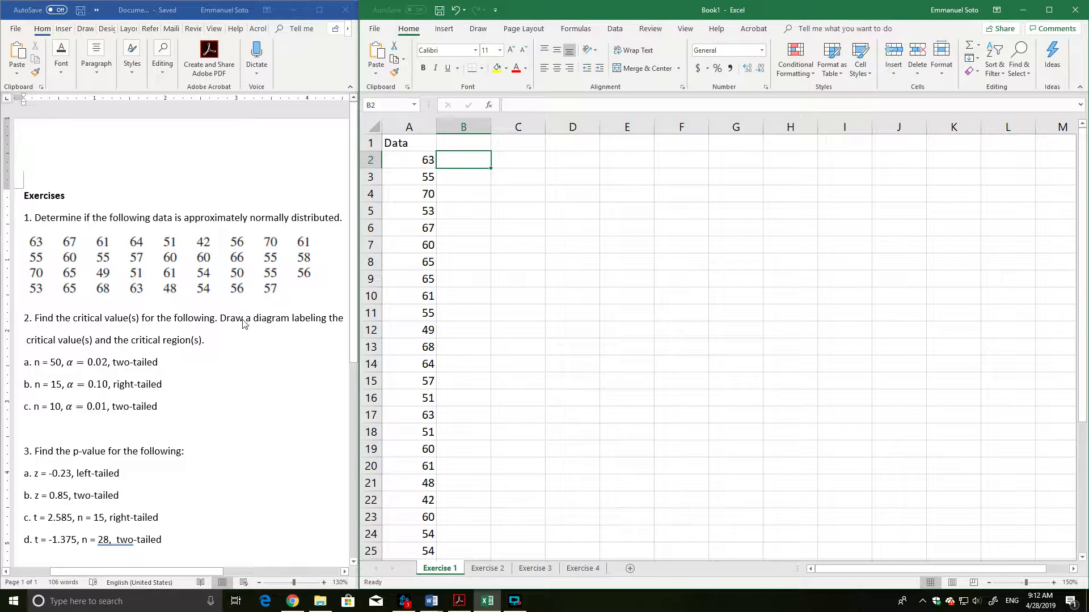
# Review the exercises in the Word document and look through the Exercise 1 to Exercise 4 worksheets in the workbook.
pyautogui.scroll(-5, 242, 423)
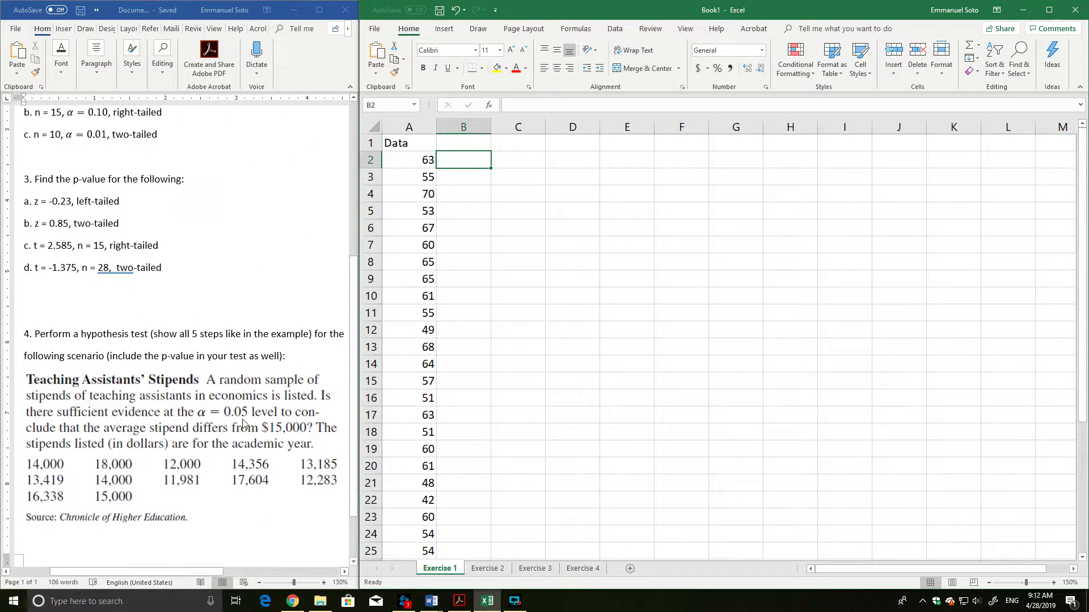
pyautogui.scroll(5, 242, 422)
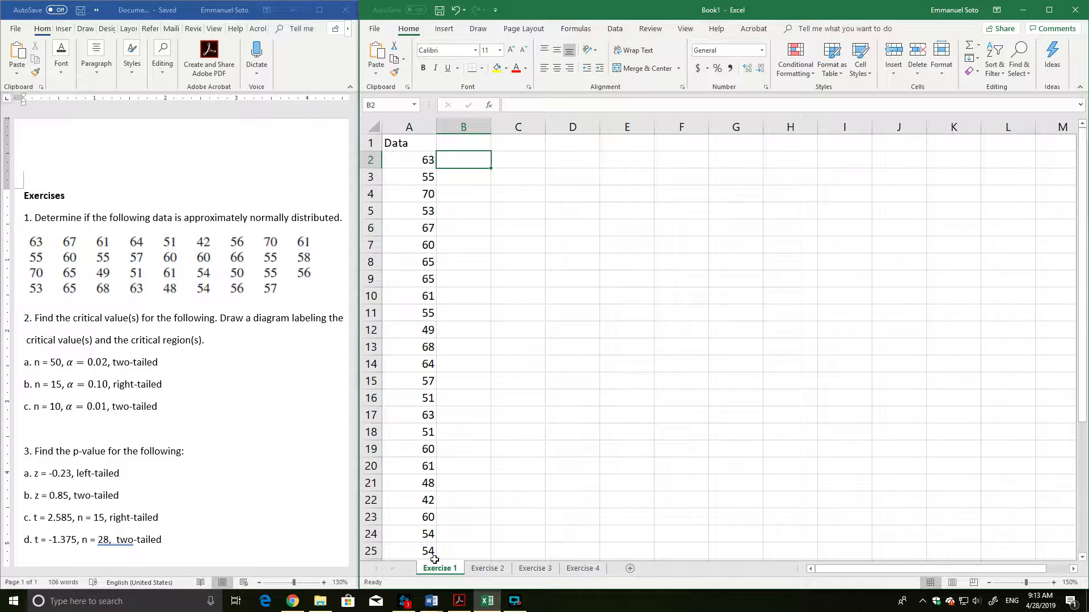
pyautogui.click(488, 569)
pyautogui.click(447, 571)
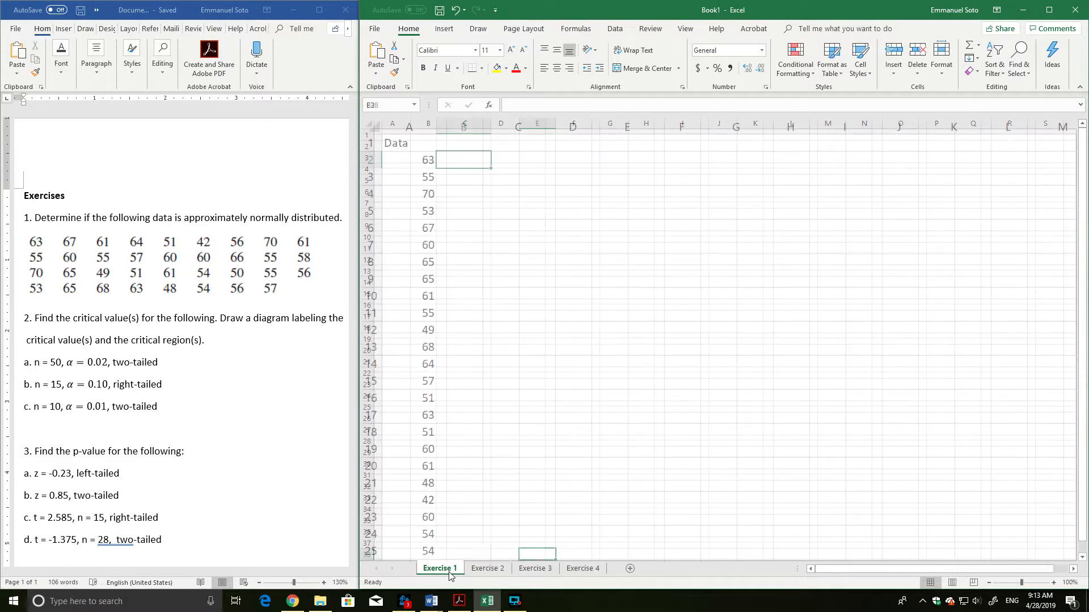
pyautogui.click(487, 569)
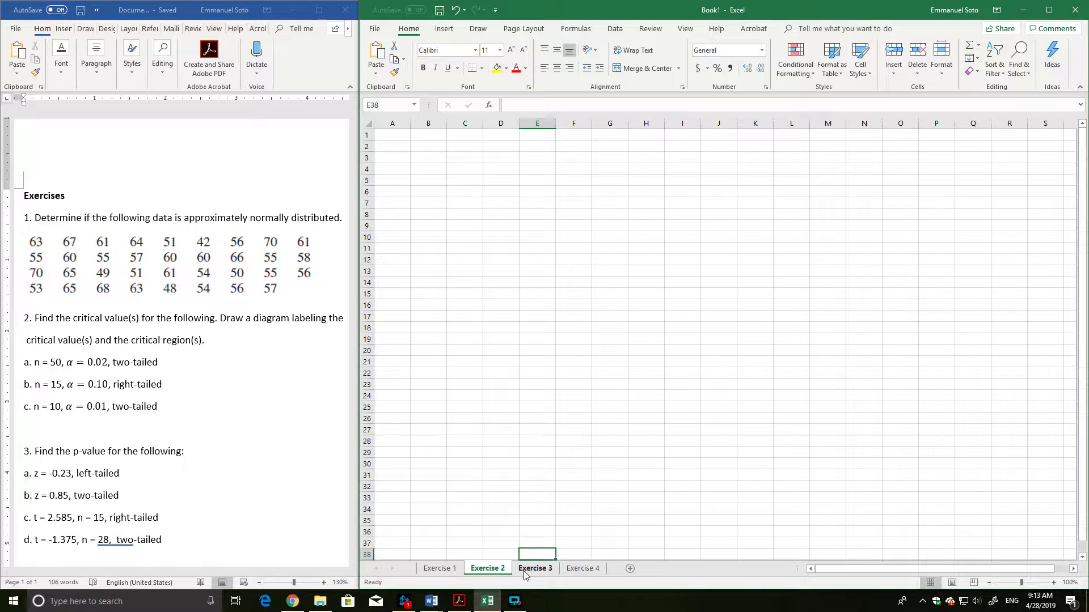
pyautogui.click(530, 568)
pyautogui.click(579, 569)
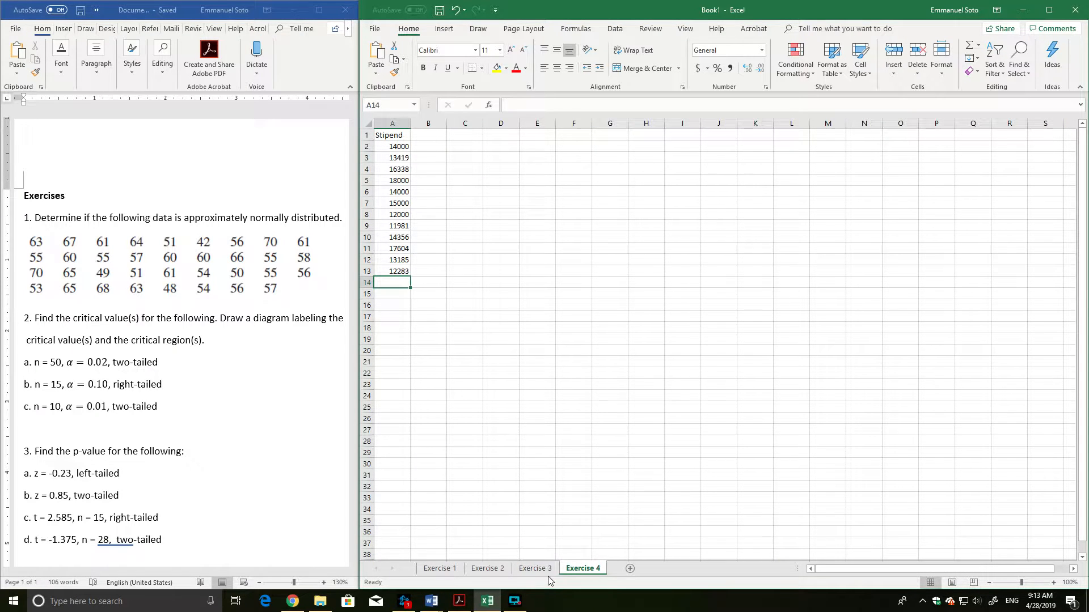
pyautogui.click(443, 573)
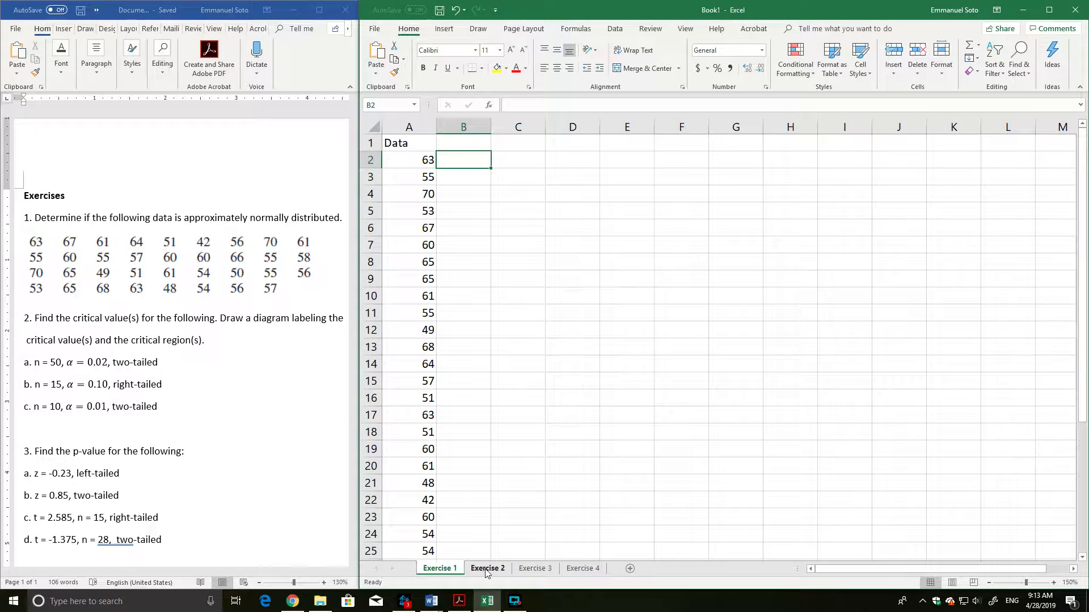
# Insert a new worksheet after Exercise 1 and rename it "e".
pyautogui.click(630, 568)
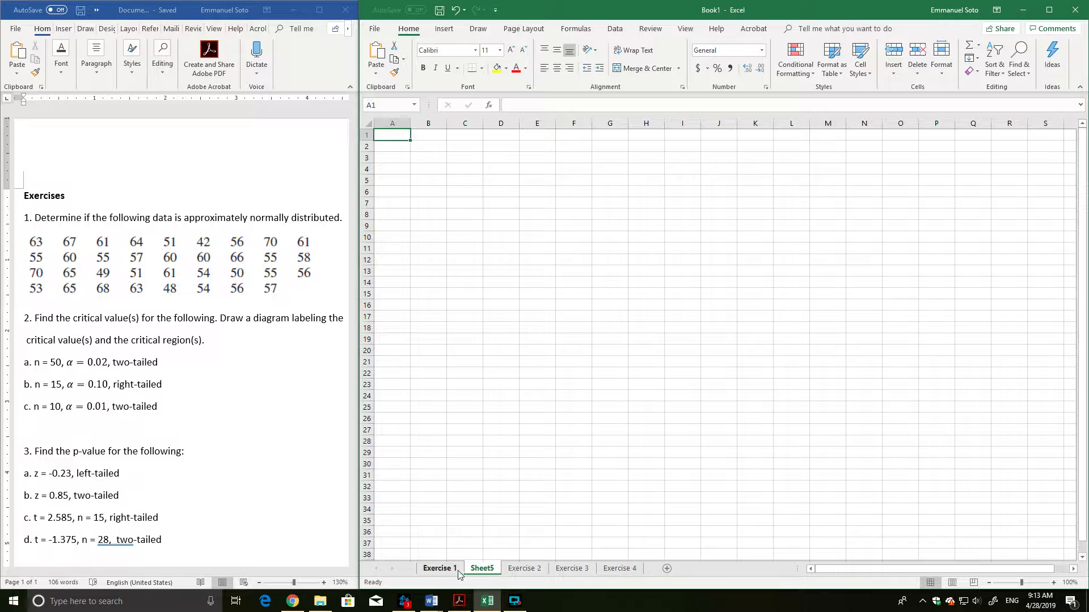
pyautogui.moveTo(481, 569); pyautogui.dragTo(506, 569)
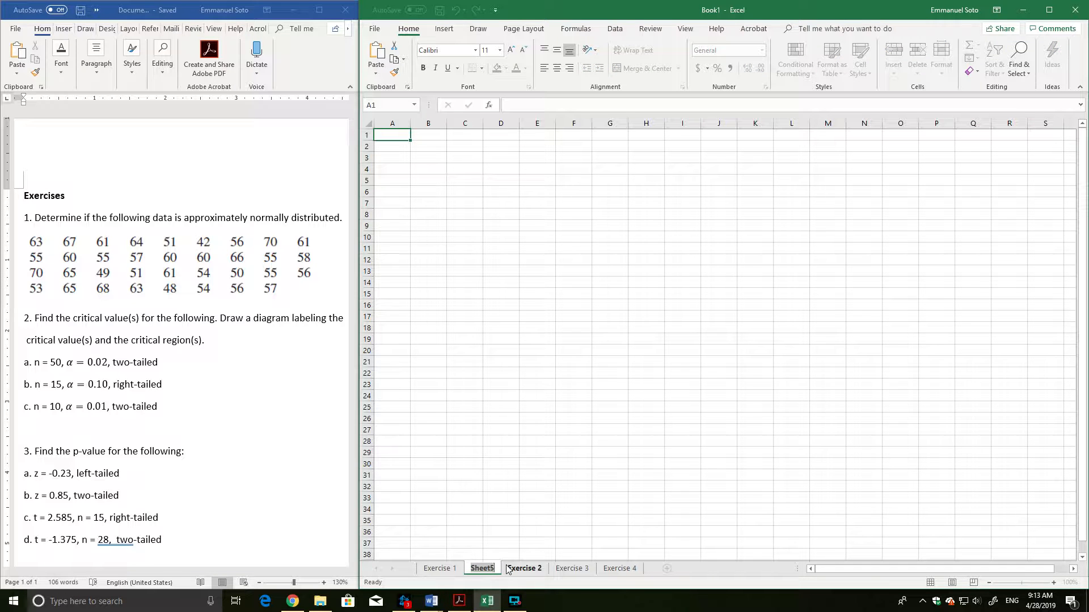
pyautogui.write('S')
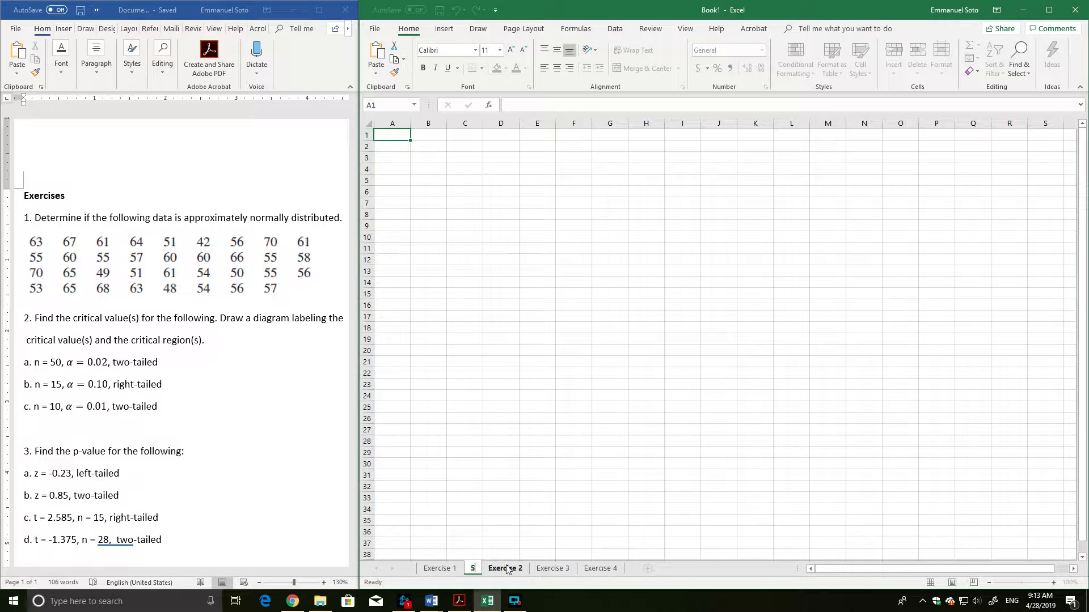
pyautogui.write('heet')
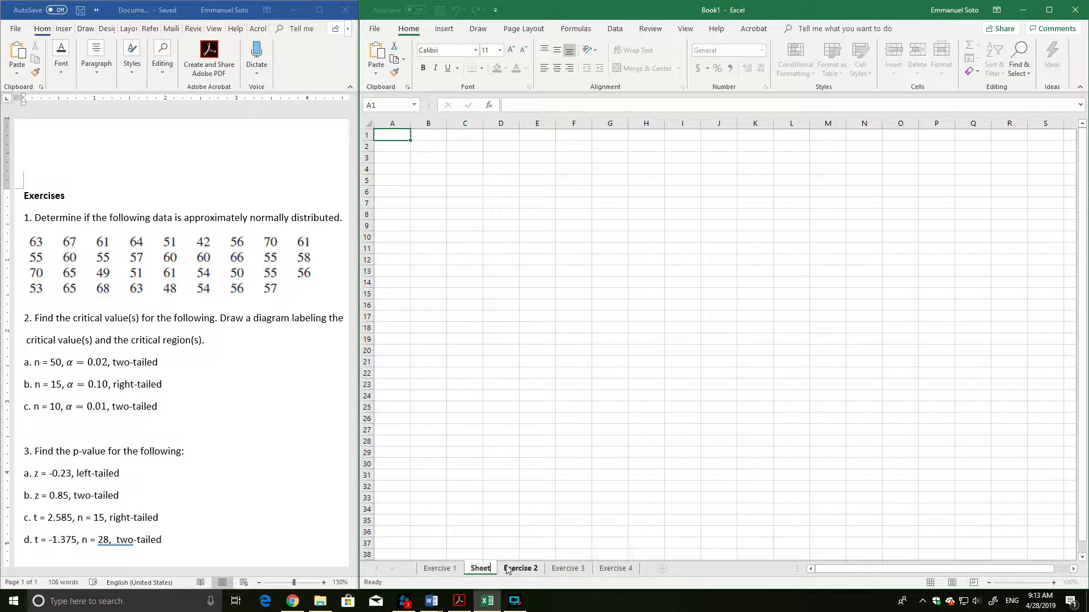
pyautogui.press('BackSpace')
pyautogui.press('BackSpace')
pyautogui.press('BackSpace')
pyautogui.press('BackSpace')
pyautogui.press('BackSpace')
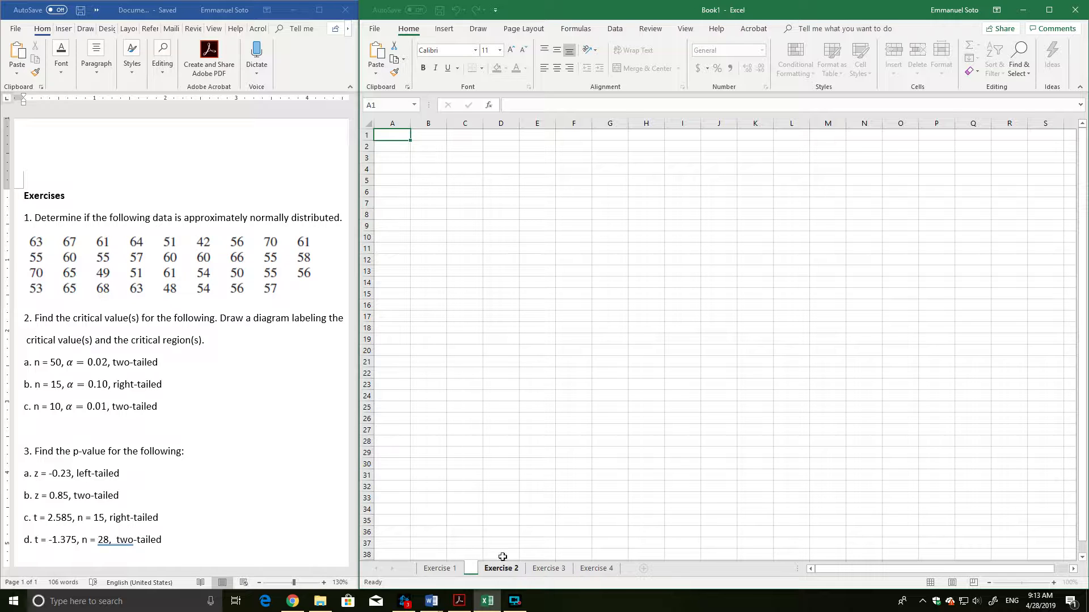
pyautogui.press('Return')
pyautogui.click(549, 355)
pyautogui.write('e')
pyautogui.click(485, 533)
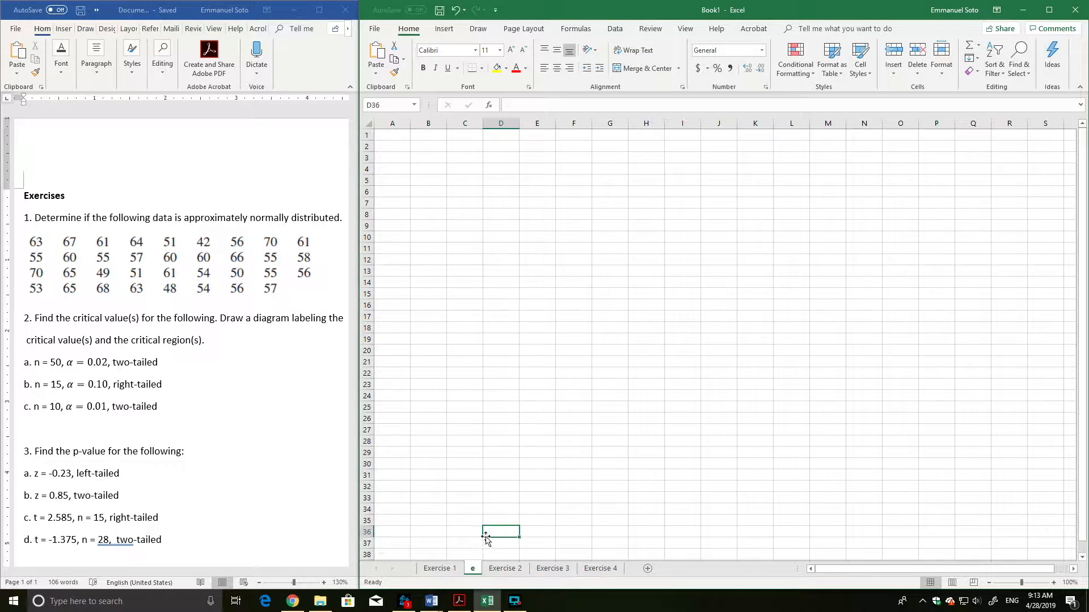
# Delete the worksheet named "e" and return to the Exercise 1 sheet.
pyautogui.rightClick(474, 570)
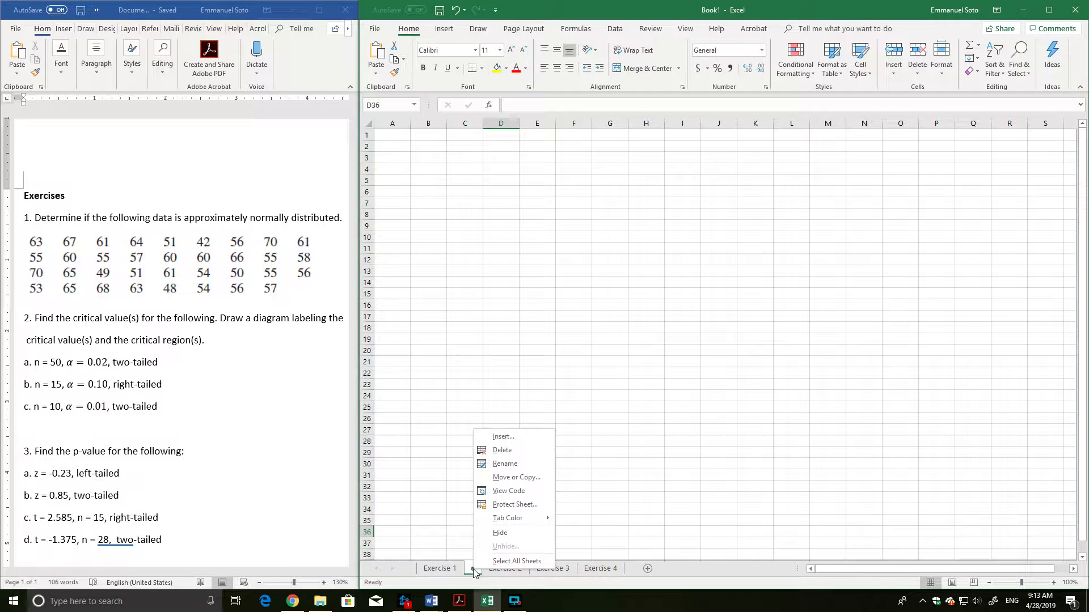
pyautogui.click(508, 450)
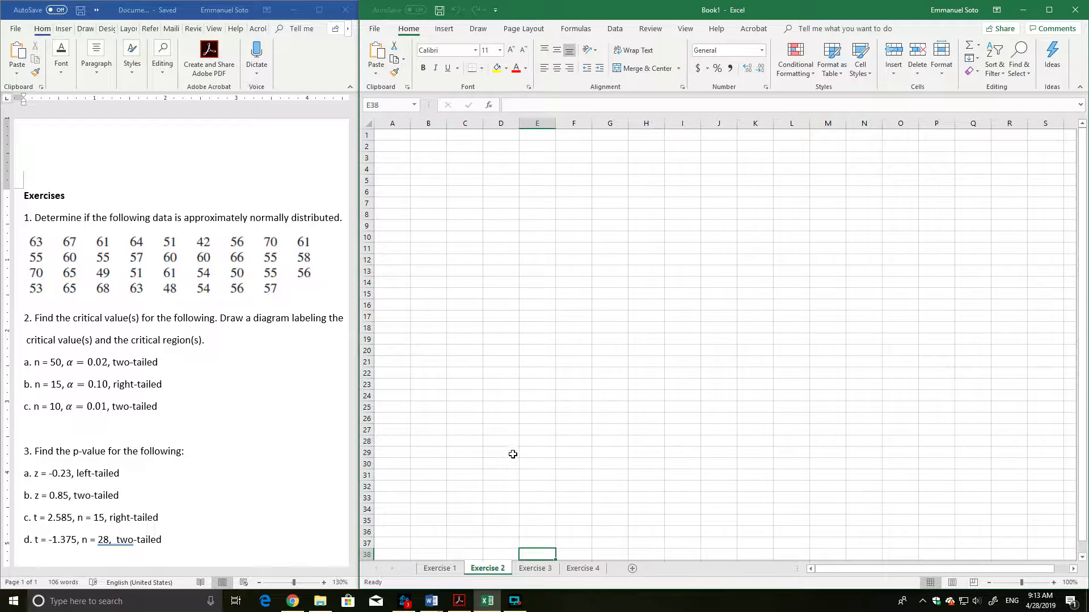
pyautogui.click(444, 571)
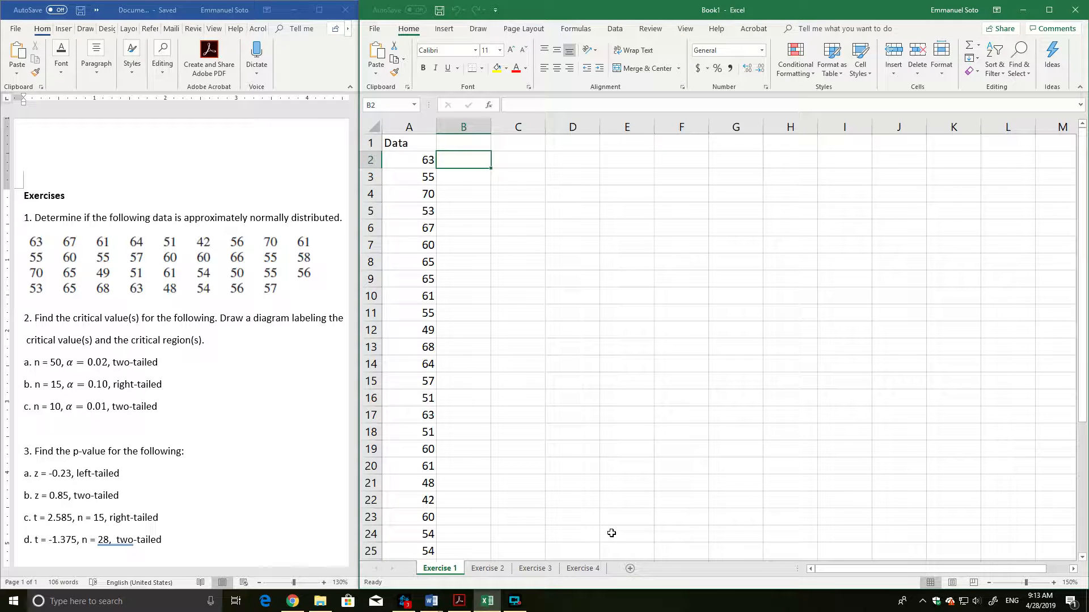
# Check the Data column on the Exercise 1 sheet and enter the header "Count" in cell B1.
pyautogui.click(423, 142)
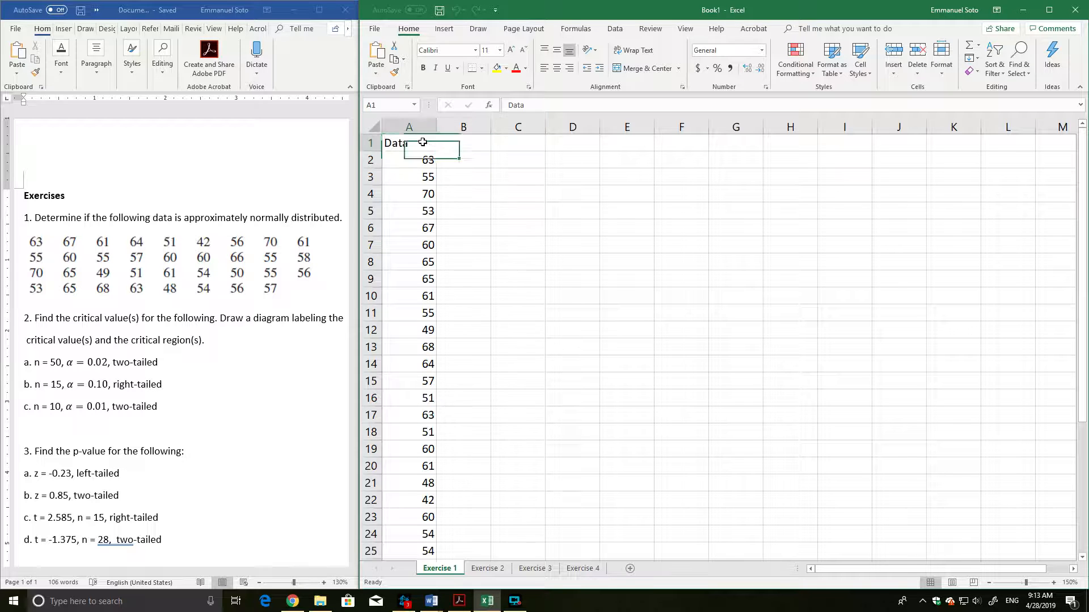
pyautogui.scroll(-2, 438, 381)
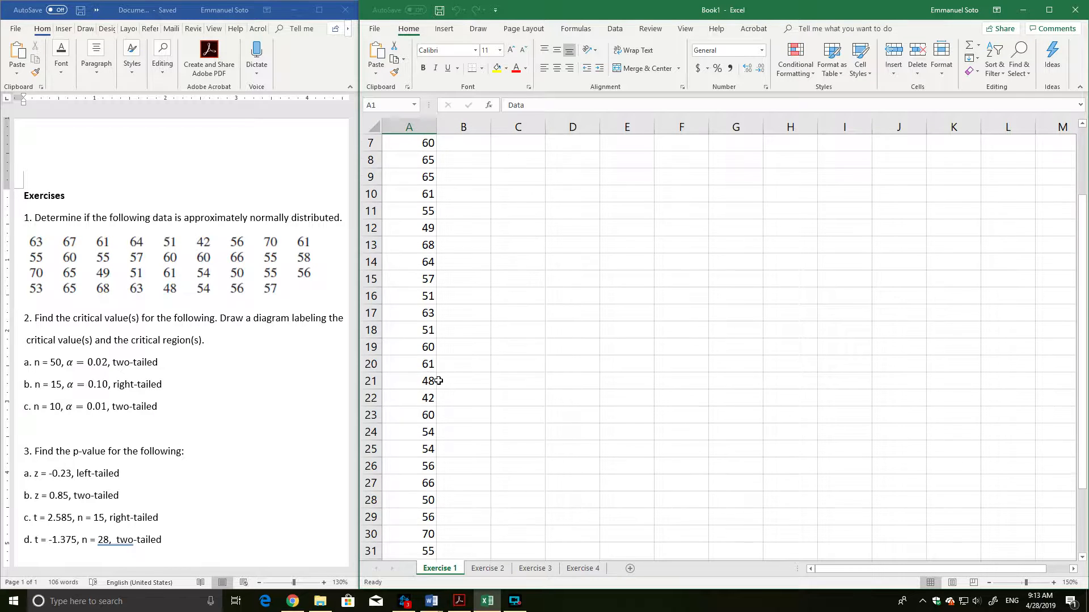
pyautogui.scroll(-5, 438, 381)
pyautogui.scroll(7, 437, 377)
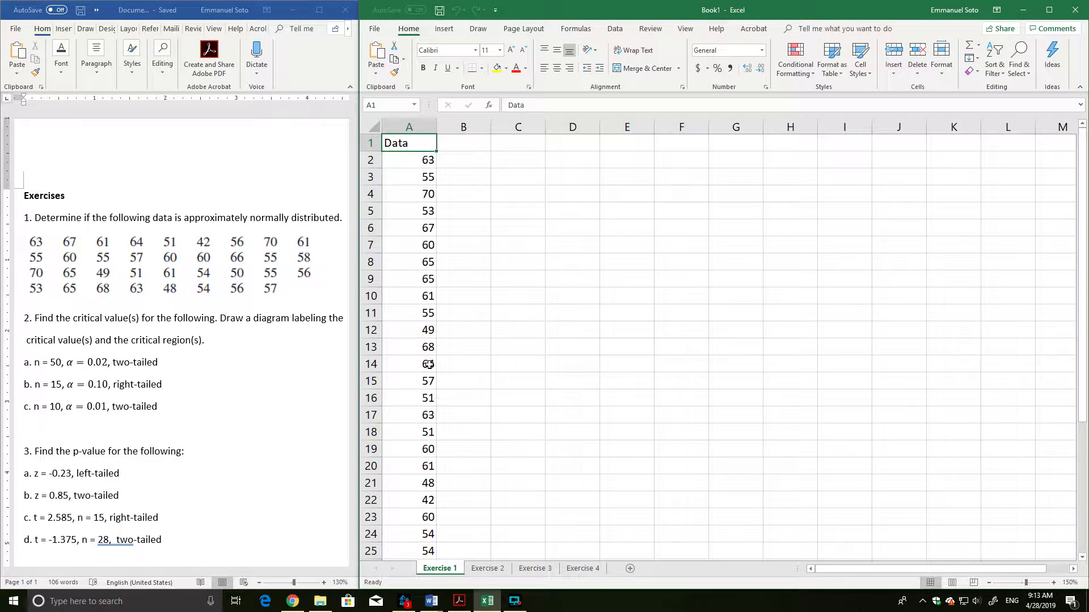
pyautogui.click(448, 146)
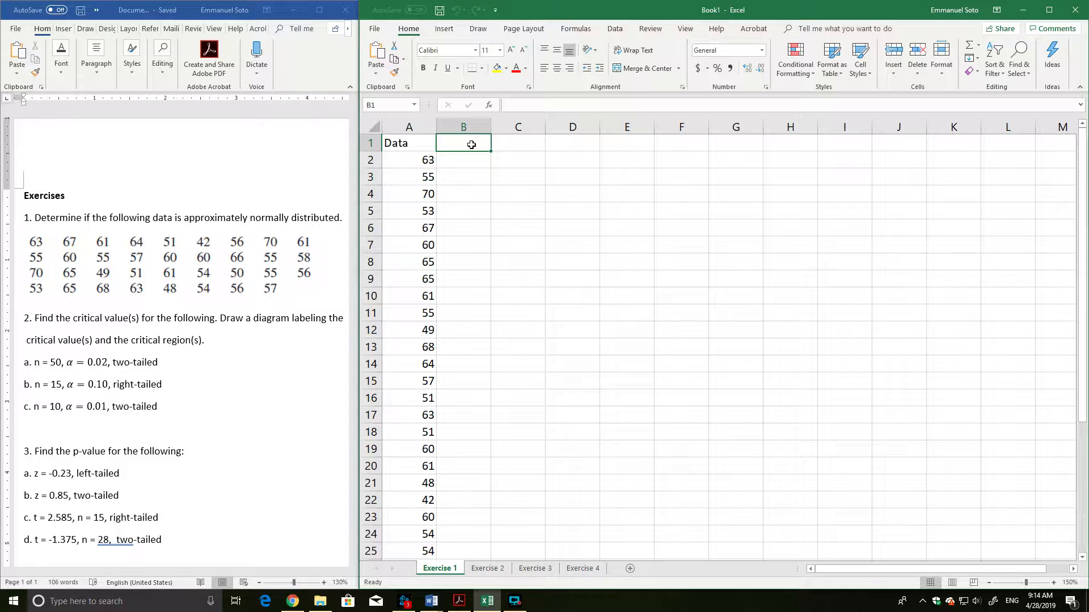
pyautogui.write('Count')
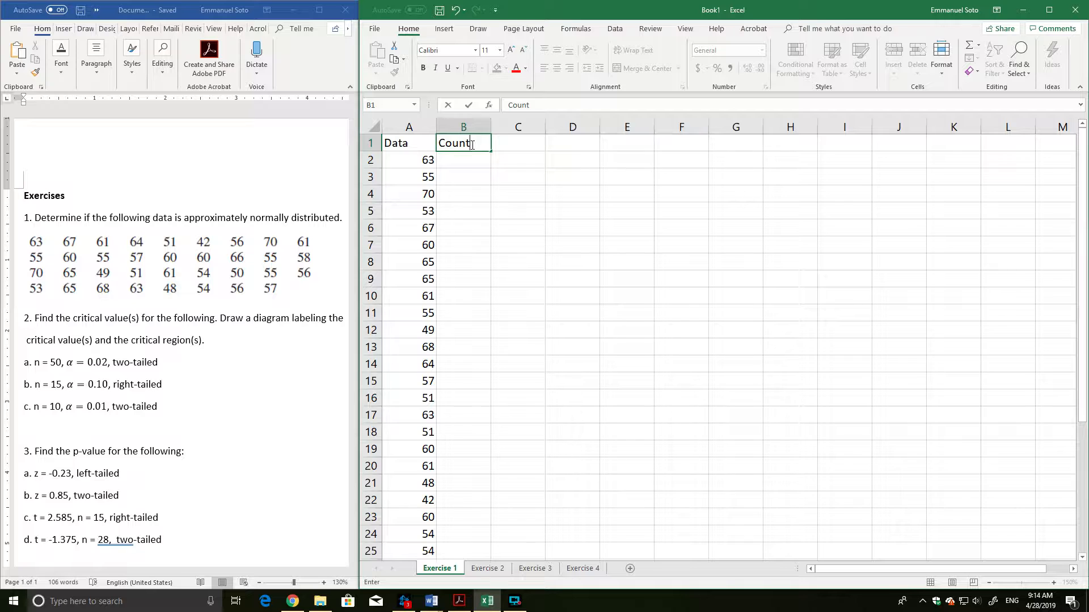
pyautogui.press('Return')
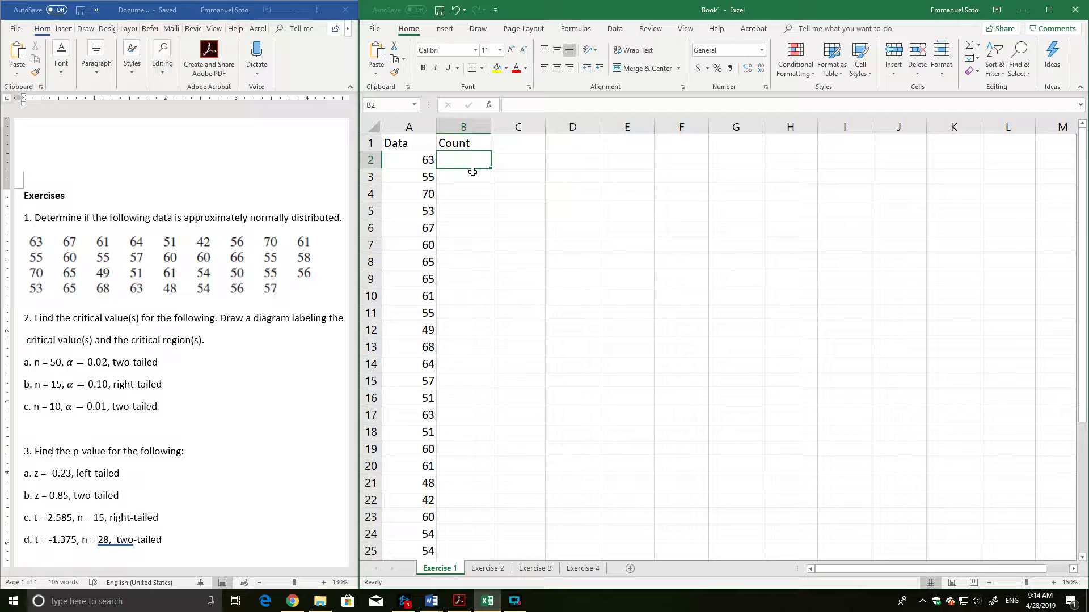
pyautogui.click(468, 145)
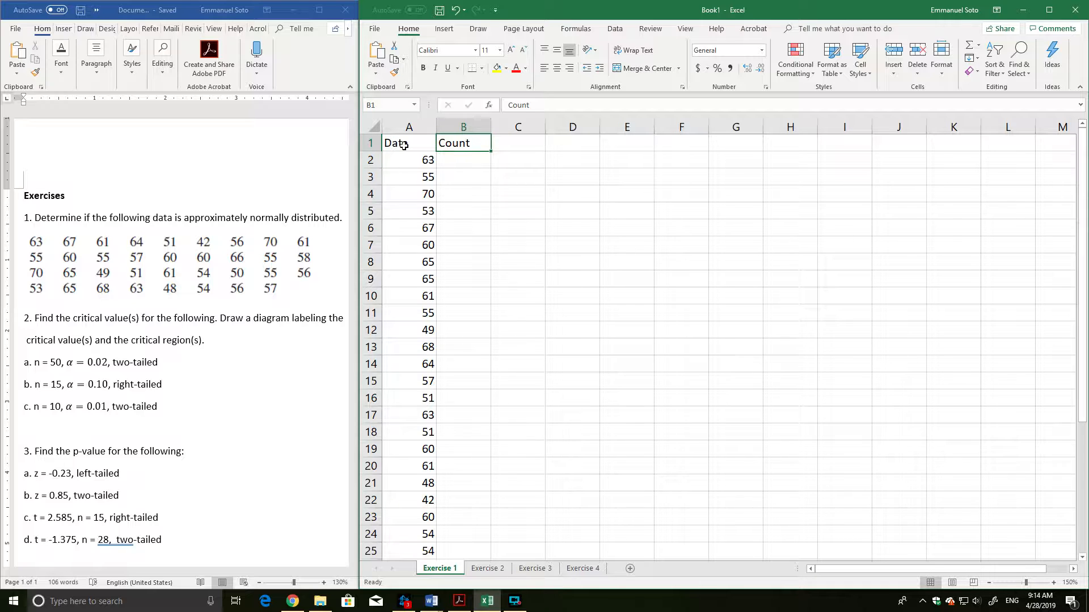
pyautogui.moveTo(423, 161); pyautogui.dragTo(408, 548)
pyautogui.scroll(2, 498, 380)
pyautogui.scroll(-4, 498, 379)
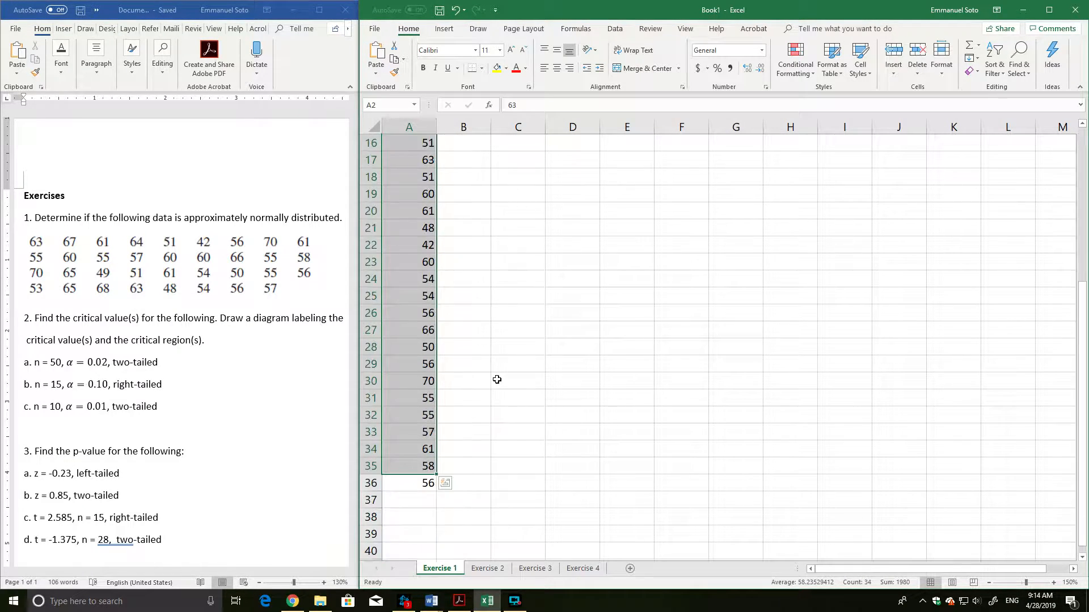
pyautogui.click(416, 486)
pyautogui.press('Right')
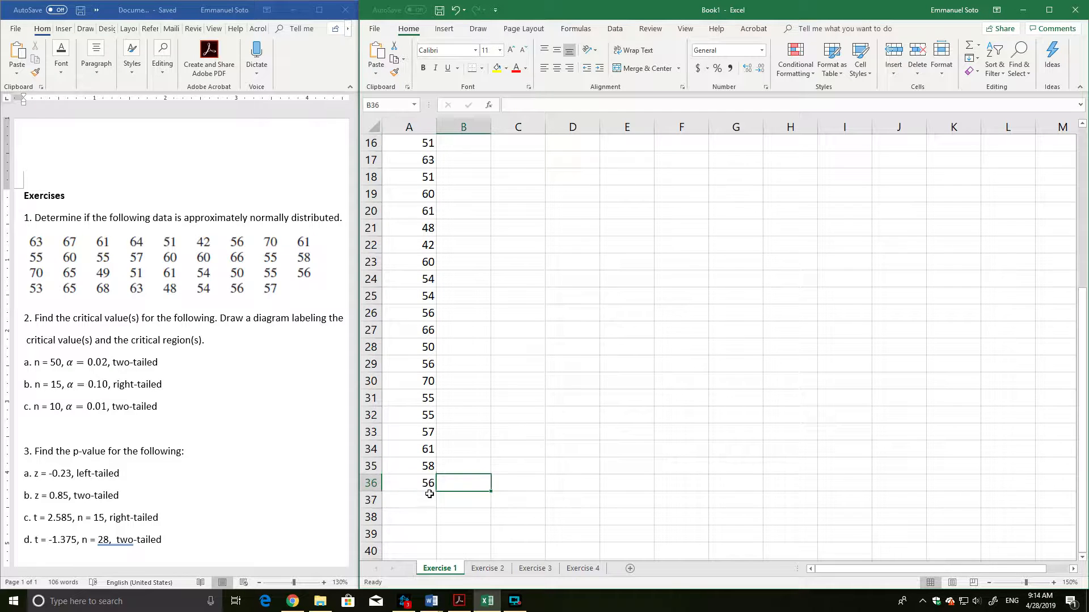
# Sort the data in A2:A36 from smallest to largest, continuing with the current selection only.
pyautogui.moveTo(418, 488); pyautogui.dragTo(397, 157)
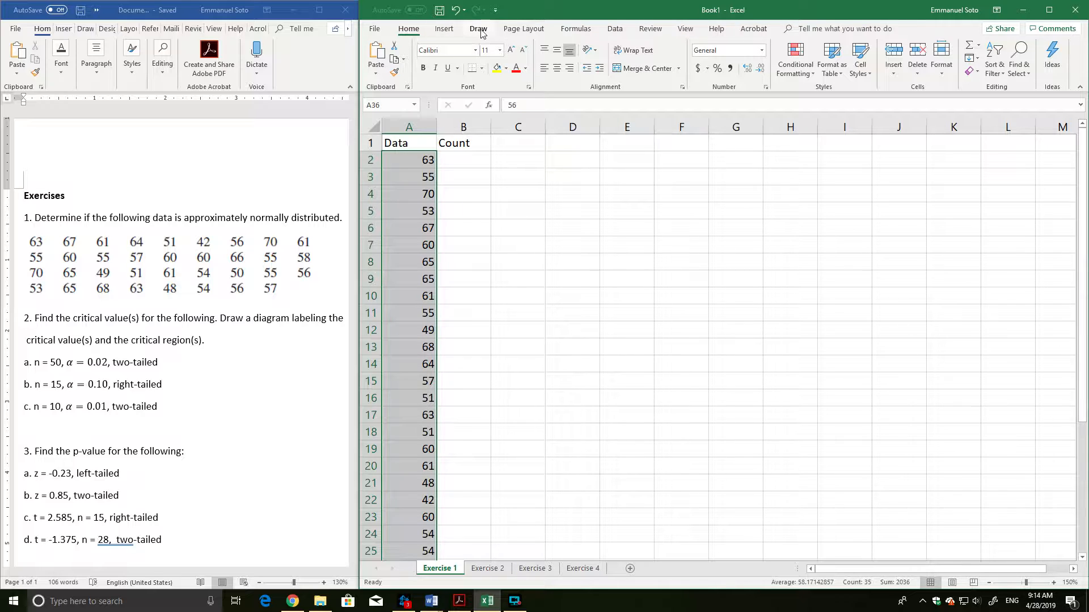
pyautogui.click(620, 30)
pyautogui.click(506, 201)
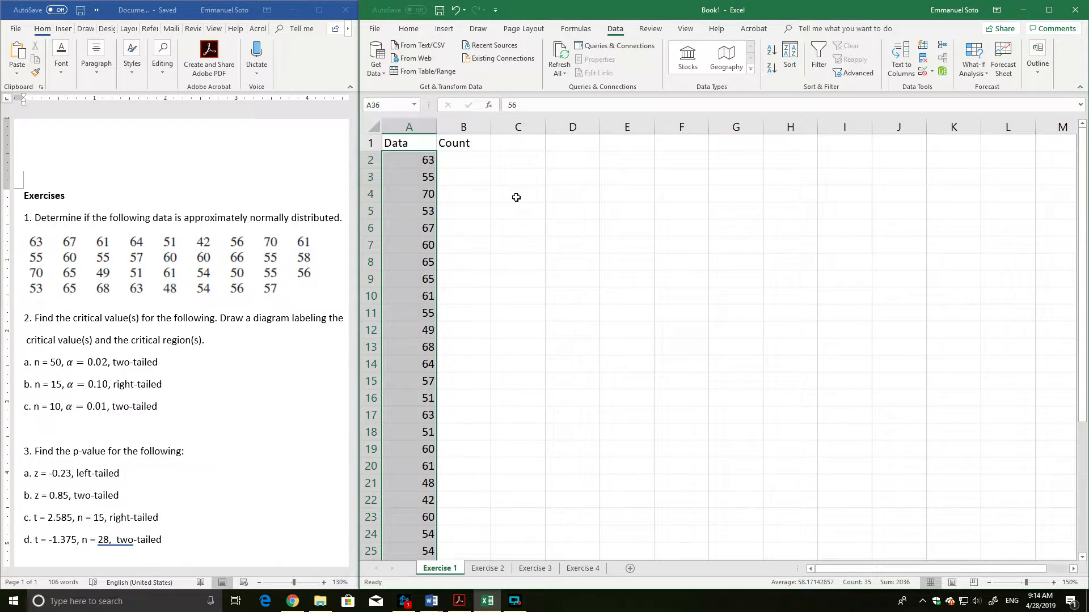
pyautogui.click(773, 57)
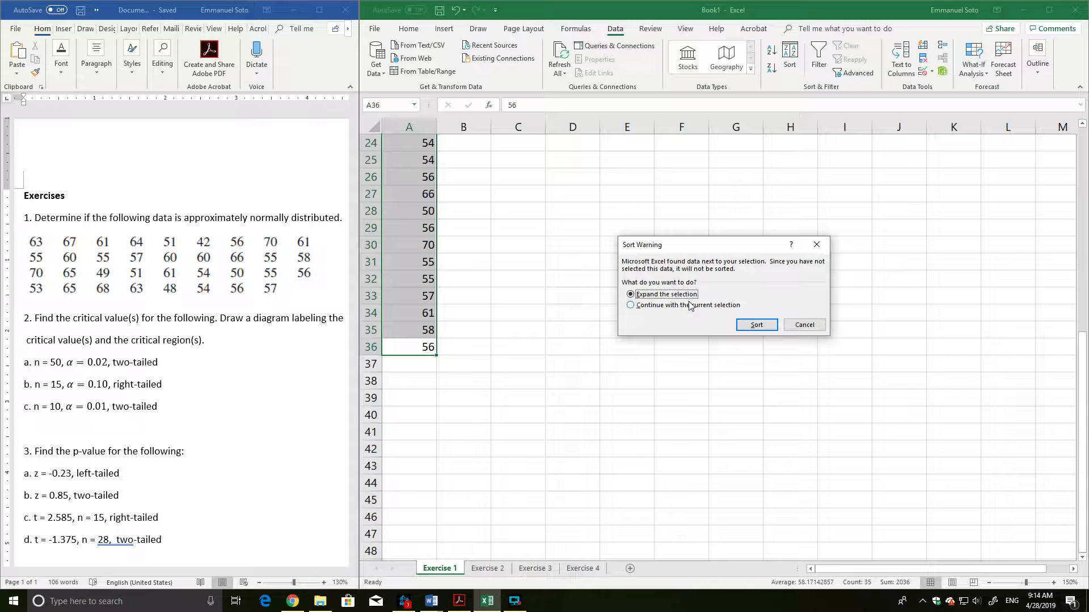
pyautogui.click(631, 305)
pyautogui.click(756, 325)
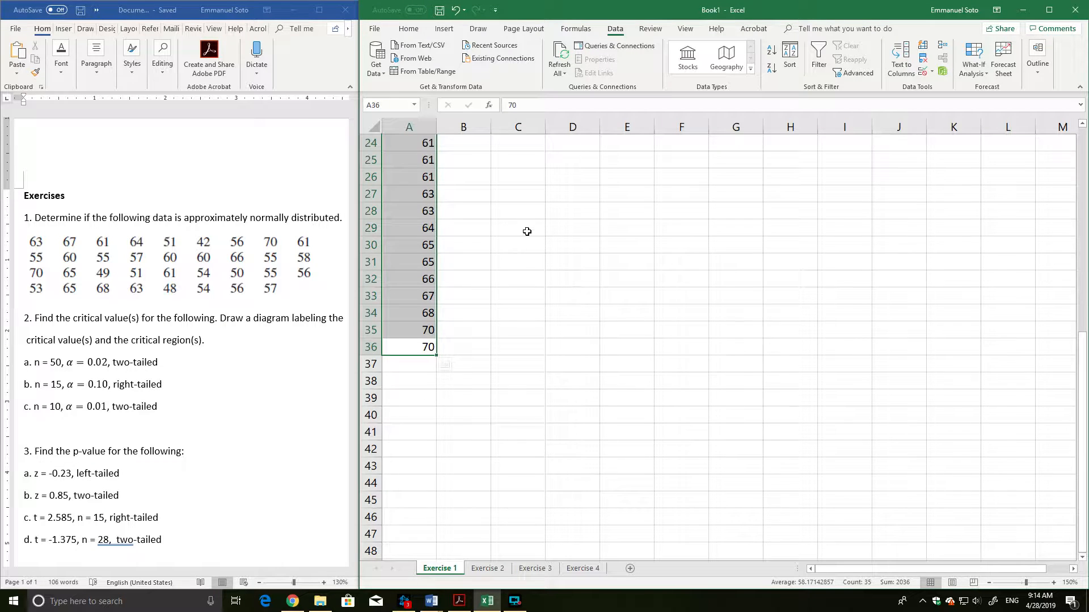
pyautogui.scroll(8, 528, 233)
pyautogui.click(488, 292)
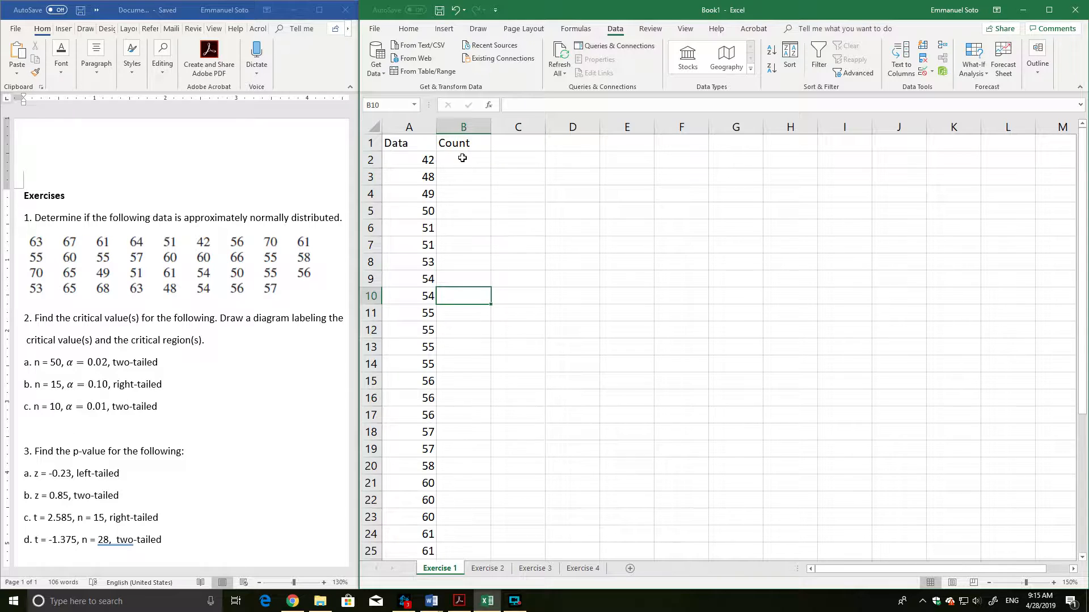
# Enter the odd numbers 1, 3, 5 and 7 in cells B2 to B5 of the Count column.
pyautogui.click(462, 158)
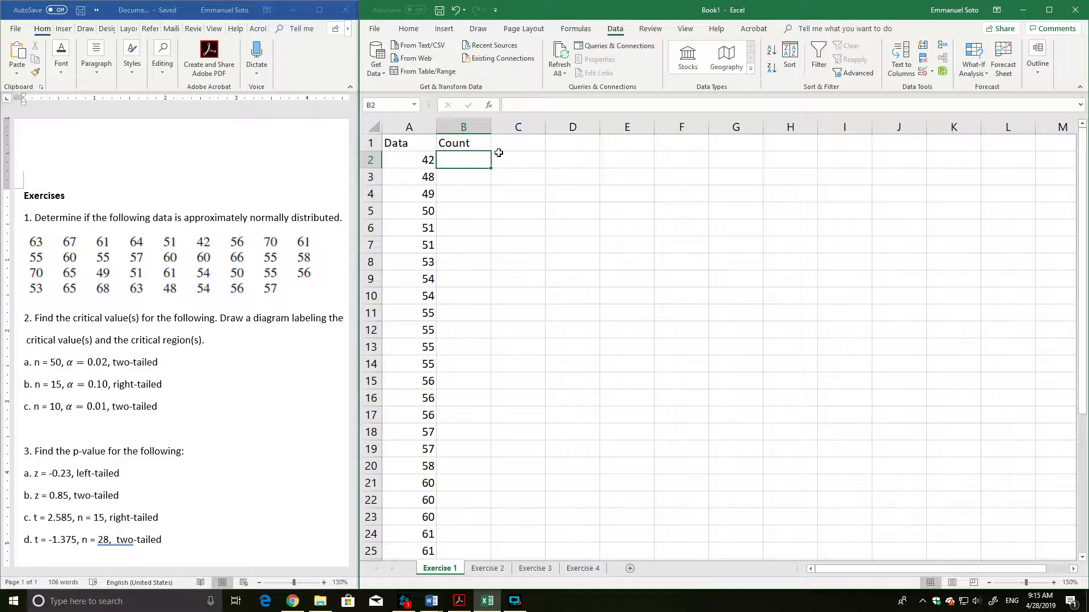
pyautogui.write('1')
pyautogui.press('Return')
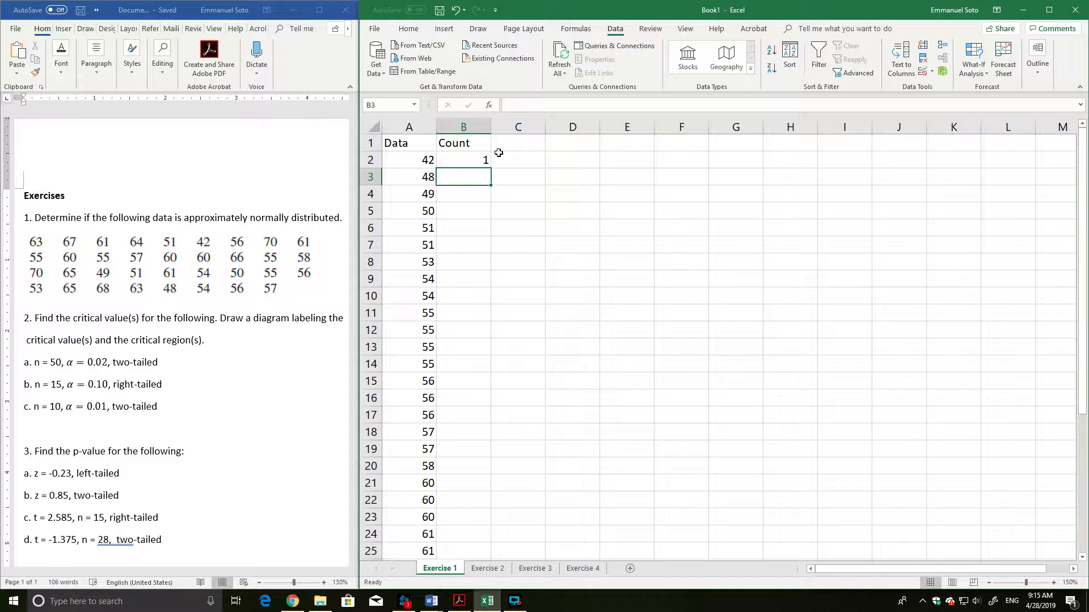
pyautogui.write('3')
pyautogui.press('Return')
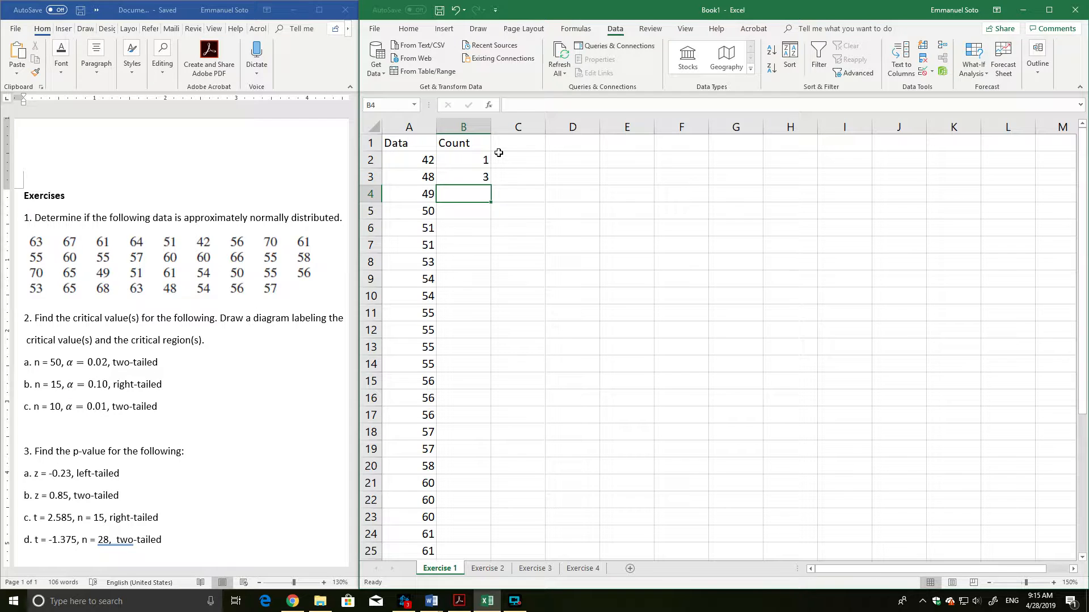
pyautogui.write('5')
pyautogui.press('Return')
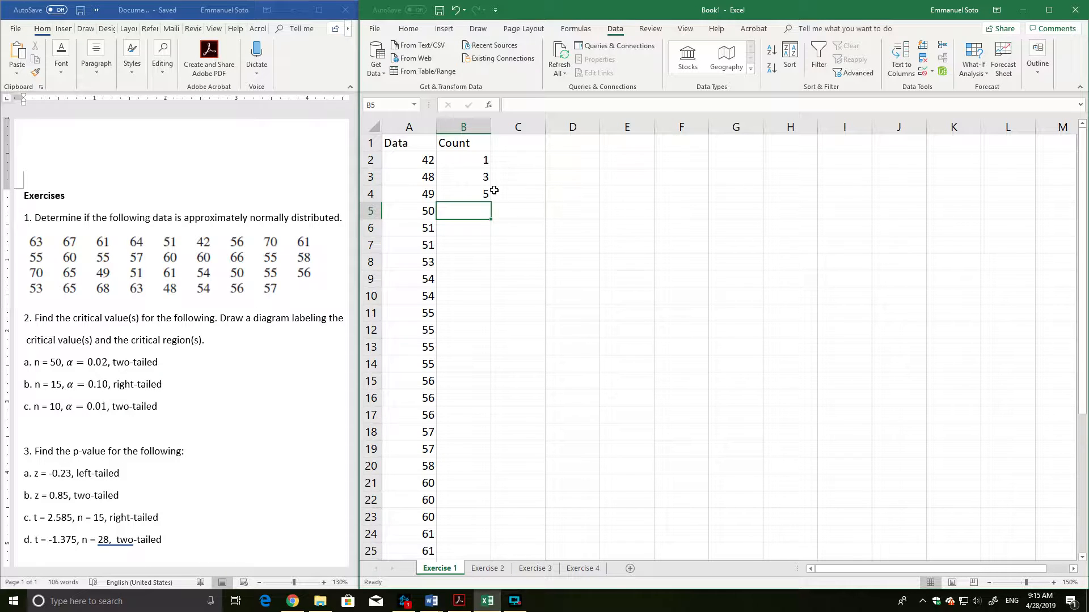
pyautogui.write('7')
pyautogui.press('Return')
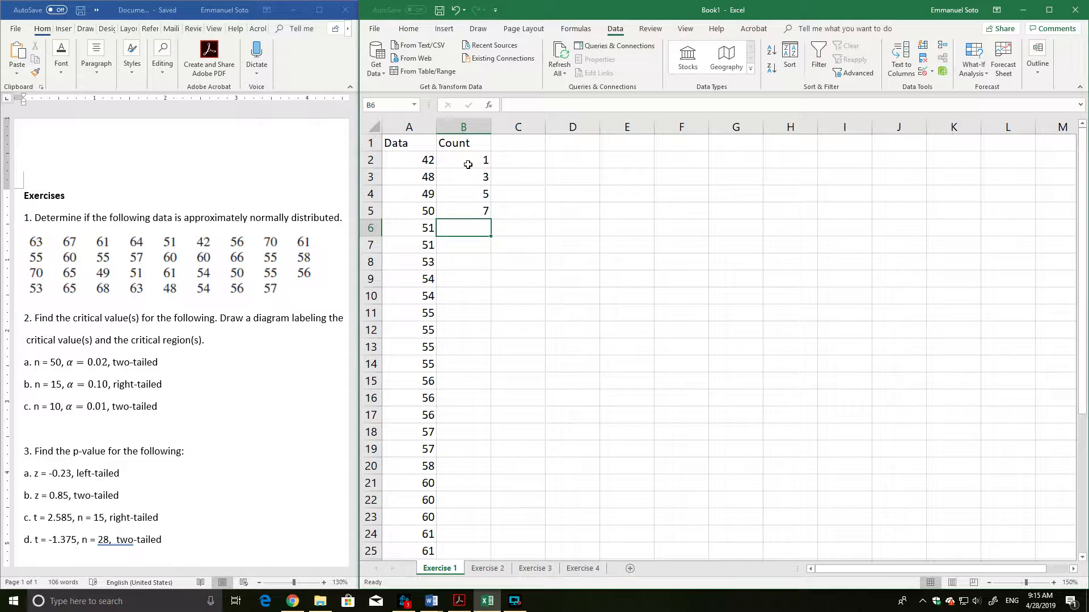
pyautogui.click(464, 159)
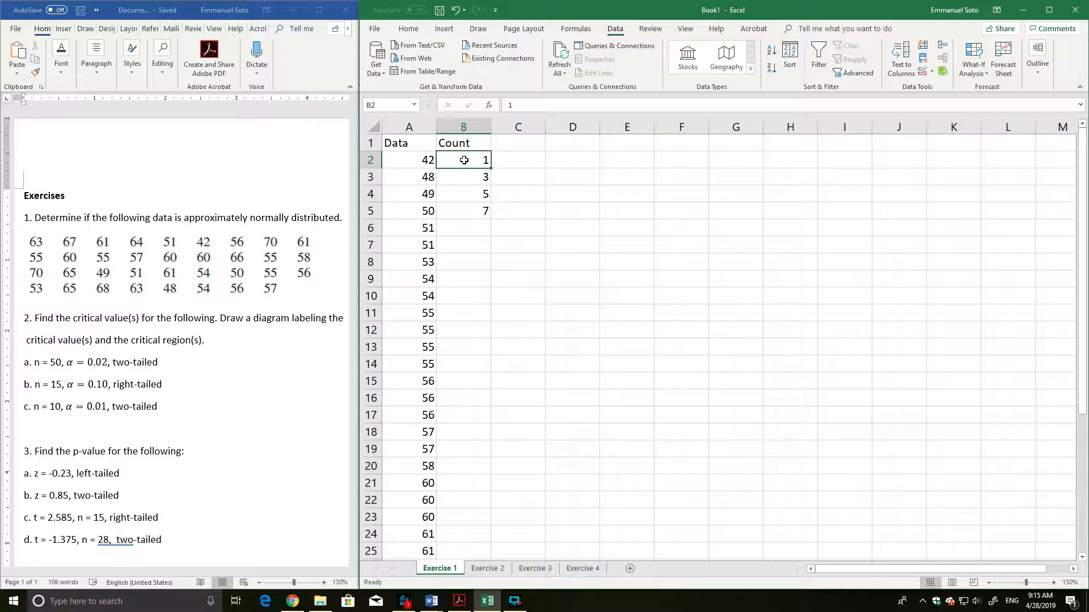
# Extend the odd-number series from B2:B5 down the Count column to row 36.
pyautogui.moveTo(466, 161); pyautogui.dragTo(477, 217)
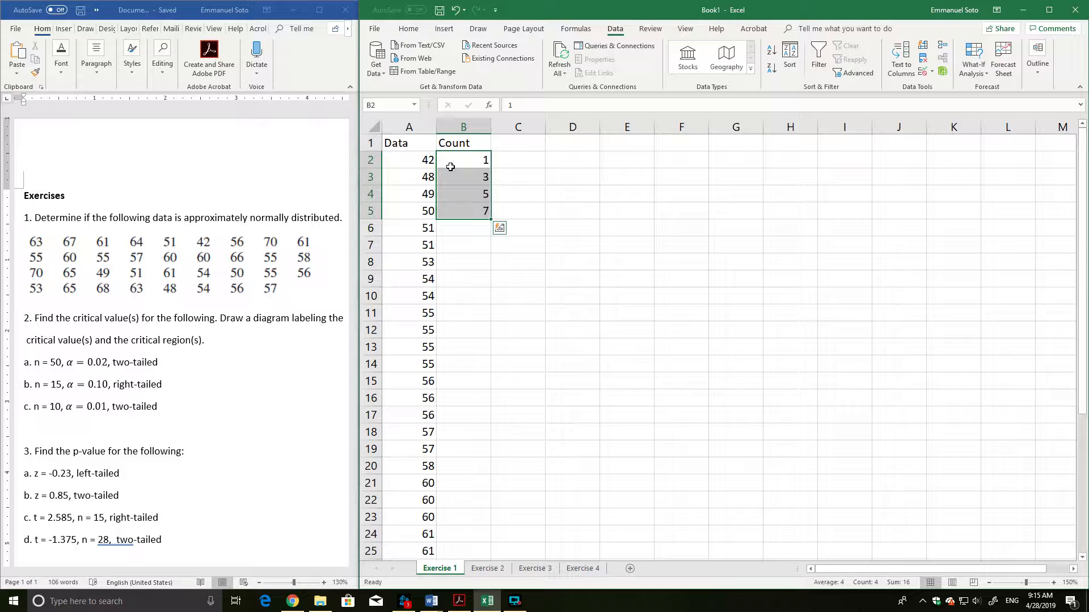
pyautogui.moveTo(491, 219)
pyautogui.mouseDown()
pyautogui.moveTo(485, 372)
pyautogui.moveTo(482, 219)
pyautogui.moveTo(492, 221)
pyautogui.mouseUp()
pyautogui.doubleClick(491, 219)
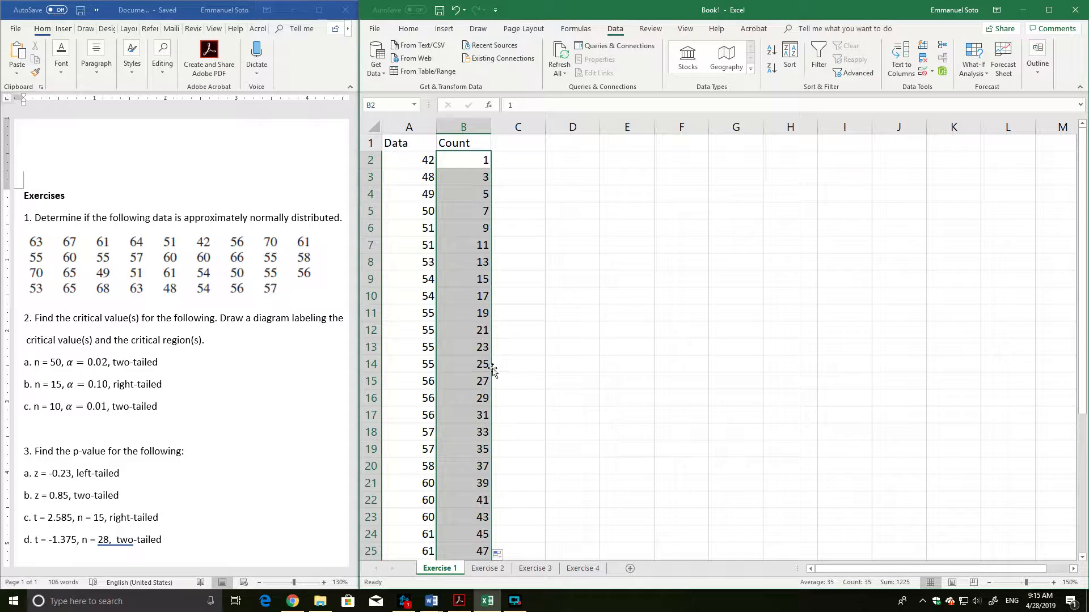
pyautogui.scroll(-4, 539, 341)
pyautogui.scroll(-3, 538, 341)
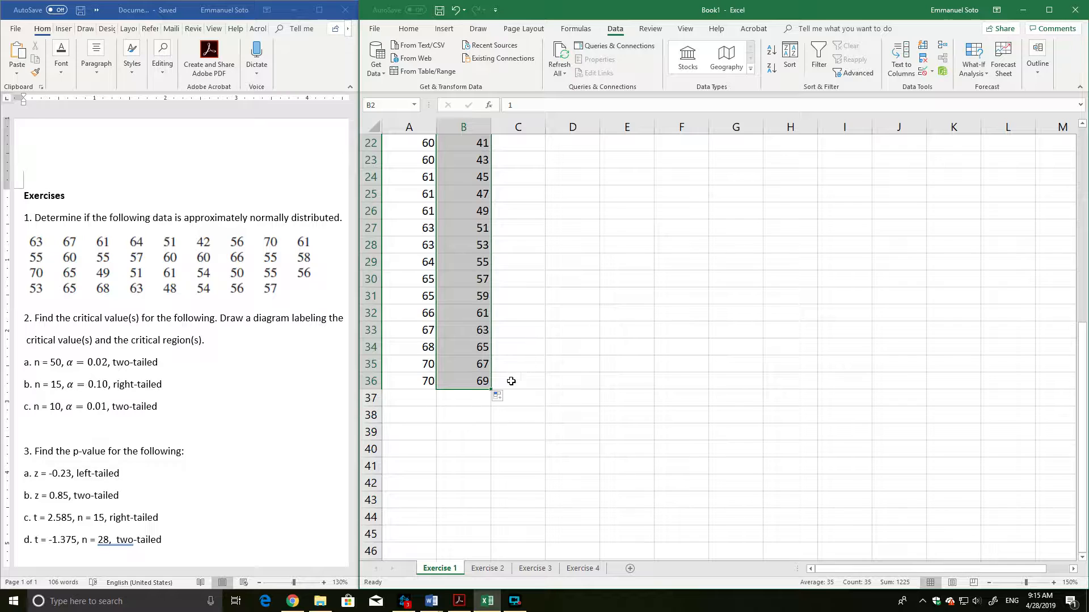
pyautogui.scroll(7, 524, 378)
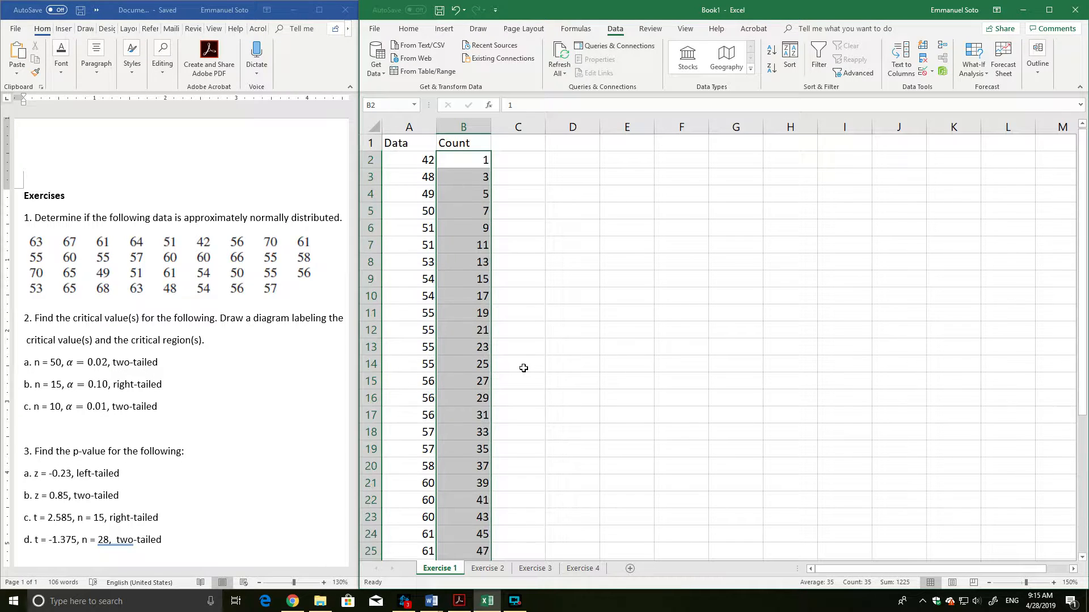
# Enter the header "Z score" in cell C1.
pyautogui.click(535, 245)
pyautogui.click(511, 147)
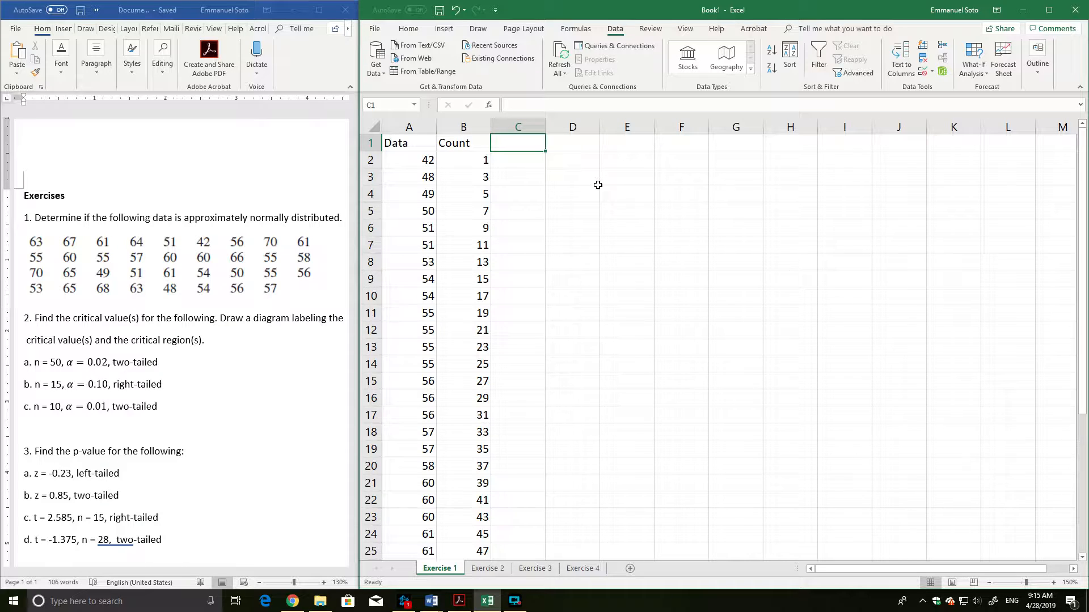
pyautogui.write('Z')
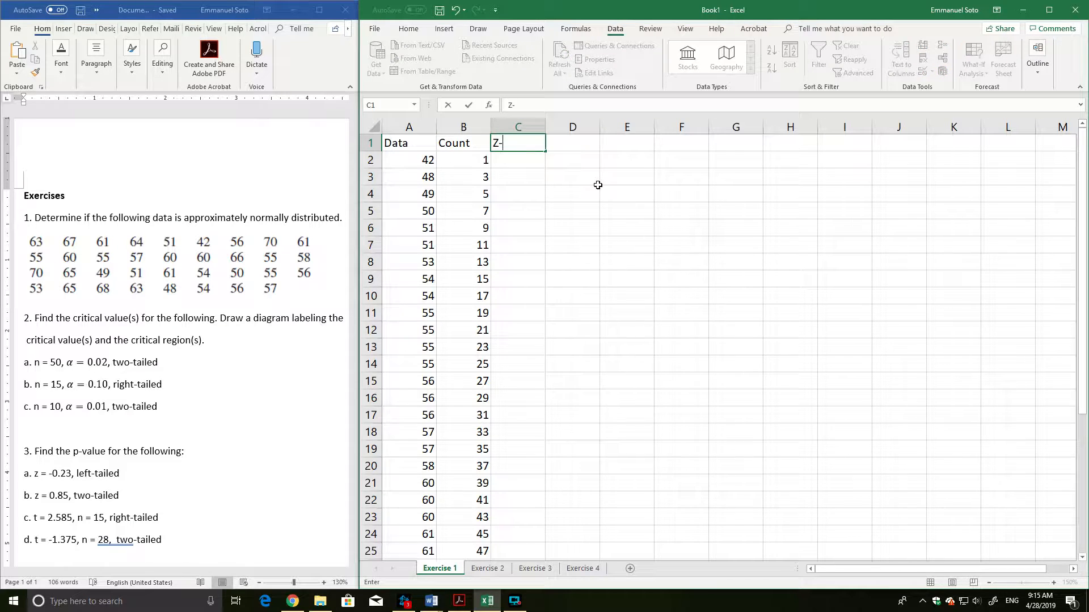
pyautogui.write(' score')
pyautogui.press('Return')
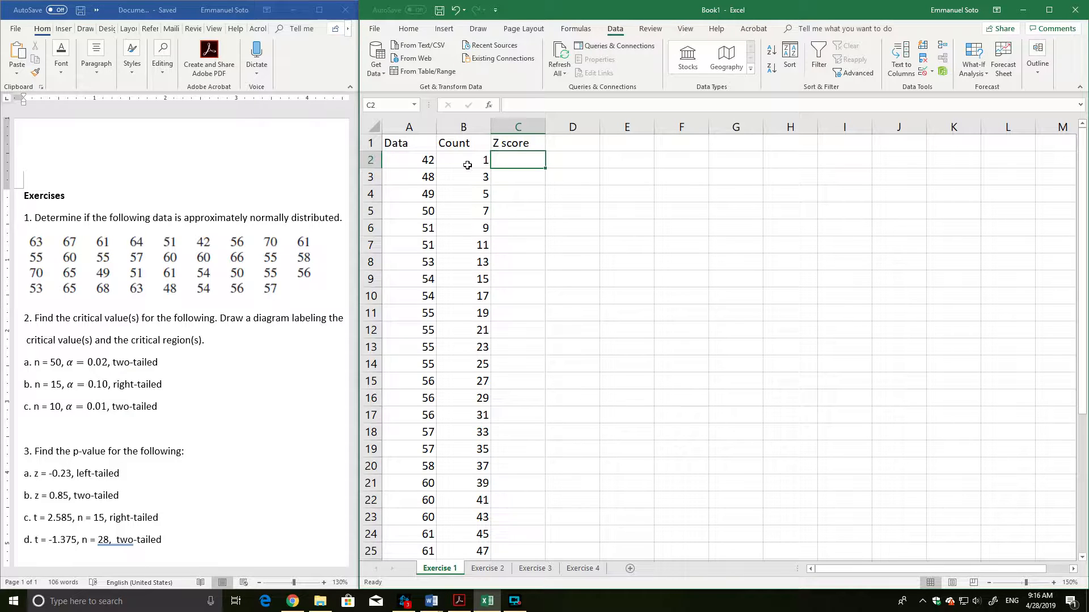
# Review the Count series and check how many Data values A2:A36 contains.
pyautogui.moveTo(463, 160); pyautogui.dragTo(482, 262)
pyautogui.click(520, 243)
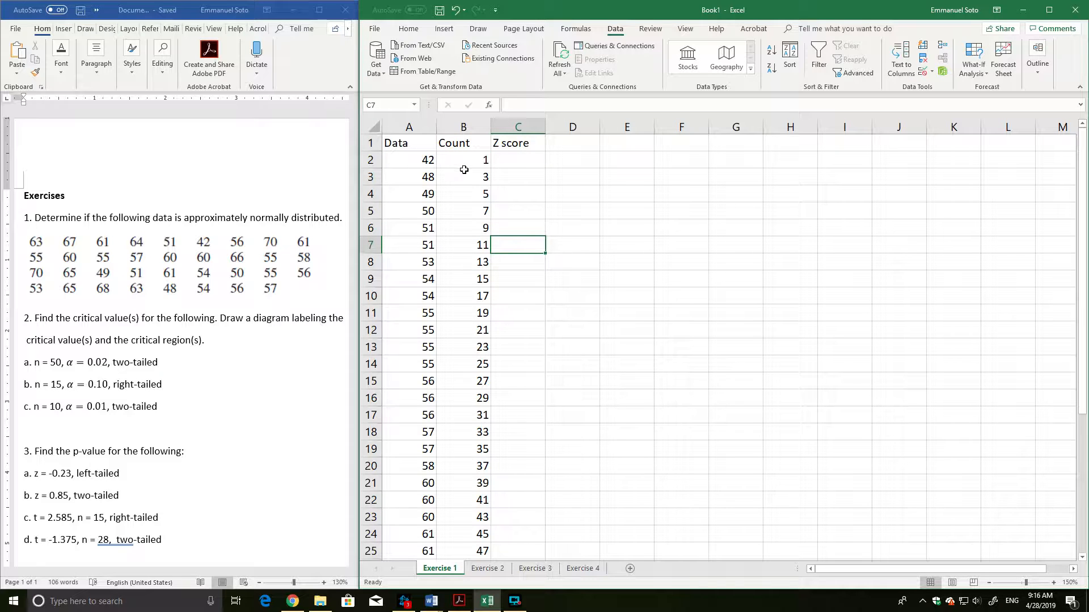
pyautogui.scroll(-5, 462, 233)
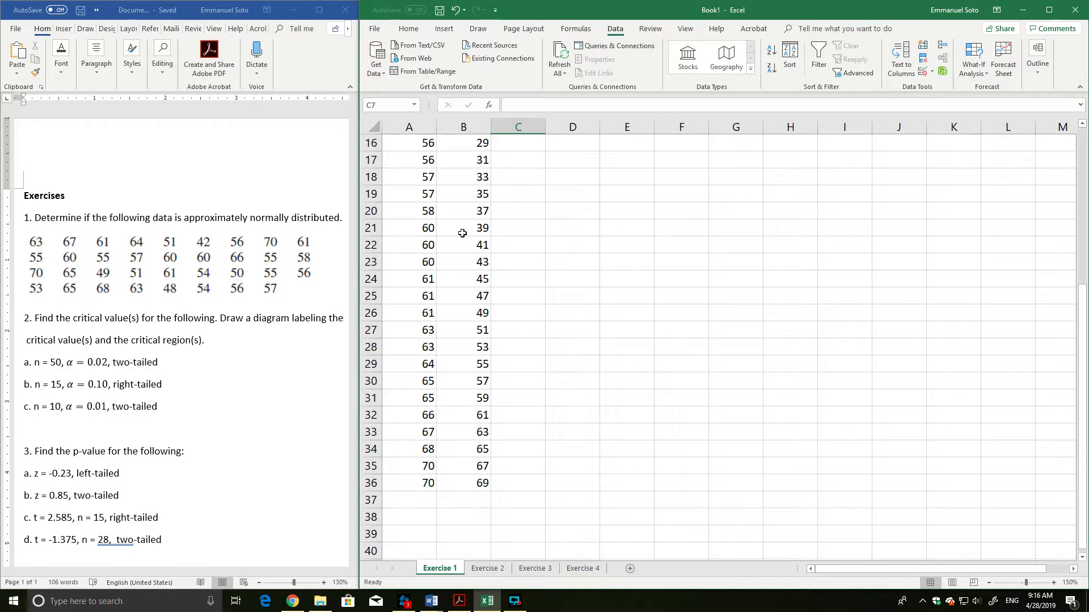
pyautogui.moveTo(424, 481); pyautogui.dragTo(409, 166)
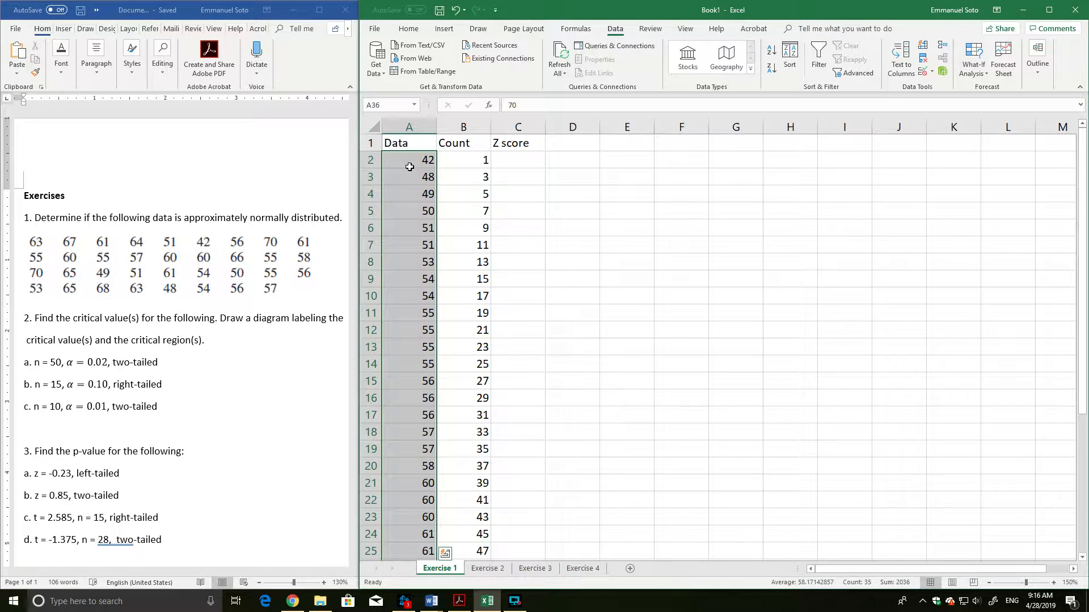
pyautogui.click(528, 164)
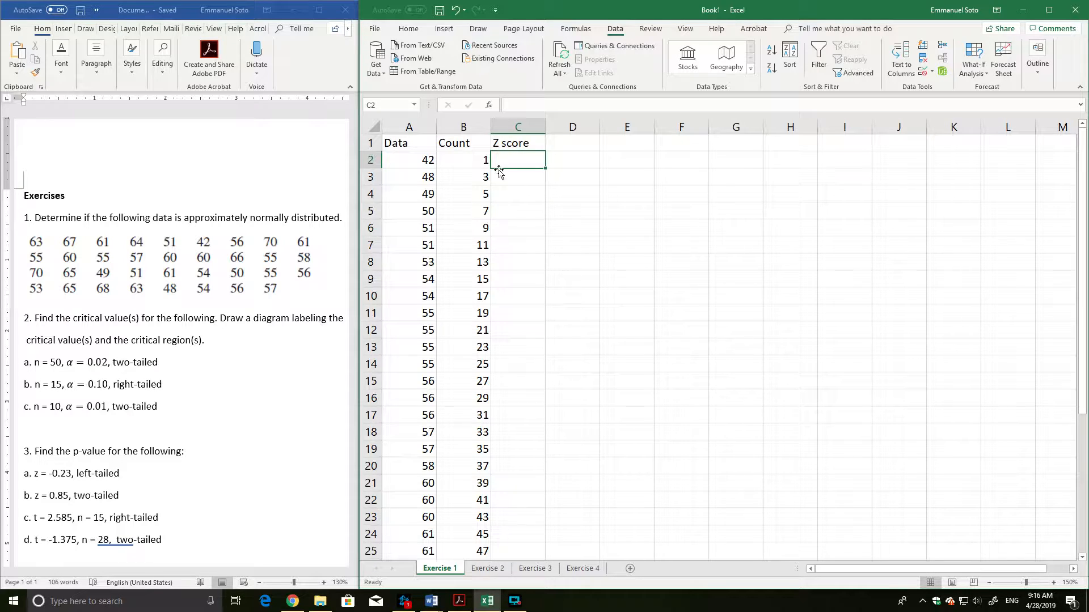
pyautogui.write('=')
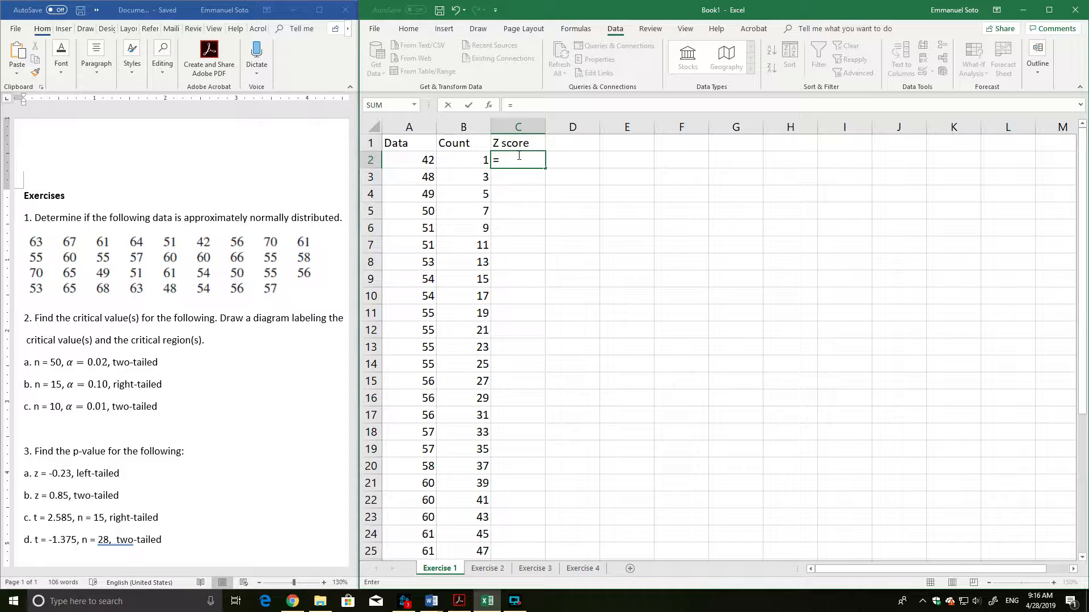
pyautogui.press('BackSpace')
pyautogui.write('=')
pyautogui.press('Escape')
pyautogui.click(849, 463)
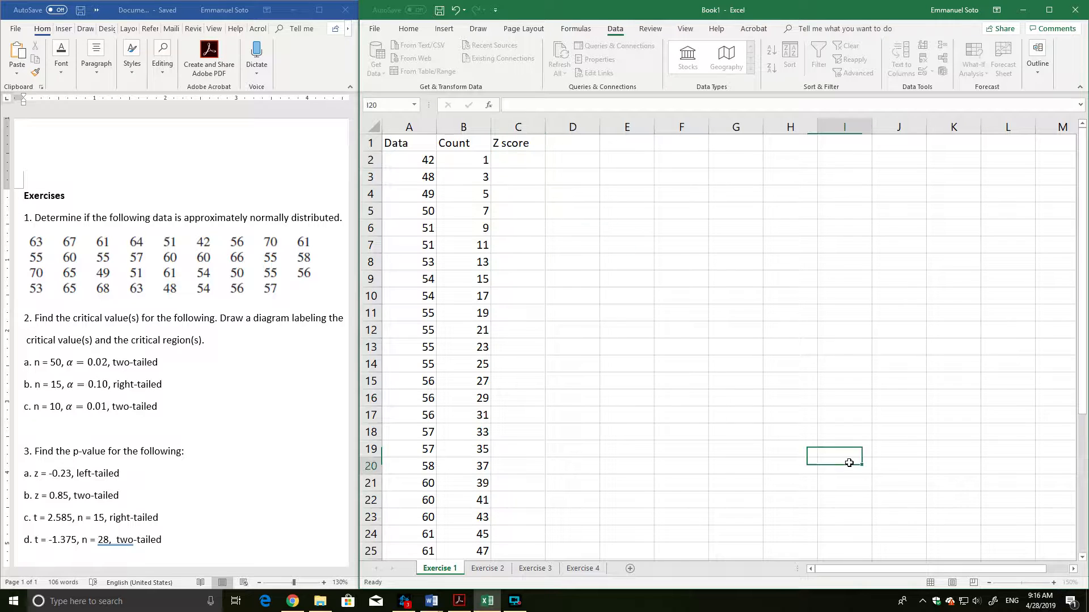
# Begin a formula in cell C2 with the NORM.S.INV function, leaving its probability argument open.
pyautogui.scroll(3, 849, 463)
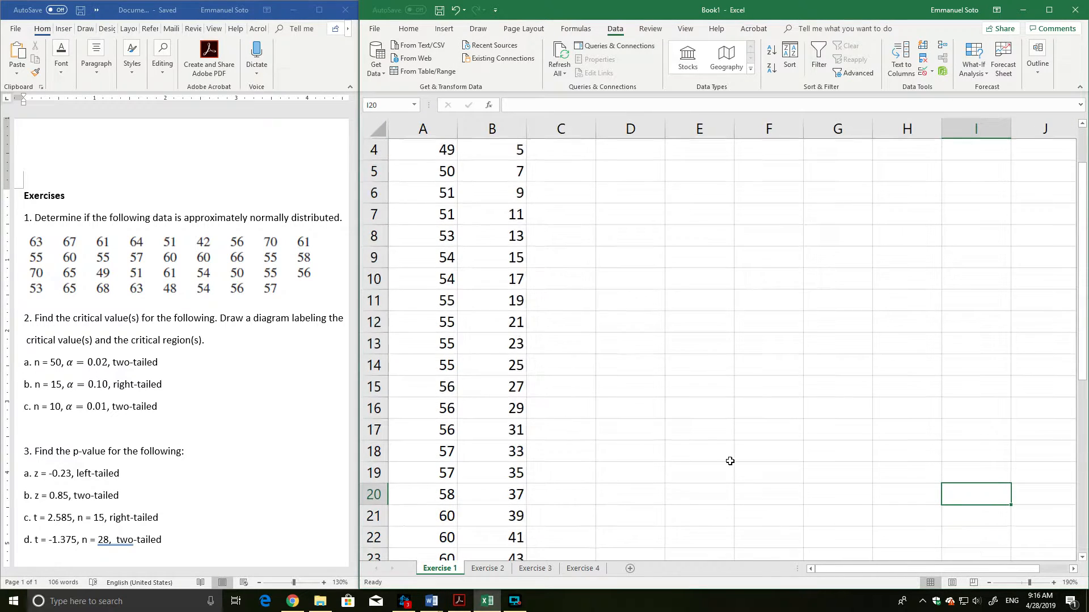
pyautogui.scroll(1, 729, 461)
pyautogui.click(584, 174)
pyautogui.write('=')
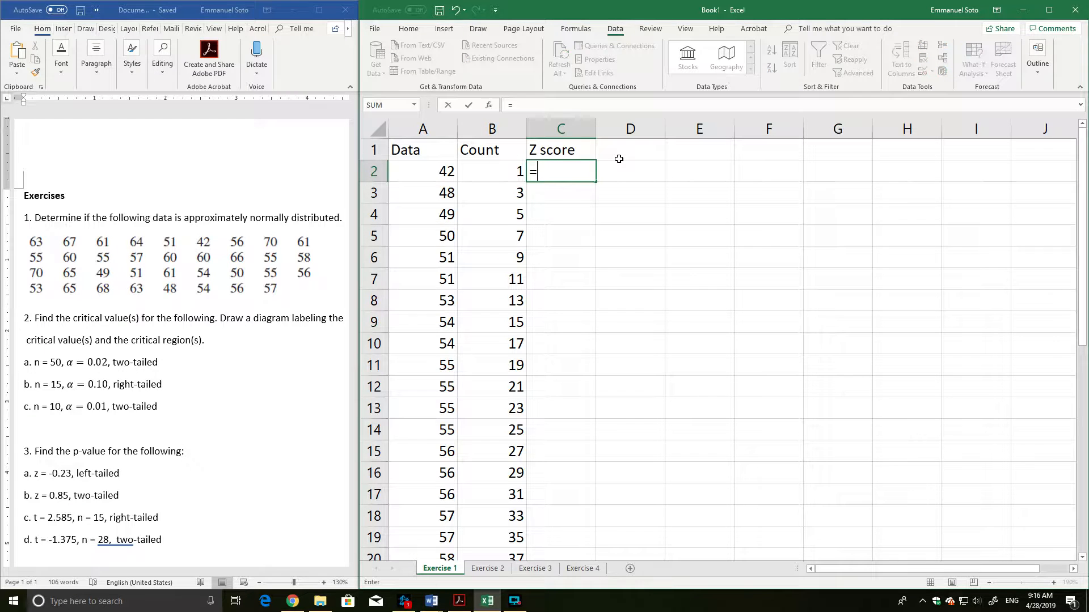
pyautogui.write('norm')
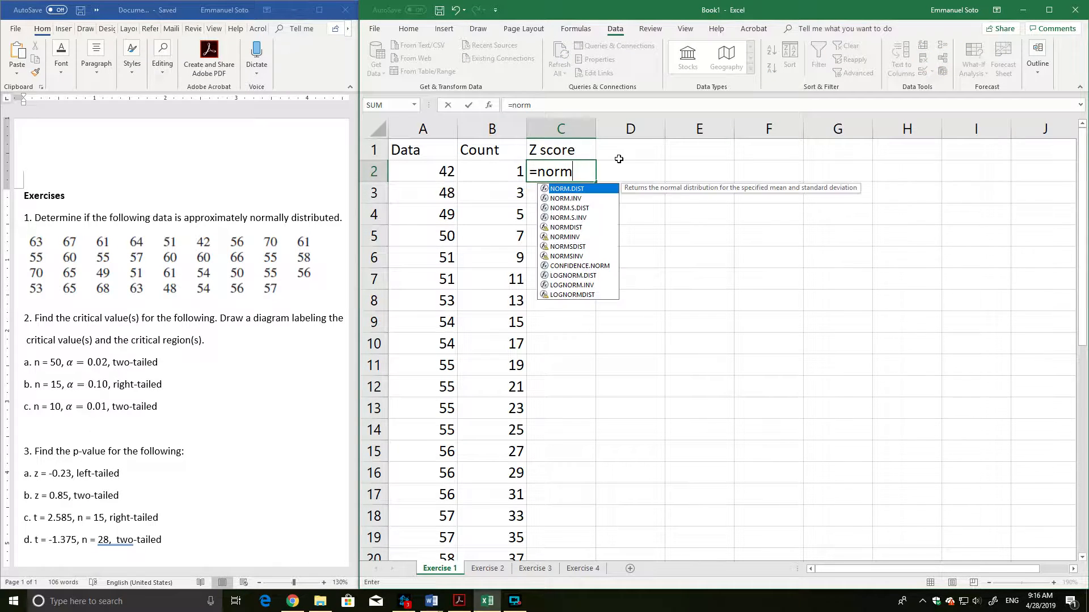
pyautogui.write('.inv')
pyautogui.press('BackSpace')
pyautogui.press('BackSpace')
pyautogui.press('BackSpace')
pyautogui.press('BackSpace')
pyautogui.write('s')
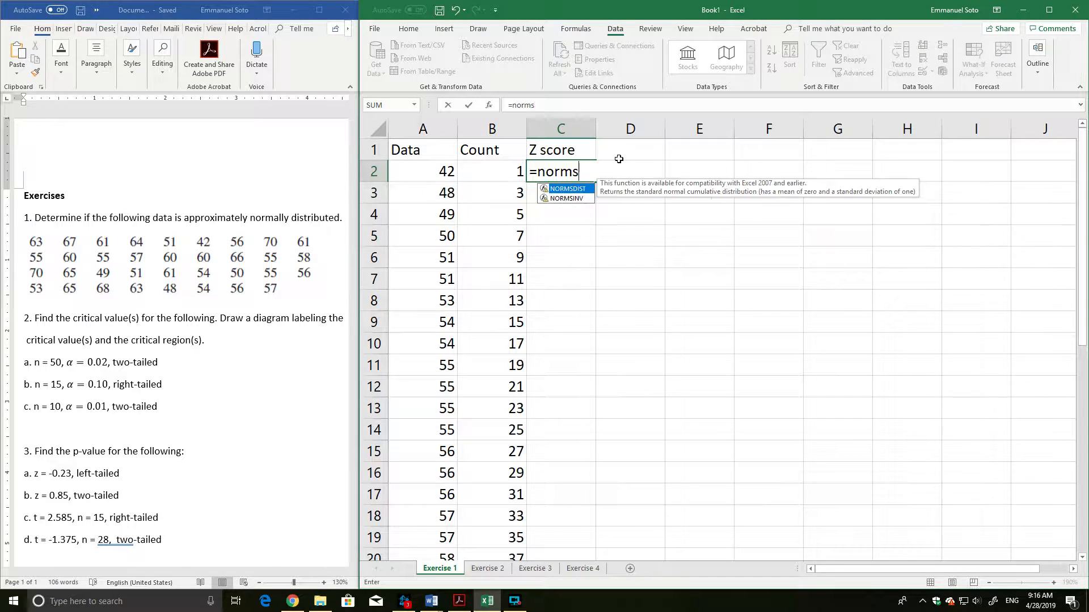
pyautogui.press('BackSpace')
pyautogui.write('.s.inv')
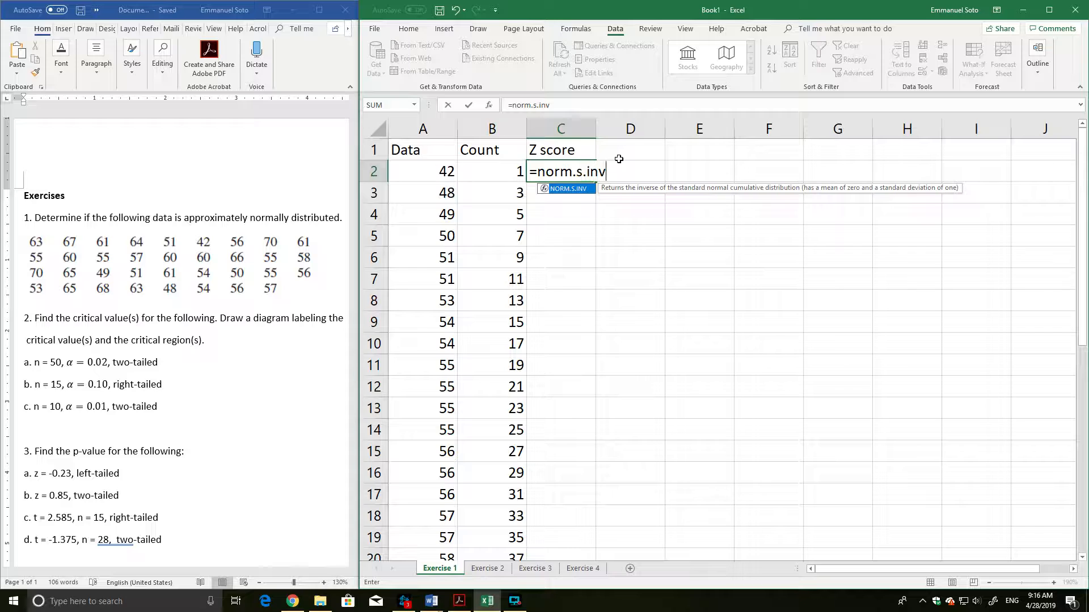
pyautogui.write('(')
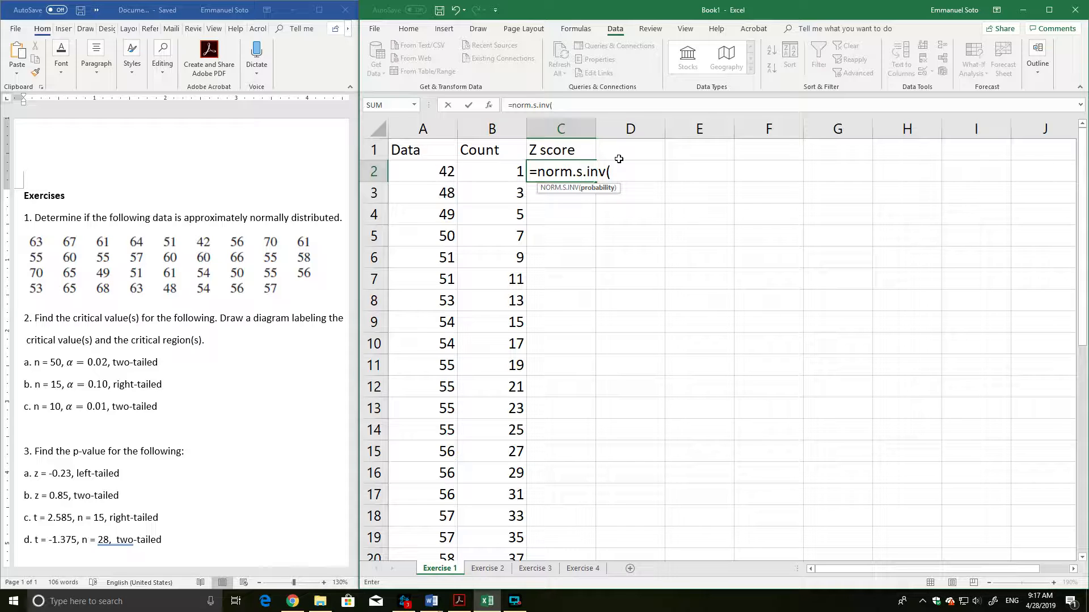
# Complete the C2 formula with the probability B2/(2*35), giving =norm.s.inv(B2/(2*35)).
pyautogui.click(515, 173)
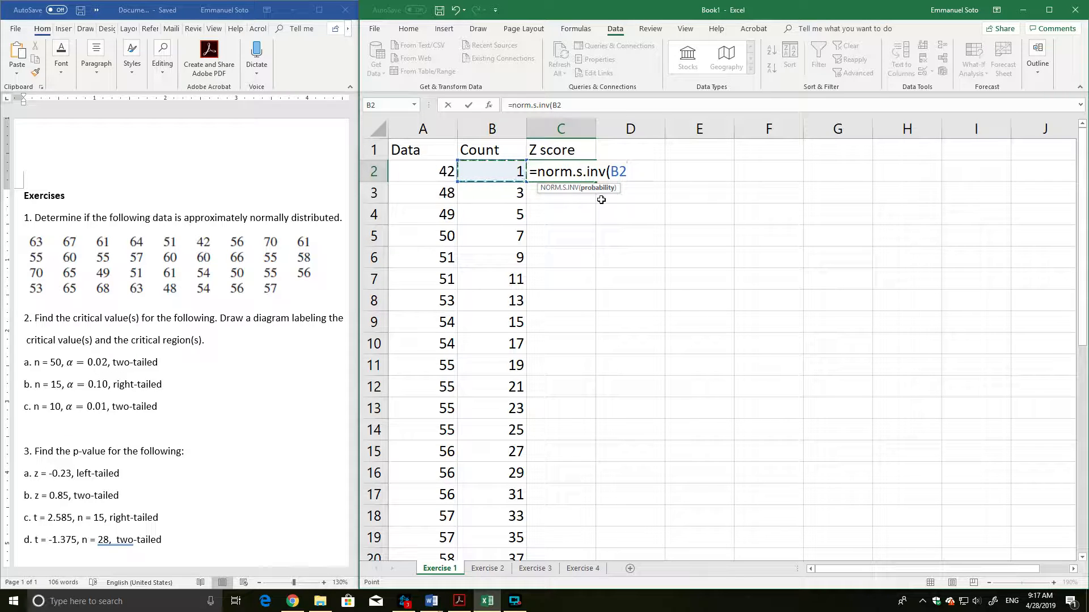
pyautogui.write('/')
pyautogui.write('(2&*')
pyautogui.press('BackSpace')
pyautogui.press('BackSpace')
pyautogui.write('*35)')
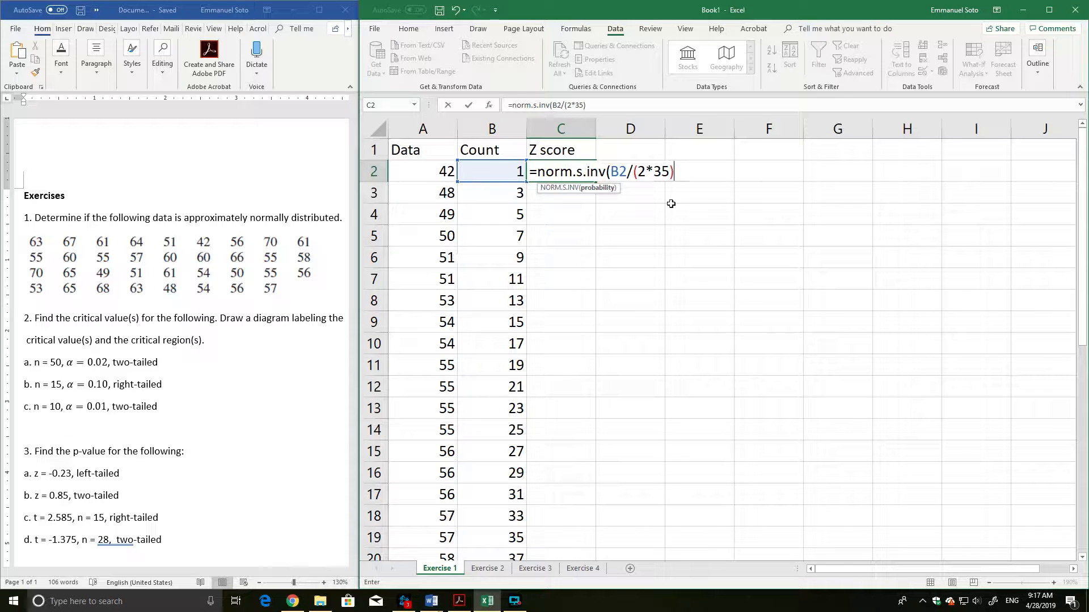
pyautogui.write(')')
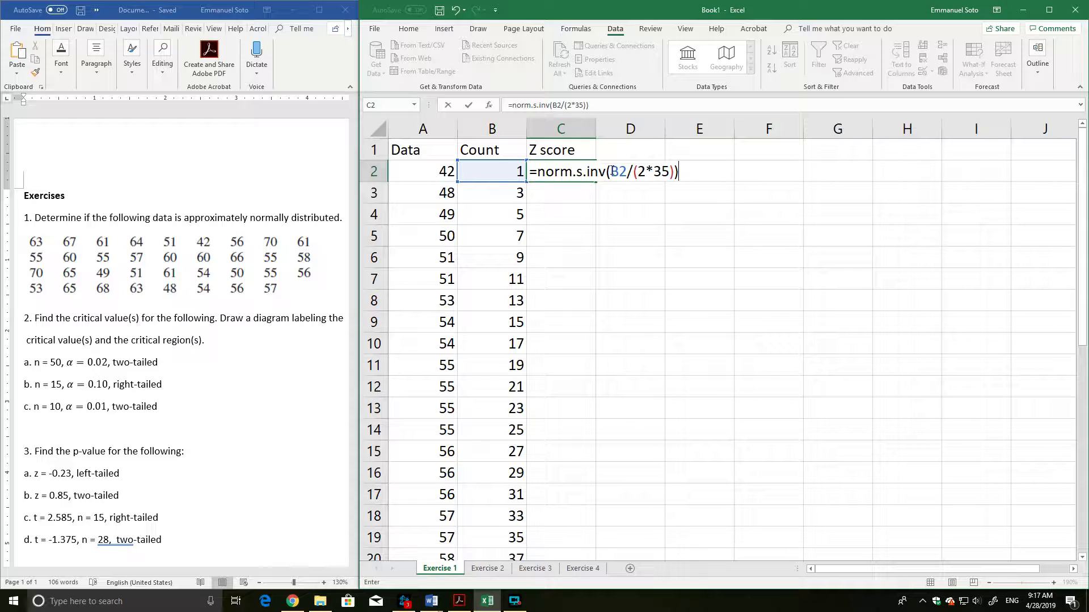
pyautogui.moveTo(610, 171); pyautogui.dragTo(674, 171)
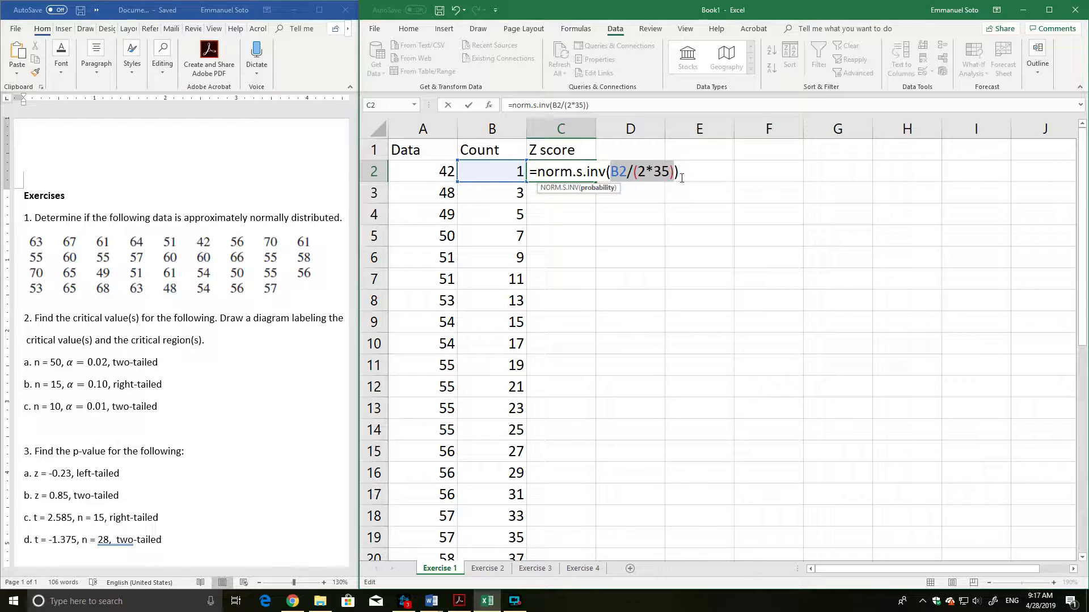
pyautogui.press('Return')
# Enter 0, 1, 2 and 3 in cells D3 to G3 and "...." in H3.
pyautogui.click(652, 194)
pyautogui.write('0-')
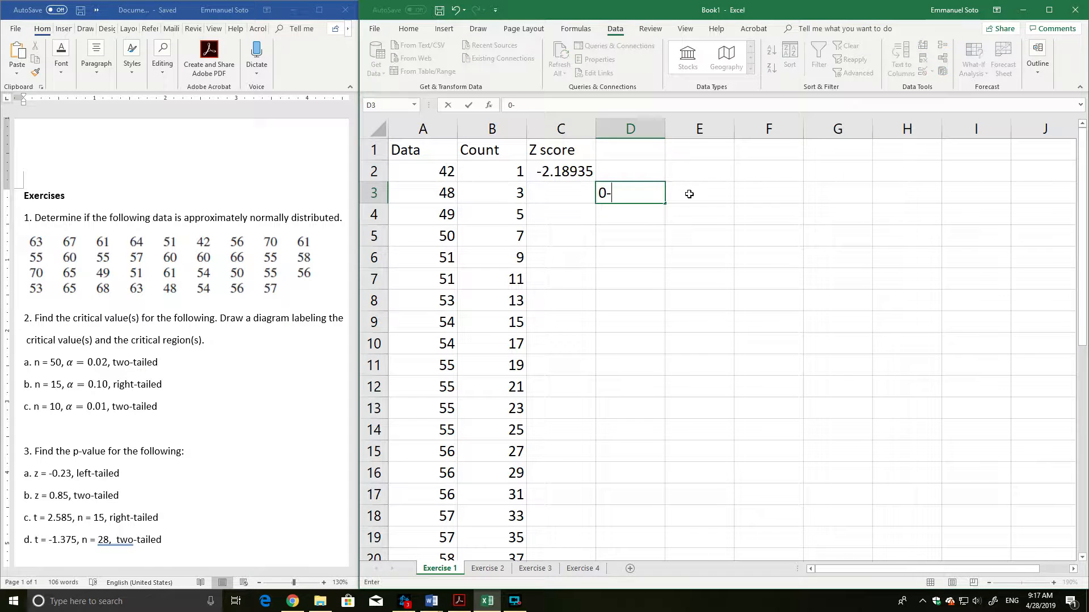
pyautogui.press('BackSpace')
pyautogui.click(689, 194)
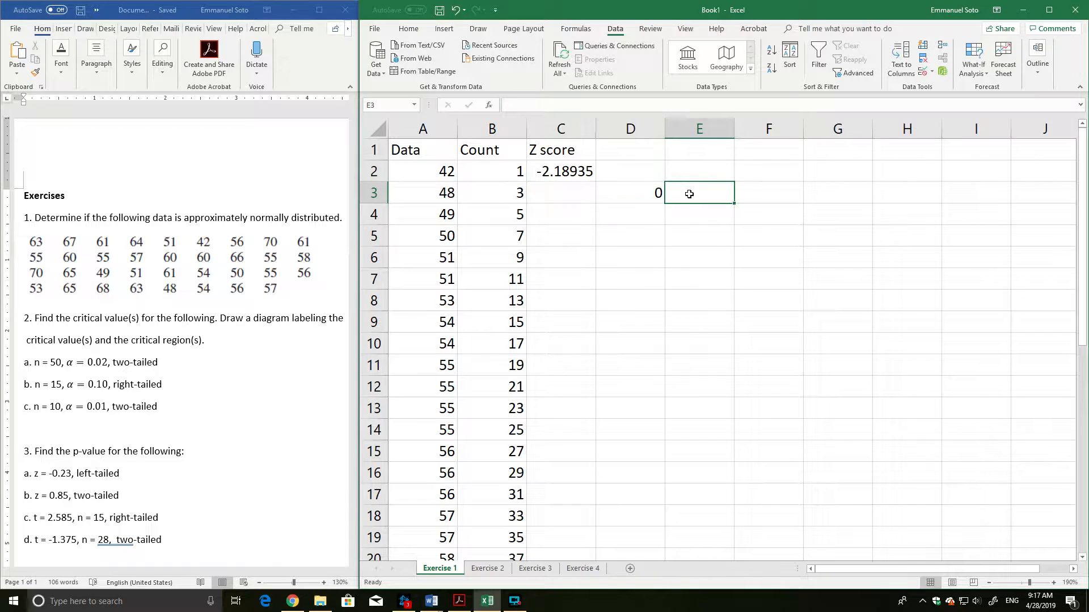
pyautogui.write('1')
pyautogui.press('Tab')
pyautogui.write('2')
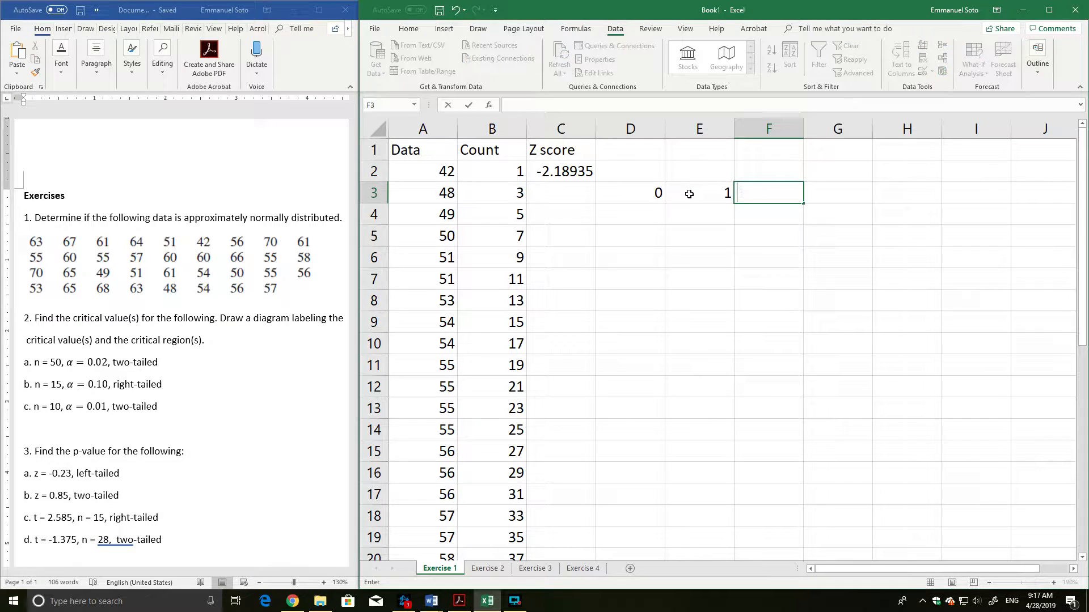
pyautogui.press('Tab')
pyautogui.write('3')
pyautogui.press('Tab')
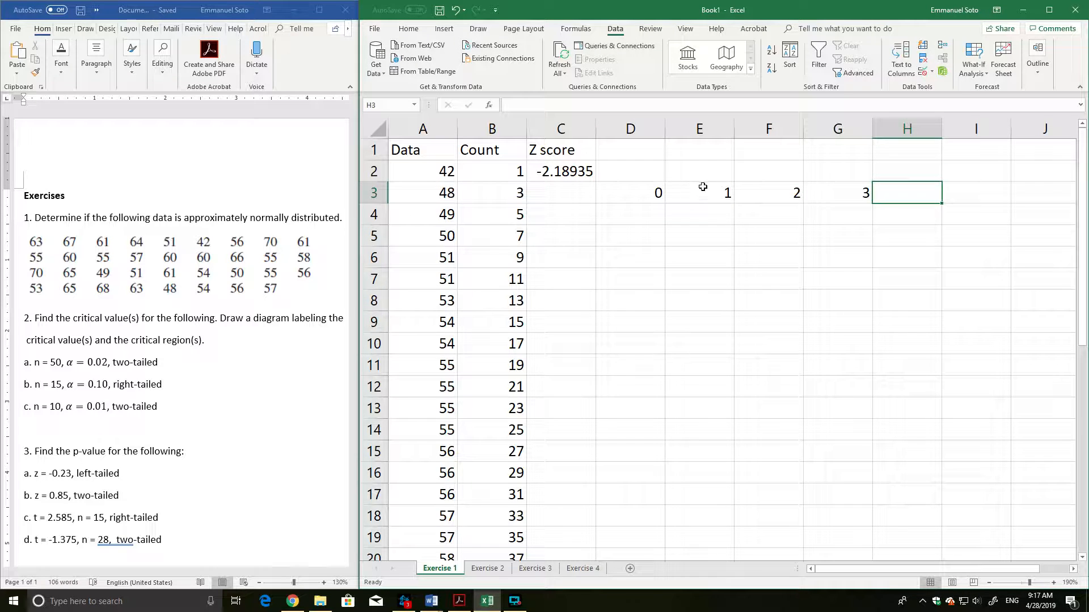
pyautogui.moveTo(638, 193); pyautogui.dragTo(945, 200)
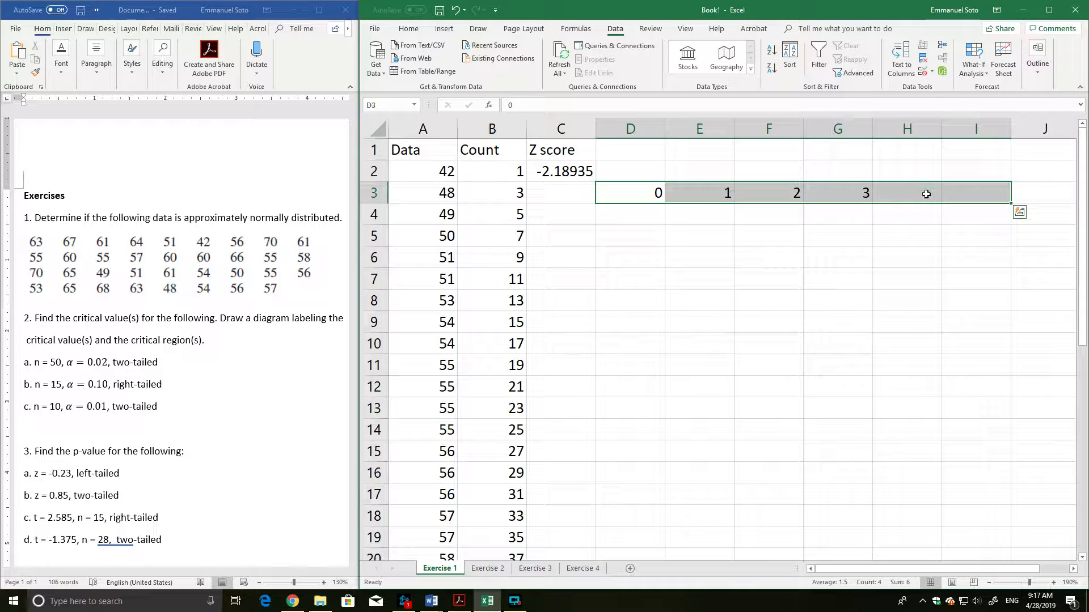
pyautogui.click(921, 189)
pyautogui.write('....')
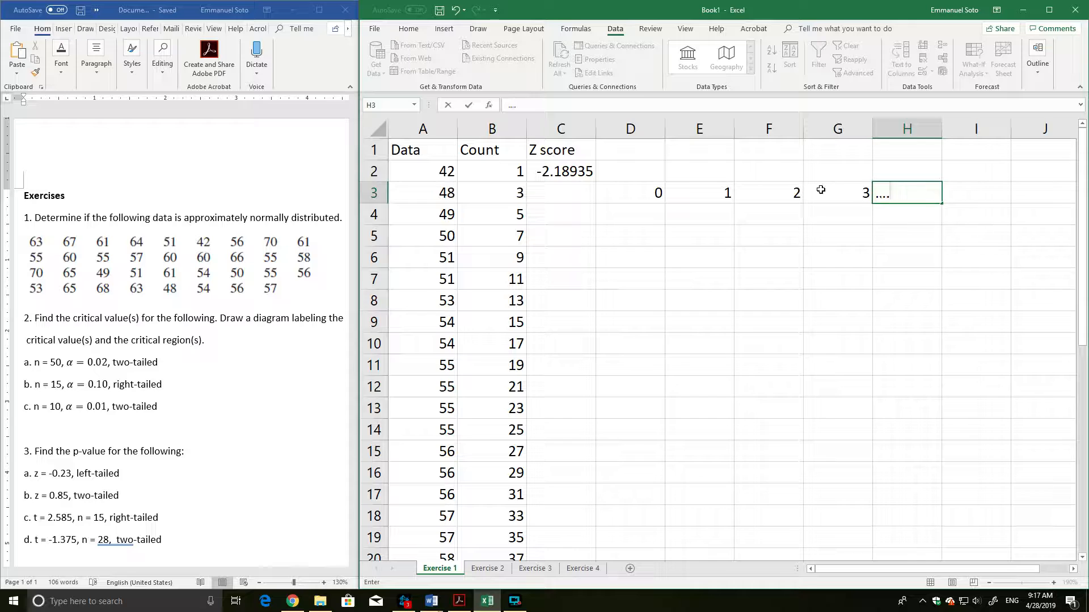
pyautogui.click(767, 176)
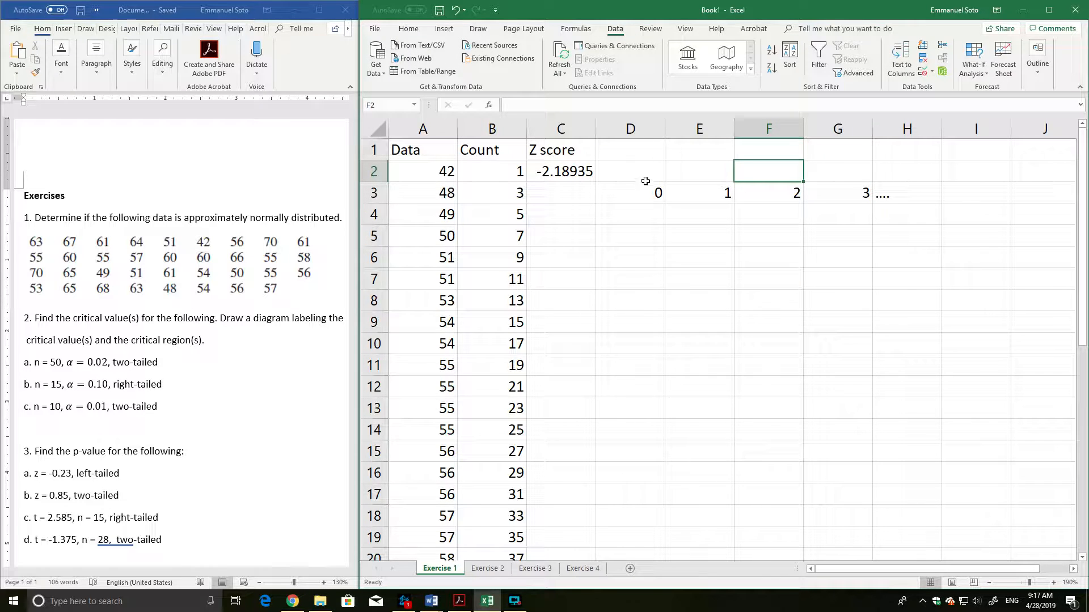
# Enter "z" in cells E2 and G2, and clear the example contents of D2:H3.
pyautogui.click(661, 192)
pyautogui.moveTo(666, 192); pyautogui.dragTo(795, 196)
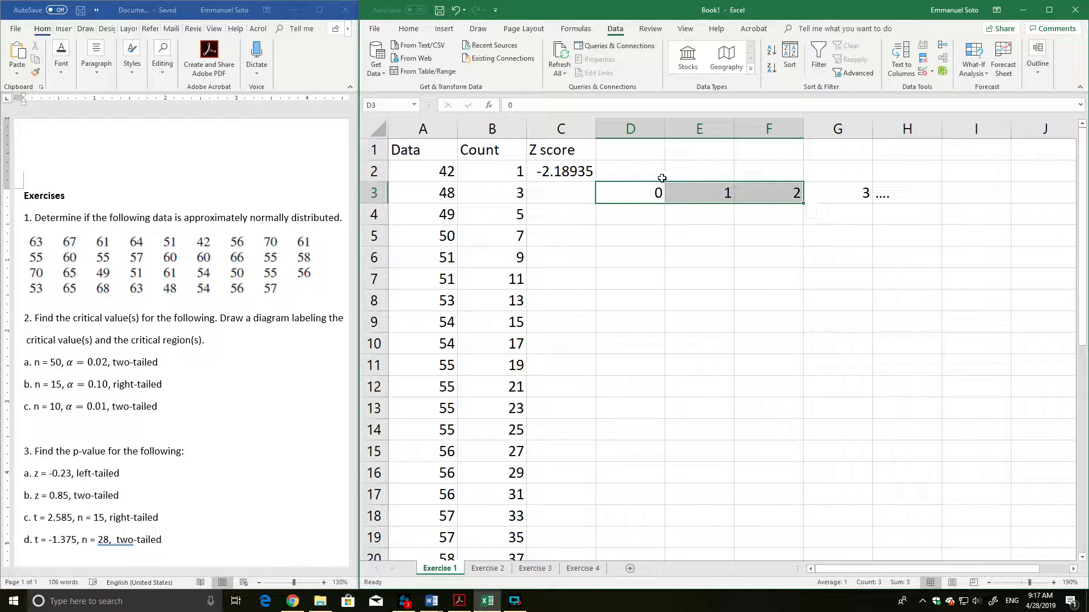
pyautogui.click(708, 169)
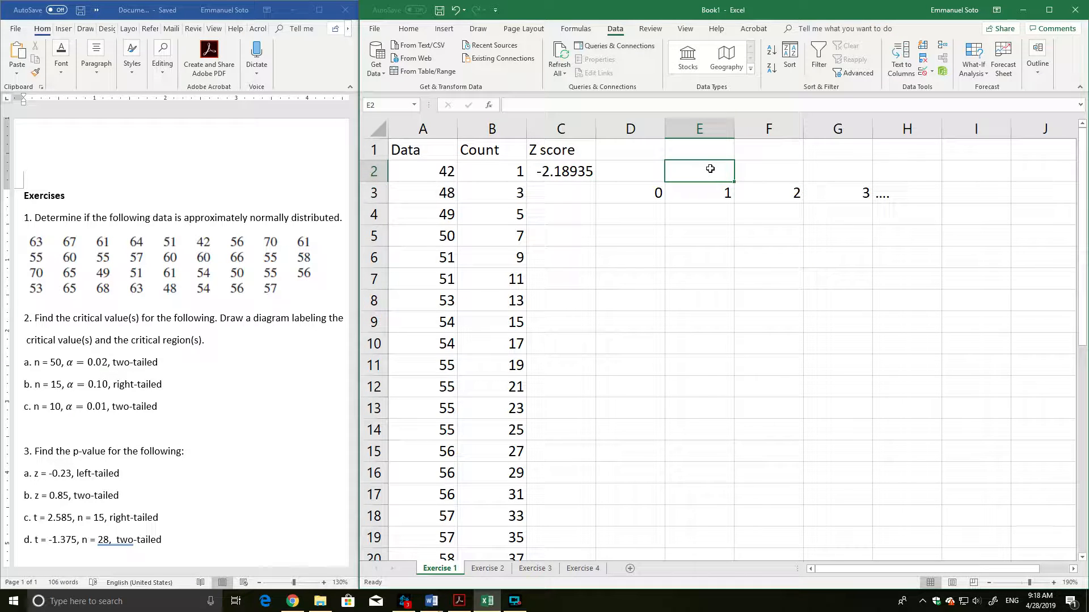
pyautogui.write('z')
pyautogui.click(812, 170)
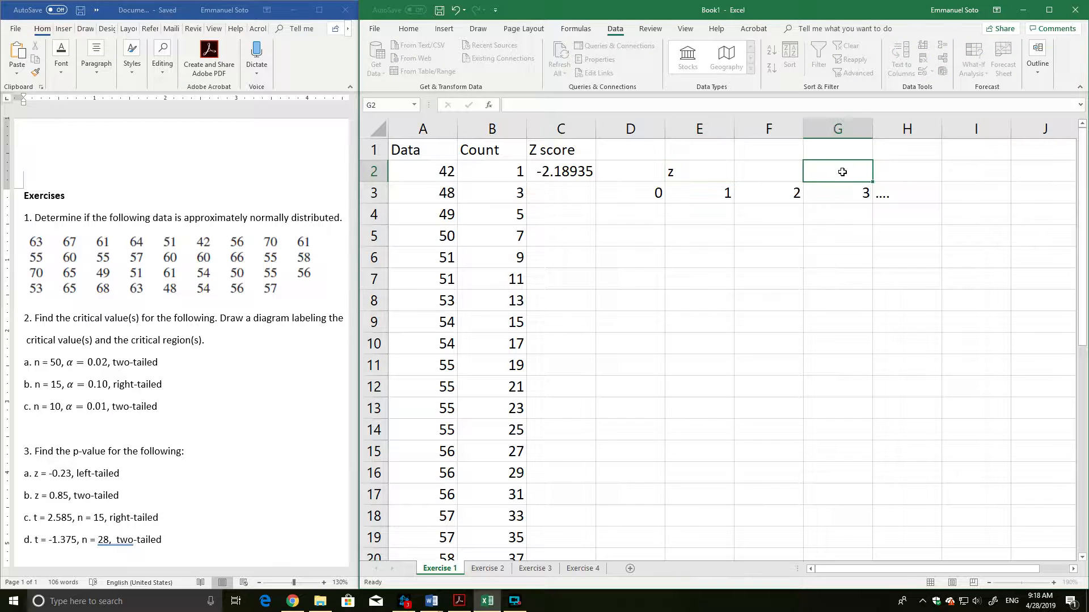
pyautogui.write('z')
pyautogui.click(944, 174)
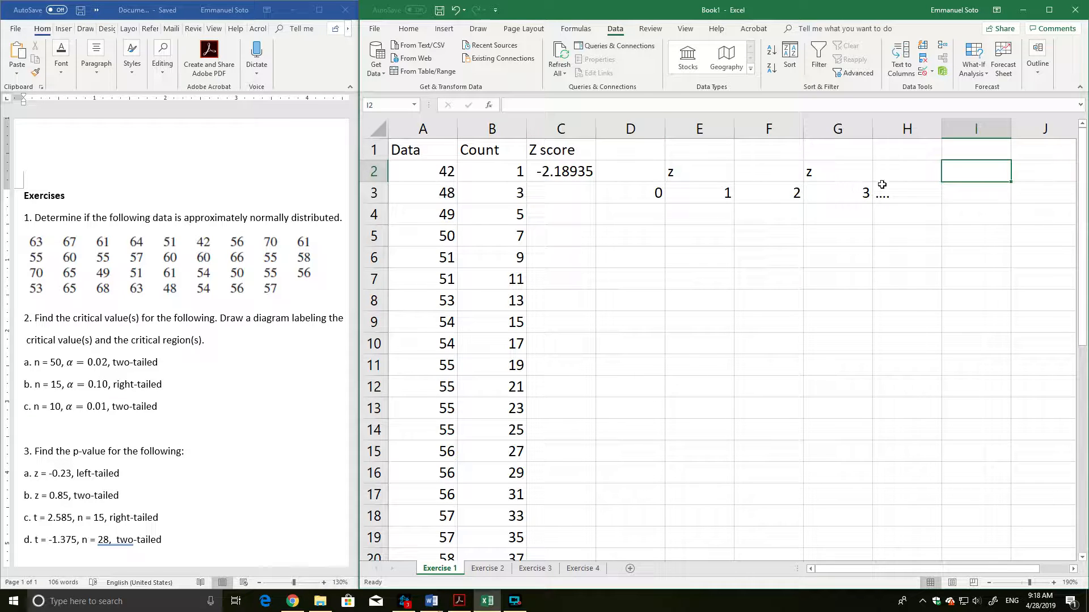
pyautogui.moveTo(637, 170); pyautogui.dragTo(876, 193)
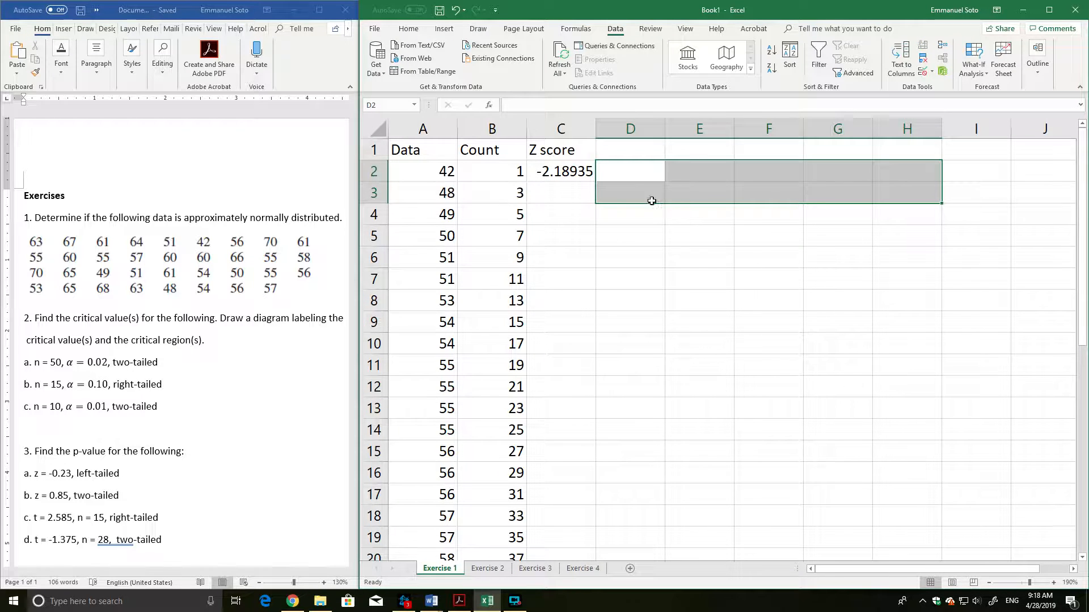
# Fill the z score formula in C2 down column C to row 36, alongside all the data values.
pyautogui.click(672, 171)
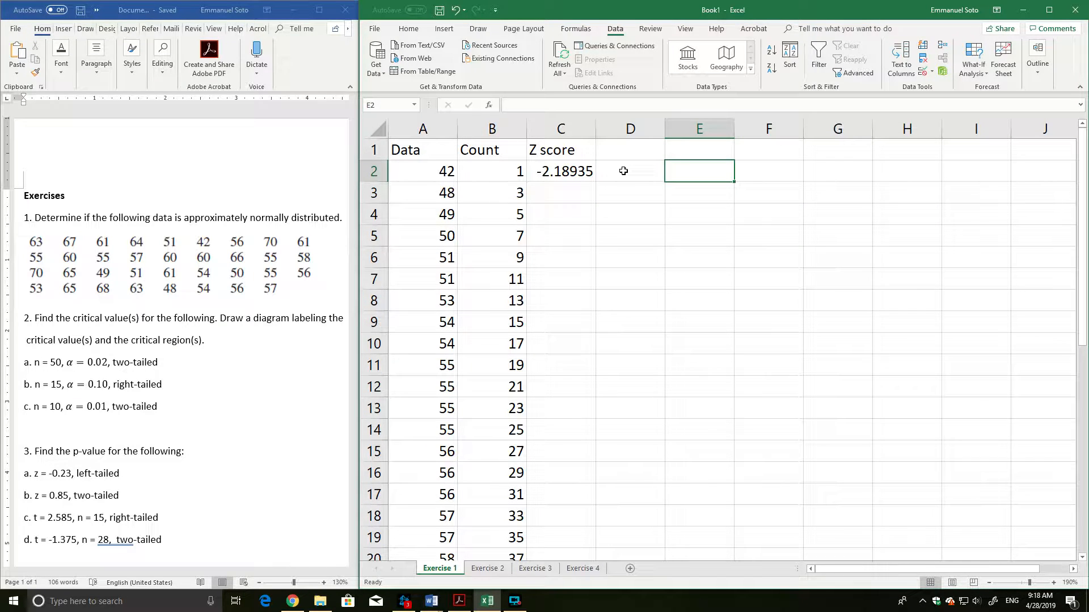
pyautogui.click(560, 171)
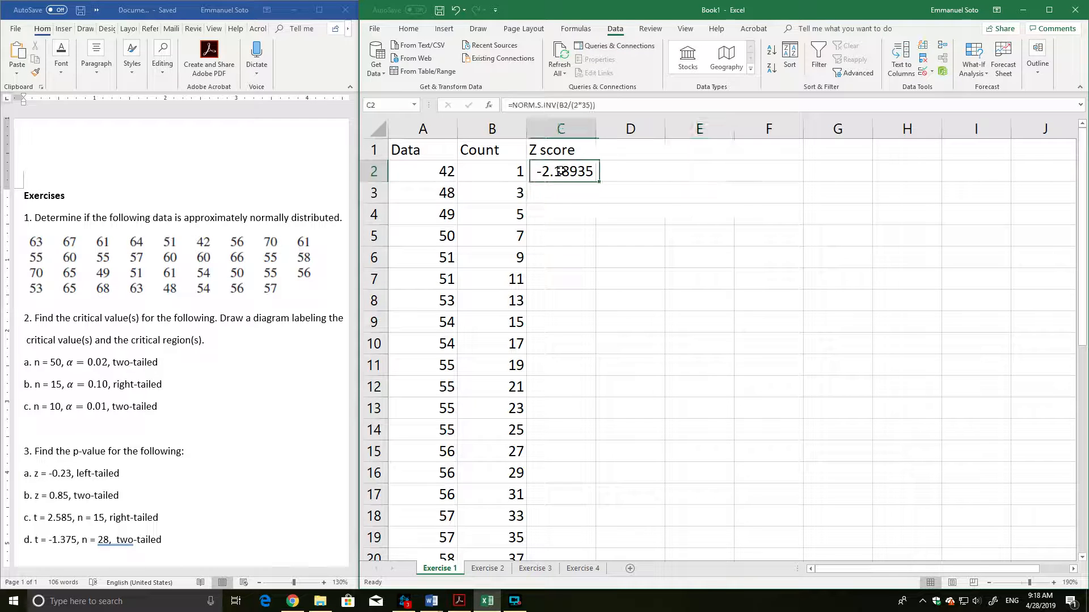
pyautogui.doubleClick(596, 183)
pyautogui.scroll(-5, 647, 261)
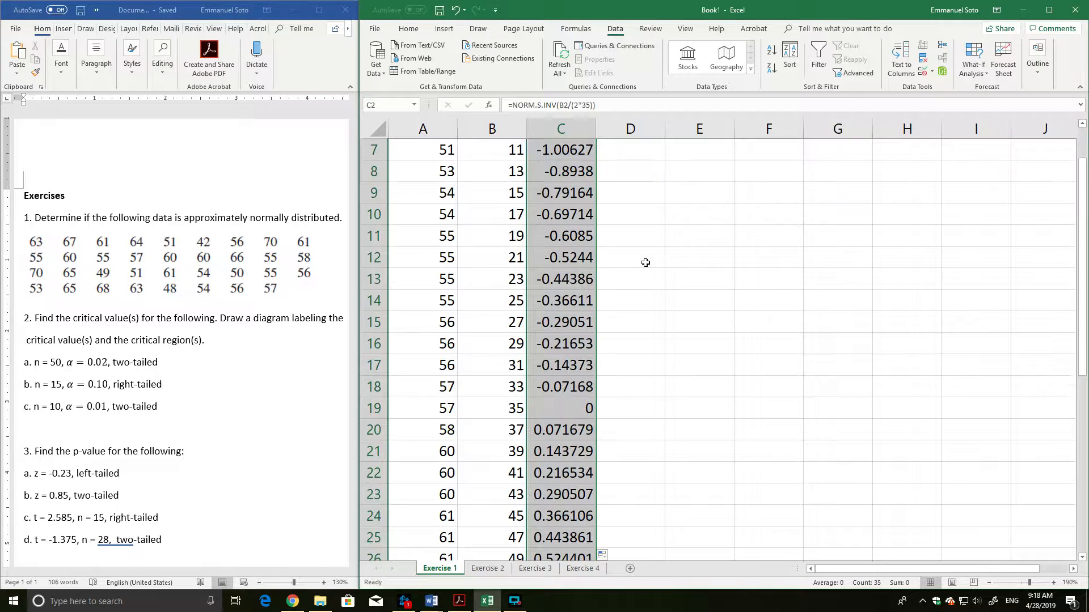
pyautogui.scroll(-2, 646, 261)
pyautogui.scroll(5, 647, 258)
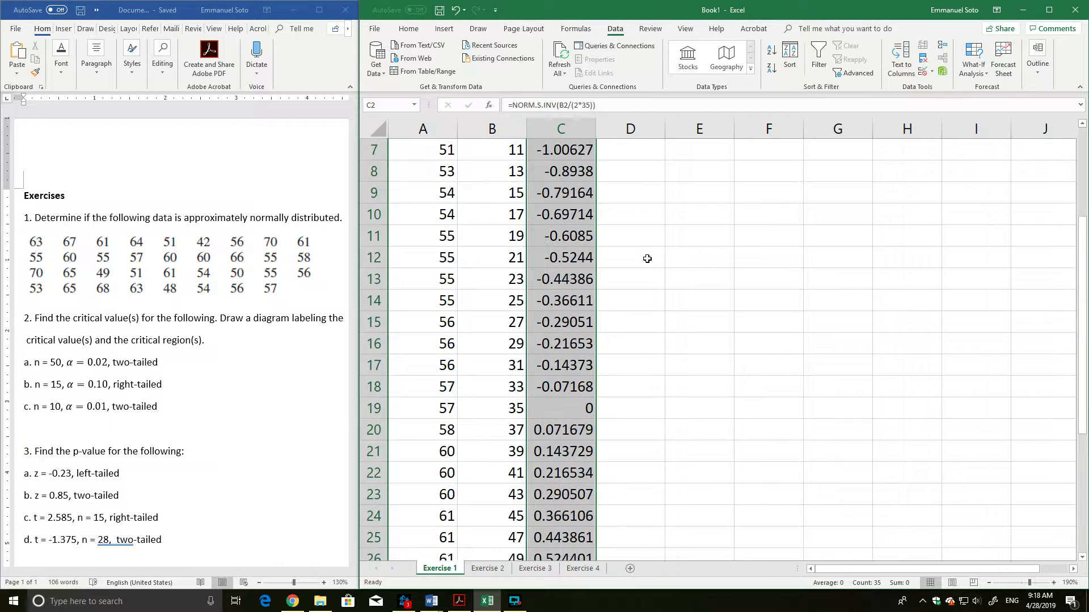
pyautogui.scroll(2, 648, 228)
pyautogui.click(646, 236)
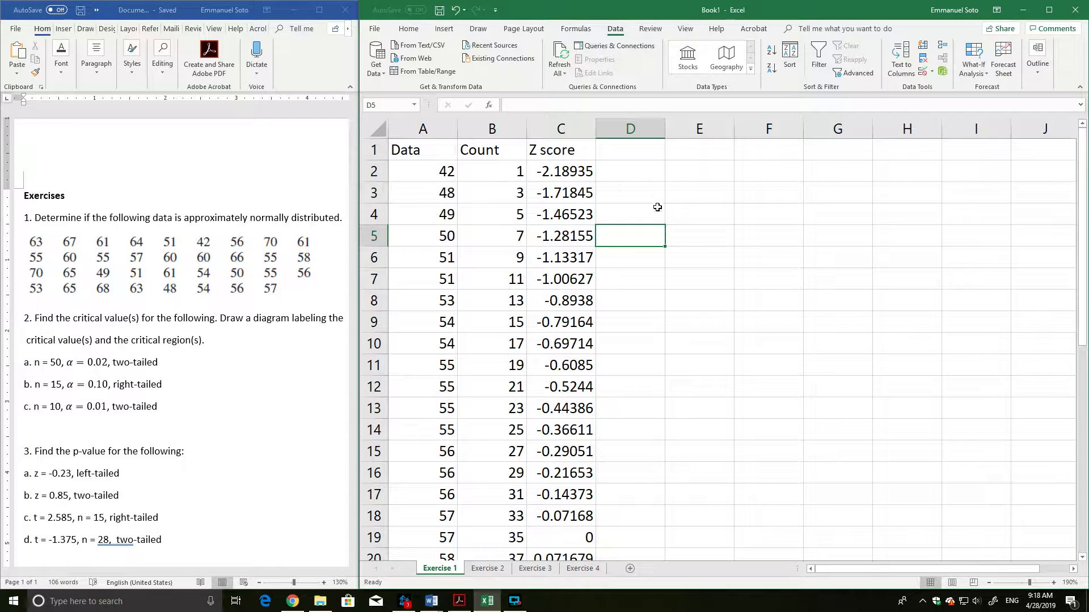
# Insert an empty markers-only scatter chart and place it beside the Z score column, clear of the data.
pyautogui.click(478, 31)
pyautogui.click(445, 31)
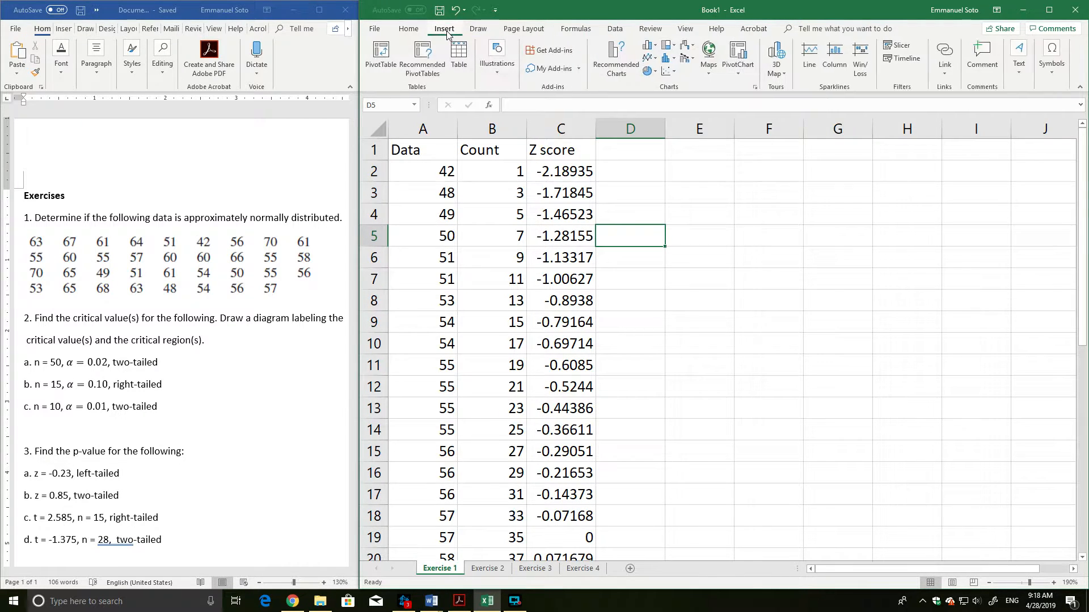
pyautogui.click(770, 234)
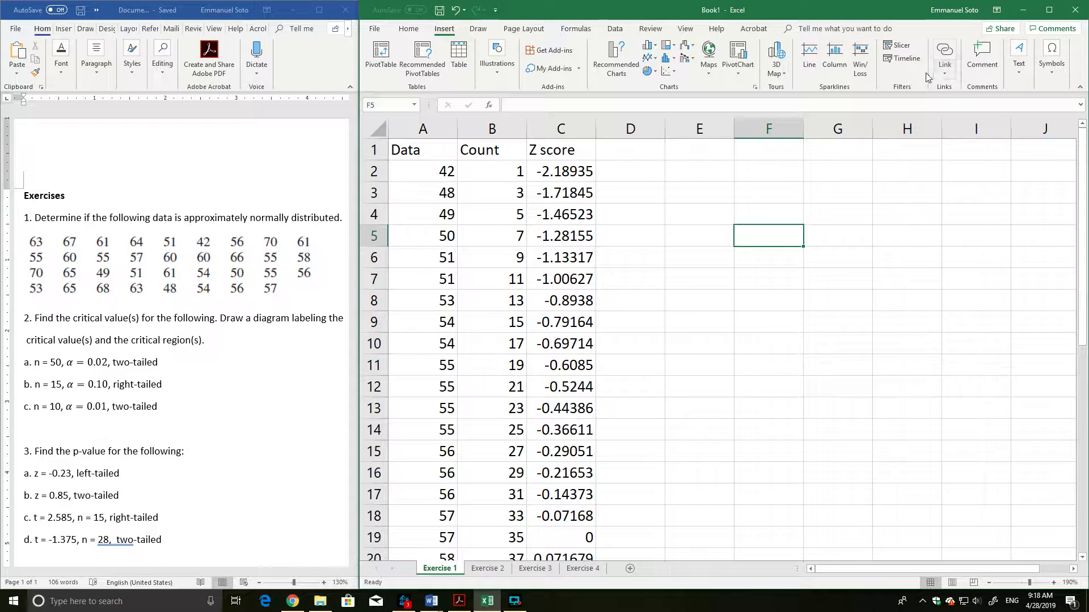
pyautogui.click(669, 72)
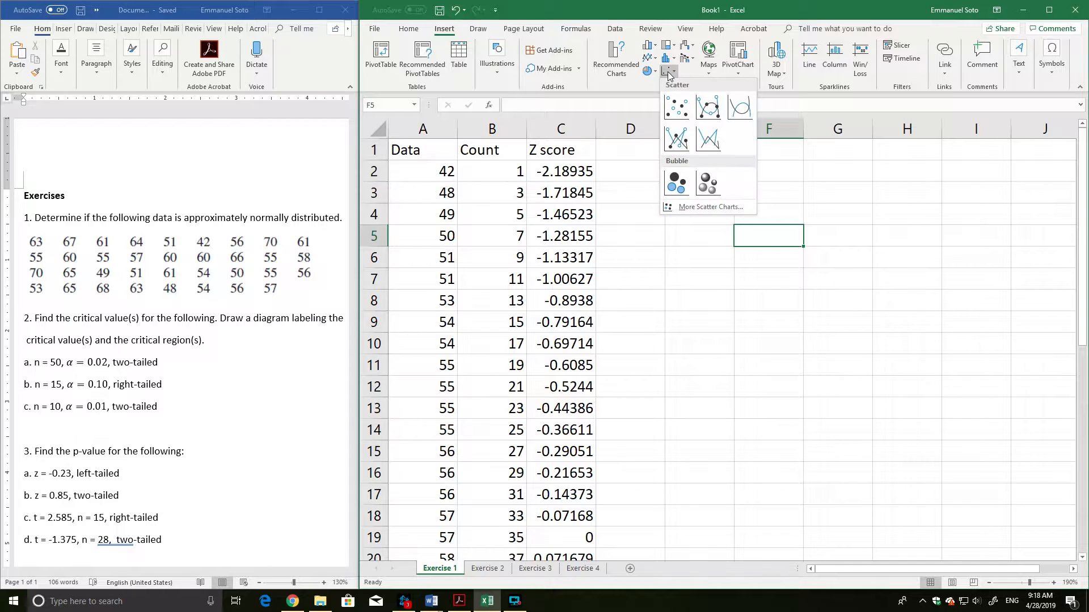
pyautogui.click(684, 119)
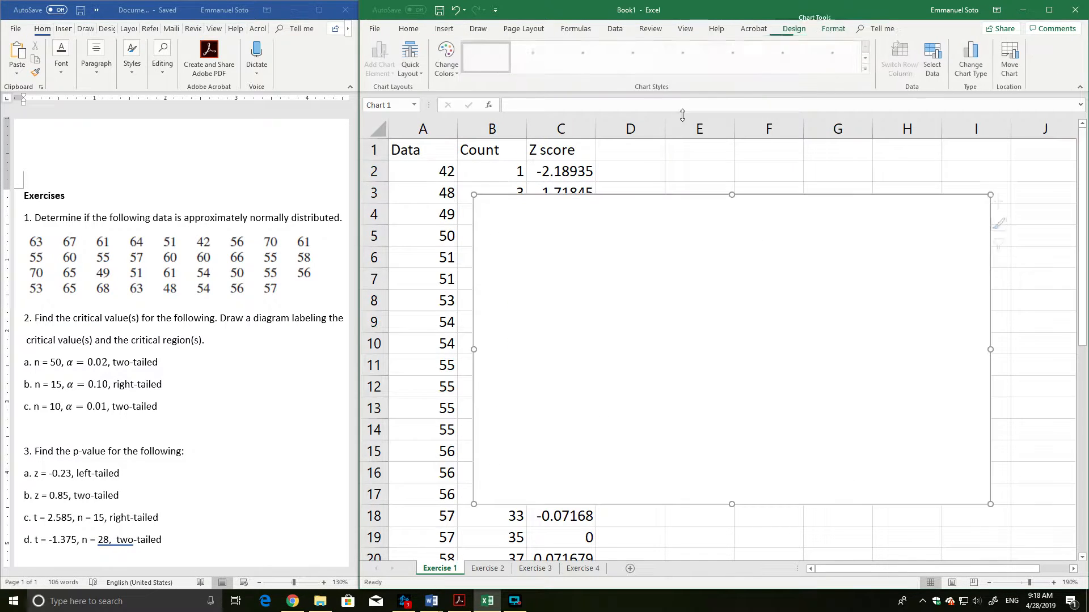
pyautogui.moveTo(659, 267); pyautogui.dragTo(807, 233)
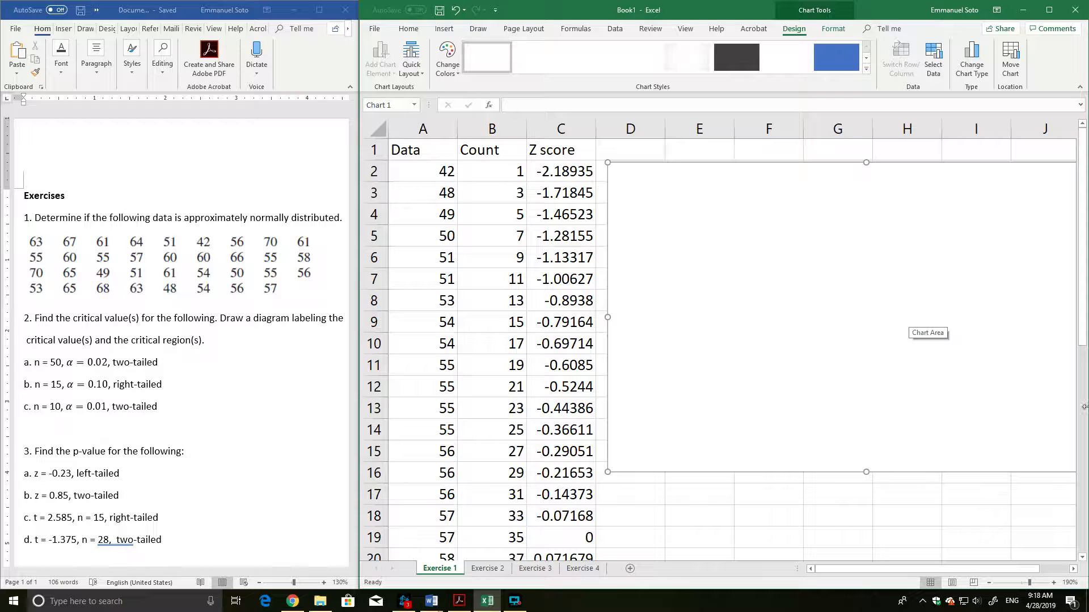
# Add a new data series to the scatter chart with the data values A2:A36 as its X values.
pyautogui.click(934, 66)
pyautogui.moveTo(762, 224); pyautogui.dragTo(805, 203)
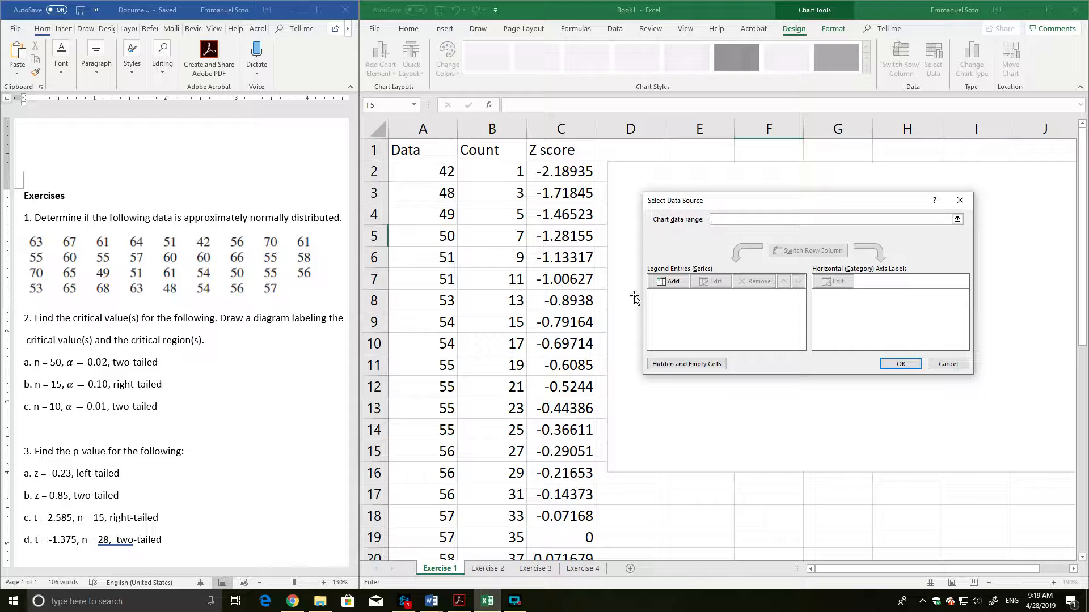
pyautogui.moveTo(762, 210); pyautogui.dragTo(788, 182)
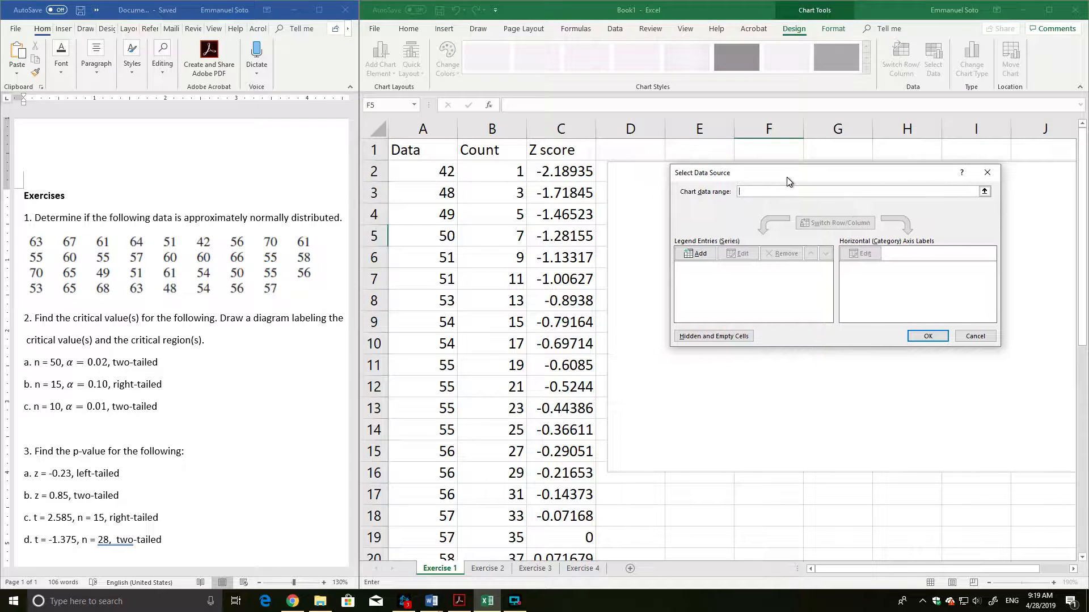
pyautogui.click(697, 258)
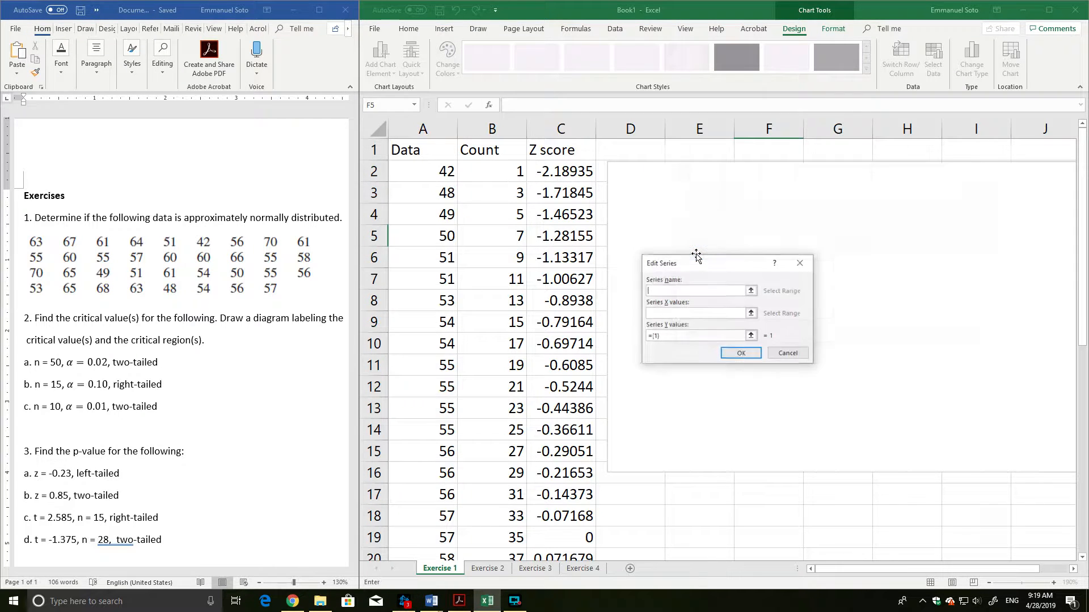
pyautogui.moveTo(698, 260); pyautogui.dragTo(713, 226)
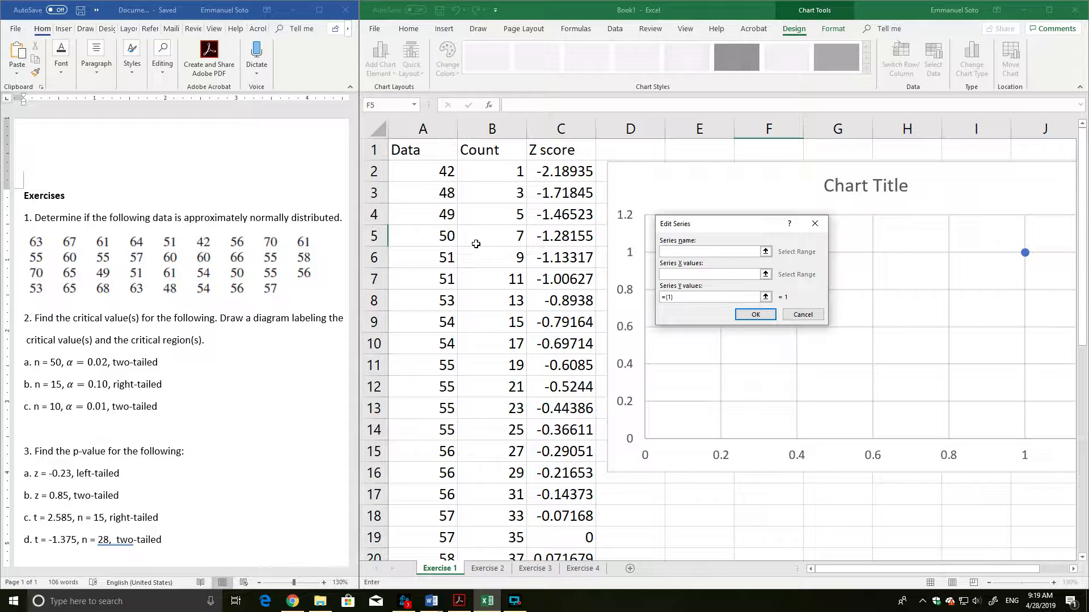
pyautogui.click(673, 274)
pyautogui.moveTo(442, 173); pyautogui.dragTo(445, 516)
pyautogui.scroll(6, 624, 291)
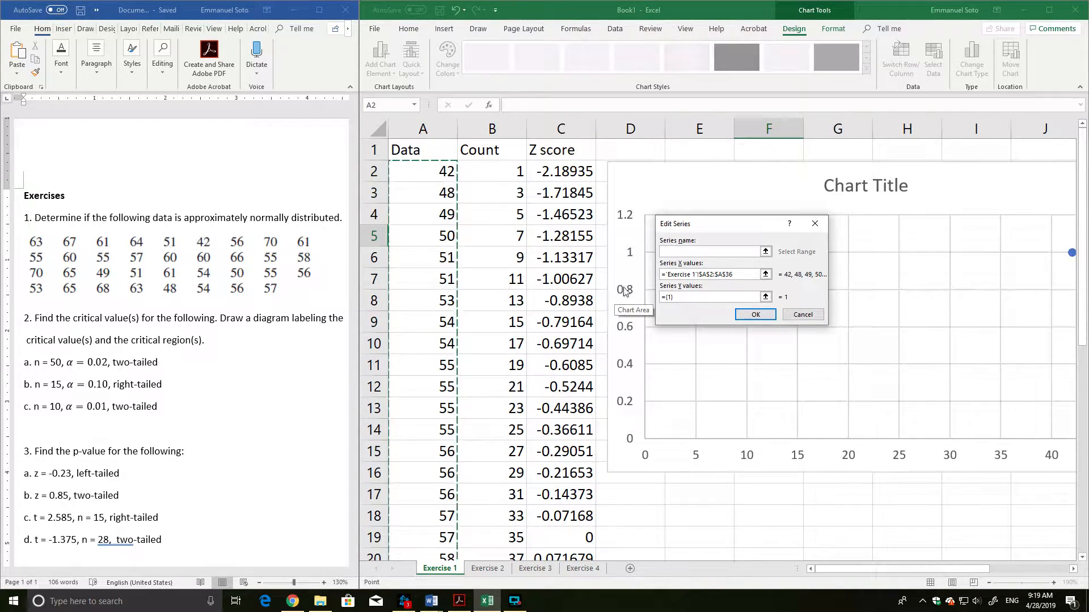
# Set the new series' Y values to the z scores in C2:C36 and apply the chart's data source.
pyautogui.click(684, 297)
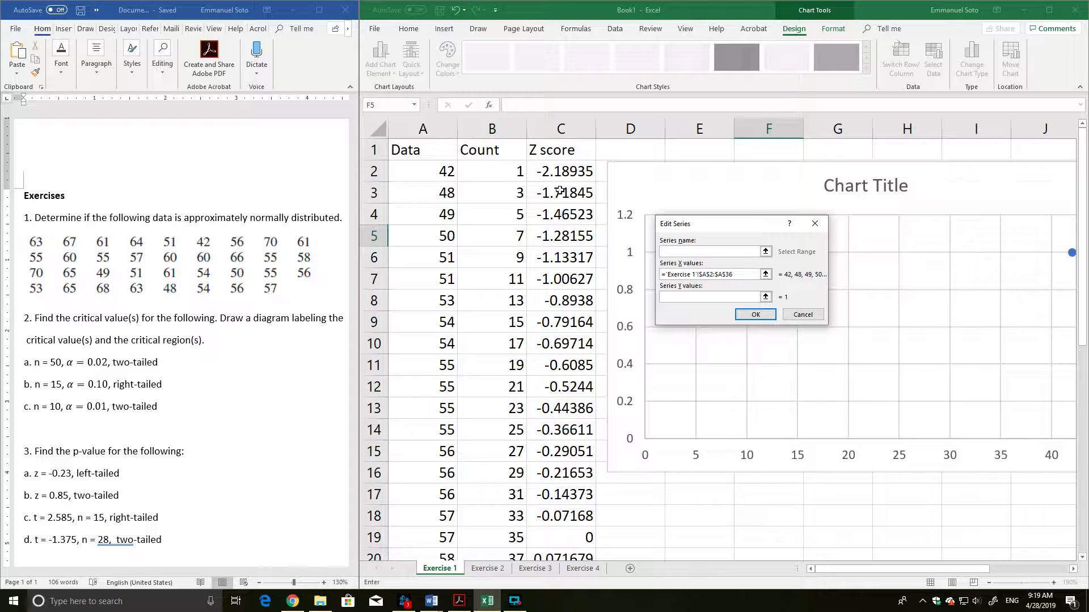
pyautogui.moveTo(562, 171); pyautogui.dragTo(558, 524)
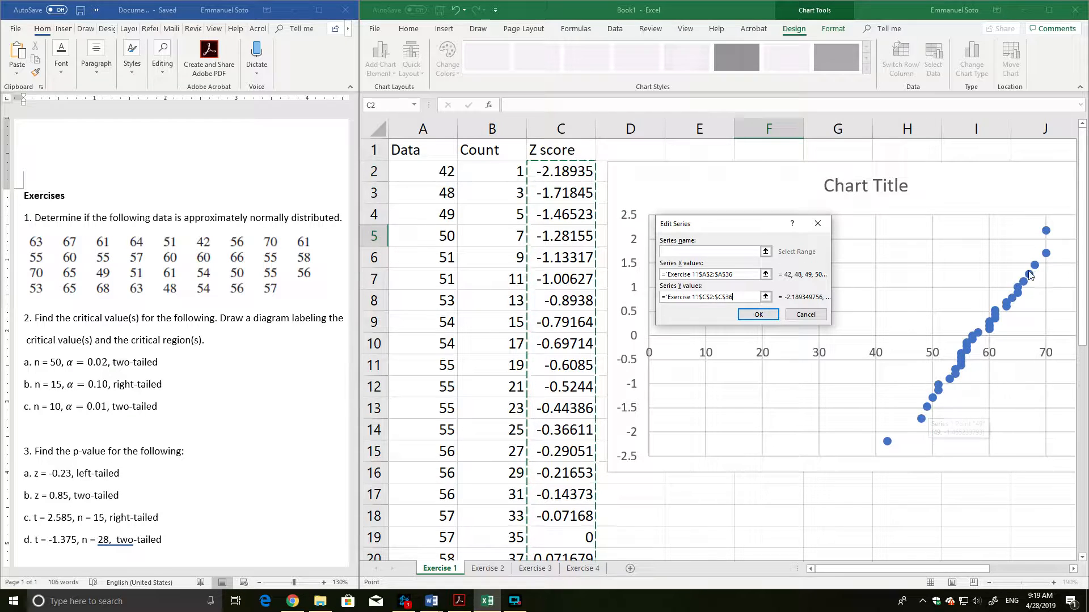
pyautogui.click(758, 315)
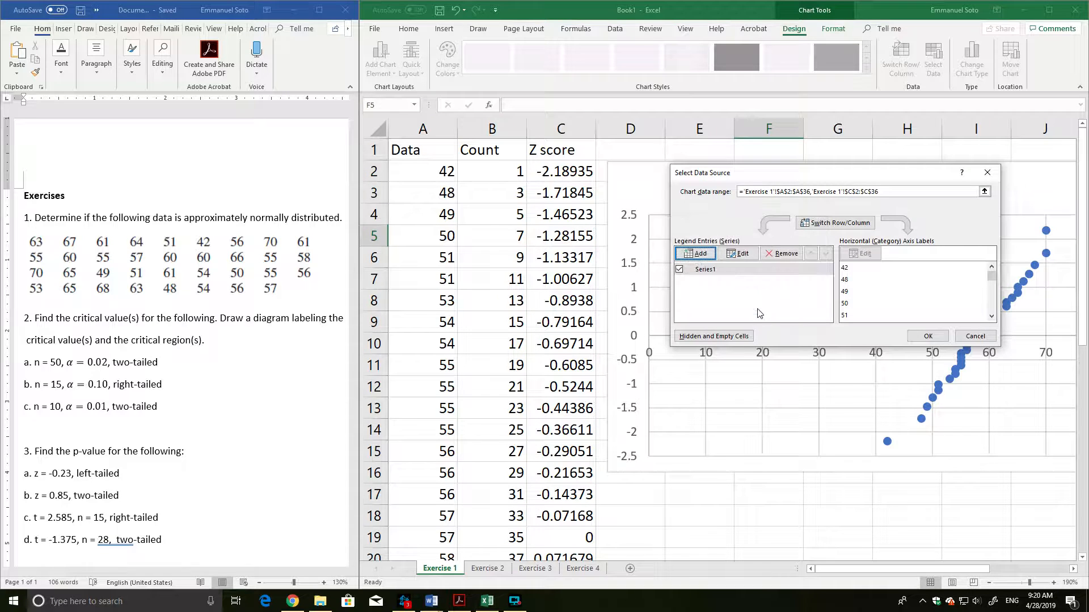
pyautogui.click(927, 336)
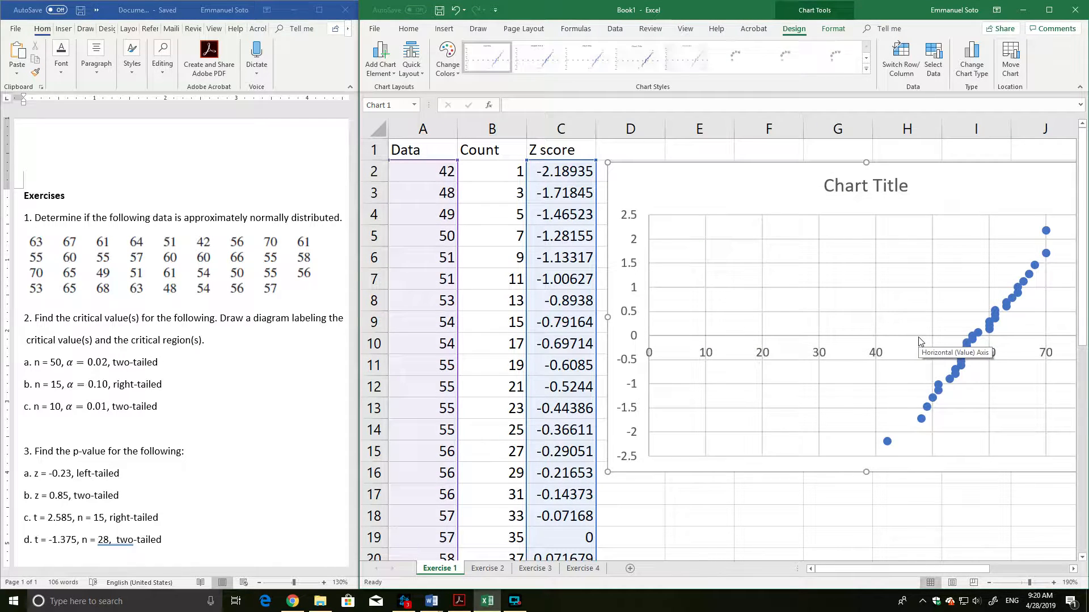
# Add a linear trendline to the scatter chart and display its R-squared value on the chart.
pyautogui.moveTo(865, 569); pyautogui.dragTo(903, 574)
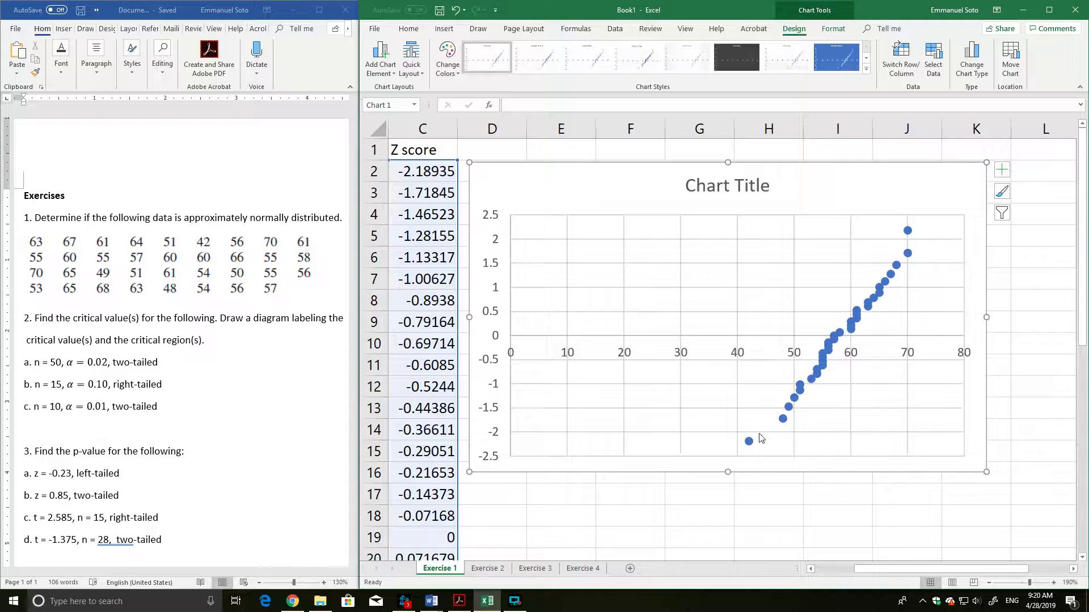
pyautogui.moveTo(754, 441)
pyautogui.click(389, 74)
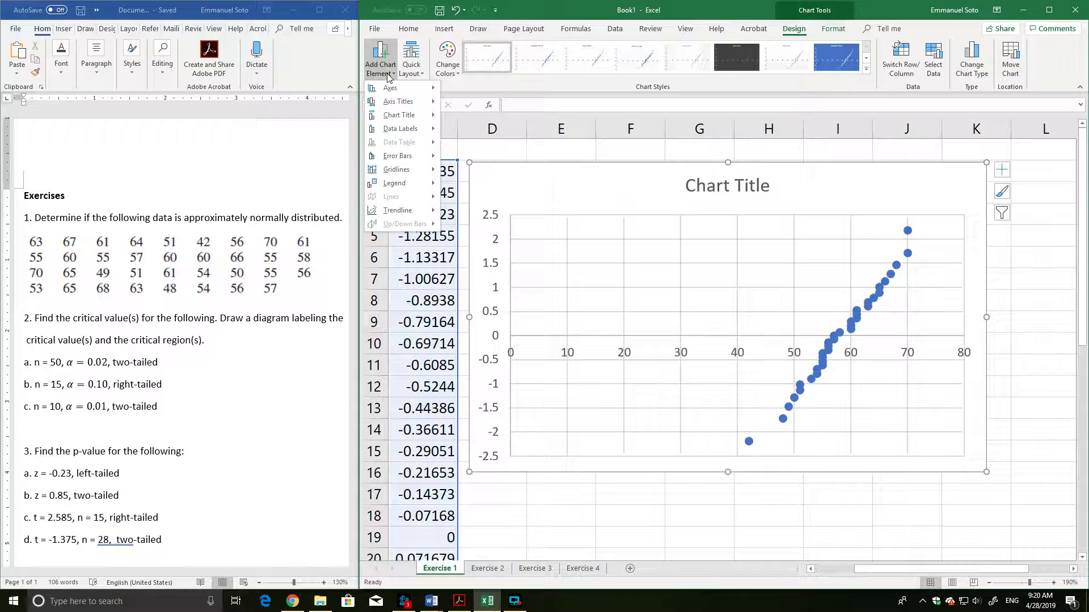
pyautogui.click(389, 75)
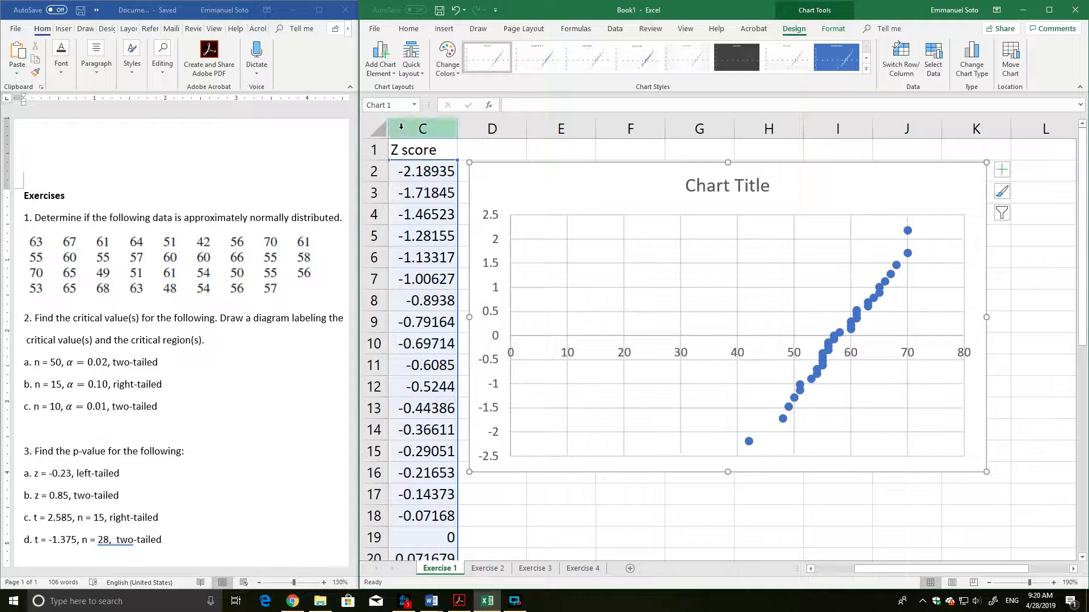
pyautogui.click(373, 64)
pyautogui.moveTo(403, 211)
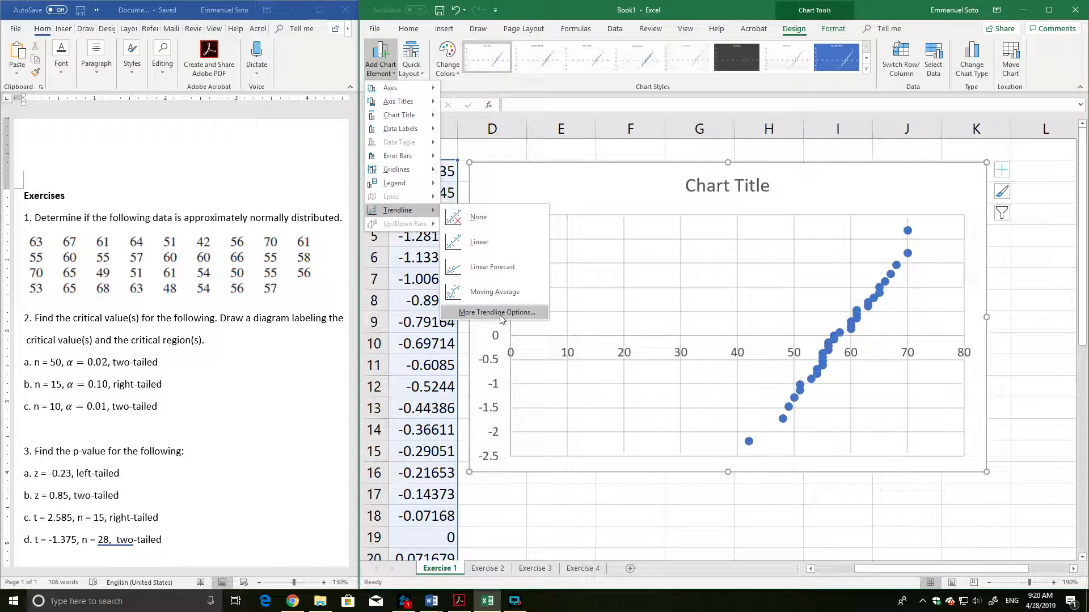
pyautogui.click(1001, 170)
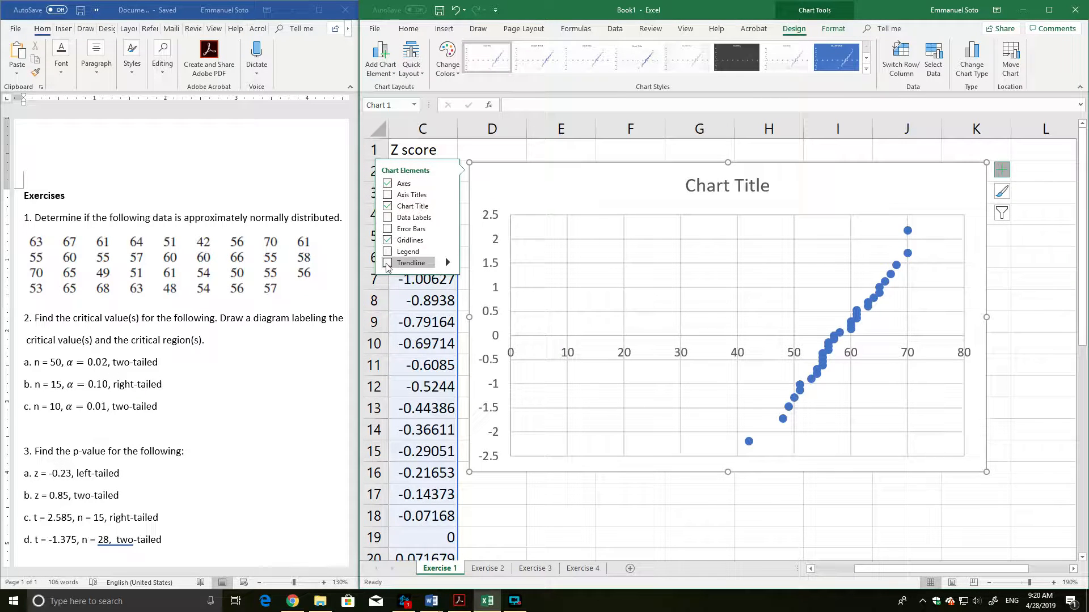
pyautogui.click(446, 263)
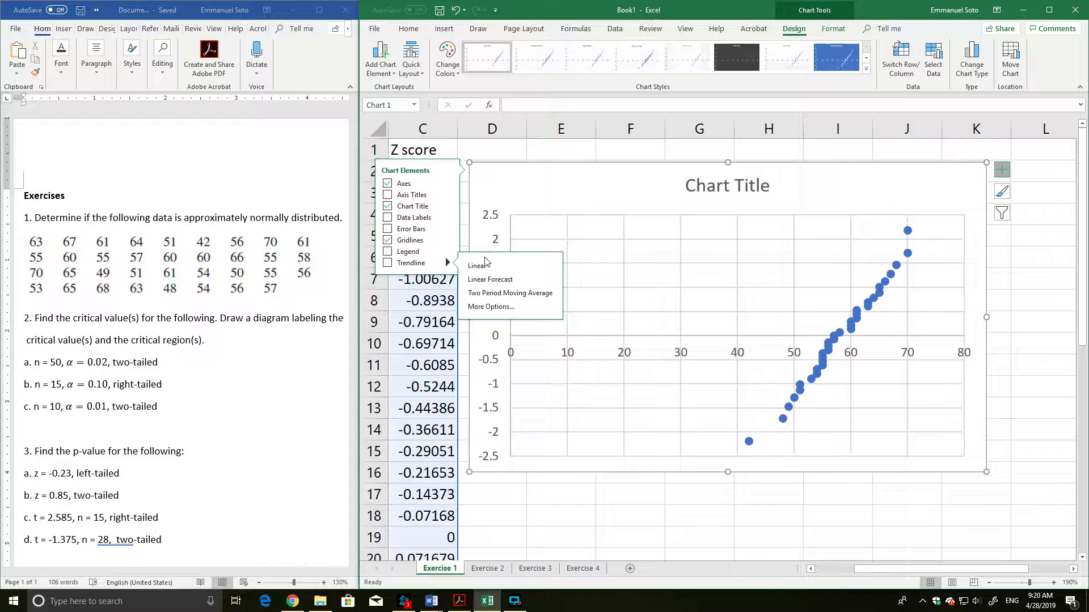
pyautogui.click(493, 309)
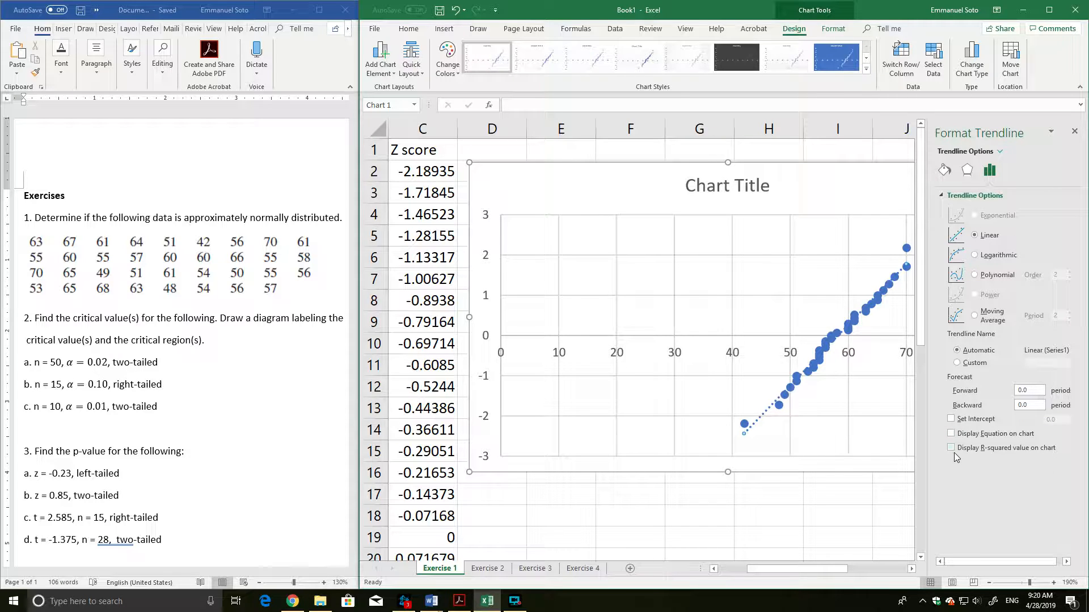
pyautogui.click(953, 450)
pyautogui.click(1074, 131)
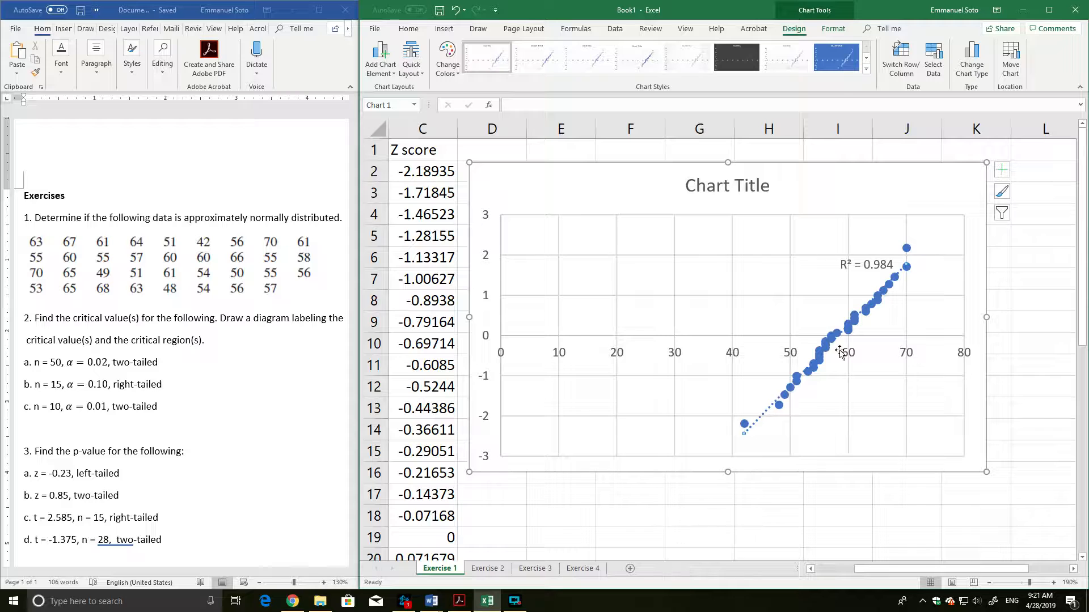
# Compute the correlation coefficient in cell G17 below the chart with =sqrt(.984).
pyautogui.click(697, 499)
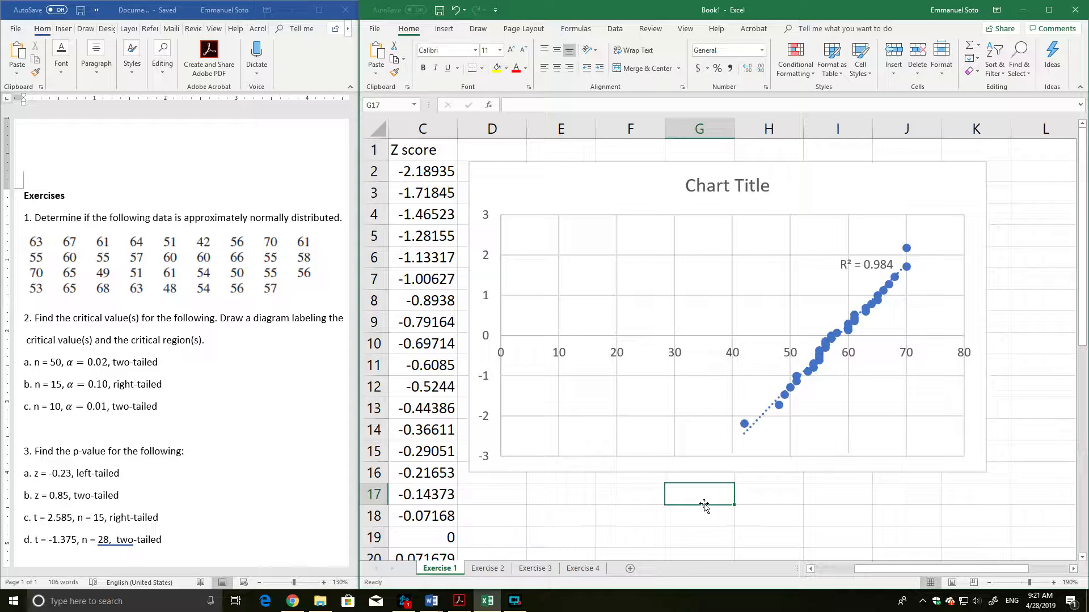
pyautogui.write('=sqrt')
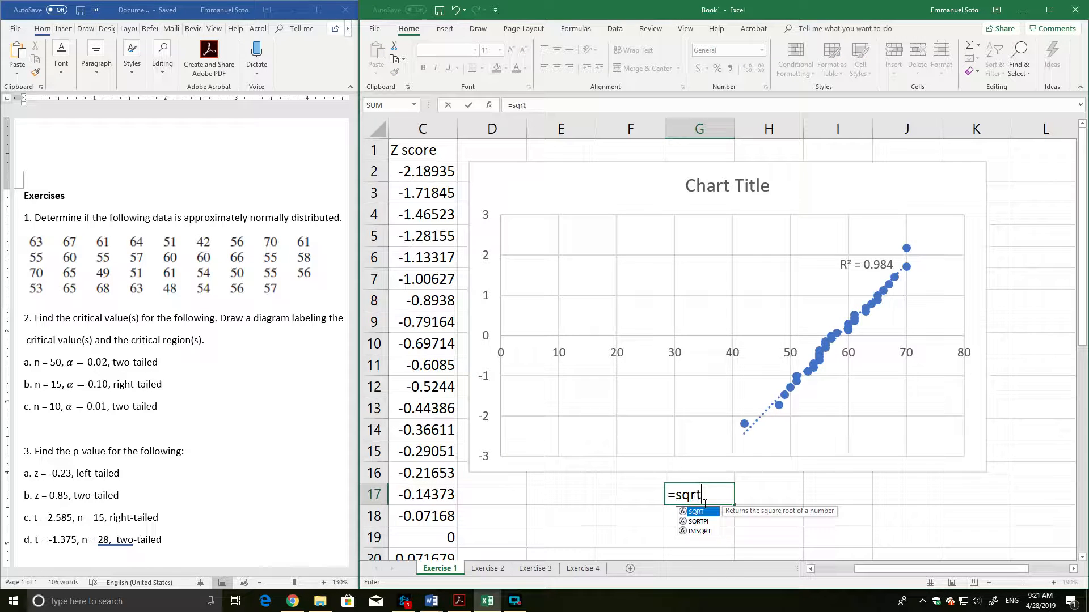
pyautogui.write('(')
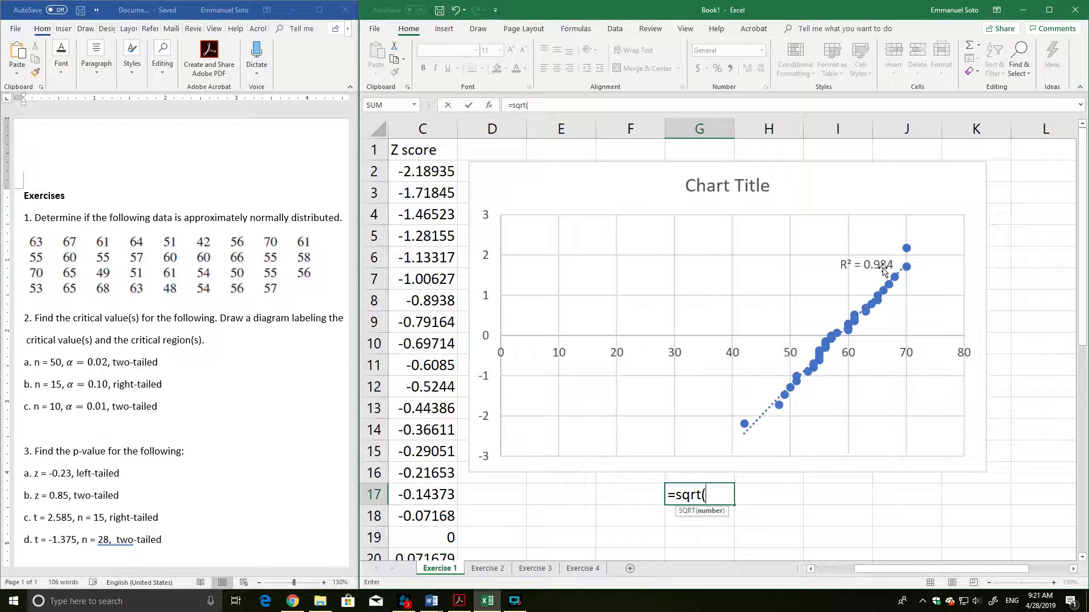
pyautogui.write('9')
pyautogui.press('BackSpace')
pyautogui.write('.')
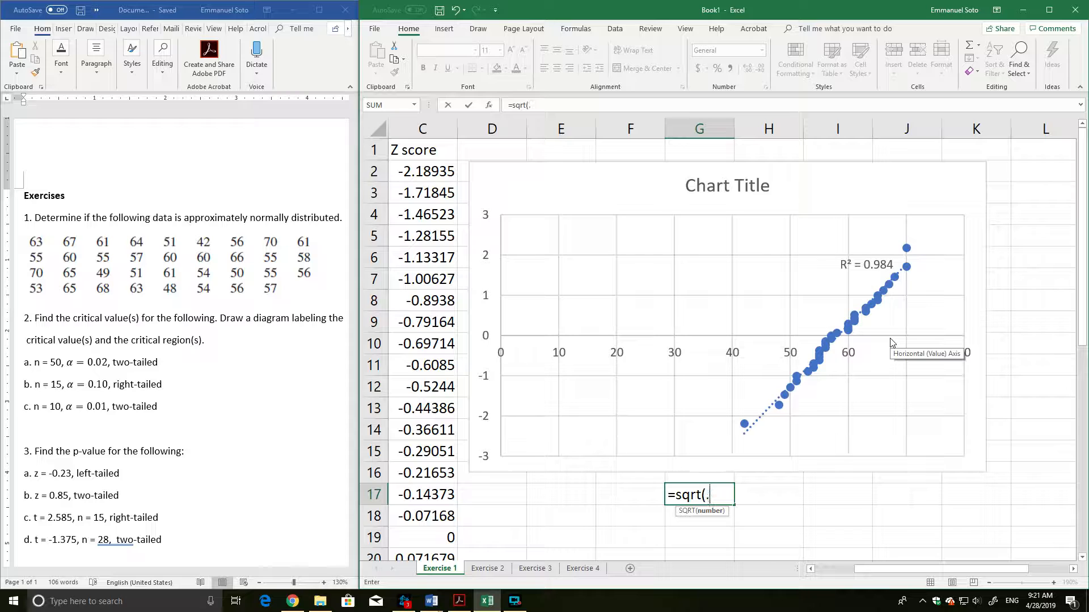
pyautogui.write('984)')
pyautogui.press('Return')
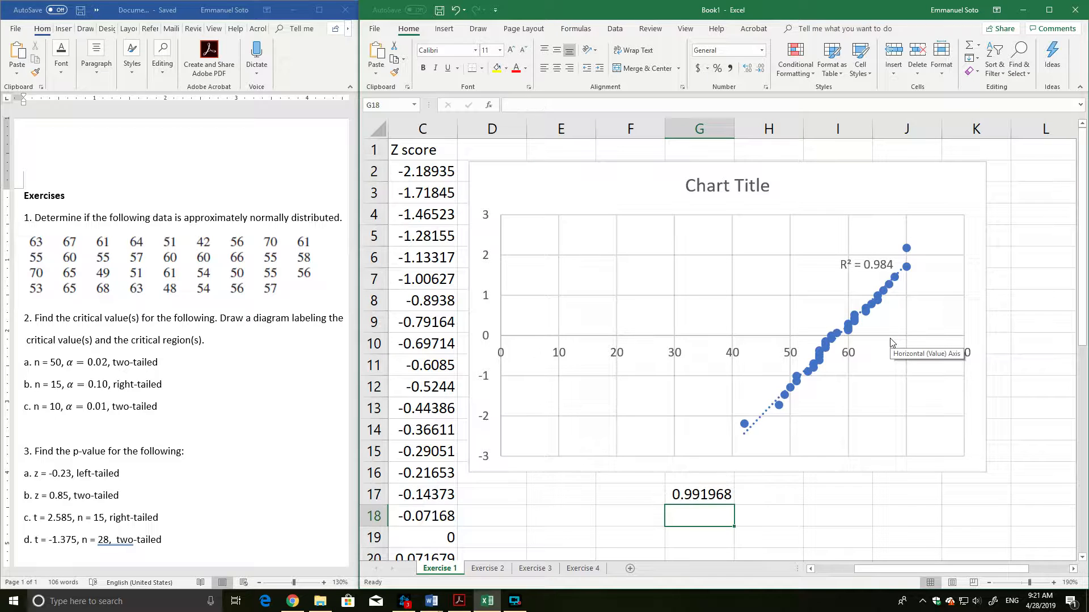
# Label the square root result by entering "r" in cell F17.
pyautogui.click(712, 496)
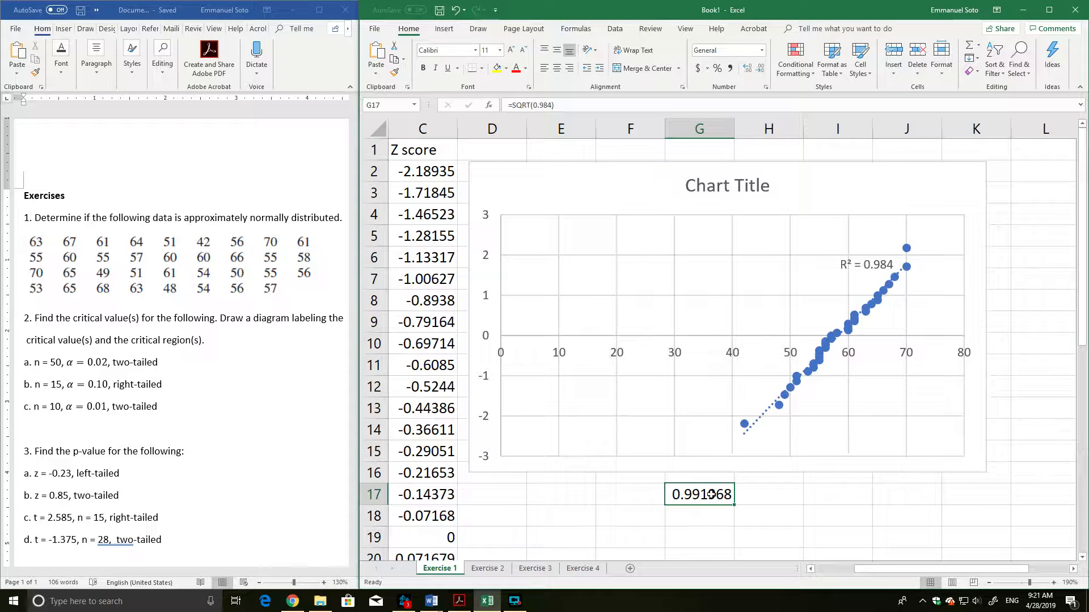
pyautogui.click(627, 497)
pyautogui.write('r')
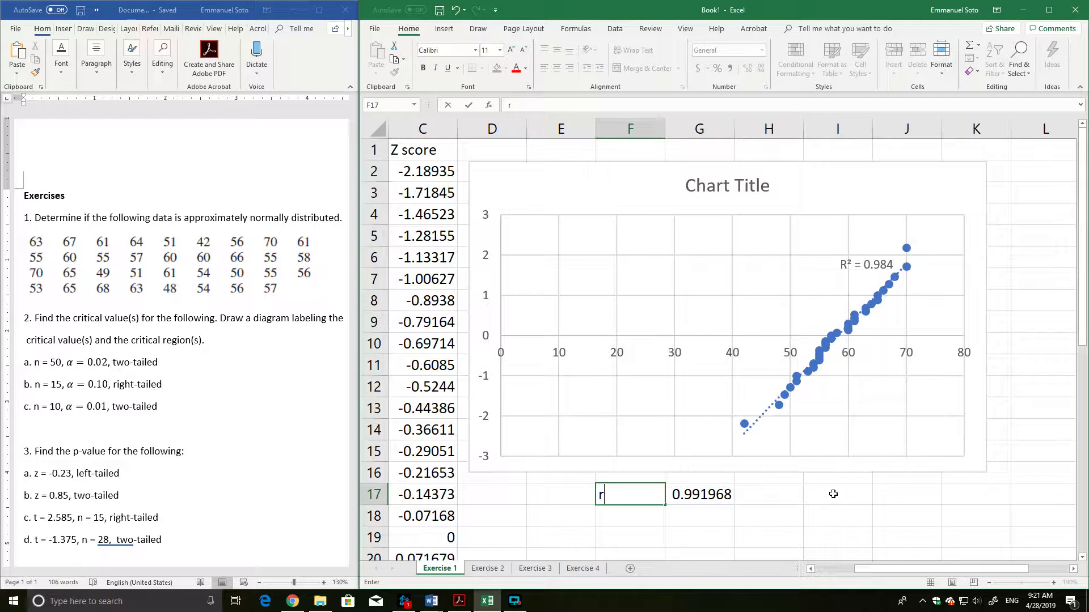
pyautogui.click(834, 494)
pyautogui.moveTo(698, 495); pyautogui.dragTo(637, 498)
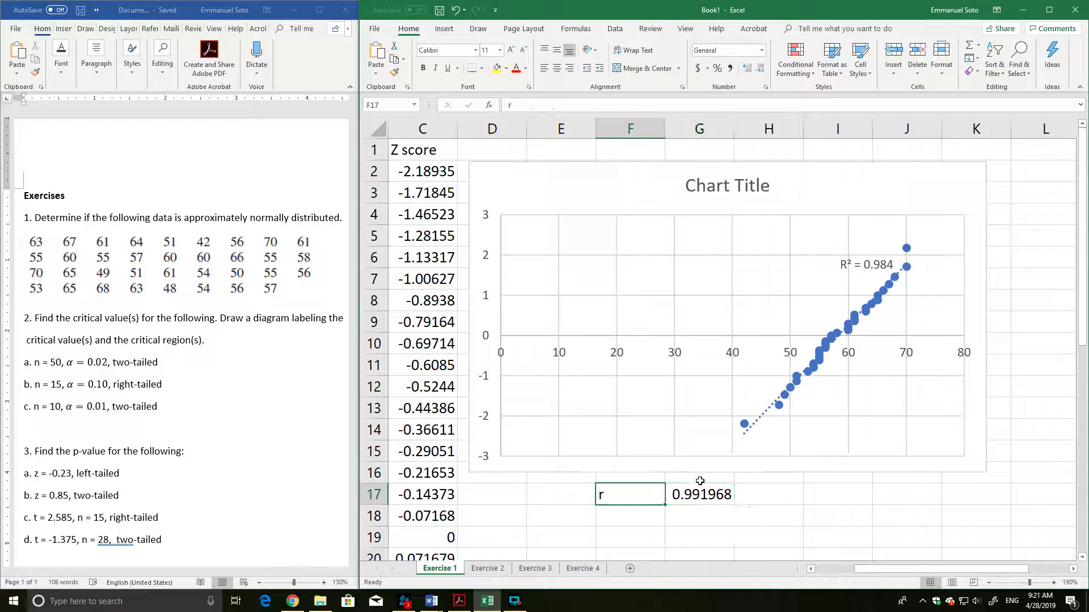
# Examine the correlation coefficient in F17:G17 alongside the R-squared value on the scatter chart.
pyautogui.click(704, 498)
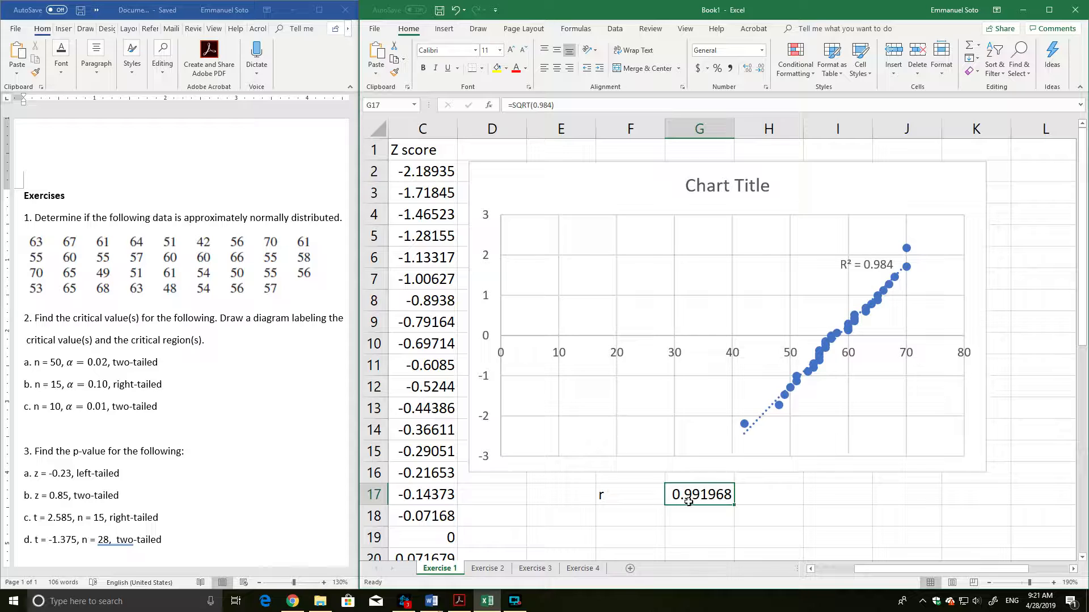
pyautogui.moveTo(639, 501); pyautogui.dragTo(701, 505)
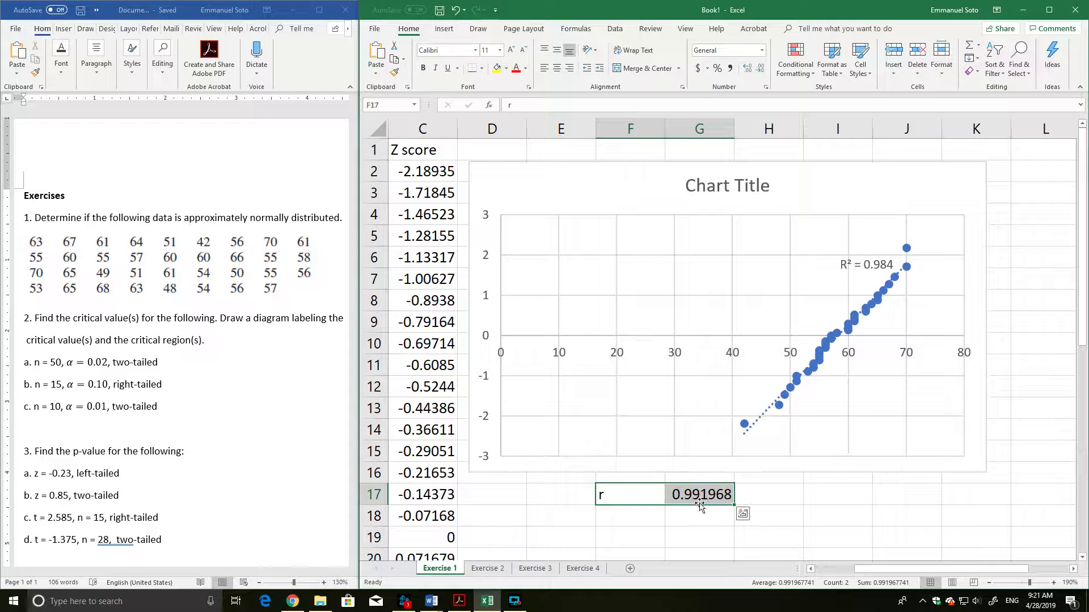
pyautogui.click(782, 506)
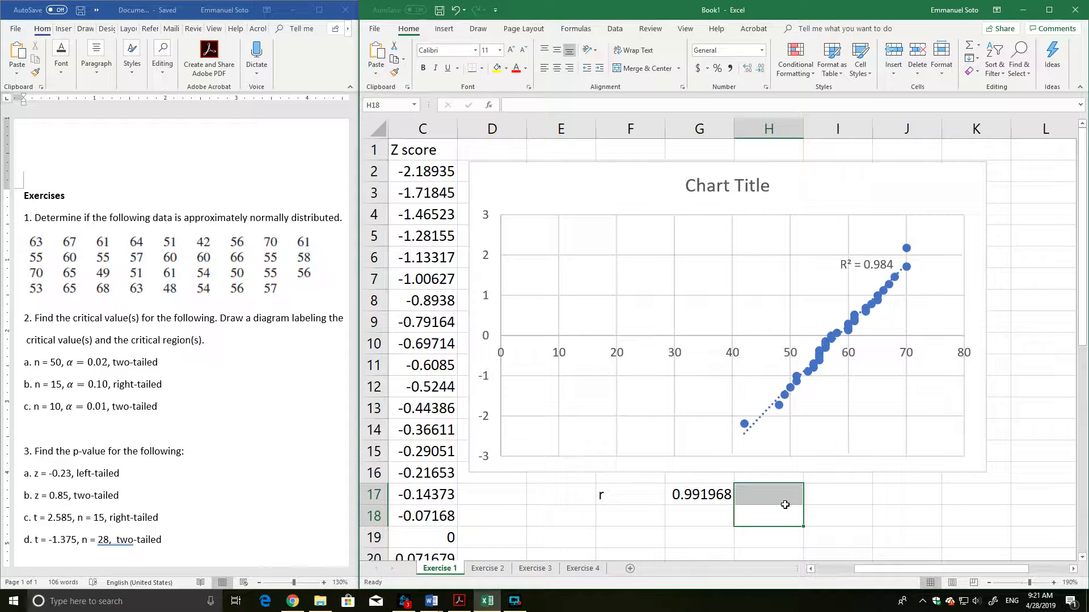
pyautogui.click(614, 507)
pyautogui.click(621, 495)
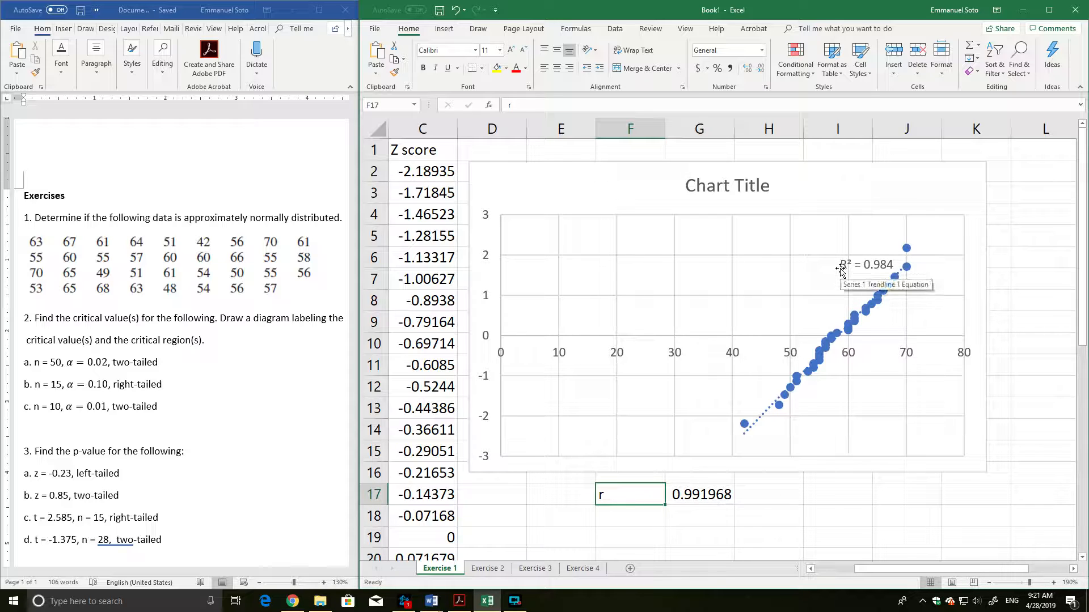
pyautogui.click(748, 498)
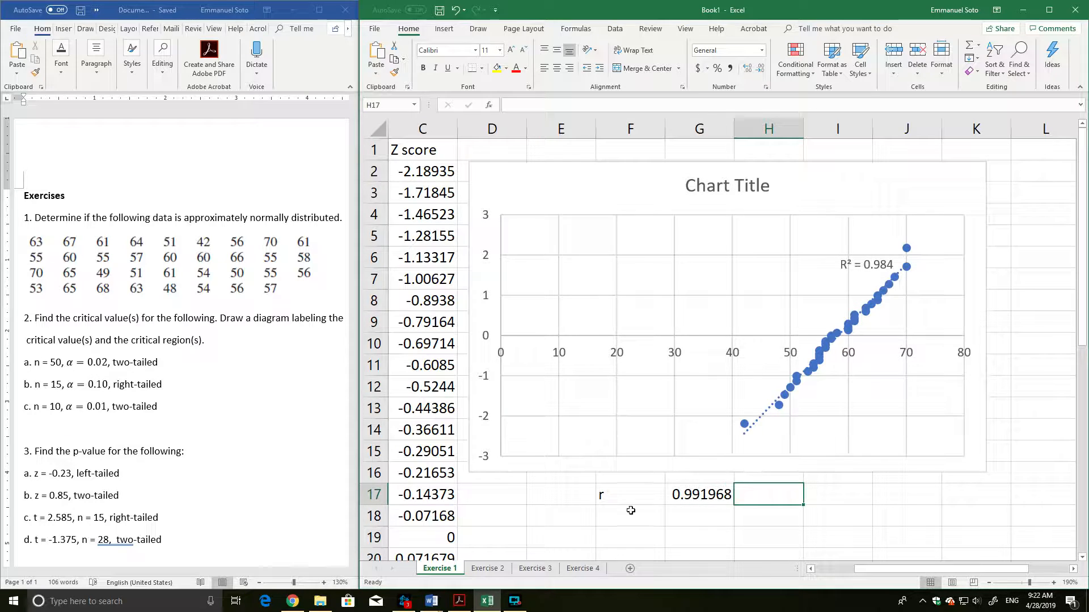
pyautogui.click(630, 495)
pyautogui.moveTo(635, 495); pyautogui.dragTo(708, 497)
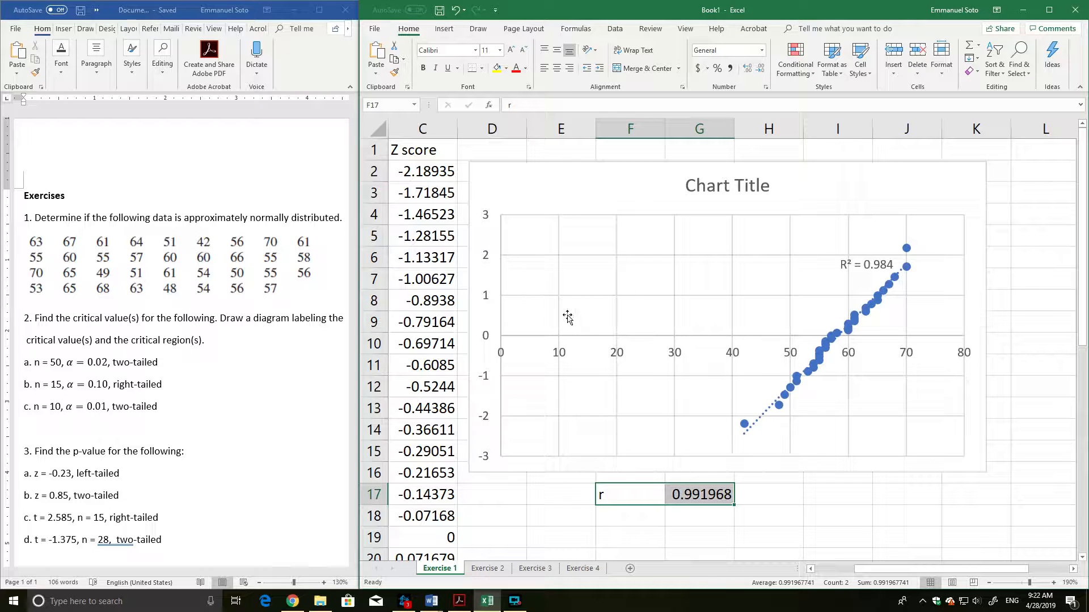
# Replace the scatter chart's placeholder title with "Normal Quantile Plot".
pyautogui.click(707, 187)
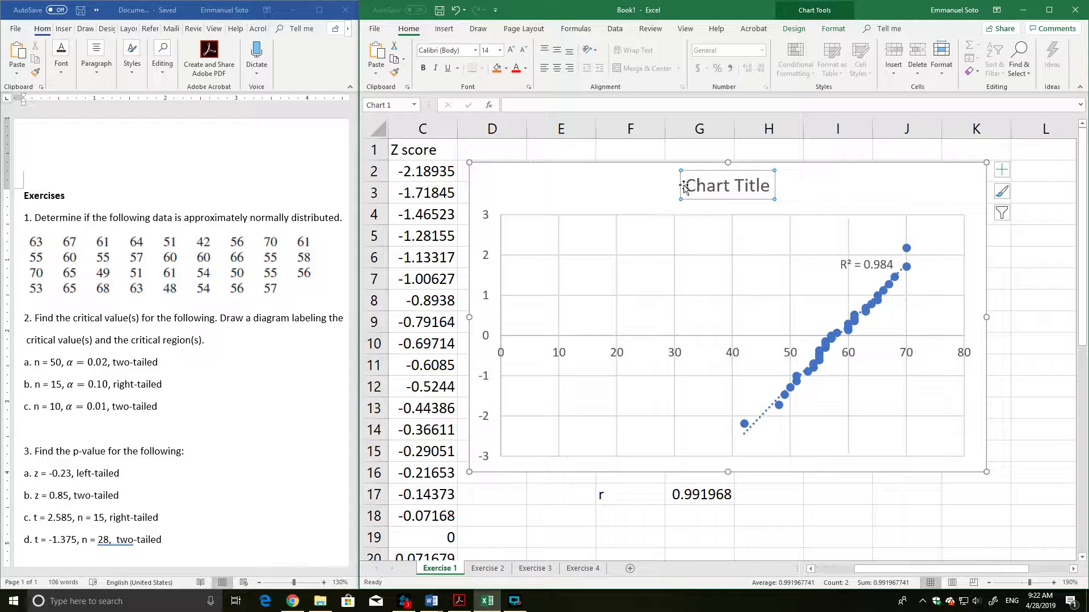
pyautogui.moveTo(686, 188); pyautogui.dragTo(783, 185)
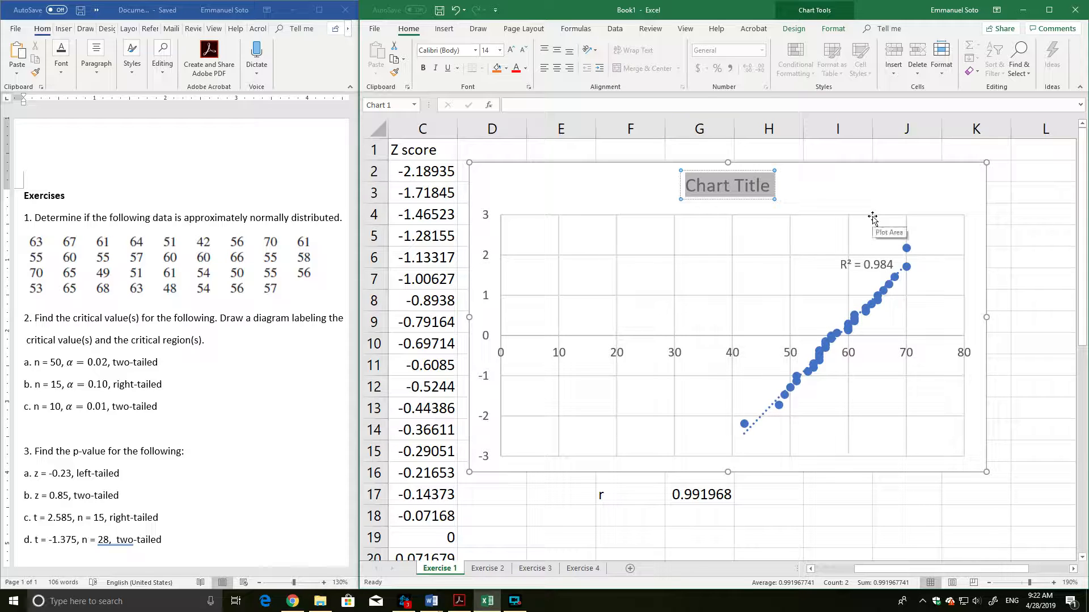
pyautogui.write('Normal QU')
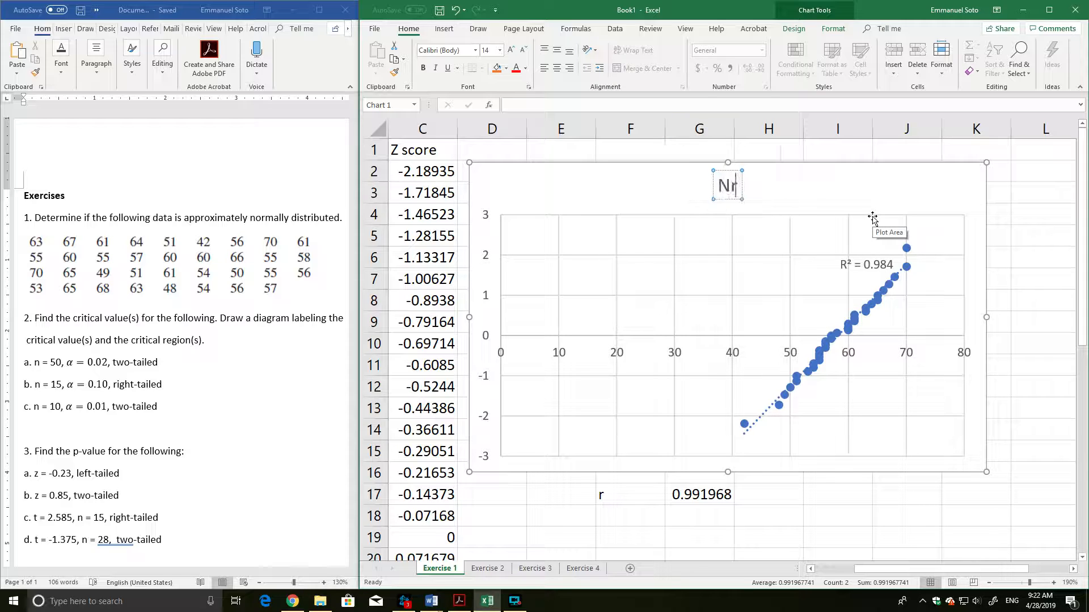
pyautogui.write('anti')
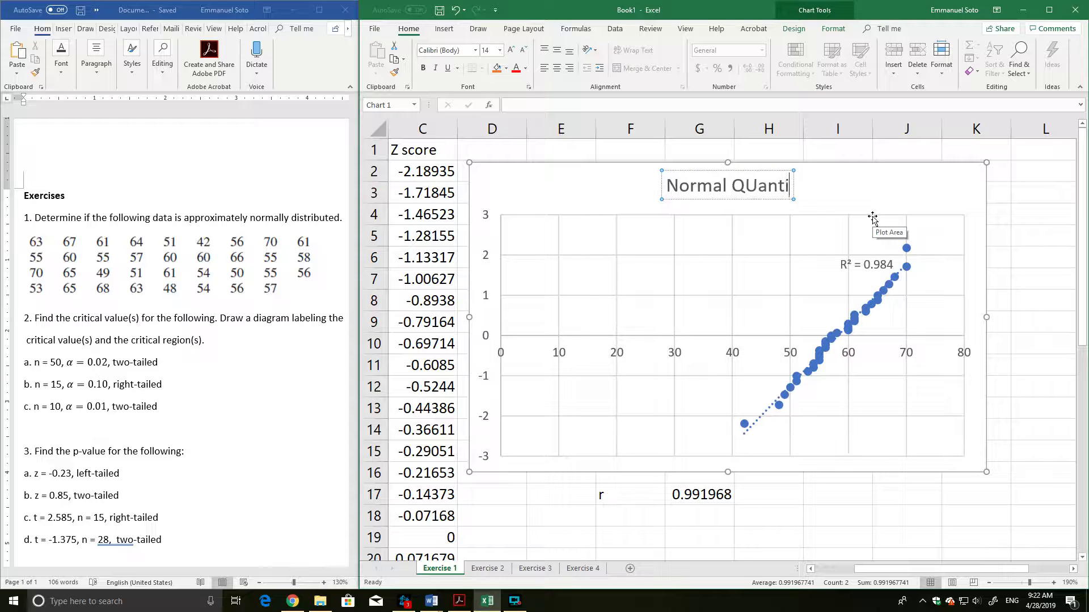
pyautogui.press('BackSpace')
pyautogui.press('BackSpace')
pyautogui.press('BackSpace')
pyautogui.press('BackSpace')
pyautogui.press('BackSpace')
pyautogui.write('uantile Plto')
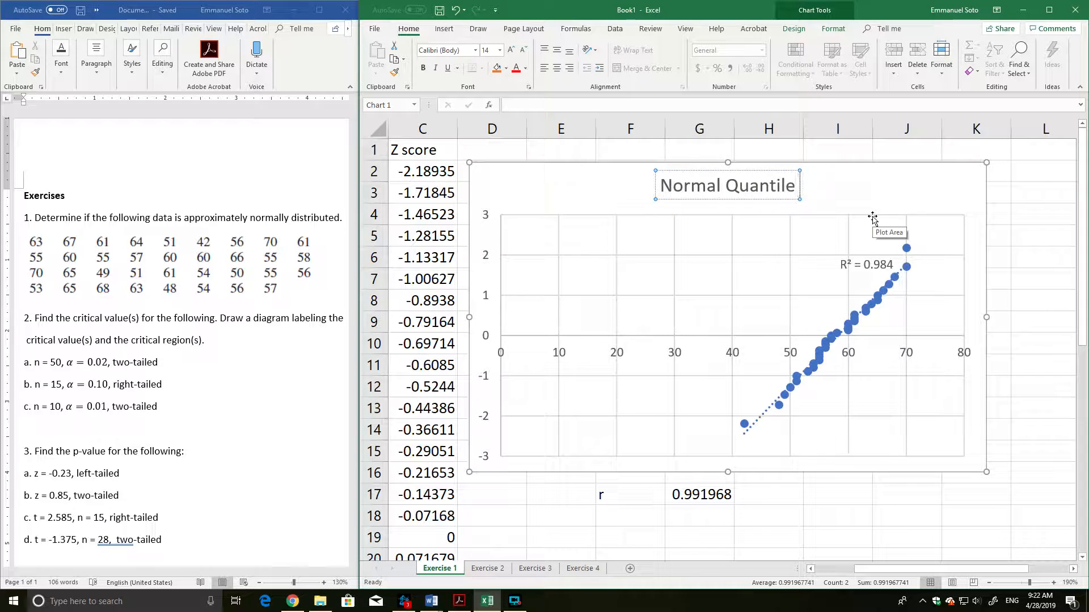
pyautogui.press('BackSpace')
pyautogui.press('BackSpace')
pyautogui.write('ot')
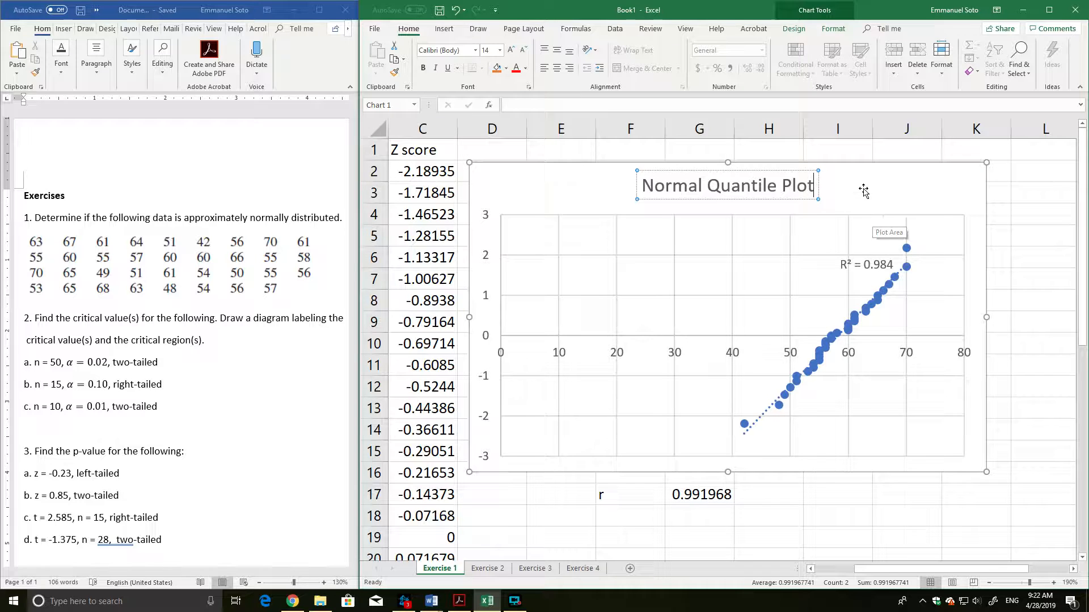
pyautogui.click(1045, 323)
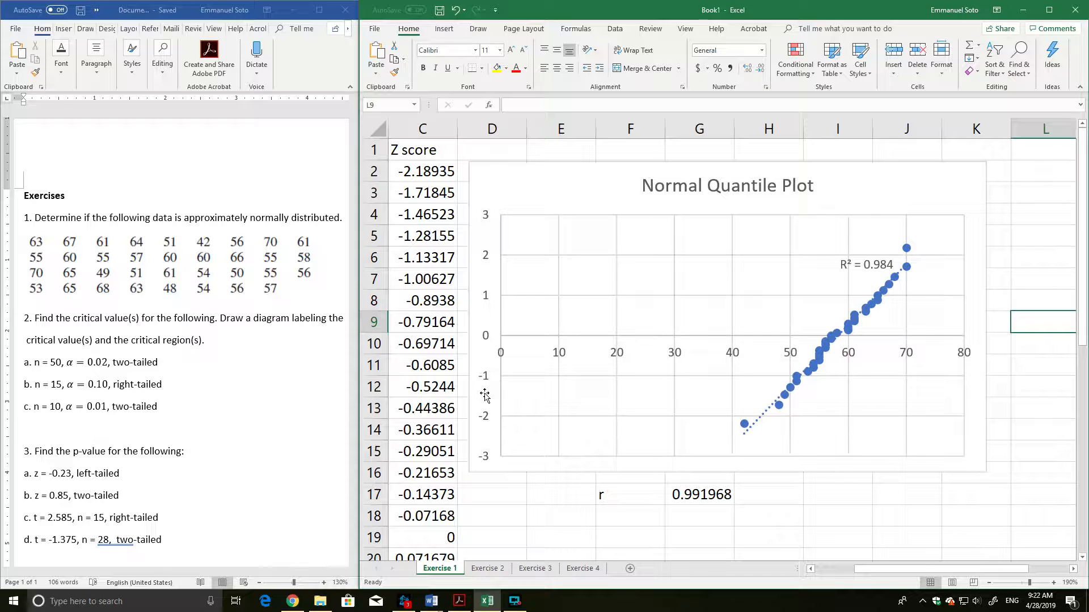
# Add axis titles to the Normal Quantile Plot and name the vertical axis "Z score".
pyautogui.moveTo(653, 185); pyautogui.dragTo(657, 183)
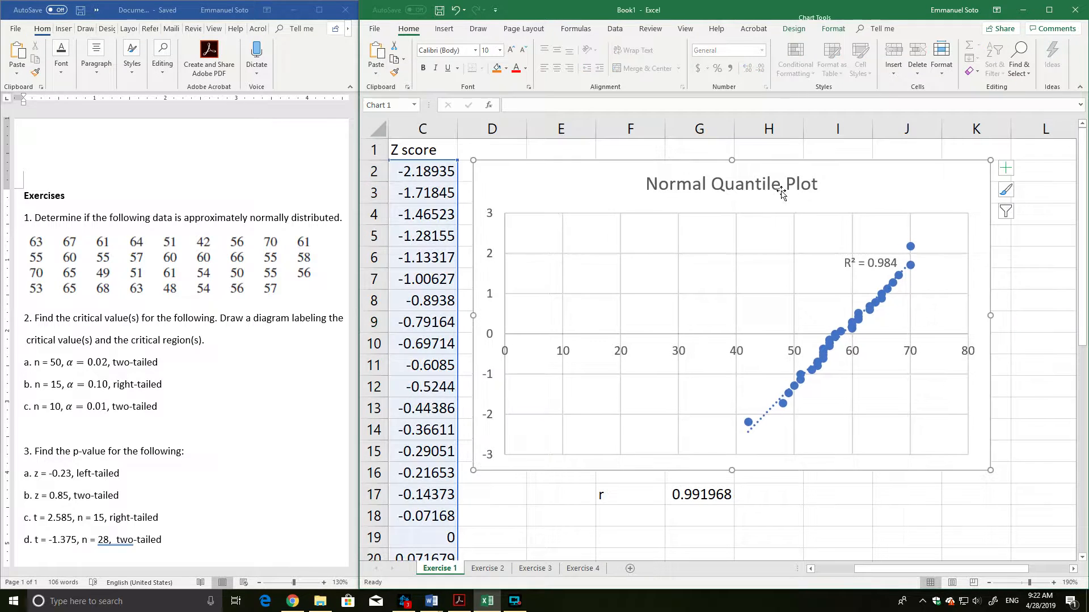
pyautogui.click(1005, 168)
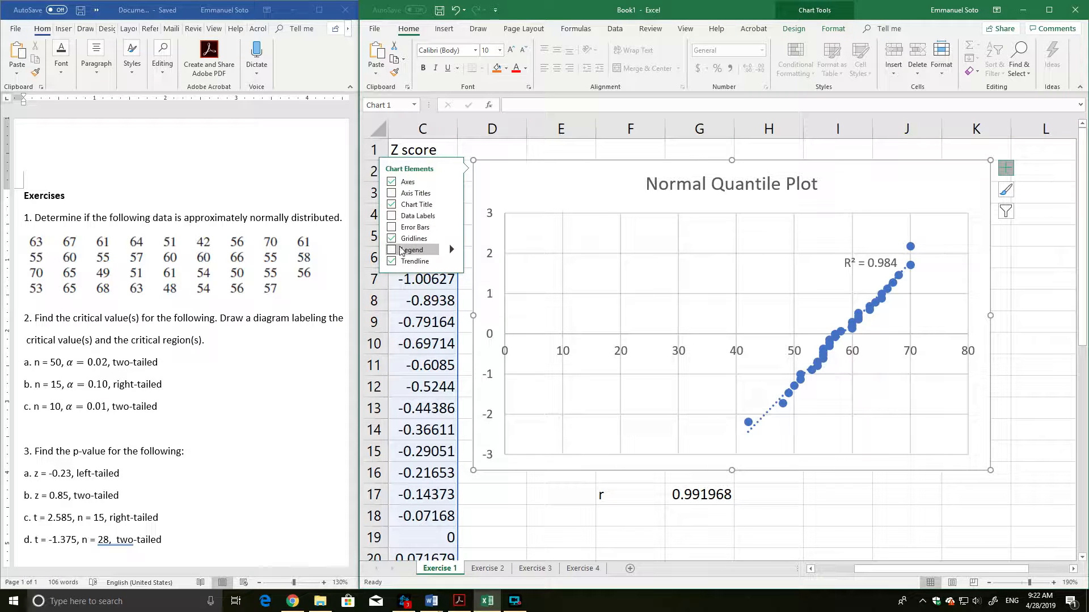
pyautogui.click(393, 194)
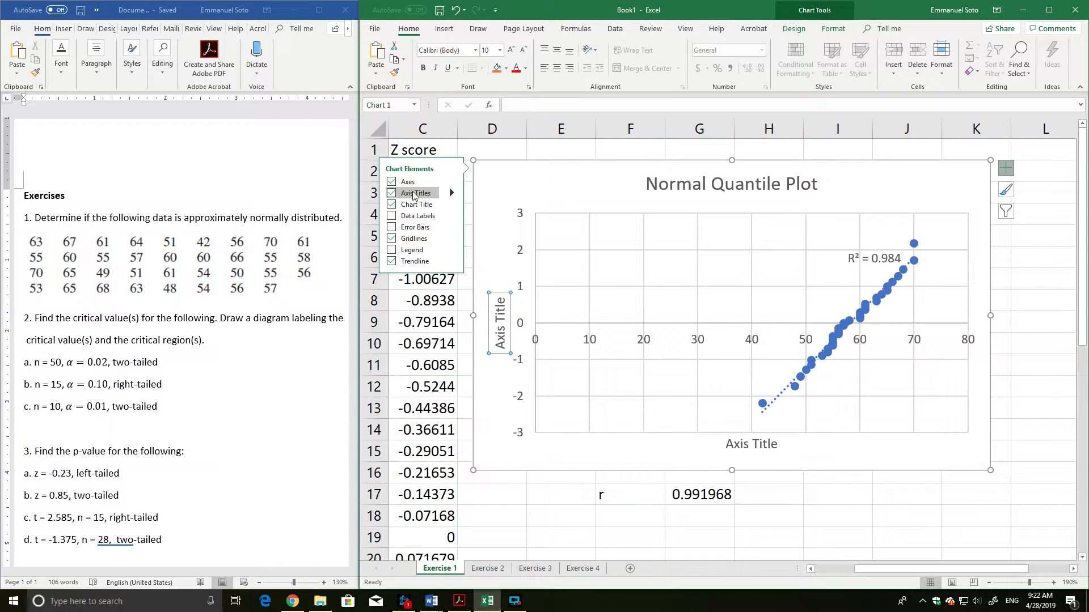
pyautogui.click(495, 301)
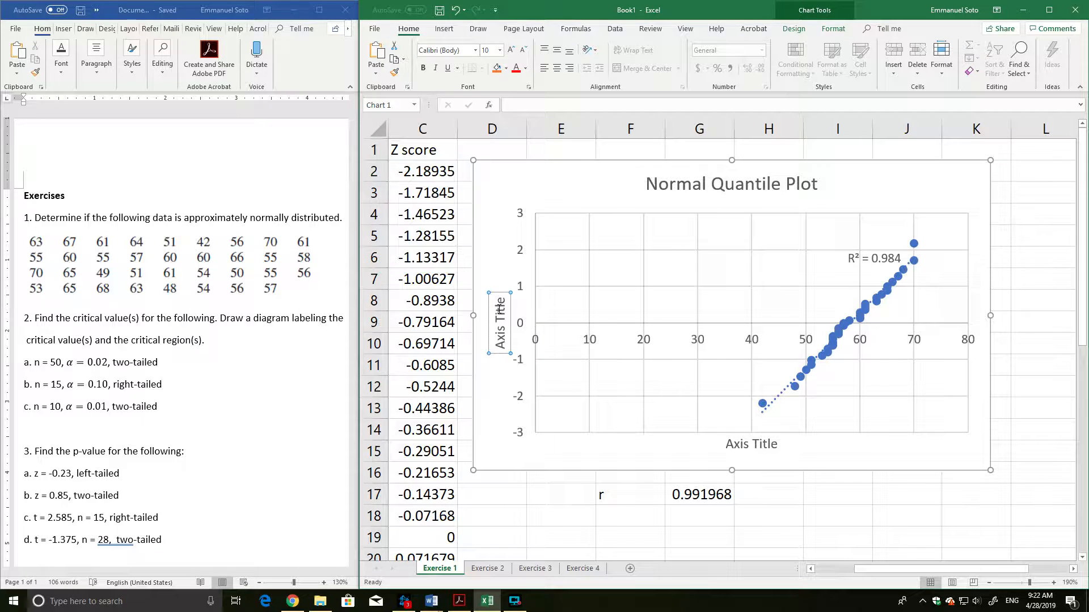
pyautogui.moveTo(499, 307); pyautogui.dragTo(500, 349)
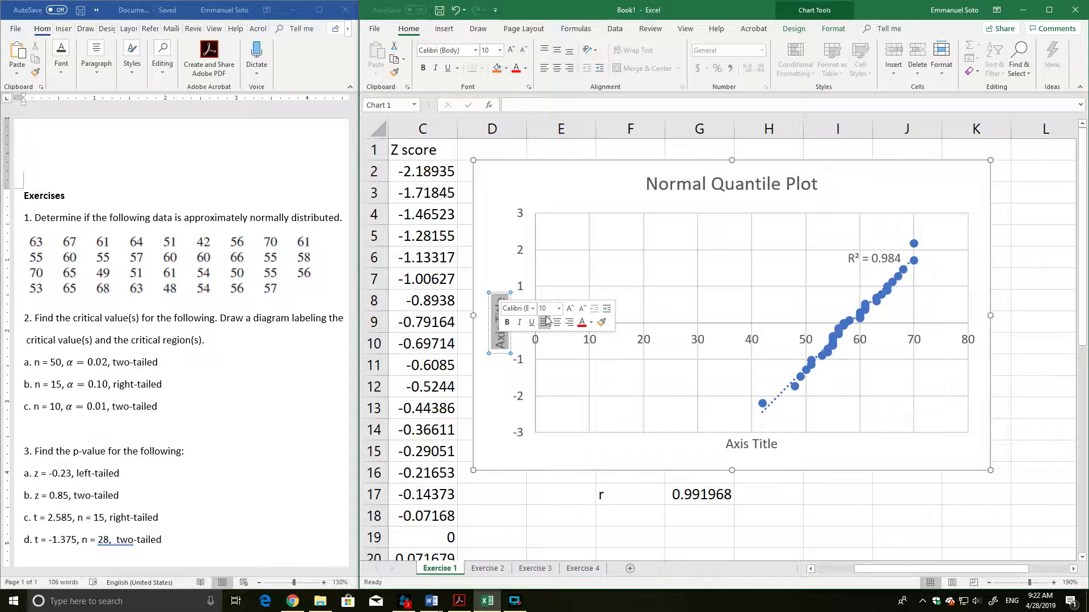
pyautogui.write('Z score')
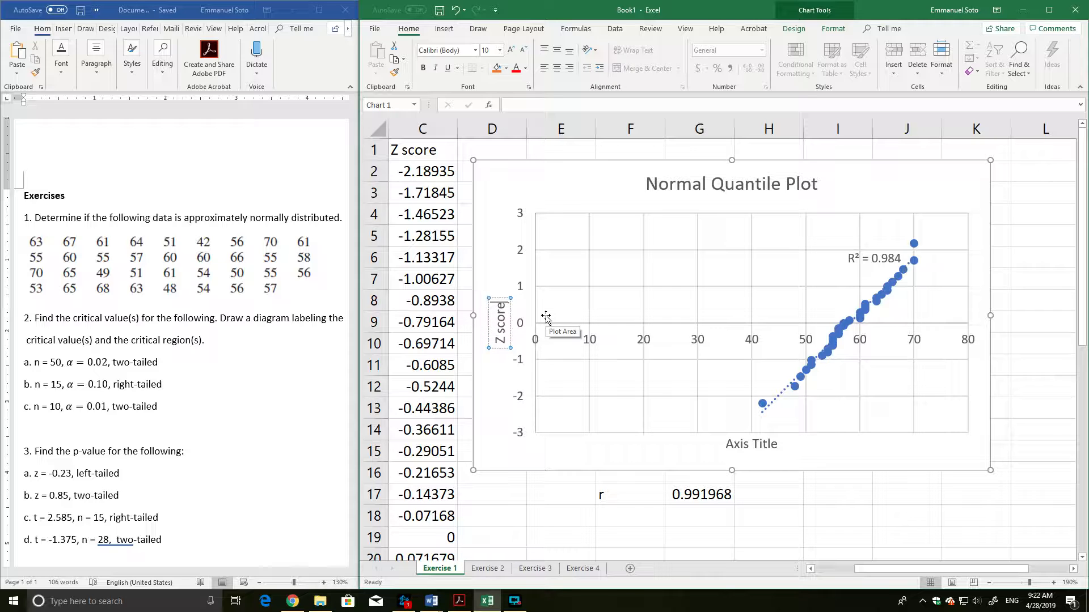
# Name the chart's horizontal axis "Data".
pyautogui.click(768, 452)
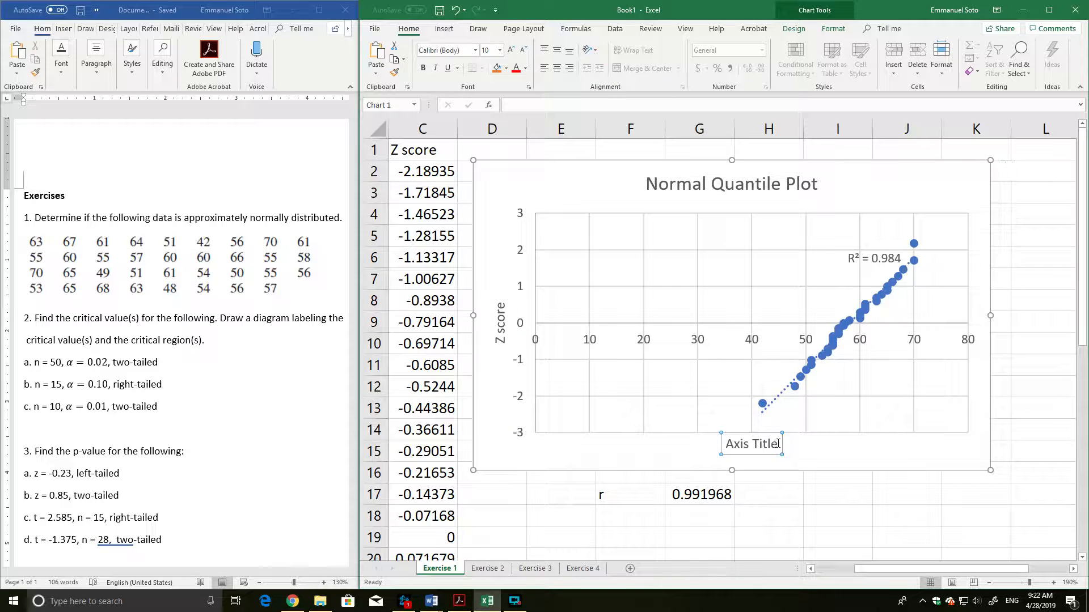
pyautogui.moveTo(778, 445); pyautogui.dragTo(726, 445)
pyautogui.write('Data')
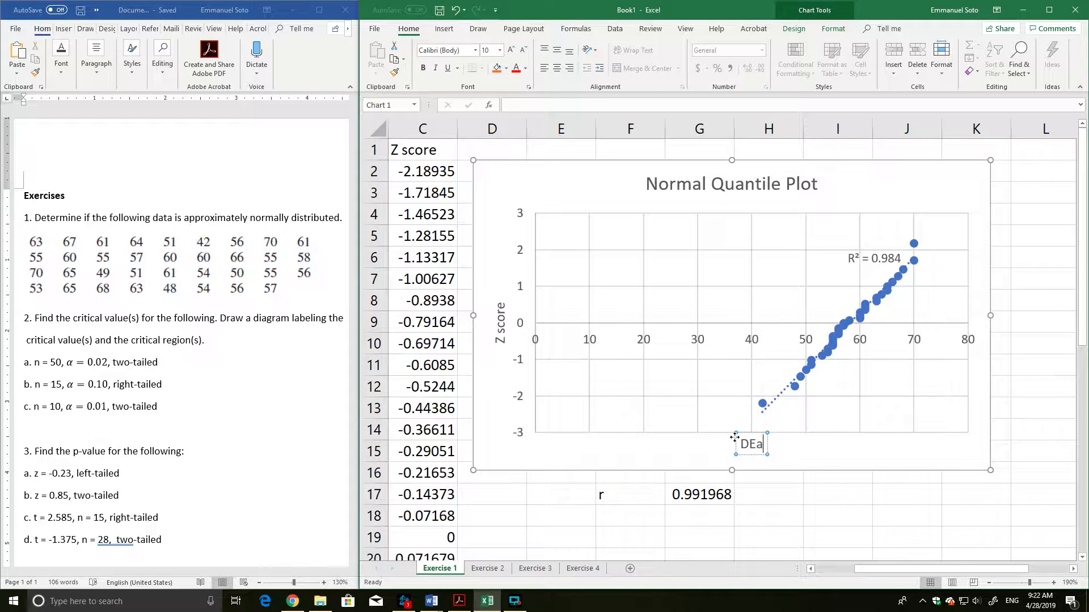
pyautogui.click(808, 532)
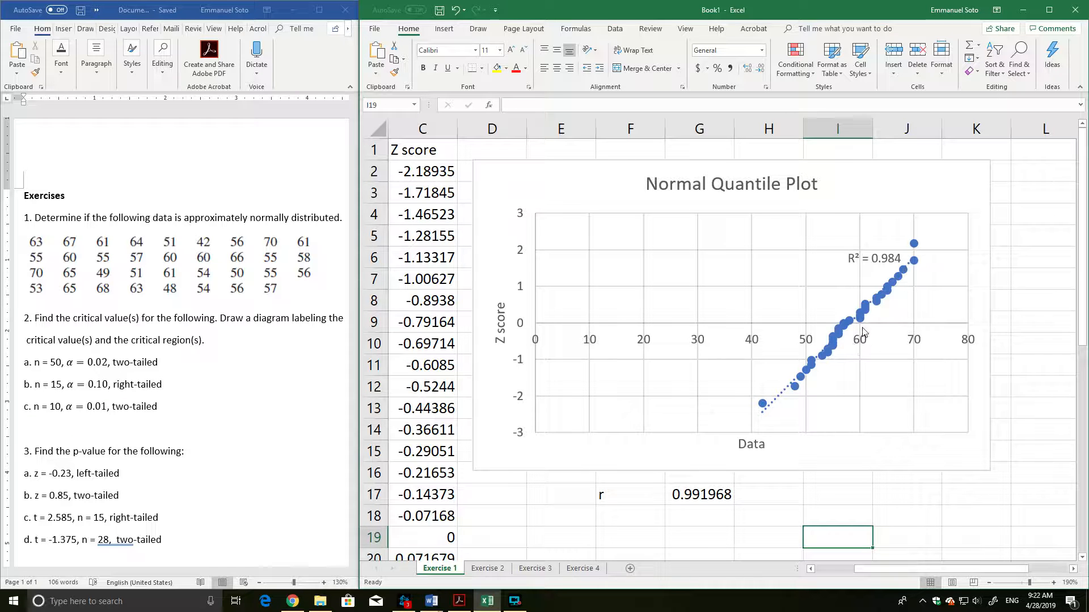
# Switch to the Word document and insert a blank line between the Exercise 1 data and question 2.
pyautogui.scroll(-2, 1021, 462)
pyautogui.scroll(2, 1022, 462)
pyautogui.click(306, 315)
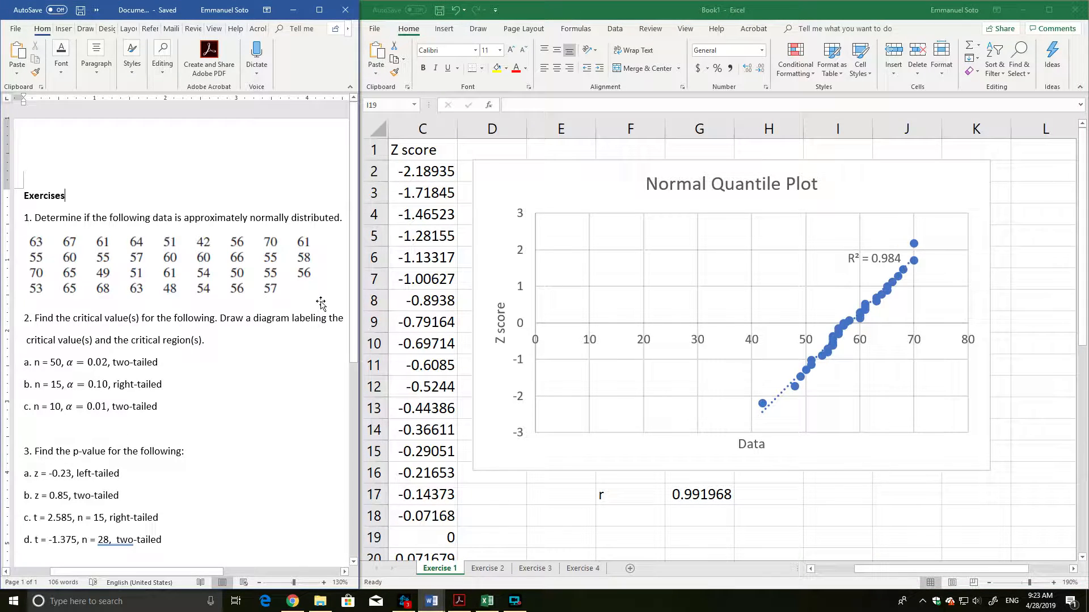
pyautogui.click(316, 299)
pyautogui.click(320, 306)
pyautogui.press('Return')
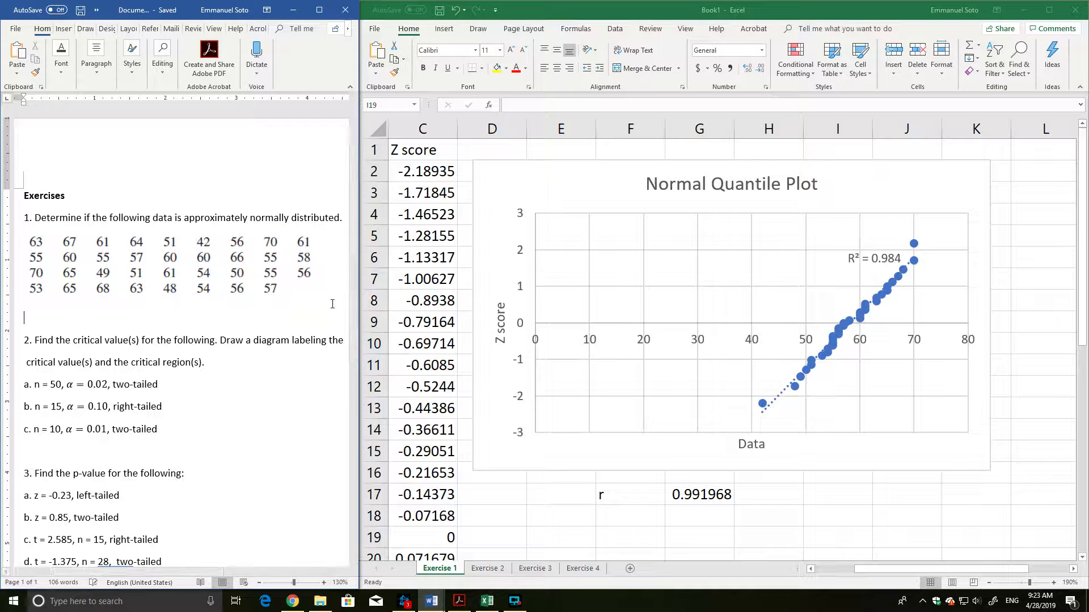
# Return to the Excel workbook and copy the Data, Count and Z score table in A1:C36.
pyautogui.click(874, 570)
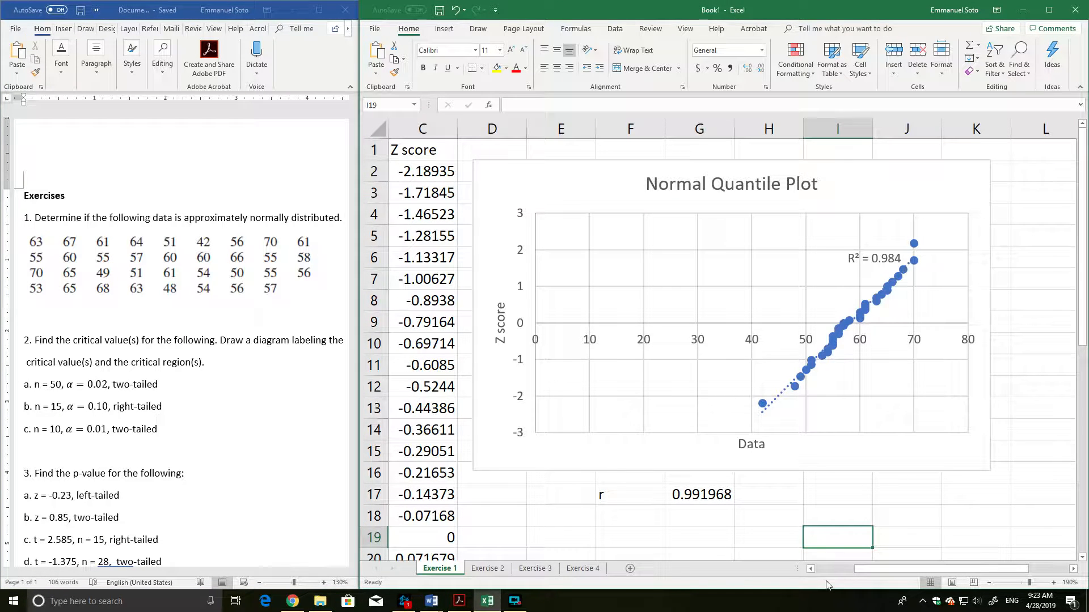
pyautogui.moveTo(853, 570); pyautogui.dragTo(777, 577)
pyautogui.scroll(-2, 570, 443)
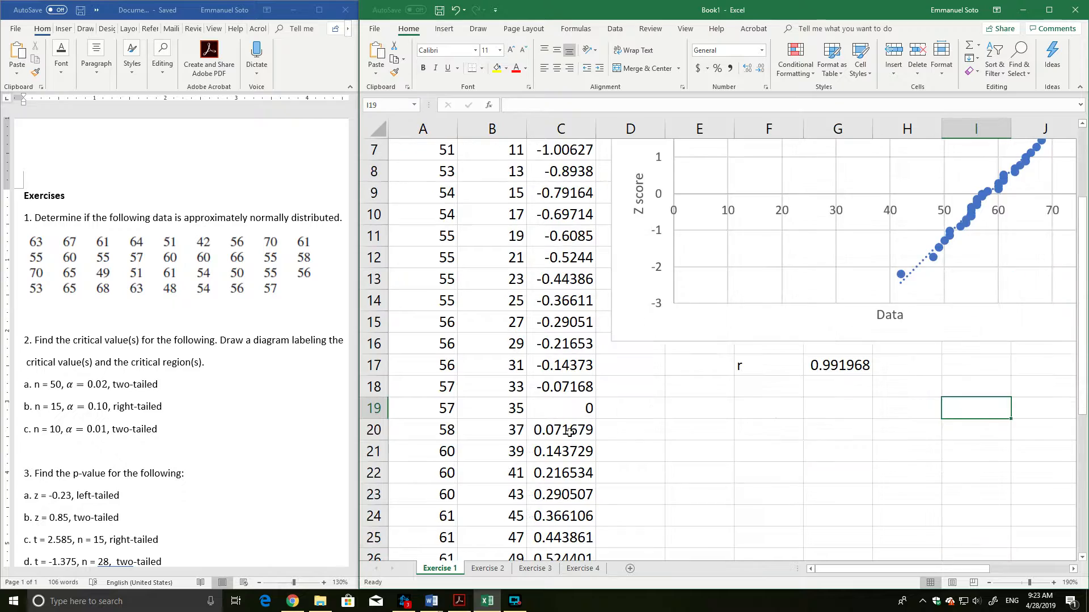
pyautogui.scroll(2, 570, 443)
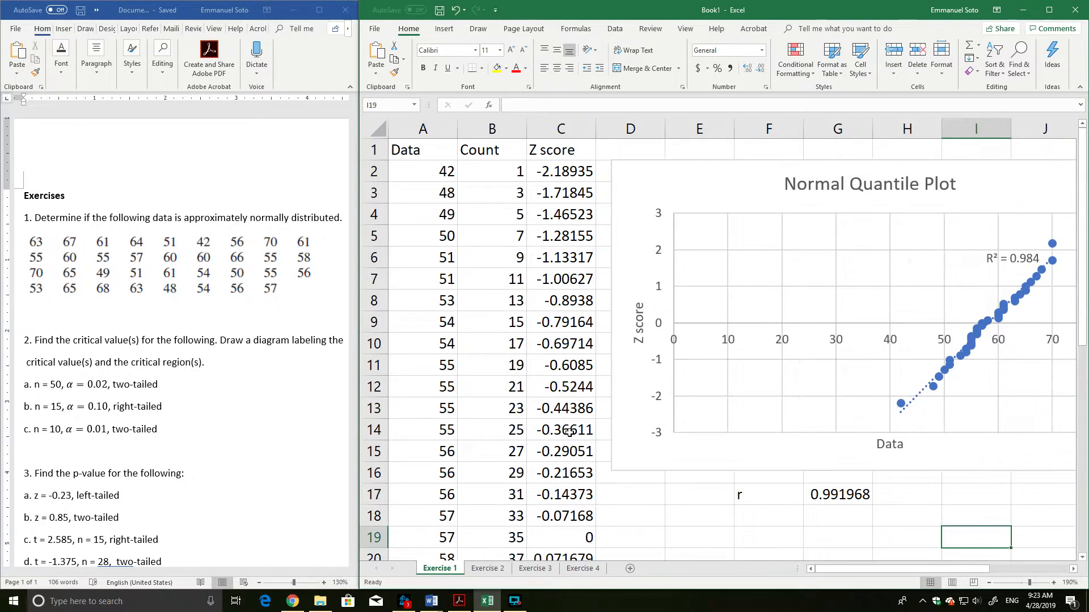
pyautogui.click(988, 583)
pyautogui.click(988, 582)
pyautogui.click(989, 583)
pyautogui.click(988, 582)
pyautogui.click(989, 582)
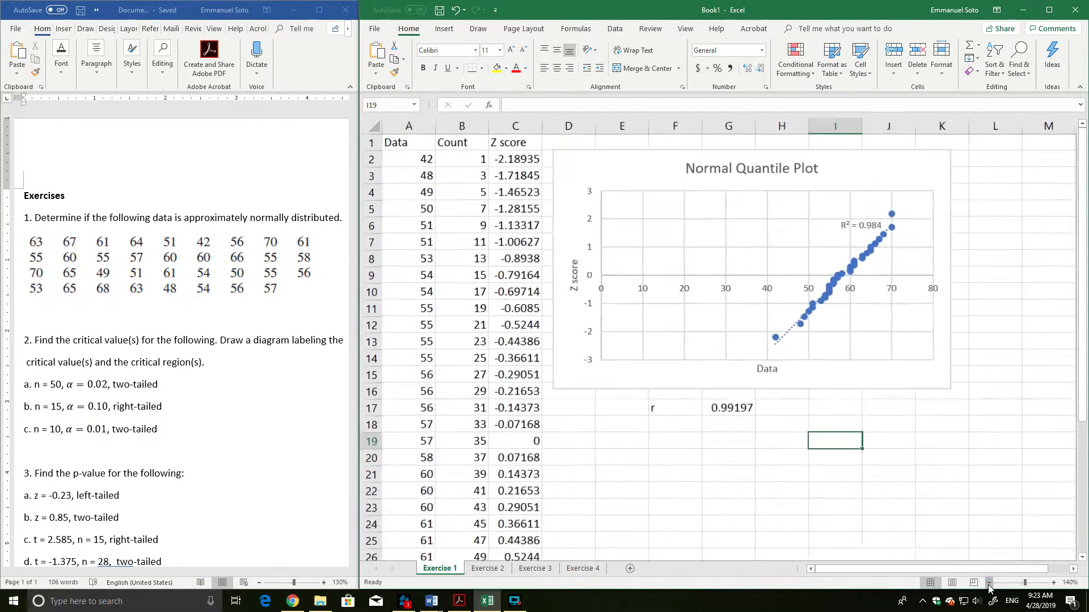
pyautogui.click(989, 582)
pyautogui.click(988, 582)
pyautogui.click(988, 582)
pyautogui.click(988, 582)
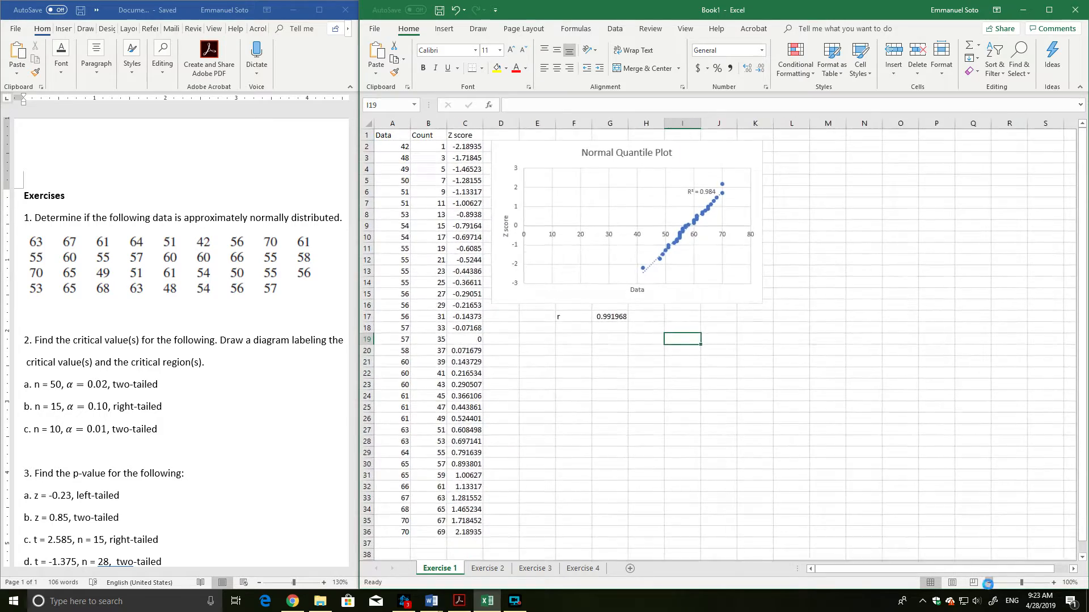
pyautogui.click(989, 582)
pyautogui.click(1053, 583)
pyautogui.moveTo(473, 537); pyautogui.dragTo(385, 136)
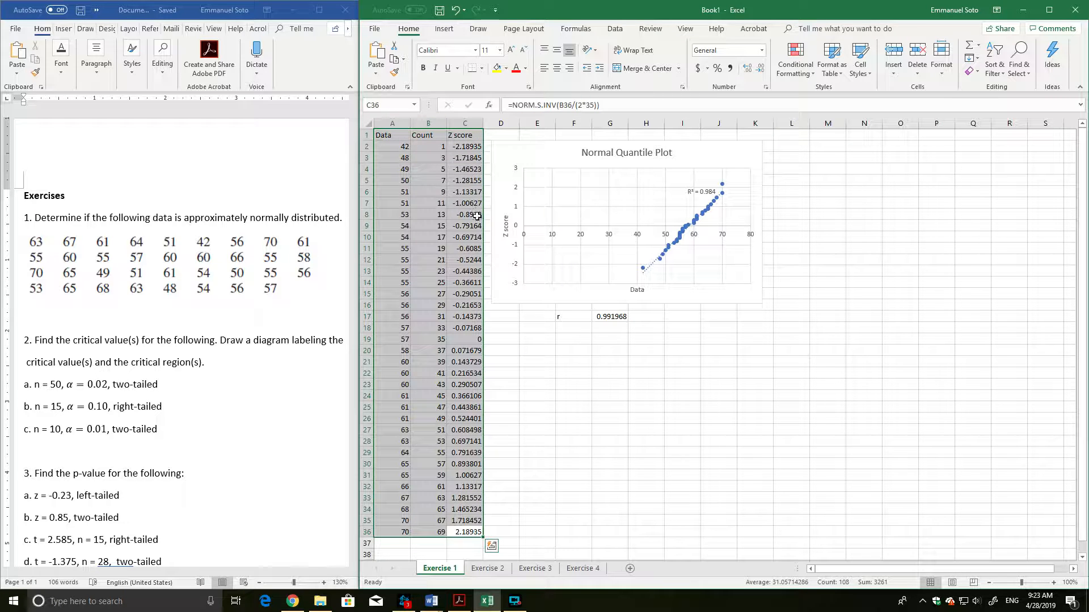
pyautogui.rightClick(449, 170)
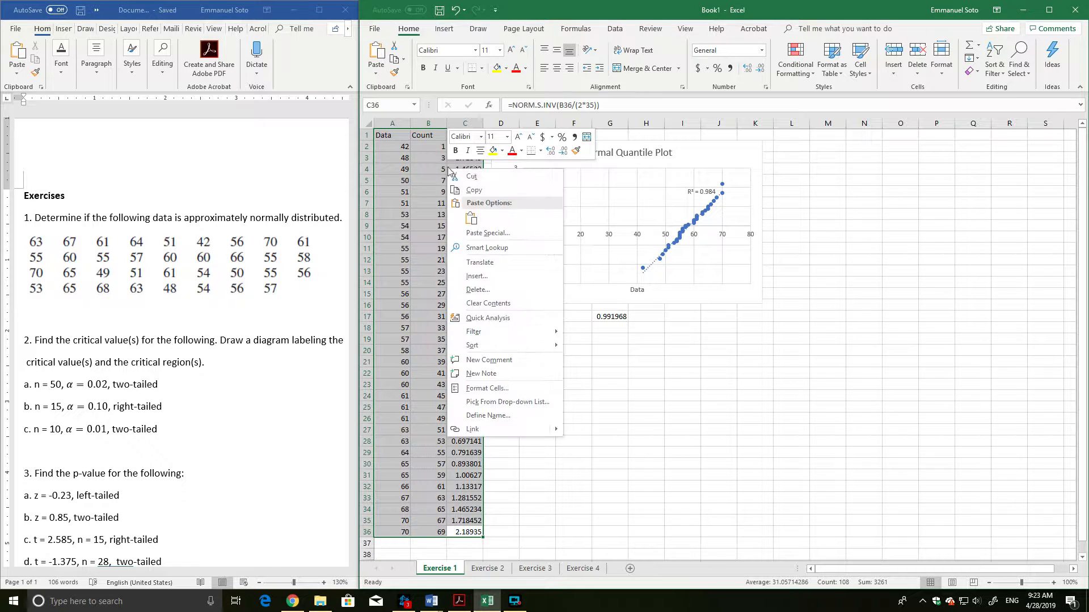
pyautogui.click(475, 190)
# Add two more blank lines below the Exercise 1 data in the Word document and paste the copied table there.
pyautogui.click(154, 384)
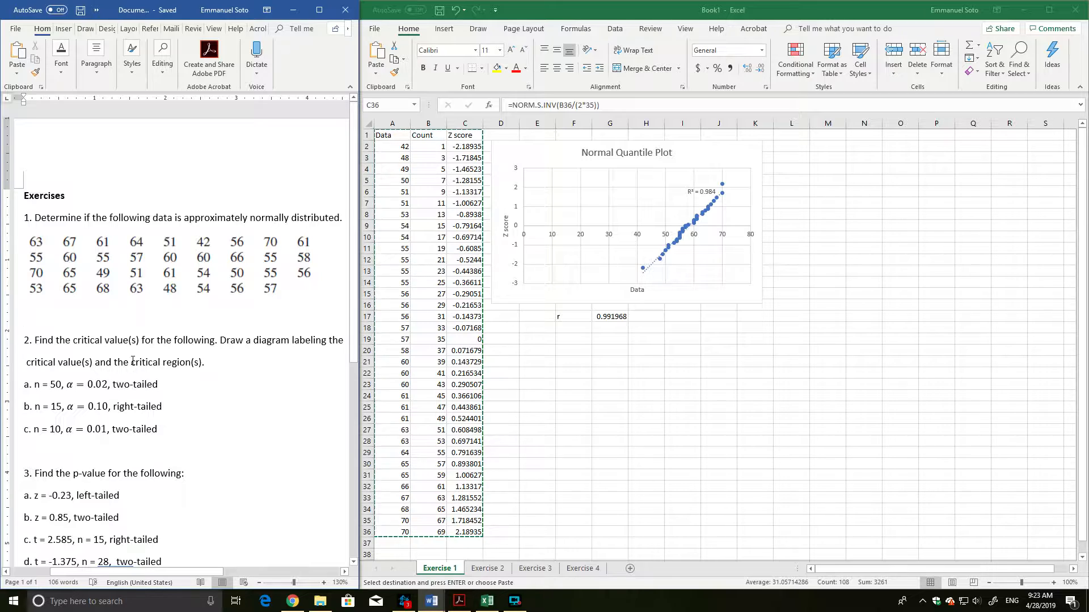
pyautogui.press('Return')
pyautogui.press('Return')
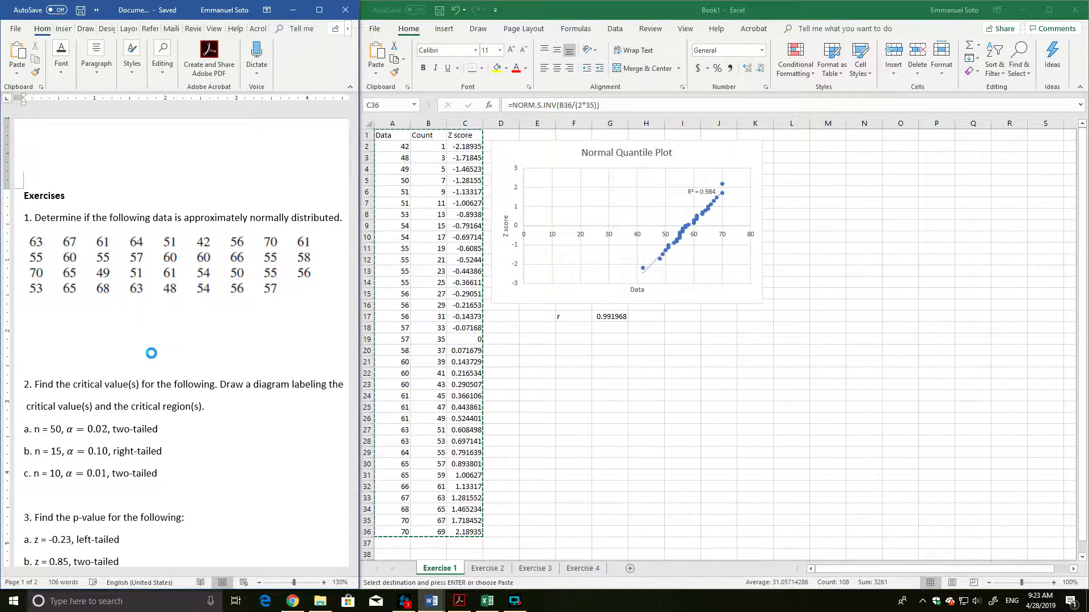
pyautogui.hotkey('ctrl', 'v')
pyautogui.scroll(8, 215, 308)
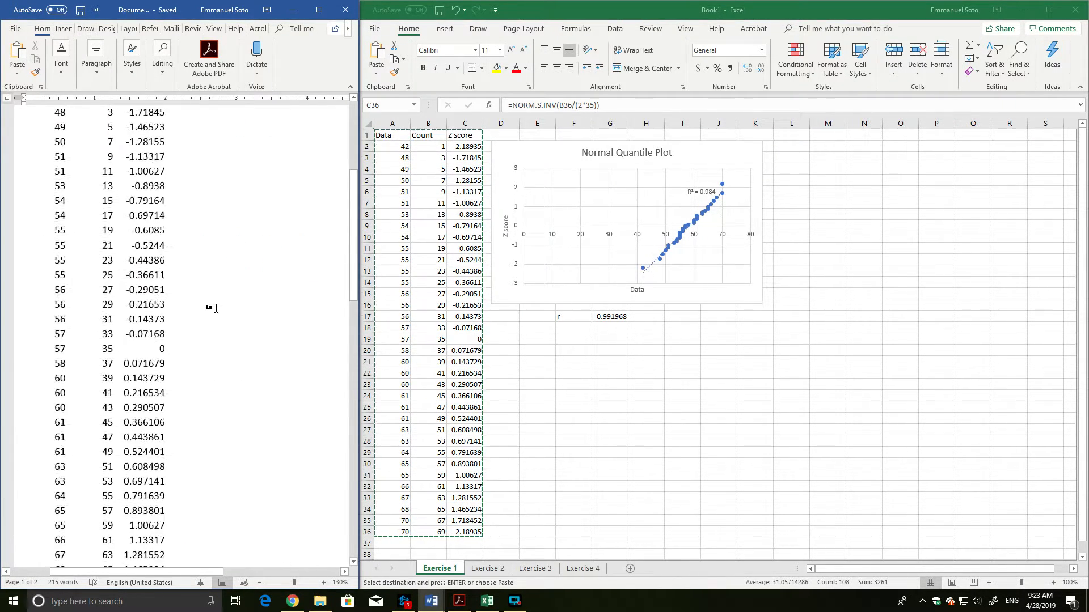
pyautogui.scroll(2, 249, 272)
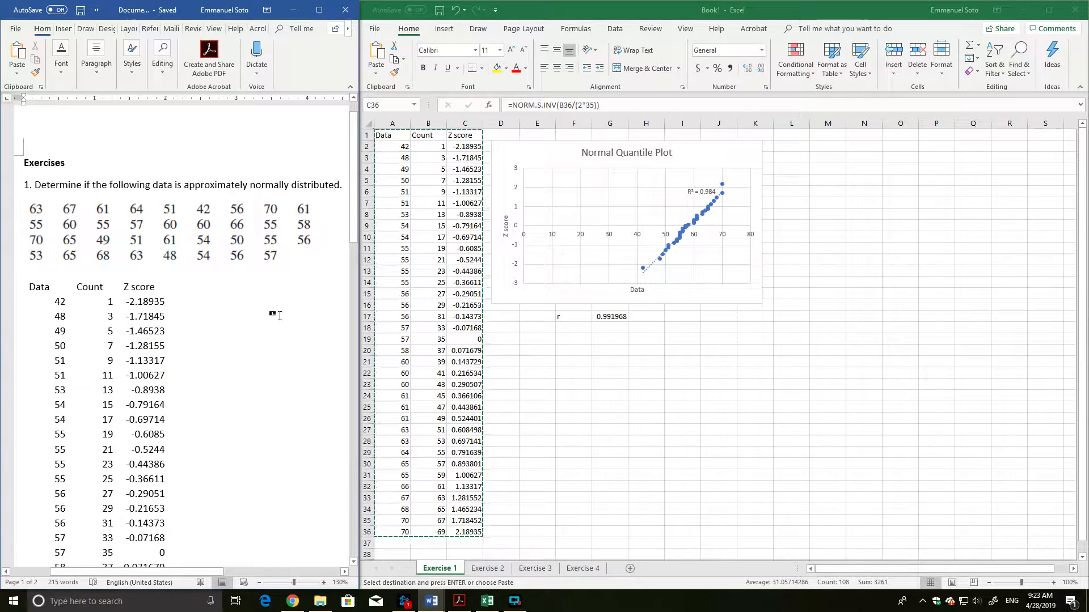
# Cut the Normal Quantile Plot chart from the Exercise 1 sheet in Excel.
pyautogui.click(613, 260)
pyautogui.click(613, 259)
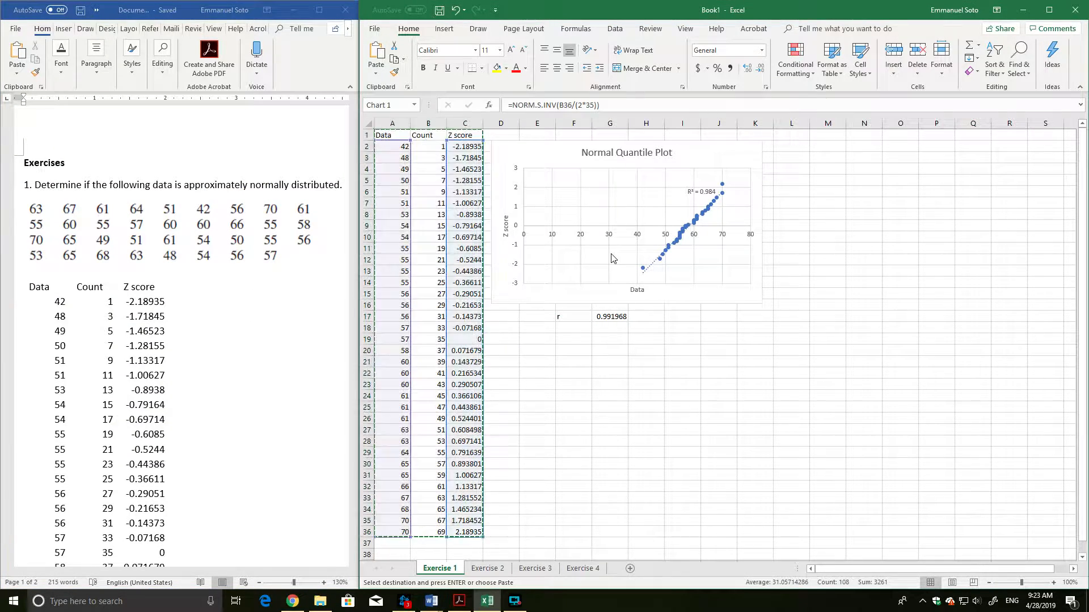
pyautogui.click(778, 148)
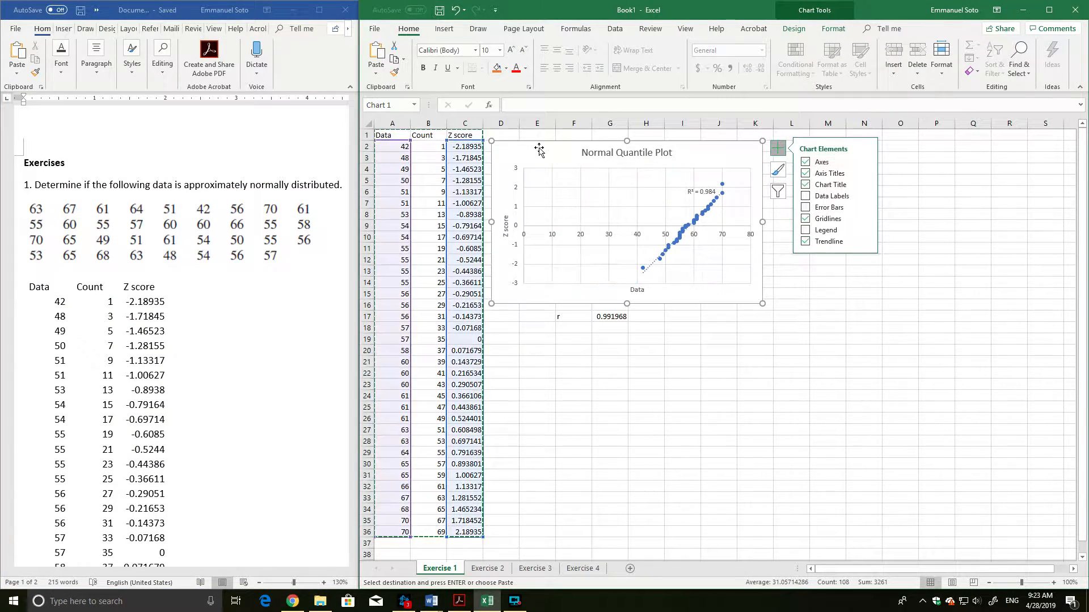
pyautogui.press('Delete')
# Switch to the Word document and paste the cut chart below the Z score table, above question 2.
pyautogui.click(273, 316)
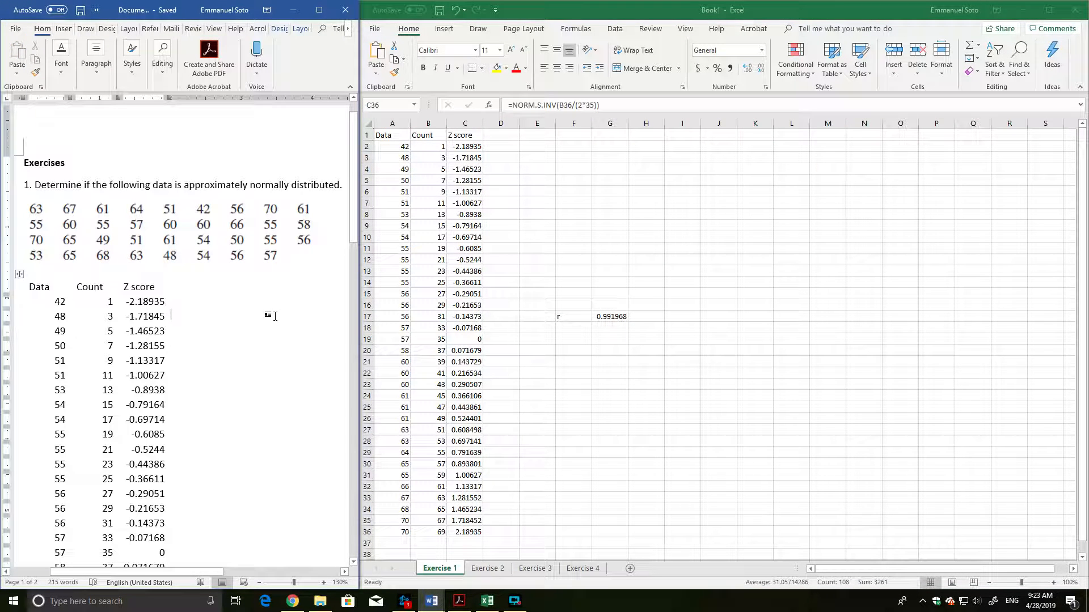
pyautogui.scroll(-10, 251, 329)
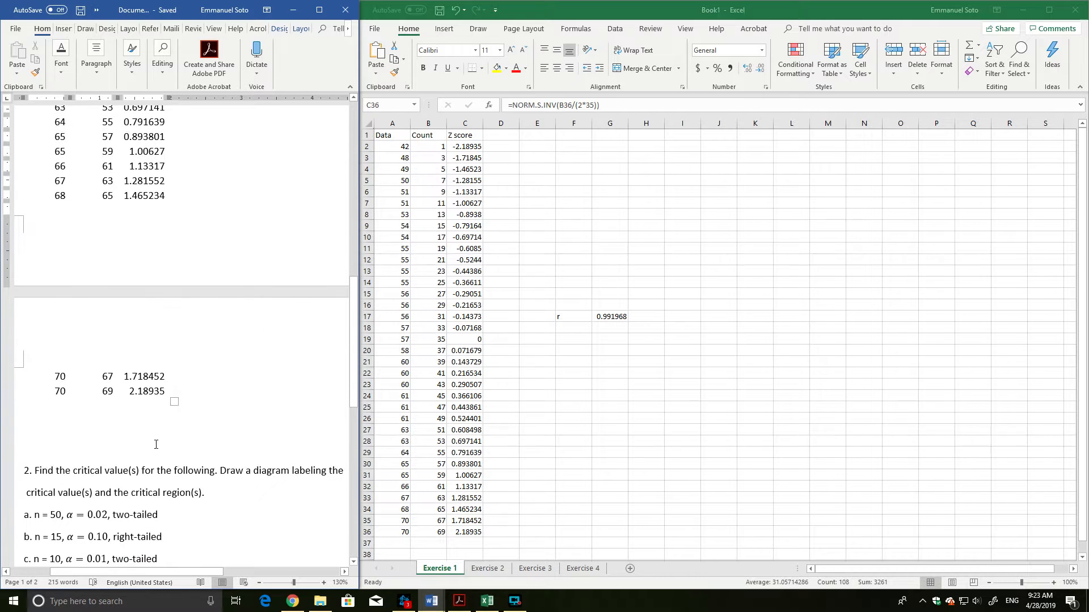
pyautogui.click(139, 433)
pyautogui.hotkey('ctrl', 'v')
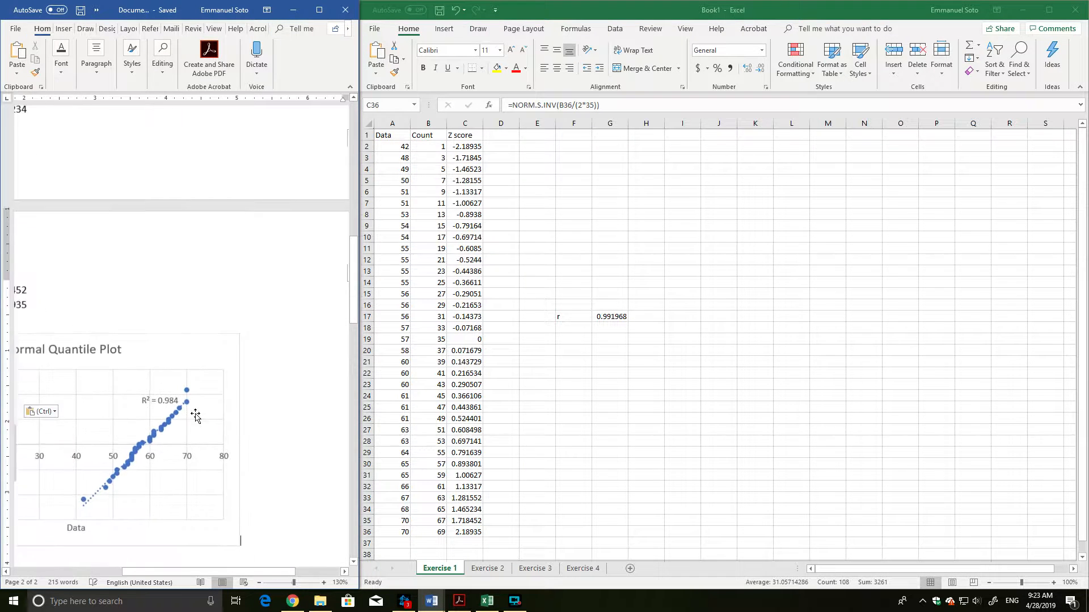
pyautogui.moveTo(251, 572); pyautogui.dragTo(213, 571)
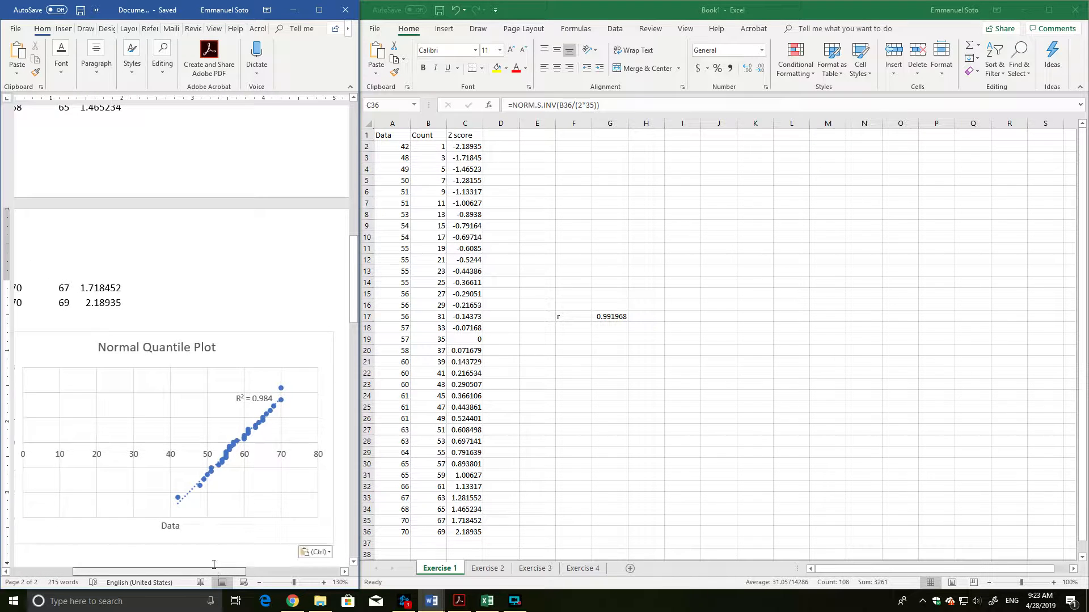
pyautogui.scroll(-3, 237, 409)
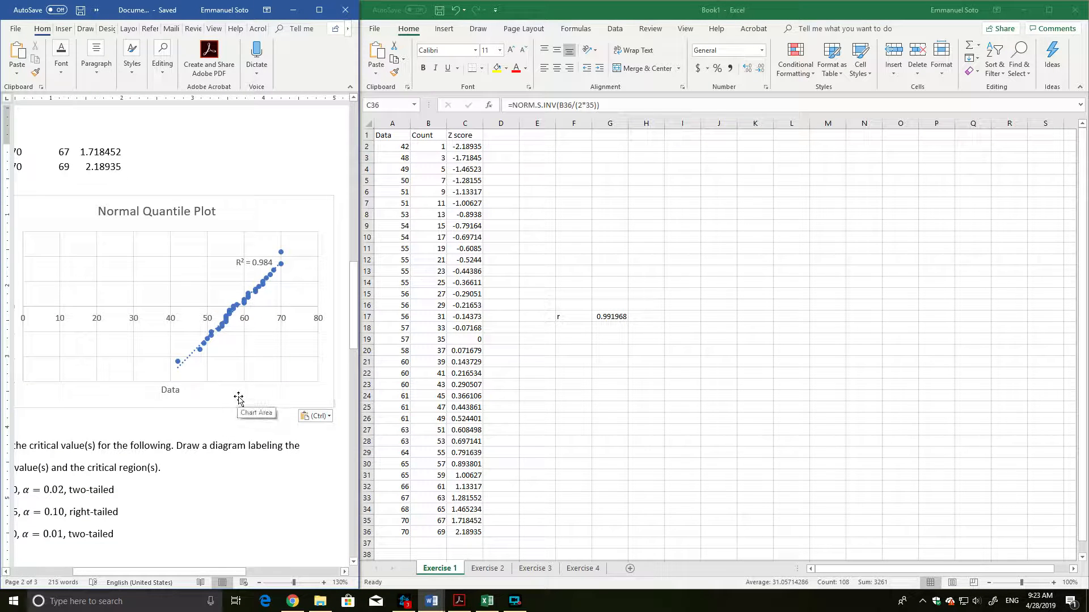
pyautogui.scroll(-3, 267, 409)
pyautogui.moveTo(216, 572); pyautogui.dragTo(195, 574)
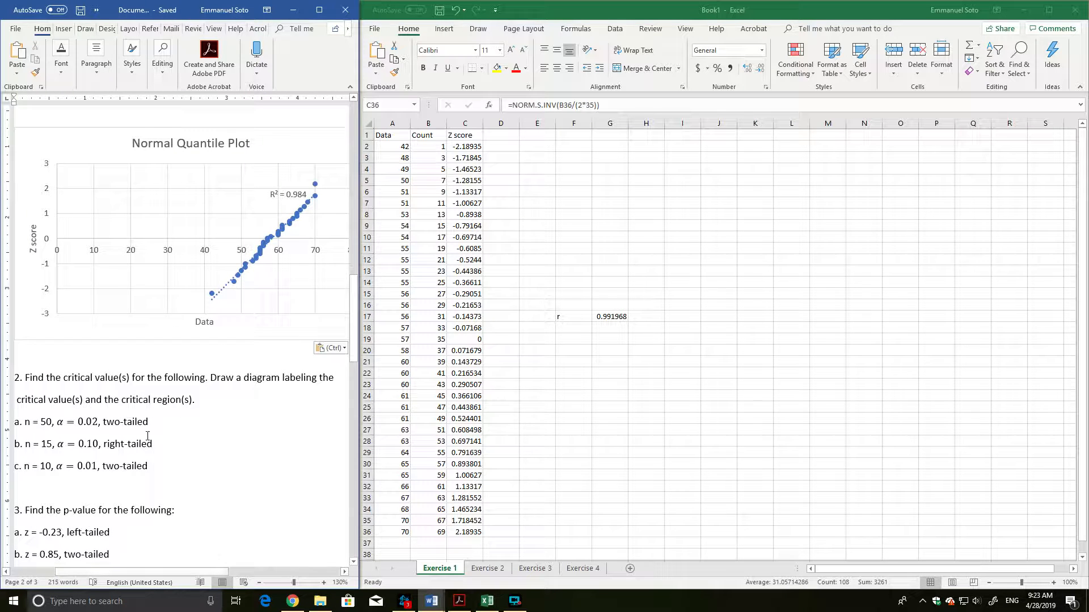
pyautogui.scroll(-3, 245, 396)
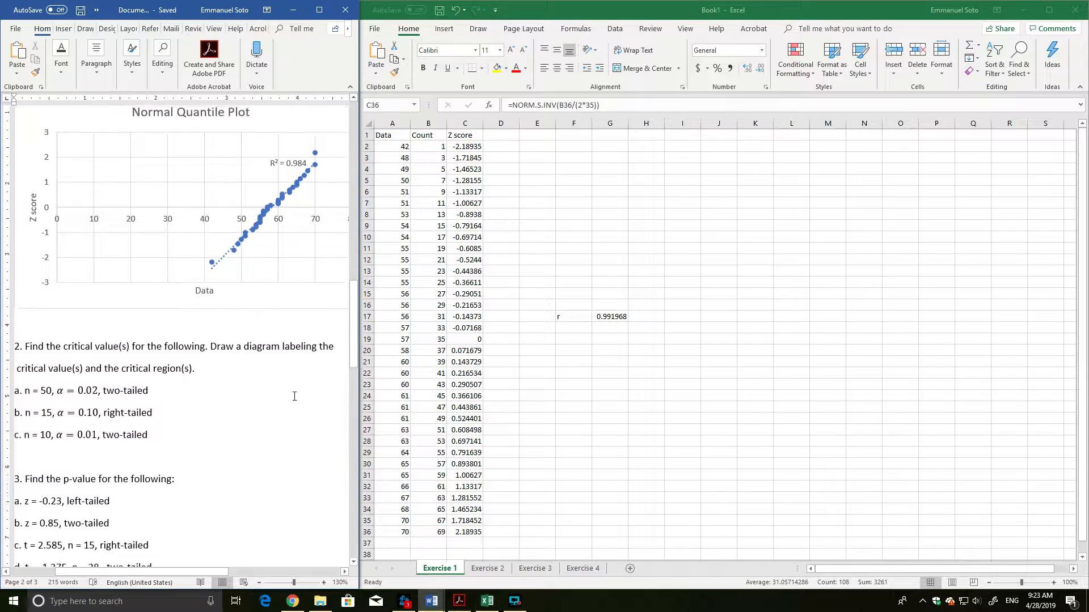
pyautogui.scroll(-1, 198, 341)
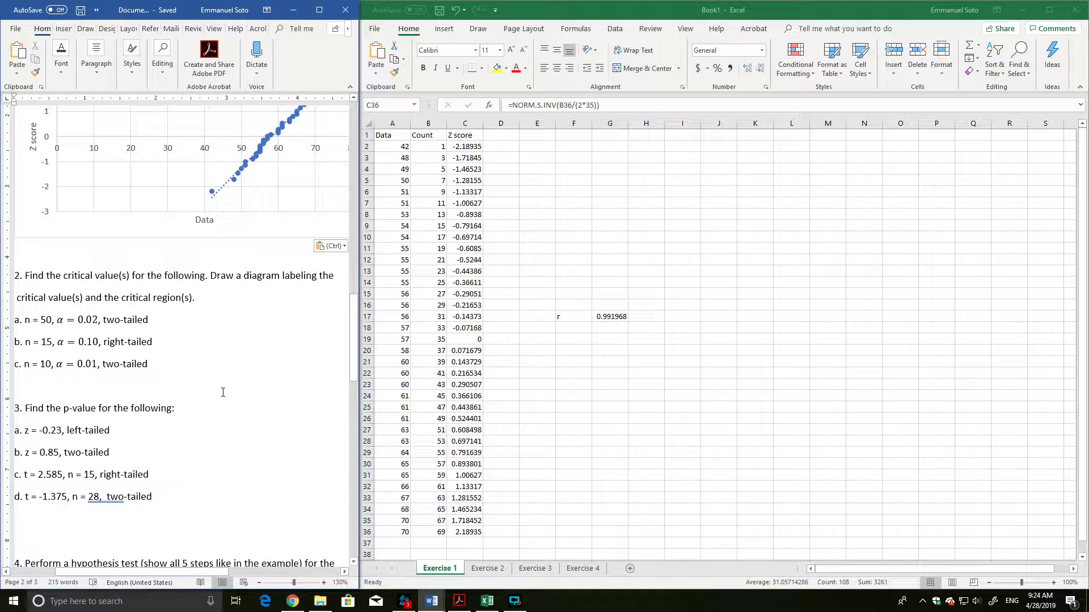
pyautogui.moveTo(292, 602)
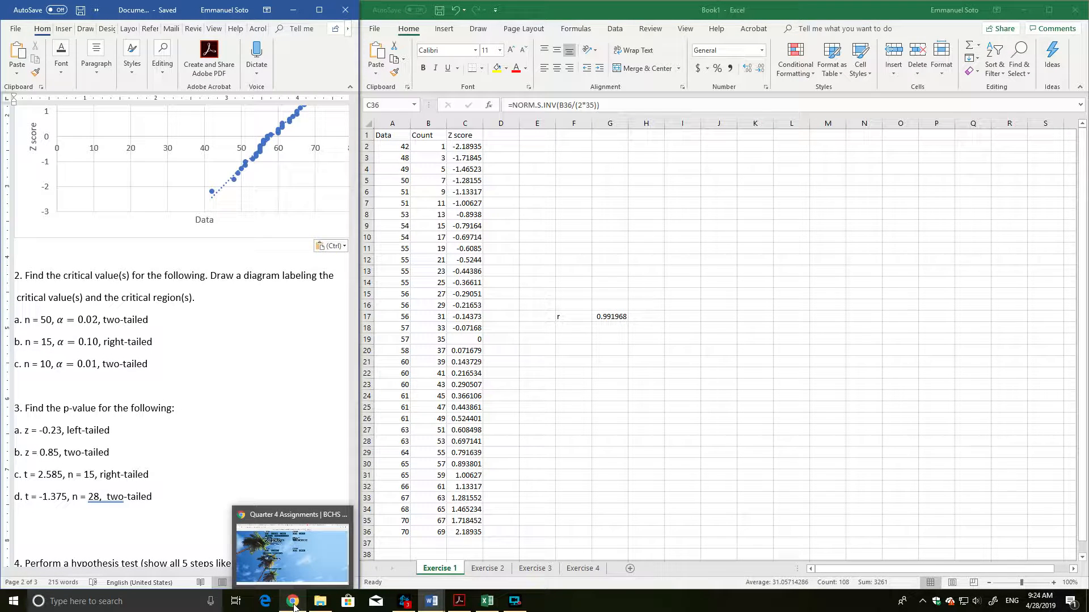
pyautogui.click(300, 601)
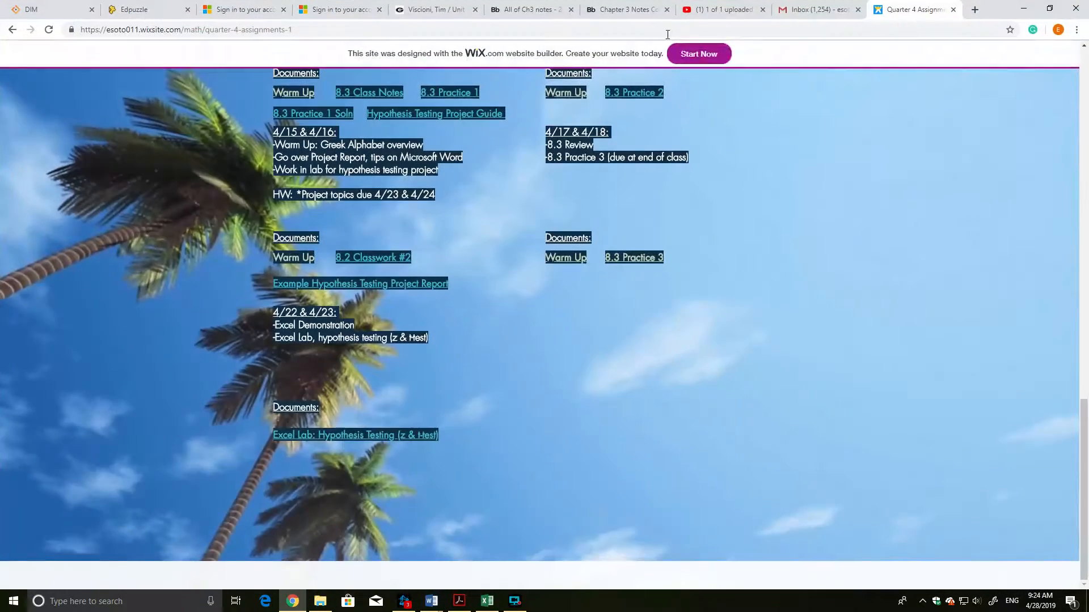
pyautogui.click(975, 10)
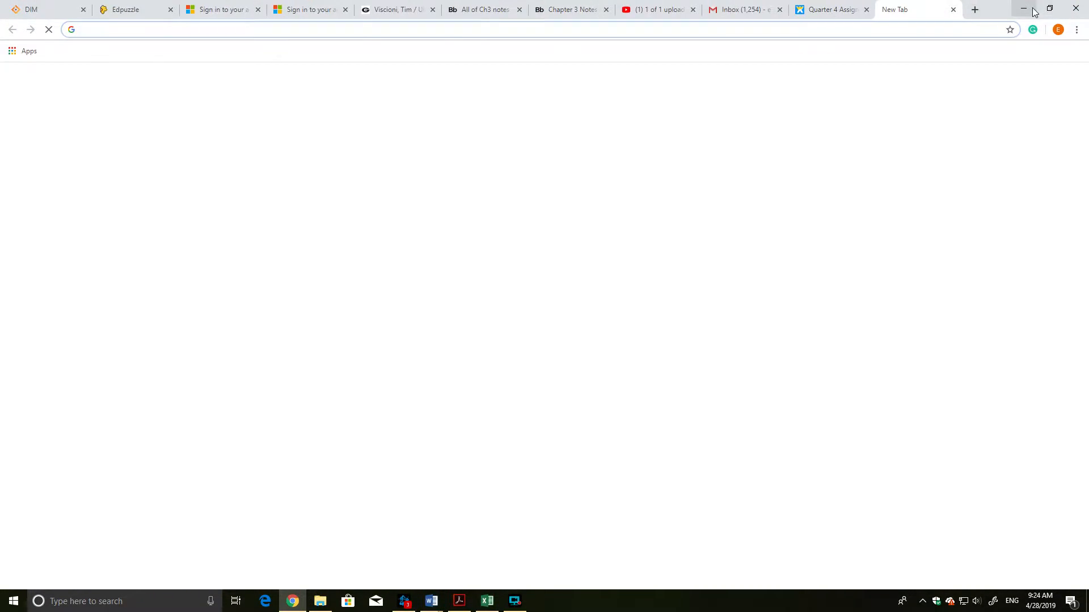
pyautogui.click(1025, 10)
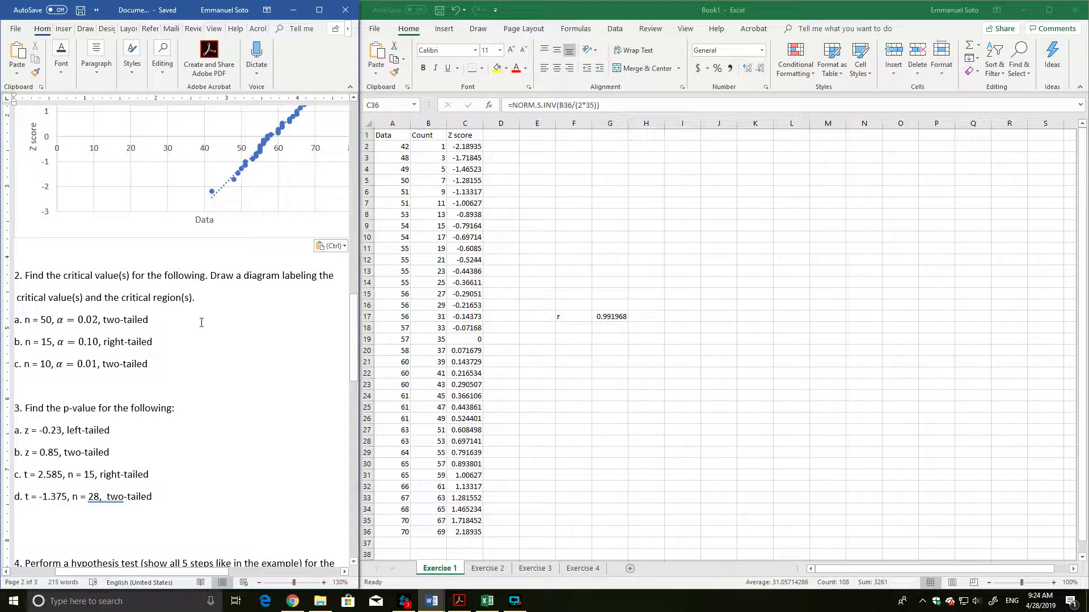
# Switch to the Exercise 2 sheet in the Excel workbook and enter "n = 50" in cell A1.
pyautogui.click(1053, 582)
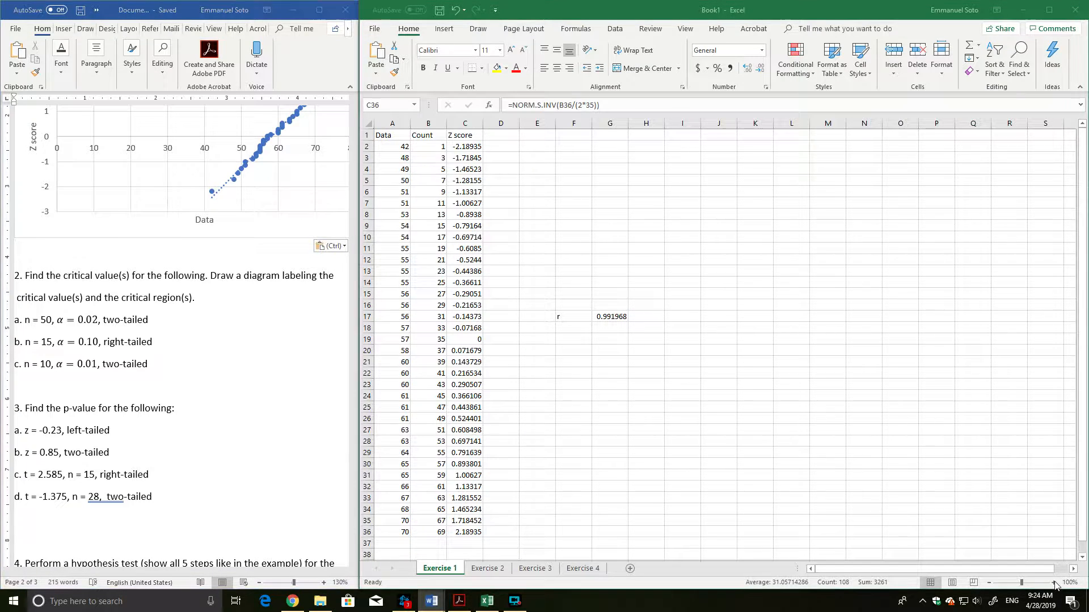
pyautogui.click(1053, 582)
pyautogui.click(1054, 583)
pyautogui.click(1053, 583)
pyautogui.click(483, 569)
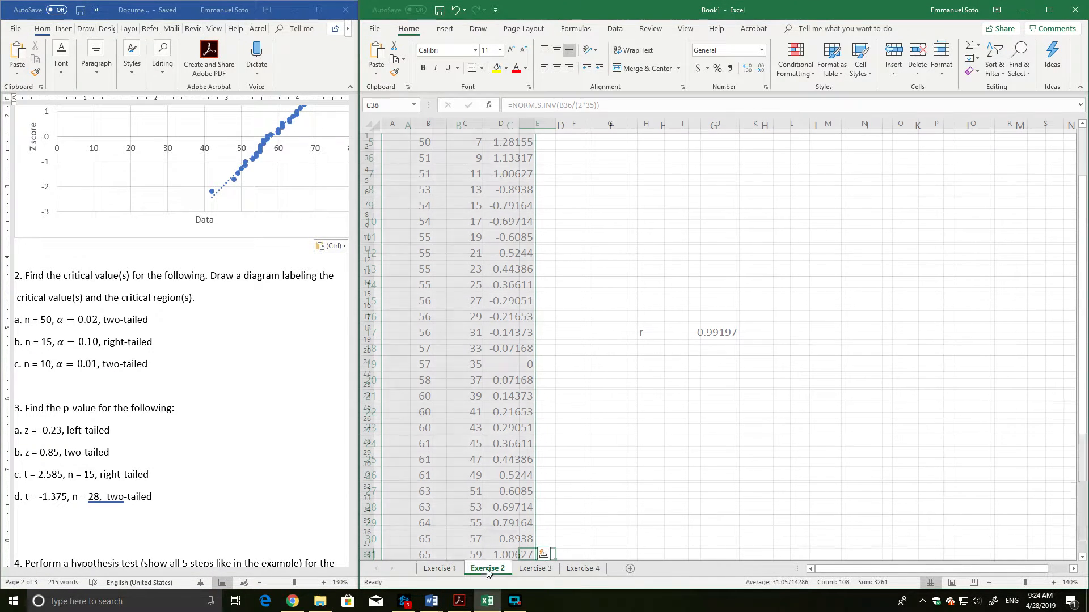
pyautogui.click(1053, 583)
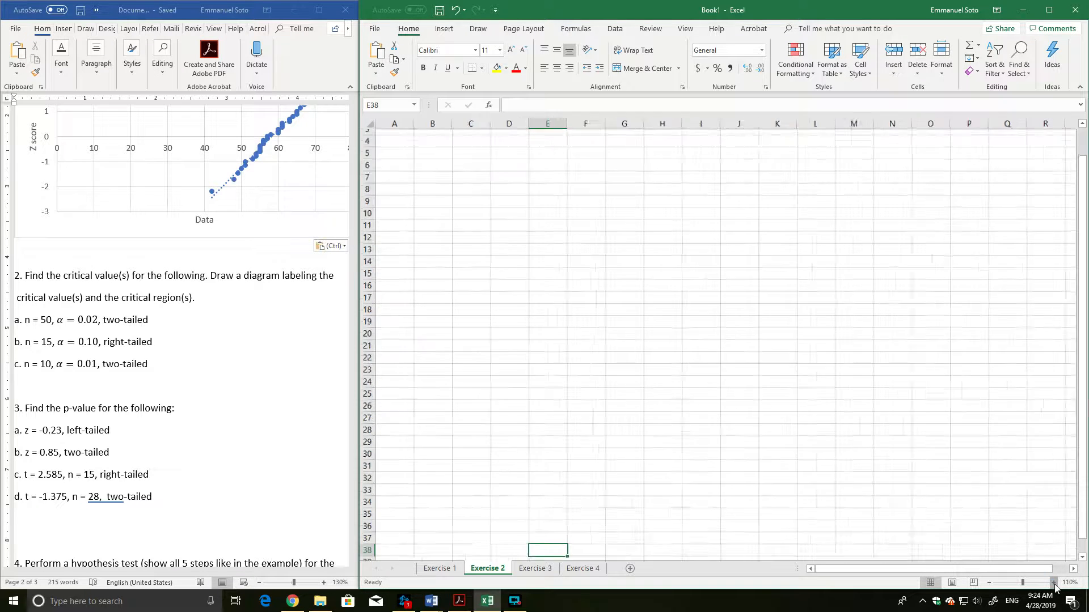
pyautogui.click(1054, 583)
pyautogui.click(1054, 583)
pyautogui.click(1053, 583)
pyautogui.click(1053, 583)
pyautogui.click(1054, 583)
pyautogui.click(1053, 583)
pyautogui.scroll(6, 554, 355)
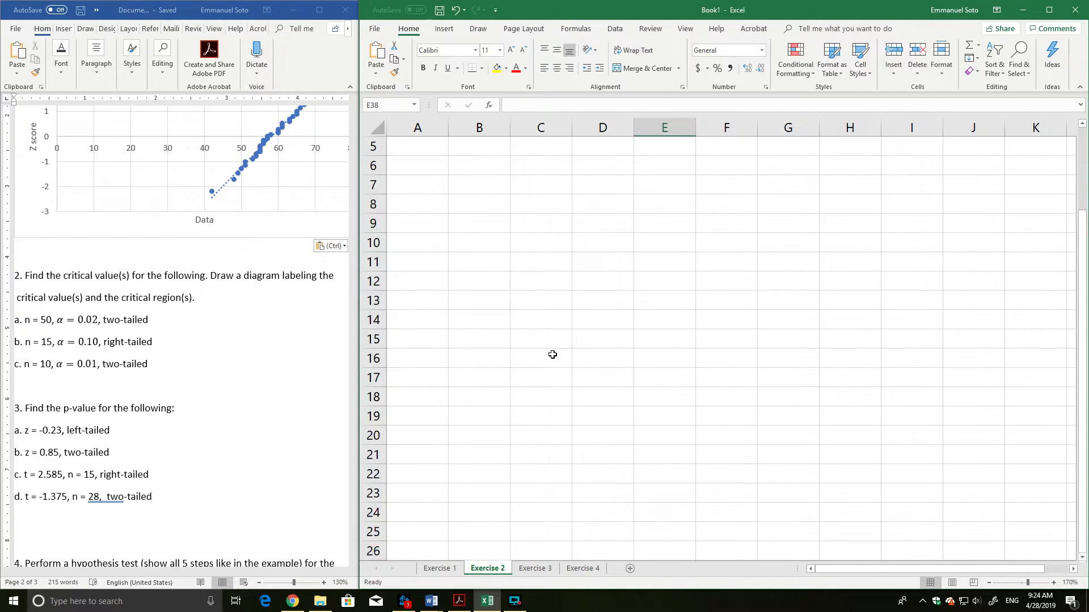
pyautogui.click(415, 151)
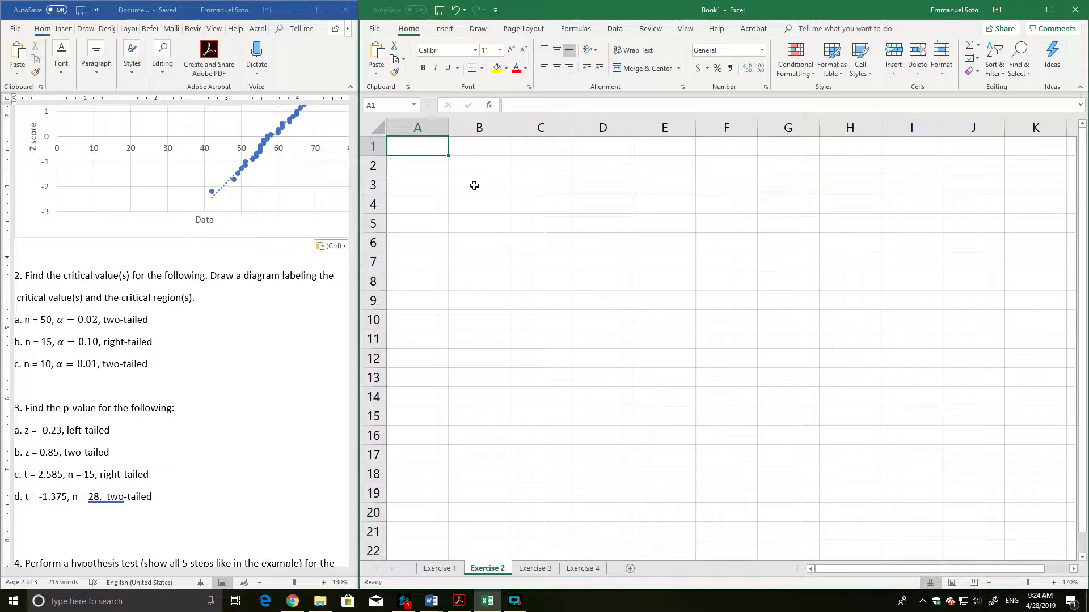
pyautogui.write('n = 50')
pyautogui.press('Tab')
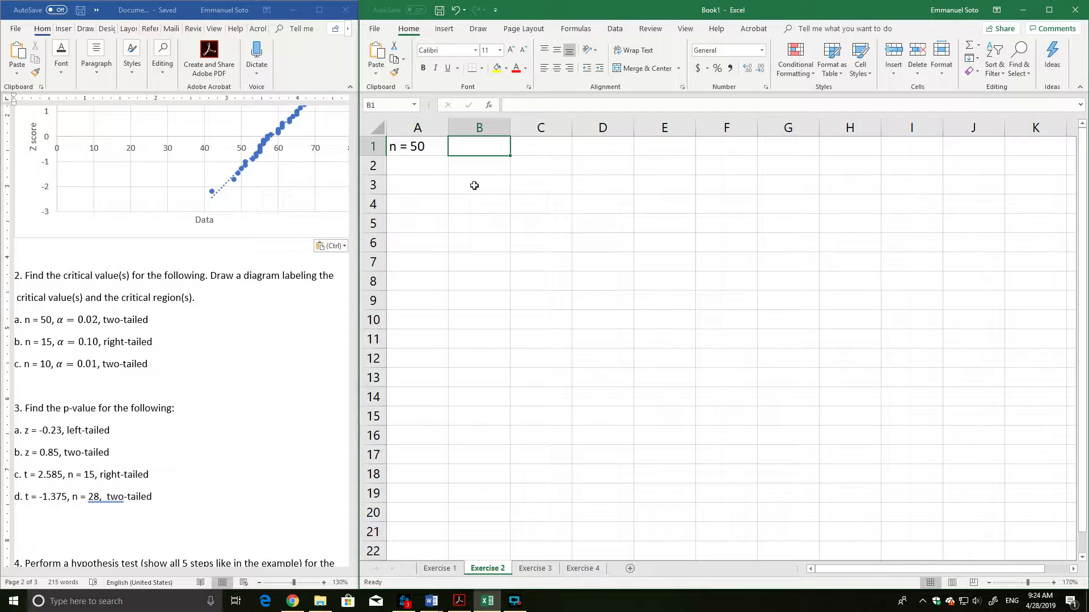
# Enter "LOS=0.02" in cell B1 and "TT-test" in cell C1.
pyautogui.write('a')
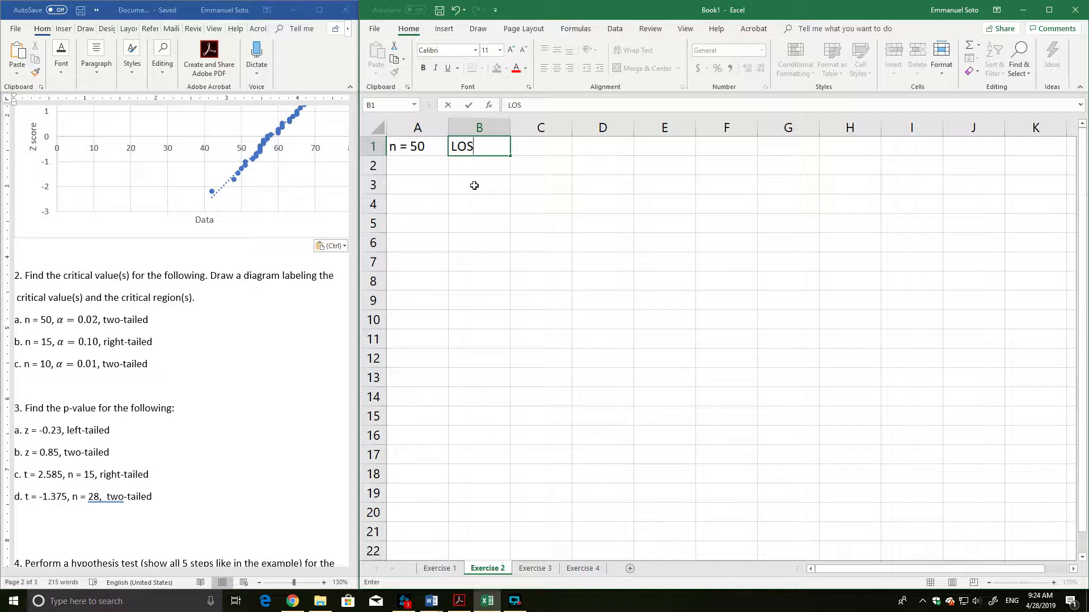
pyautogui.press('Tab')
pyautogui.press('Left')
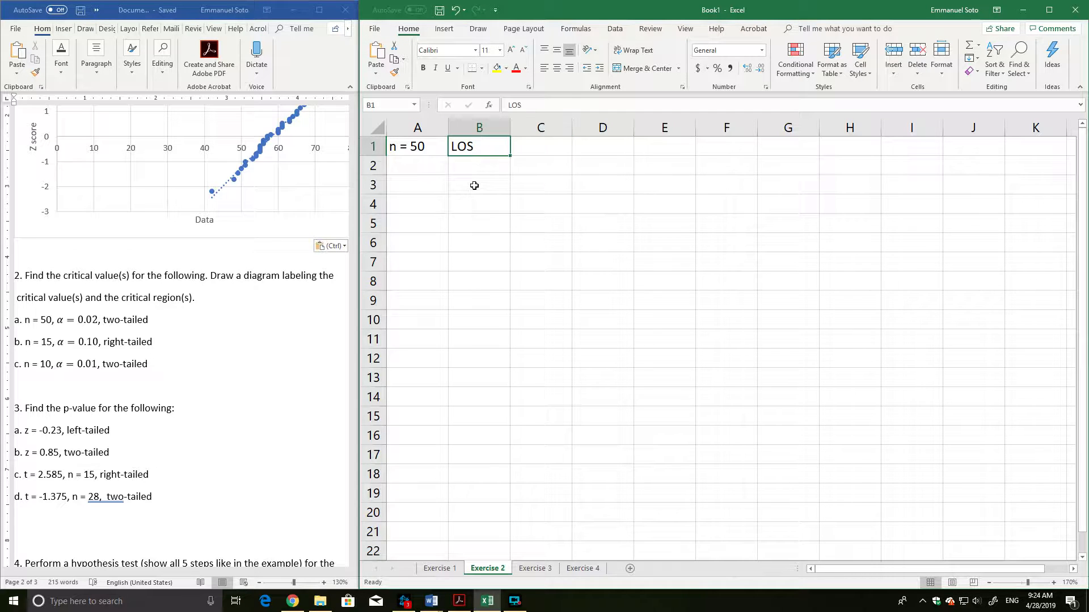
pyautogui.write('-')
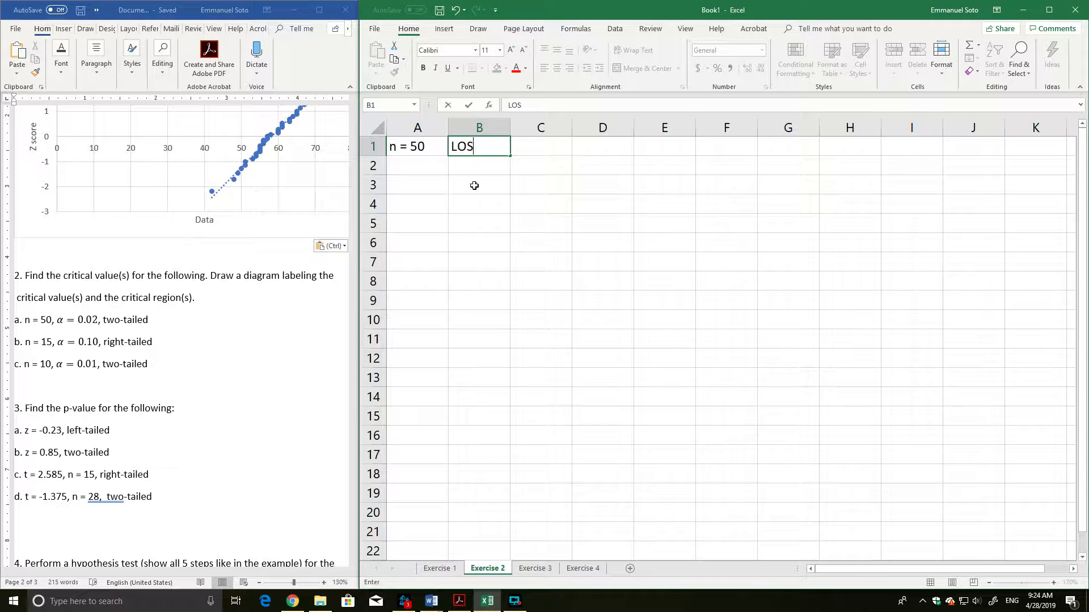
pyautogui.write('0.02')
pyautogui.press('Tab')
pyautogui.write('T')
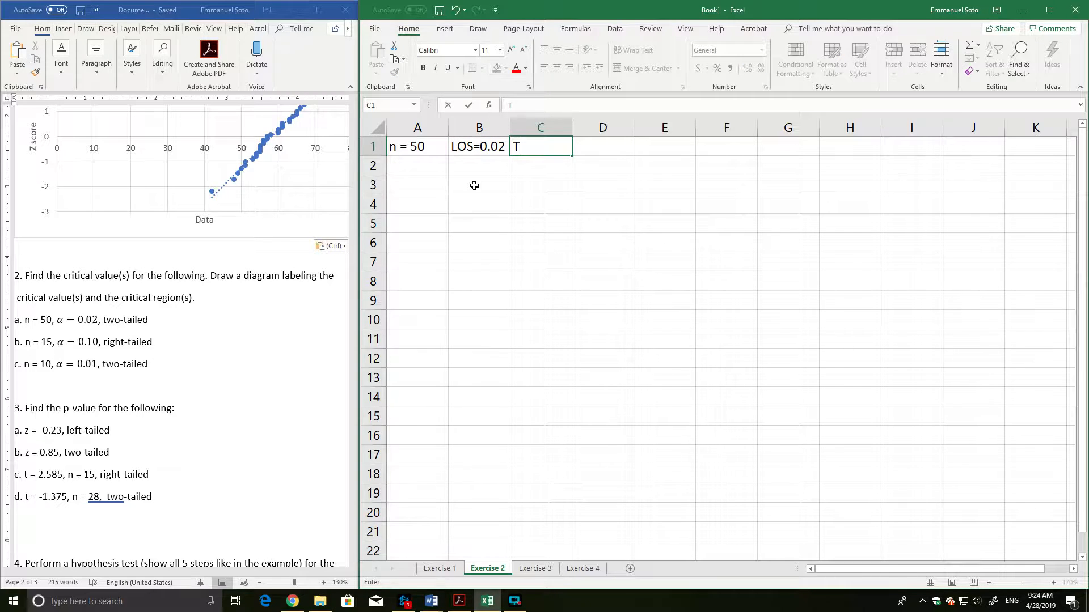
pyautogui.write('T-test')
pyautogui.press('Return')
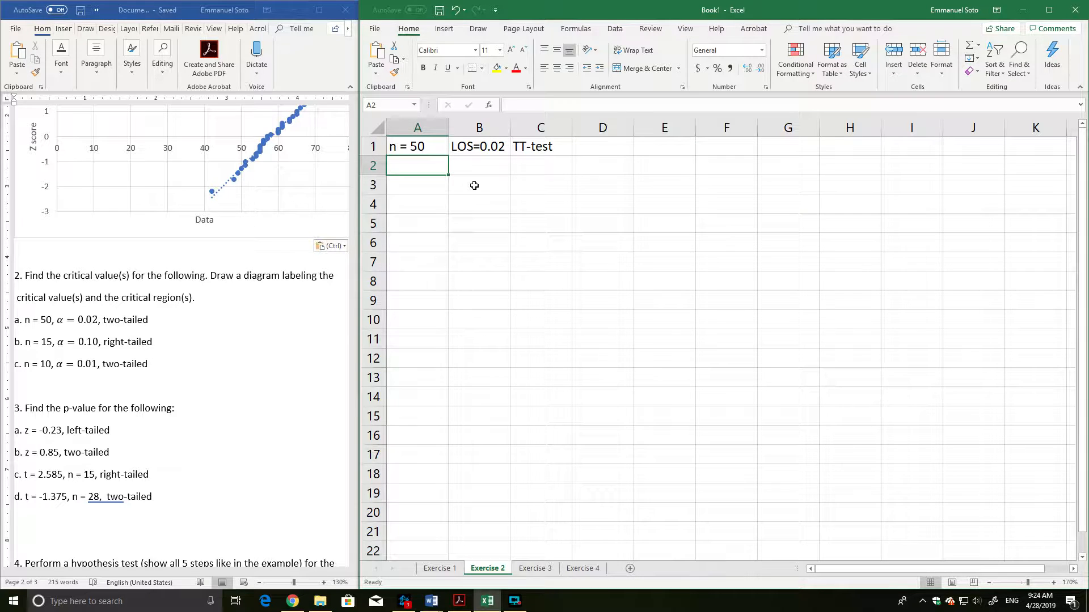
# Enter the label "Z test" in cell A2 and the label "Zc=" in cell A3.
pyautogui.write('Z t')
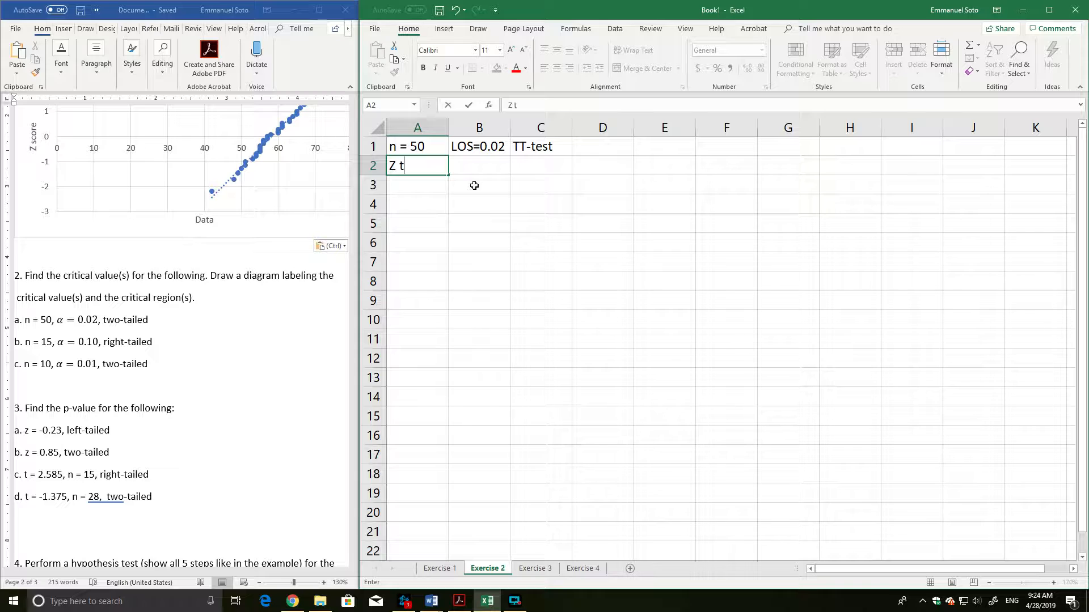
pyautogui.write('est')
pyautogui.press('Return')
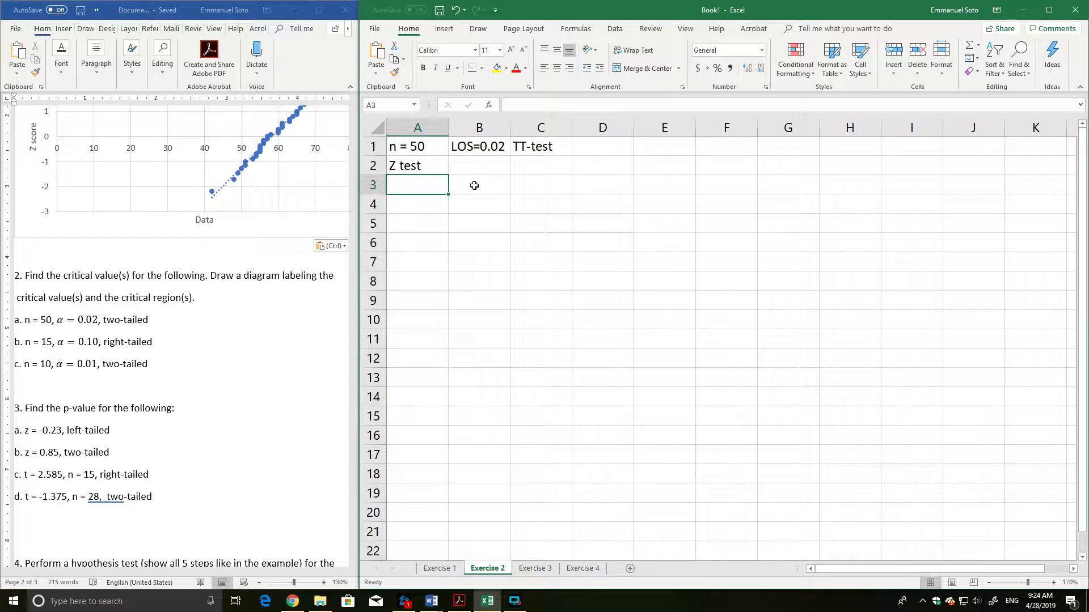
pyautogui.write('Zc')
pyautogui.click(474, 185)
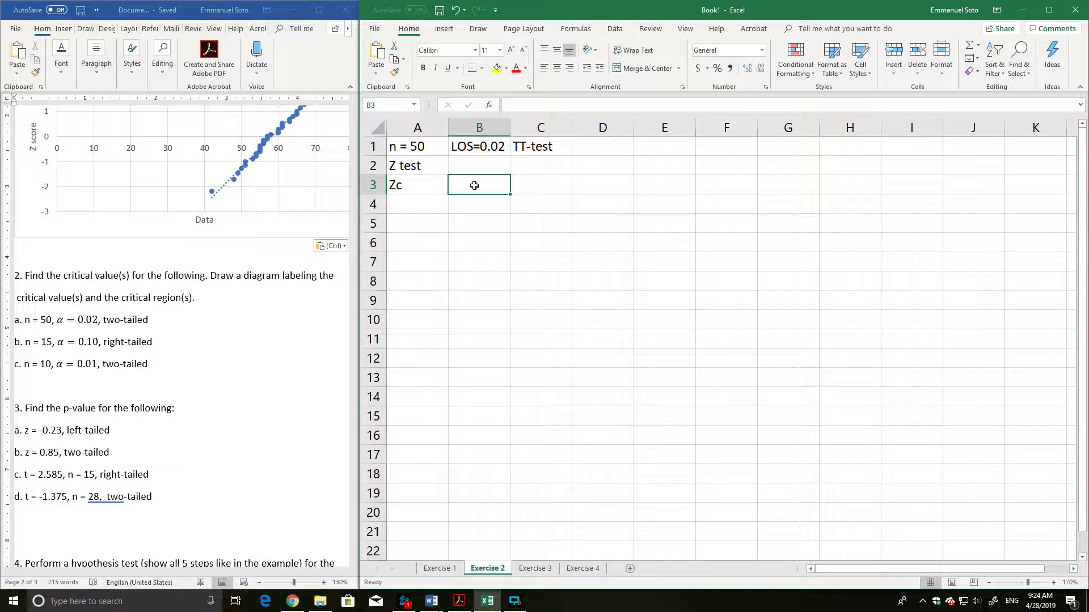
pyautogui.write('=')
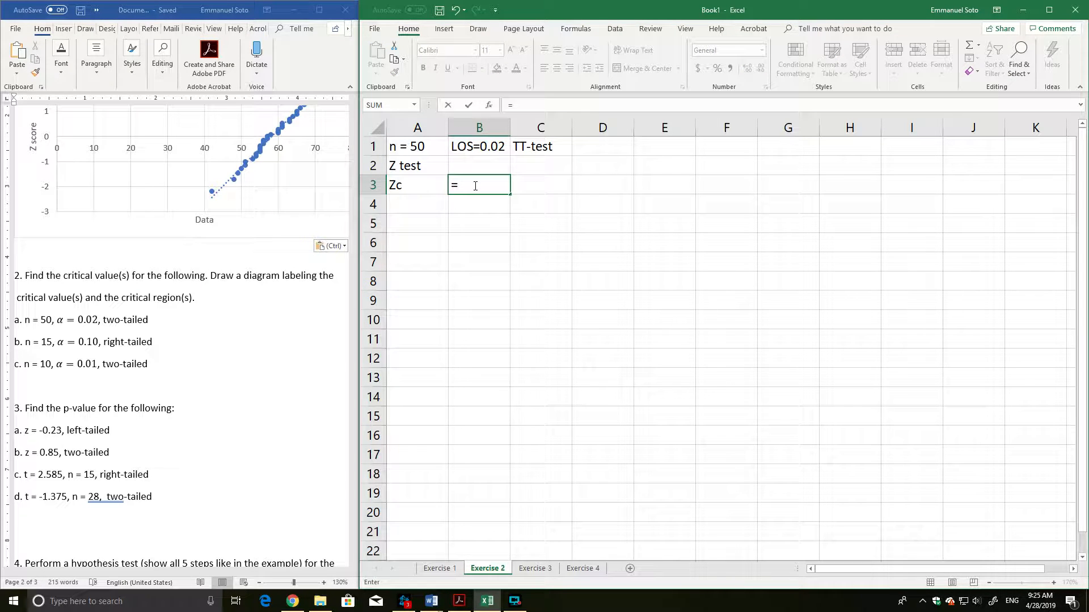
pyautogui.press('Escape')
pyautogui.press('Left')
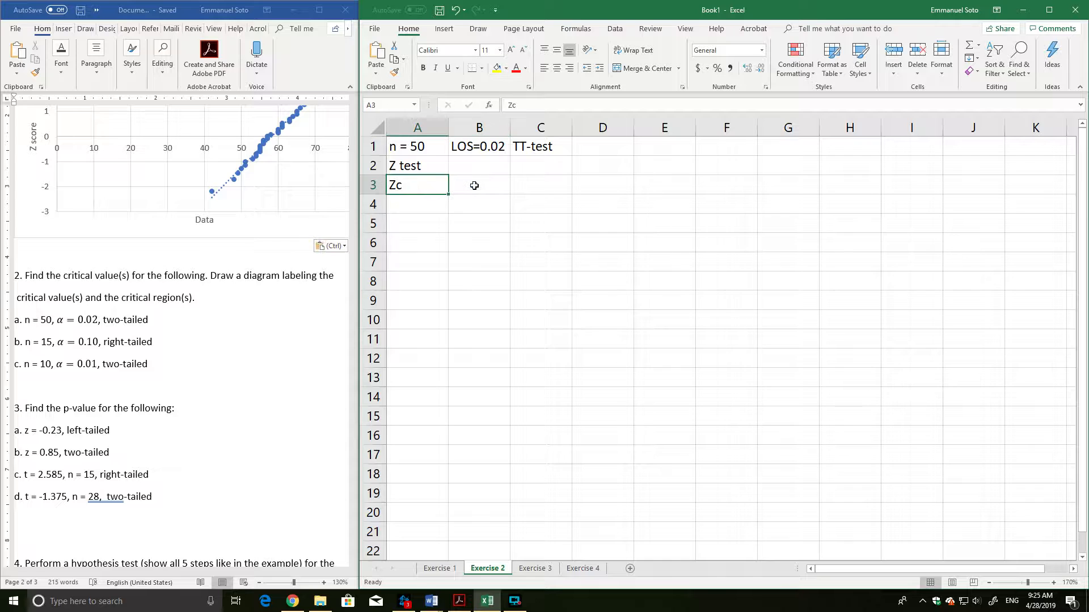
pyautogui.press('F2')
pyautogui.write('=')
pyautogui.click(474, 185)
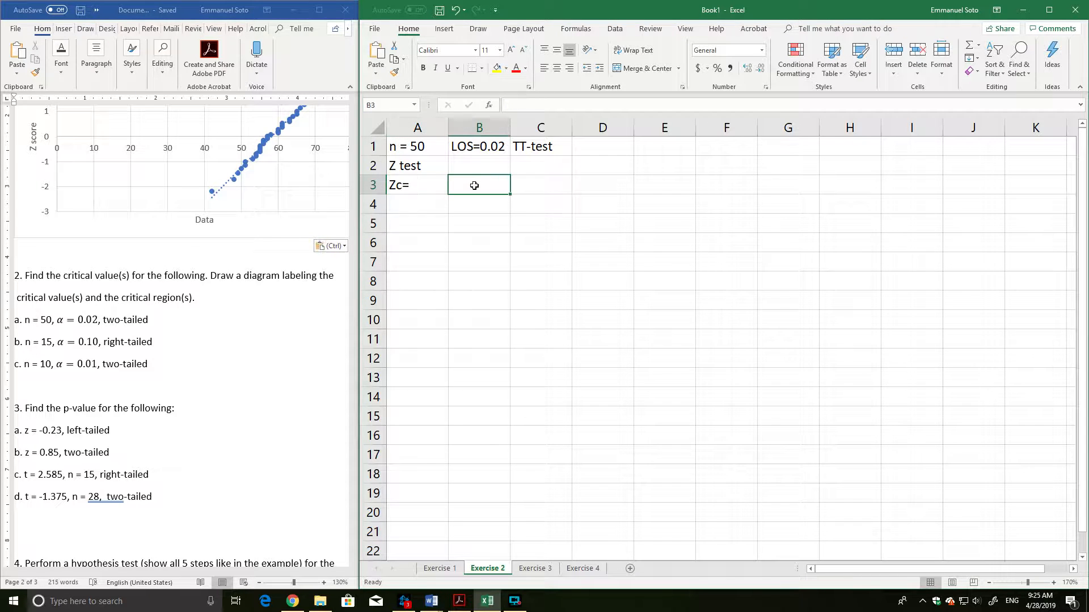
# Compute the lower critical value in cell B3 with =NORM.S.INV(0.02/2) and label it "Left side" in cell C3.
pyautogui.write('=')
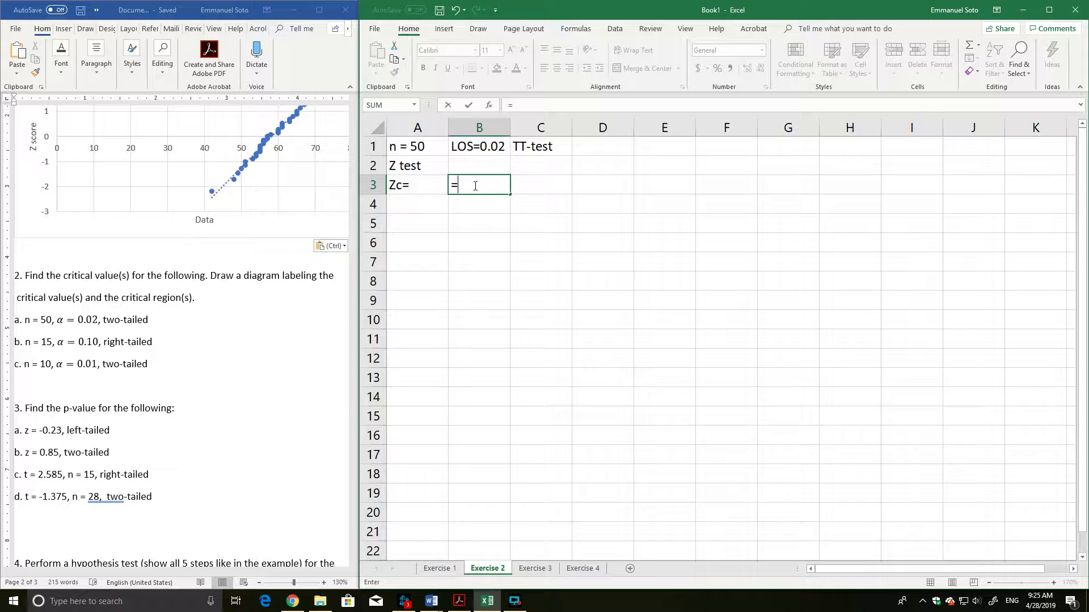
pyautogui.write('norm')
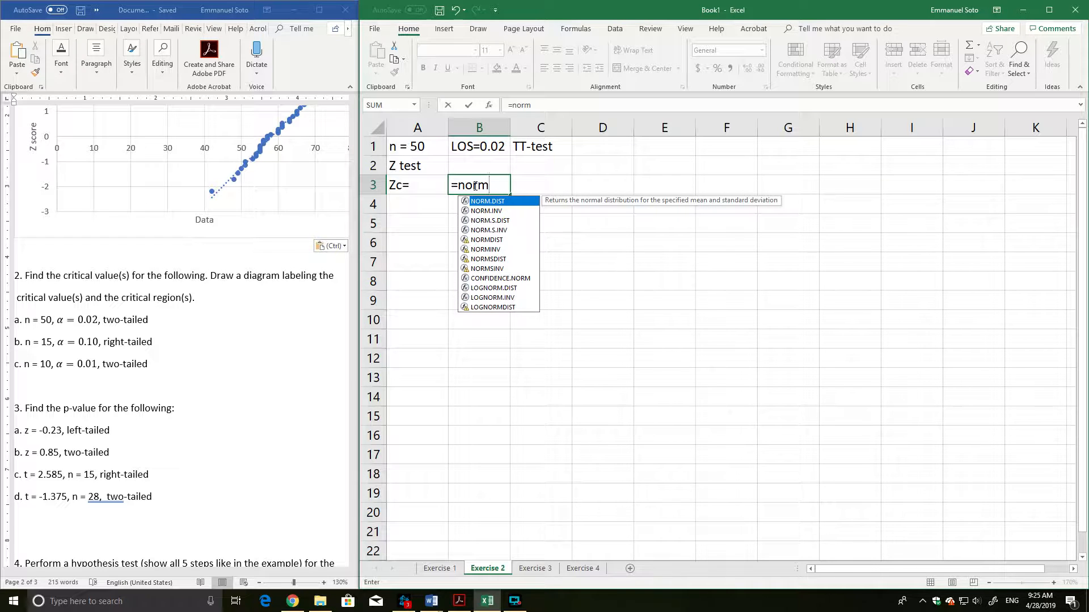
pyautogui.write('.s.inv(0.')
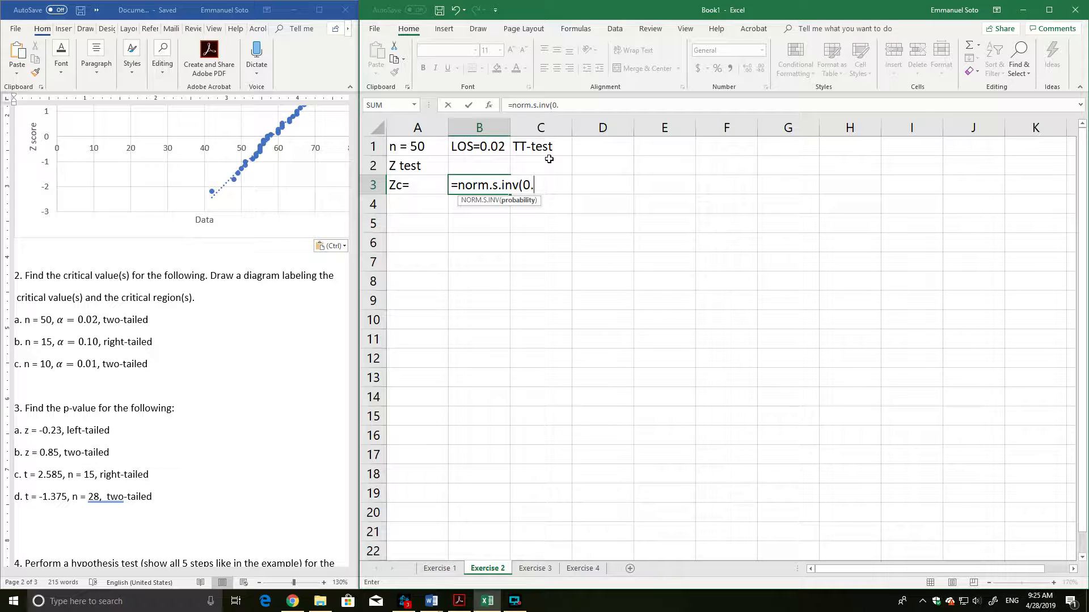
pyautogui.write('2/2)')
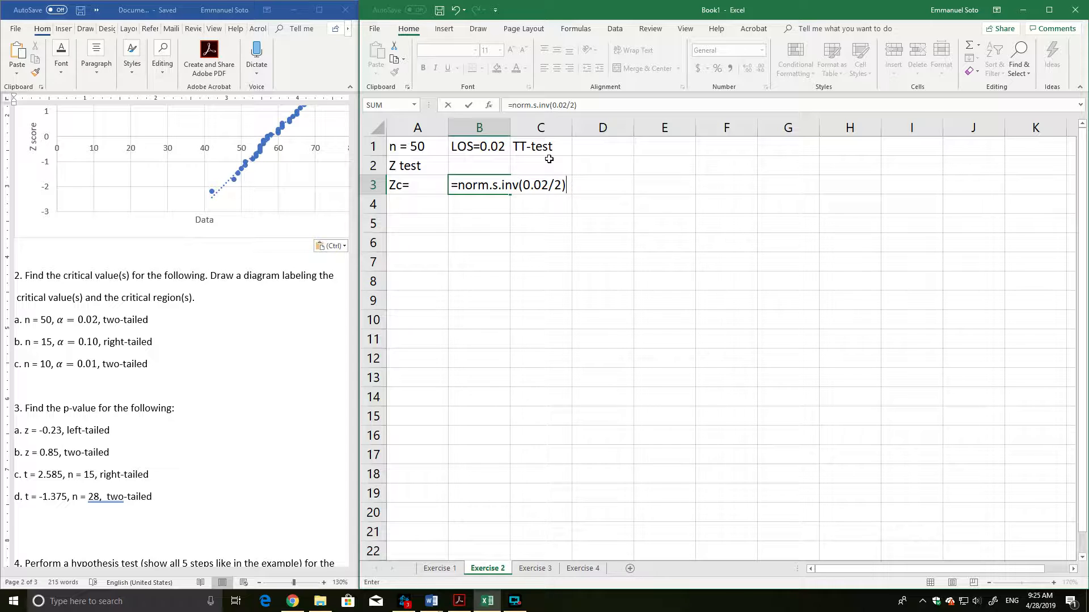
pyautogui.press('Return')
pyautogui.click(536, 189)
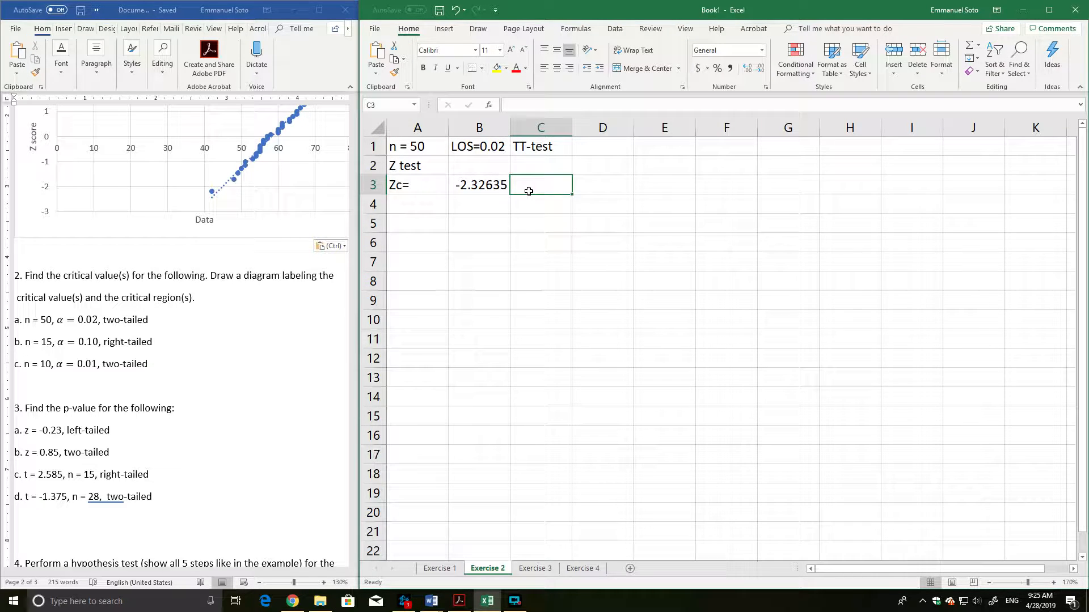
pyautogui.write('Left side')
pyautogui.press('Return')
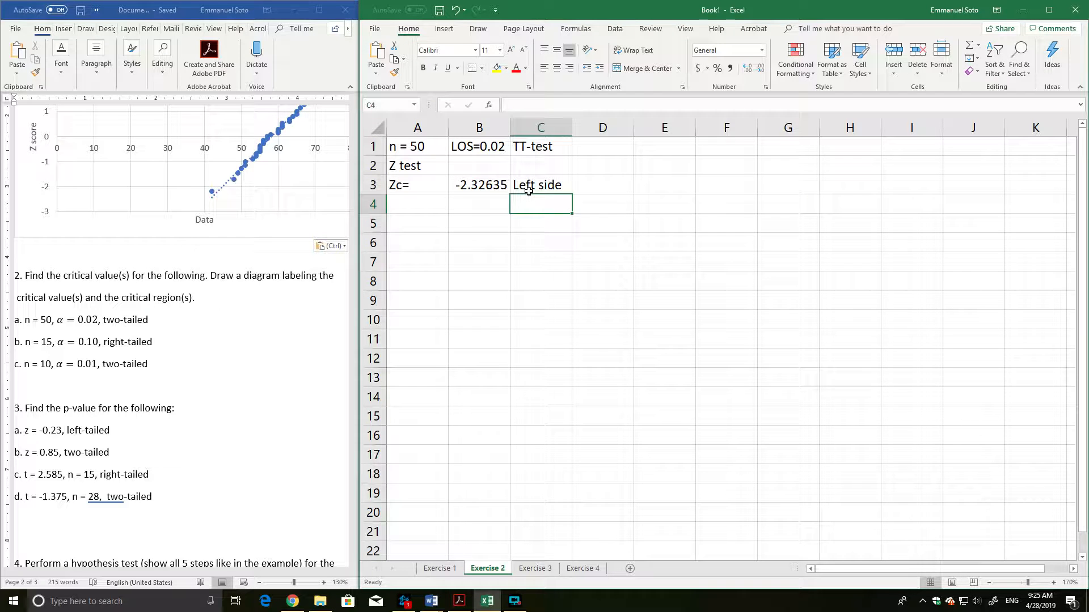
# Compute the upper critical value in cell B4 with =NORM.S.INV(1-0.02/2) and label it "Right side" in cell C4.
pyautogui.press('Left')
pyautogui.write('=no')
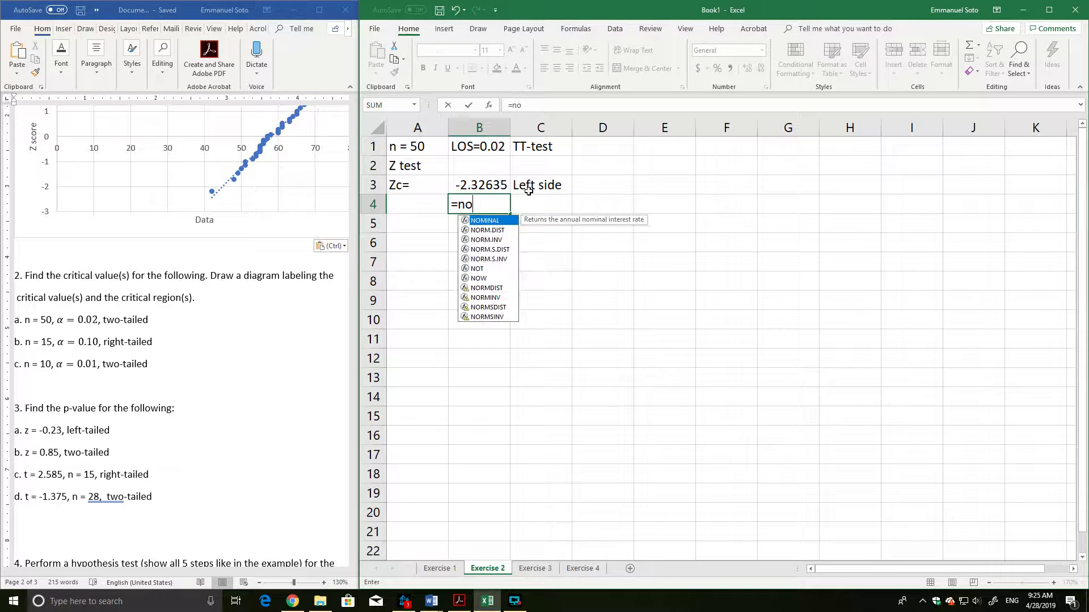
pyautogui.write('rm.s.inv(')
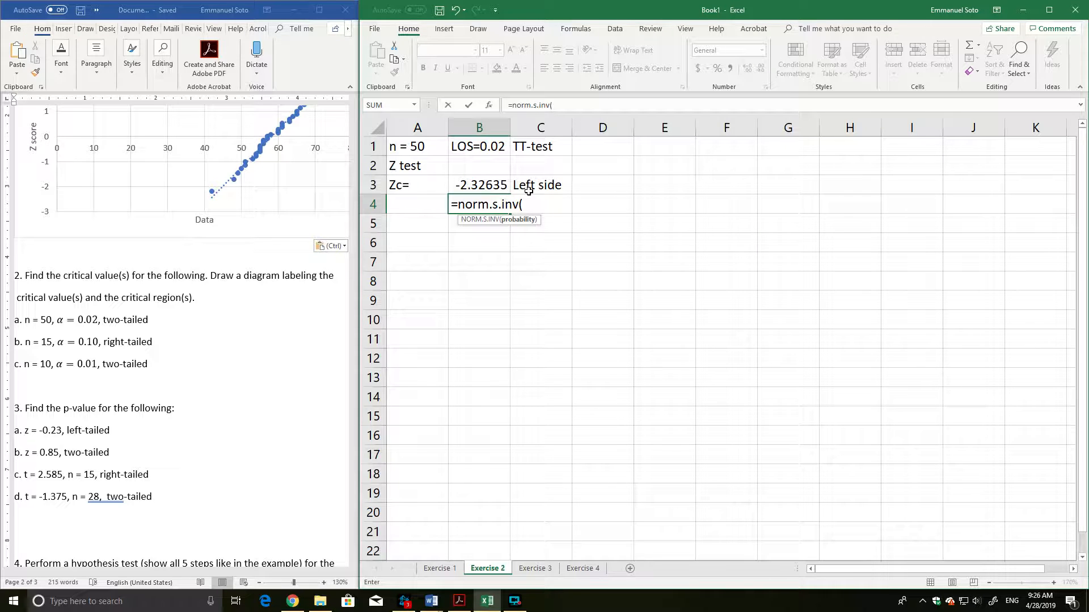
pyautogui.write('1-0.02/2)')
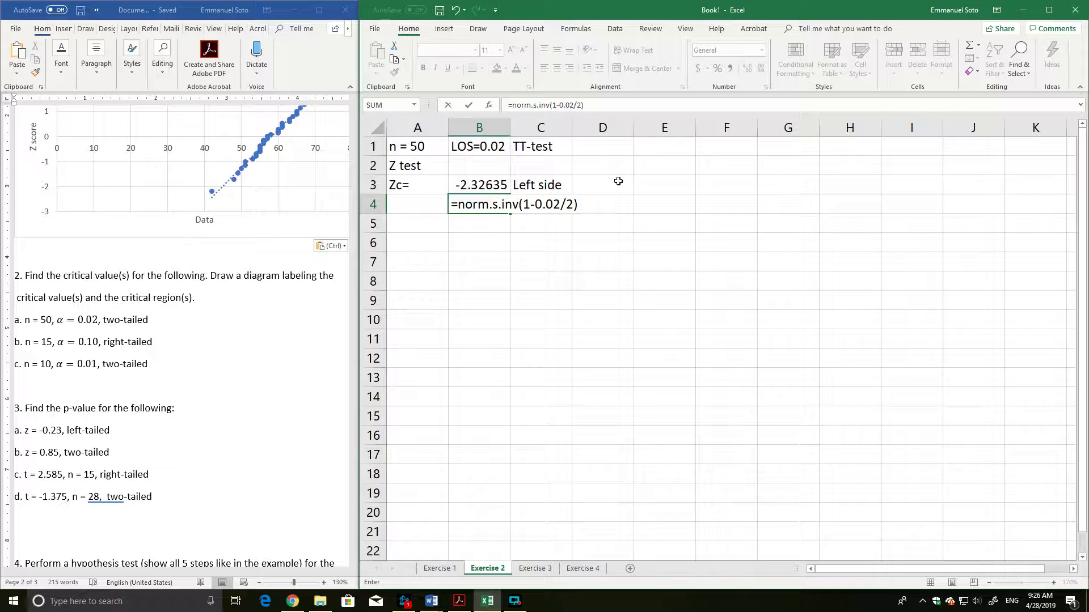
pyautogui.press('Return')
pyautogui.click(555, 204)
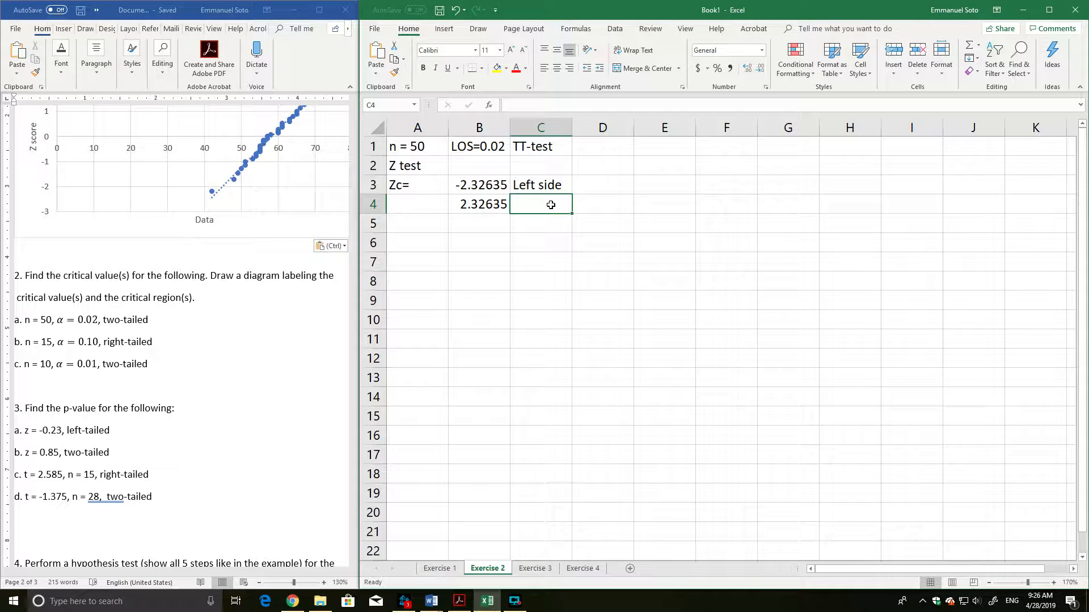
pyautogui.write('Right side')
pyautogui.press('Return')
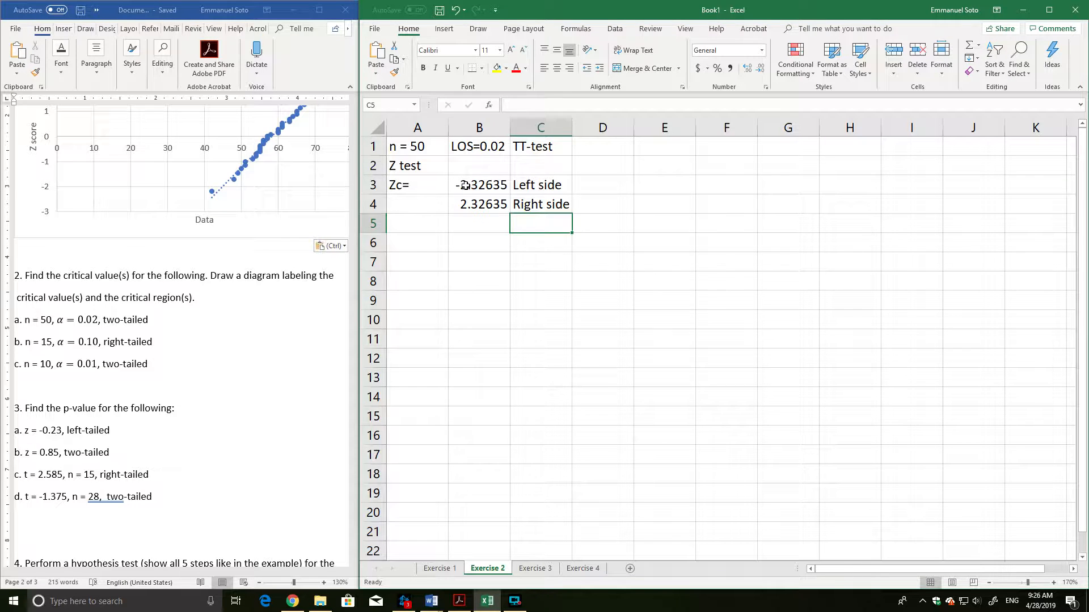
# Review the two Z critical values and their side labels in A3:C4.
pyautogui.moveTo(467, 187); pyautogui.dragTo(469, 206)
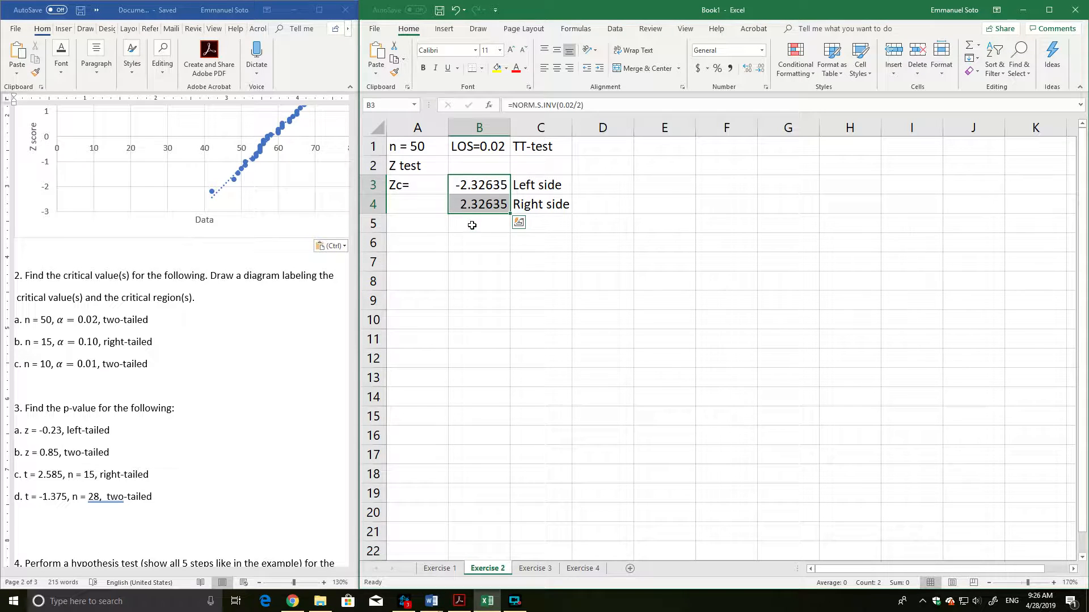
pyautogui.click(476, 226)
pyautogui.click(443, 193)
pyautogui.moveTo(442, 194); pyautogui.dragTo(555, 202)
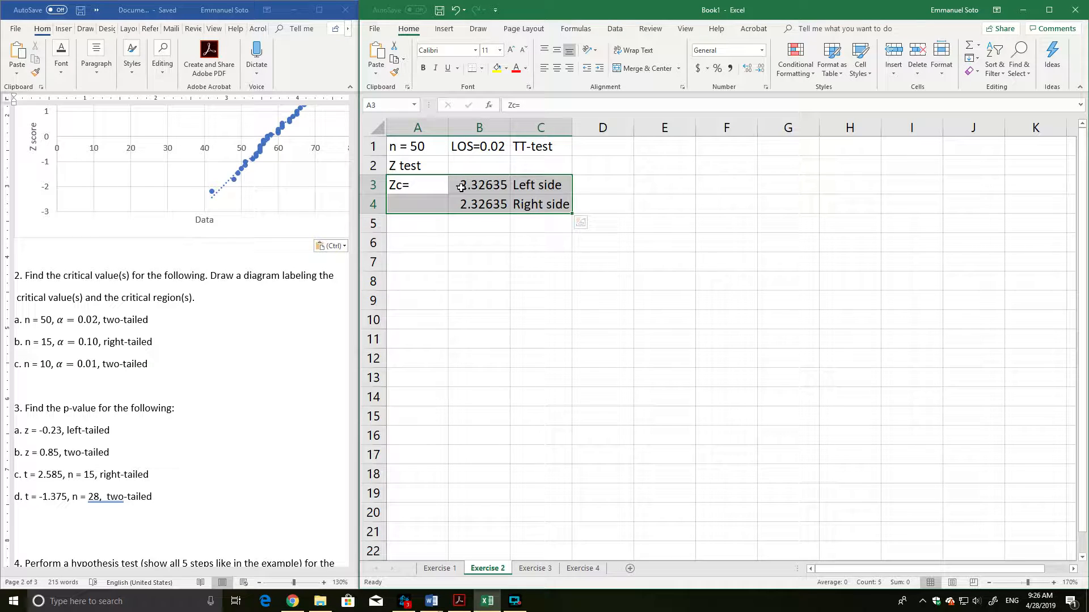
pyautogui.click(491, 227)
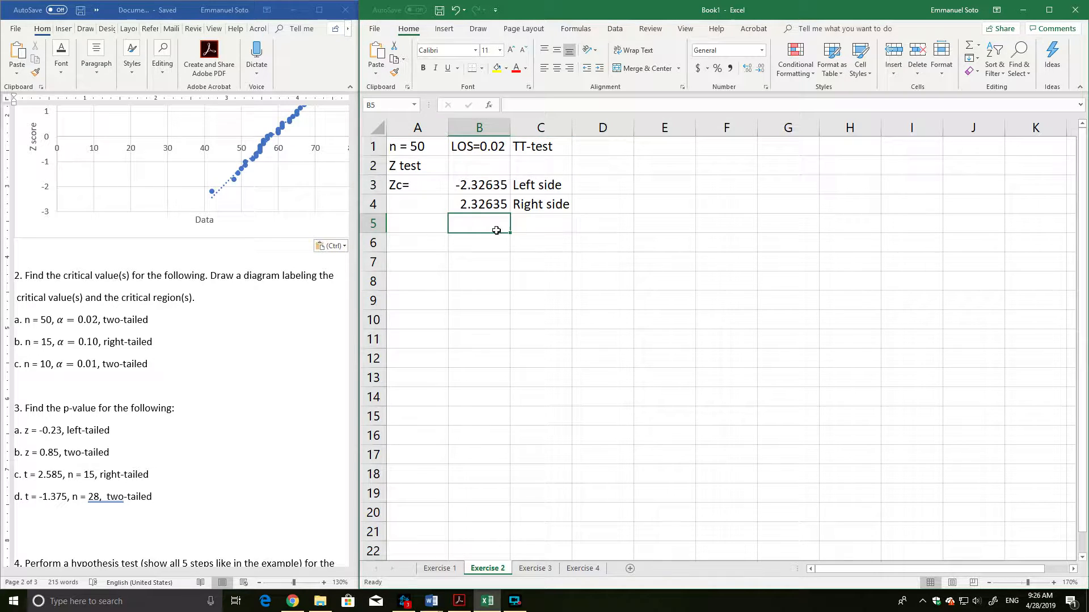
pyautogui.click(549, 187)
pyautogui.moveTo(549, 187); pyautogui.dragTo(414, 190)
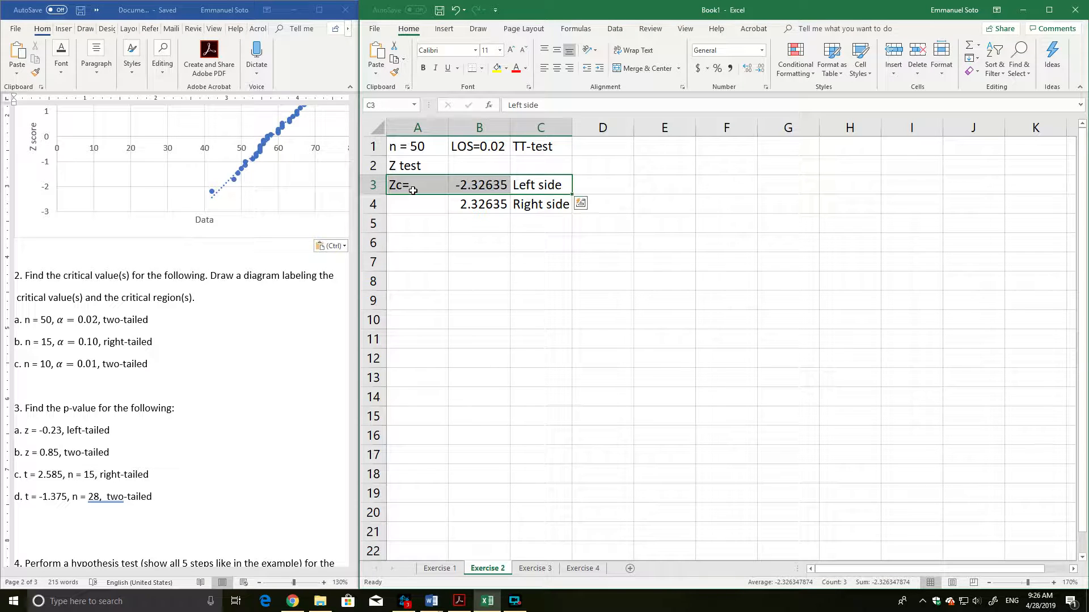
pyautogui.moveTo(555, 200); pyautogui.dragTo(467, 204)
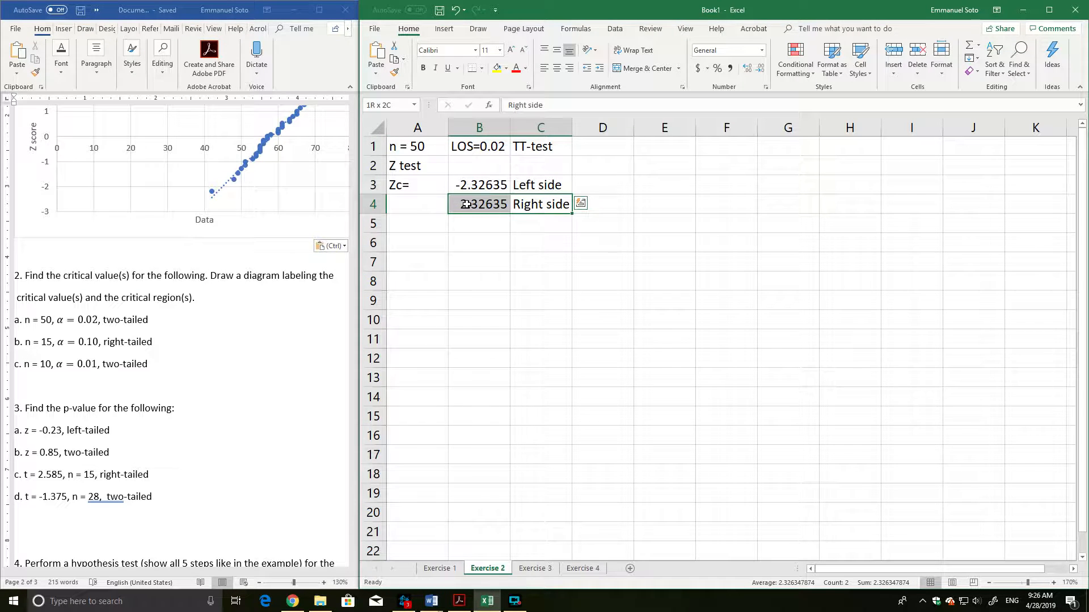
pyautogui.click(477, 245)
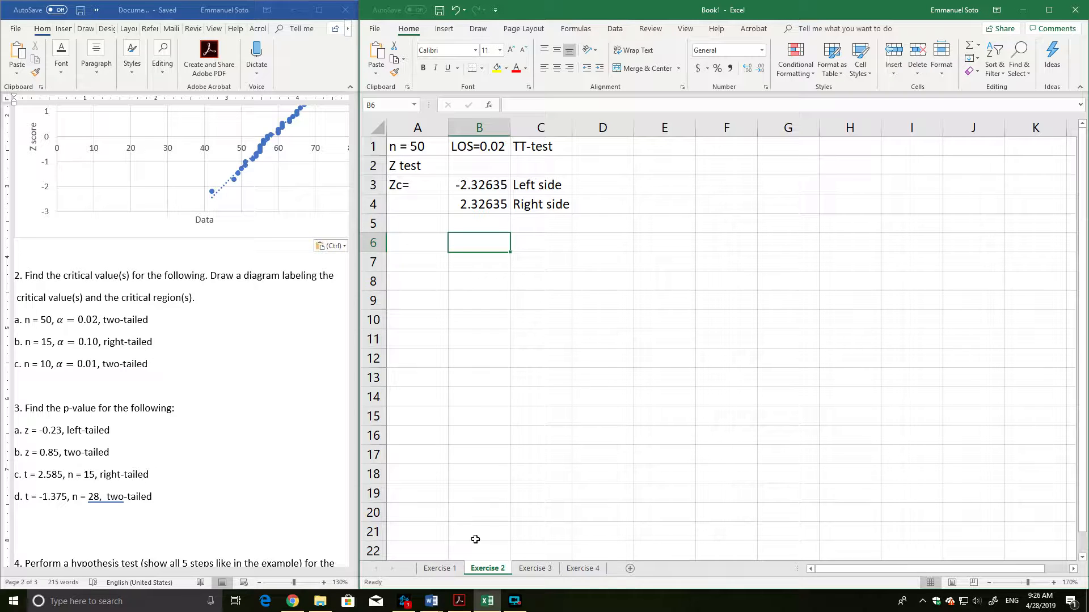
# Move the Z test block one row down to start in A2 and enter the heading "2a)" in cell A1.
pyautogui.moveTo(409, 149); pyautogui.dragTo(561, 224)
pyautogui.moveTo(491, 146); pyautogui.dragTo(492, 165)
pyautogui.press('Up')
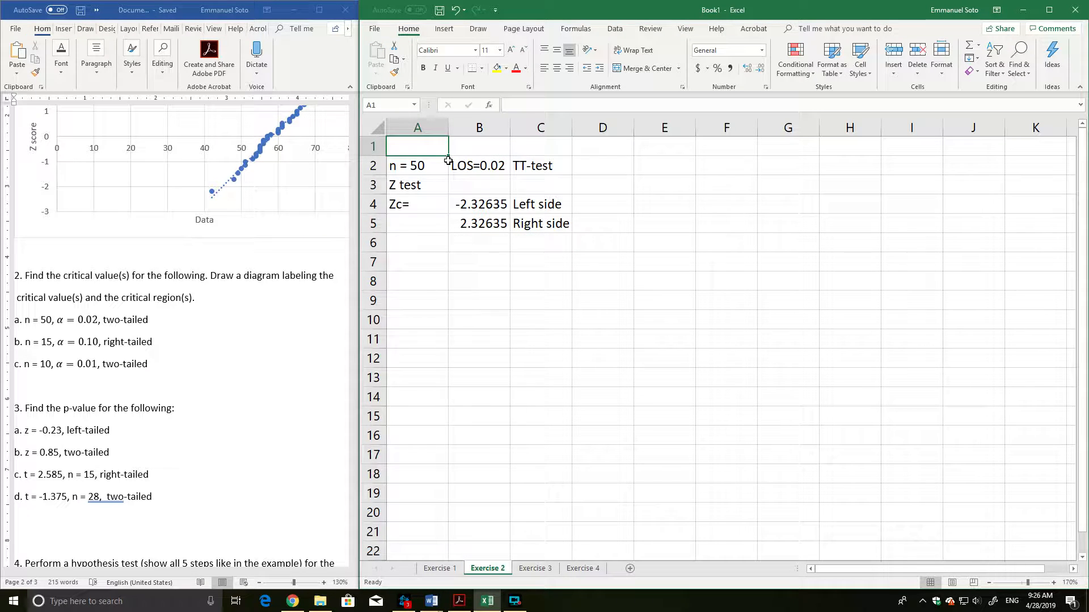
pyautogui.write('3')
pyautogui.press('BackSpace')
pyautogui.write('2a)')
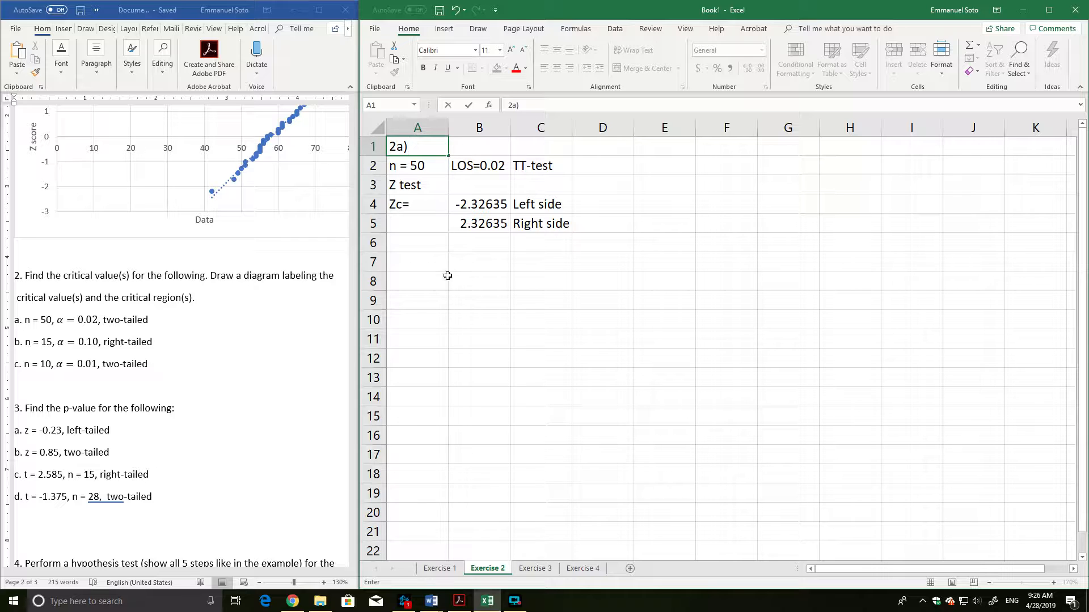
# Enter the heading "2b)" in cell A7 and "n = 15" in cell A8.
pyautogui.moveTo(420, 258); pyautogui.dragTo(419, 247)
pyautogui.click(420, 256)
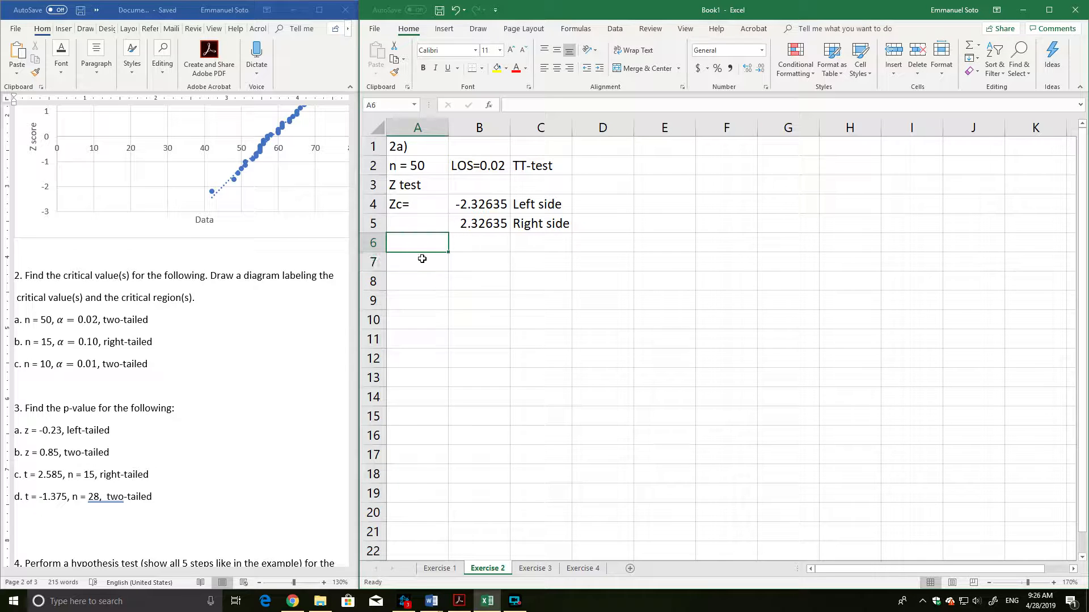
pyautogui.write('2b)')
pyautogui.press('Return')
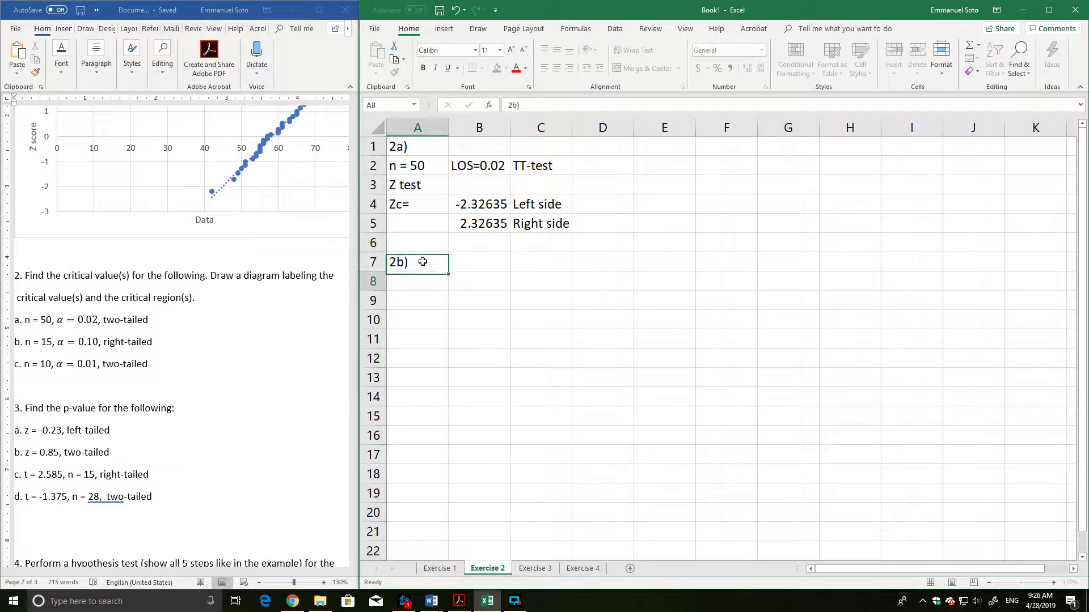
pyautogui.write('n = 15')
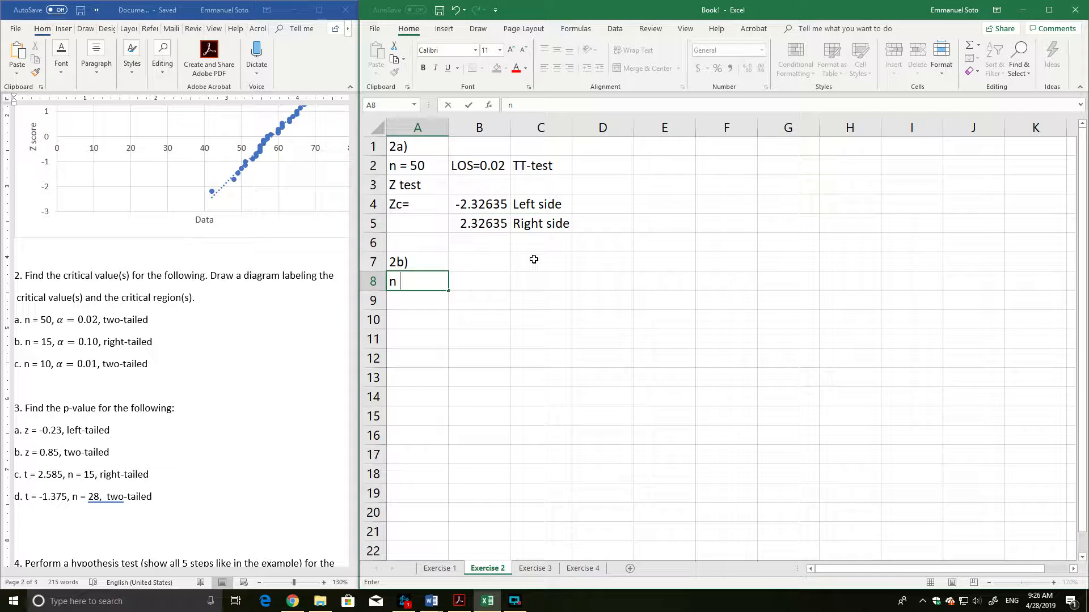
pyautogui.press('Tab')
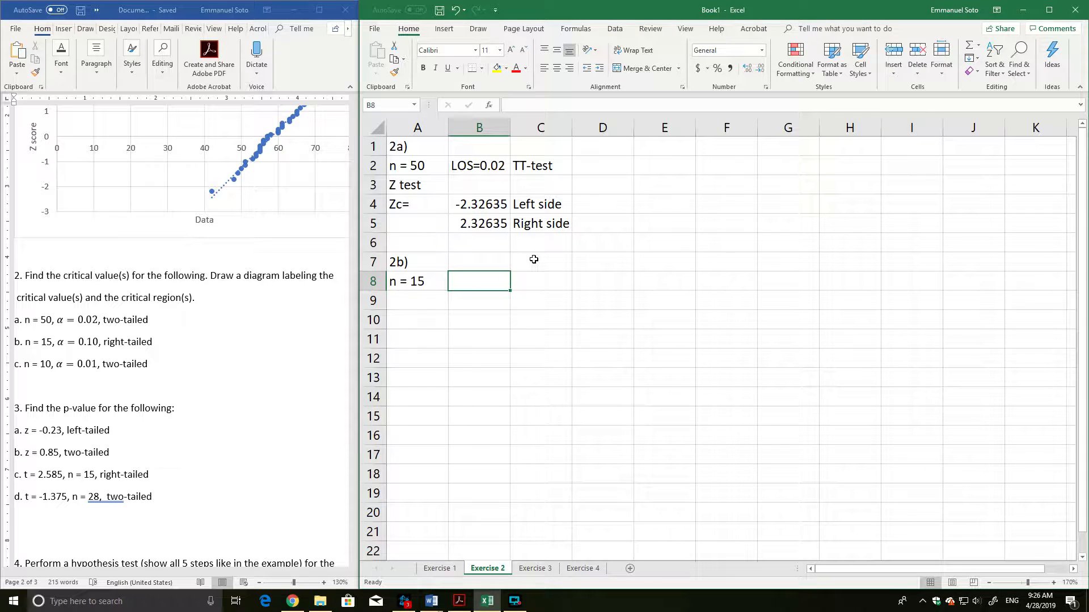
# Enter "LOS=0.10" in cell B8 and "RT-test" in cell C8.
pyautogui.write('LOS=0.10')
pyautogui.press('Tab')
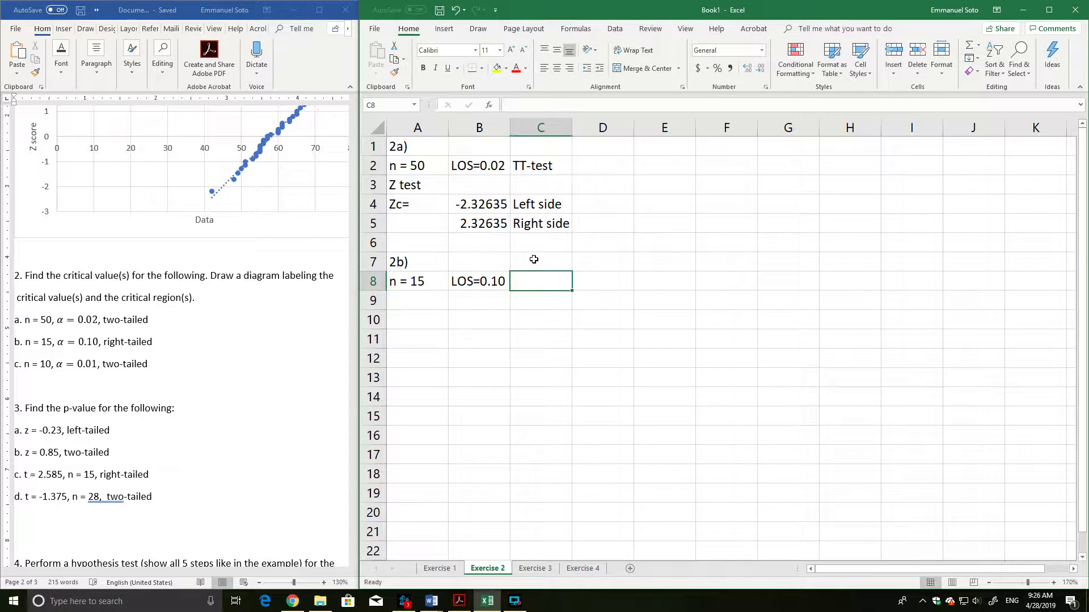
pyautogui.write('RT-T')
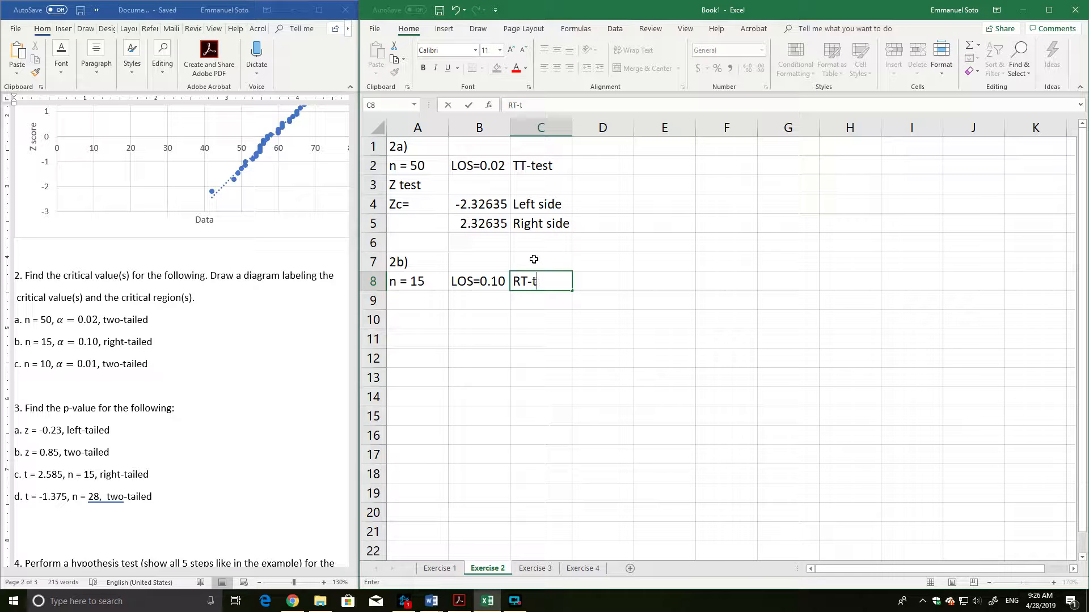
pyautogui.press('BackSpace')
pyautogui.write('test')
pyautogui.press('Return')
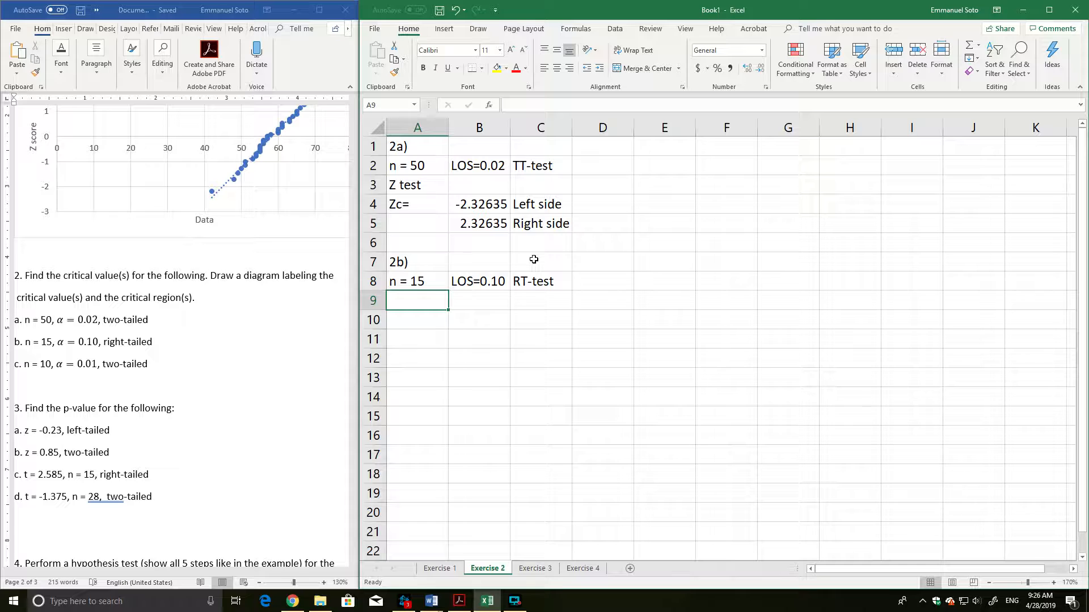
# Enter the label "T test" in cell A9 and the label "tc=" in cell A10.
pyautogui.write('T test')
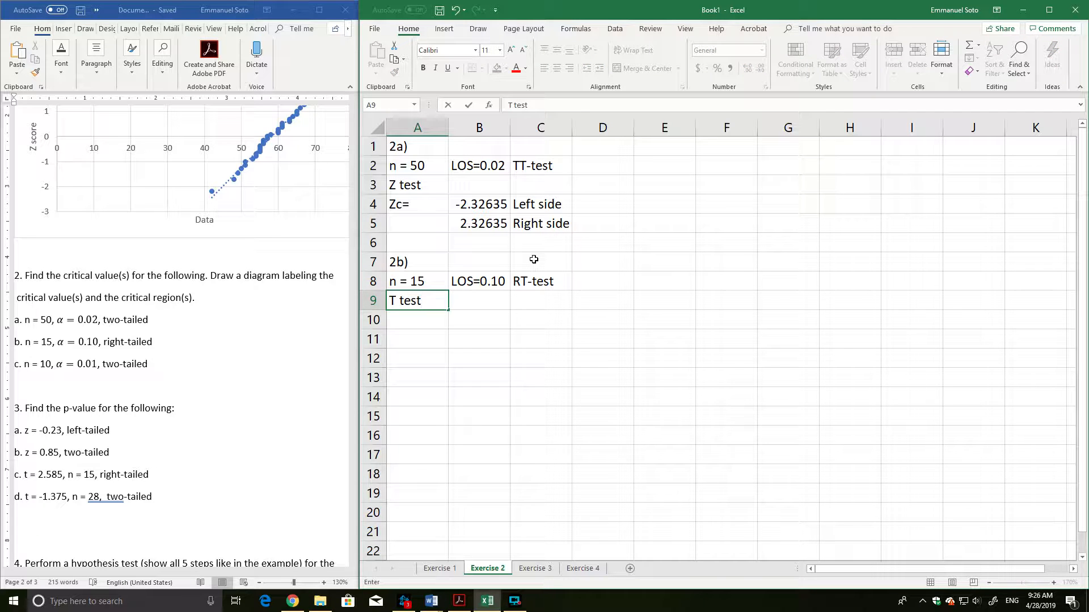
pyautogui.press('Return')
pyautogui.write('tc=')
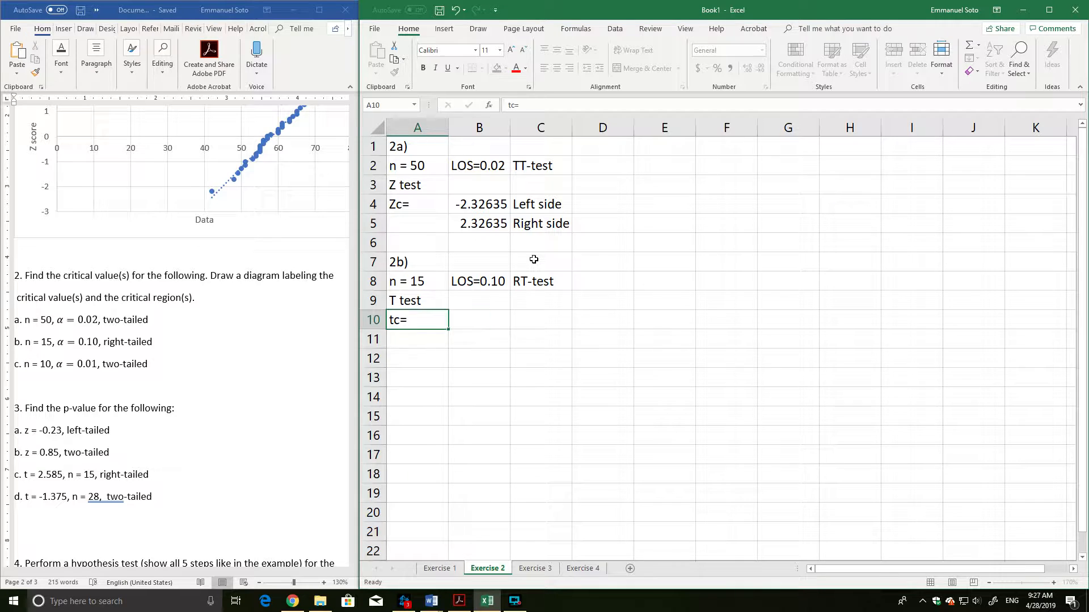
pyautogui.press('Right')
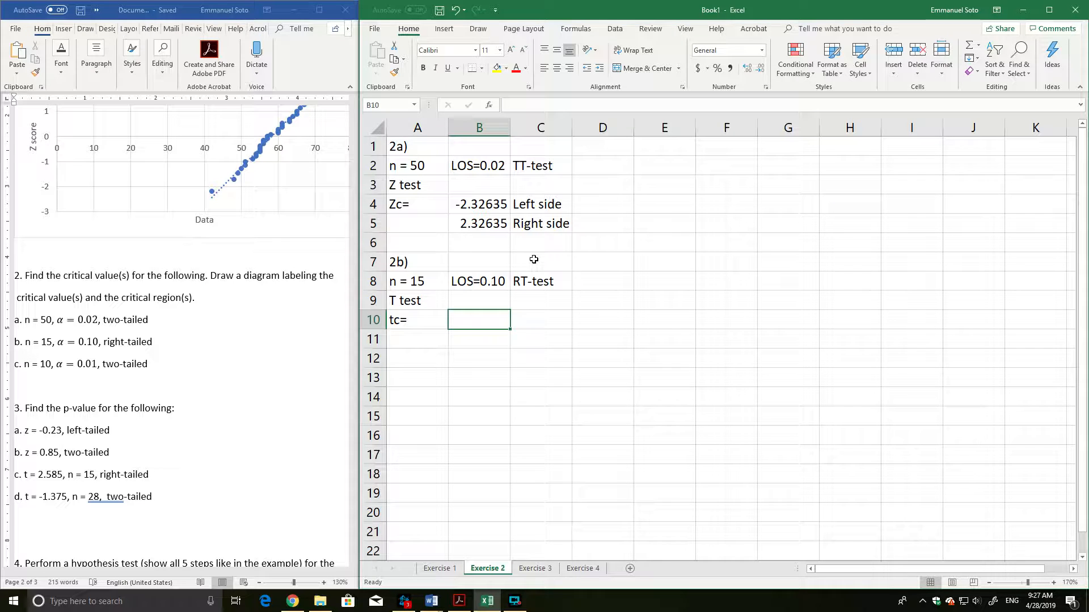
pyautogui.write('=')
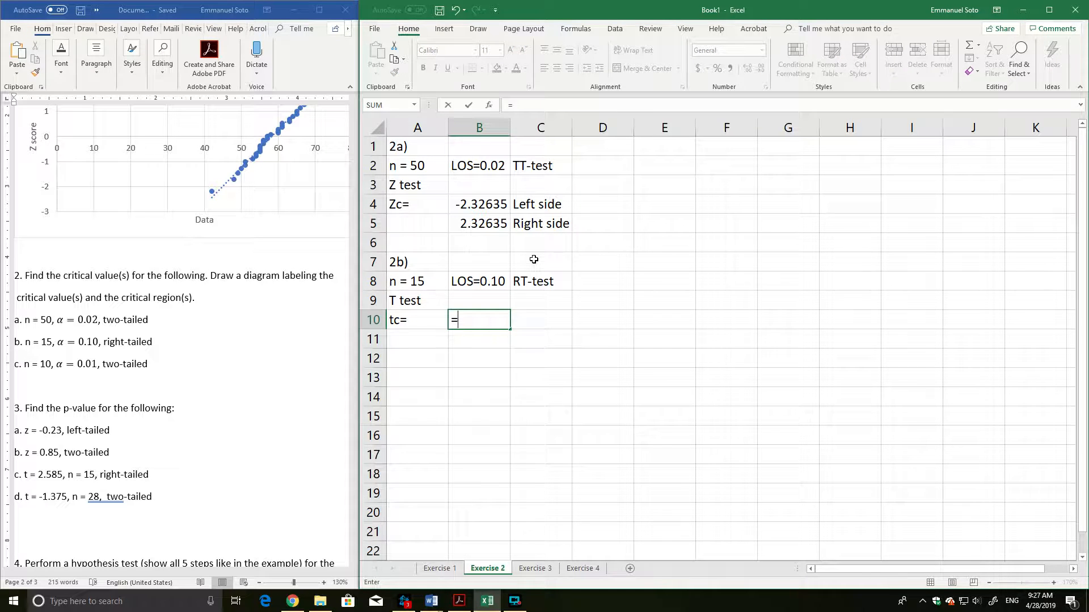
pyautogui.press('BackSpace')
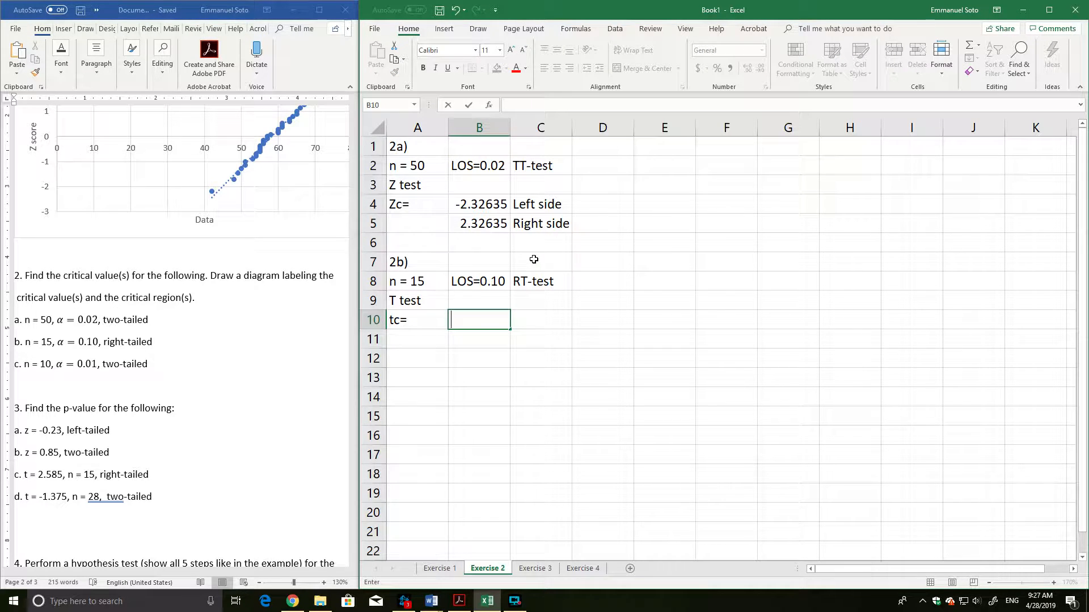
pyautogui.write('=t.inv')
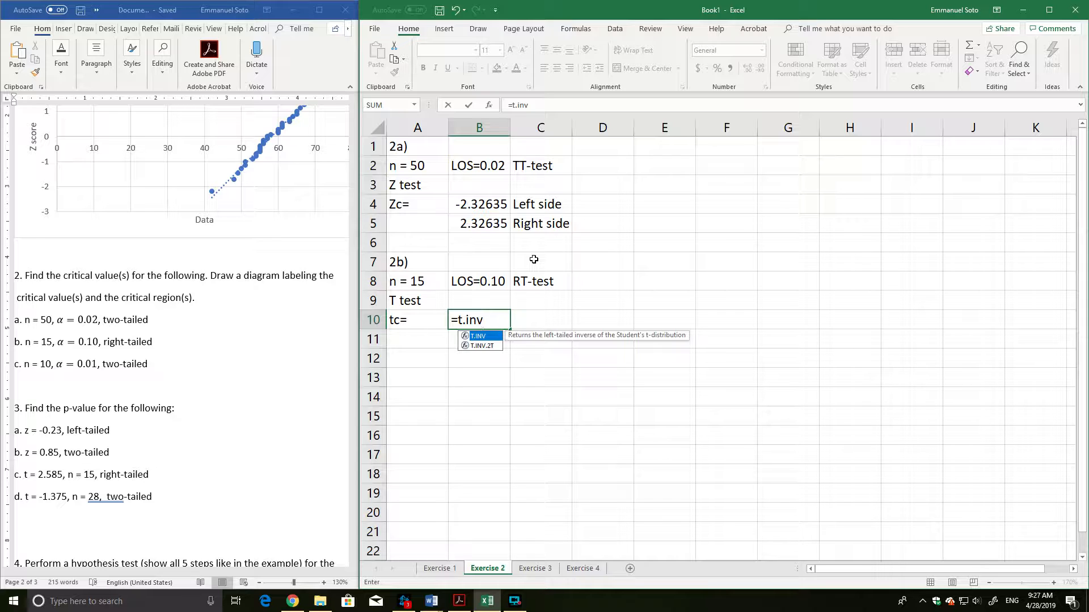
pyautogui.press('BackSpace')
pyautogui.press('BackSpace')
pyautogui.press('BackSpace')
pyautogui.press('BackSpace')
pyautogui.press('BackSpace')
pyautogui.press('BackSpace')
pyautogui.click(506, 381)
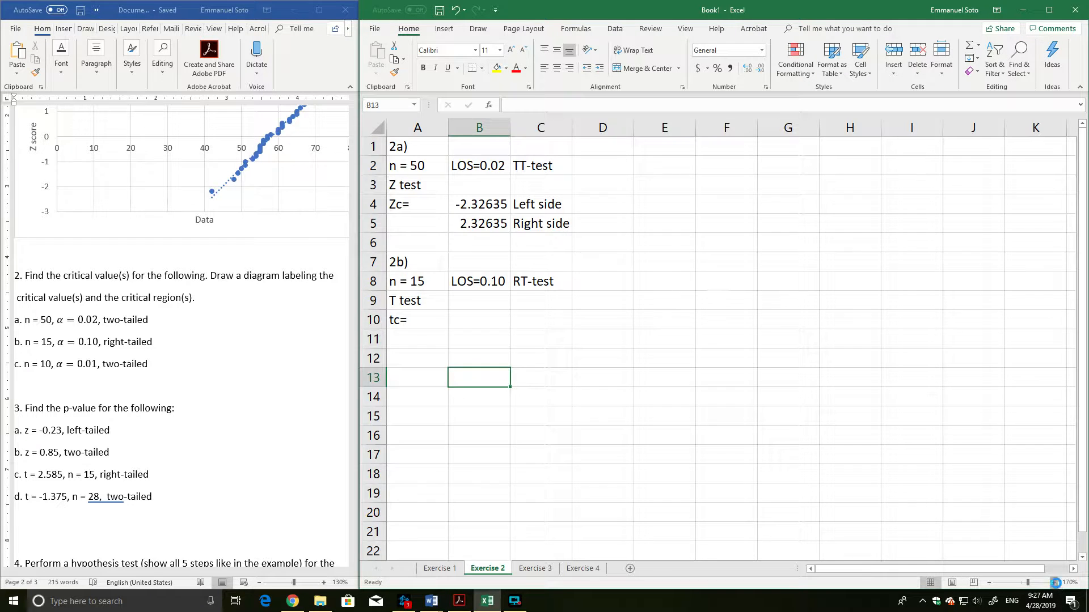
# Begin a T.INV formula in cell B10 for the 2b critical value.
pyautogui.click(1053, 582)
pyautogui.click(1054, 582)
pyautogui.click(1054, 583)
pyautogui.click(1053, 582)
pyautogui.click(508, 365)
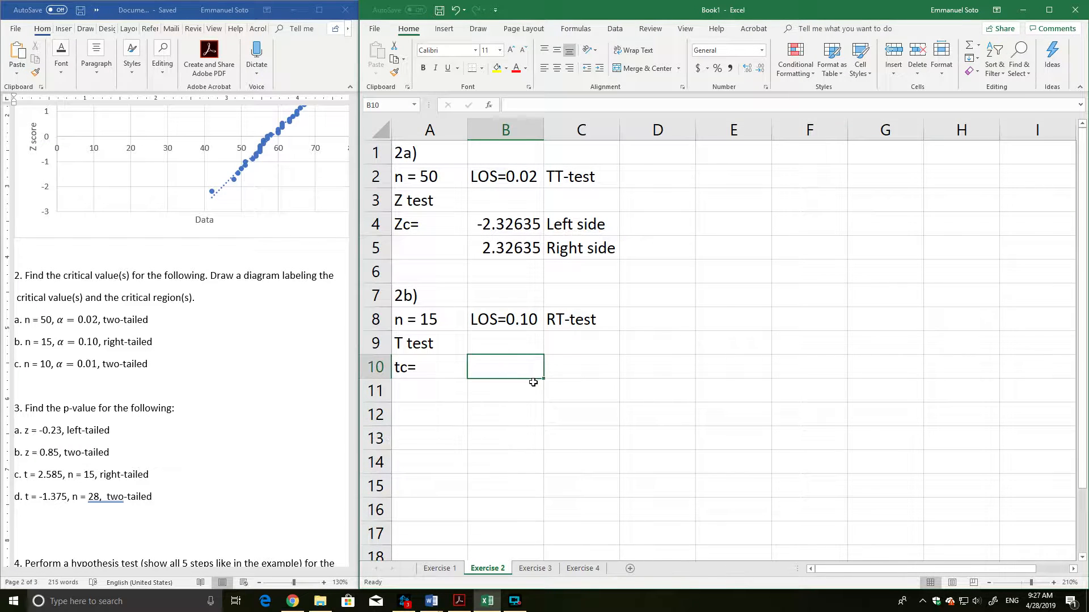
pyautogui.write('=t.inf')
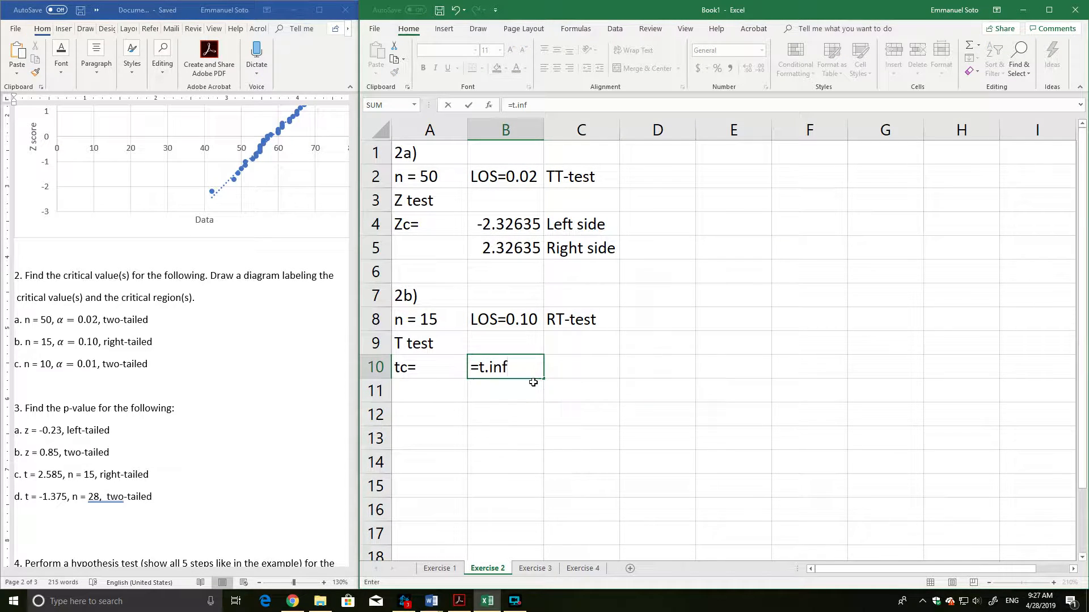
pyautogui.press('BackSpace')
pyautogui.write('v')
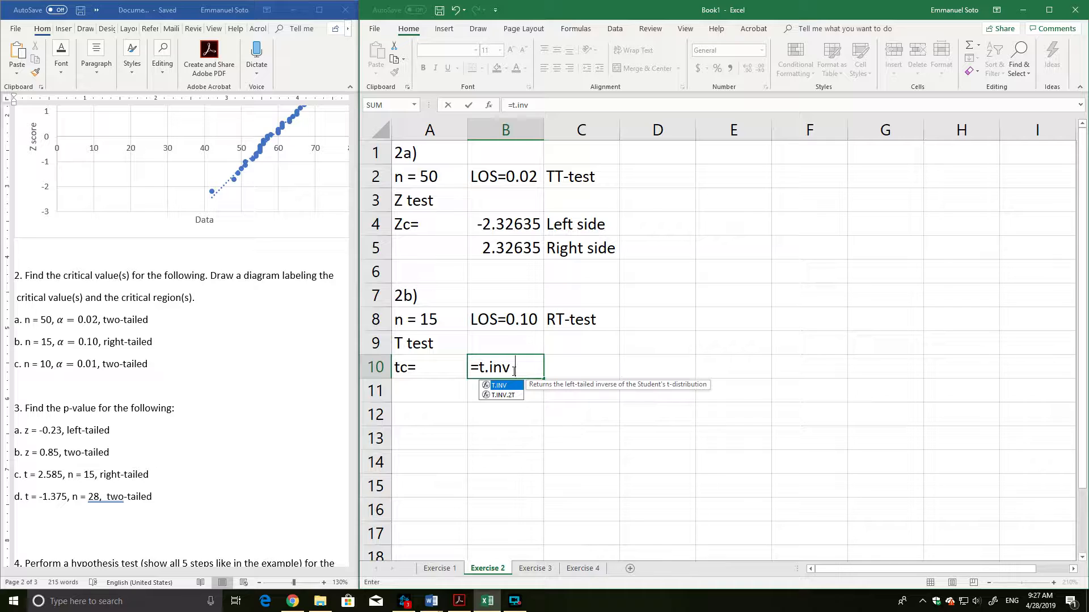
pyautogui.write('(')
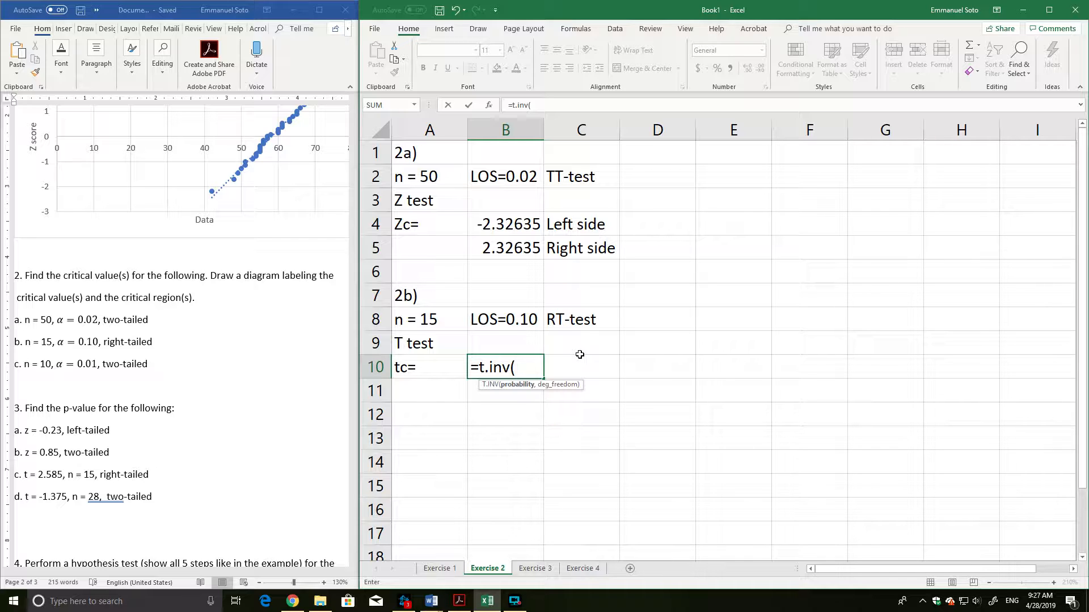
# Set the probability argument of the T.INV formula in B10 to 1-0.10.
pyautogui.write('1-0.10,')
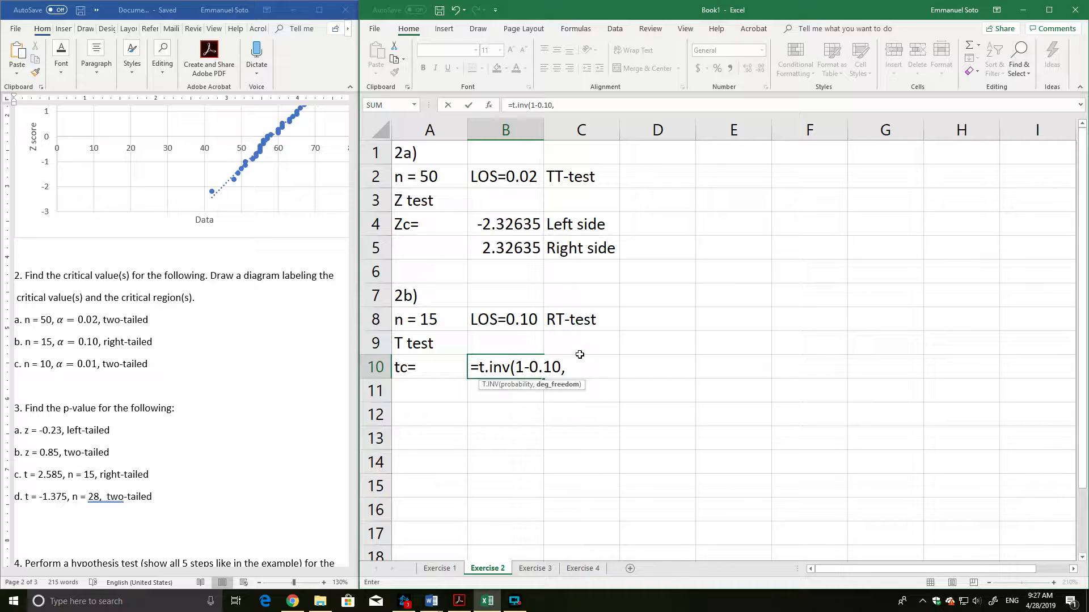
pyautogui.write('15-1)')
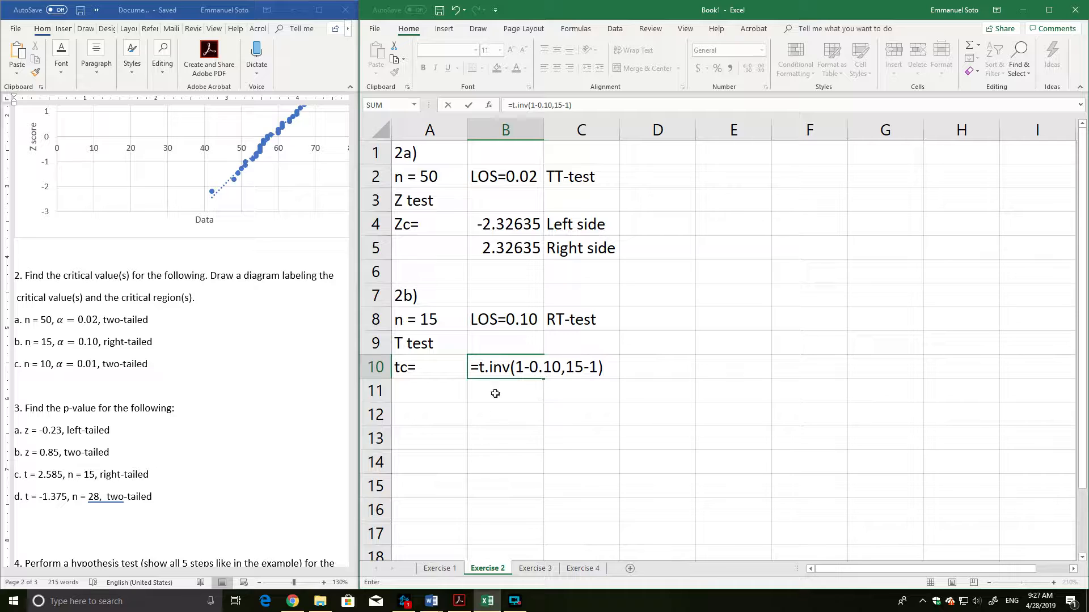
# Complete the B10 formula with 15-1 as the degrees of freedom and commit it.
pyautogui.moveTo(562, 369); pyautogui.dragTo(530, 373)
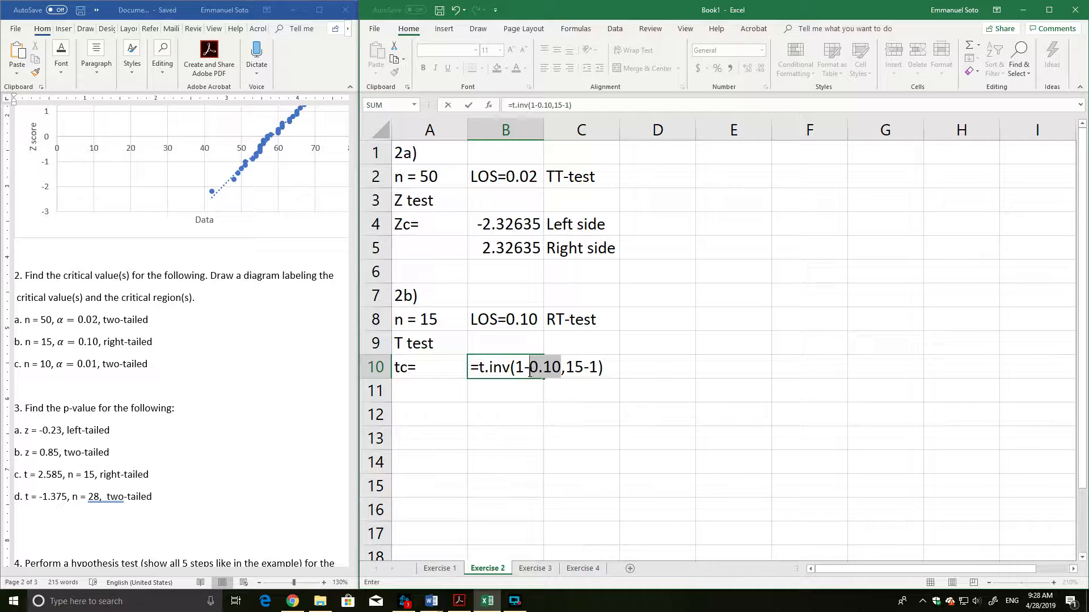
pyautogui.moveTo(529, 372); pyautogui.dragTo(515, 372)
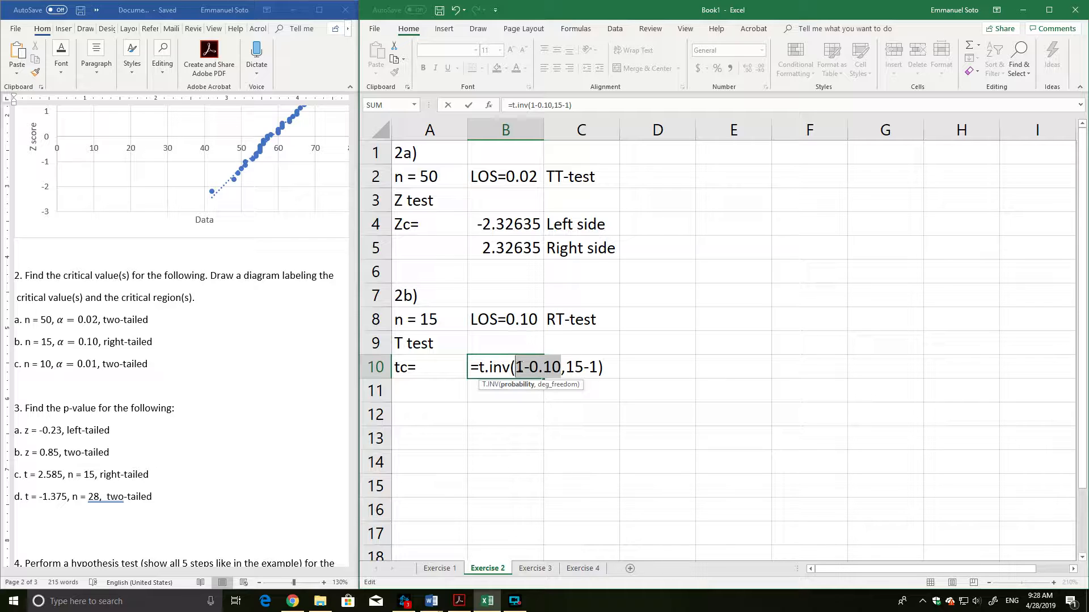
pyautogui.moveTo(561, 367); pyautogui.dragTo(545, 368)
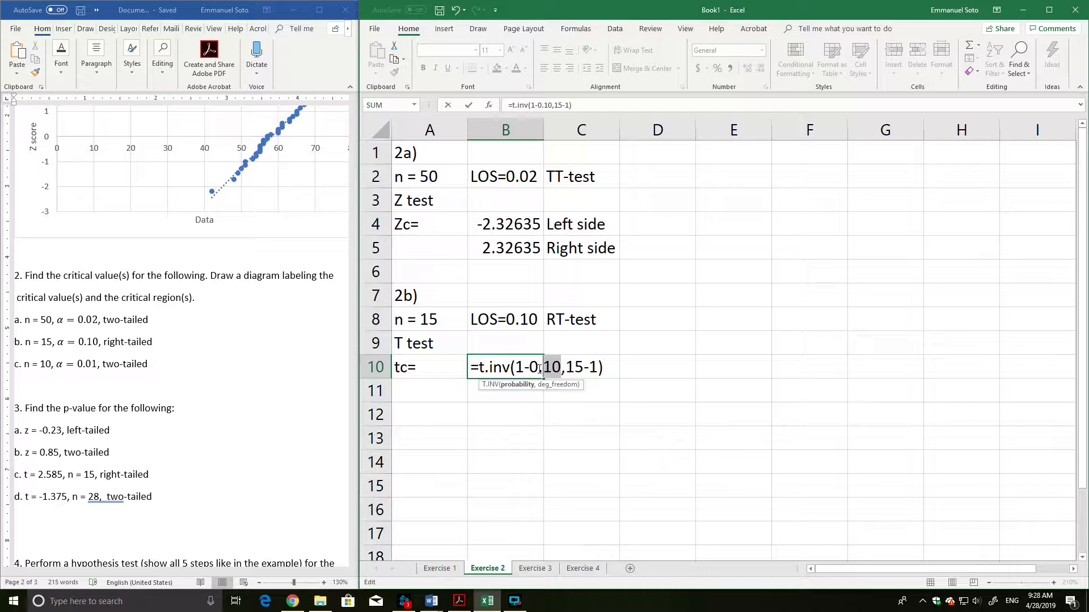
pyautogui.click(561, 367)
pyautogui.press('Return')
pyautogui.click(503, 369)
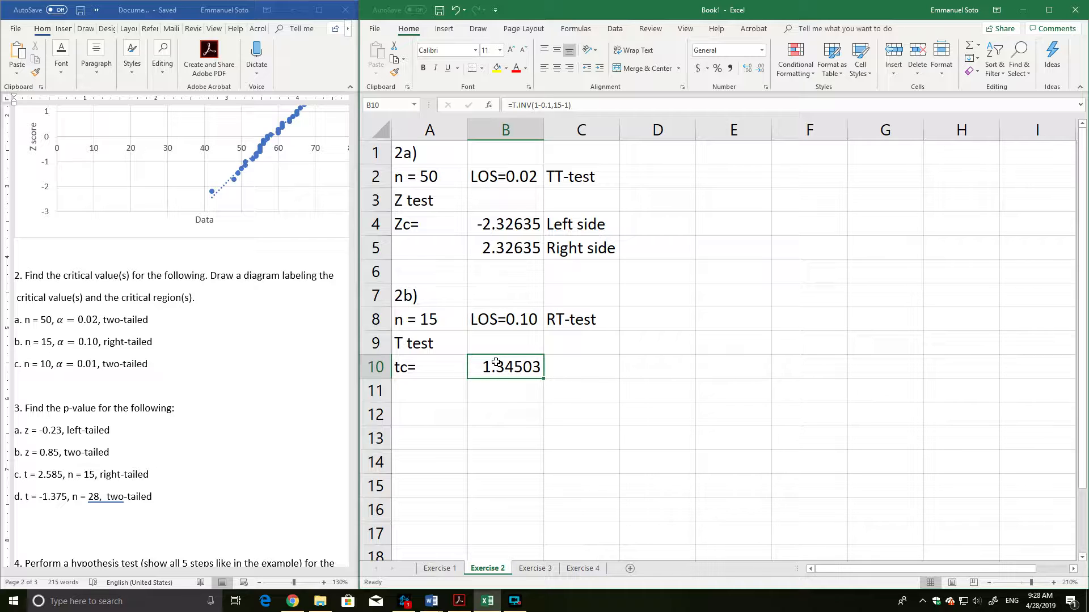
# Enter the heading "2c)" in cell A12 and "n = 10" in cell A13.
pyautogui.click(428, 419)
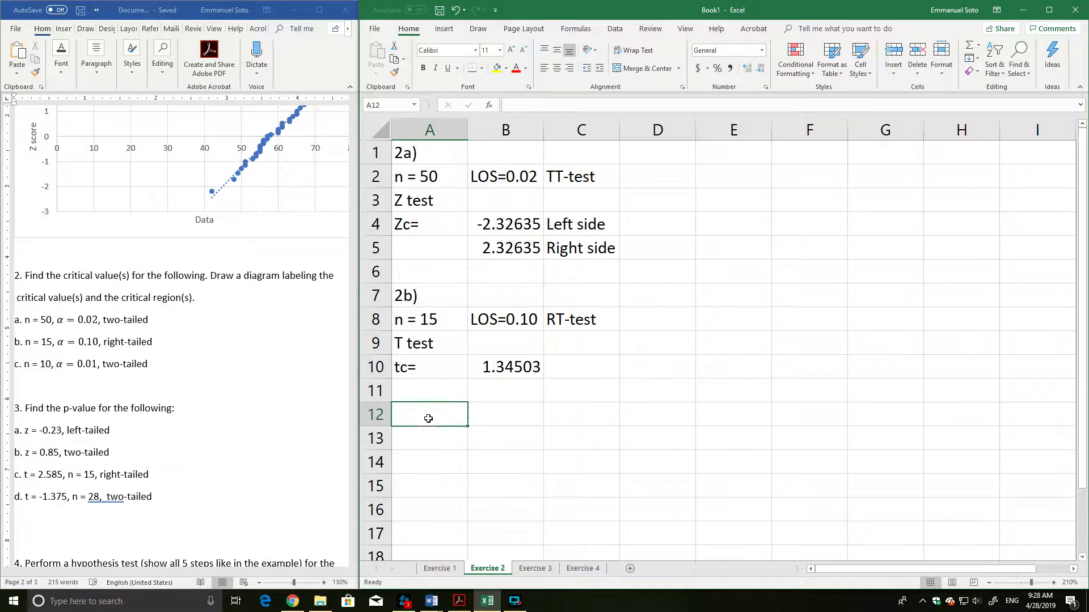
pyautogui.write('2c)')
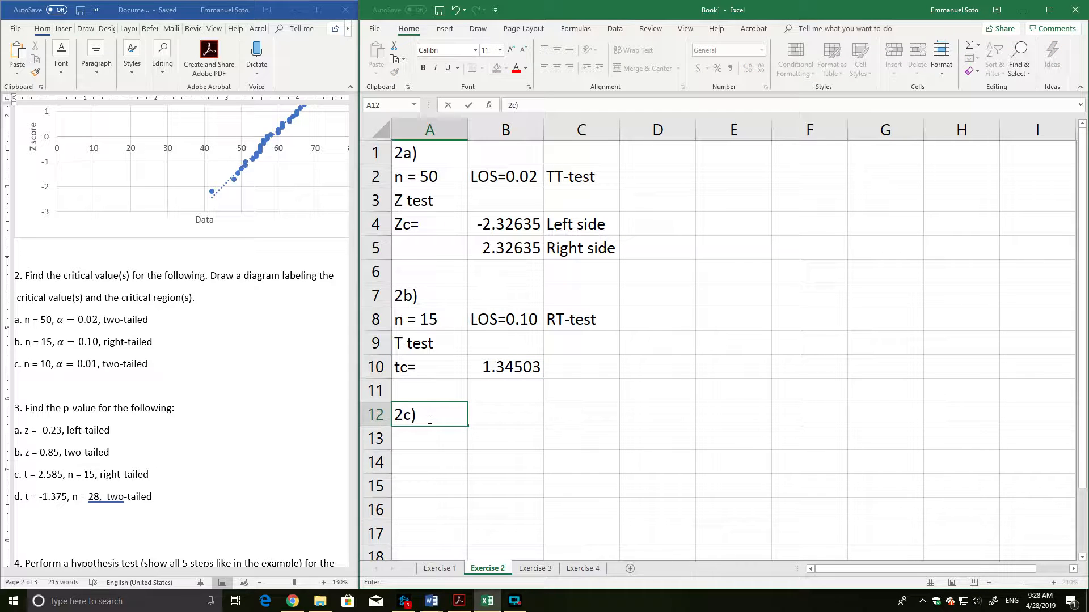
pyautogui.press('Tab')
pyautogui.write('\\')
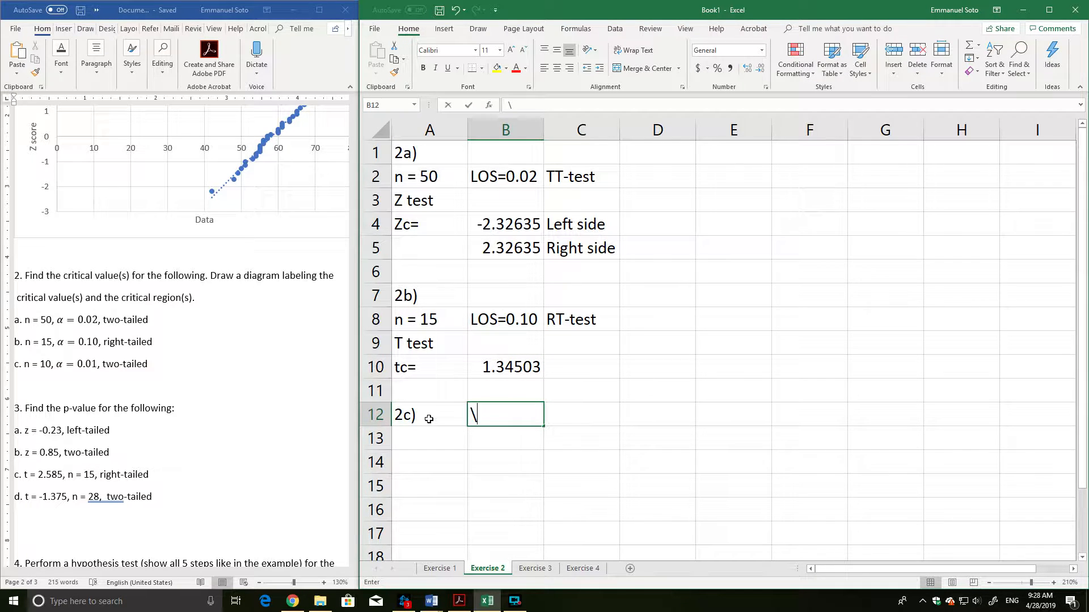
pyautogui.press('BackSpace')
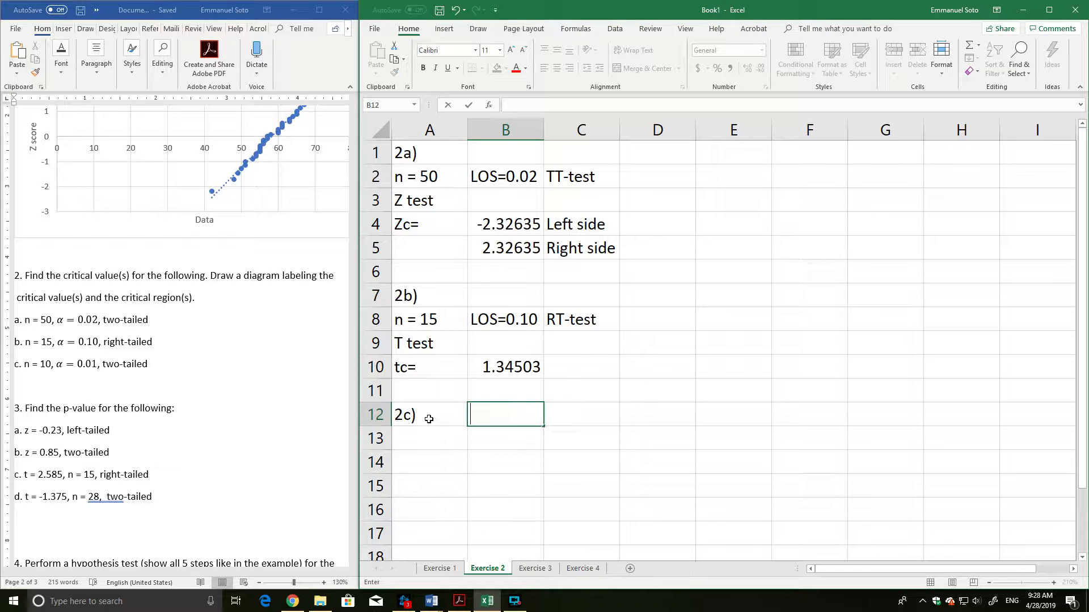
pyautogui.press('Return')
pyautogui.write('n = 10')
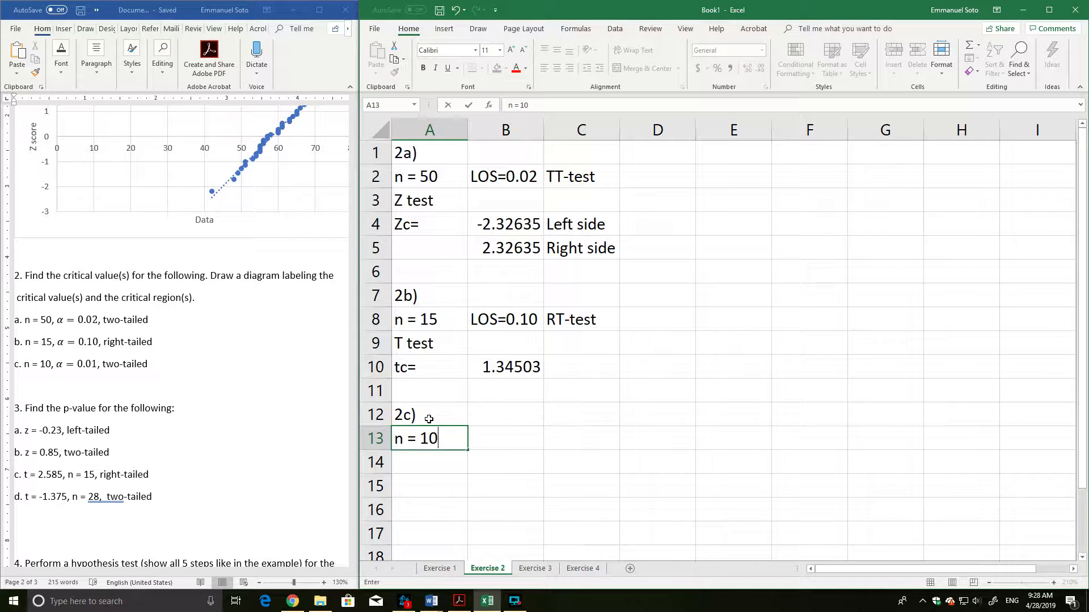
# Enter "LOS = 0.01" in cell B13 and "TT-test" in cell C13.
pyautogui.press('Tab')
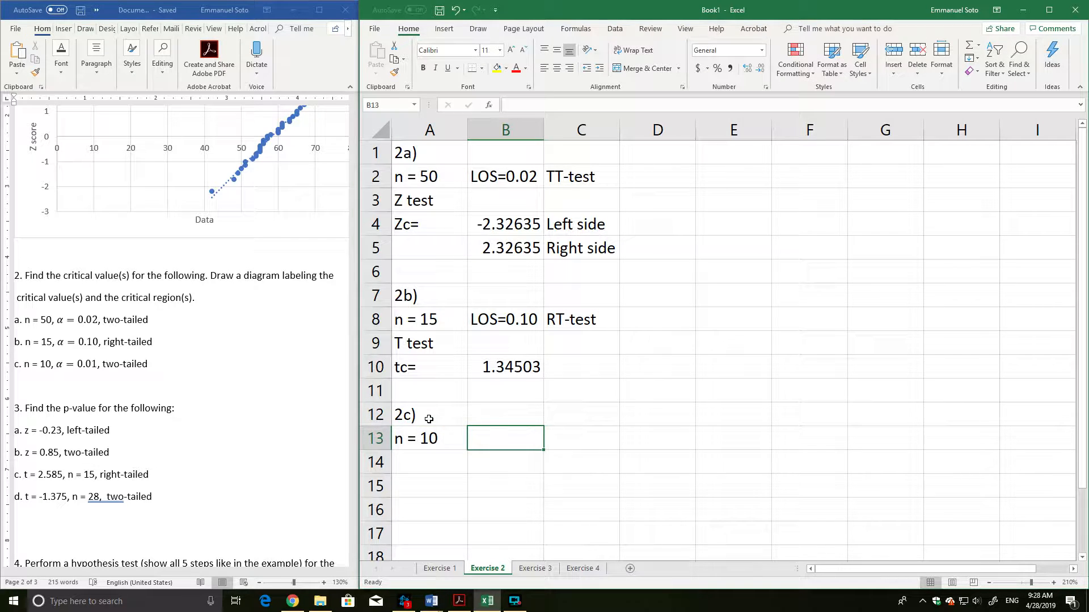
pyautogui.write('LOS = 0.01')
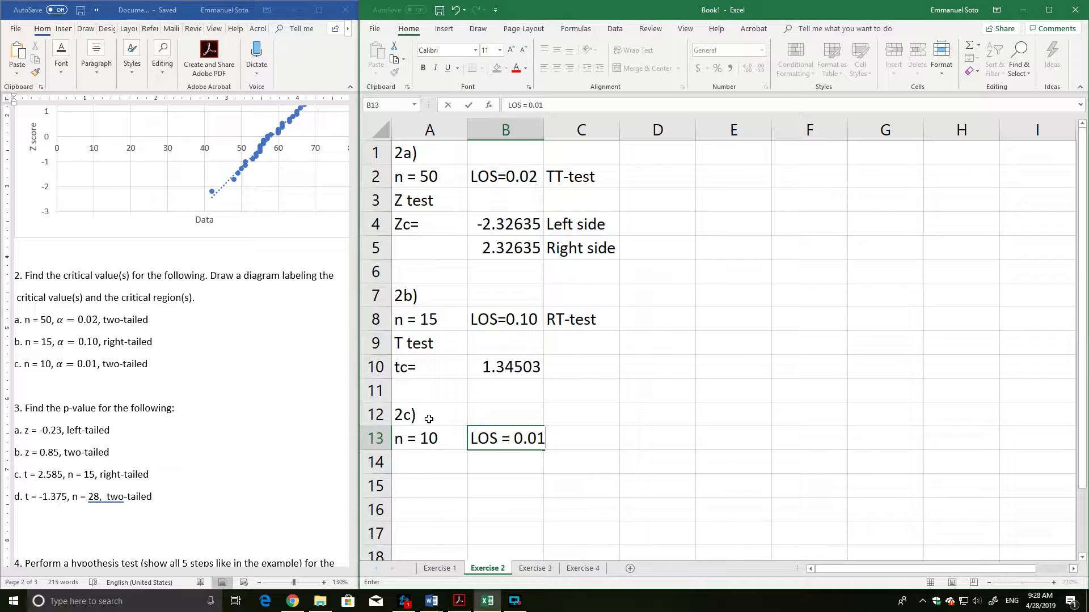
pyautogui.press('Tab')
pyautogui.write('TT-test')
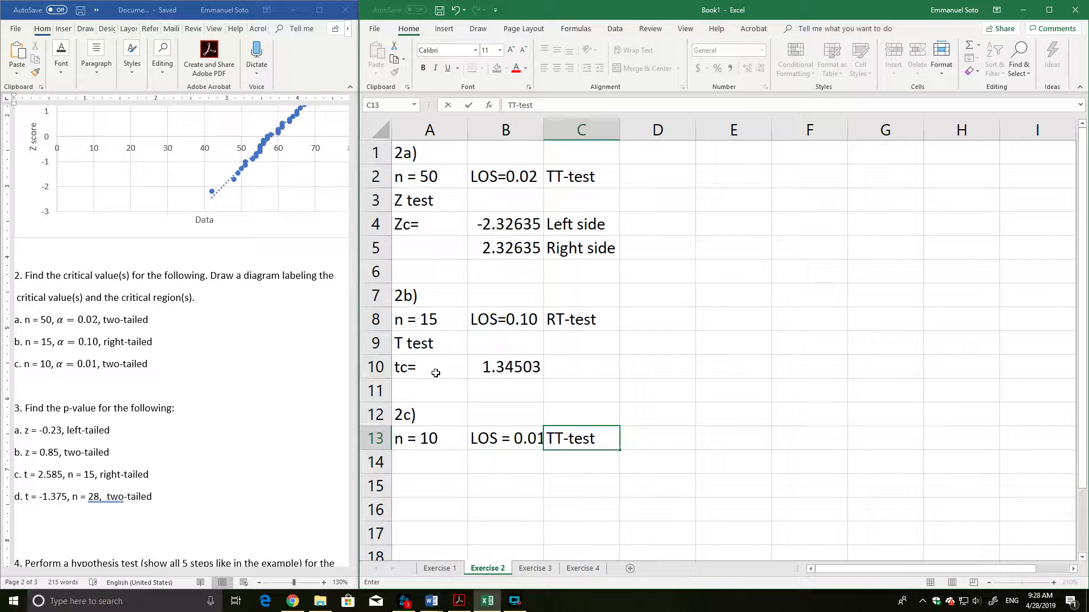
pyautogui.click(439, 455)
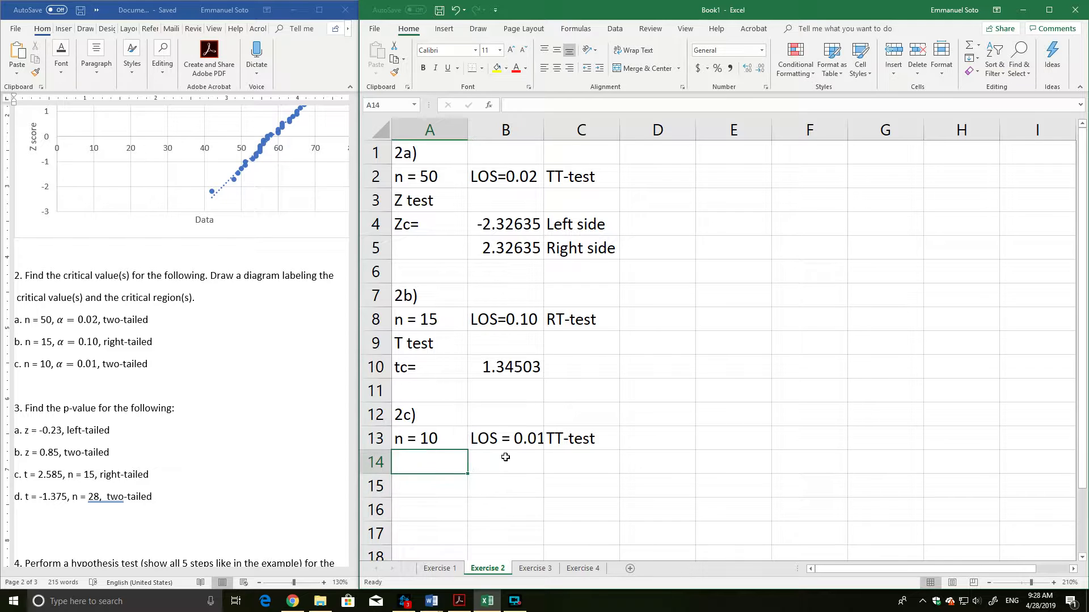
# Resize column B so it is just wide enough for the "LOS = 0.01" entry.
pyautogui.scroll(-1, 553, 455)
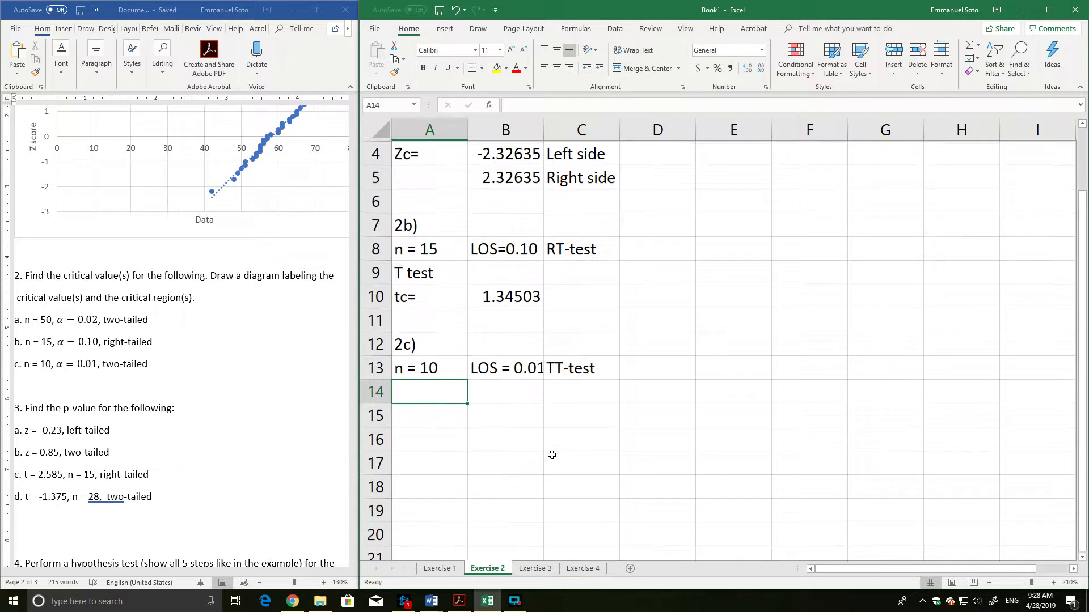
pyautogui.doubleClick(543, 129)
pyautogui.moveTo(579, 124); pyautogui.dragTo(549, 131)
pyautogui.click(502, 405)
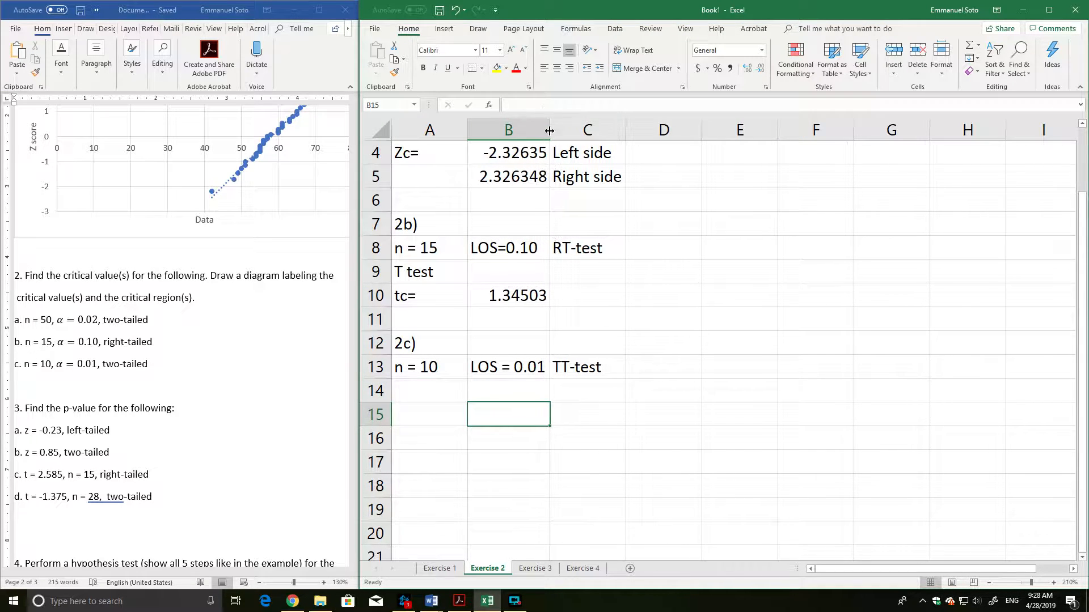
# Enter the label "T test" in cell A14 and the label "tc" in cell A15.
pyautogui.click(438, 387)
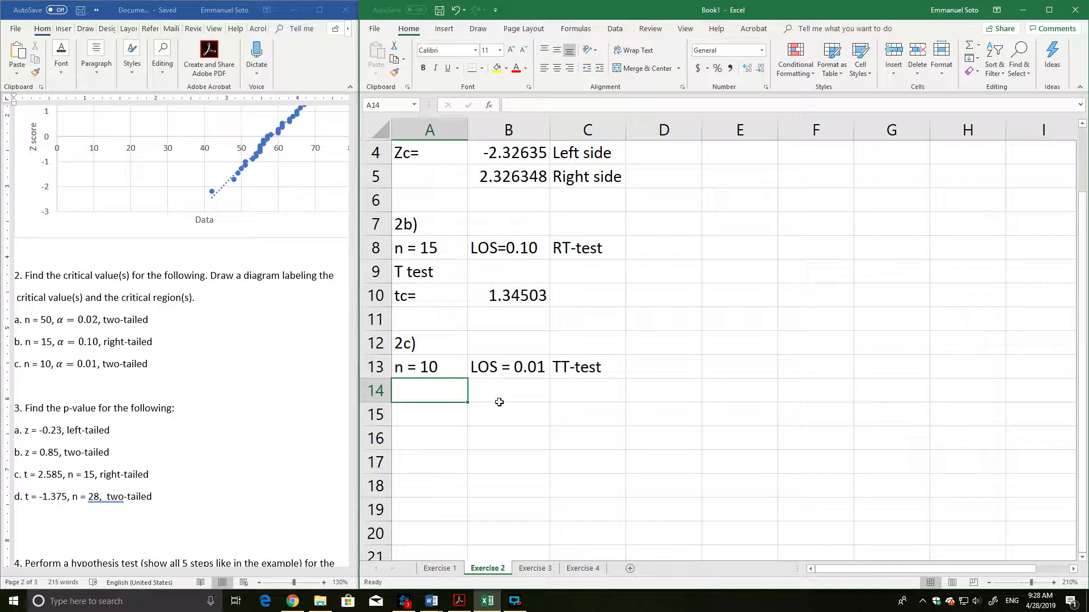
pyautogui.write('T test')
pyautogui.press('Return')
pyautogui.write('t')
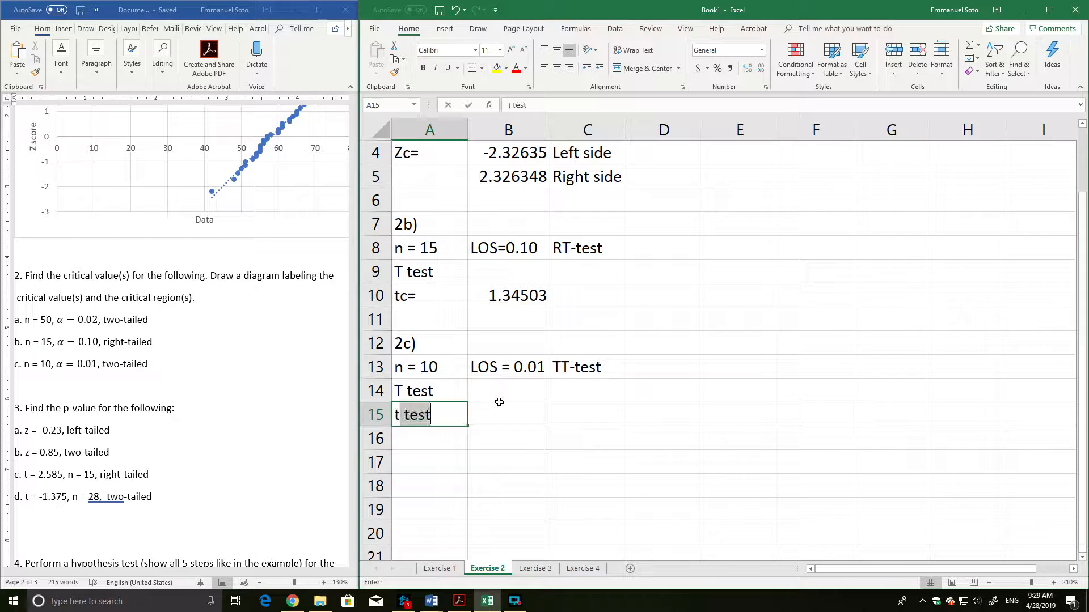
pyautogui.press('BackSpace')
pyautogui.write('t')
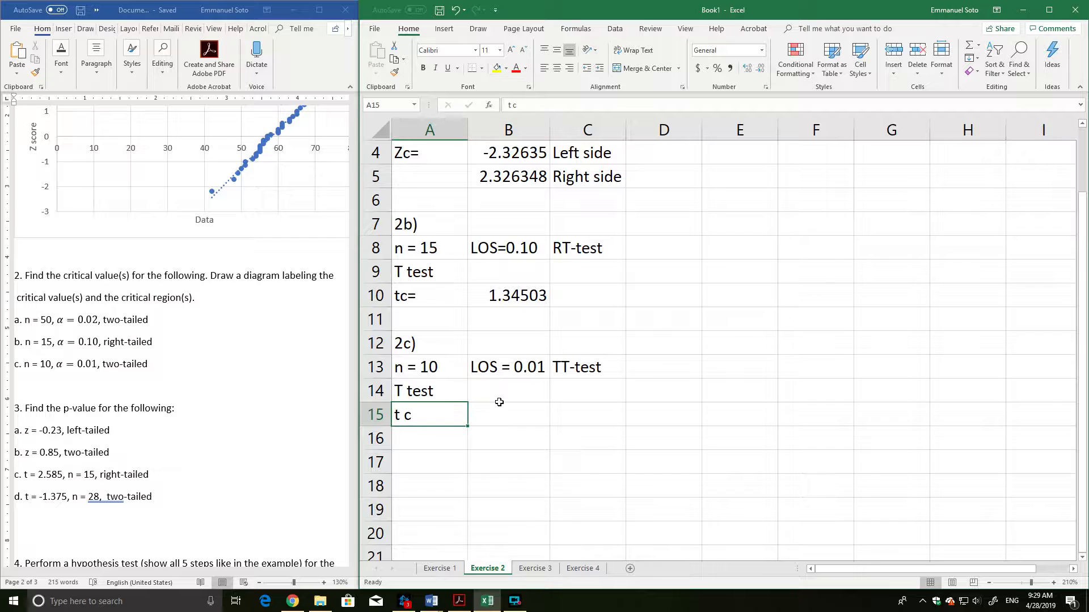
pyautogui.write('c')
pyautogui.press('Tab')
# Compute the two-tailed critical value for 2c in cell B15 with the formula =T.INV.2T(0.01,10-1).
pyautogui.write('=')
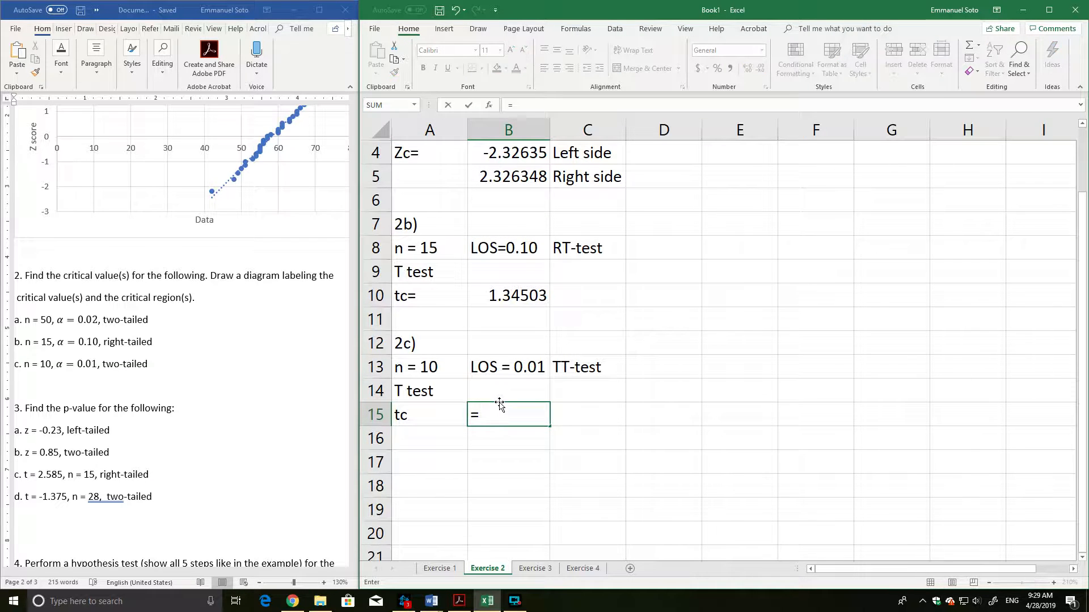
pyautogui.write('t.inv.2')
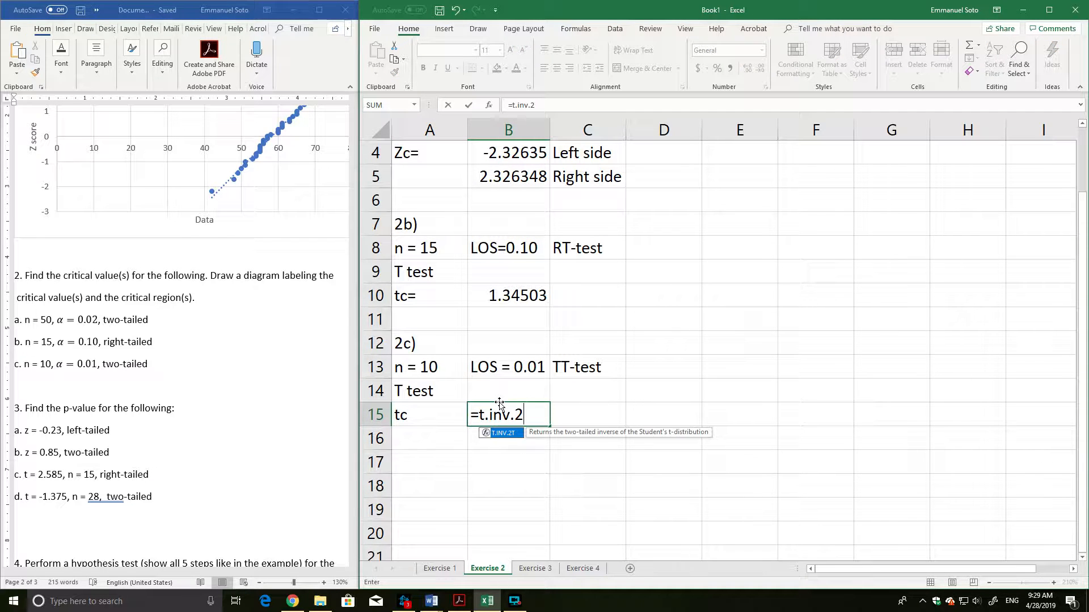
pyautogui.write('T(')
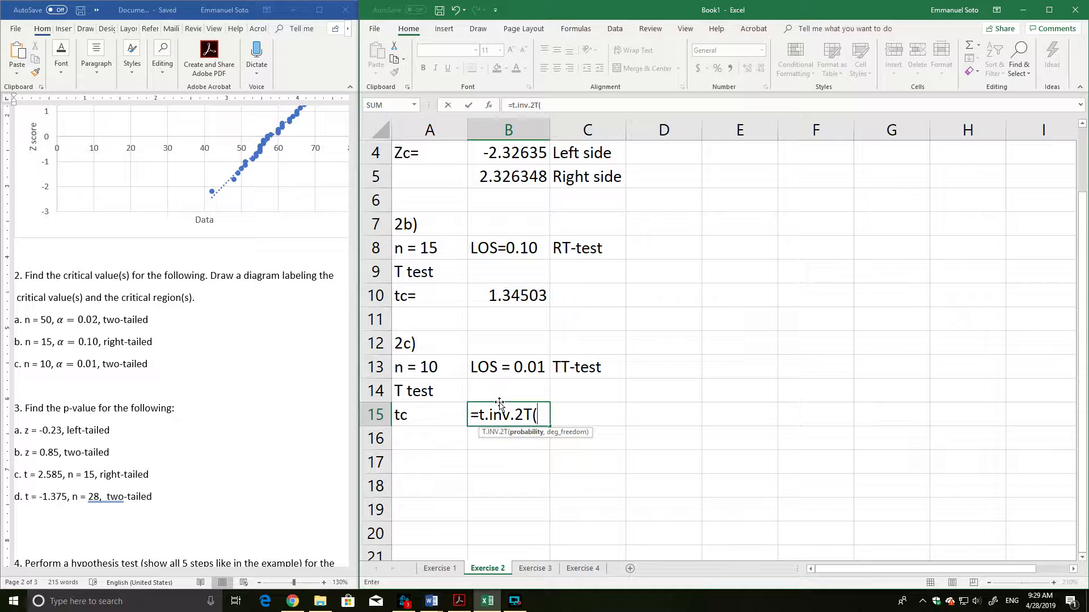
pyautogui.write('0.01,')
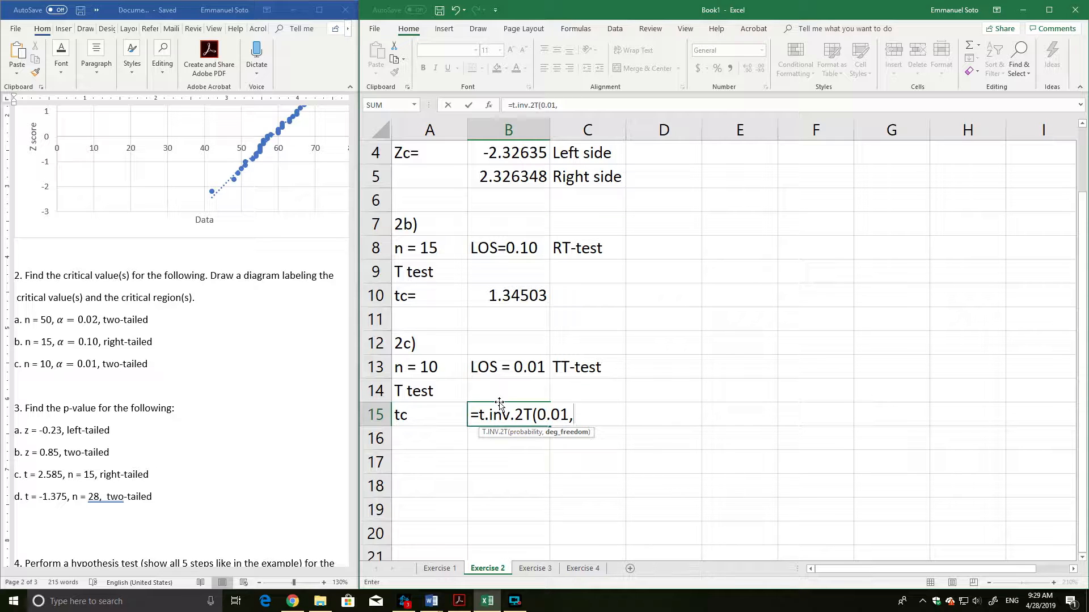
pyautogui.write('10-1)')
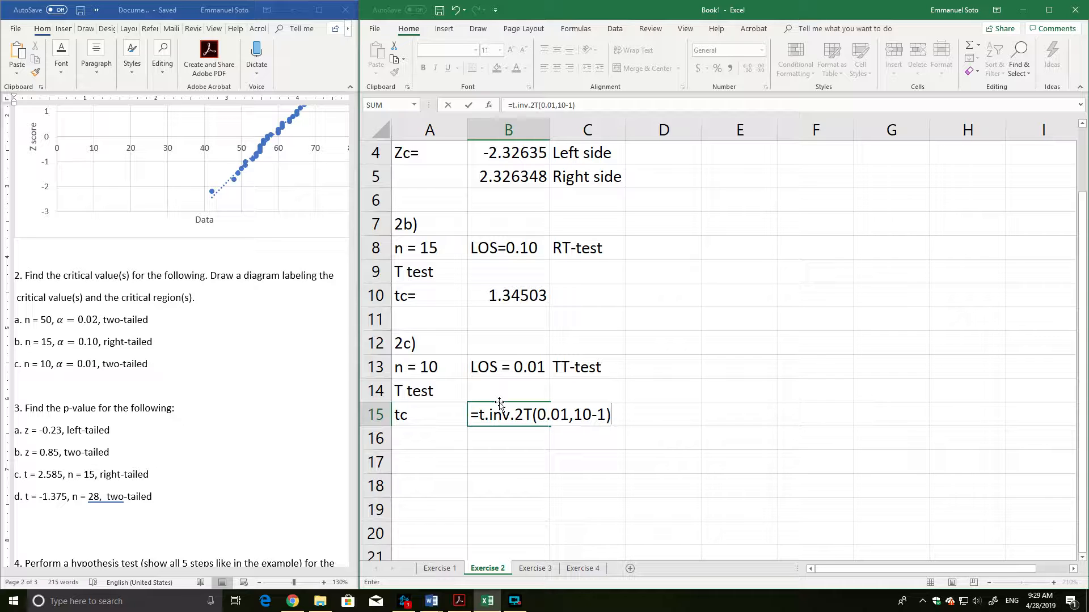
pyautogui.press('Return')
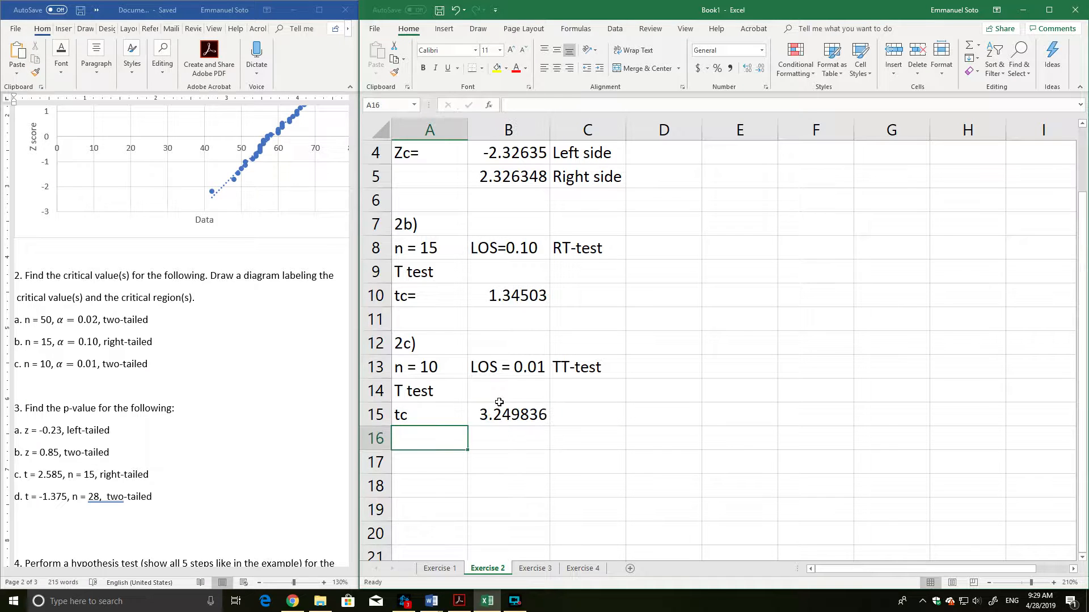
pyautogui.click(507, 411)
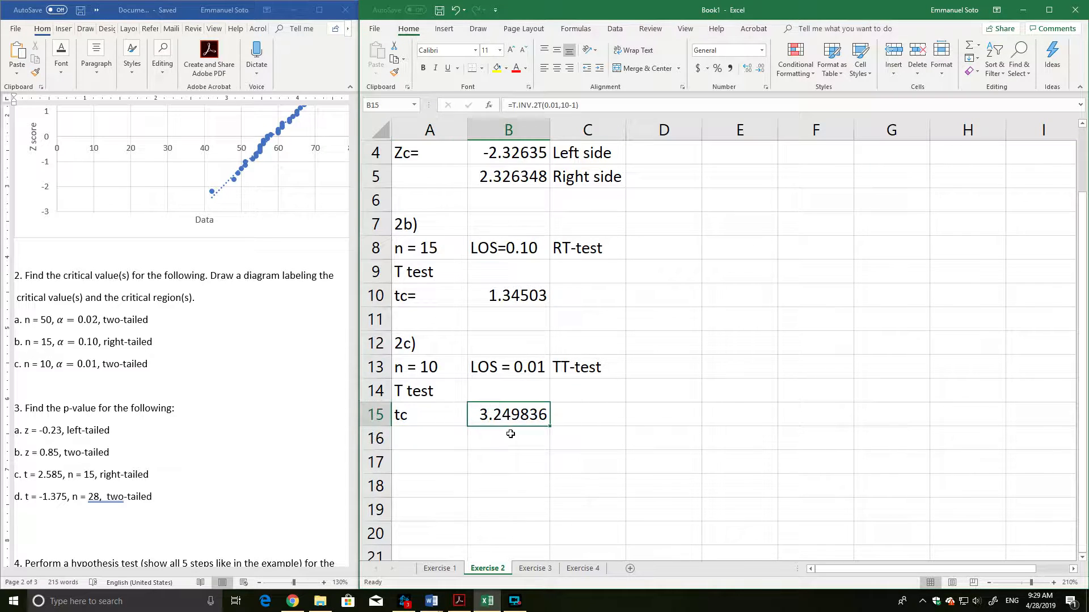
# Begin a T.INV formula in cell B16 for the second 2c critical value.
pyautogui.click(509, 434)
pyautogui.write('=t.inv(0.01/')
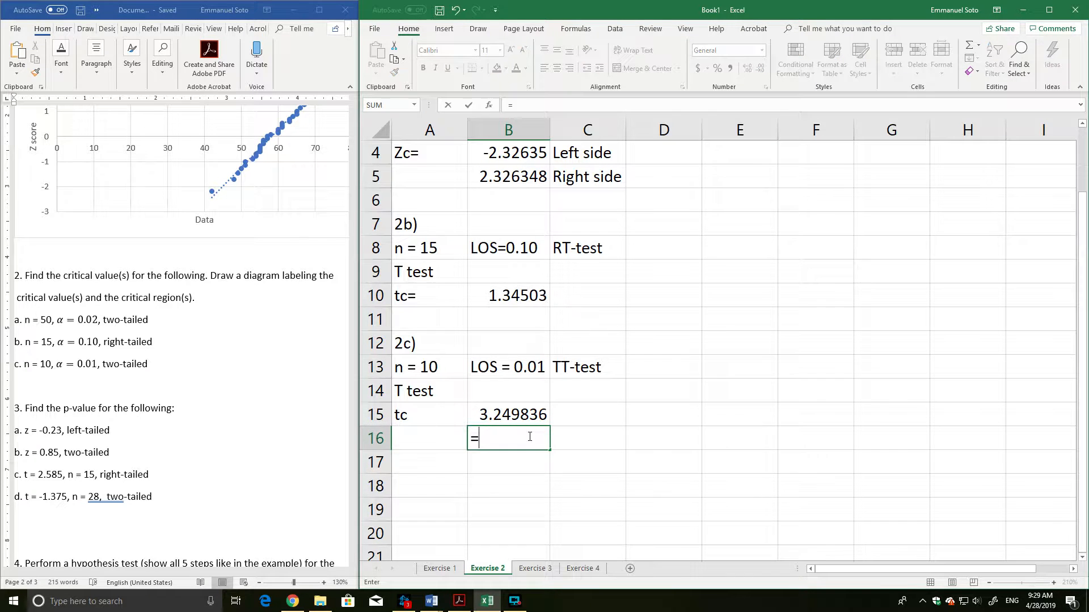
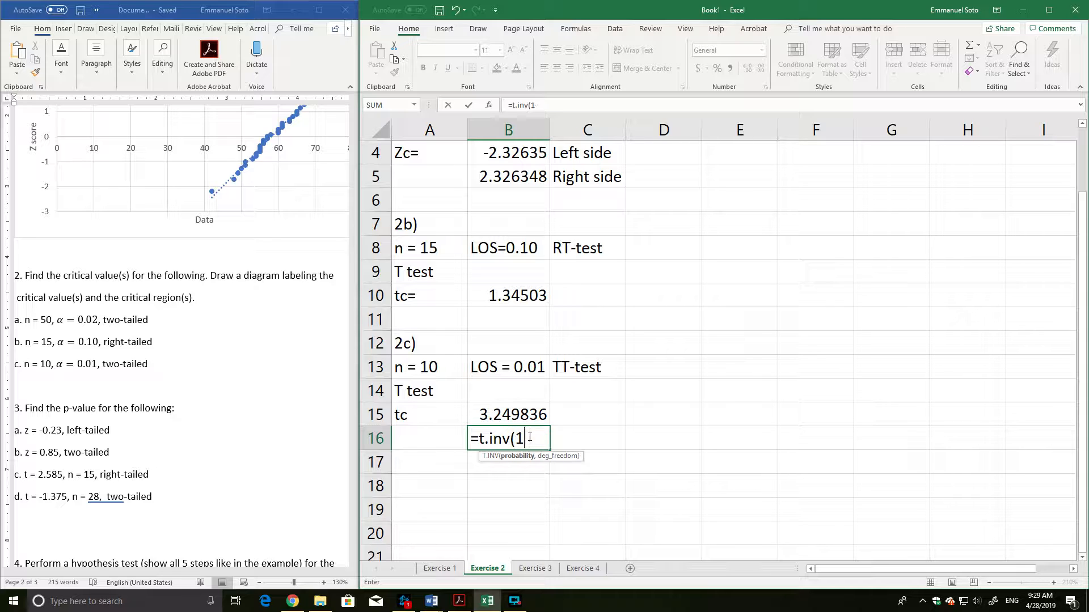
# Compute the lower critical value for 2c in cell B16 with the formula =T.INV(0.01/2,10-1).
pyautogui.write('-')
pyautogui.write('0.01')
pyautogui.press('BackSpace')
pyautogui.press('BackSpace')
pyautogui.write('01/2,10-1)')
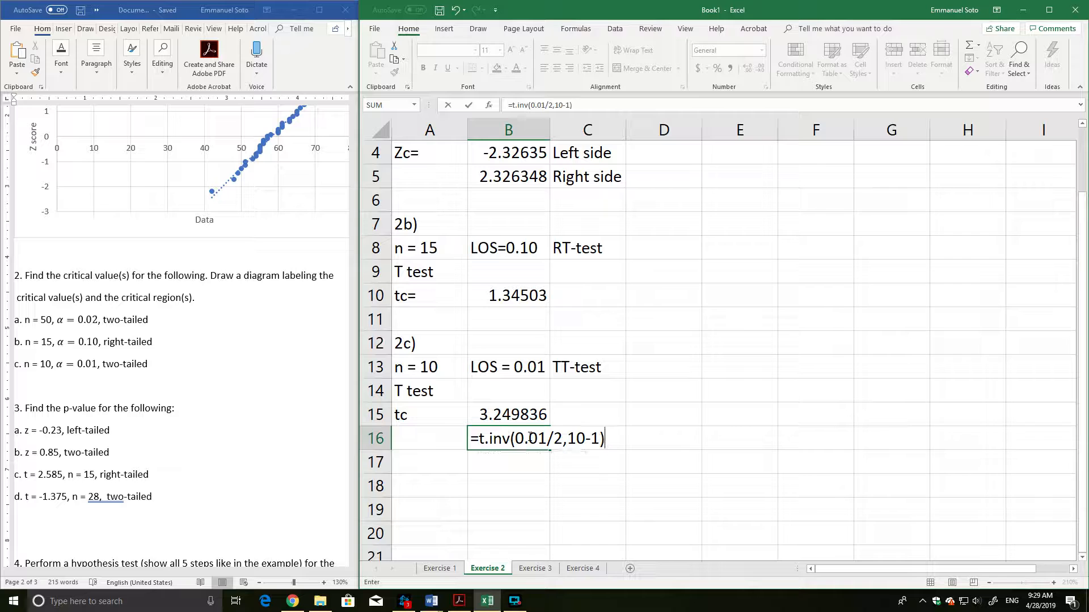
pyautogui.press('Return')
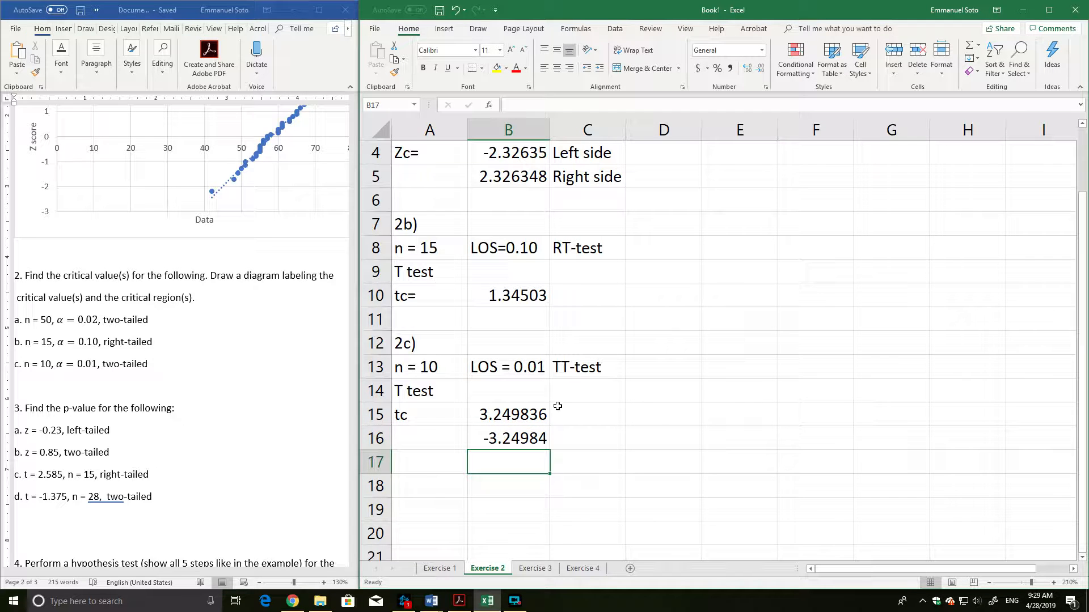
# Compute the upper critical value for 2c in cell B17 with the formula =T.INV(1-0.01/2,10-1).
pyautogui.click(525, 435)
pyautogui.click(520, 464)
pyautogui.write('=')
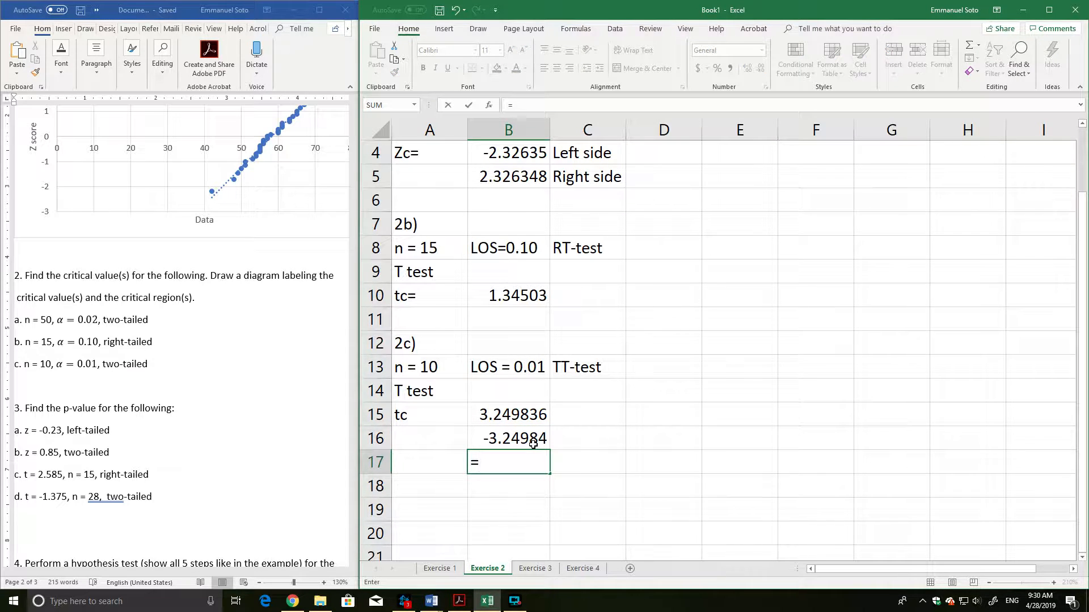
pyautogui.write('t.inv(')
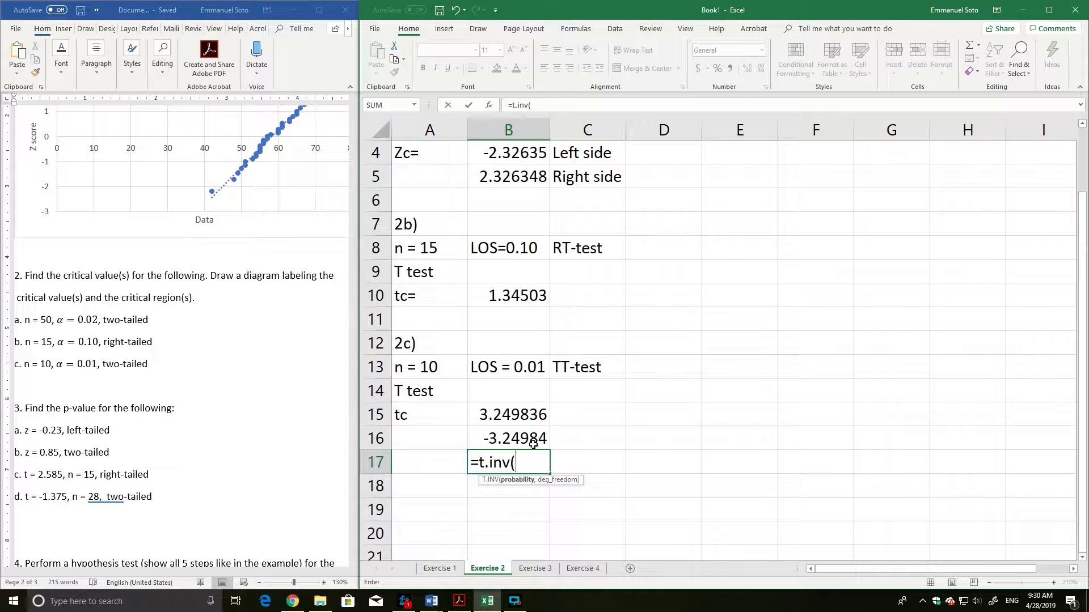
pyautogui.write('1-0.01/2,')
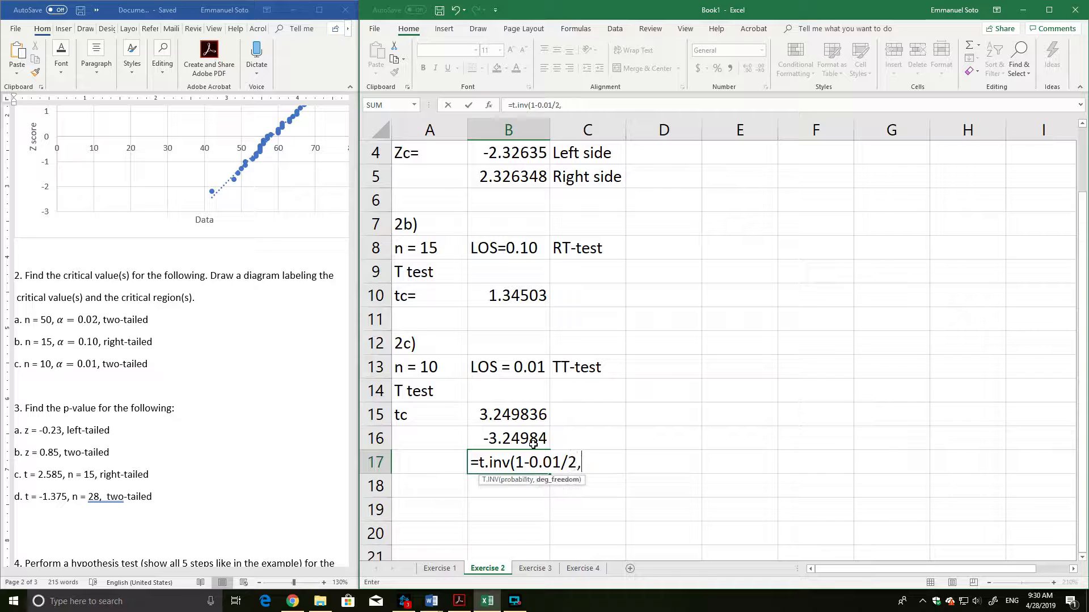
pyautogui.write('10-1')
pyautogui.press('Return')
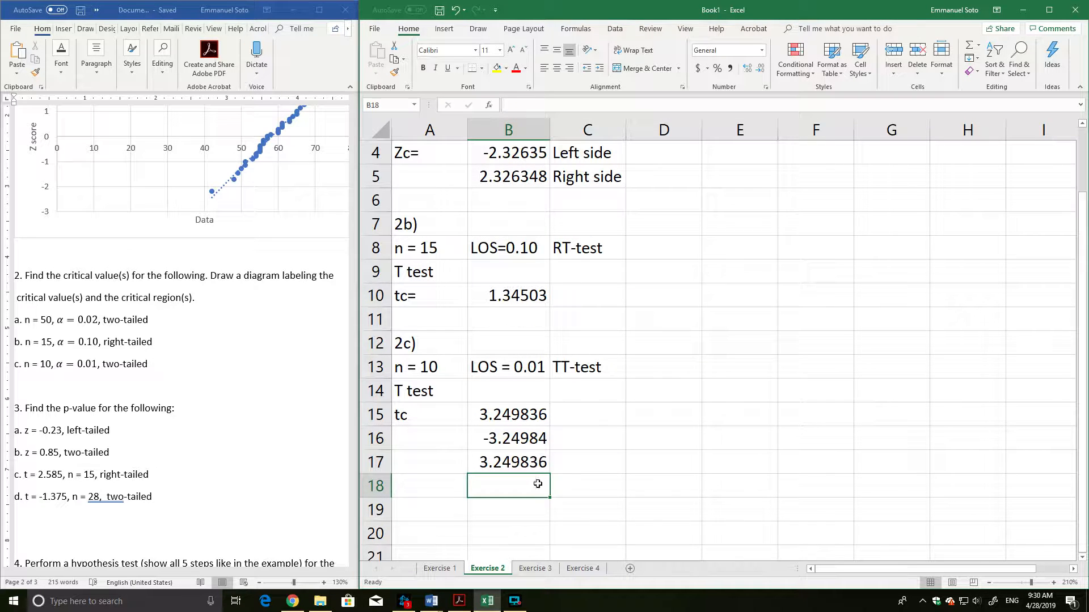
# Review the T.INV formula in cell B17 and the T.INV.2T formula in cell B15.
pyautogui.click(502, 462)
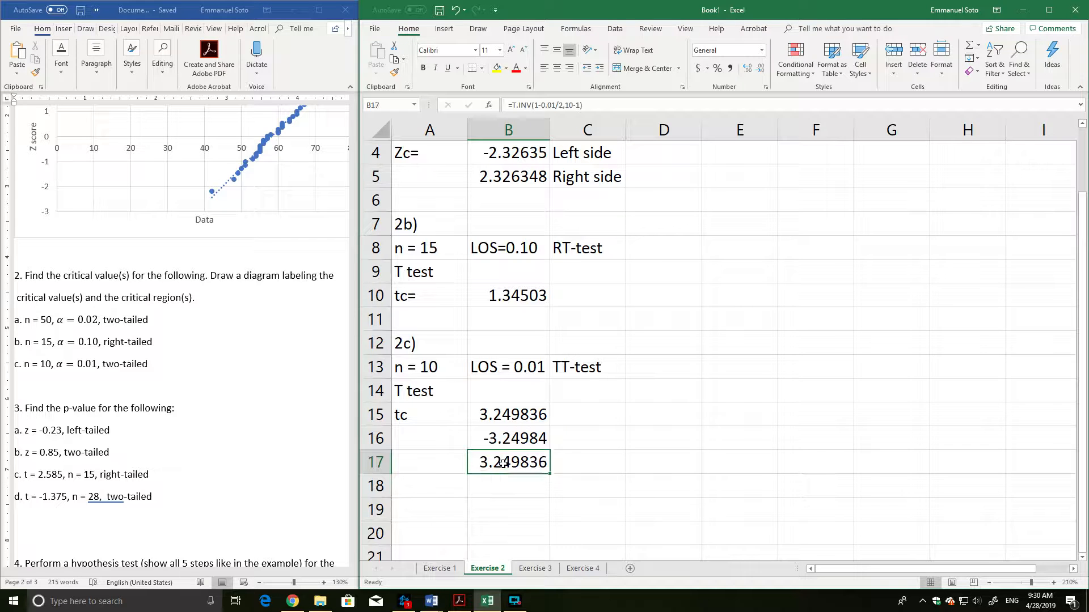
pyautogui.doubleClick(503, 462)
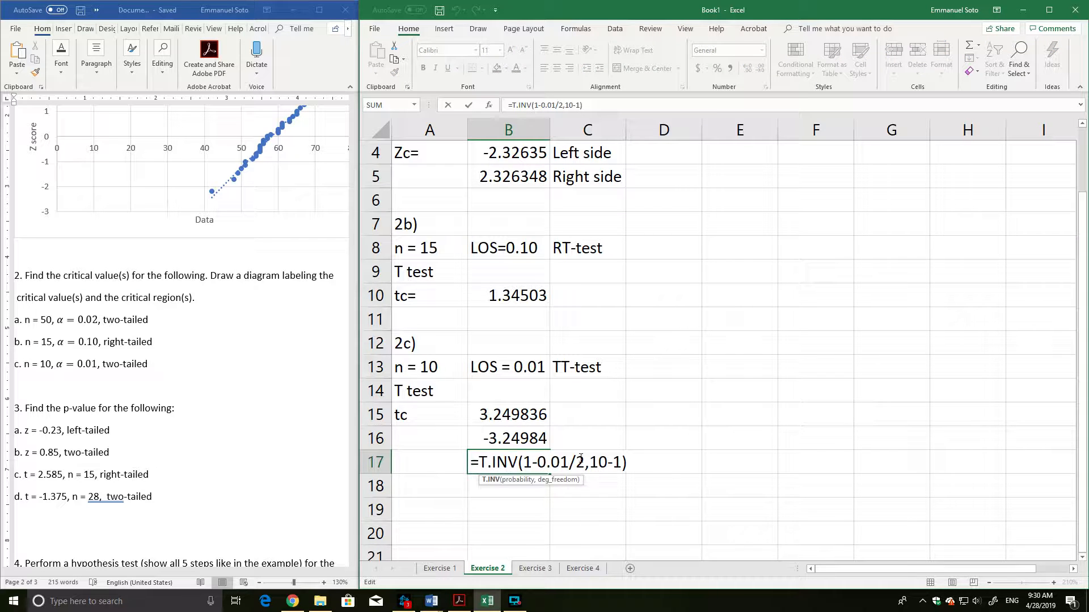
pyautogui.press('Return')
pyautogui.doubleClick(482, 417)
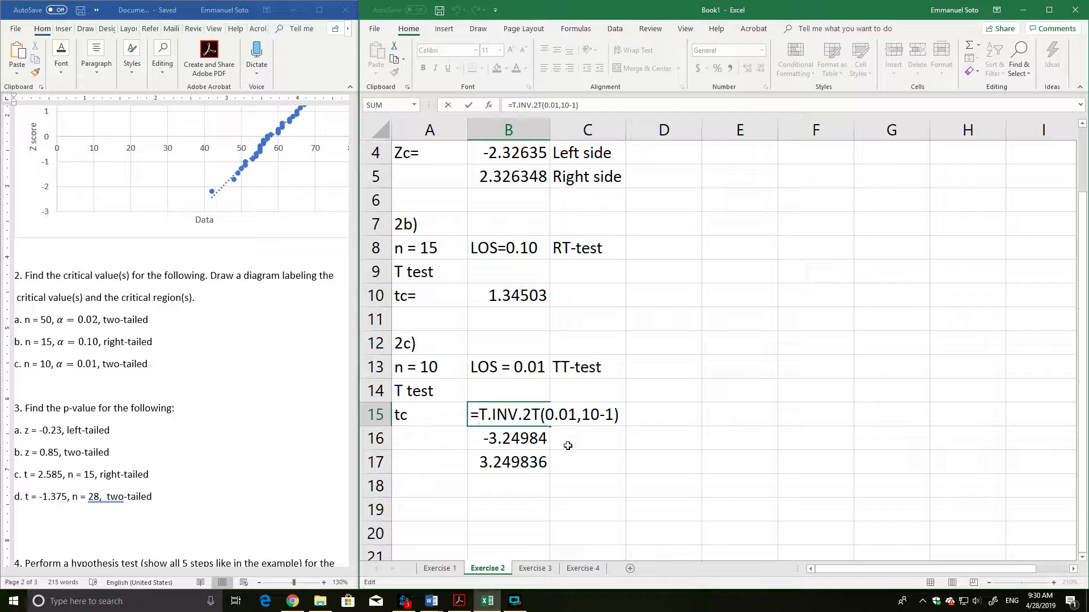
pyautogui.press('Return')
# Try to compute the negative 2c critical value in cell C15 with the formula =T.INV.2T(1-0.01,10-1).
pyautogui.click(573, 415)
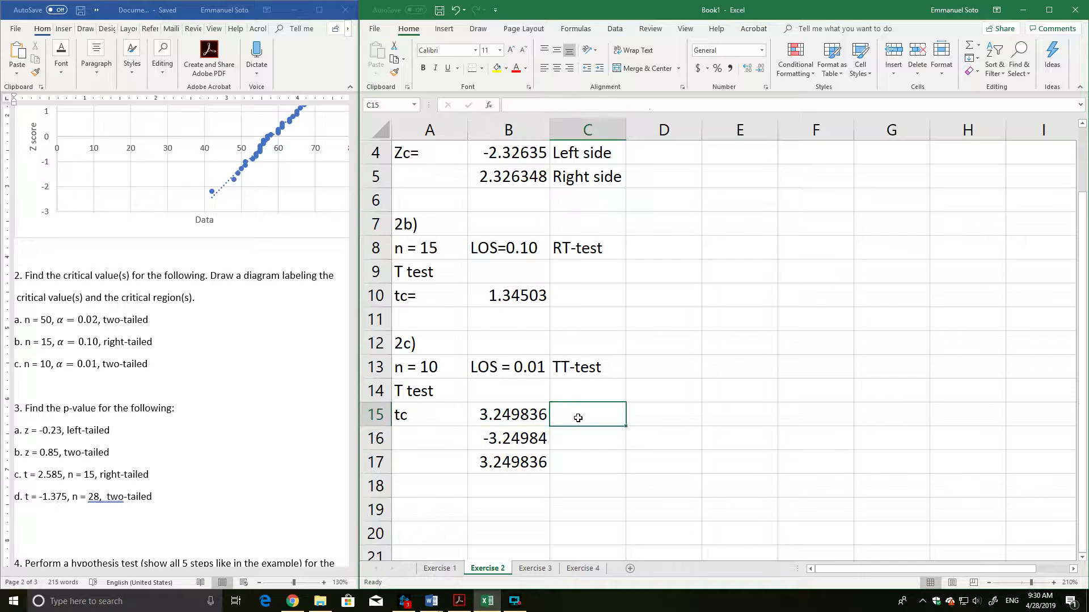
pyautogui.write('=t.inv.25')
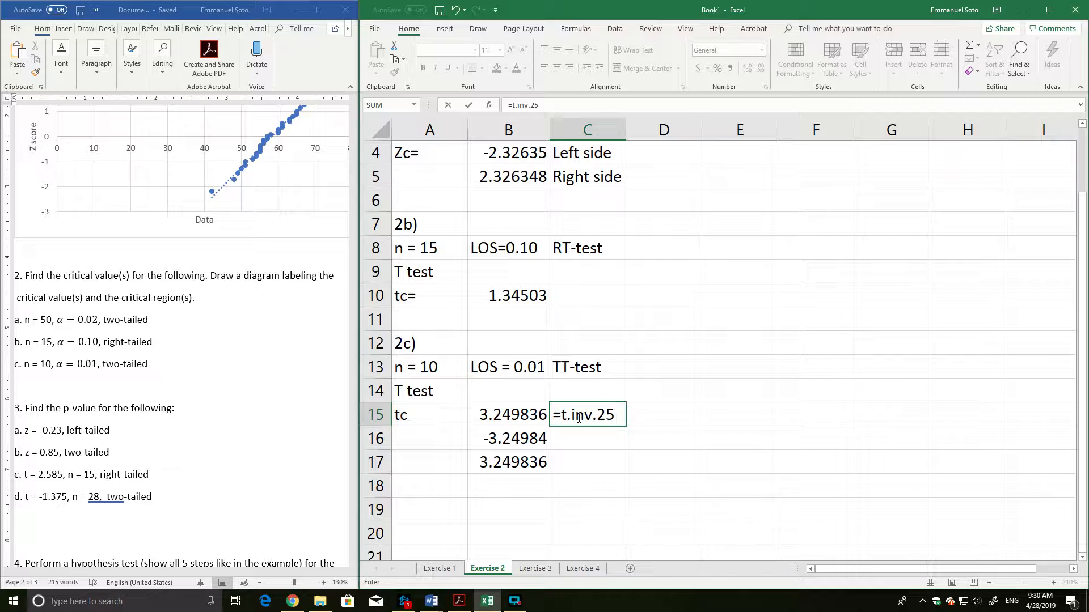
pyautogui.press('BackSpace')
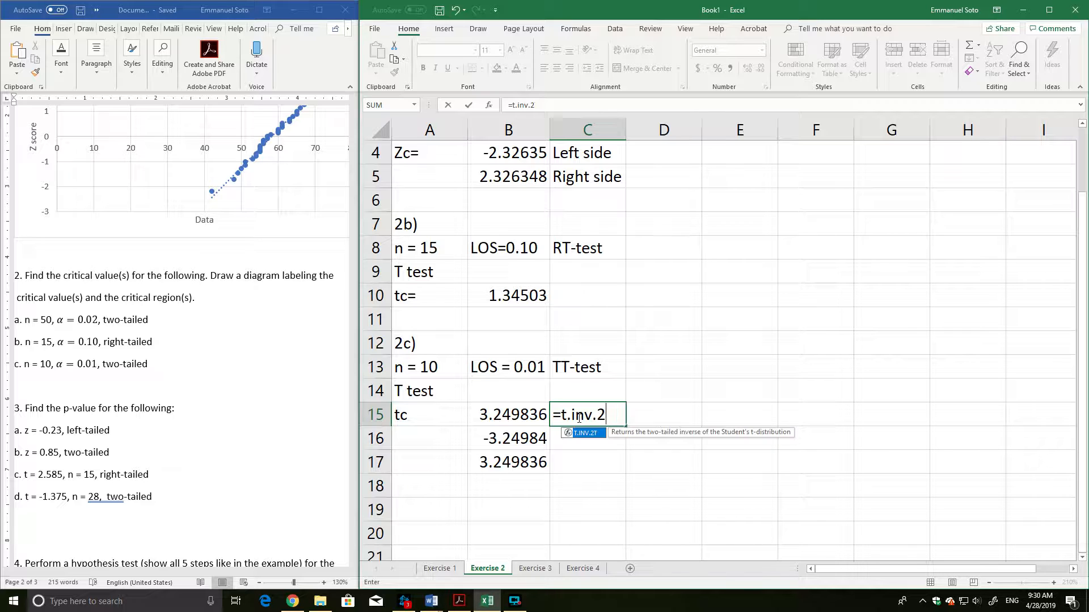
pyautogui.write('T(1-')
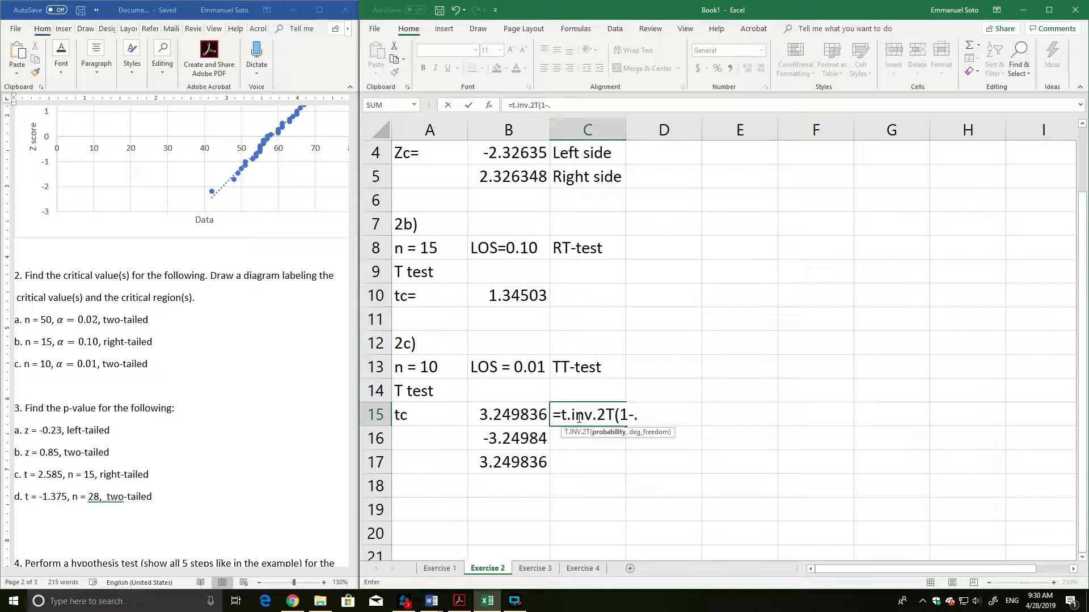
pyautogui.write('.01,1')
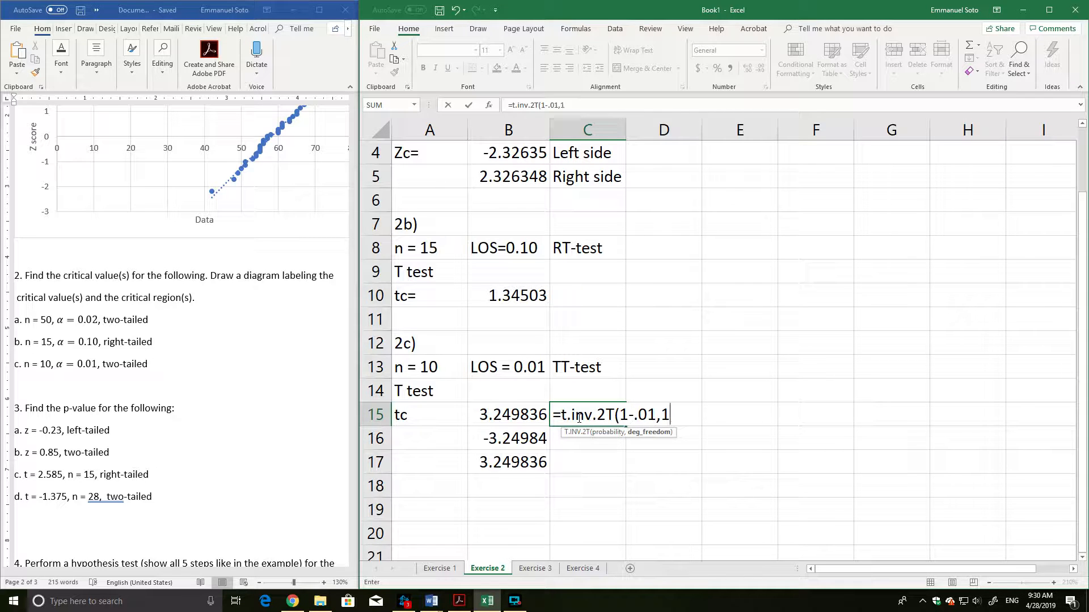
pyautogui.write('-')
pyautogui.press('BackSpace')
pyautogui.write('0-1)')
pyautogui.press('Return')
# Inspect the probability argument in cell C15 and clear the whole formula from the cell.
pyautogui.doubleClick(599, 418)
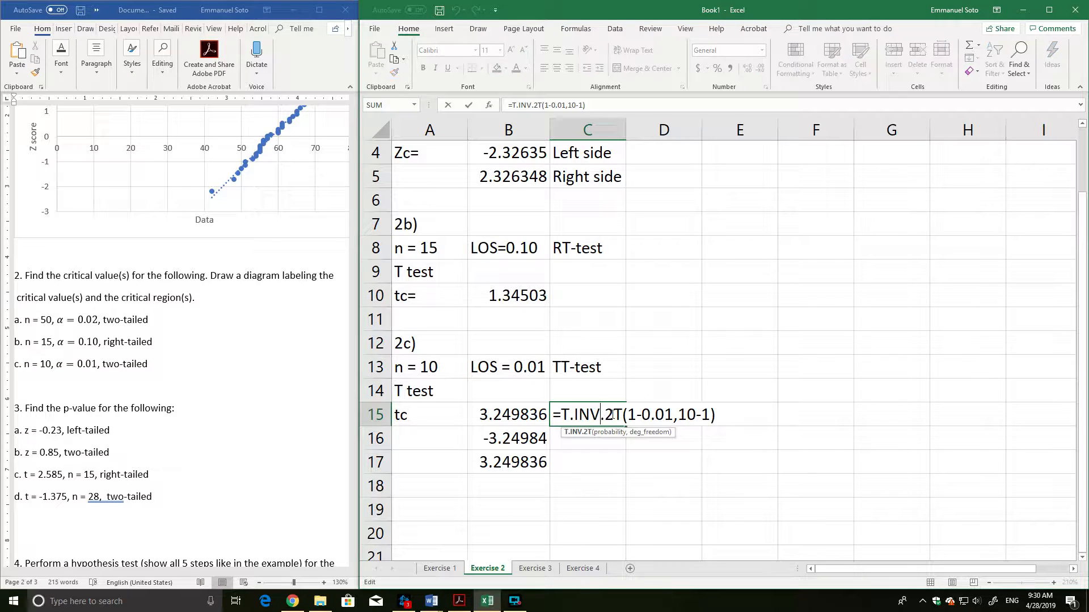
pyautogui.moveTo(670, 416); pyautogui.dragTo(627, 416)
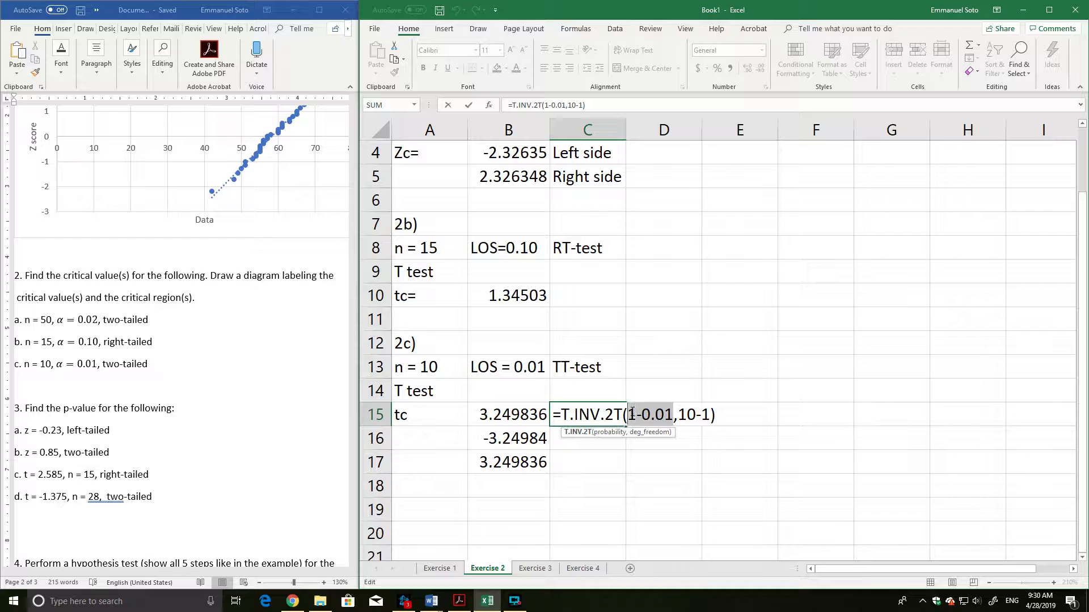
pyautogui.moveTo(558, 413); pyautogui.dragTo(773, 394)
pyautogui.press('Delete')
pyautogui.click(591, 437)
# Enter the negative 2c critical value in cell C15 as the negated value of B15, using =-B15.
pyautogui.click(584, 416)
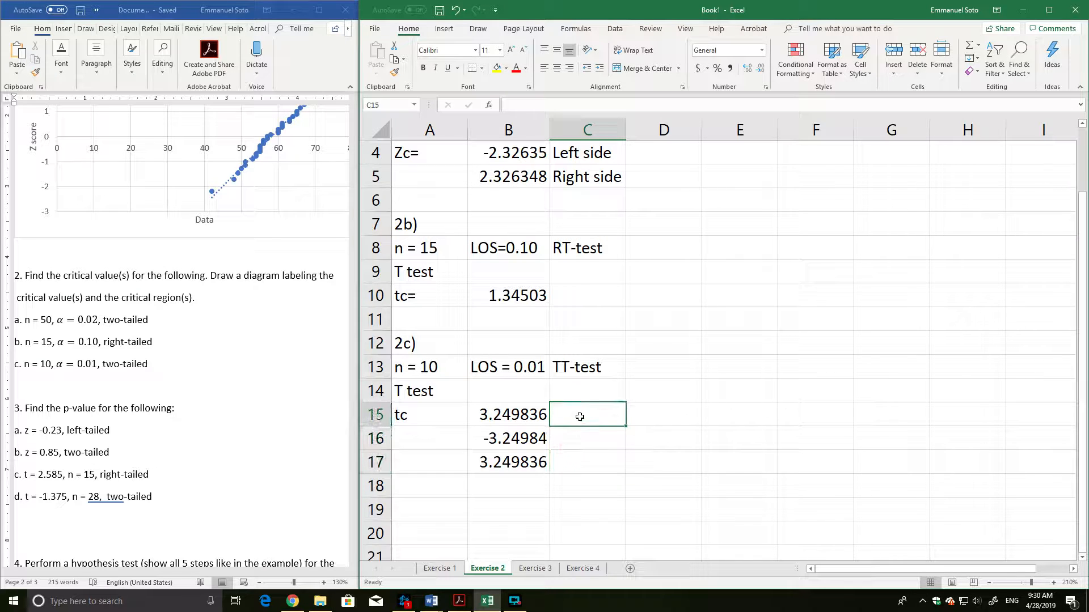
pyautogui.write('-')
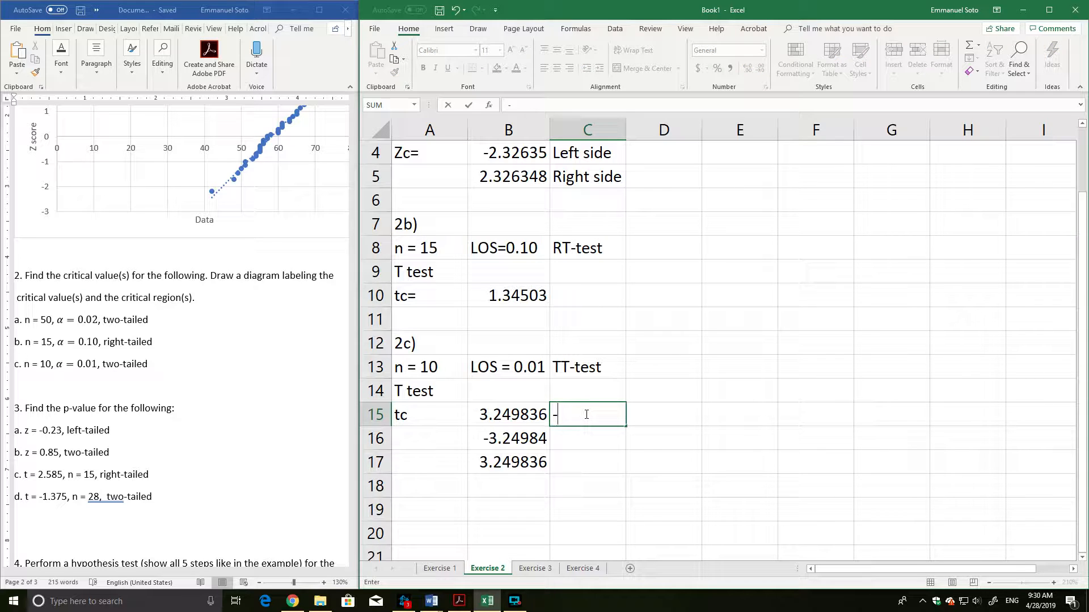
pyautogui.click(513, 415)
pyautogui.press('Return')
pyautogui.click(605, 413)
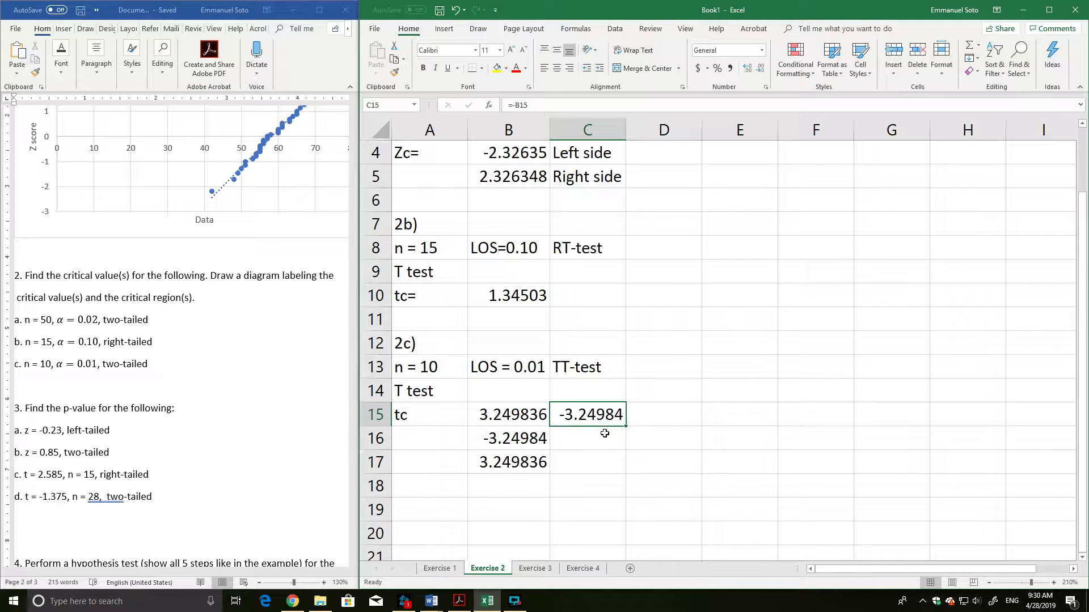
pyautogui.moveTo(519, 414); pyautogui.dragTo(575, 406)
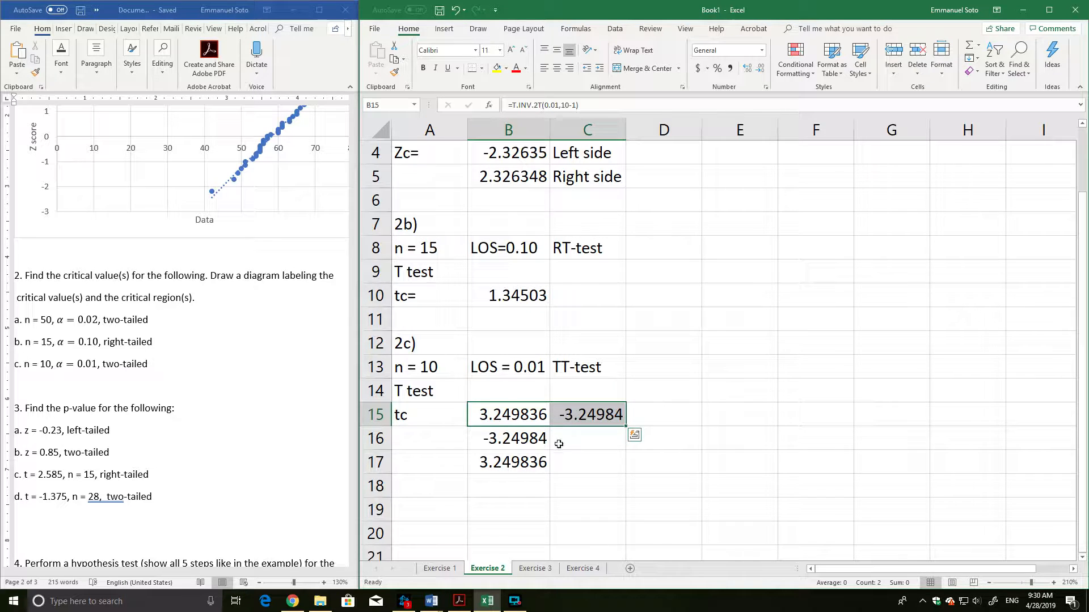
pyautogui.click(522, 445)
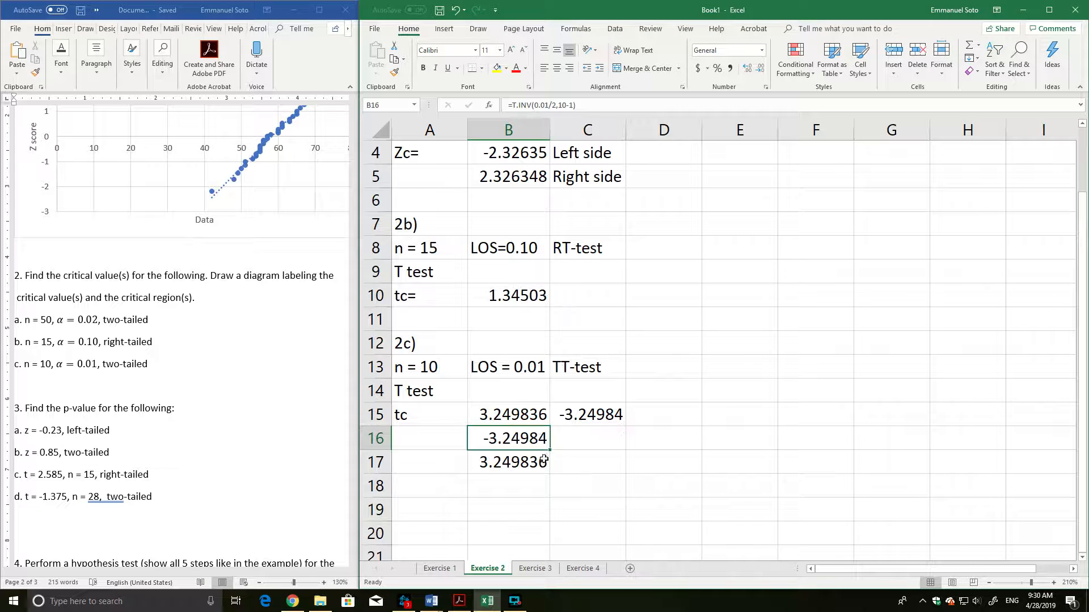
# Switch to the Exercise 3 worksheet, set its zoom to 210% and select cell A1.
pyautogui.click(536, 568)
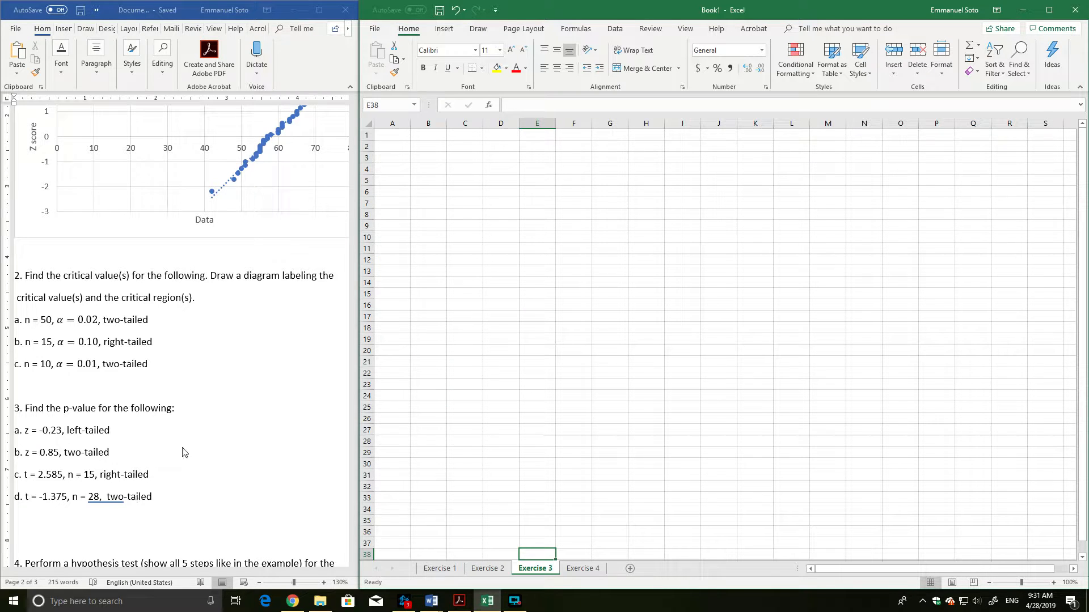
pyautogui.scroll(-1, 187, 448)
pyautogui.scroll(-1, 188, 447)
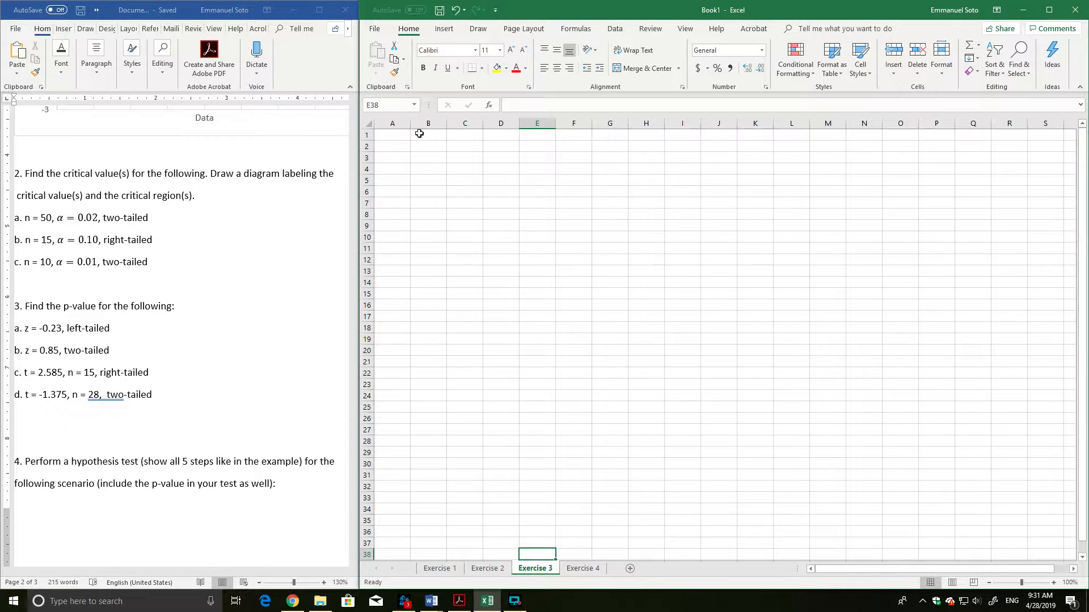
pyautogui.click(1053, 582)
pyautogui.click(1053, 583)
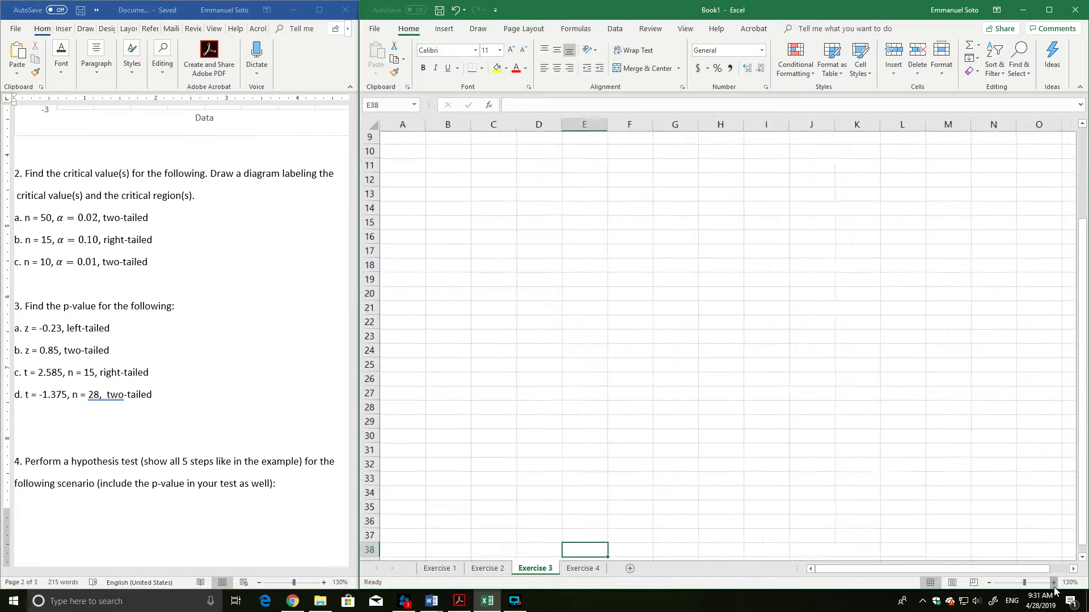
pyautogui.click(1053, 583)
pyautogui.click(1053, 583)
pyautogui.click(1053, 583)
pyautogui.click(1052, 583)
pyautogui.click(1053, 583)
pyautogui.click(1053, 583)
pyautogui.click(1053, 583)
pyautogui.scroll(5, 515, 343)
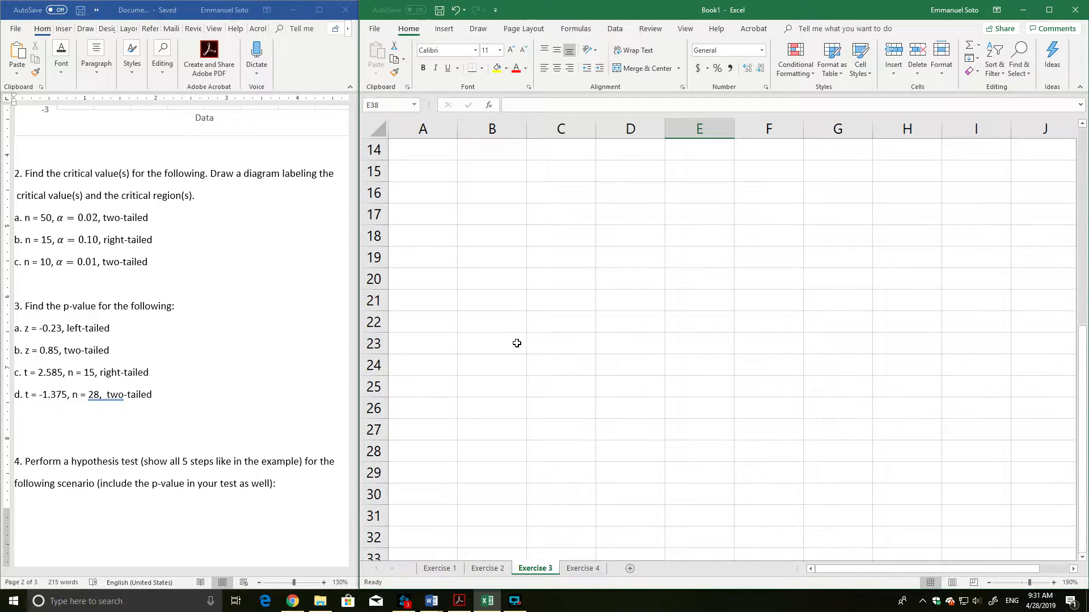
pyautogui.click(1053, 583)
pyautogui.click(1053, 583)
pyautogui.scroll(2, 577, 346)
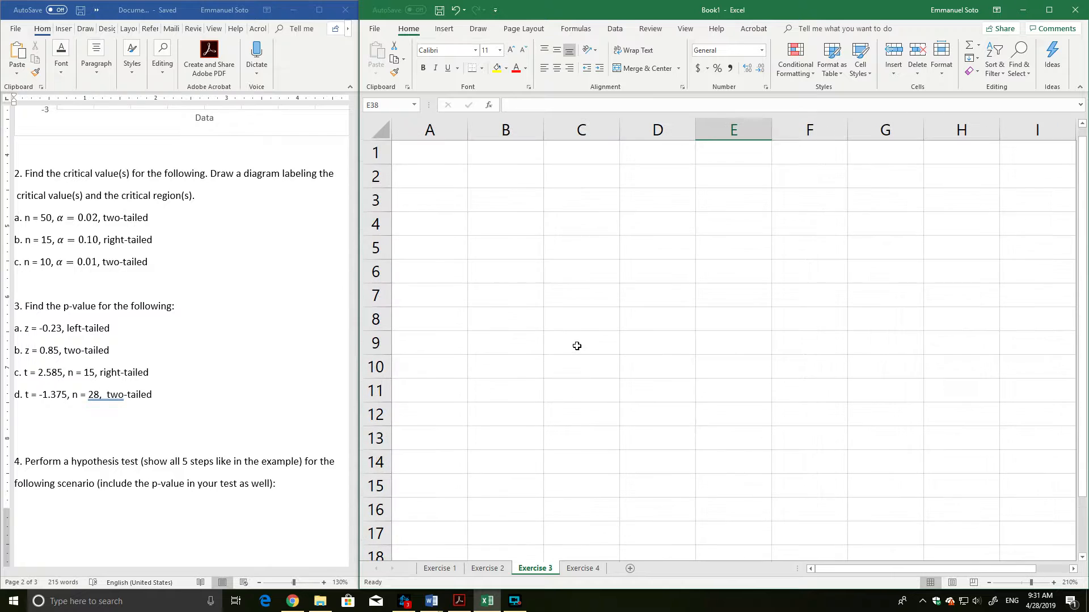
pyautogui.hotkey('ctrl', 'Home')
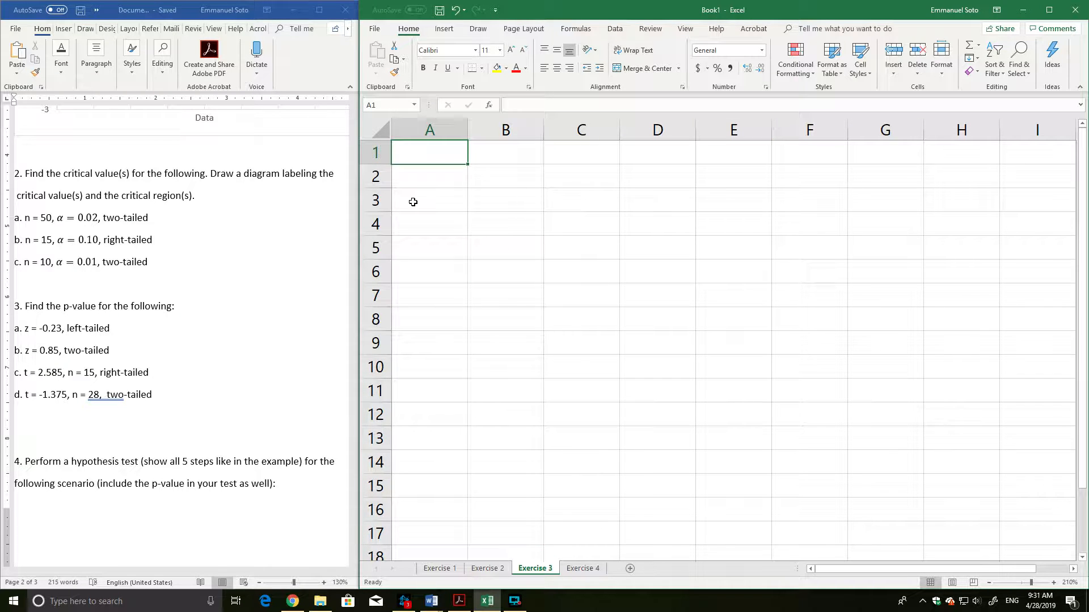
# Enter "3a)" in cell A1, "z = -0.23" in A2 and "LT-test" in B2.
pyautogui.write('3a)')
pyautogui.press('Return')
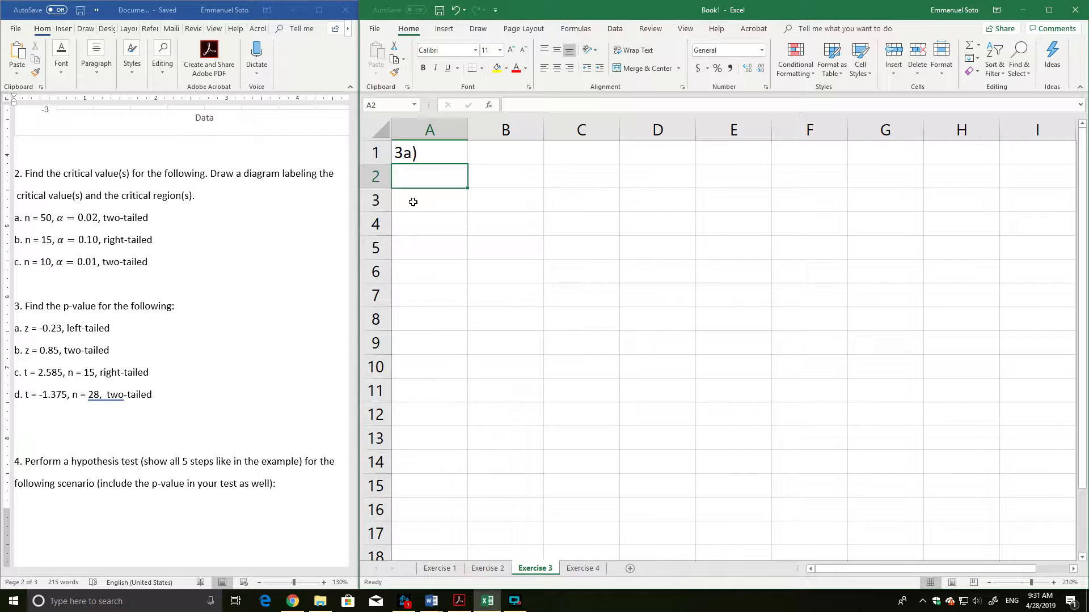
pyautogui.write('z = ')
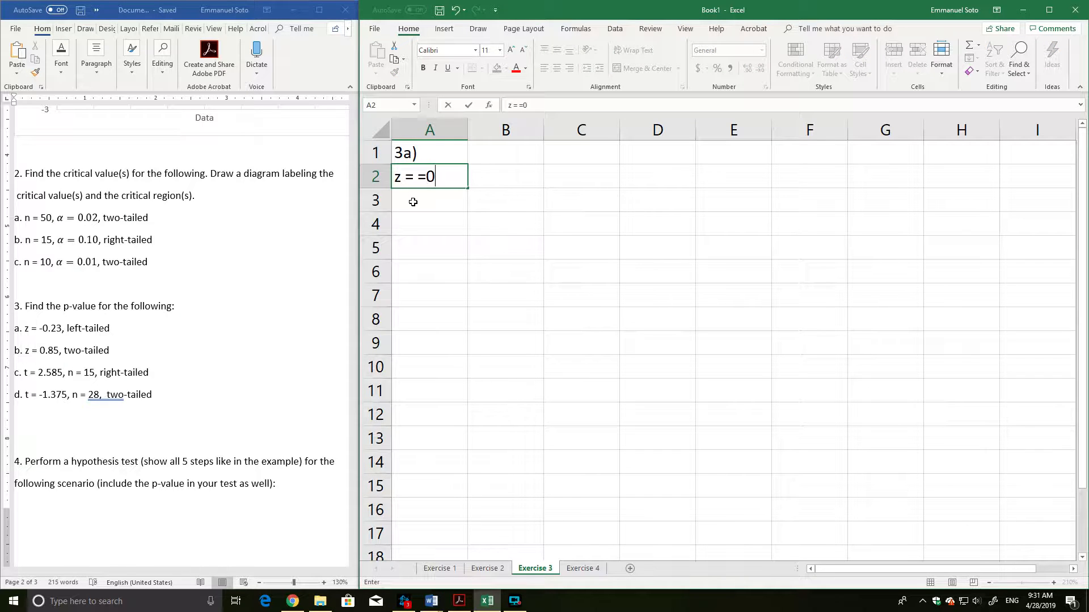
pyautogui.write('-0.23')
pyautogui.press('Tab')
pyautogui.write('LT')
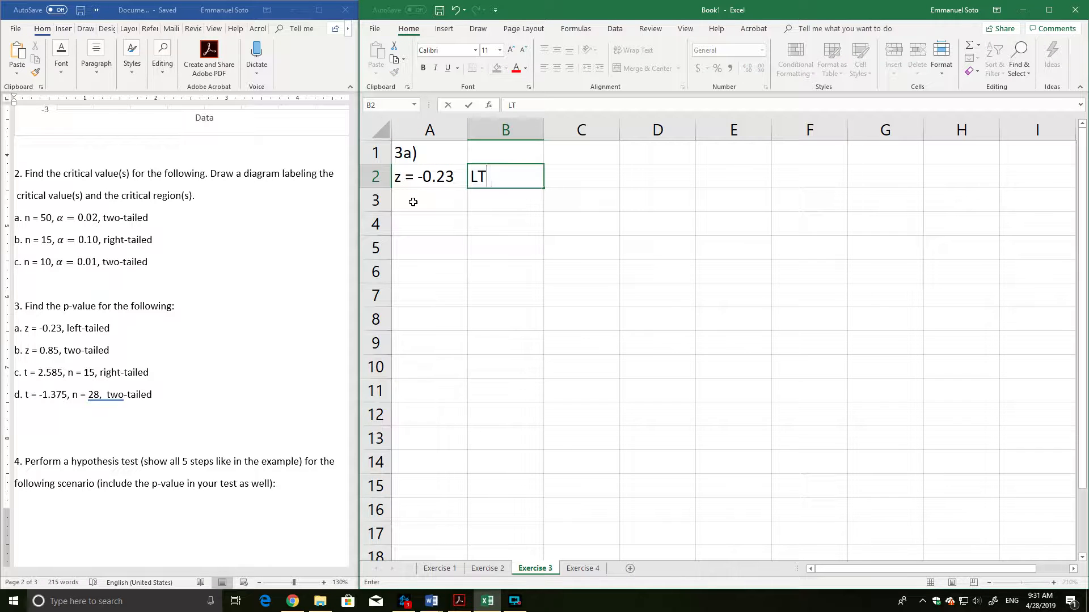
pyautogui.write('-test')
pyautogui.press('Return')
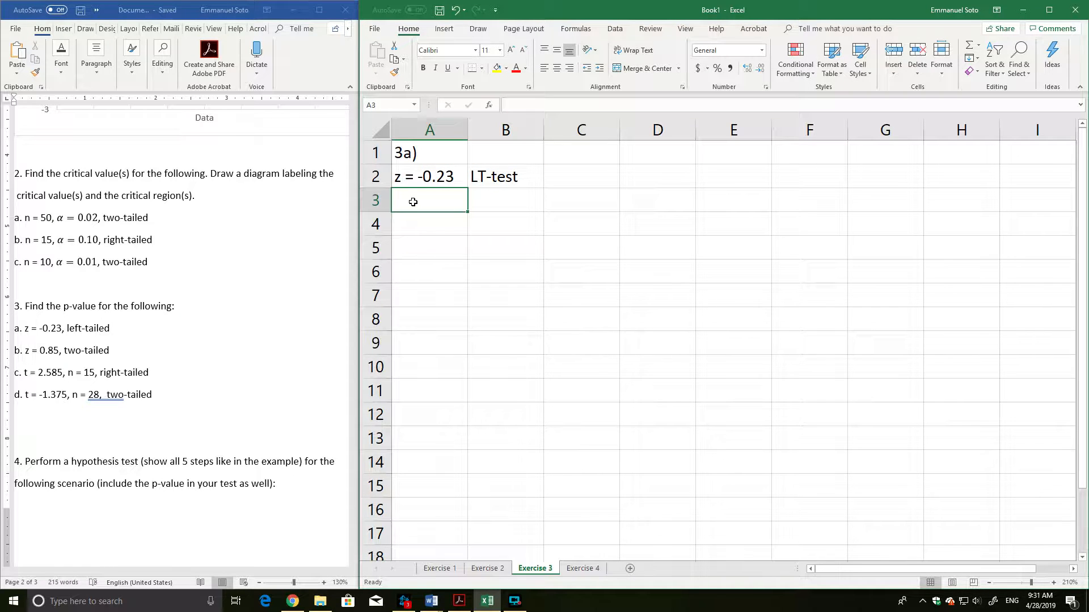
# Label cell A3 of the Exercise 3 worksheet "P-value=".
pyautogui.click(412, 179)
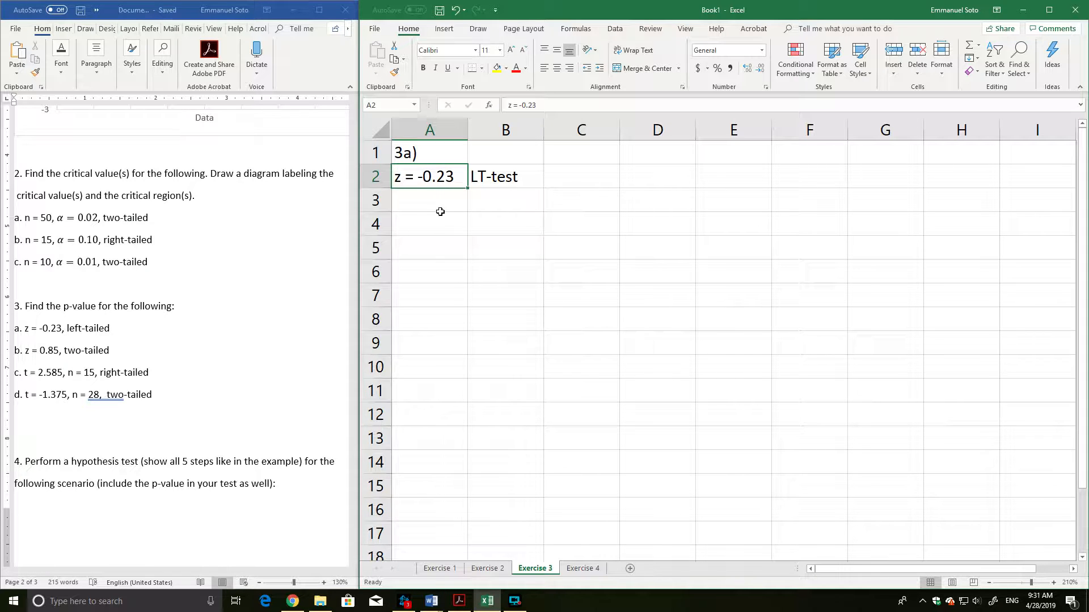
pyautogui.click(499, 186)
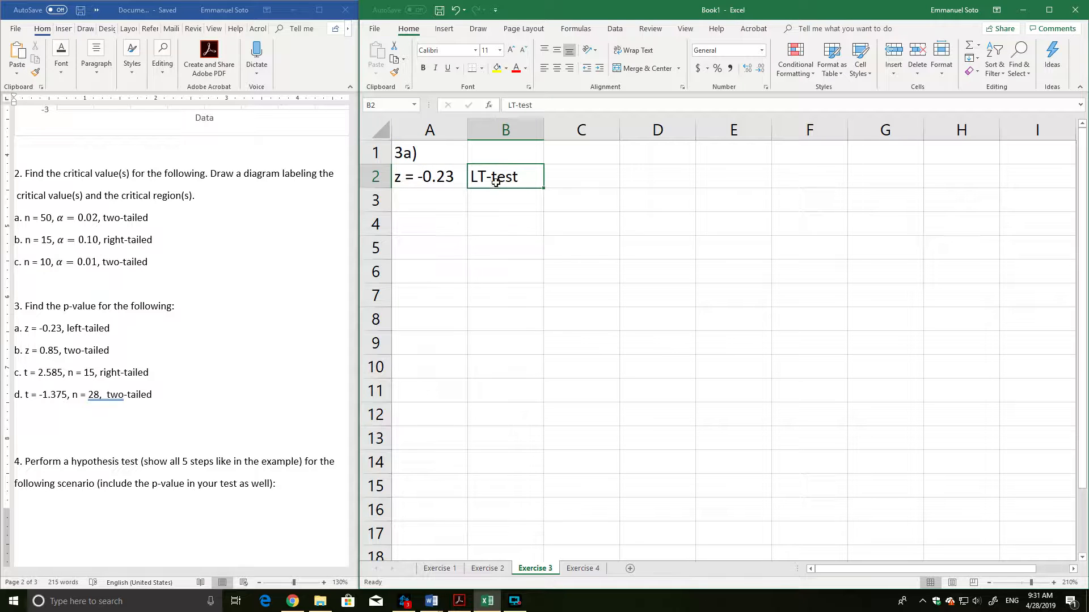
pyautogui.click(444, 200)
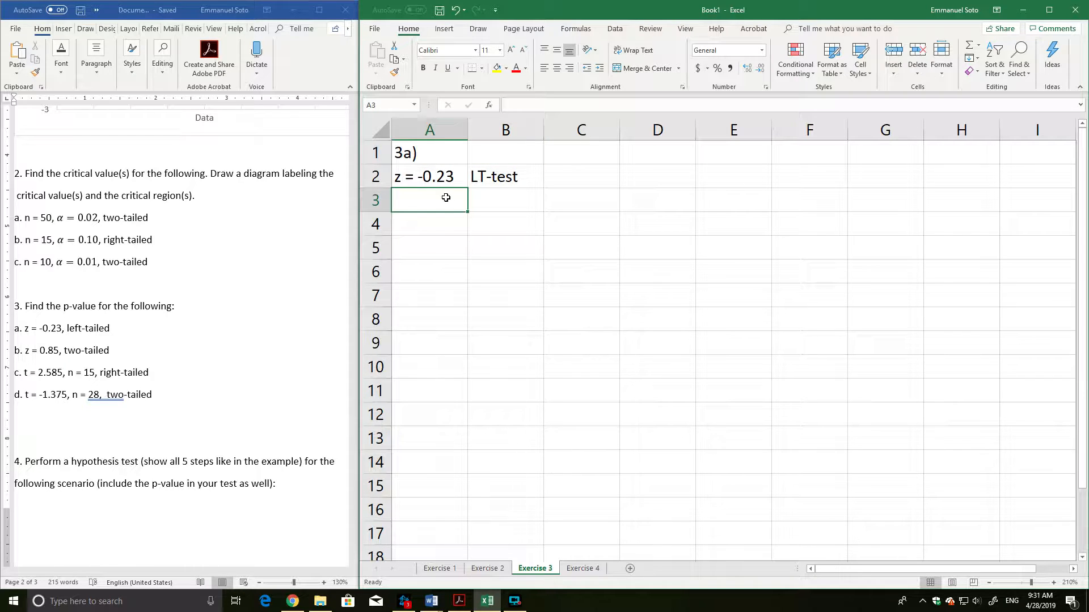
pyautogui.write('P-value')
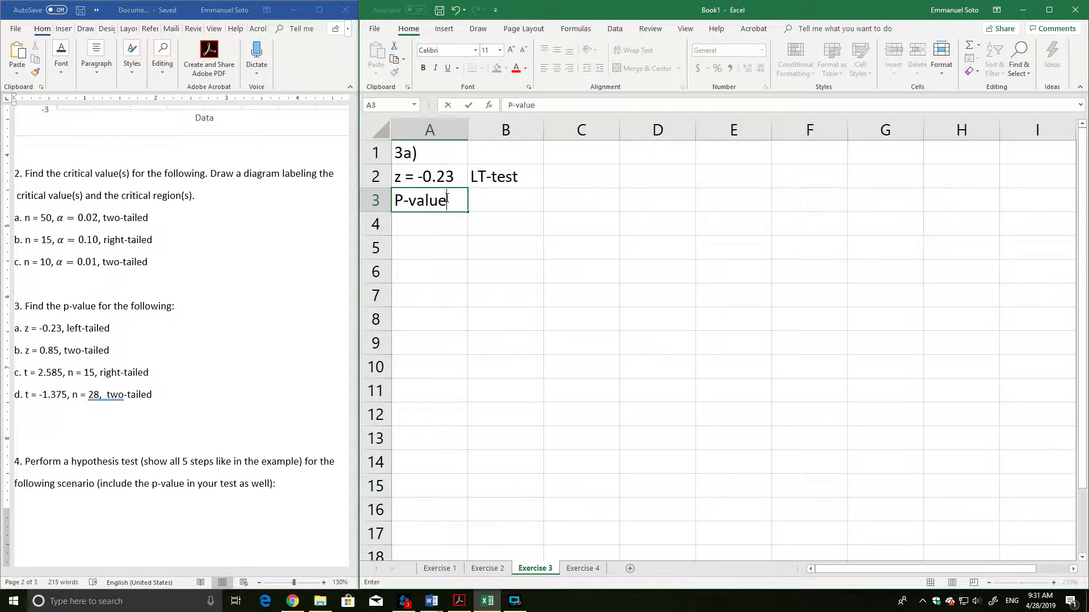
pyautogui.press('Tab')
pyautogui.write('=')
pyautogui.press('Escape')
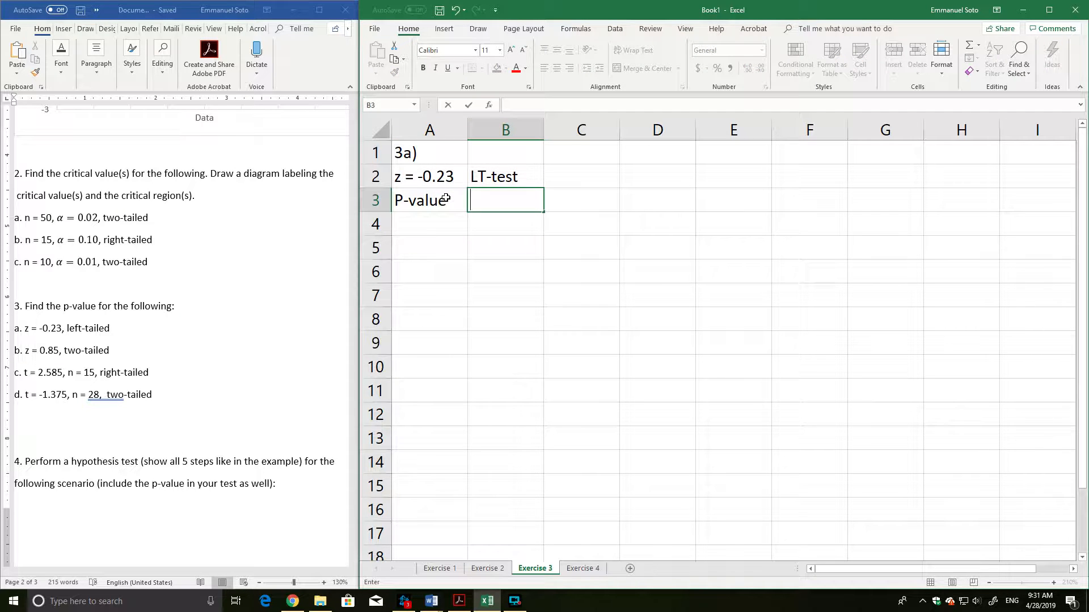
pyautogui.click(446, 198)
pyautogui.write('P-value')
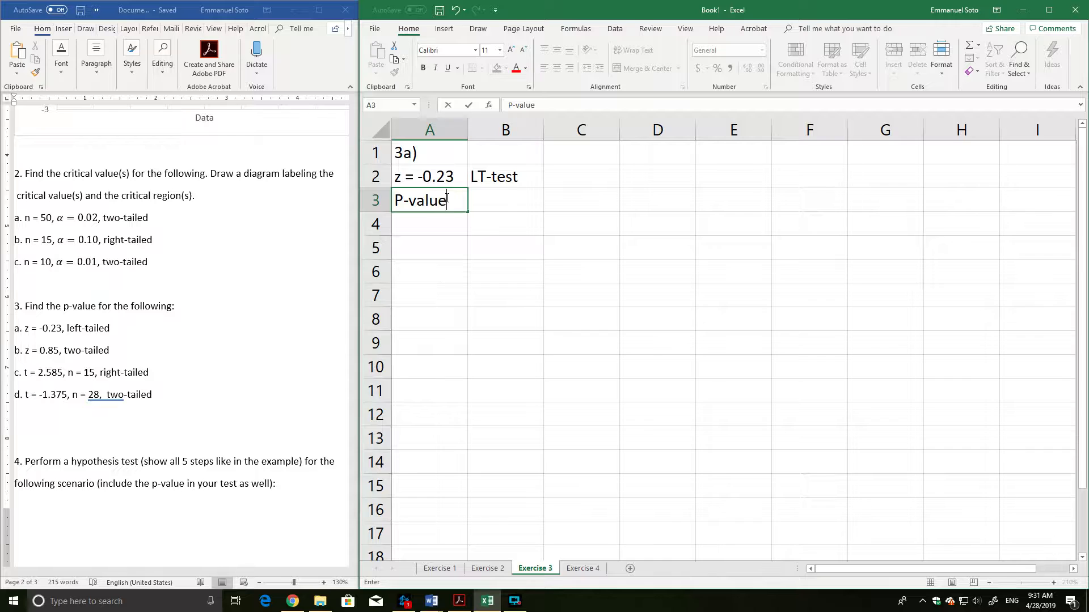
pyautogui.write('===')
pyautogui.press('BackSpace')
pyautogui.press('BackSpace')
pyautogui.press('Tab')
# Write the left-tailed p-value formula =norm.s.dist(-0.23,true) in cell B3, giving the z value as a number.
pyautogui.write('=')
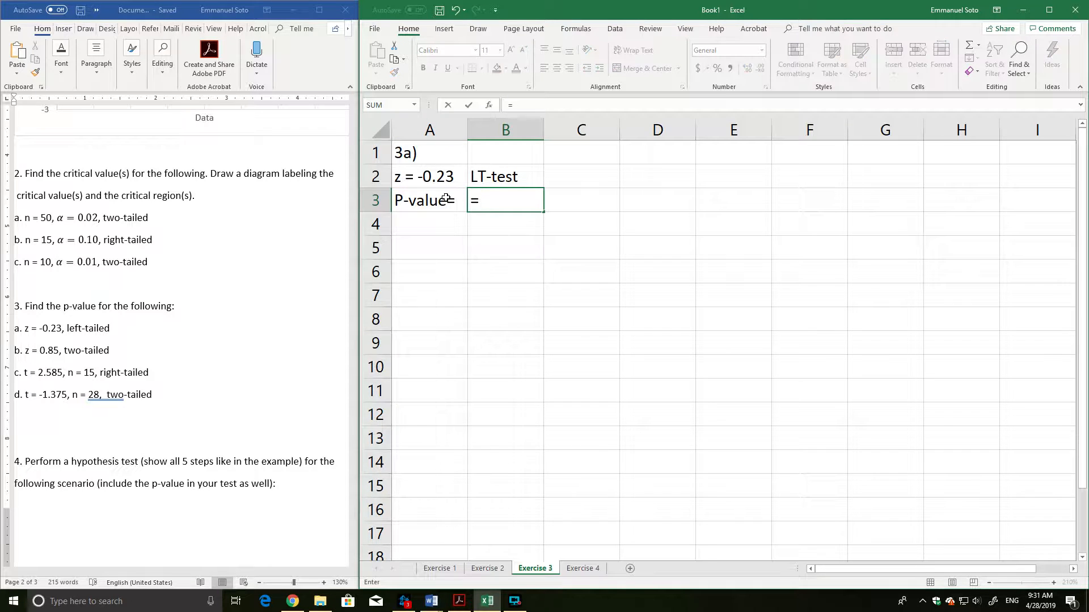
pyautogui.write('no')
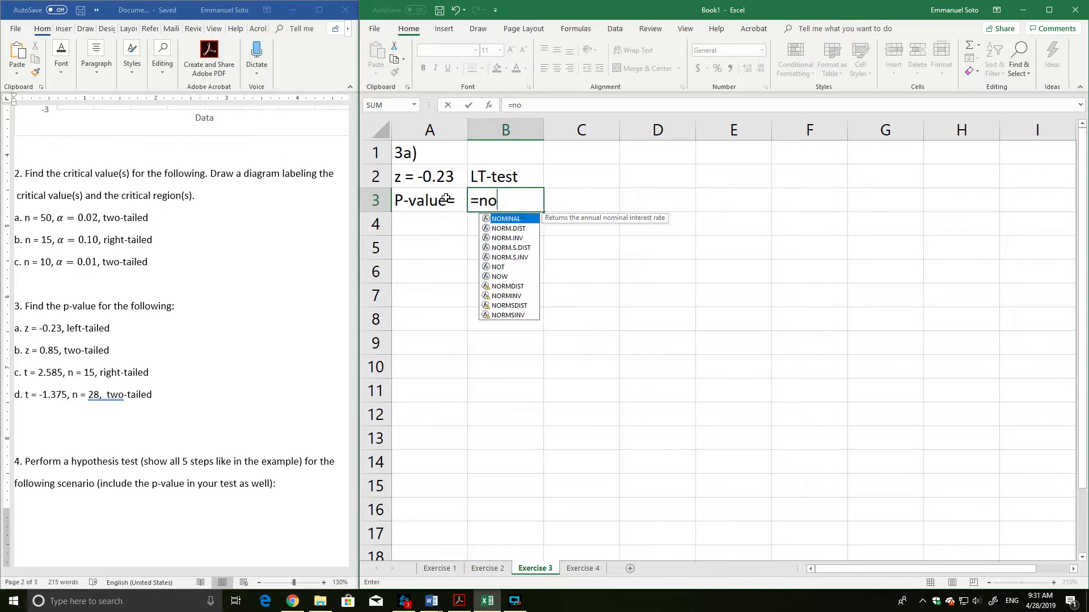
pyautogui.write('rm.s.dist')
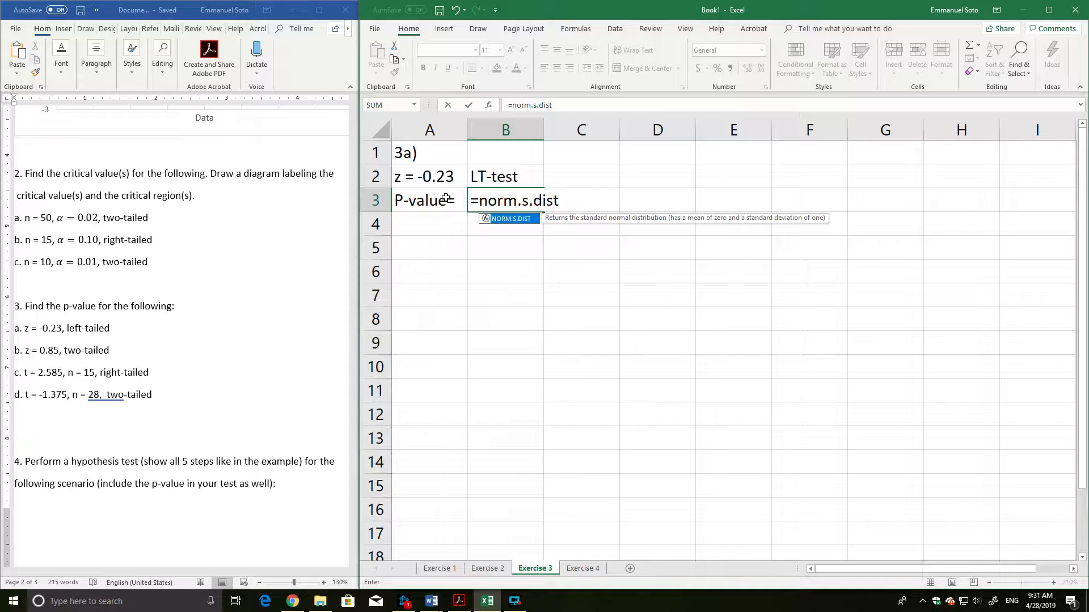
pyautogui.write('(')
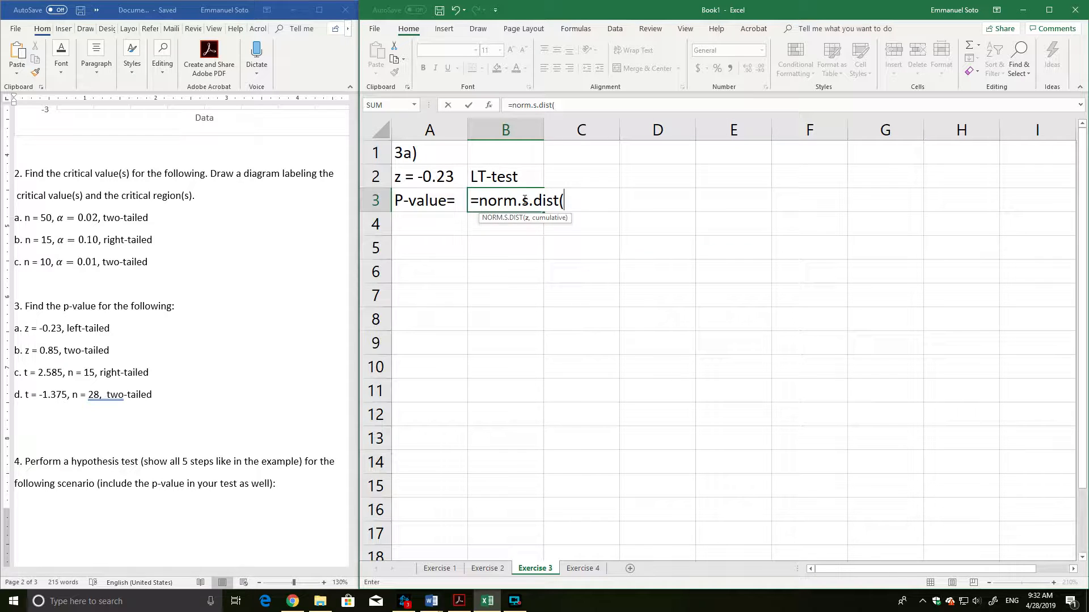
pyautogui.click(438, 178)
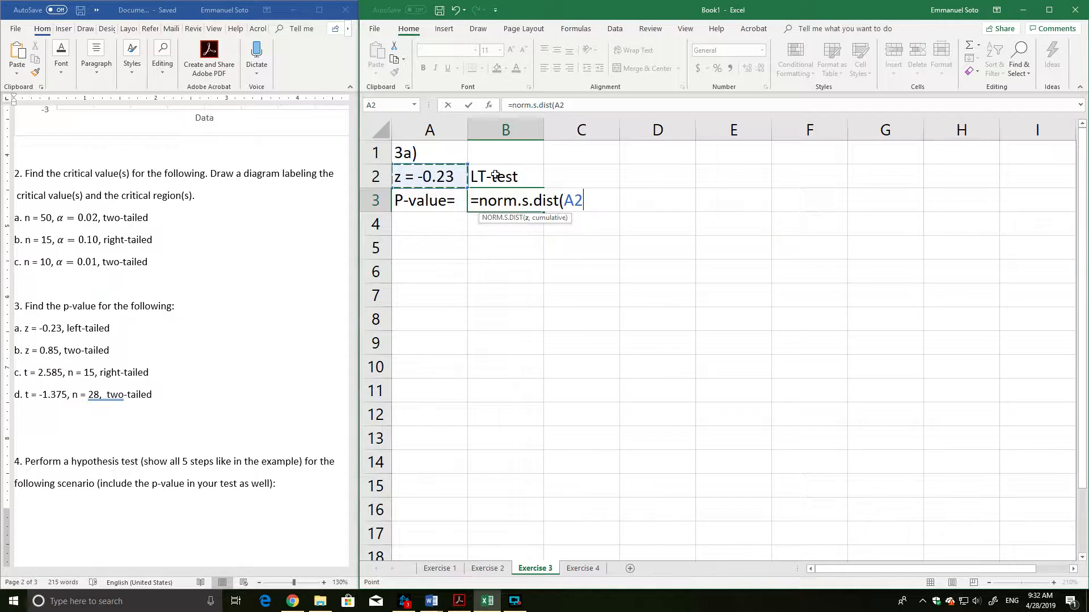
pyautogui.press('BackSpace')
pyautogui.press('BackSpace')
pyautogui.write('-')
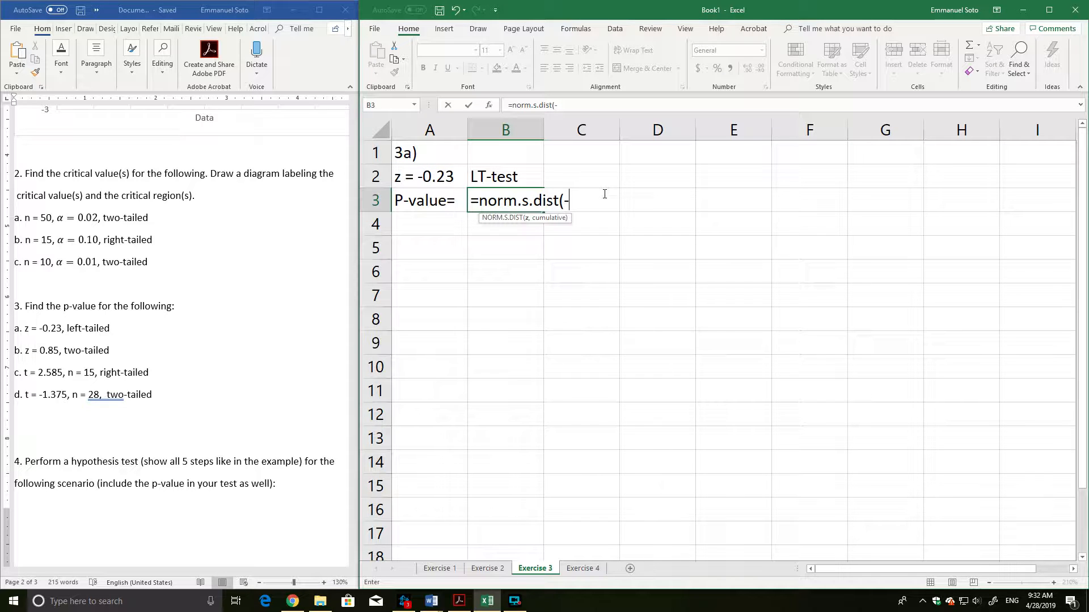
pyautogui.write('0.23,')
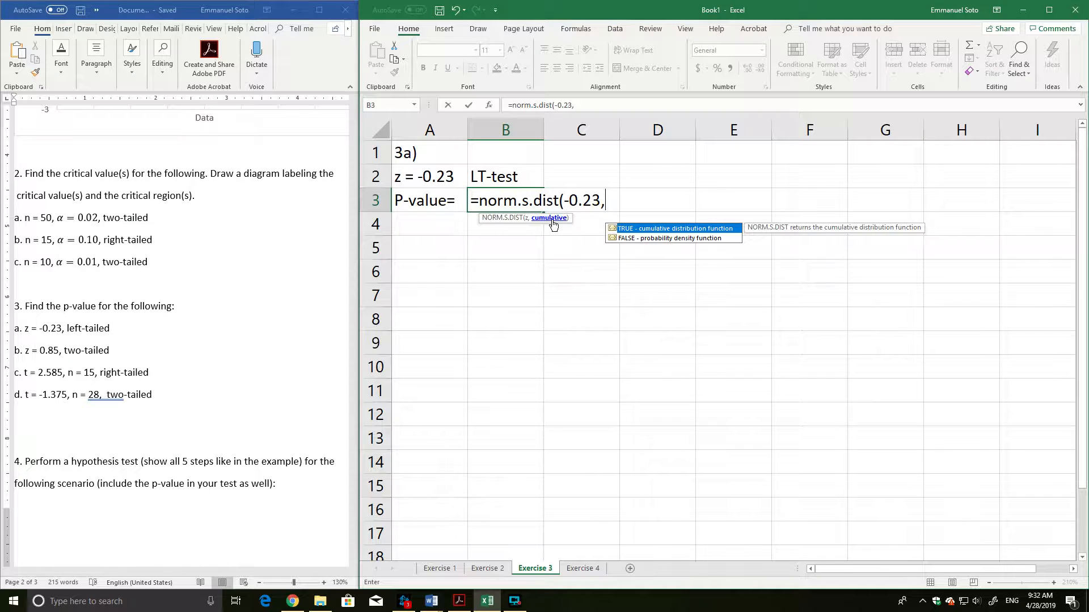
pyautogui.write('true)')
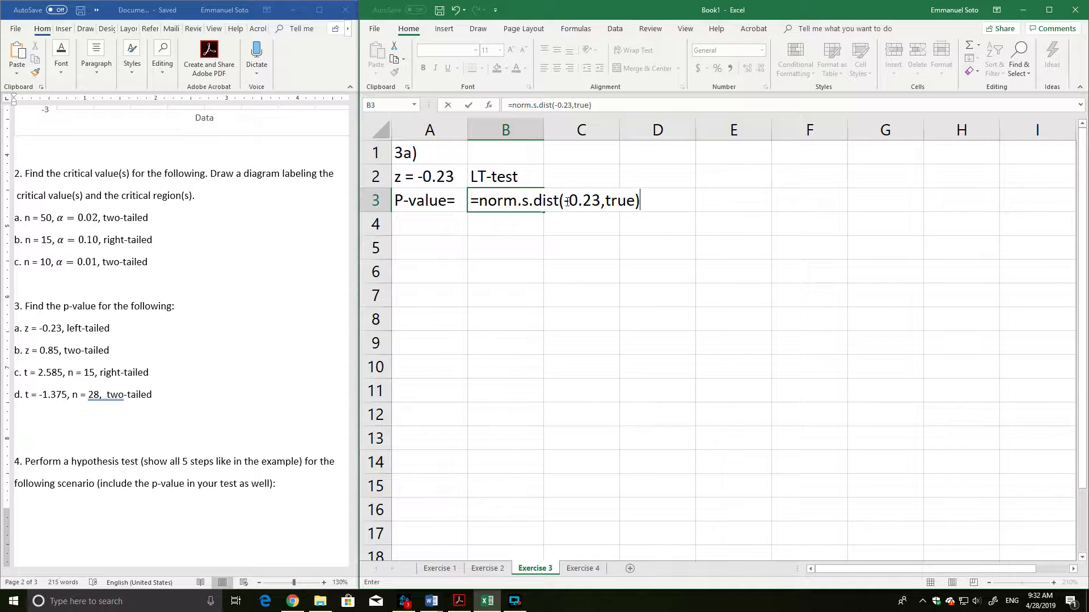
# Highlight the arguments of the B3 formula and try a "1-" prefix before norm.s.dist, removing it again.
pyautogui.click(605, 201)
pyautogui.click(566, 200)
pyautogui.moveTo(566, 200); pyautogui.dragTo(642, 200)
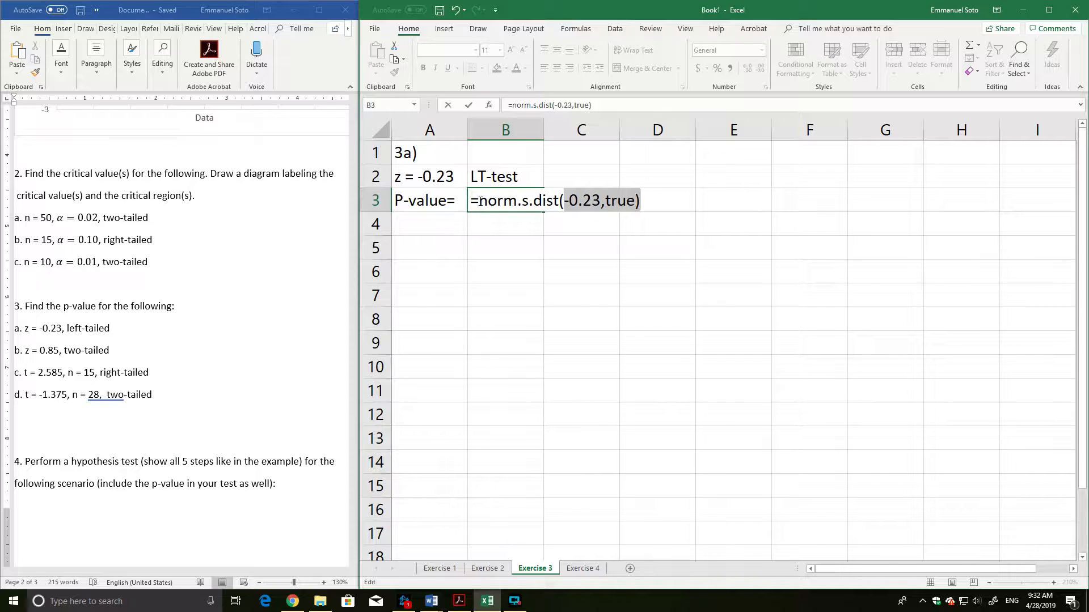
pyautogui.click(480, 201)
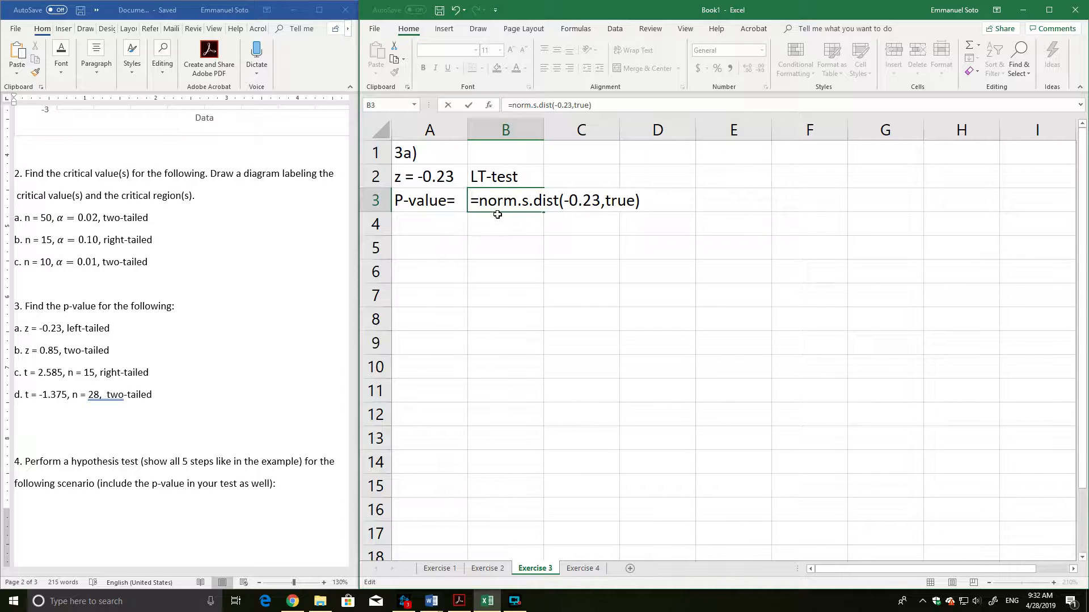
pyautogui.write('1-')
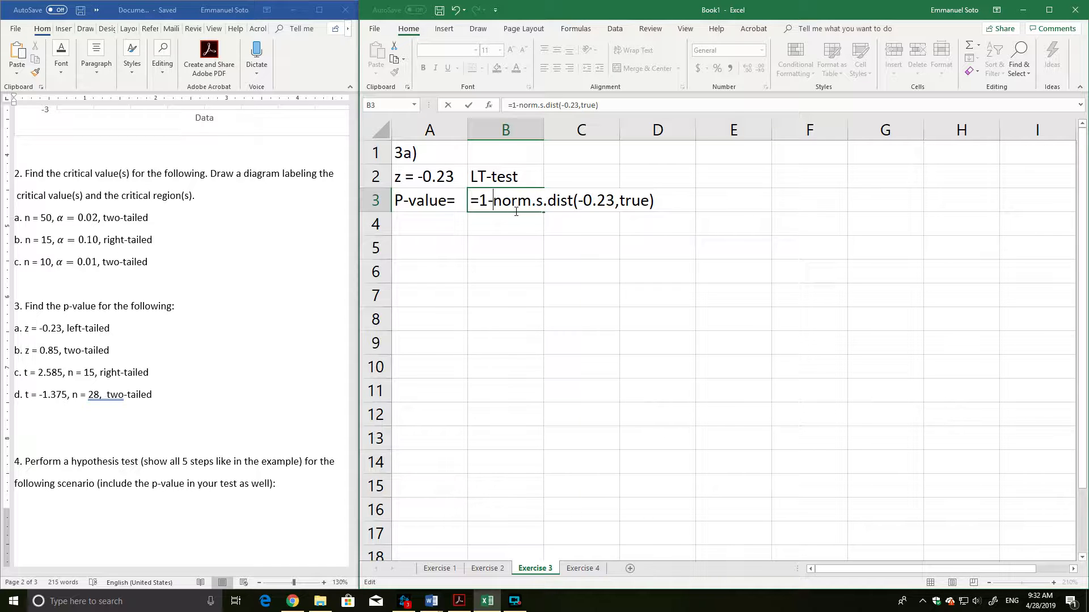
pyautogui.press('BackSpace')
pyautogui.press('BackSpace')
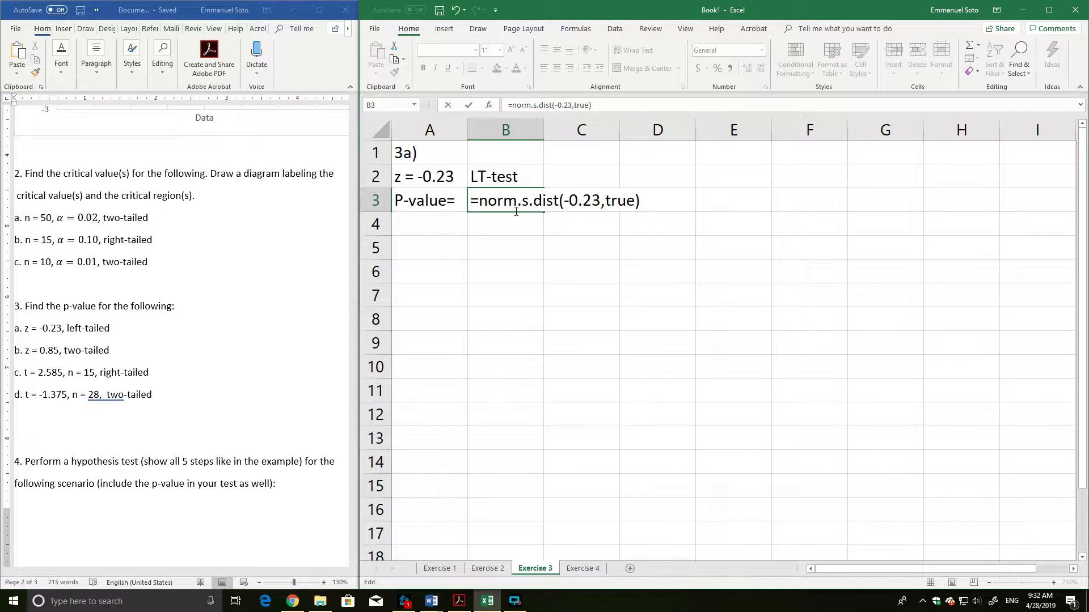
pyautogui.write('1-')
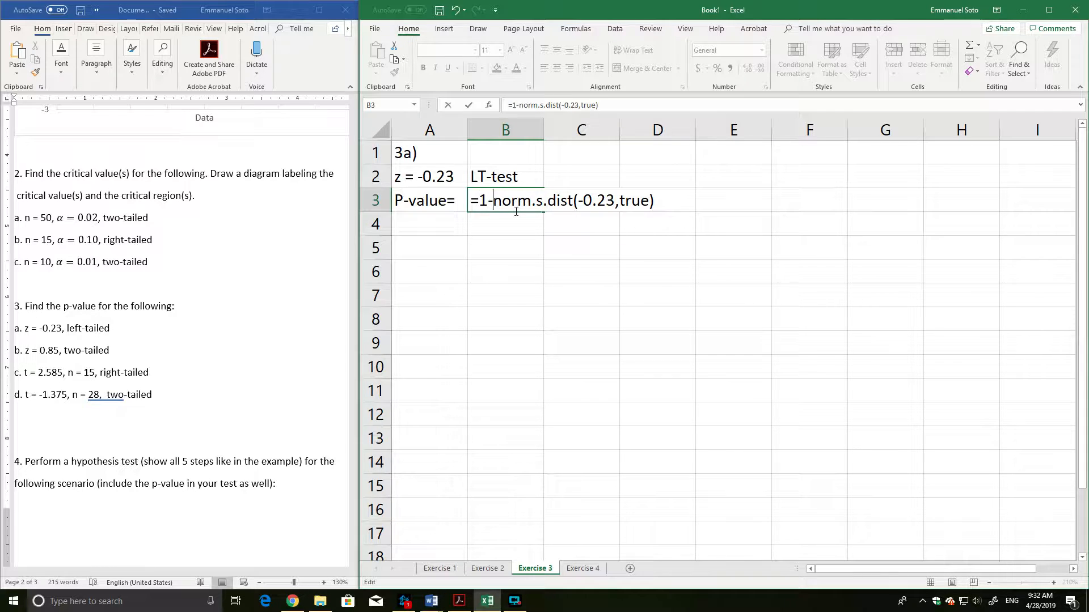
pyautogui.press('BackSpace')
pyautogui.press('BackSpace')
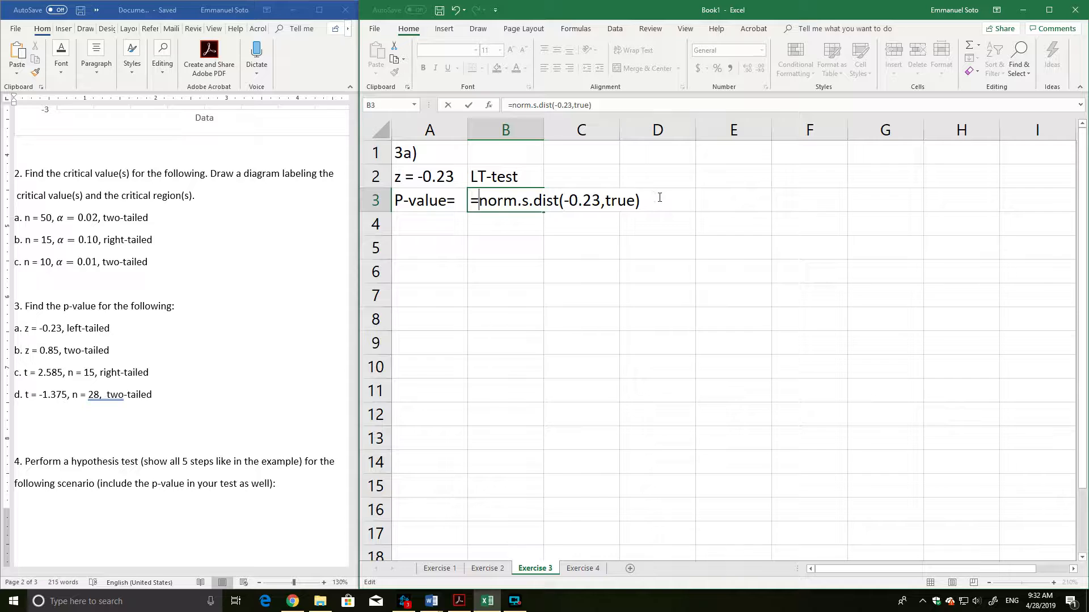
# Commit the norm.s.dist formula in cell B3 and reselect that cell.
pyautogui.press('Return')
pyautogui.click(530, 200)
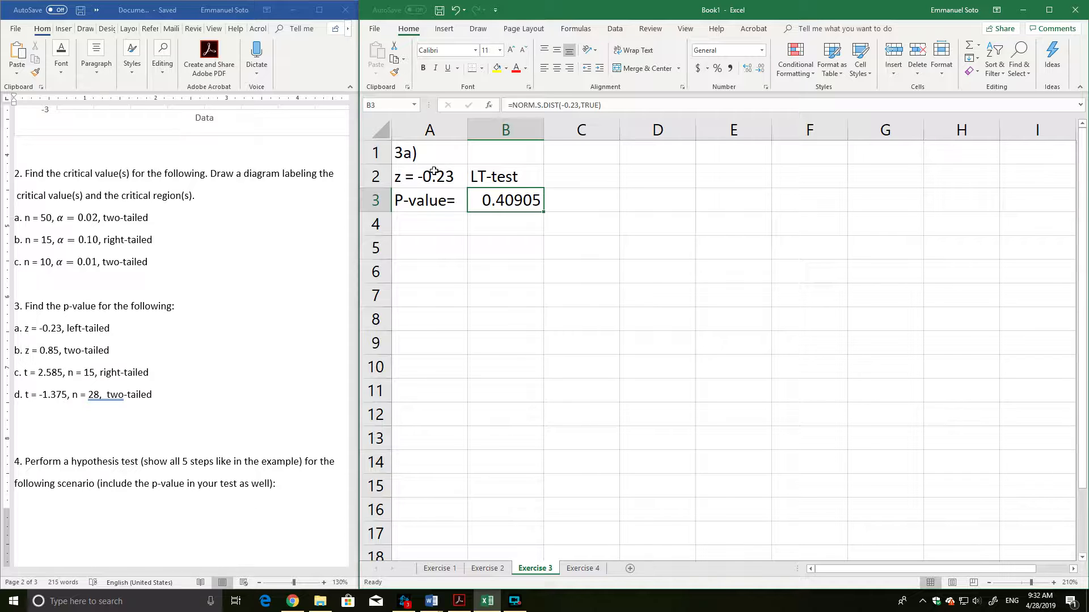
# Review the 2a block on the Exercise 2 worksheet and question 2's diagram-labeling instruction in the Word document.
pyautogui.click(486, 568)
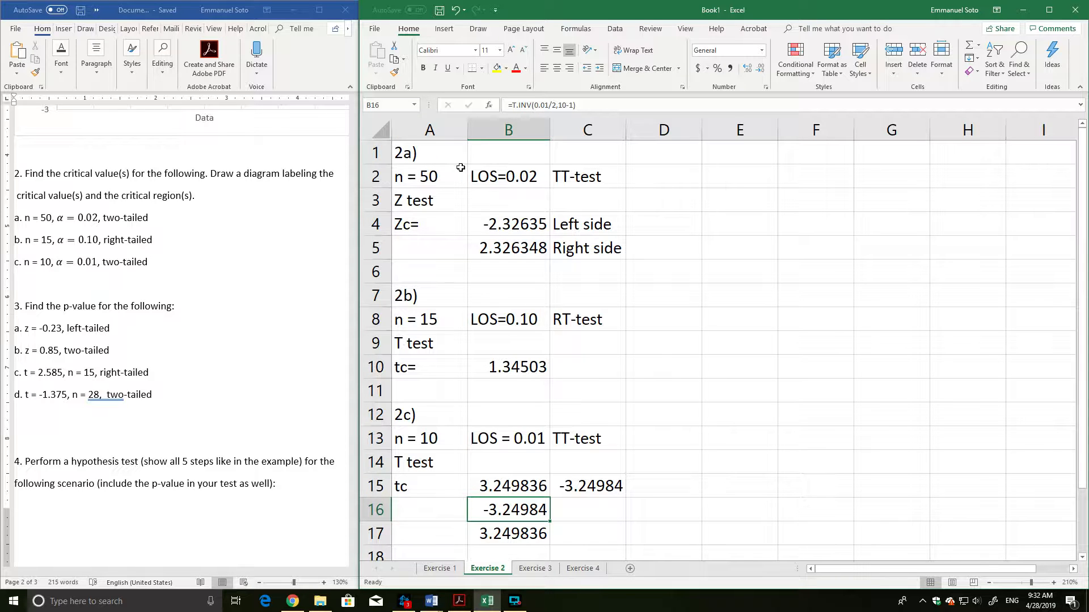
pyautogui.moveTo(460, 167)
pyautogui.mouseDown()
pyautogui.moveTo(595, 250)
pyautogui.moveTo(576, 260)
pyautogui.mouseUp()
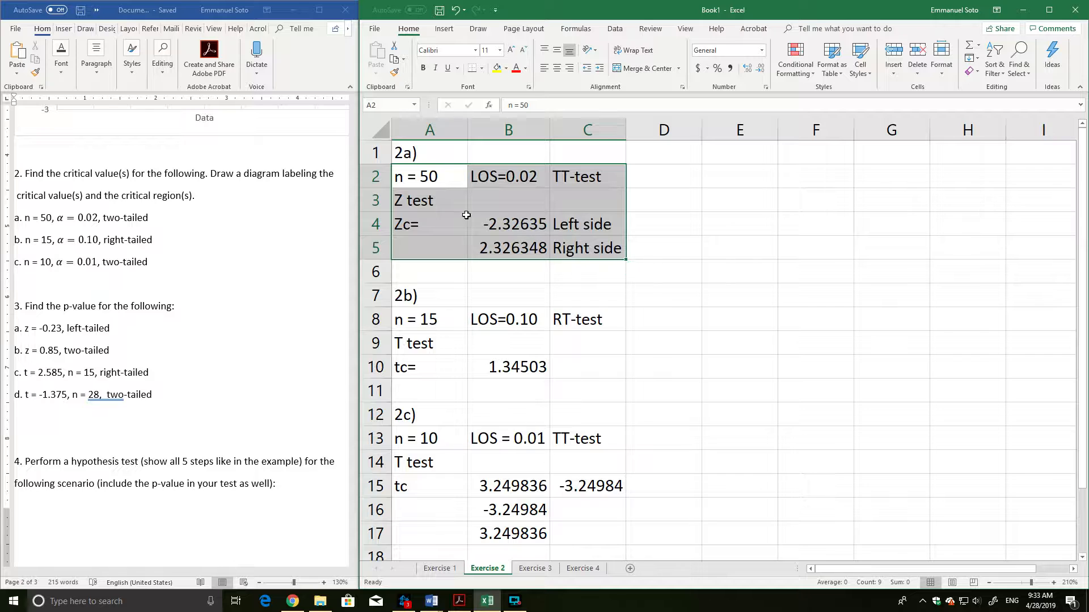
pyautogui.click(398, 225)
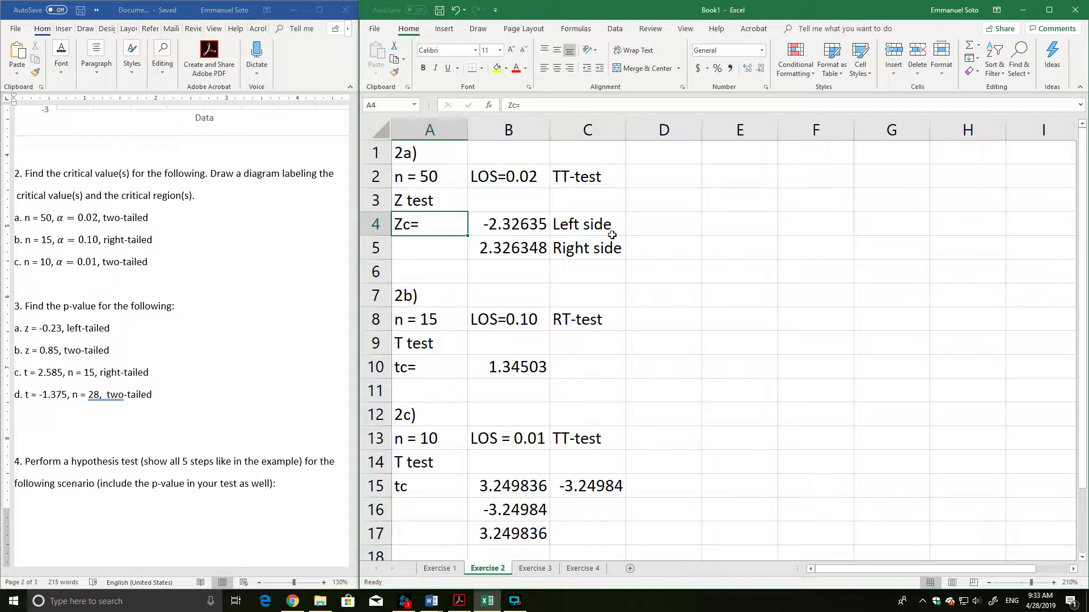
pyautogui.click(210, 173)
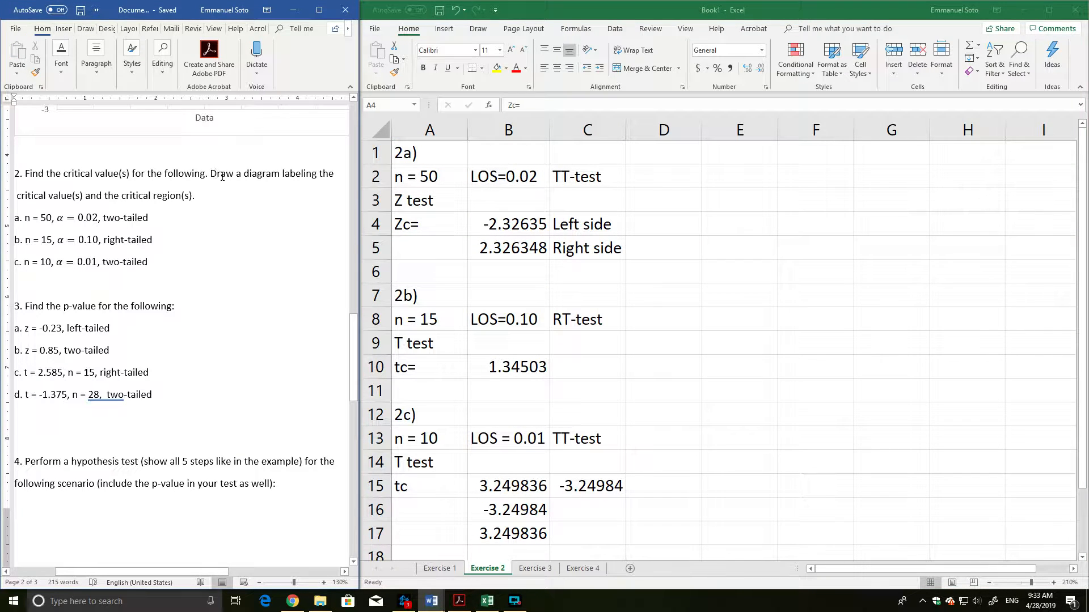
pyautogui.moveTo(210, 174)
pyautogui.mouseDown()
pyautogui.moveTo(297, 214)
pyautogui.moveTo(209, 198)
pyautogui.mouseUp()
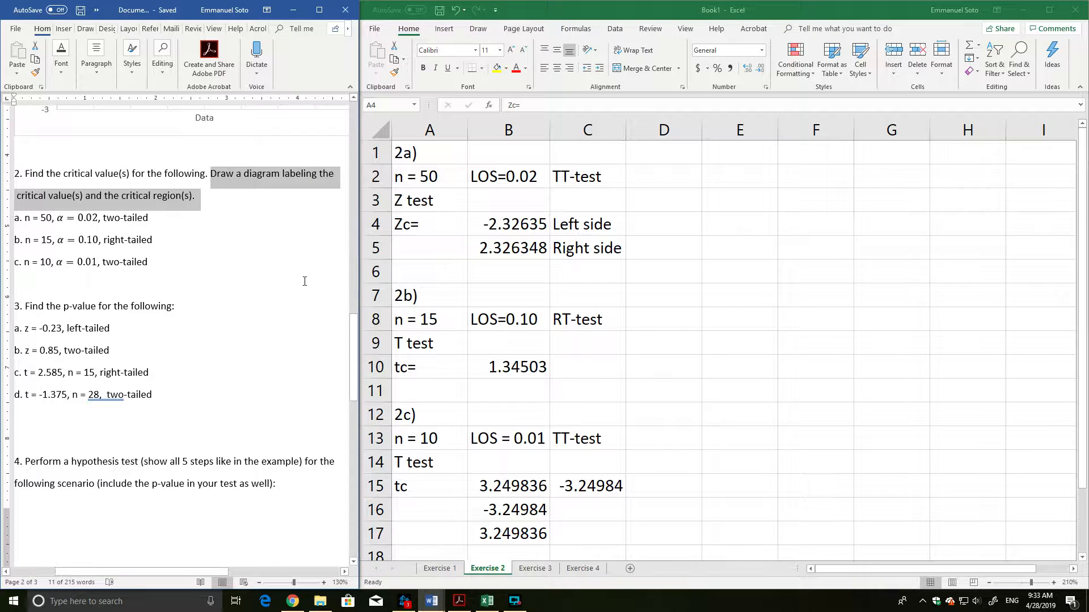
pyautogui.click(260, 266)
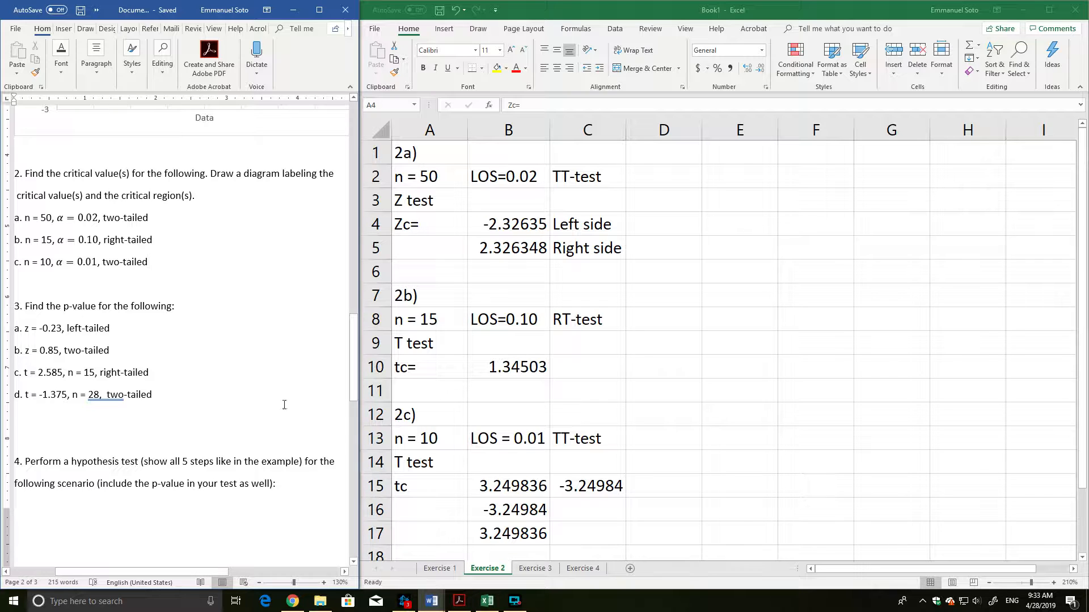
pyautogui.moveTo(212, 174)
pyautogui.mouseDown()
pyautogui.moveTo(208, 199)
pyautogui.moveTo(195, 196)
pyautogui.mouseUp()
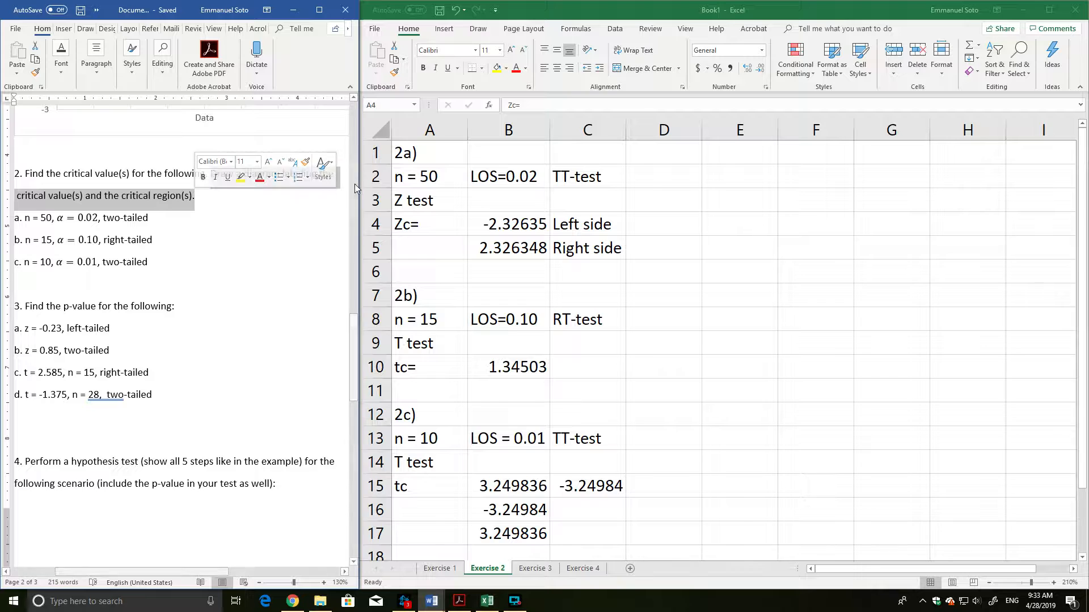
pyautogui.click(227, 262)
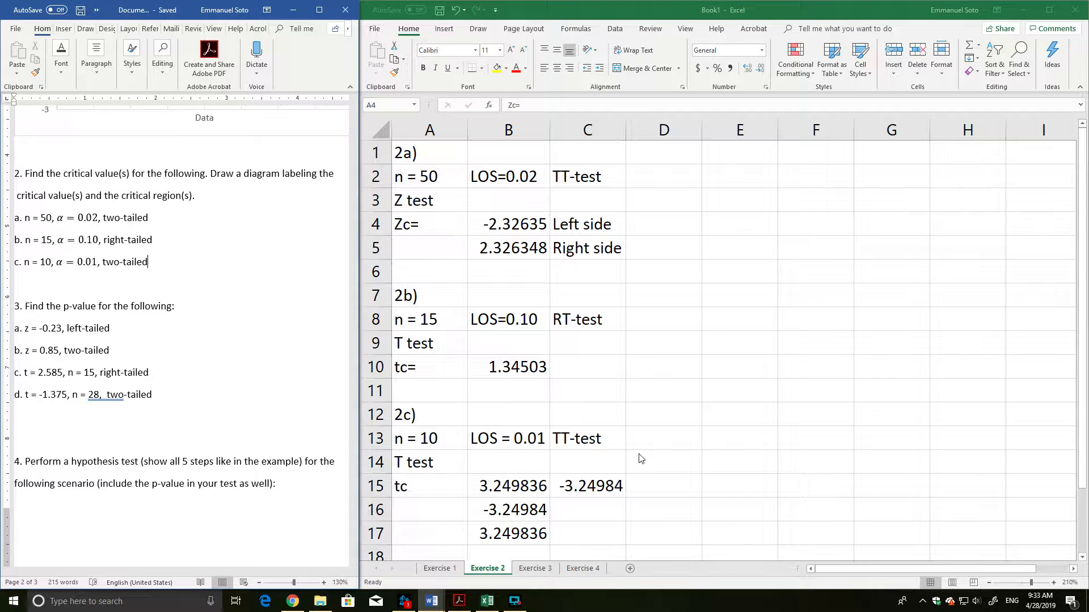
# Find and launch the Paint desktop app through Windows search, then minimize its blank canvas window.
pyautogui.click(106, 603)
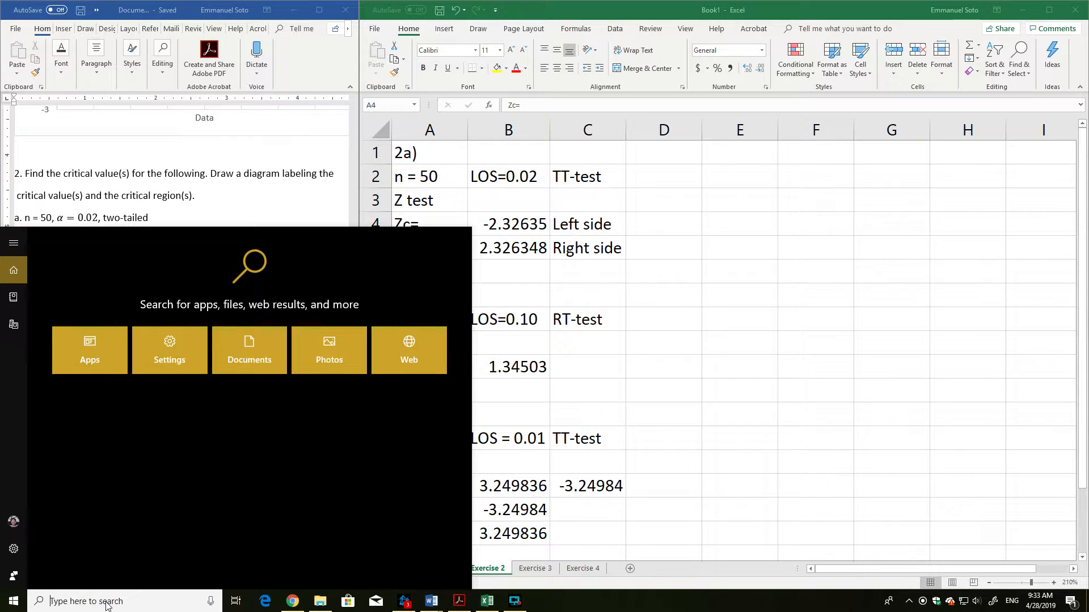
pyautogui.write('paint')
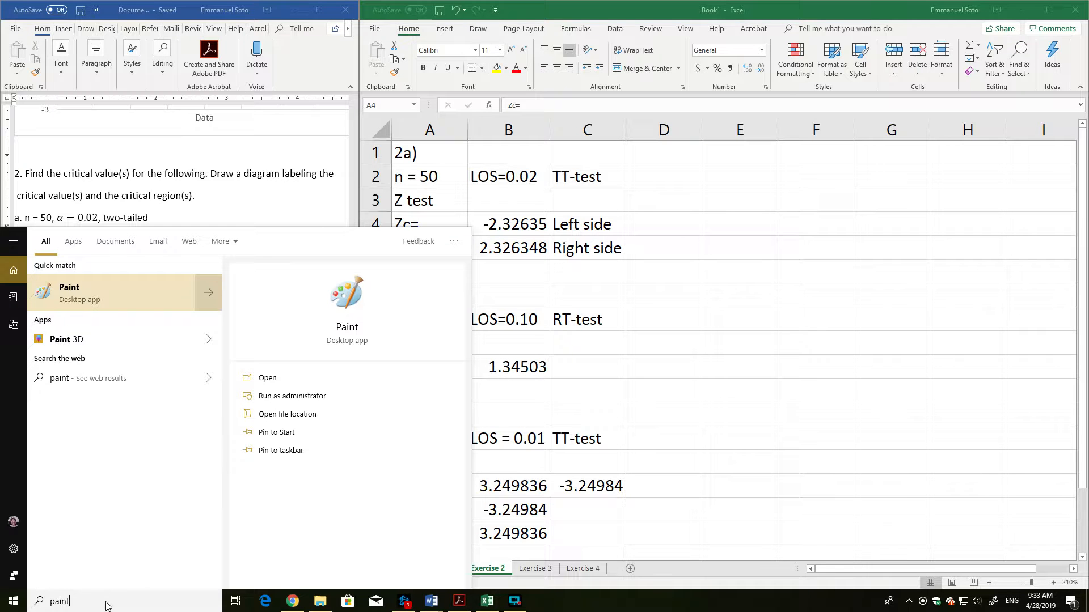
pyautogui.press('Escape')
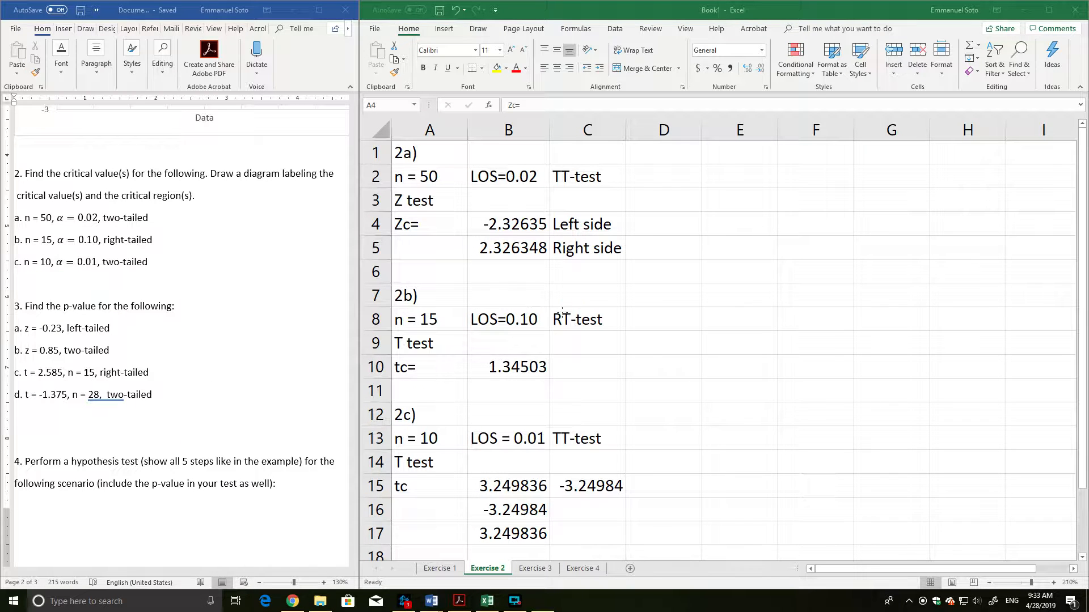
pyautogui.moveTo(334, 30); pyautogui.dragTo(516, 86)
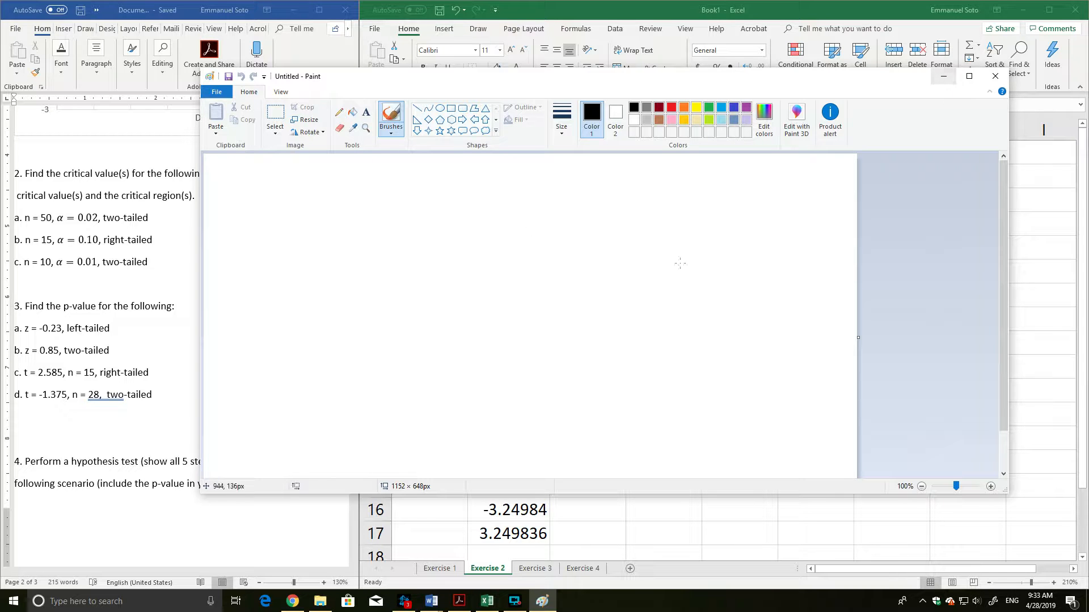
pyautogui.click(943, 76)
# Switch to Chrome and run a Google image search for "normal distribution".
pyautogui.click(293, 600)
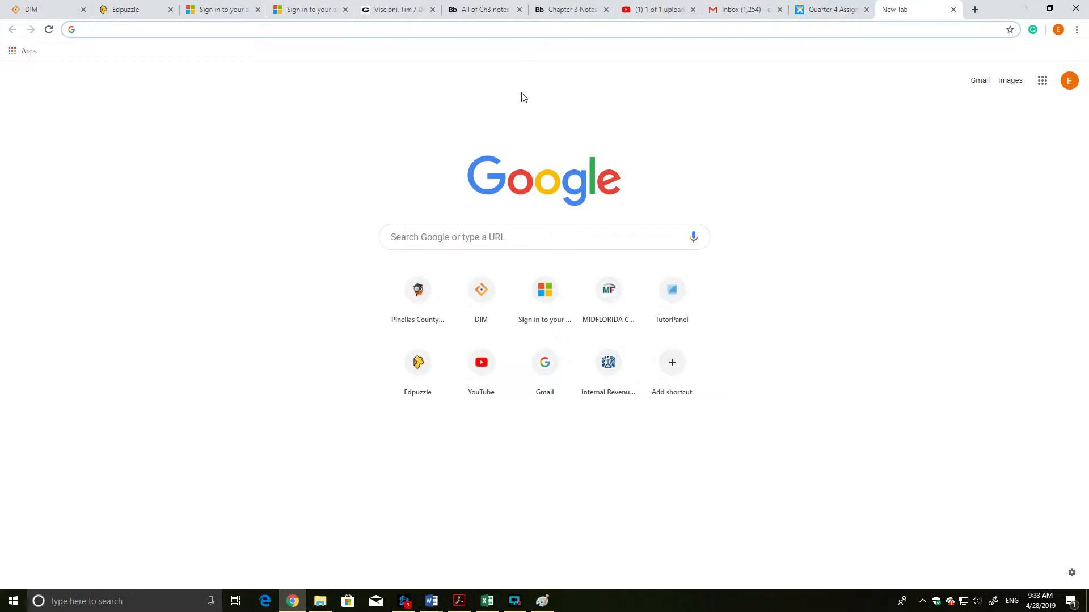
pyautogui.click(536, 10)
pyautogui.click(893, 9)
pyautogui.write('normal distribu')
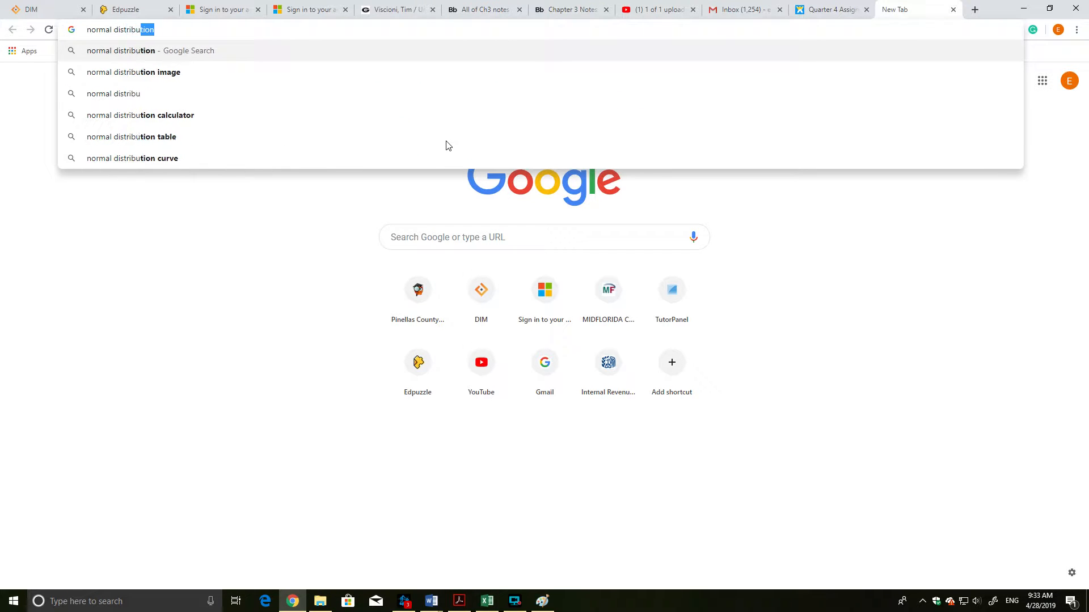
pyautogui.press('Return')
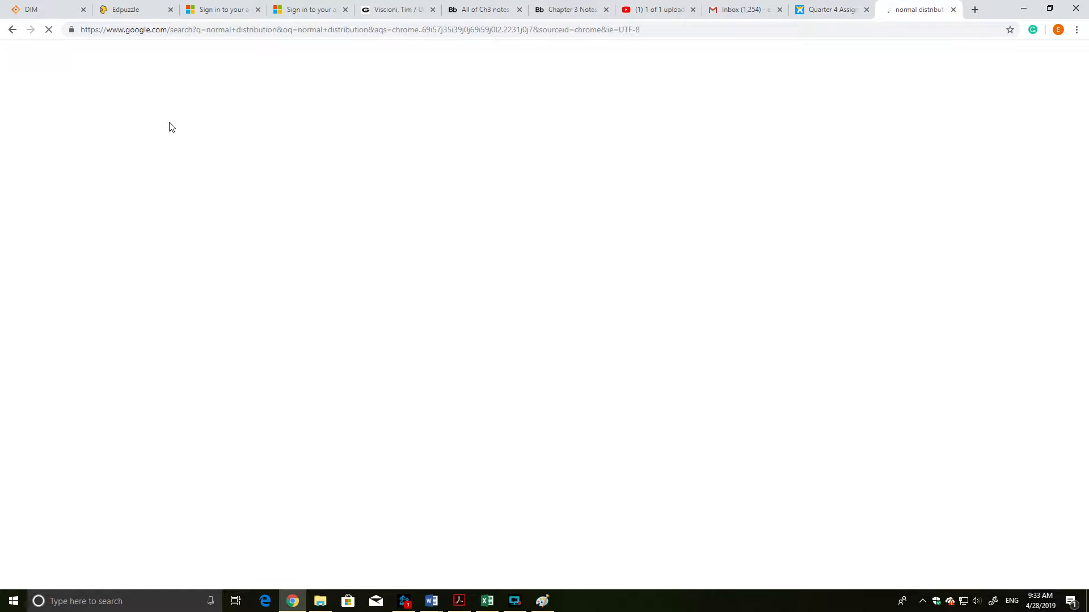
pyautogui.click(136, 98)
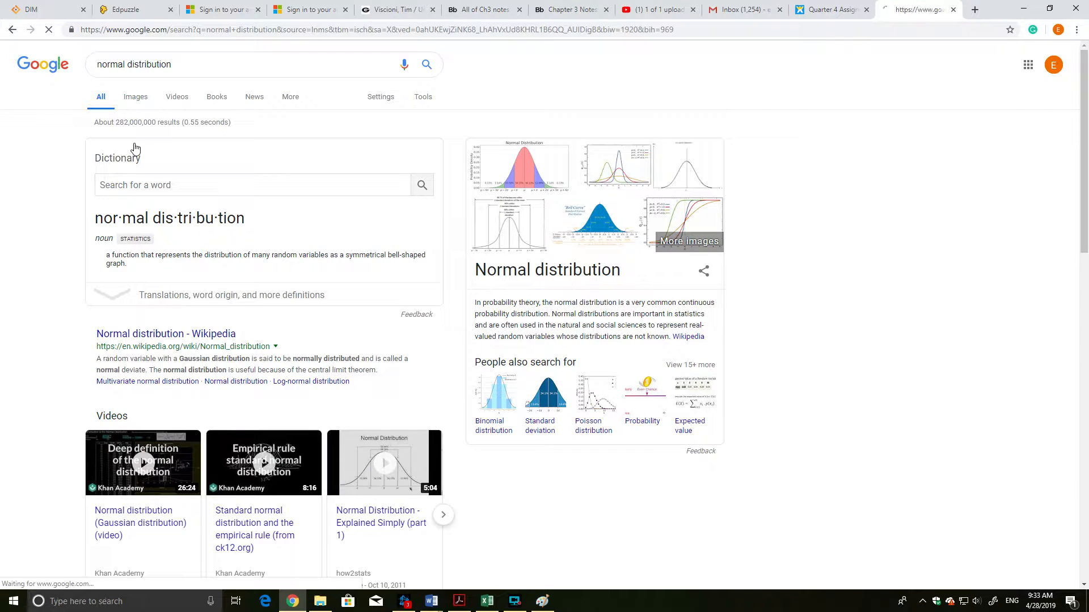
# Copy the red bell-curve image from Brilliant Math & Science Wiki to the clipboard and minimize the browser.
pyautogui.click(766, 229)
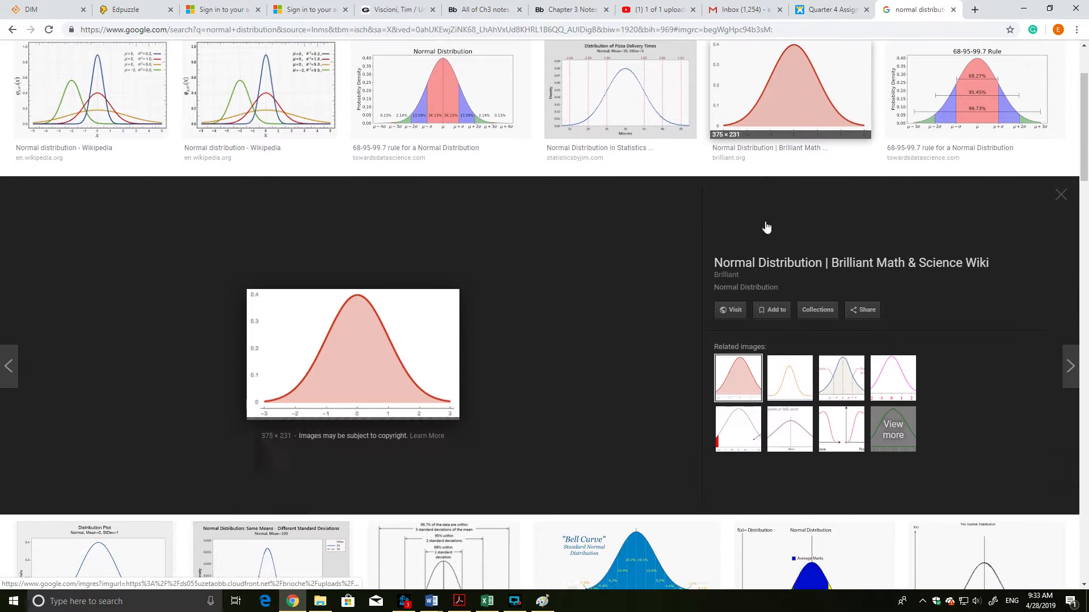
pyautogui.rightClick(342, 350)
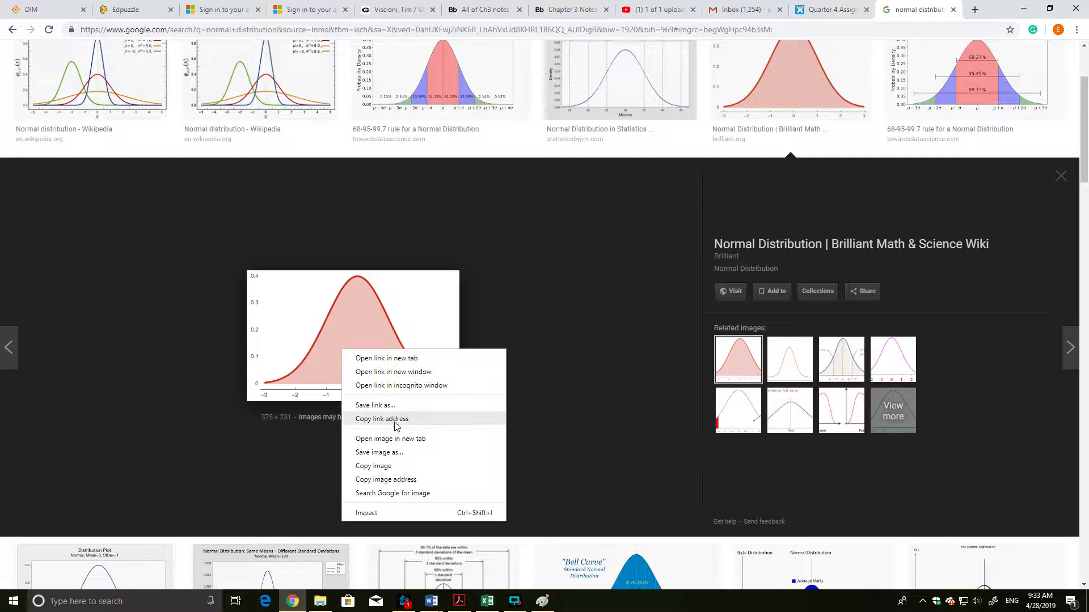
pyautogui.click(382, 466)
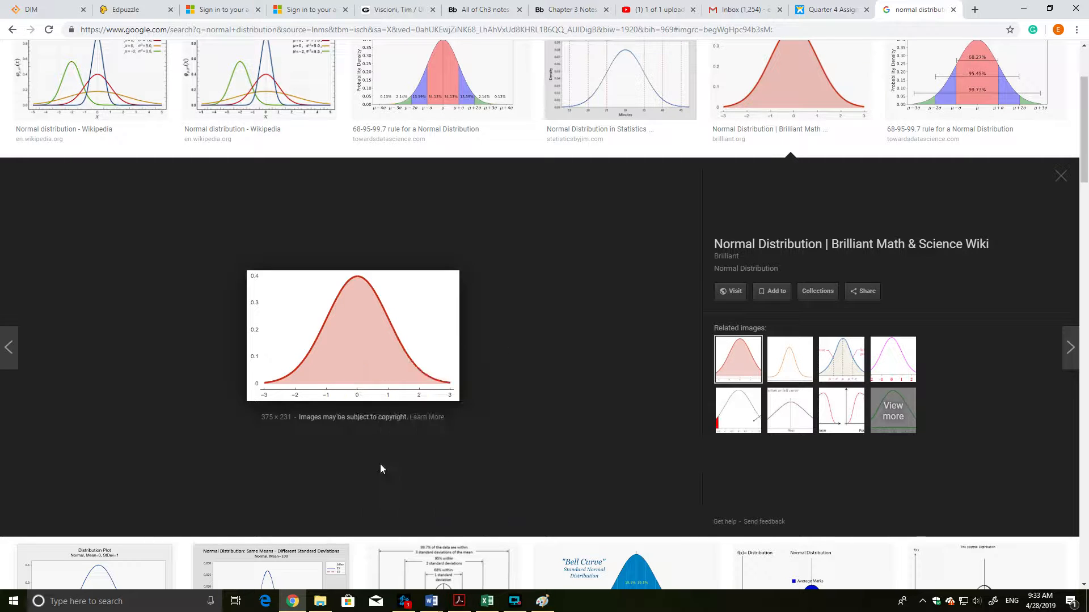
pyautogui.click(1023, 10)
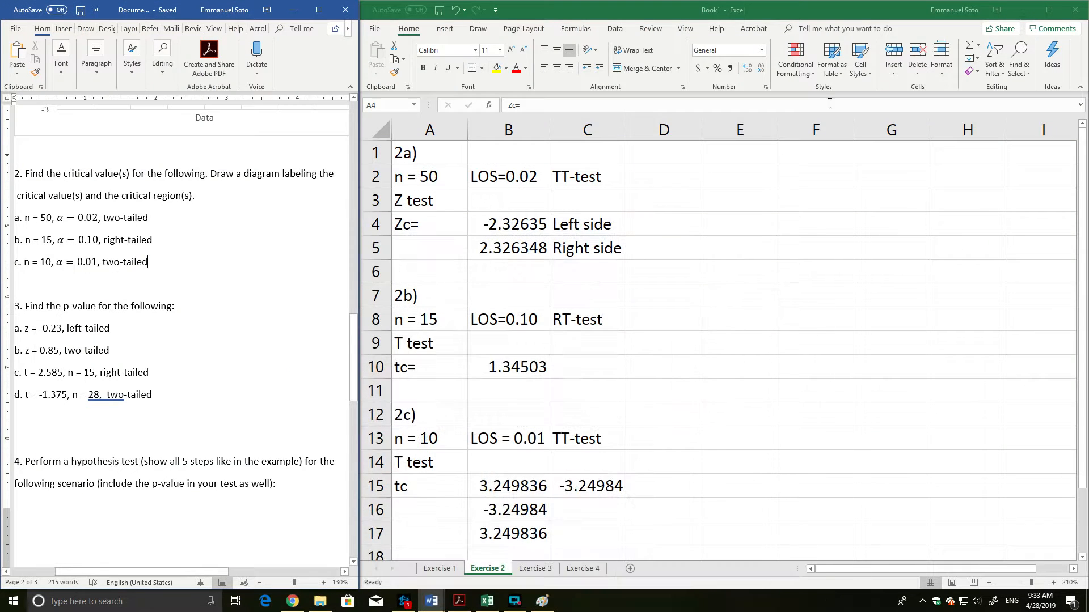
# Switch to Paint, paste the copied bell curve and move it toward the upper middle of the canvas.
pyautogui.click(542, 601)
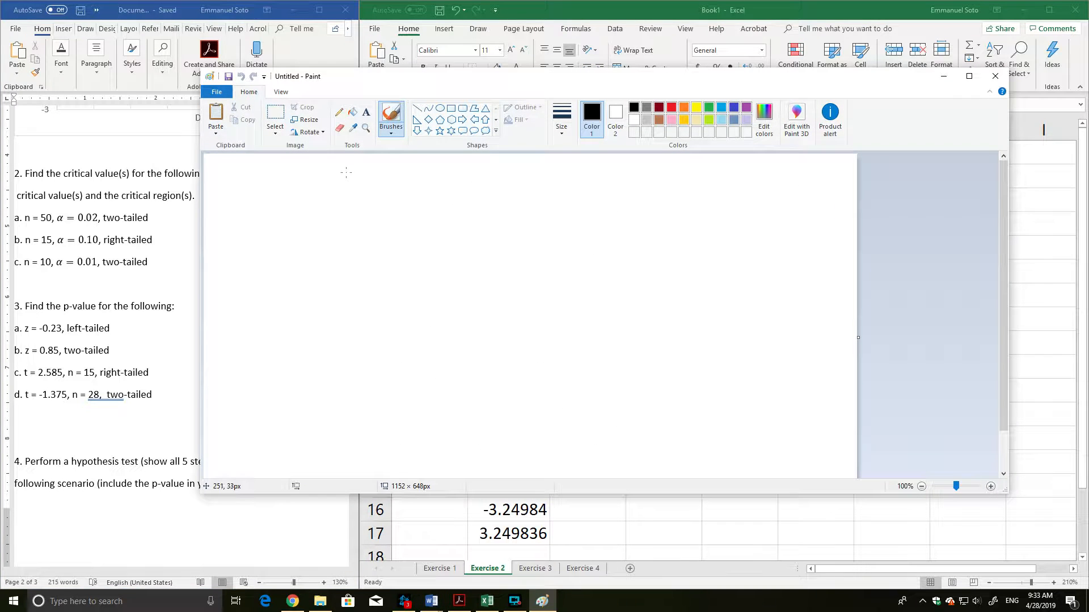
pyautogui.hotkey('ctrl', 'v')
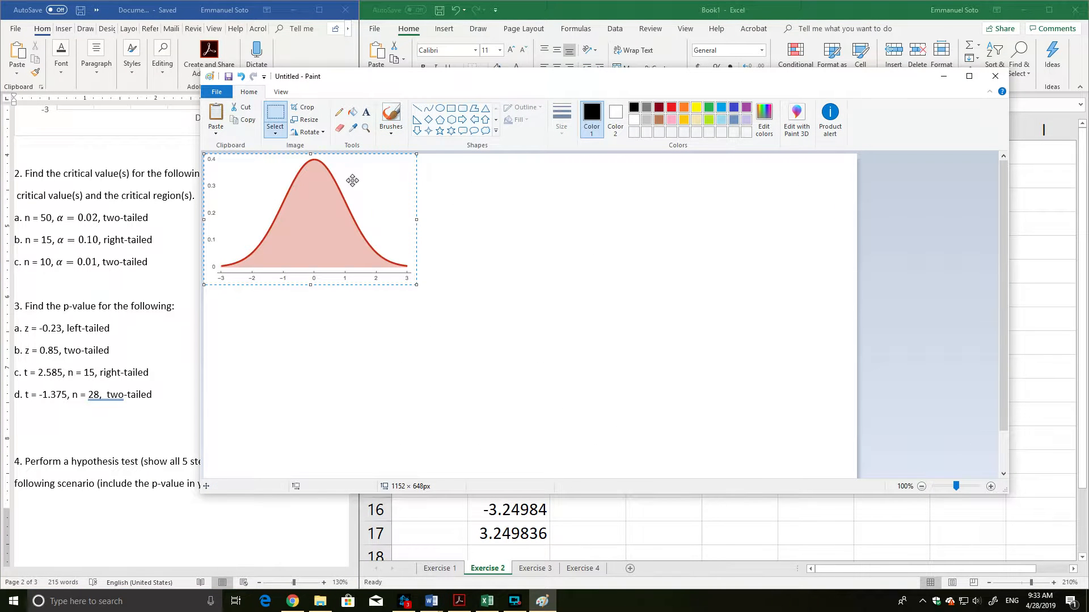
pyautogui.click(215, 133)
pyautogui.click(494, 280)
pyautogui.moveTo(326, 223); pyautogui.dragTo(494, 263)
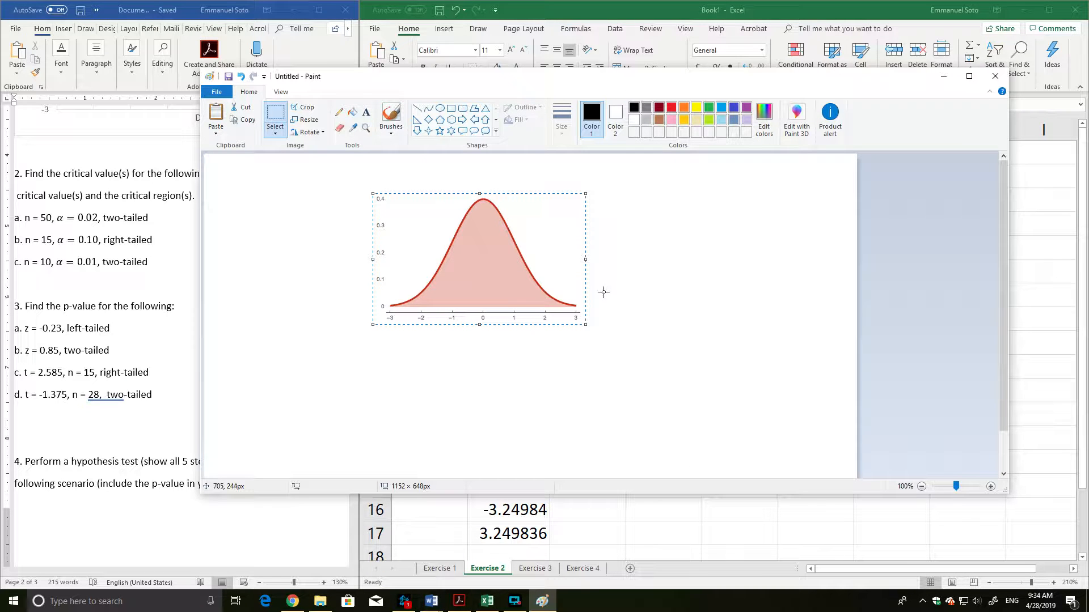
# Select and delete the vertical-axis labels 0.1 to 0.4 beside the bell curve.
pyautogui.click(583, 341)
pyautogui.moveTo(368, 185); pyautogui.dragTo(394, 293)
pyautogui.press('Delete')
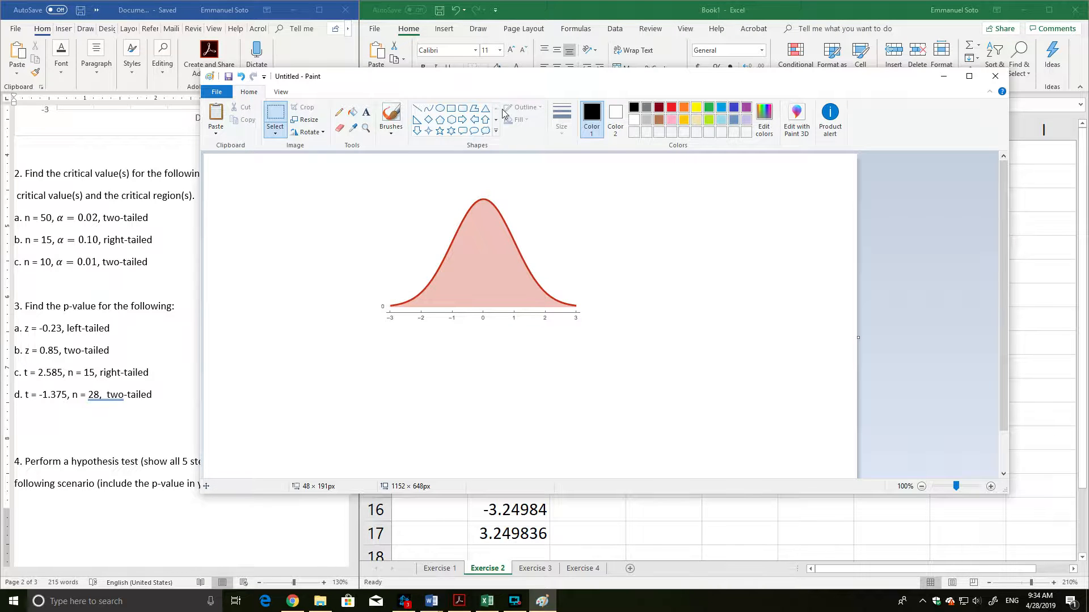
# Fill the pink area under the bell curve with white.
pyautogui.click(352, 112)
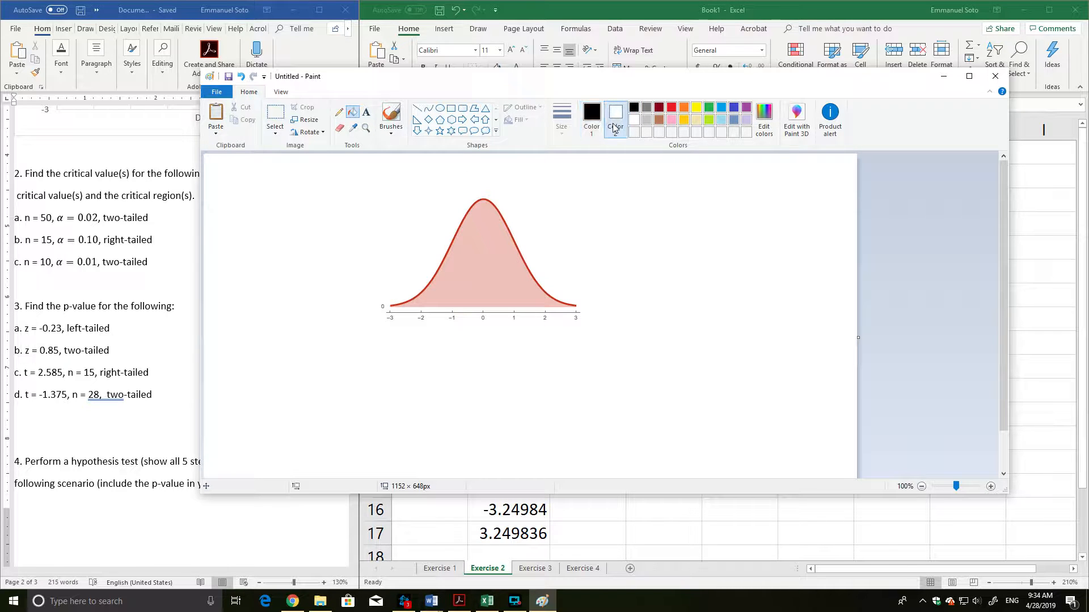
pyautogui.click(632, 121)
pyautogui.click(469, 269)
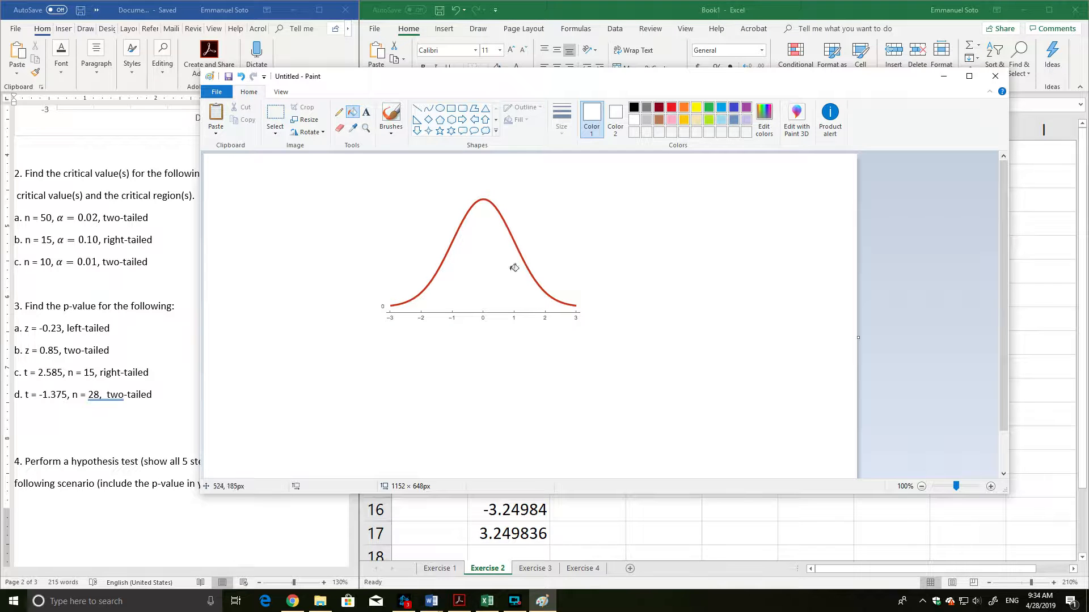
# Check 2a's critical values in Excel, then draw black vertical lines through both curve tails just beyond 2 and -2.
pyautogui.click(391, 116)
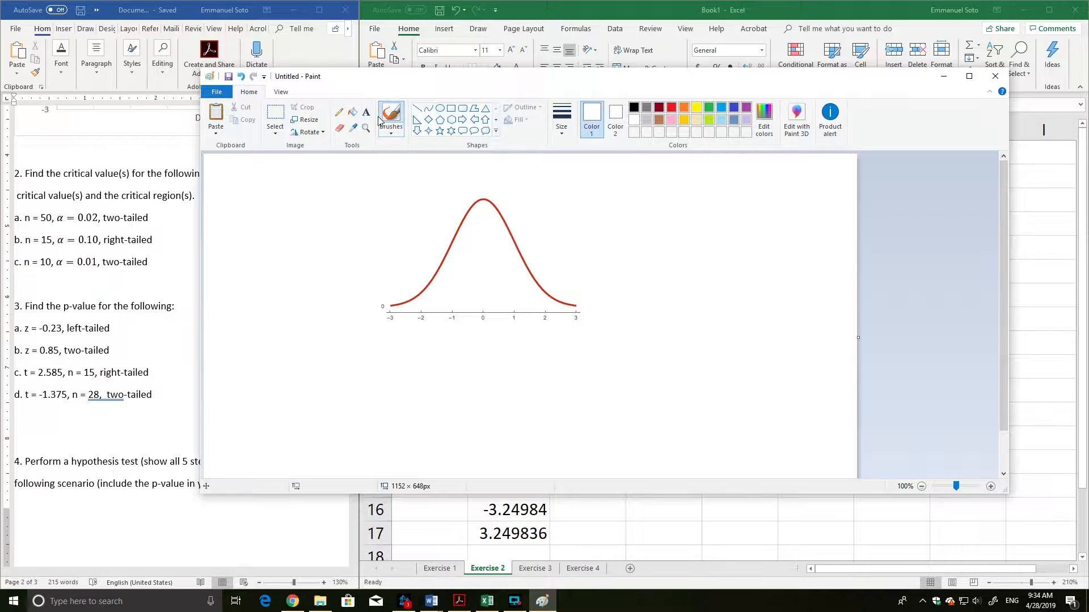
pyautogui.click(417, 109)
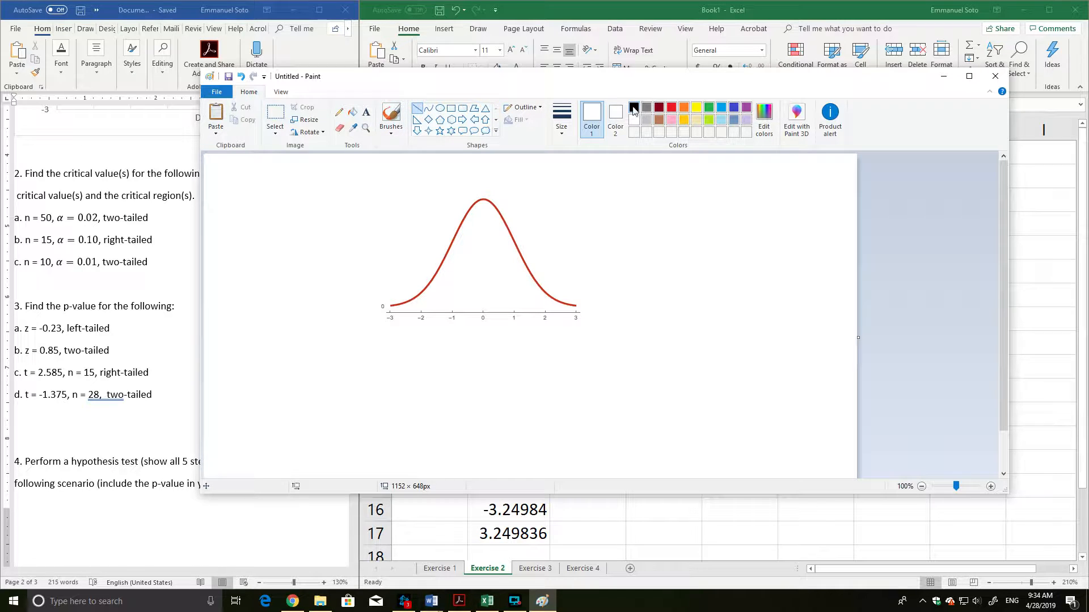
pyautogui.click(633, 108)
pyautogui.moveTo(403, 85); pyautogui.dragTo(523, 379)
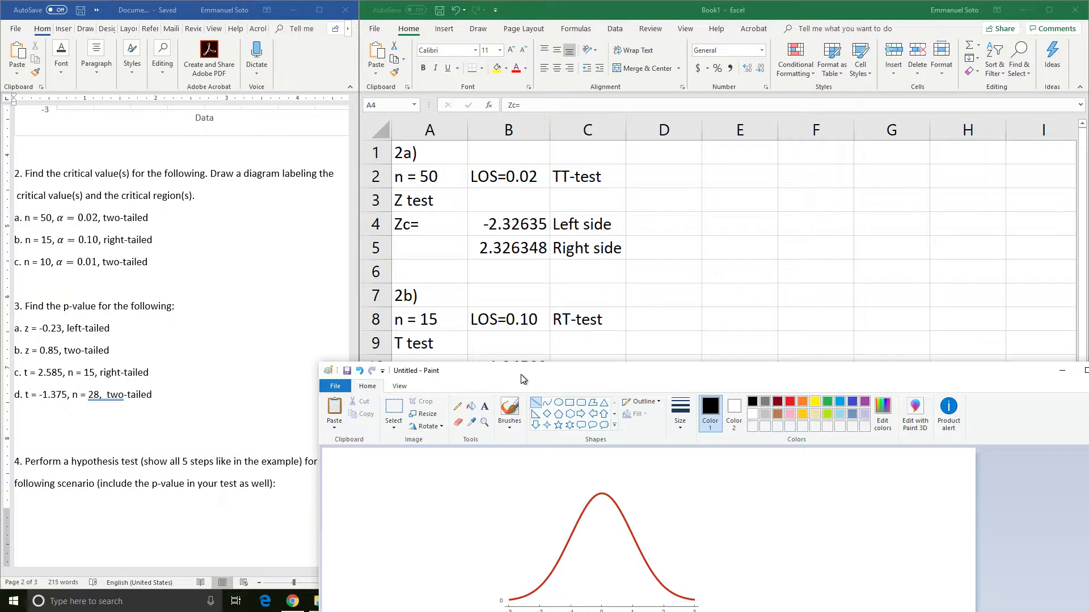
pyautogui.moveTo(522, 379)
pyautogui.mouseDown()
pyautogui.moveTo(466, 229)
pyautogui.moveTo(419, 24)
pyautogui.mouseUp()
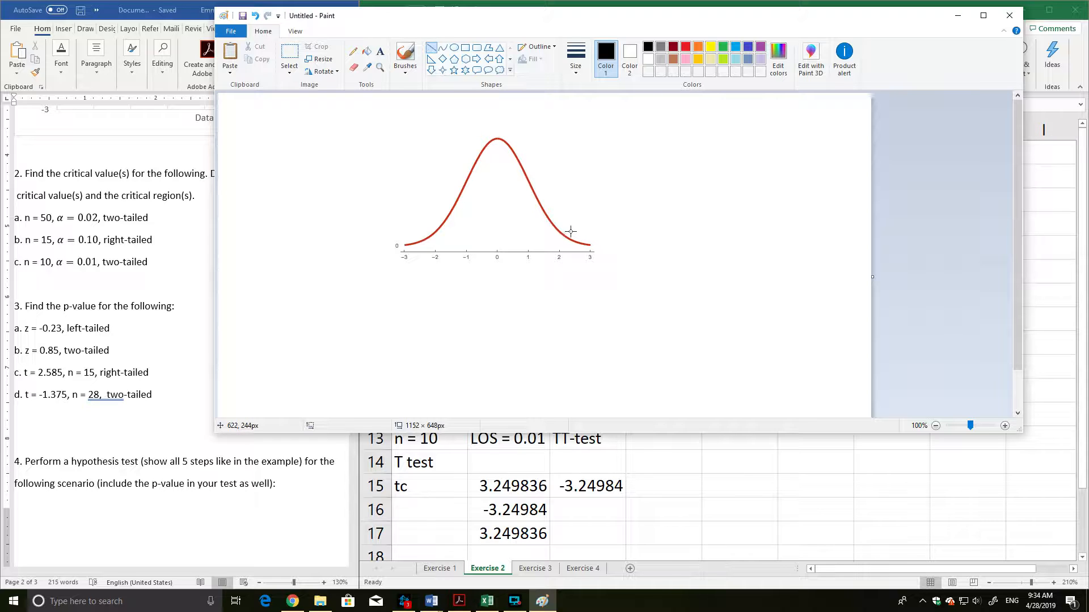
pyautogui.moveTo(572, 230); pyautogui.dragTo(574, 251)
pyautogui.moveTo(427, 234); pyautogui.dragTo(425, 252)
# Close the outer ends of both tails with short black vertical lines at -3 and 3.
pyautogui.click(410, 193)
pyautogui.moveTo(404, 246); pyautogui.dragTo(403, 251)
pyautogui.moveTo(590, 243); pyautogui.dragTo(590, 244)
pyautogui.click(614, 233)
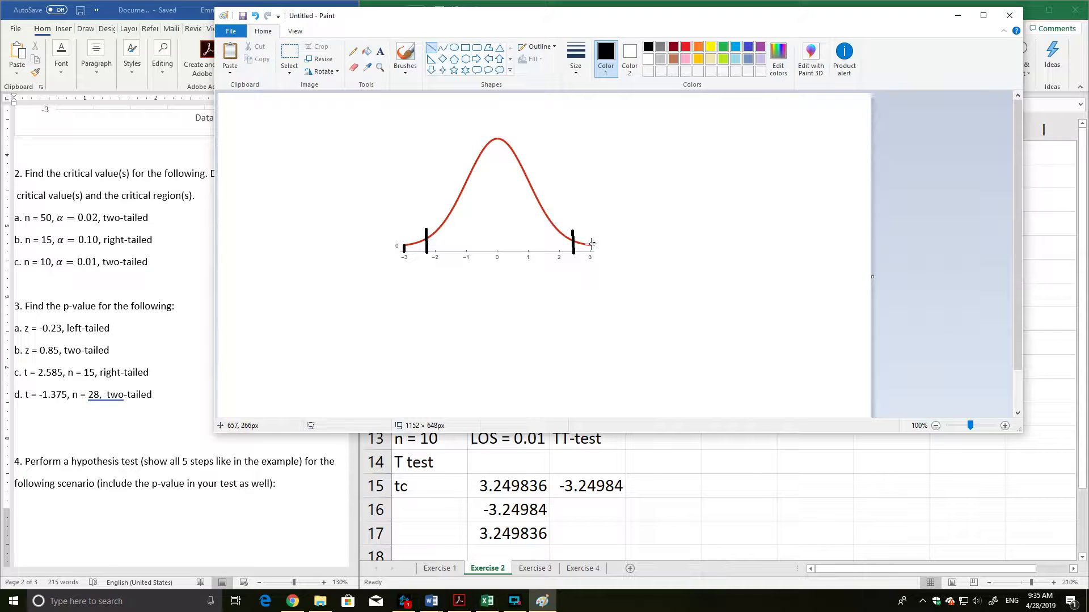
pyautogui.moveTo(589, 245); pyautogui.dragTo(589, 252)
pyautogui.click(659, 237)
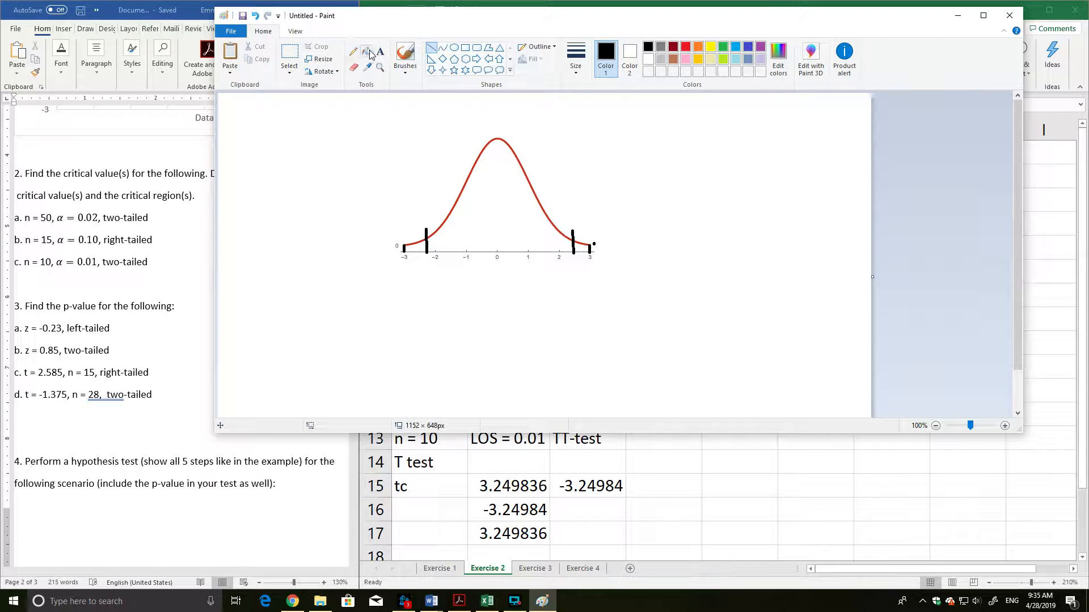
# Fill the enclosed critical regions in both tails of the curve with red.
pyautogui.click(368, 52)
pyautogui.click(685, 46)
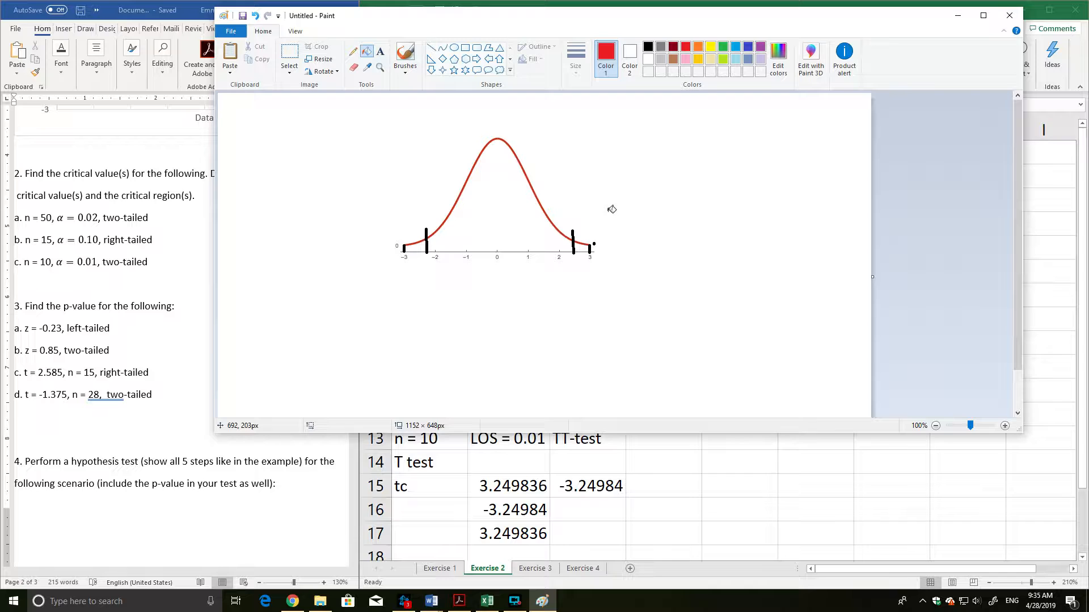
pyautogui.click(585, 244)
pyautogui.click(420, 244)
# Add red text labels -2.32 and 2.32 above the two critical-value lines.
pyautogui.click(380, 51)
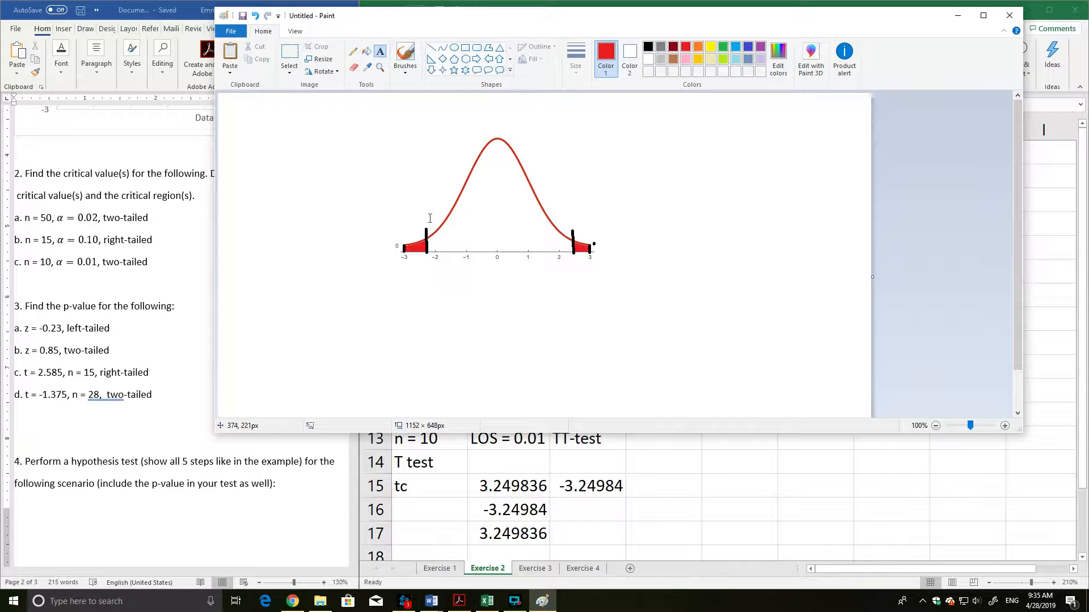
pyautogui.click(420, 215)
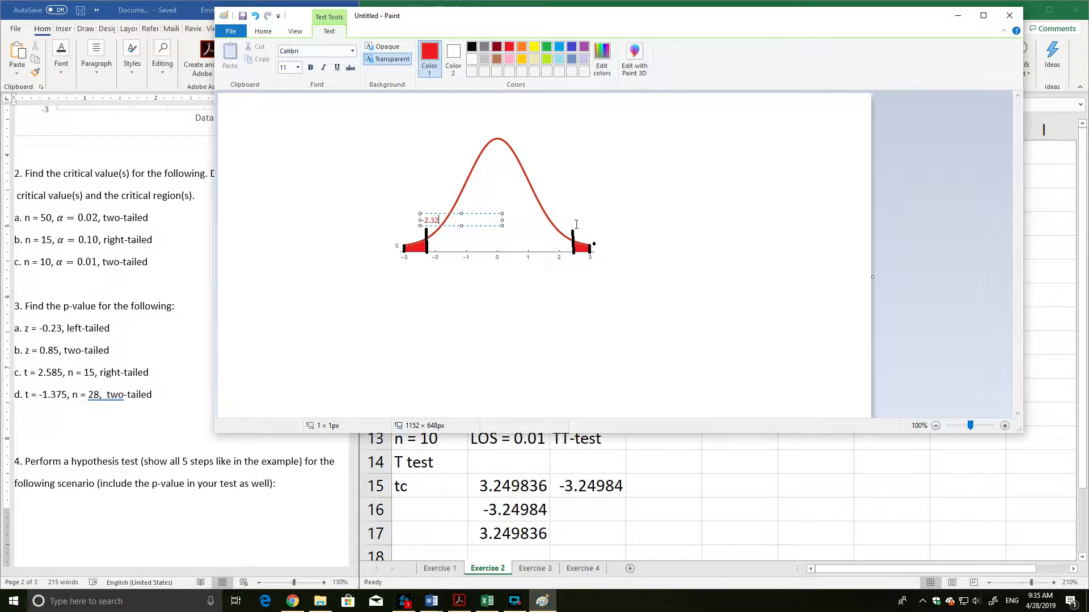
pyautogui.click(575, 224)
pyautogui.click(567, 216)
pyautogui.write('2/')
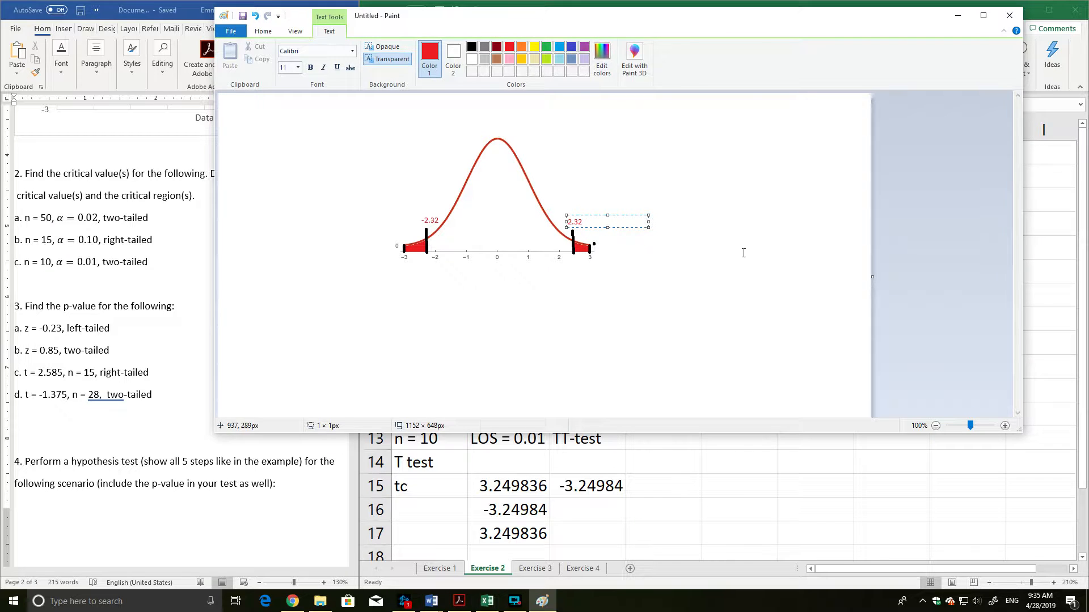
pyautogui.click(598, 211)
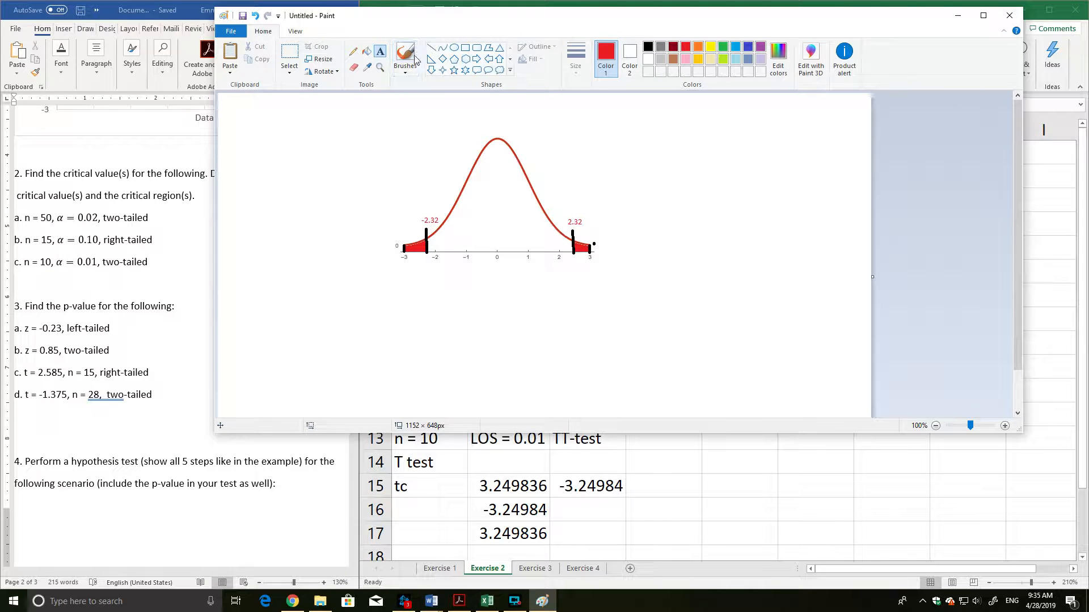
# Select the entire labeled bell-curve diagram and cut it from the canvas.
pyautogui.click(289, 55)
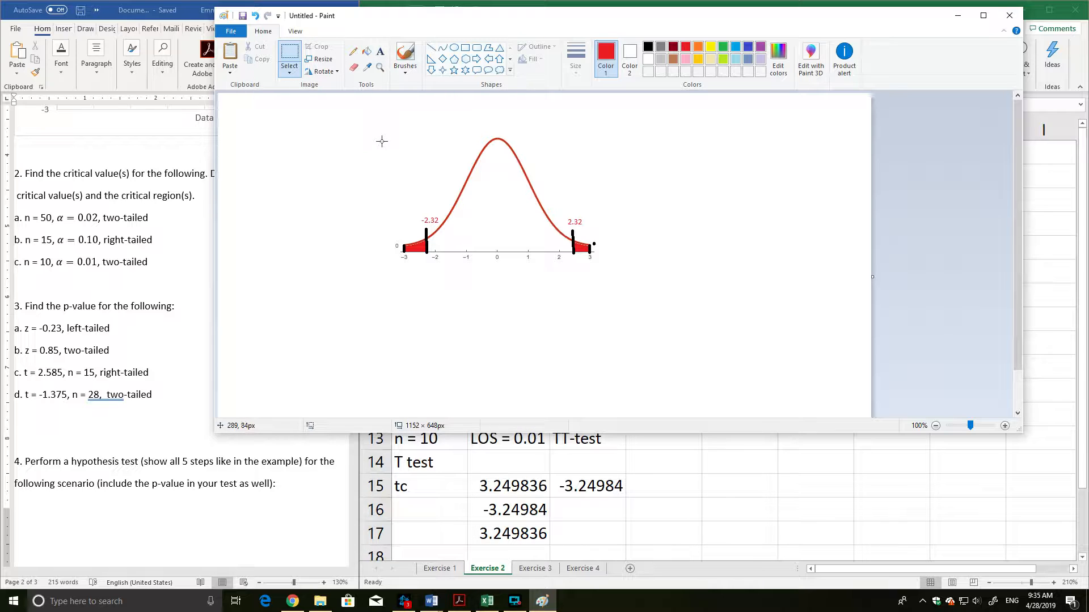
pyautogui.moveTo(383, 142); pyautogui.dragTo(436, 173)
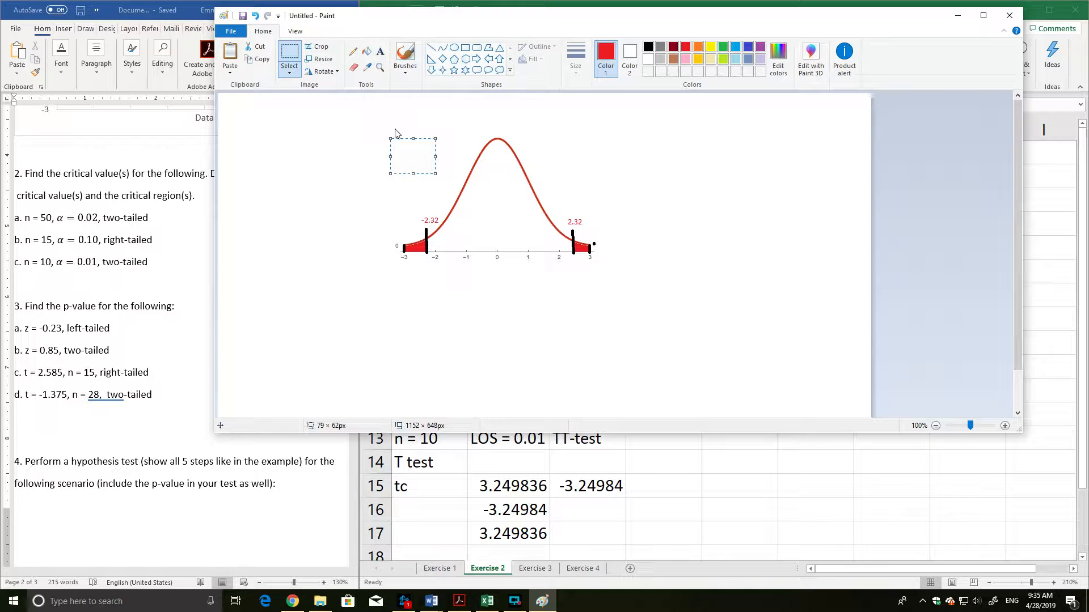
pyautogui.moveTo(387, 123); pyautogui.dragTo(605, 266)
pyautogui.hotkey('ctrl', 'x')
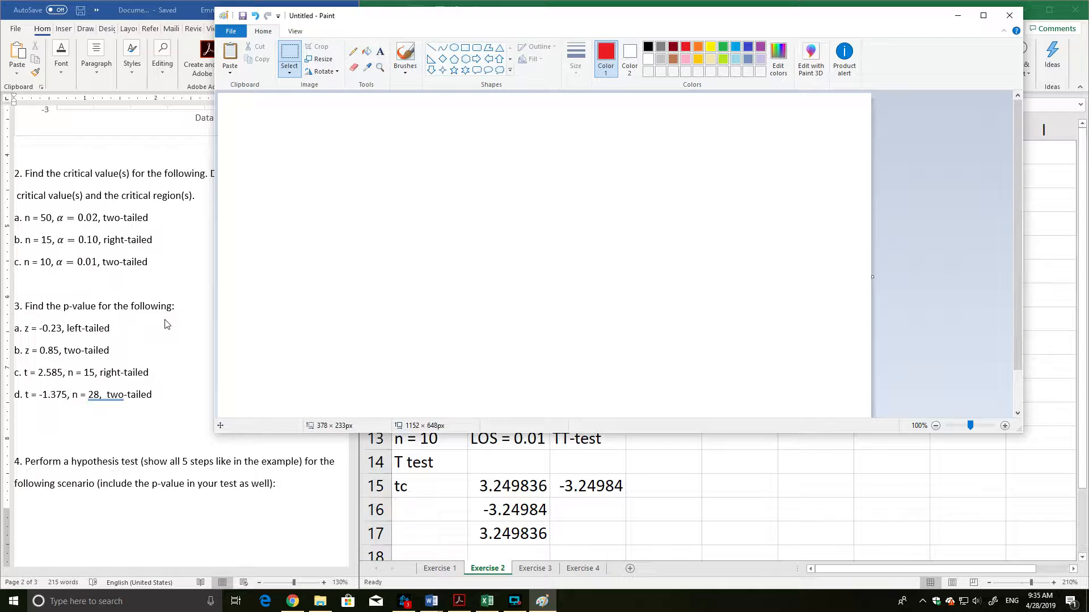
# Switch to the Word document, make a blank line below question 2a and paste the bell-curve diagram there.
pyautogui.click(189, 343)
pyautogui.click(114, 283)
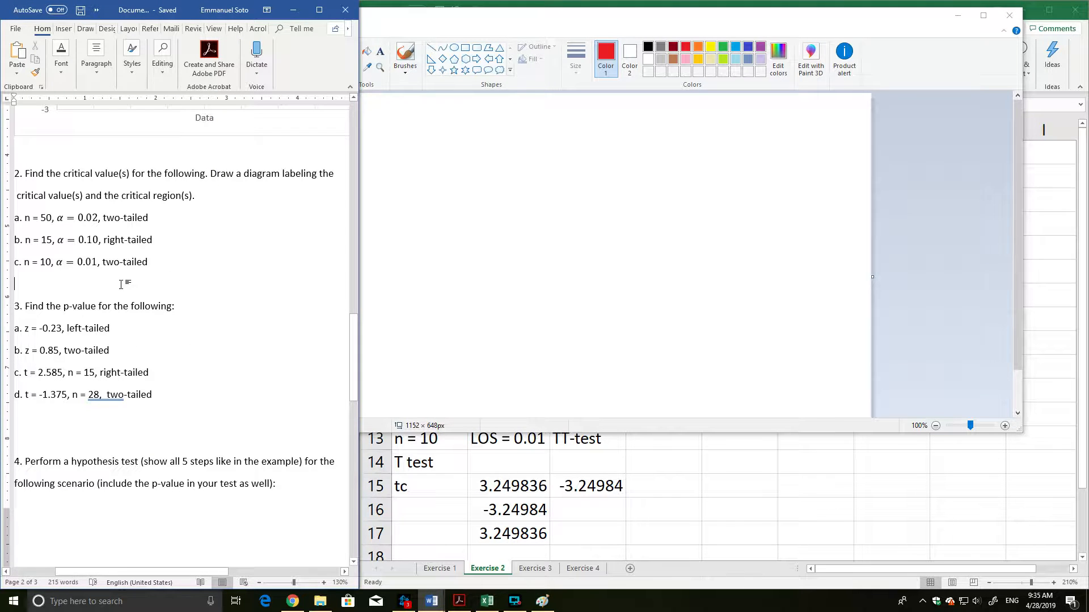
pyautogui.press('Return')
pyautogui.press('Return')
pyautogui.press('BackSpace')
pyautogui.press('BackSpace')
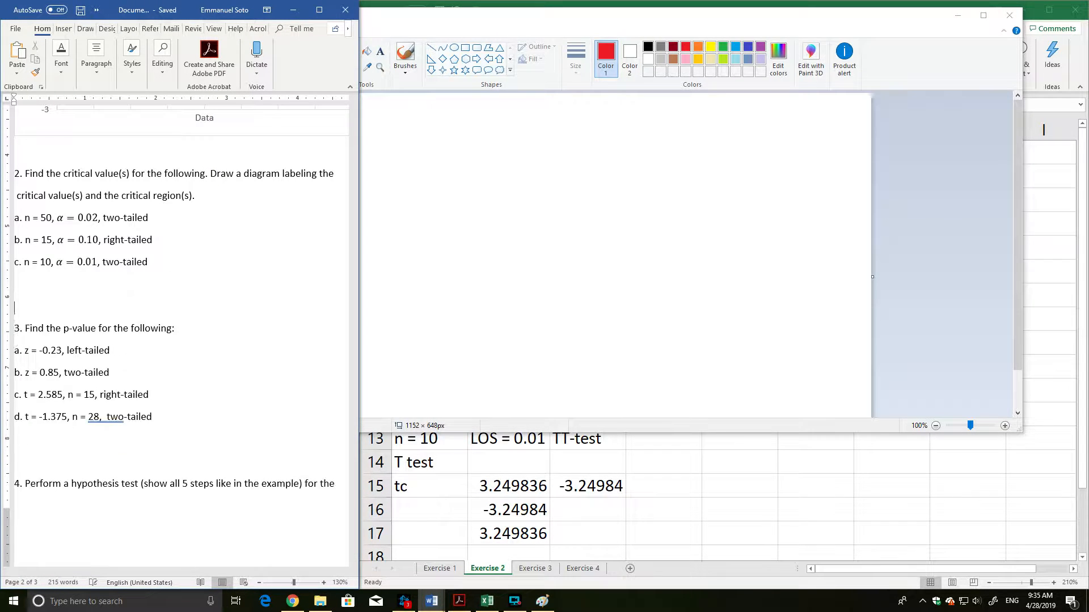
pyautogui.press('Return')
pyautogui.press('Return')
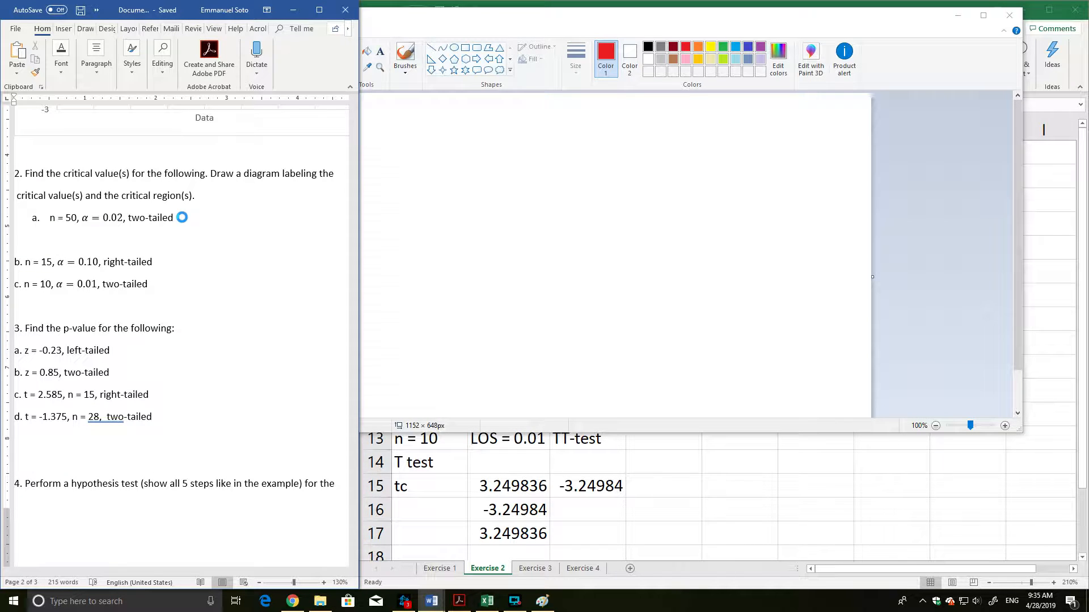
pyautogui.hotkey('ctrl', 'v')
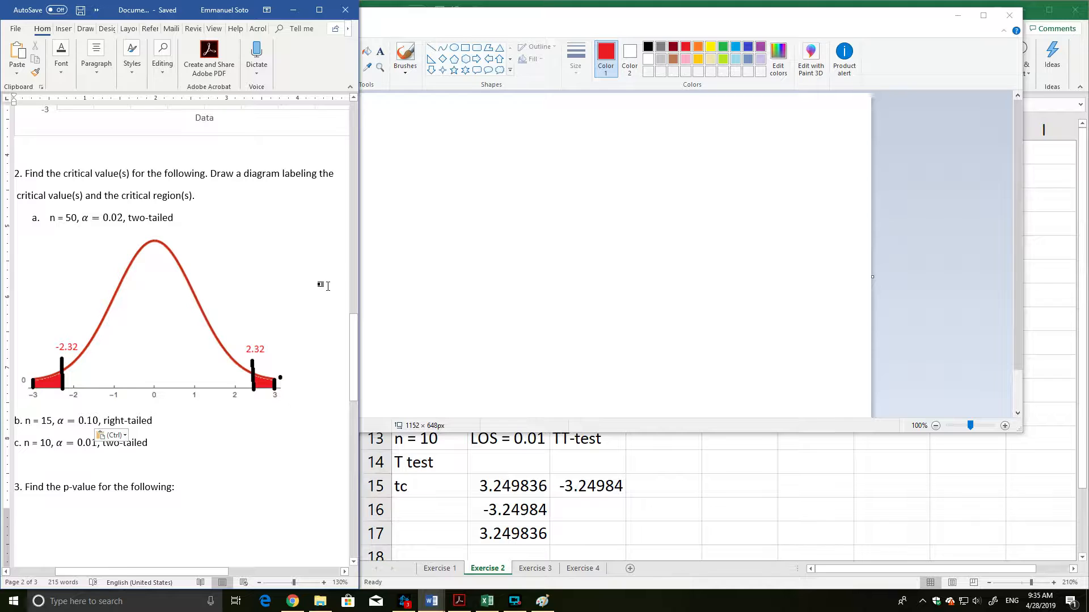
# Minimize the Paint window and review the pasted diagram and the questions below it in the Word document.
pyautogui.click(463, 286)
pyautogui.click(957, 16)
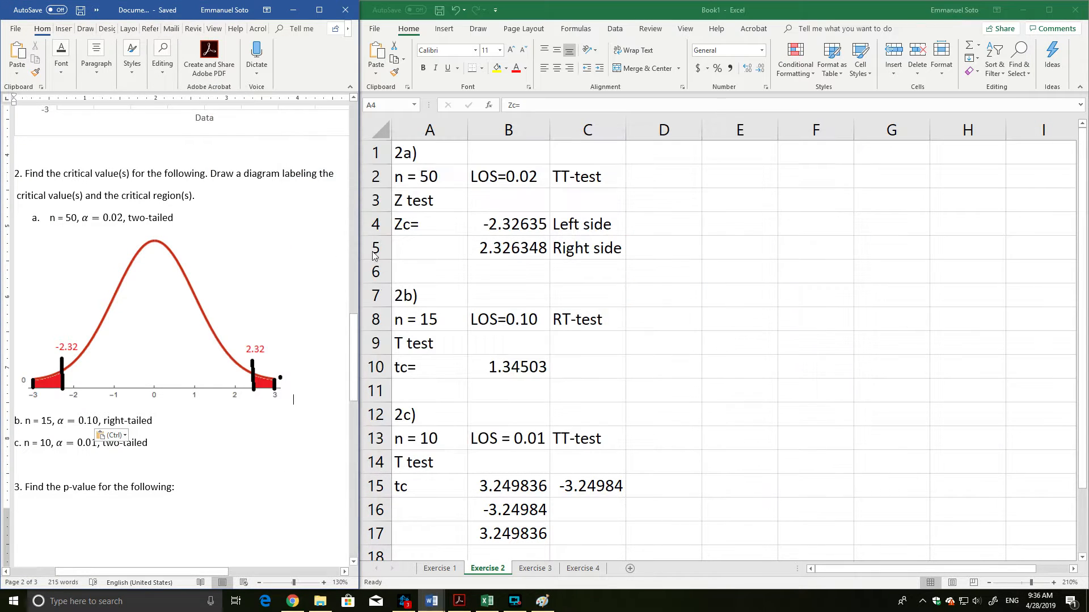
pyautogui.scroll(-10, 297, 236)
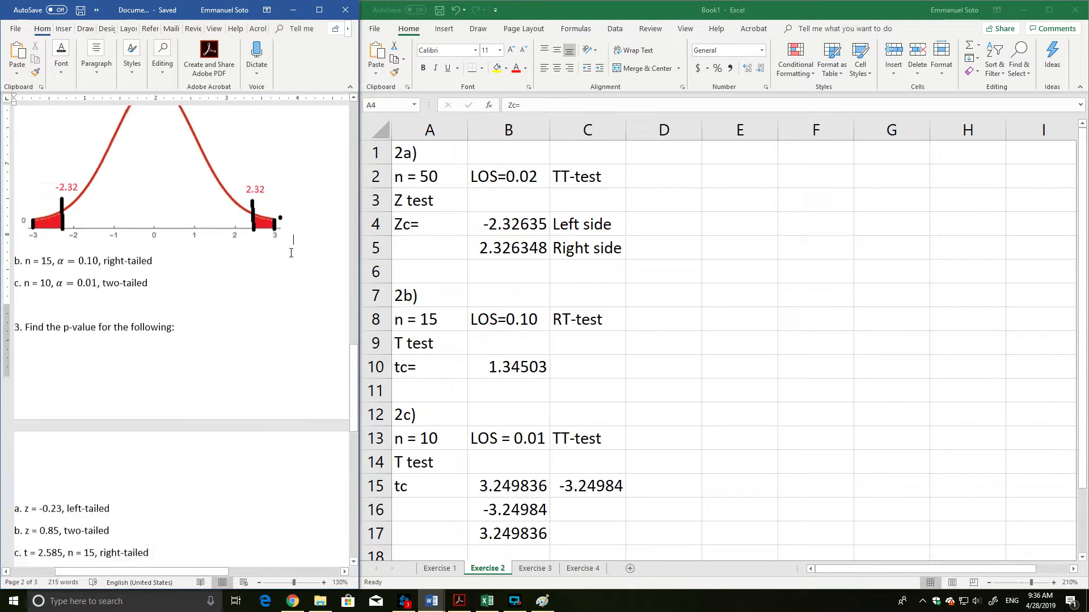
pyautogui.scroll(8, 286, 260)
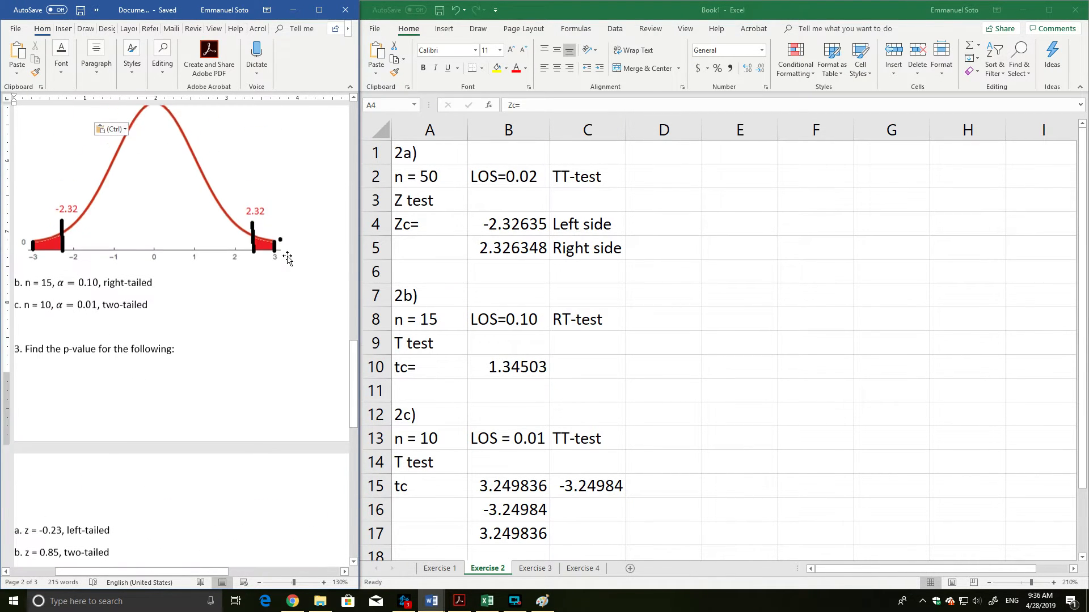
# On the Exercise 3 sheet, start problem 3b in A5 with the heading 3b), z = 0.85 below it and TT-test beside it.
pyautogui.scroll(-8, 286, 253)
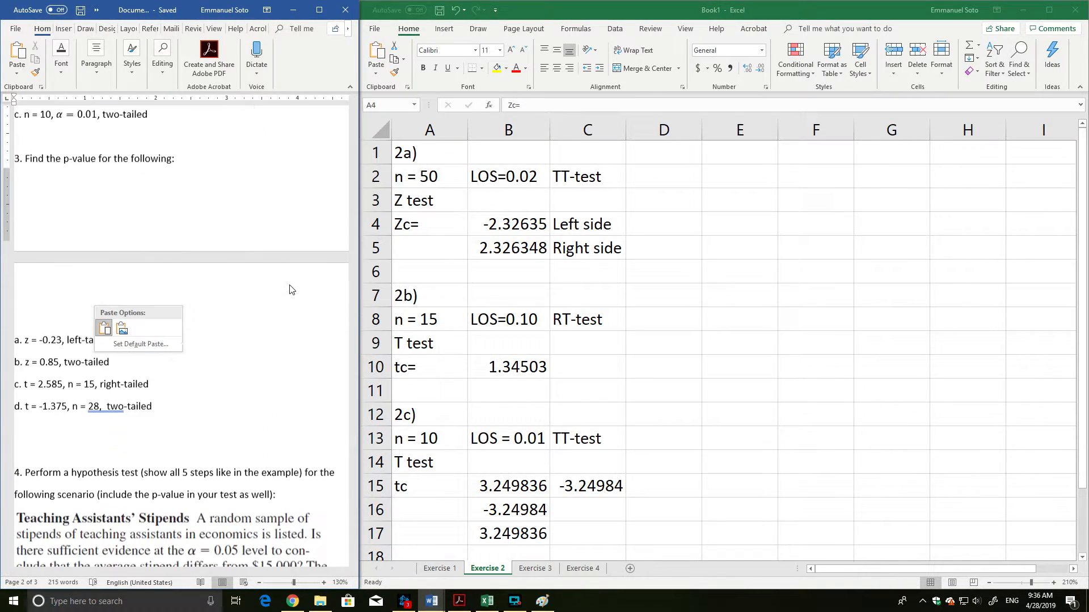
pyautogui.scroll(-2, 240, 307)
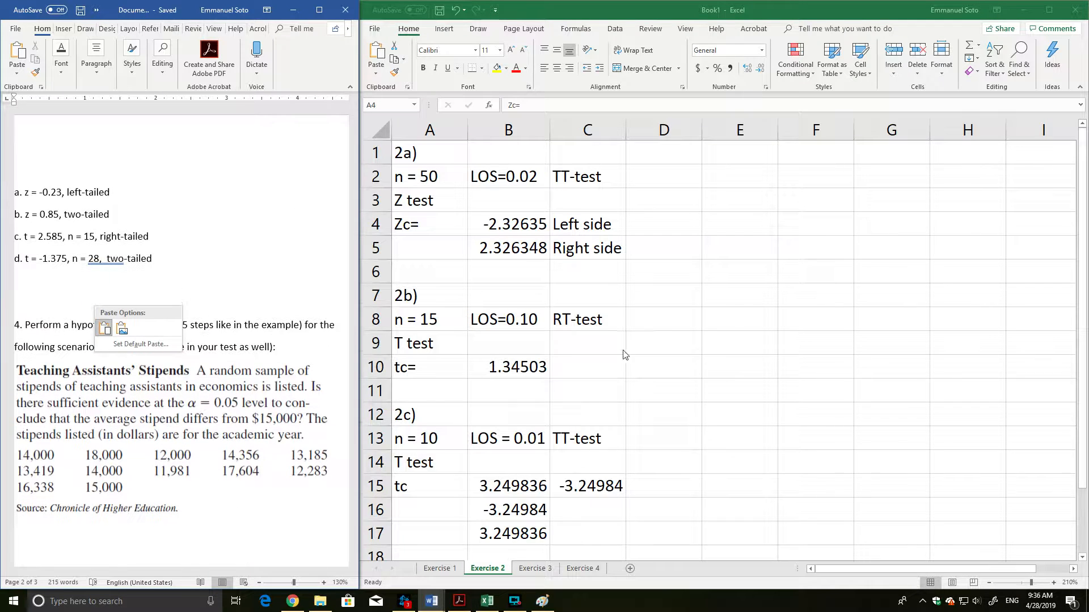
pyautogui.click(534, 569)
pyautogui.click(425, 239)
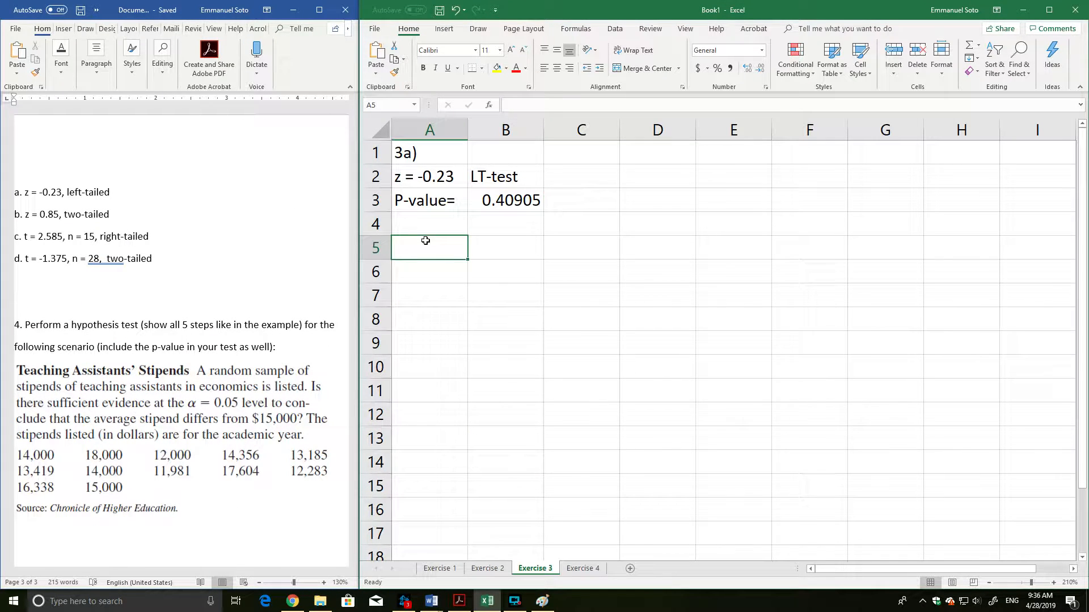
pyautogui.write('3b)')
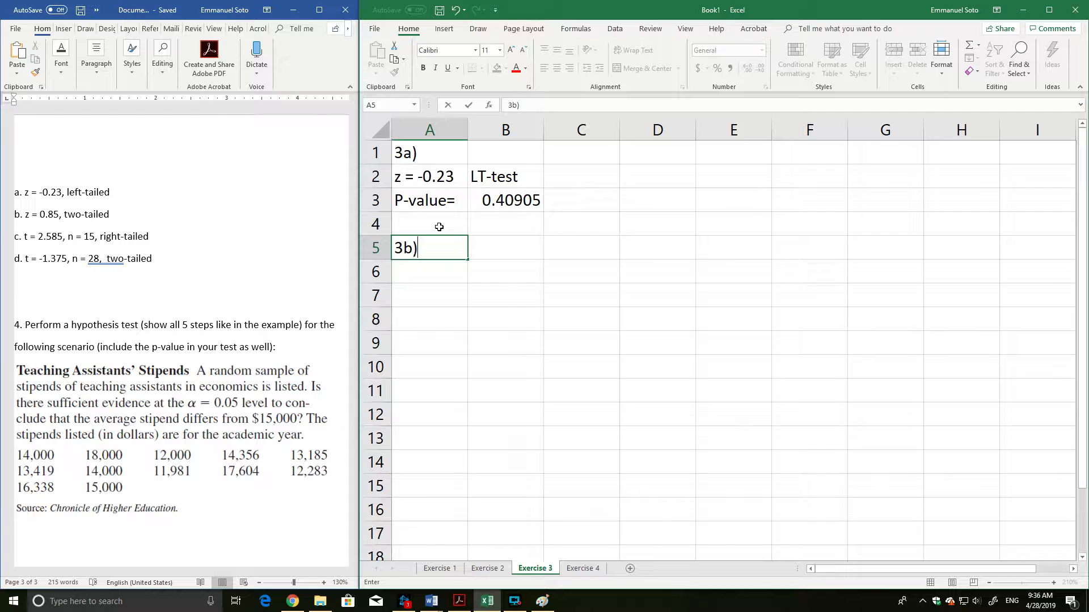
pyautogui.press('Return')
pyautogui.write('z')
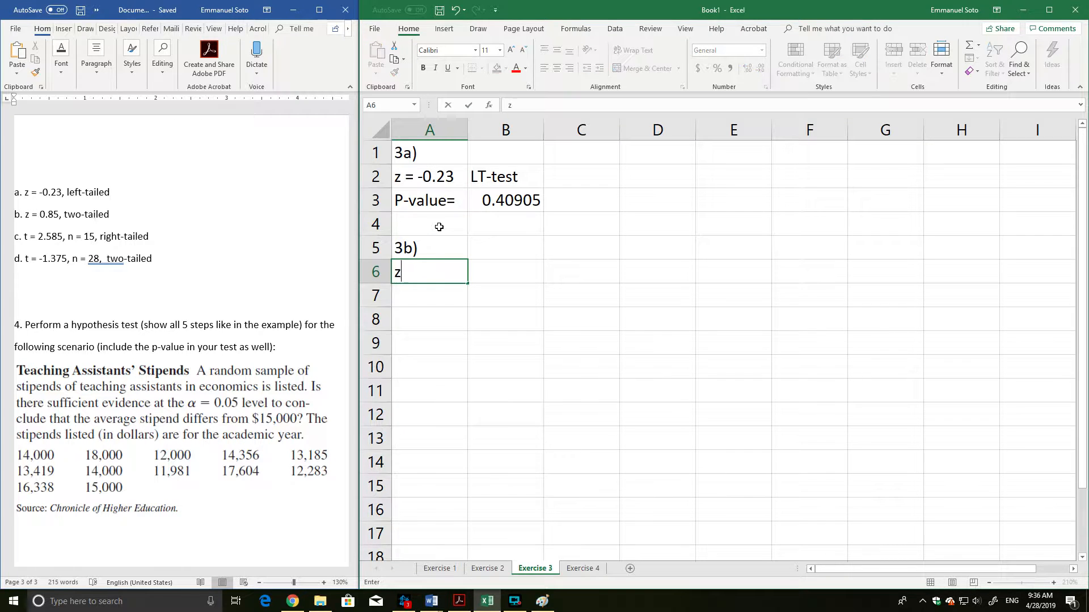
pyautogui.write(' = 0.85')
pyautogui.press('Tab')
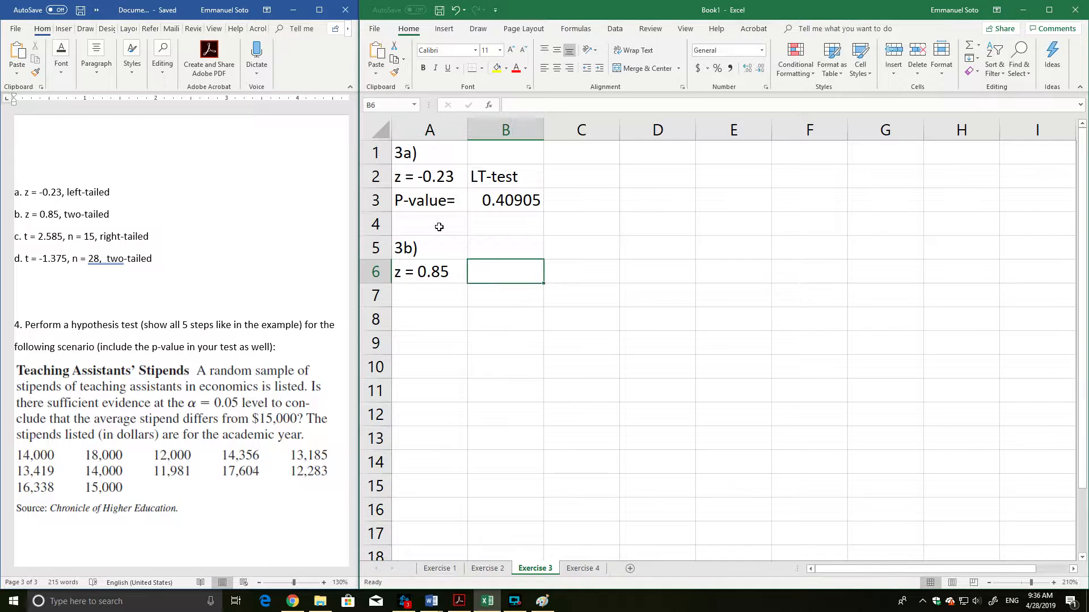
pyautogui.write('TT-test')
pyautogui.press('Return')
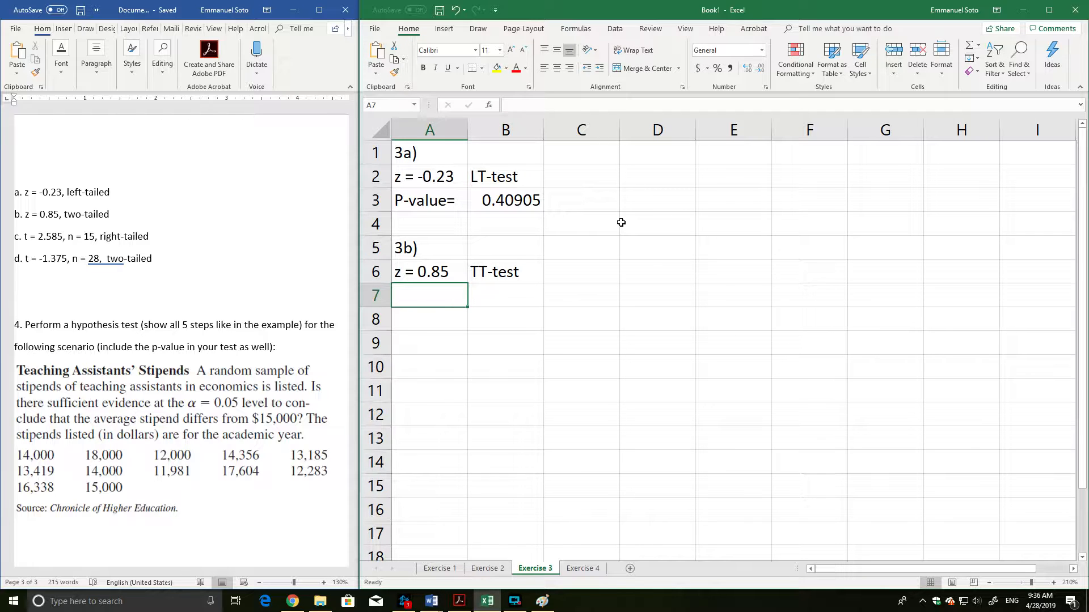
# Add the label P-value= in A7 and calculate the left-tail probability in B7 with =norm.s.dist(-0.85,true).
pyautogui.write('P-value=')
pyautogui.press('Tab')
pyautogui.write('=')
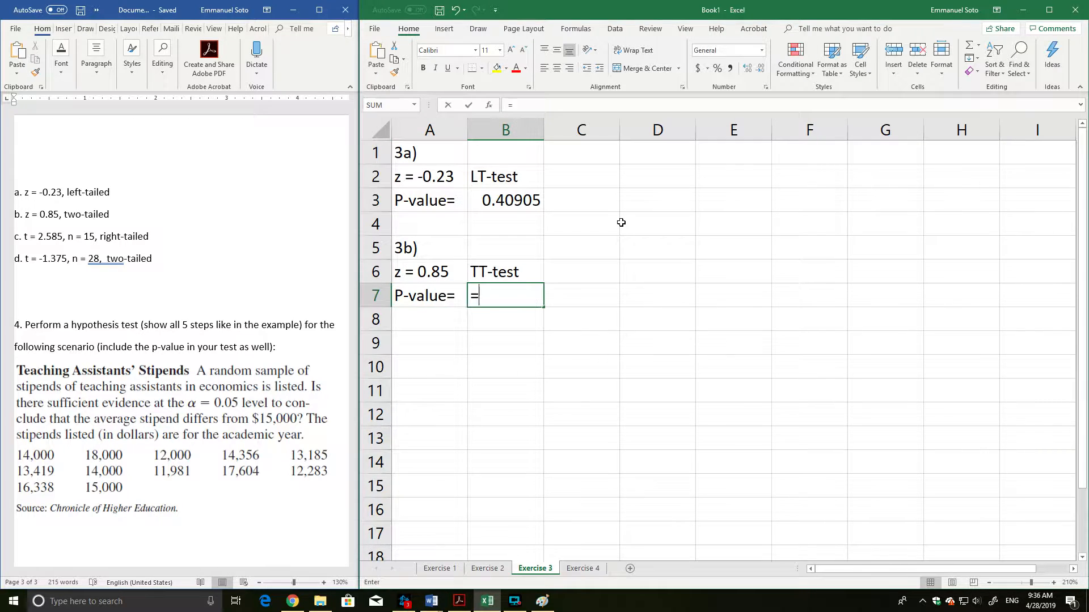
pyautogui.write('norm')
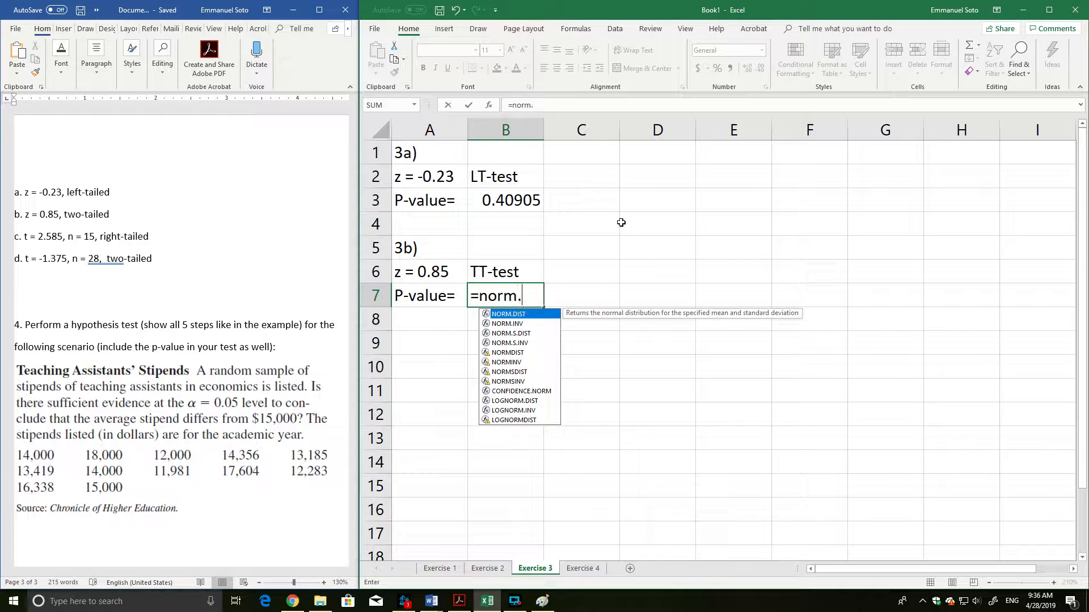
pyautogui.write('.s.dist(')
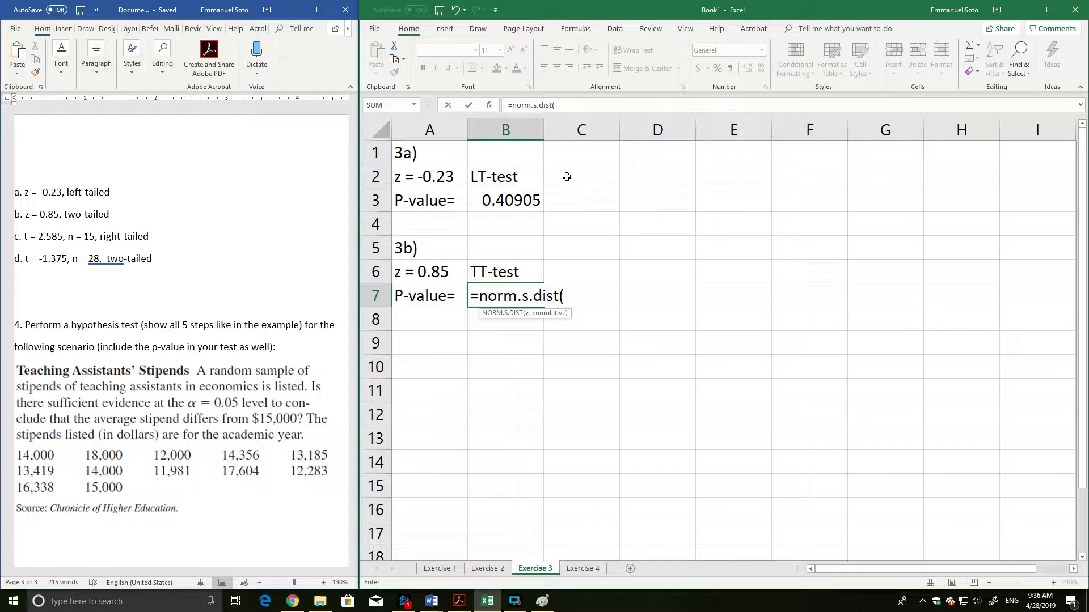
pyautogui.write('0.85')
pyautogui.write('-')
pyautogui.press('BackSpace')
pyautogui.write('-')
pyautogui.doubleClick(569, 299)
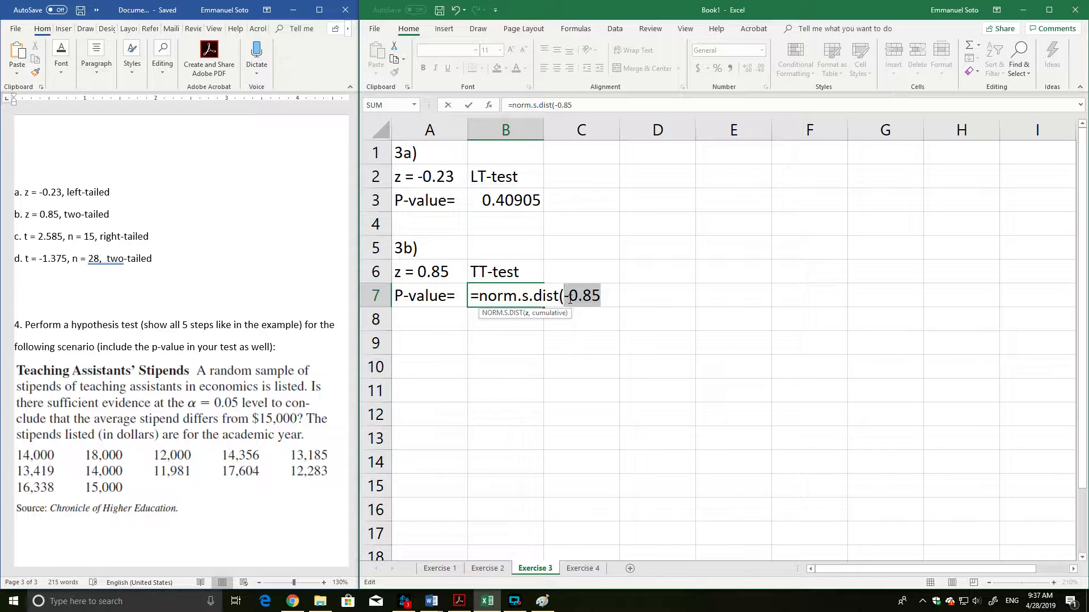
pyautogui.click(570, 299)
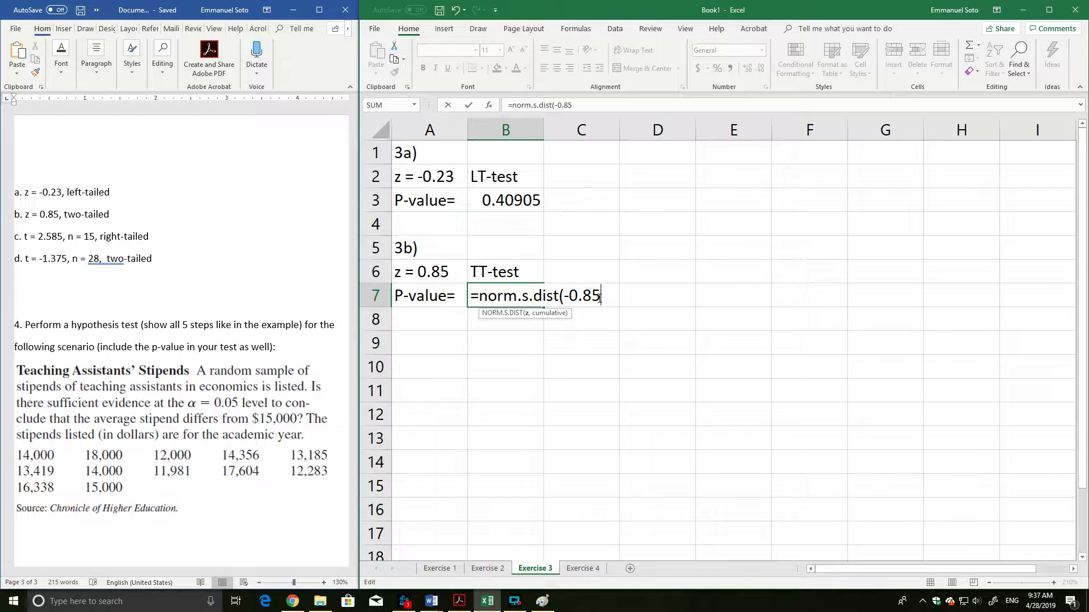
pyautogui.write(',')
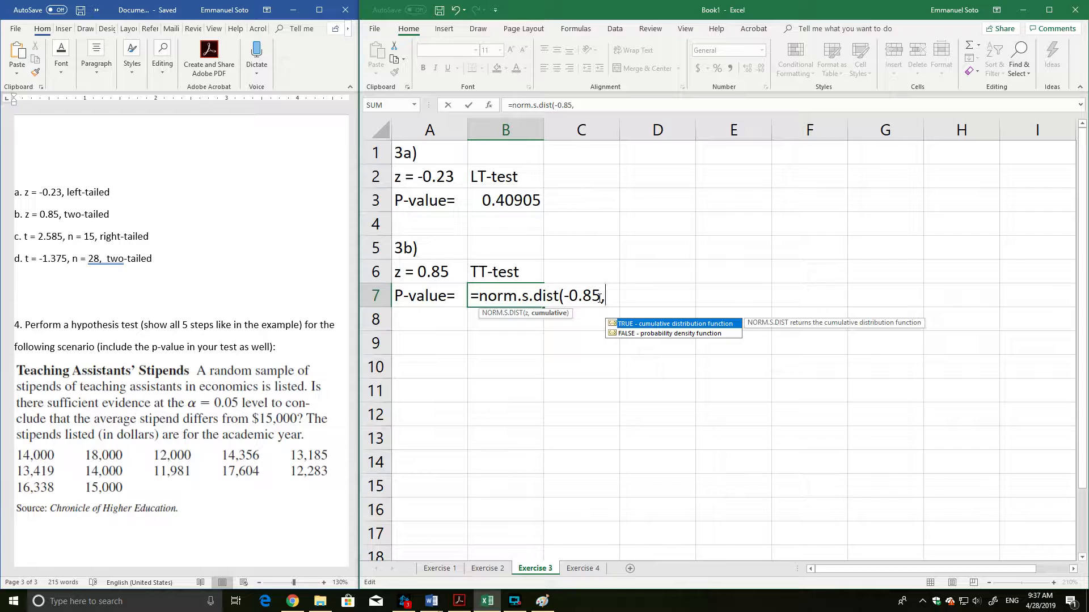
pyautogui.write('true)')
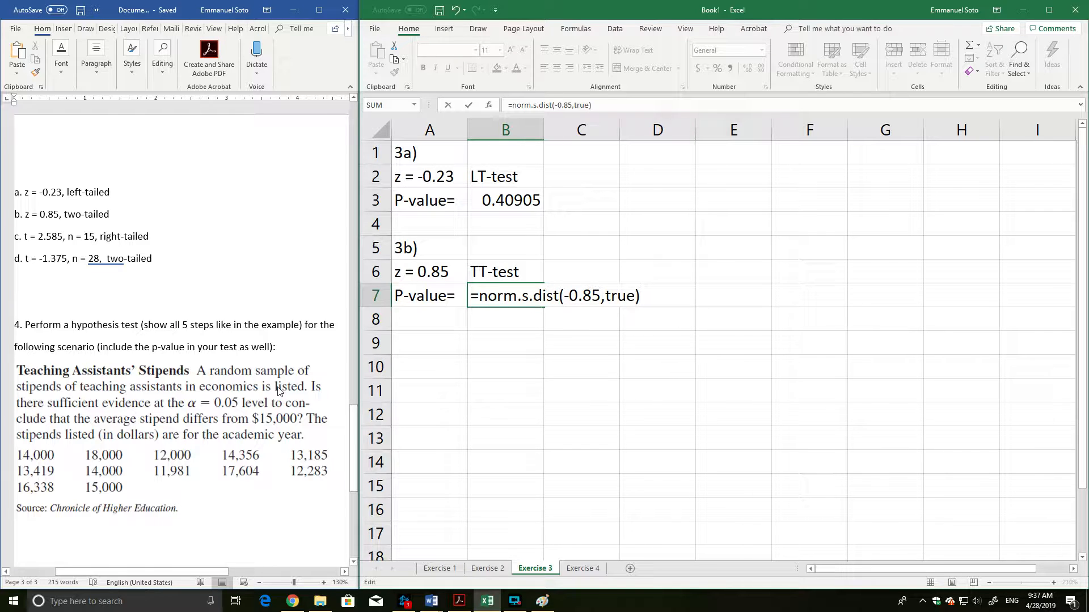
pyautogui.press('Return')
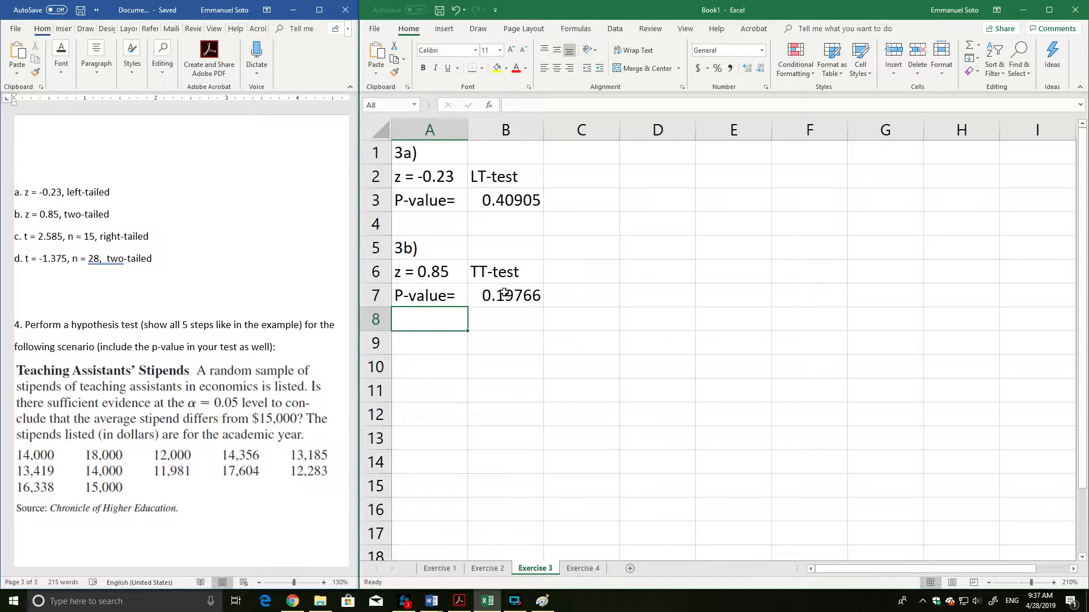
# Examine the two tails of the question 2a bell-curve diagram in Word and compare them with the p-value formula in B7.
pyautogui.click(505, 294)
pyautogui.scroll(3, 192, 258)
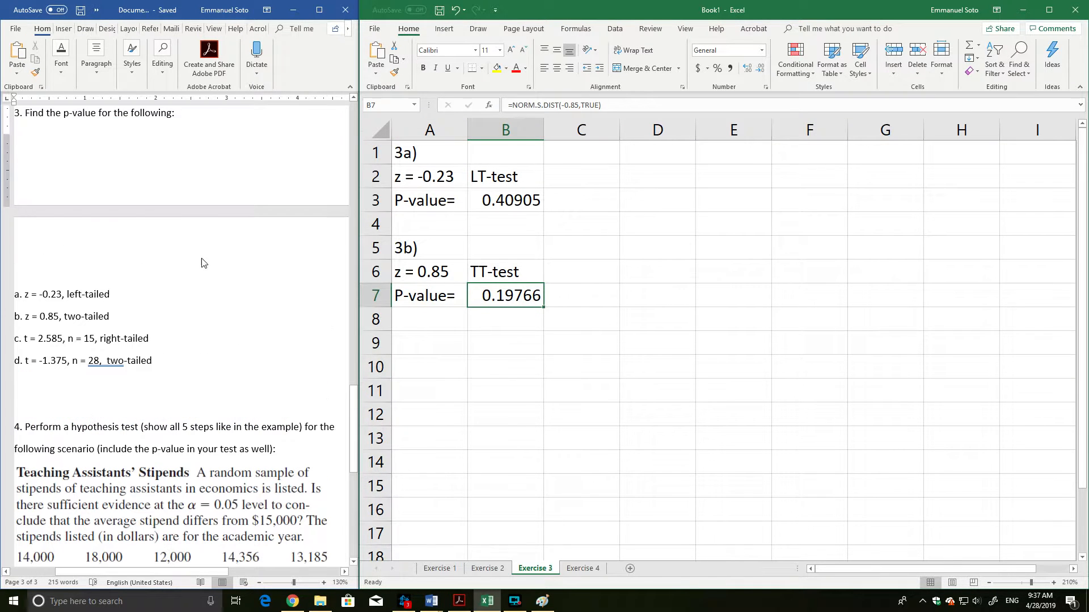
pyautogui.scroll(8, 41, 303)
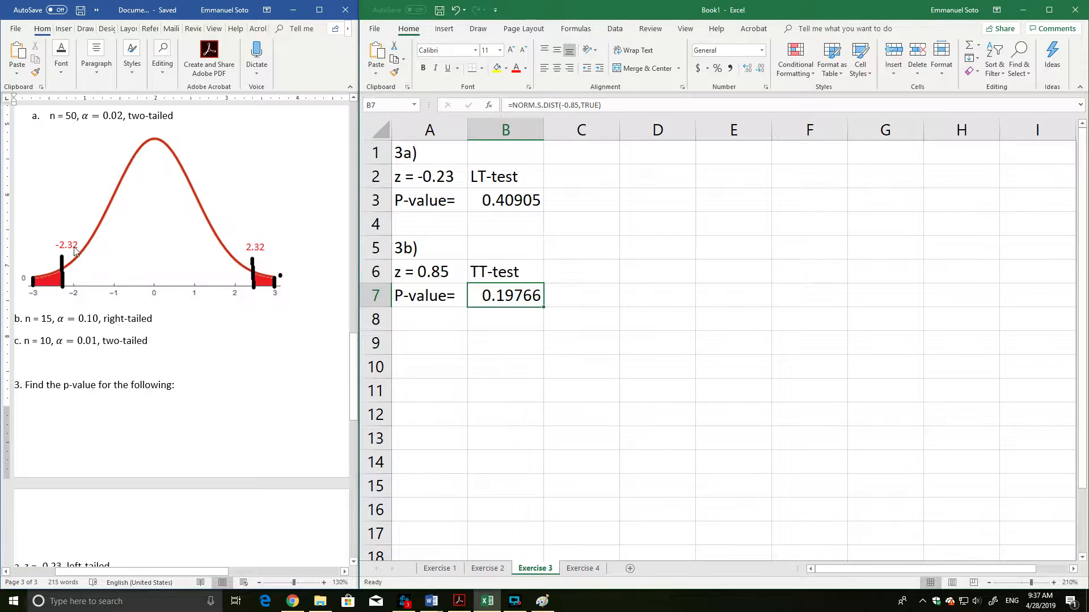
pyautogui.click(176, 255)
pyautogui.click(178, 256)
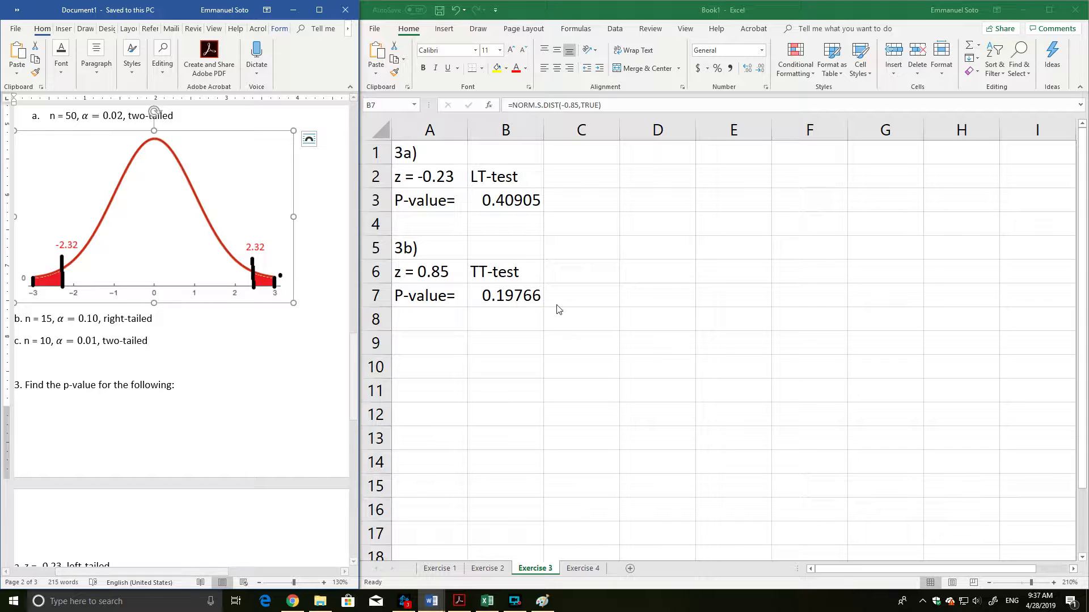
pyautogui.click(510, 301)
pyautogui.click(516, 343)
pyautogui.click(512, 300)
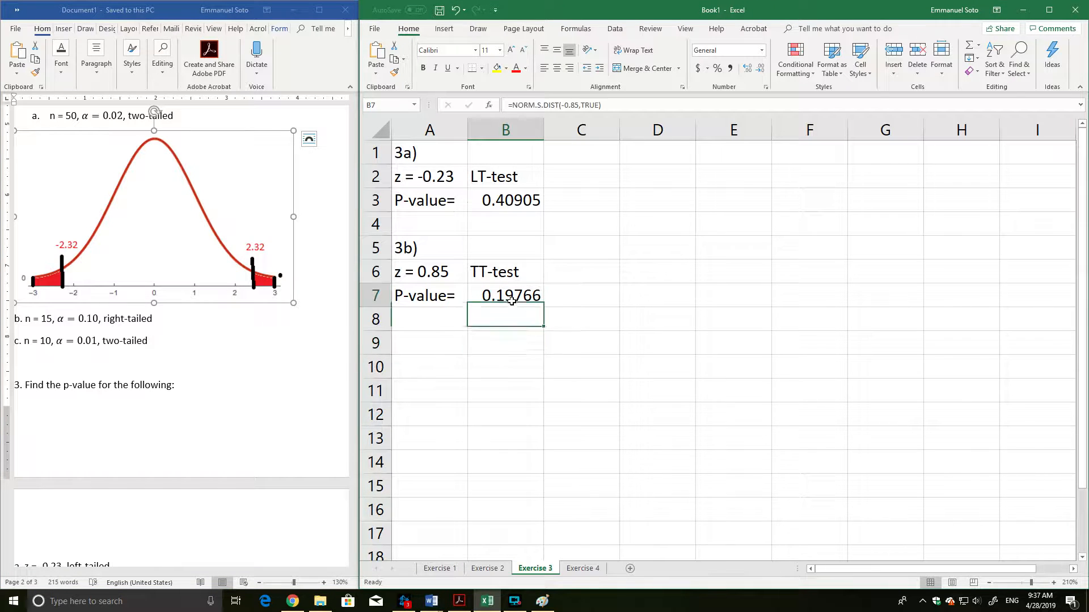
pyautogui.doubleClick(513, 300)
pyautogui.press('Return')
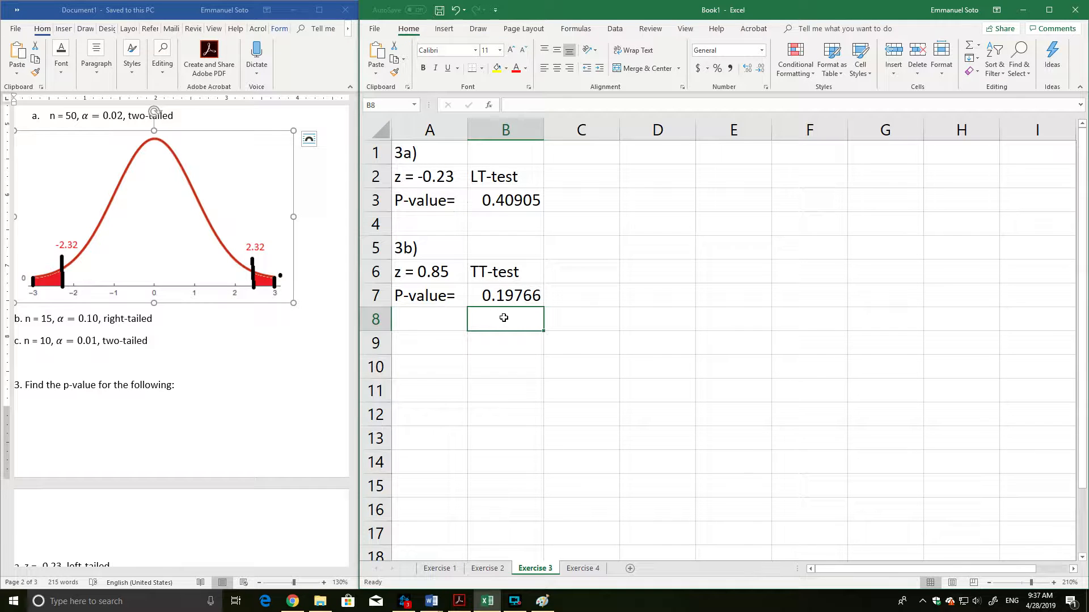
# Calculate the right-tail probability in B8 with =1-norm.s.dist(0.85,true).
pyautogui.write('=norm.s')
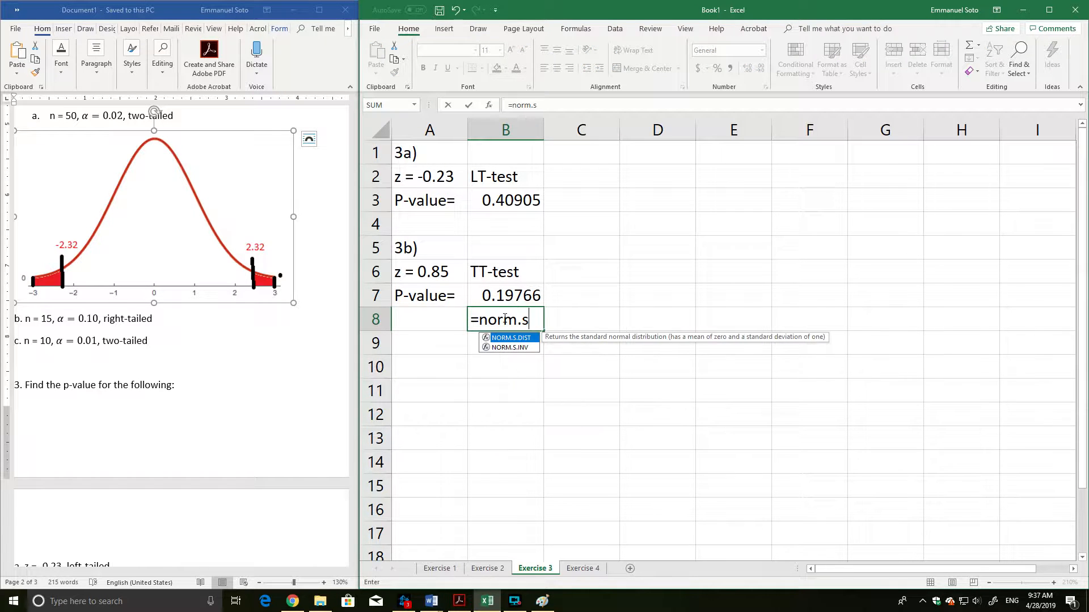
pyautogui.write('.inv(0.85,')
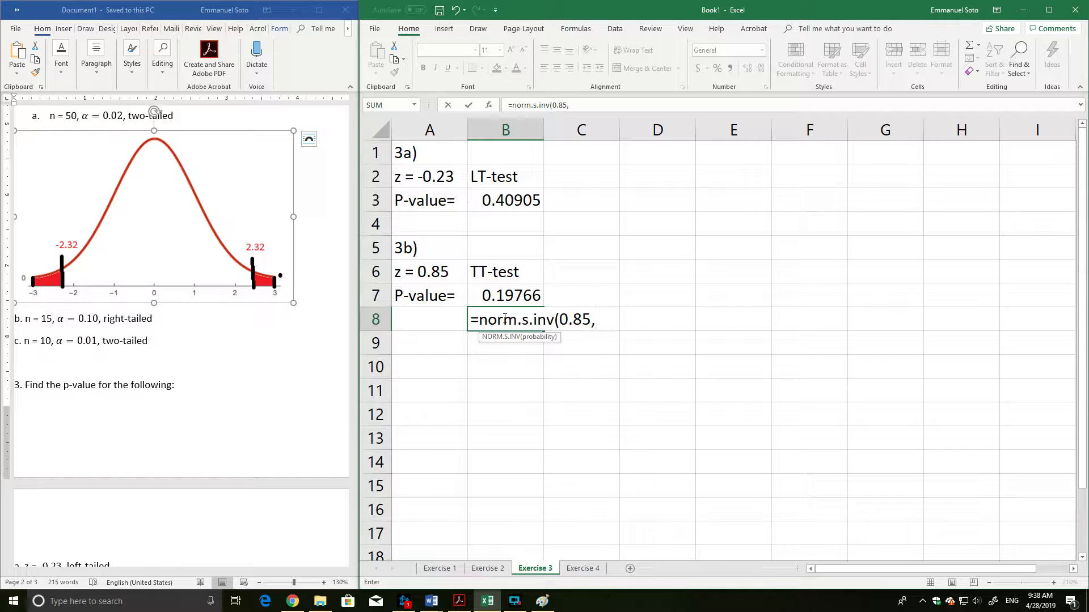
pyautogui.press('BackSpace')
pyautogui.press('BackSpace')
pyautogui.press('BackSpace')
pyautogui.press('BackSpace')
pyautogui.press('BackSpace')
pyautogui.press('BackSpace')
pyautogui.press('BackSpace')
pyautogui.press('BackSpace')
pyautogui.press('BackSpace')
pyautogui.press('BackSpace')
pyautogui.press('BackSpace')
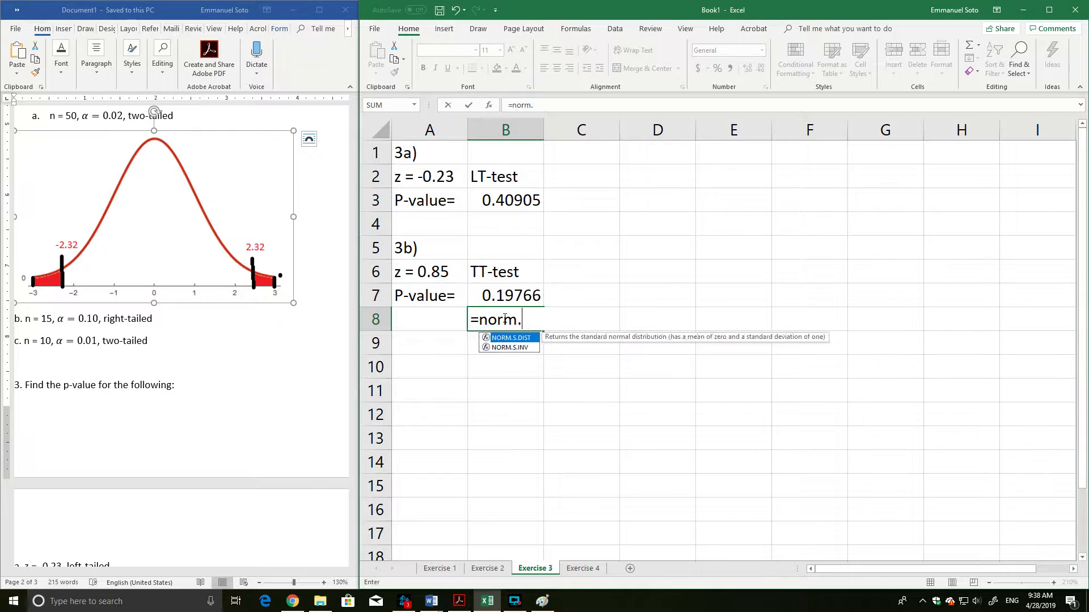
pyautogui.write('s.dis')
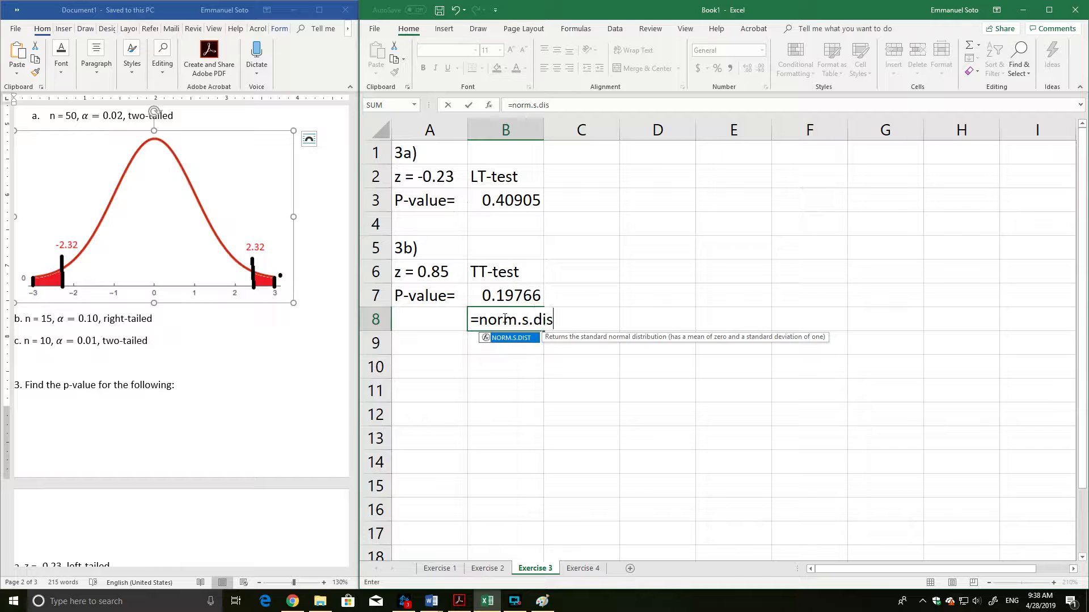
pyautogui.write('t(0.85,')
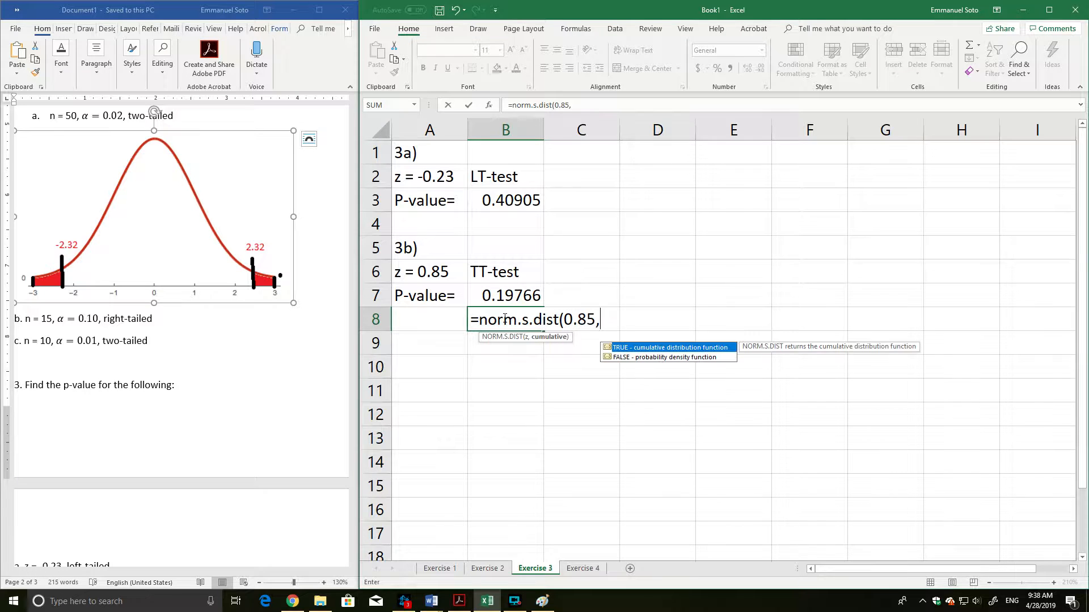
pyautogui.write('true)')
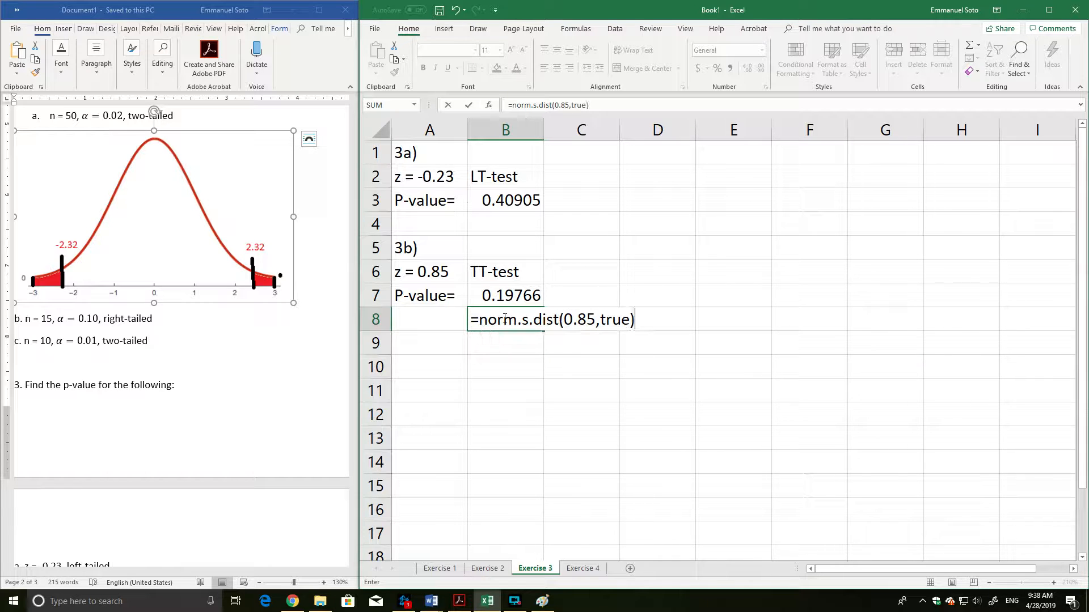
pyautogui.click(481, 320)
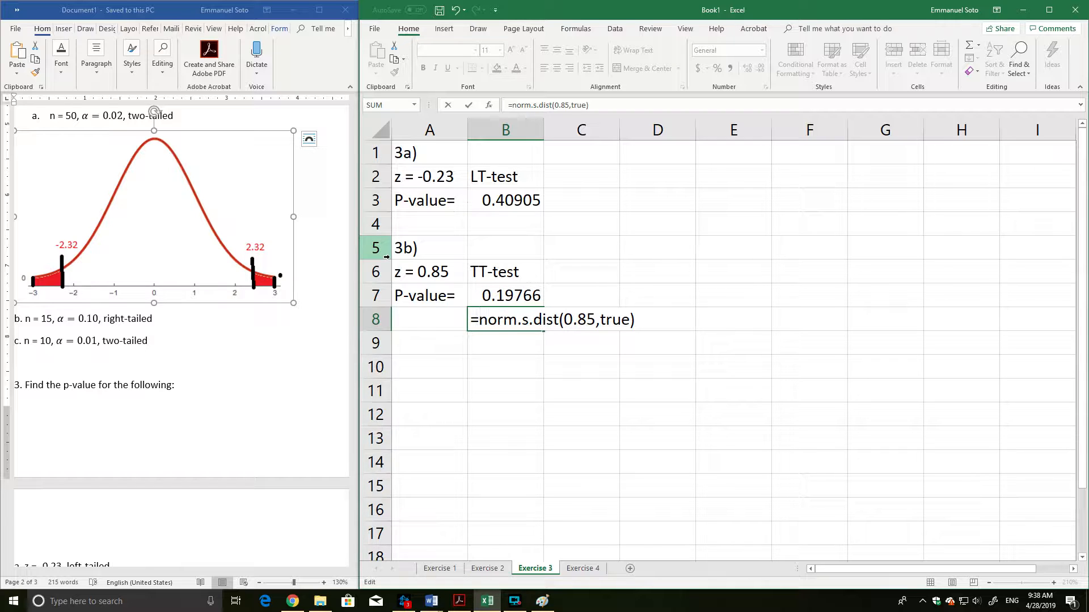
pyautogui.write('1-')
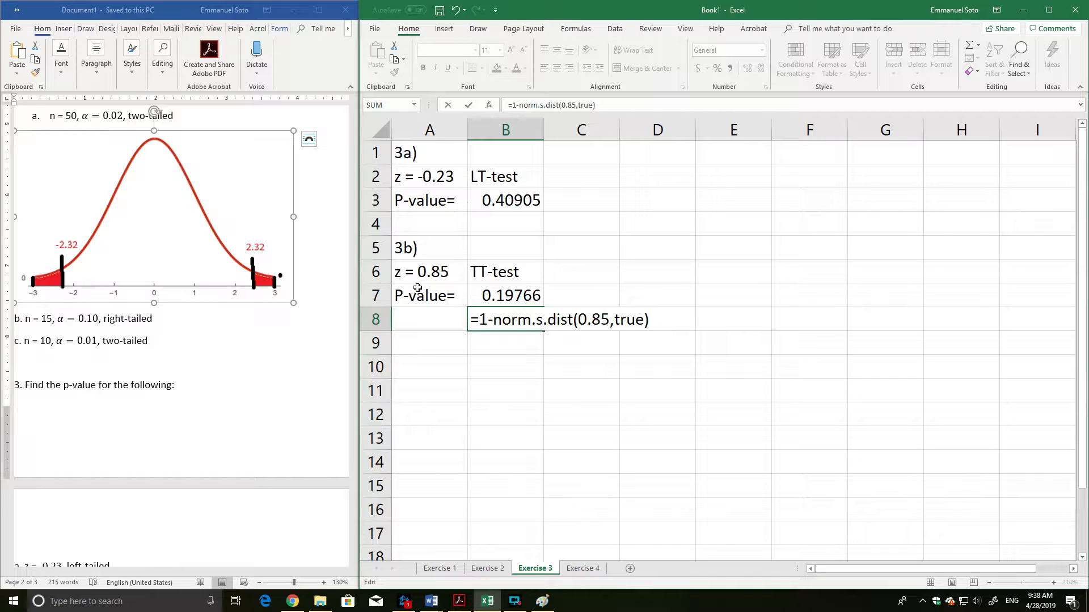
pyautogui.press('Return')
# Check the formula in B8 and label its value RT-test in C8.
pyautogui.click(517, 326)
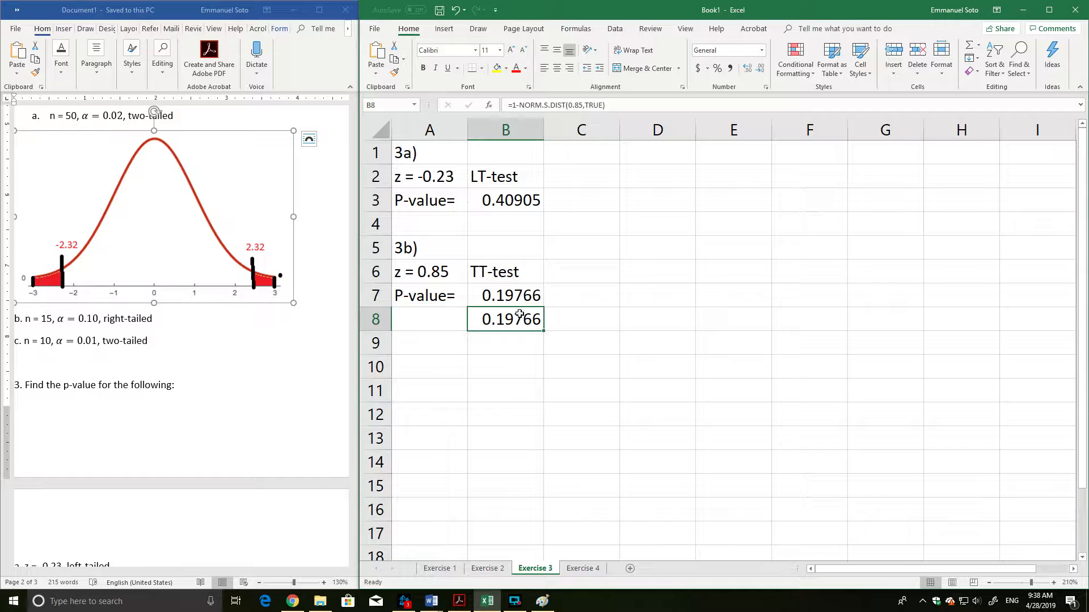
pyautogui.doubleClick(507, 319)
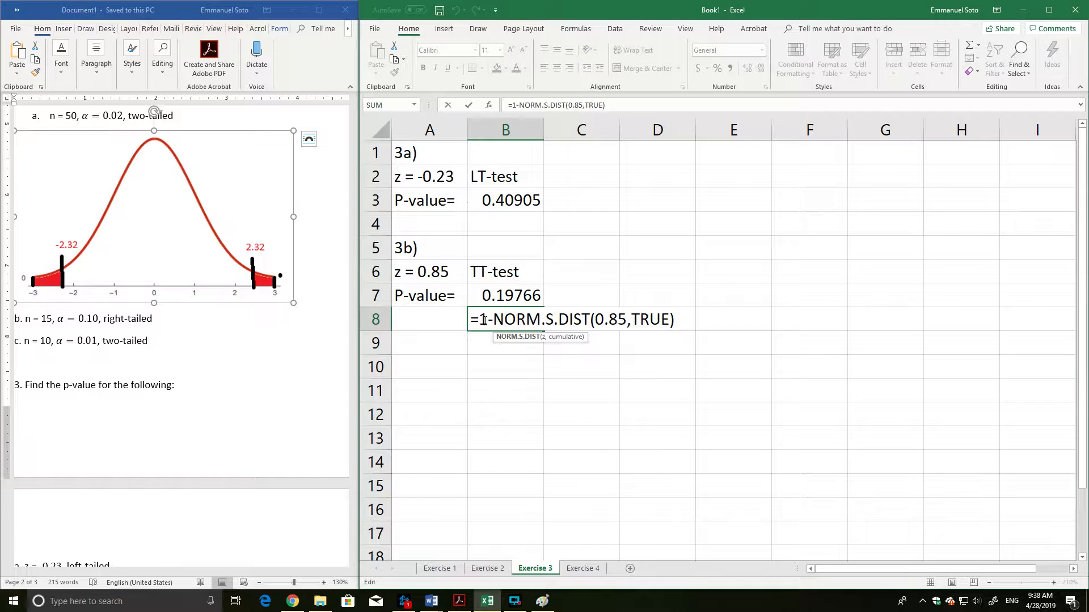
pyautogui.moveTo(479, 320); pyautogui.dragTo(685, 320)
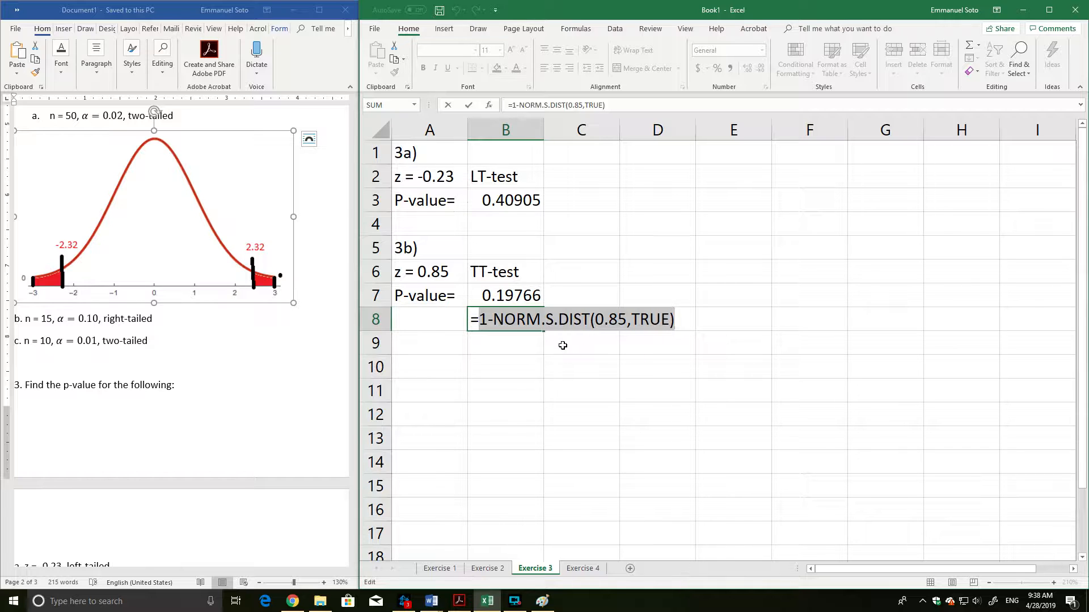
pyautogui.press('Return')
pyautogui.click(586, 324)
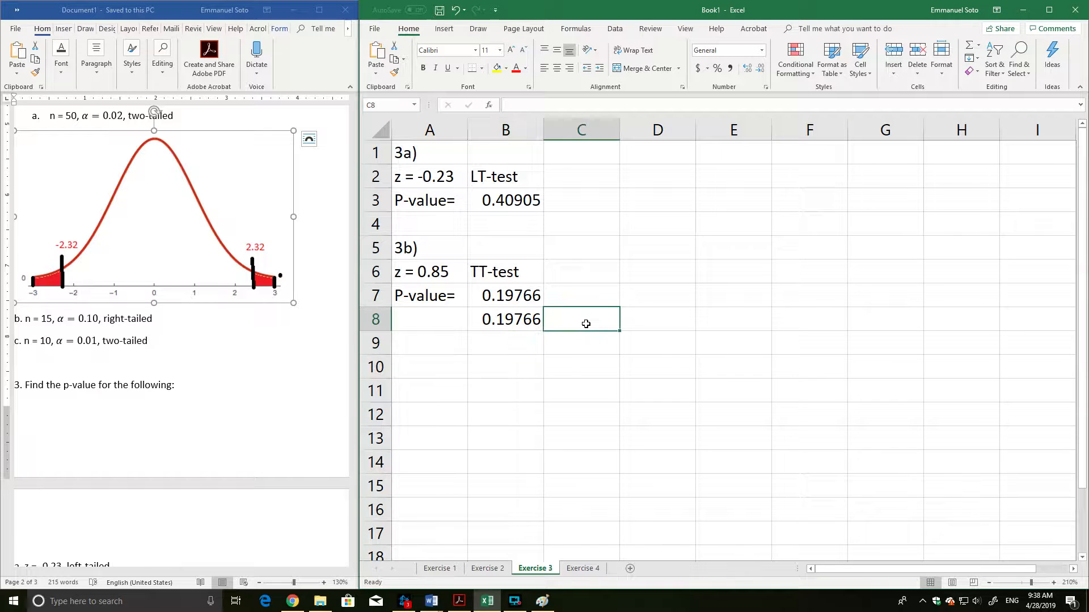
pyautogui.write('RT-test')
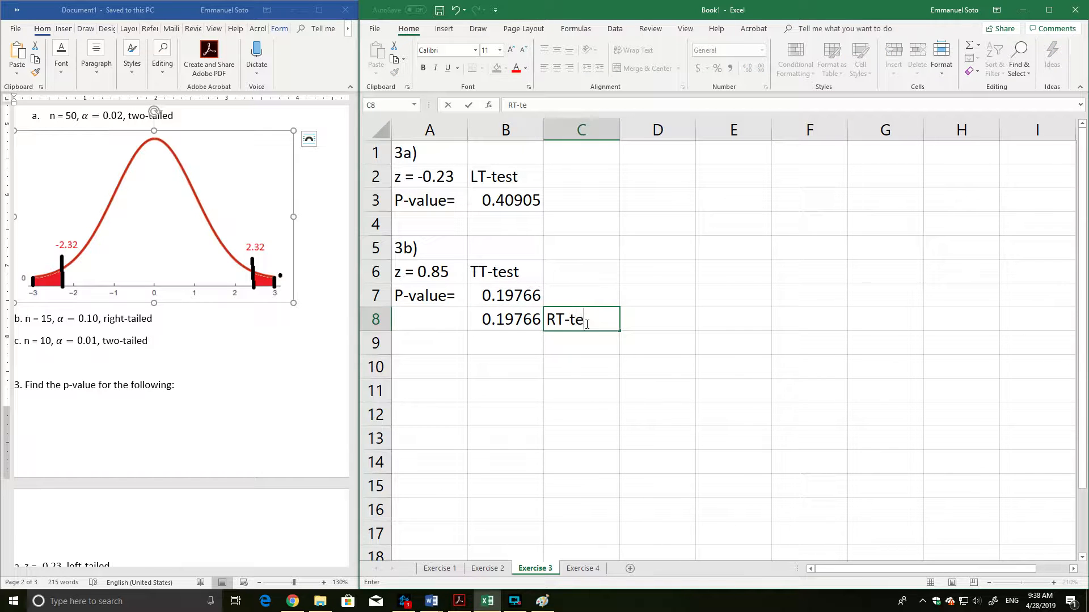
# Check the left-tail formula in B7 and label its value LT-test in C7.
pyautogui.click(533, 296)
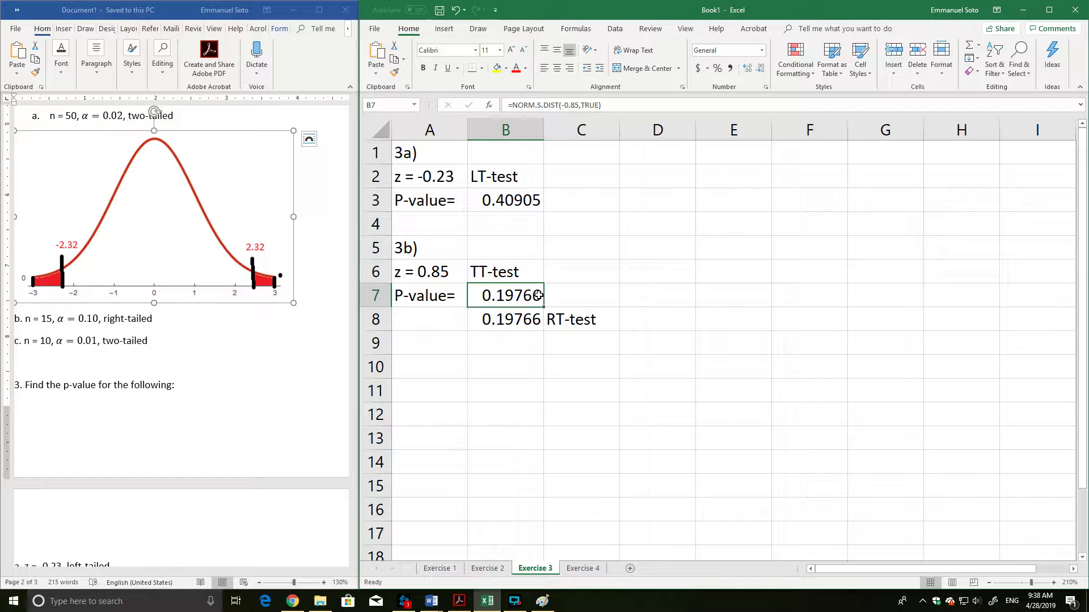
pyautogui.doubleClick(538, 295)
pyautogui.press('Return')
pyautogui.click(581, 292)
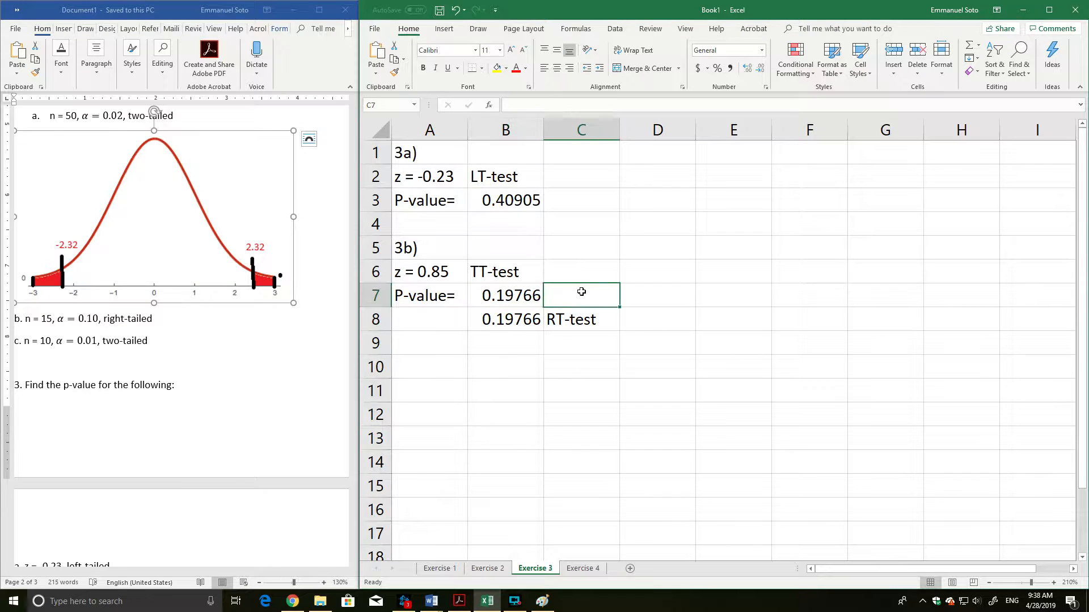
pyautogui.write('LT-test')
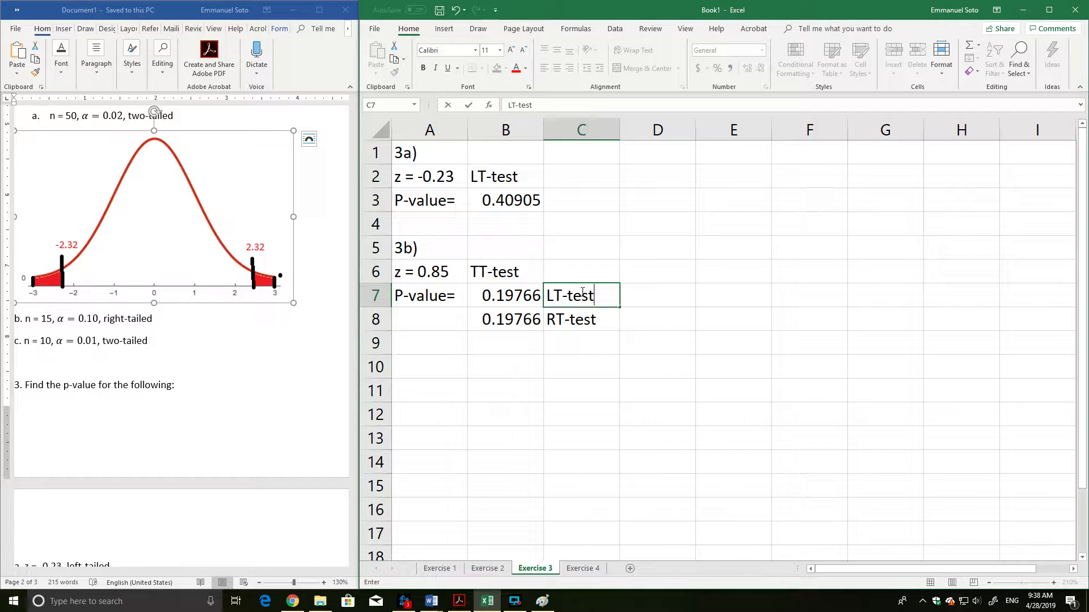
pyautogui.click(523, 386)
pyautogui.doubleClick(533, 295)
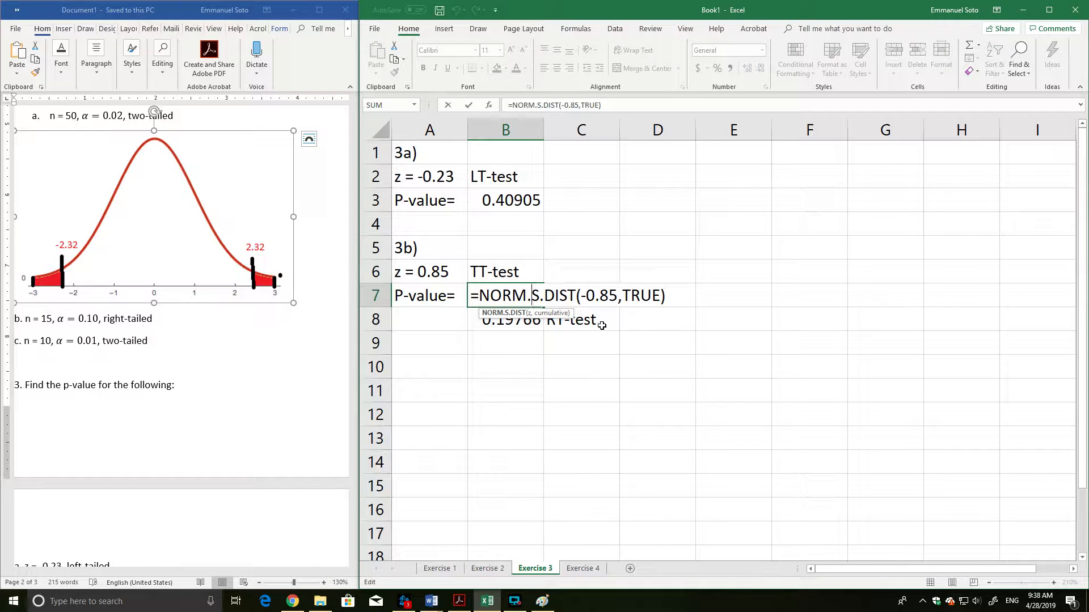
pyautogui.press('Return')
pyautogui.click(432, 292)
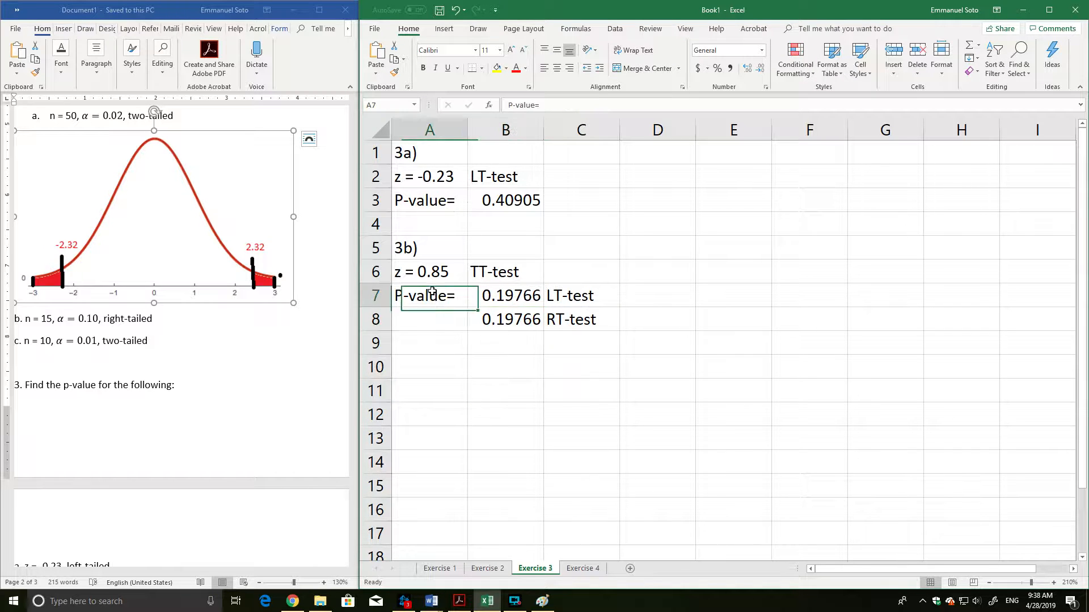
# Calculate the two-tailed p-value for 3b in B9 with =2*norm.s.dist(-0.85,true).
pyautogui.click(490, 344)
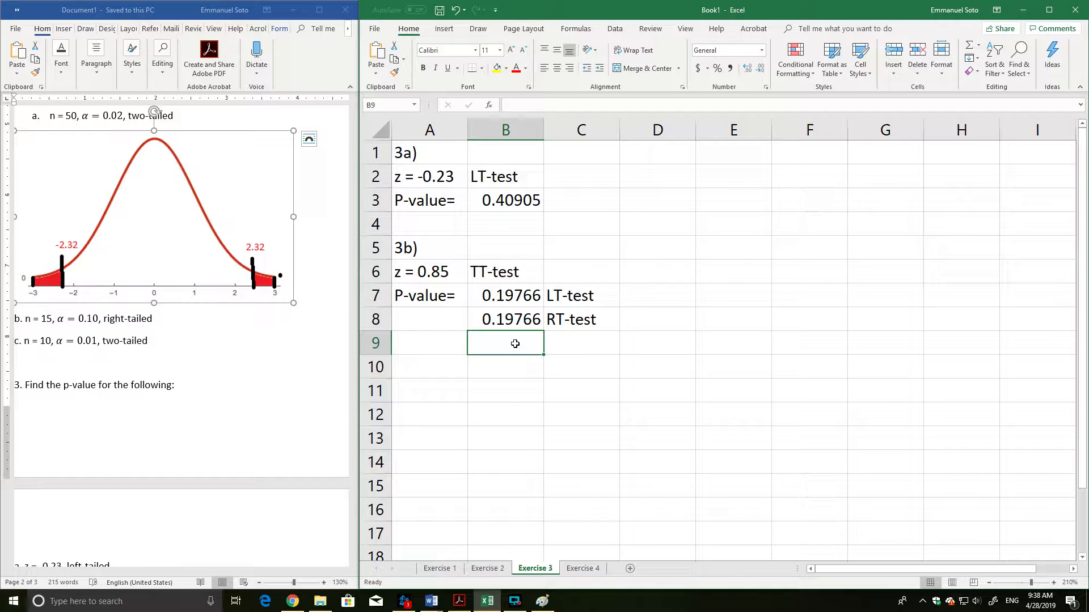
pyautogui.write('=')
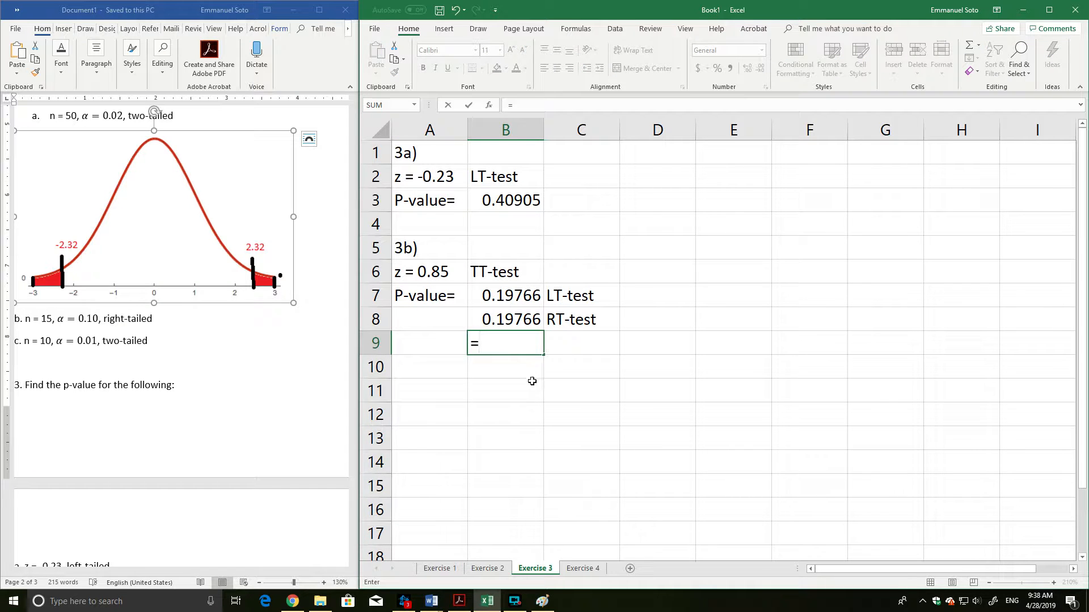
pyautogui.write('2')
pyautogui.write('*(')
pyautogui.write('norm.s(')
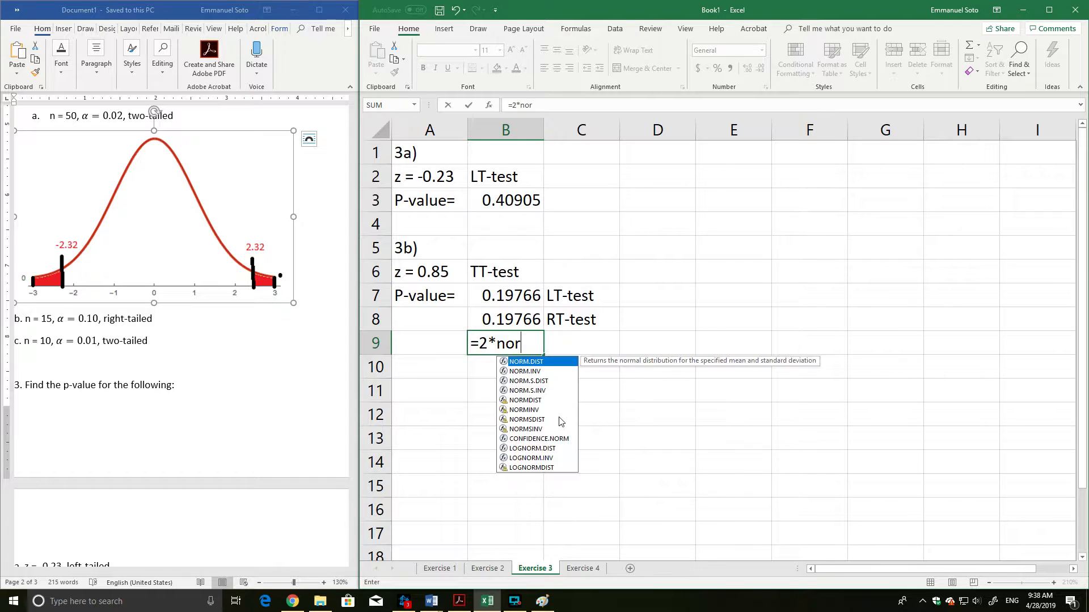
pyautogui.press('BackSpace')
pyautogui.write('.dist(')
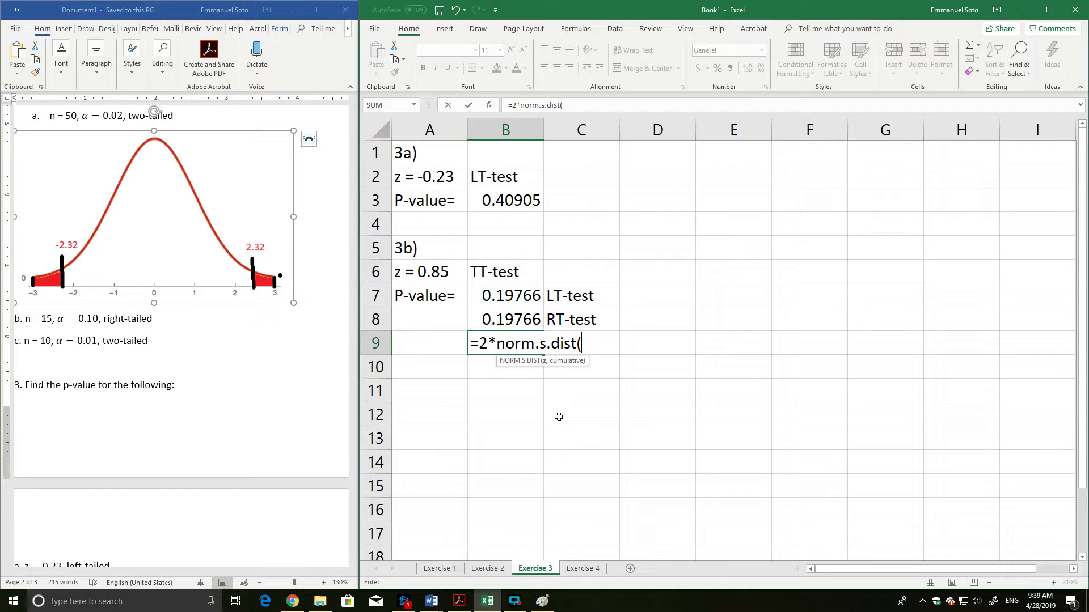
pyautogui.write('z')
pyautogui.press('BackSpace')
pyautogui.write('0')
pyautogui.press('BackSpace')
pyautogui.write('1')
pyautogui.press('BackSpace')
pyautogui.write('-0.85,t')
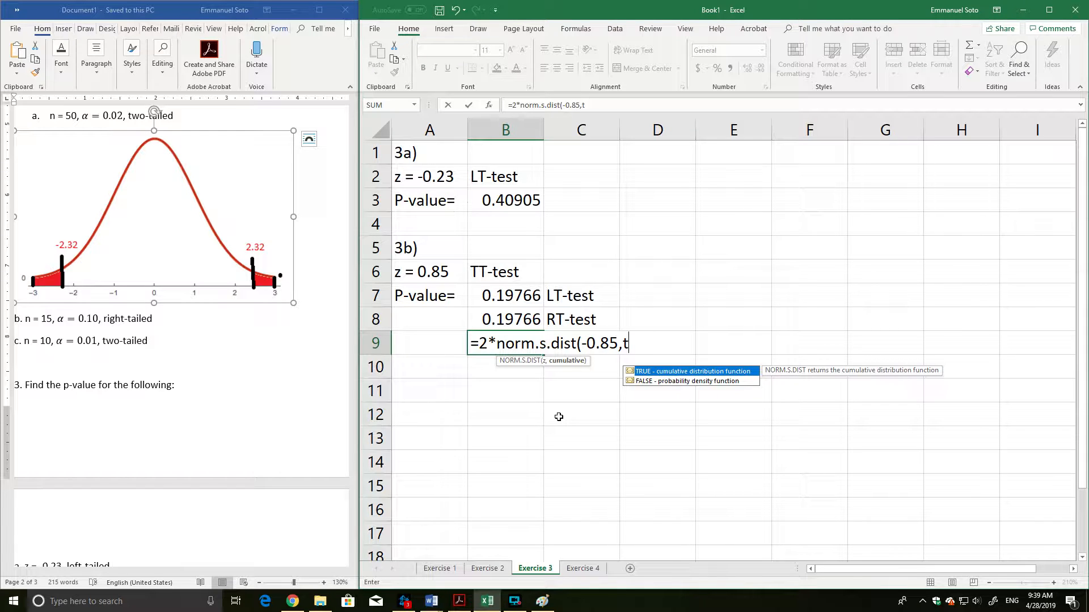
pyautogui.write('rue)')
pyautogui.press('Return')
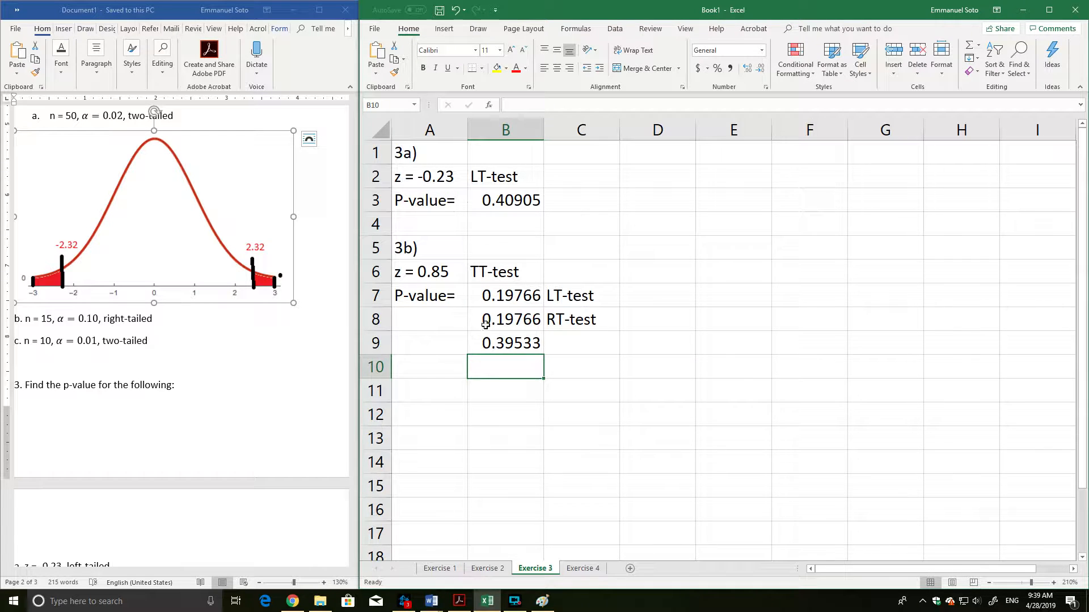
# Highlight the p-value in B9 in yellow and label it TT-test in C9.
pyautogui.click(497, 341)
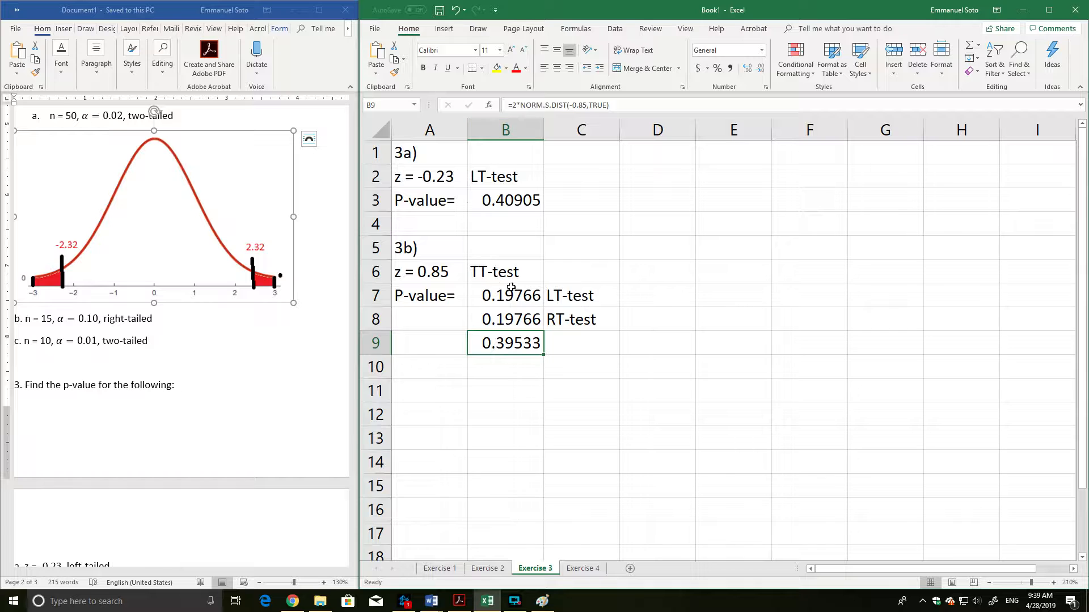
pyautogui.click(496, 68)
pyautogui.click(564, 405)
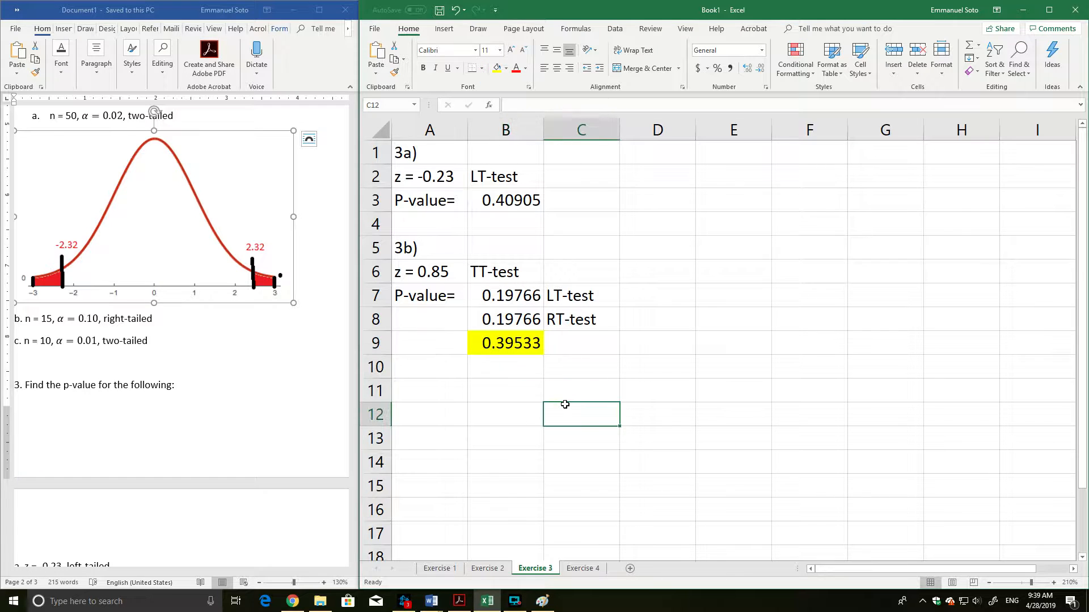
pyautogui.click(510, 344)
pyautogui.click(580, 350)
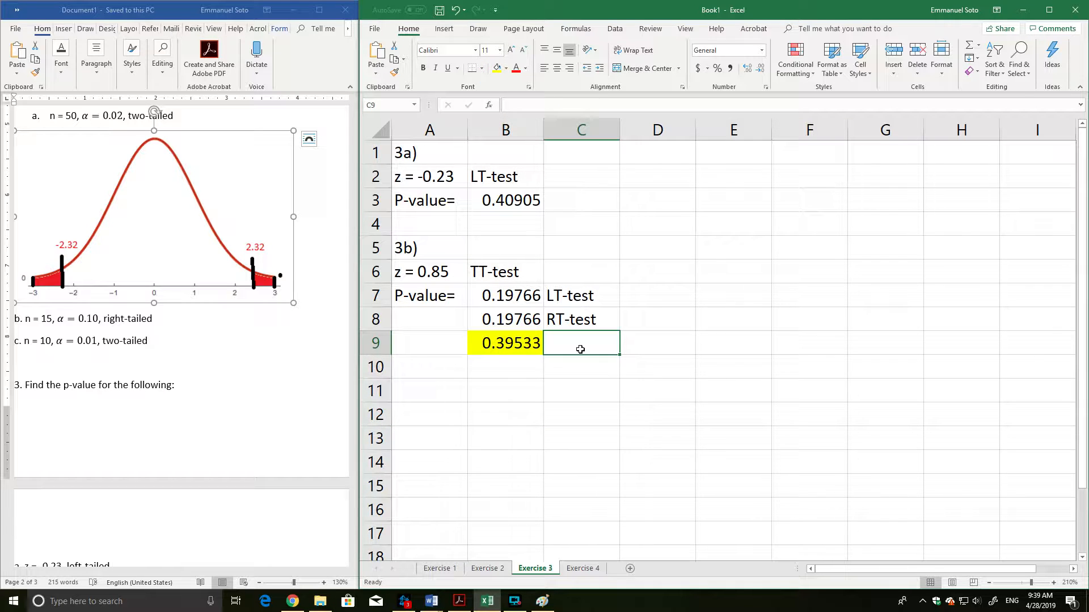
pyautogui.write('TT-test')
pyautogui.press('Return')
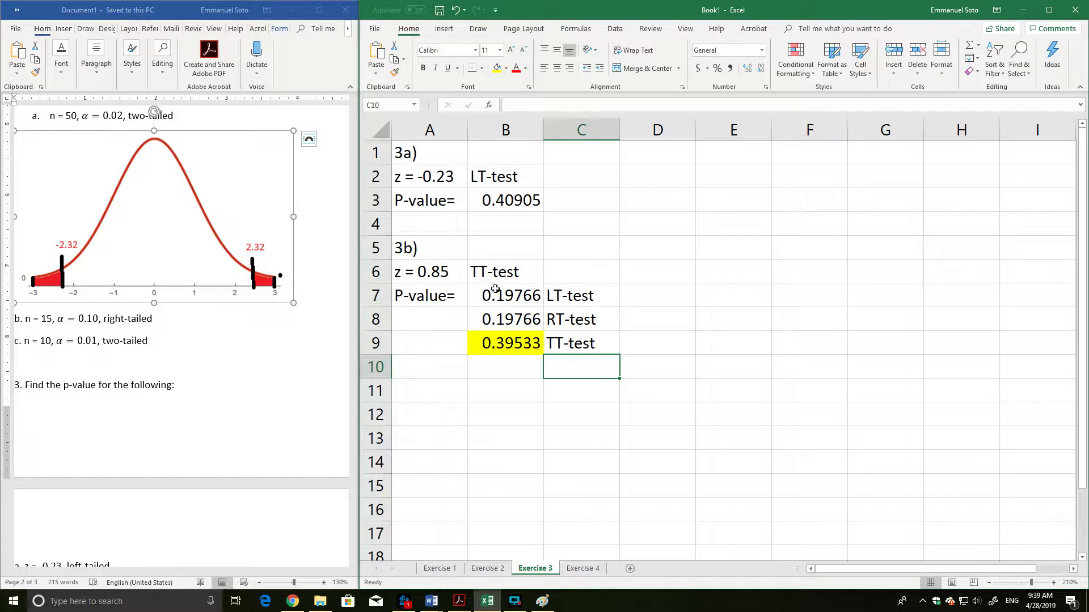
# Start the next question by entering the heading 3c) in A11.
pyautogui.press('Return')
pyautogui.press('BackSpace')
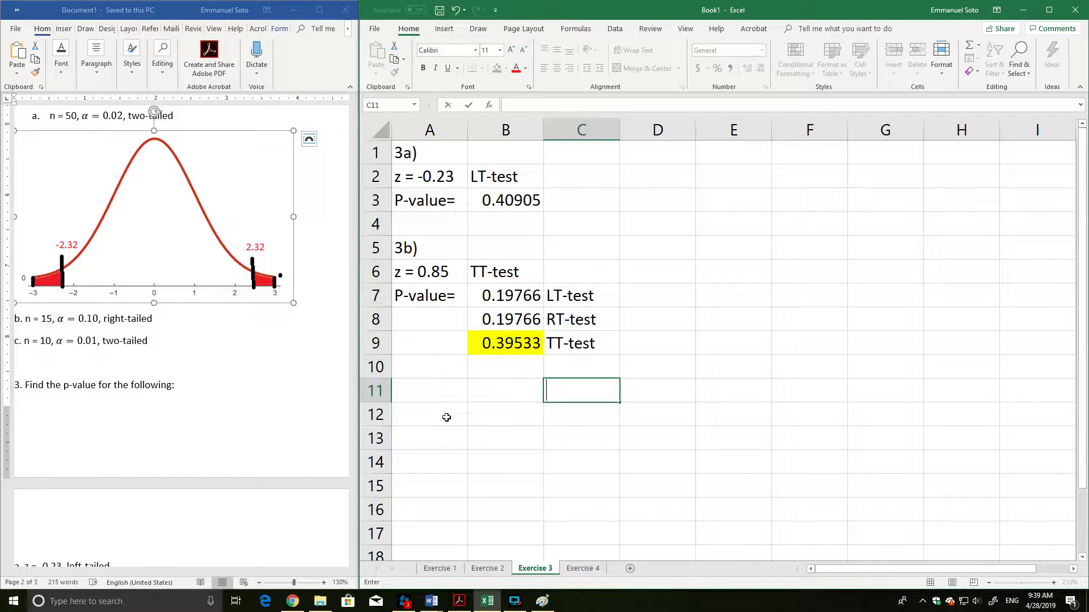
pyautogui.press('Up')
pyautogui.press('Left')
pyautogui.press('Left')
pyautogui.press('Down')
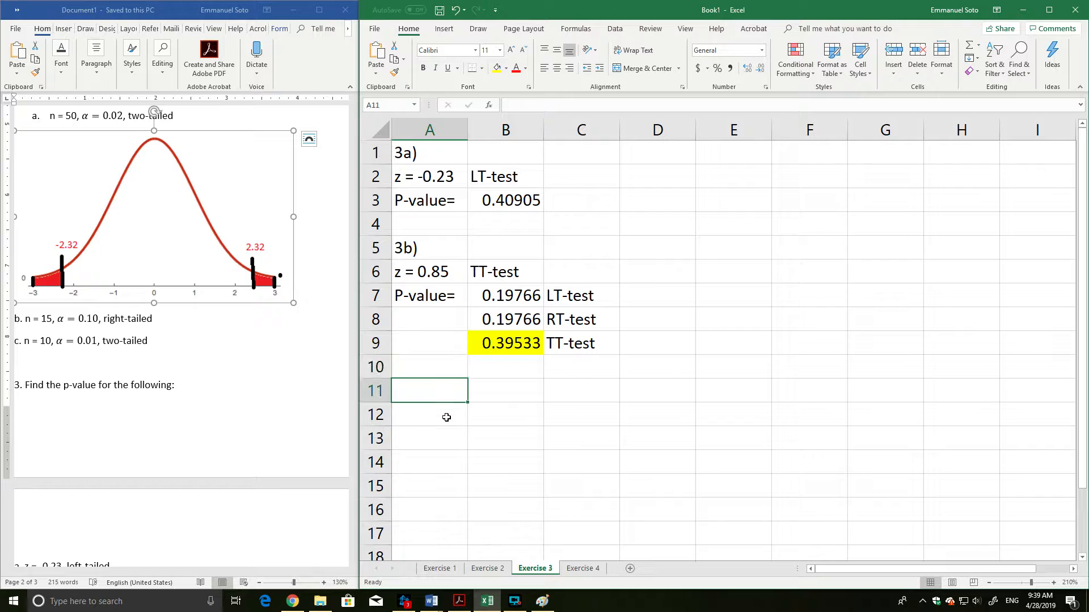
pyautogui.write('3c)')
pyautogui.press('Return')
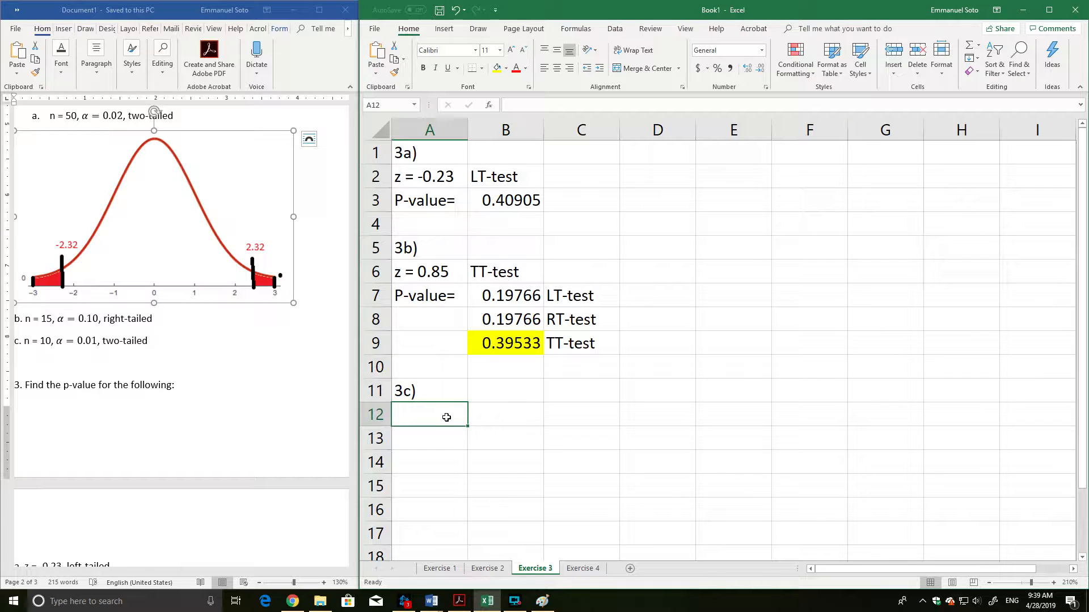
# Find question 3c in the Word document and enter its data in Excel: t = 2.585 in A12, n = 15 in B12, RT-test in C12.
pyautogui.click(143, 530)
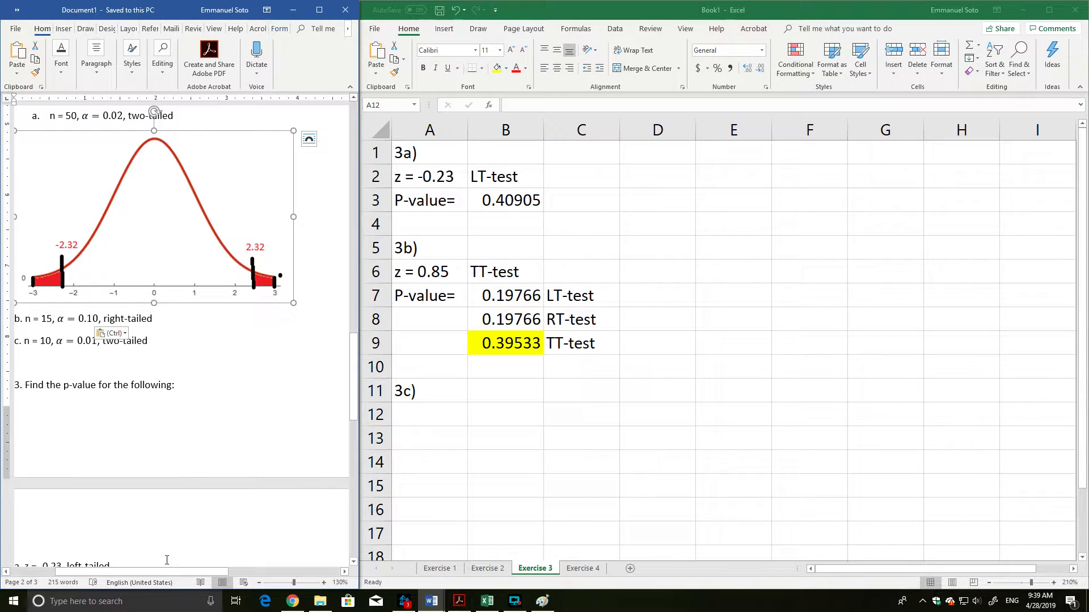
pyautogui.moveTo(165, 572)
pyautogui.mouseDown()
pyautogui.moveTo(131, 574)
pyautogui.moveTo(154, 573)
pyautogui.mouseUp()
pyautogui.scroll(-4, 162, 464)
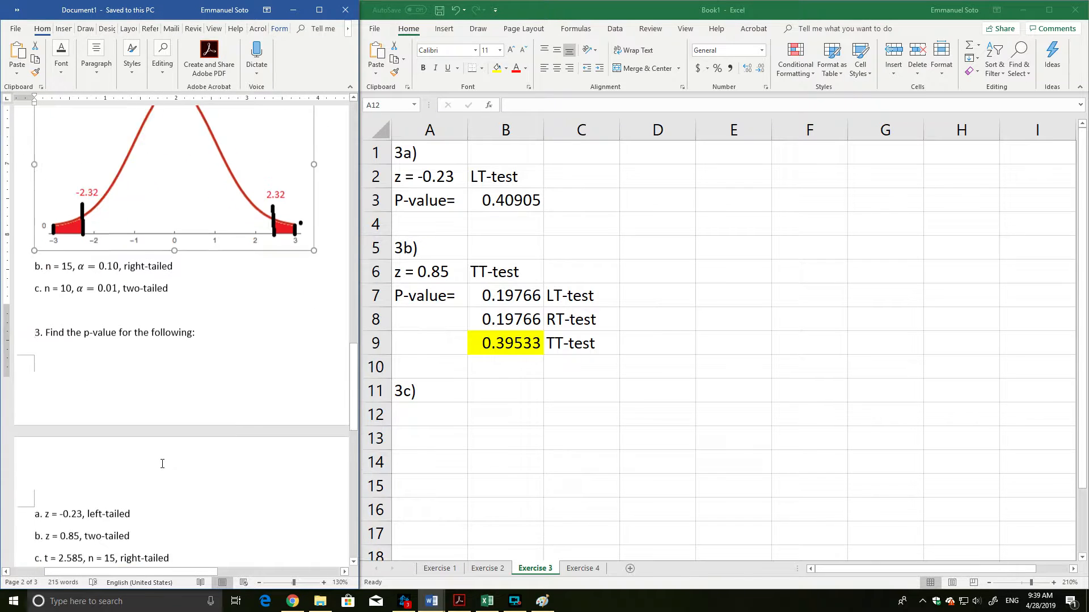
pyautogui.scroll(-2, 162, 464)
pyautogui.click(442, 410)
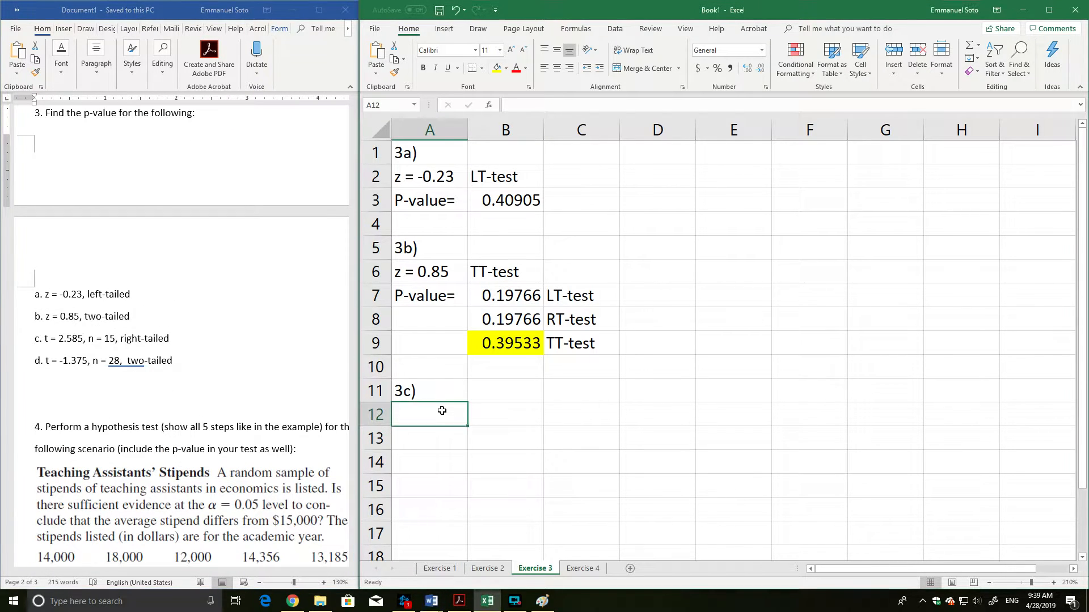
pyautogui.write('t = ')
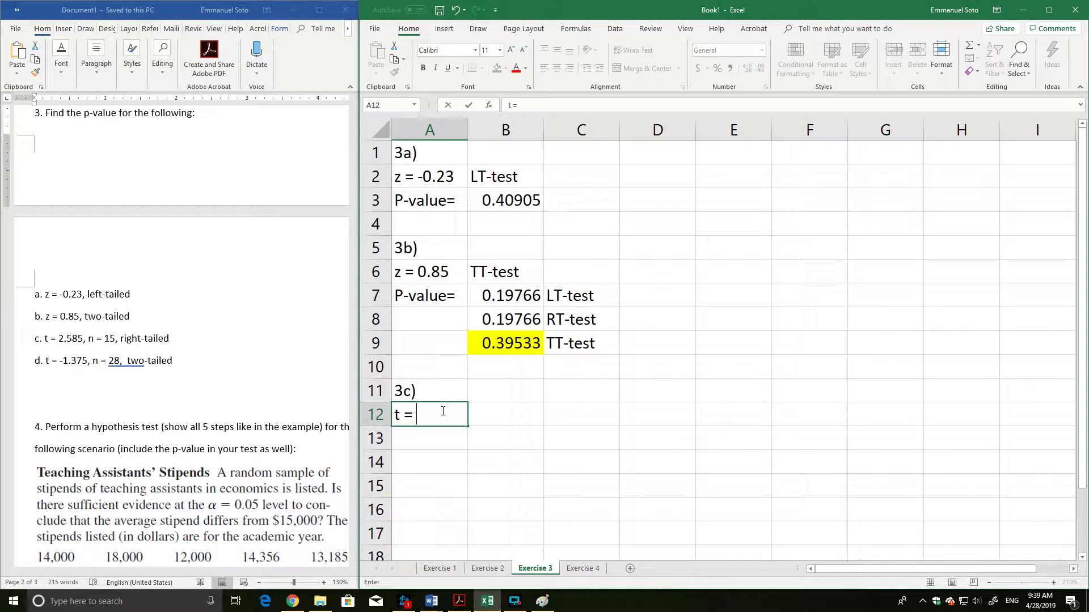
pyautogui.write('2.585')
pyautogui.press('Tab')
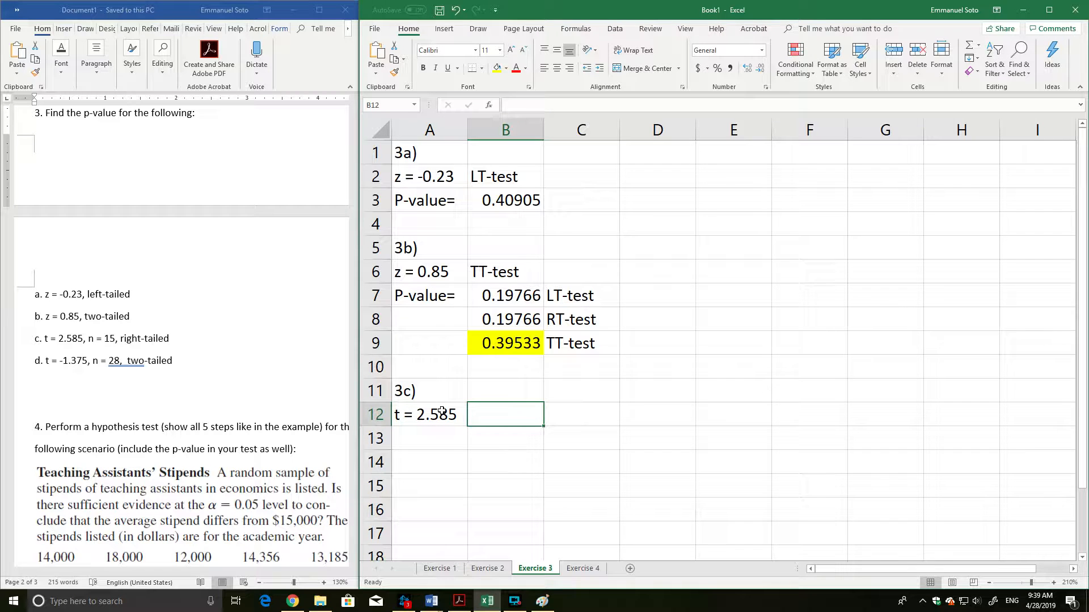
pyautogui.write('n = 15')
pyautogui.press('Tab')
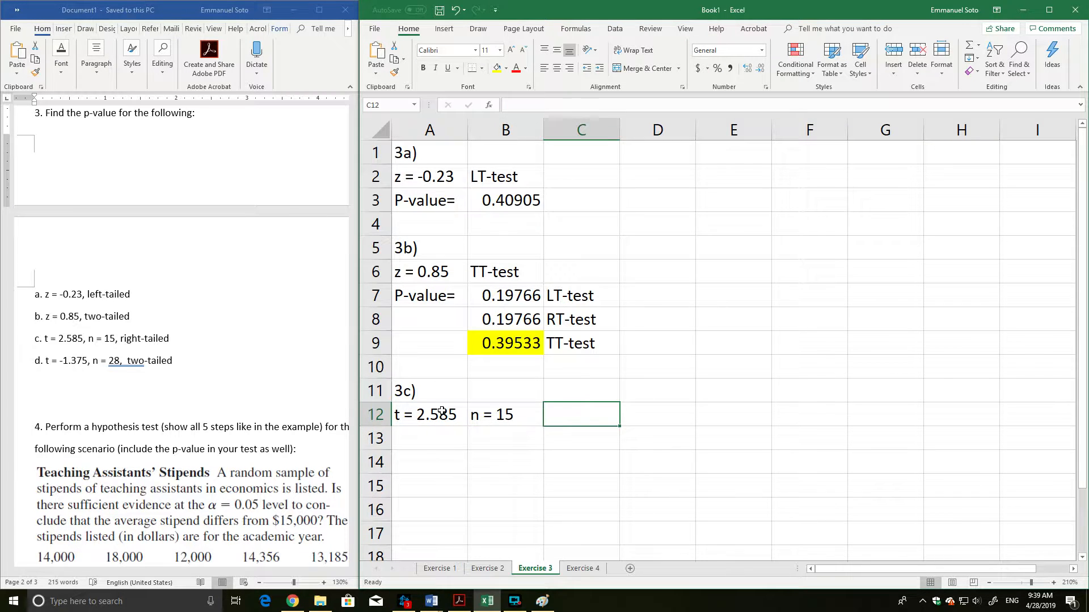
pyautogui.write('RT-test')
pyautogui.press('Return')
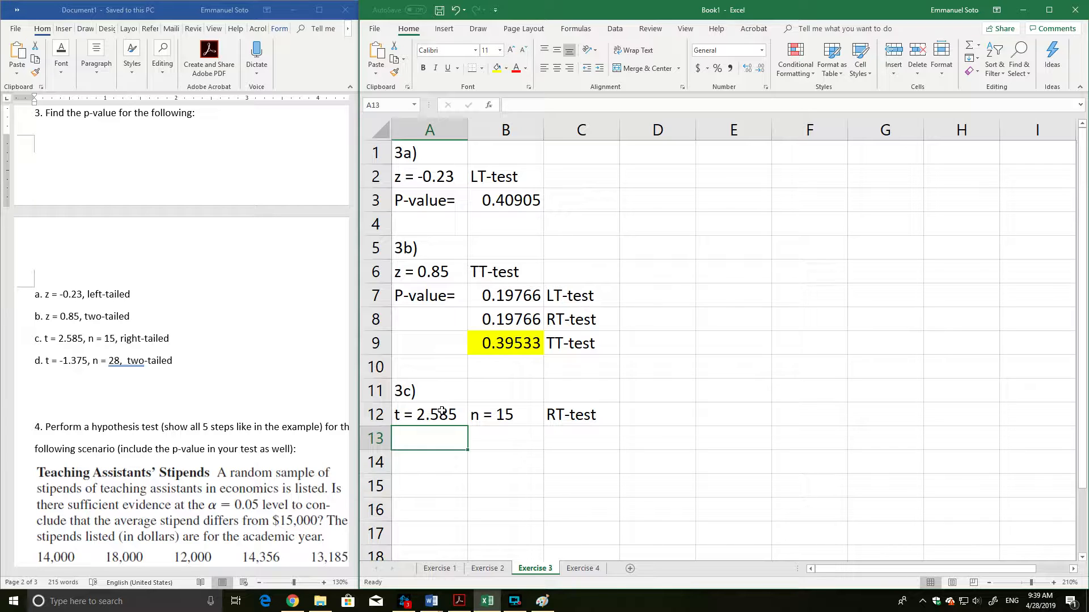
# Add the label P-value= in A13 below the 3c data.
pyautogui.write('t')
pyautogui.press('BackSpace')
pyautogui.press('BackSpace')
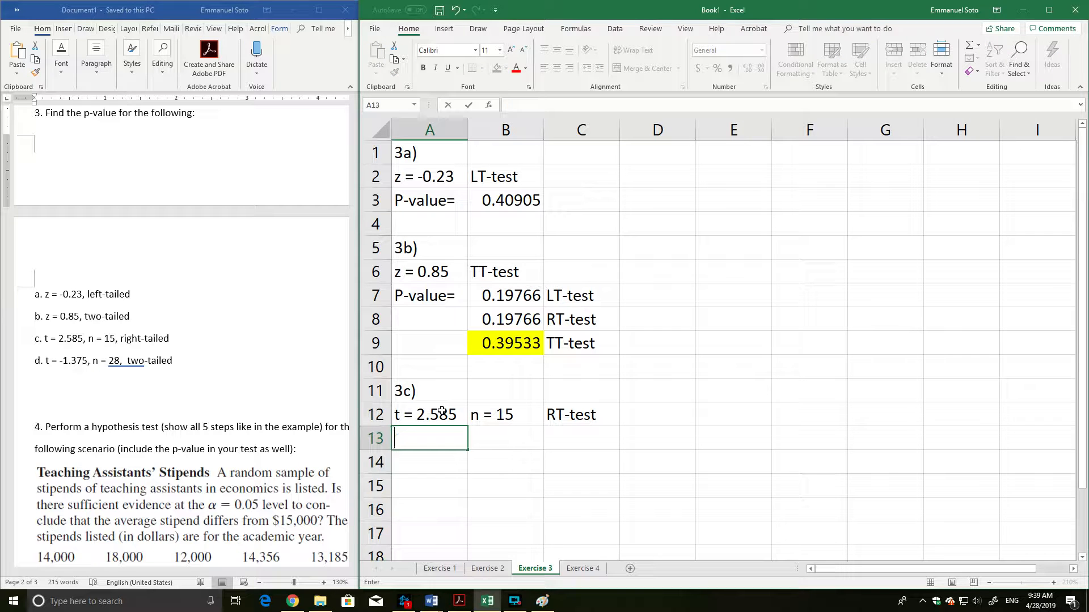
pyautogui.write('P-value=')
pyautogui.press('Tab')
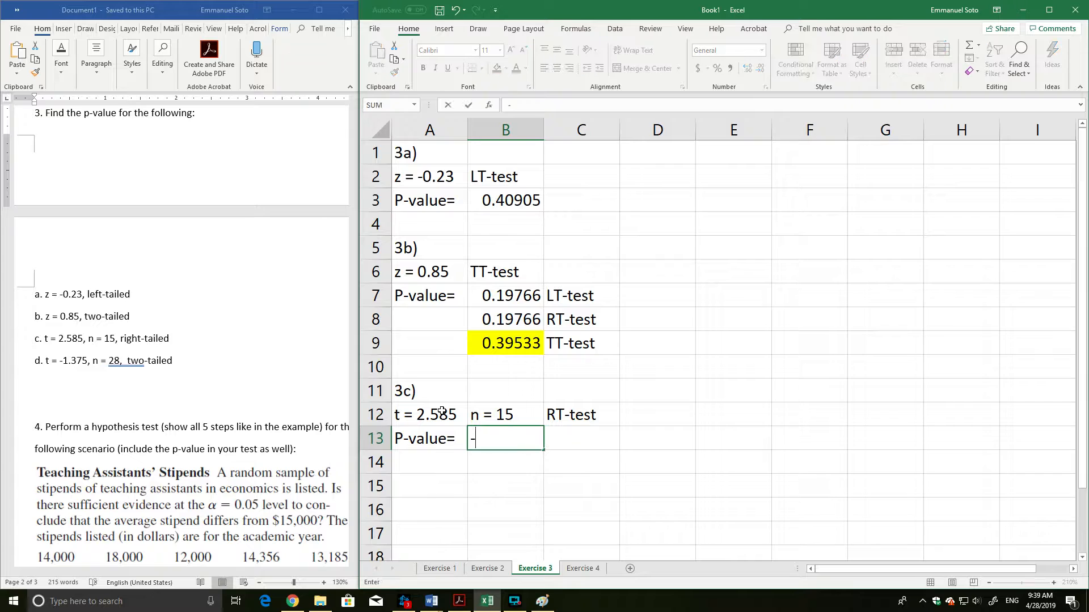
pyautogui.write('=')
# Calculate the cumulative t probability for 3c in B13 with =t.dist(2.585,15-1,true).
pyautogui.write('t.')
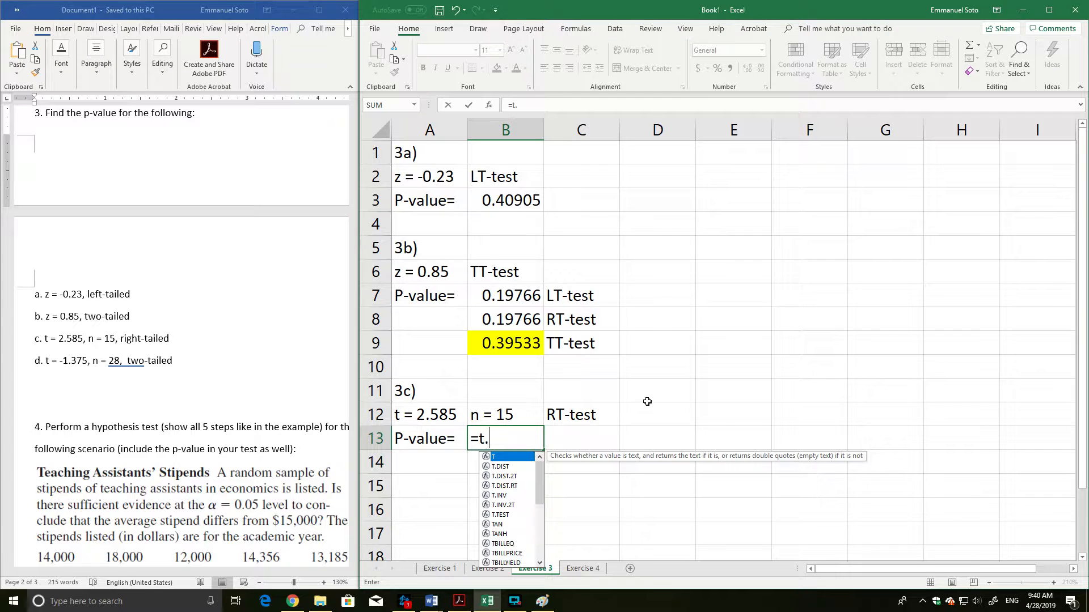
pyautogui.scroll(-1, 647, 402)
pyautogui.scroll(-1, 647, 402)
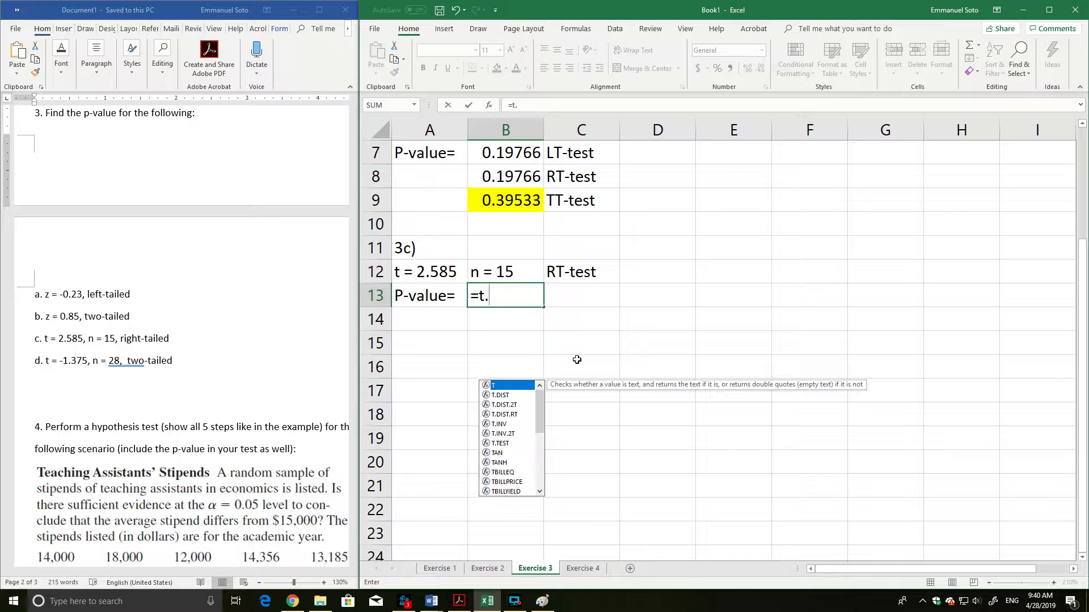
pyautogui.write('dist')
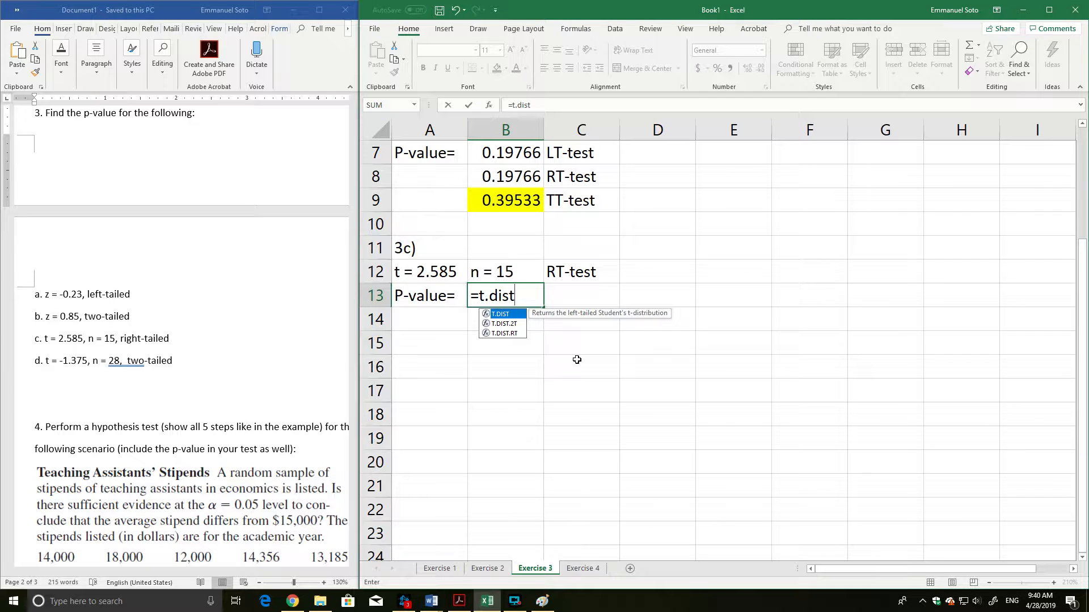
pyautogui.write('(')
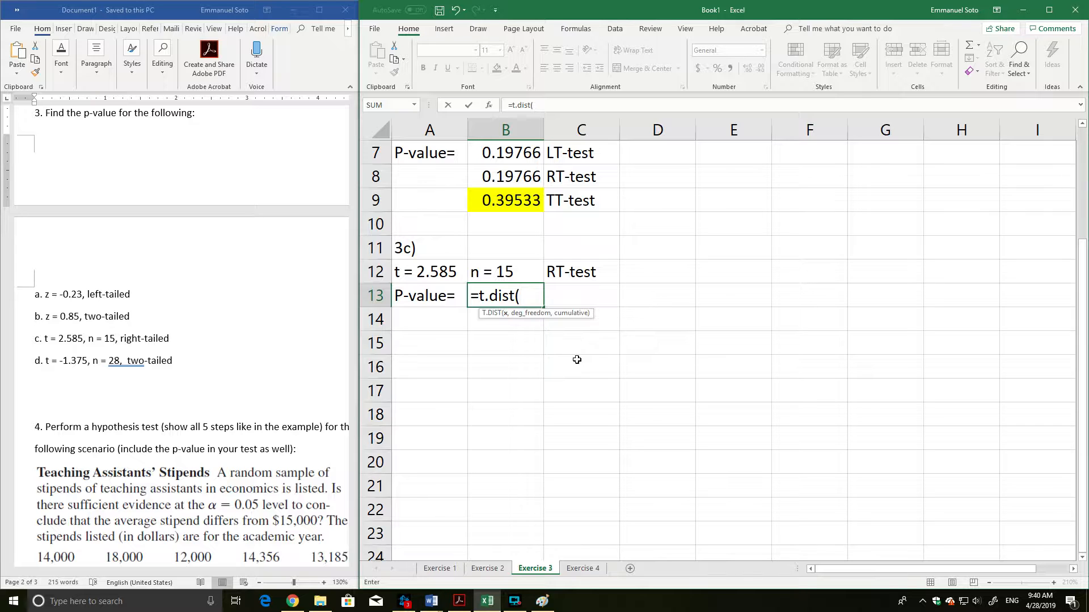
pyautogui.write('2.585,')
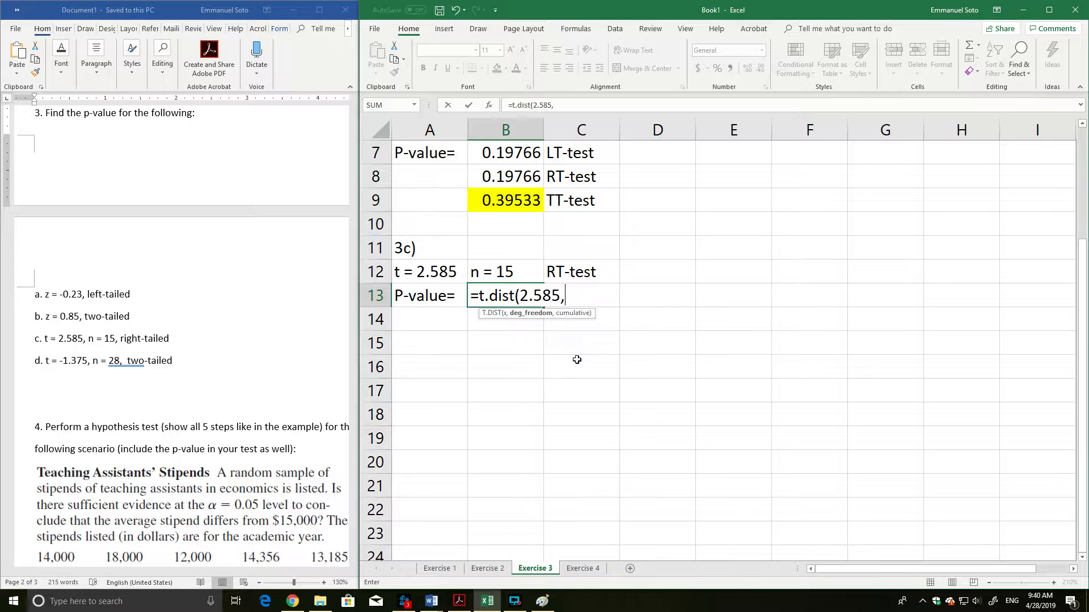
pyautogui.write('15-1,true)')
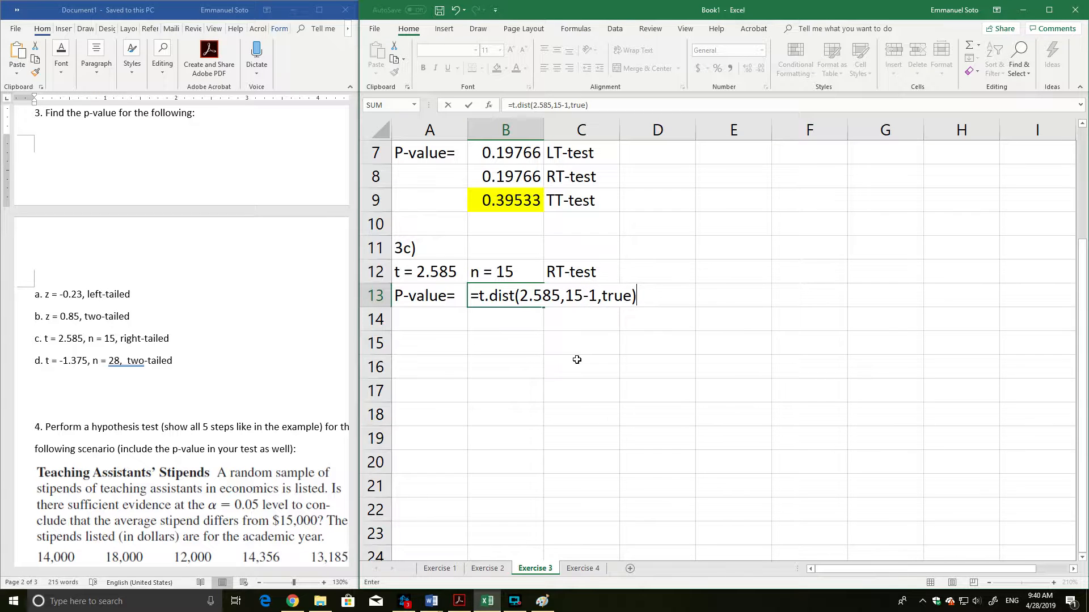
pyautogui.press('Return')
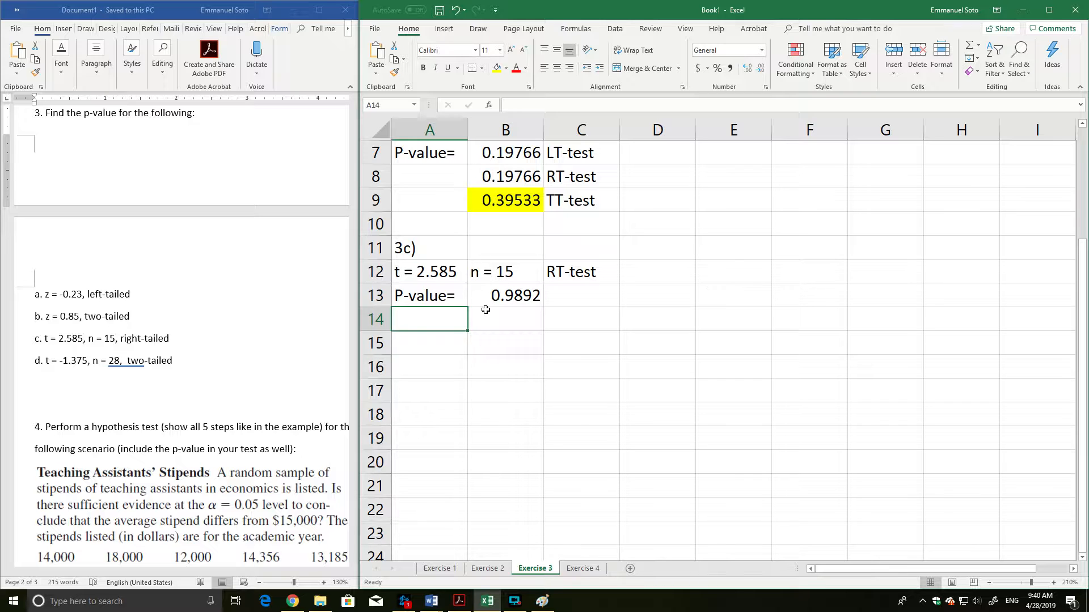
# Change the t value in the B13 formula to negative, making it =T.DIST(-2.585,15-1,TRUE).
pyautogui.click(498, 294)
pyautogui.doubleClick(499, 295)
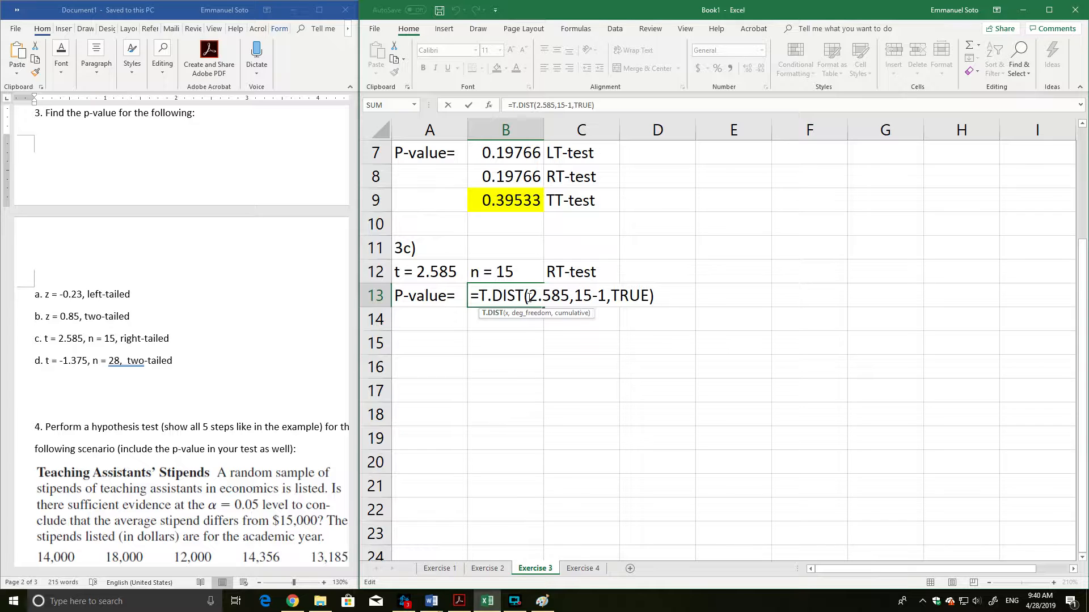
pyautogui.click(527, 296)
pyautogui.write('-')
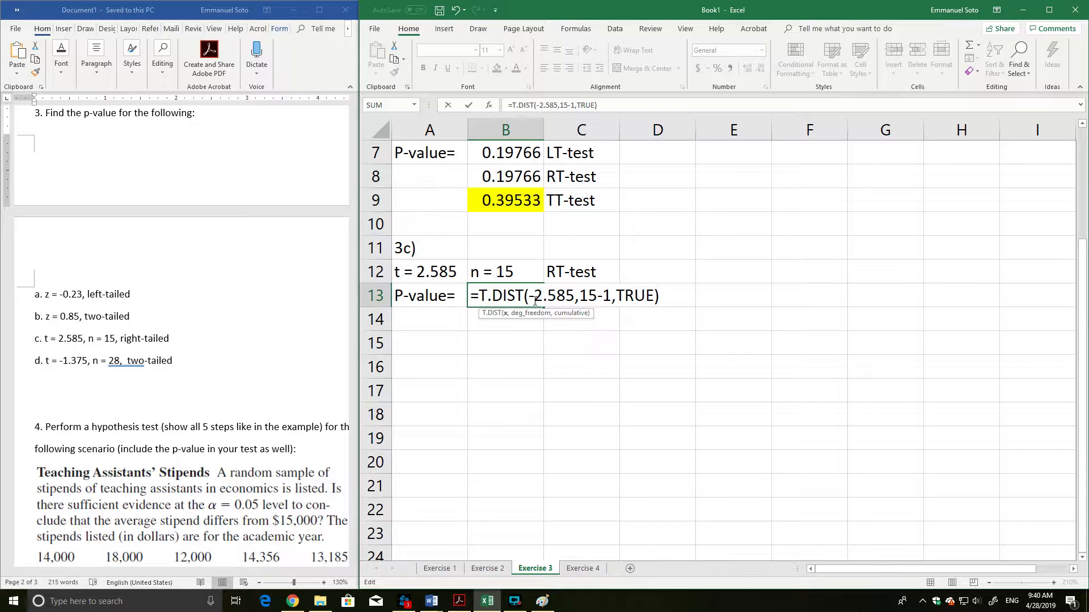
pyautogui.press('BackSpace')
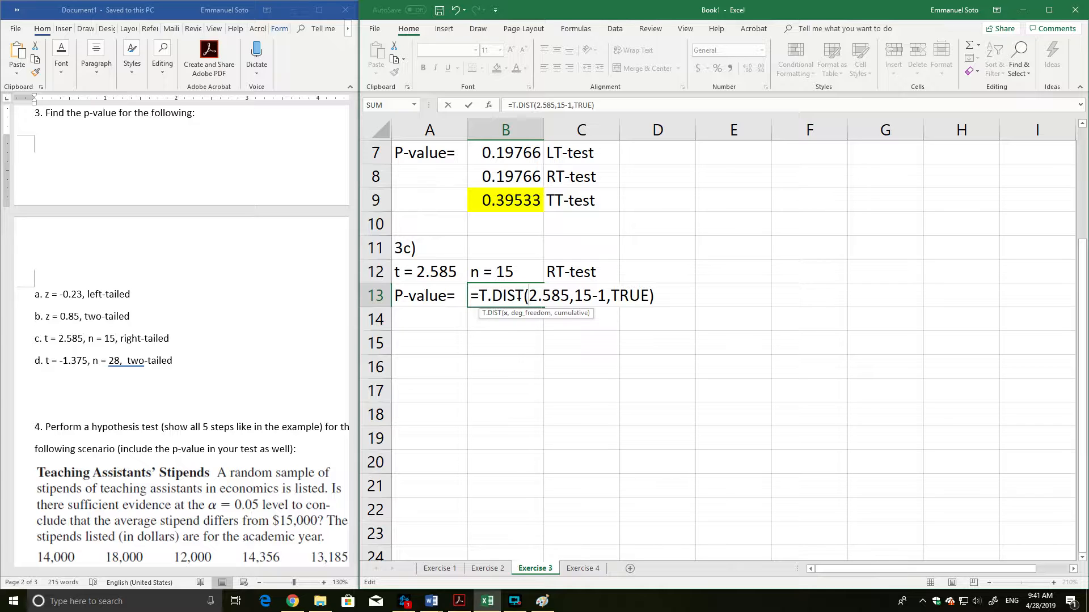
pyautogui.write('-')
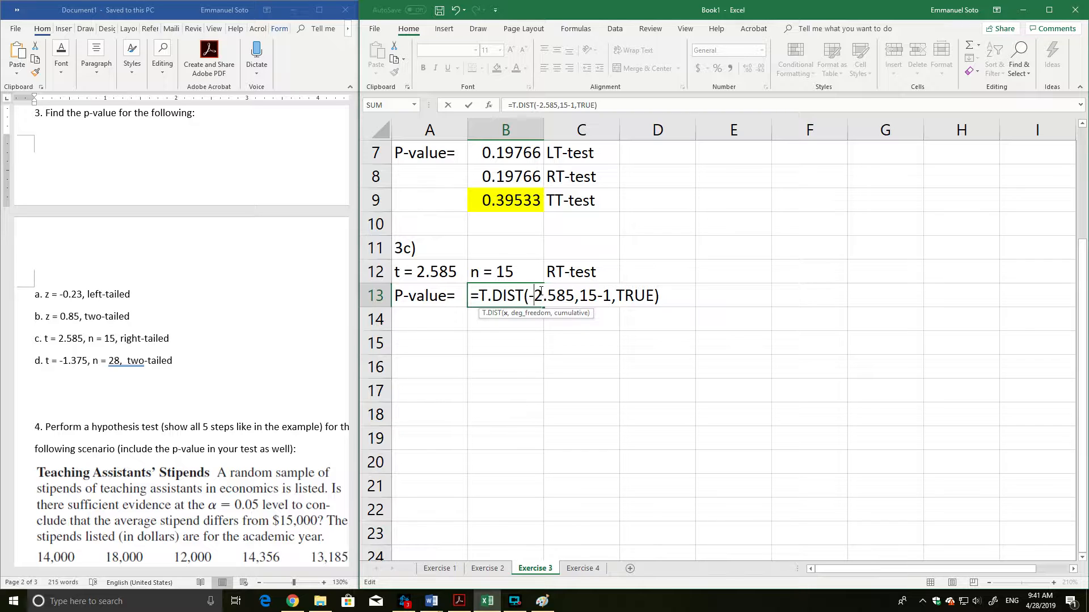
# Label the B13 p-value as LT-test in C13 and begin a formula in B14.
pyautogui.click(584, 306)
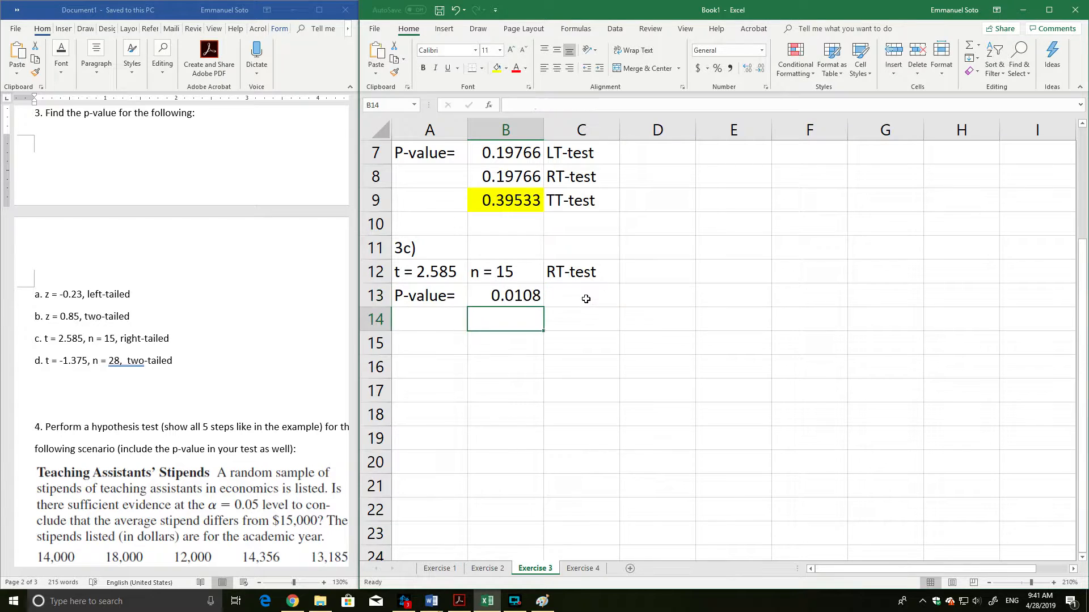
pyautogui.write('LT-test')
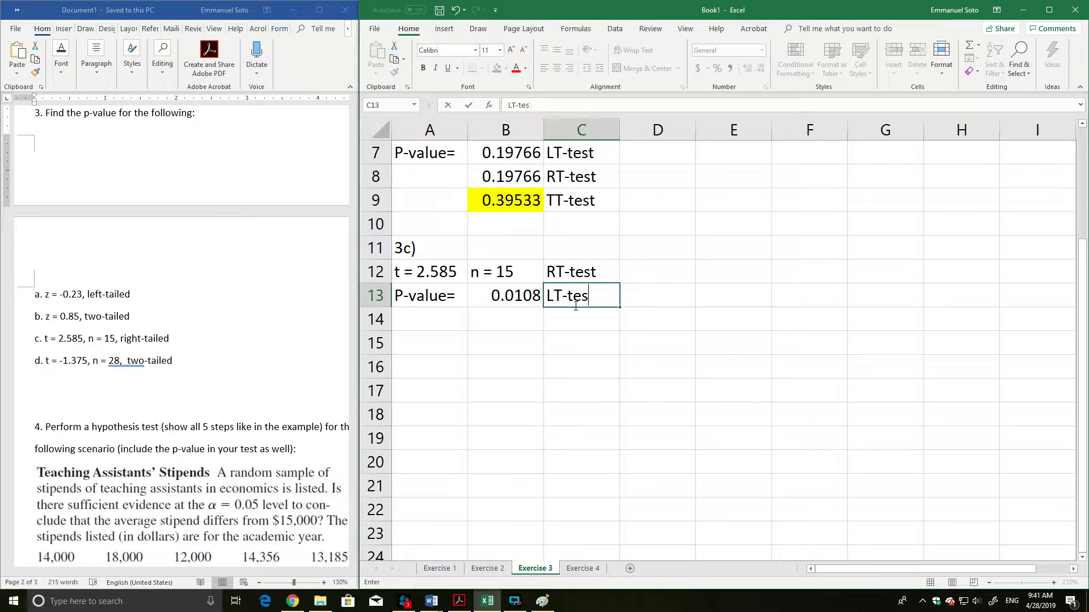
pyautogui.press('Return')
pyautogui.press('Left')
pyautogui.write('=')
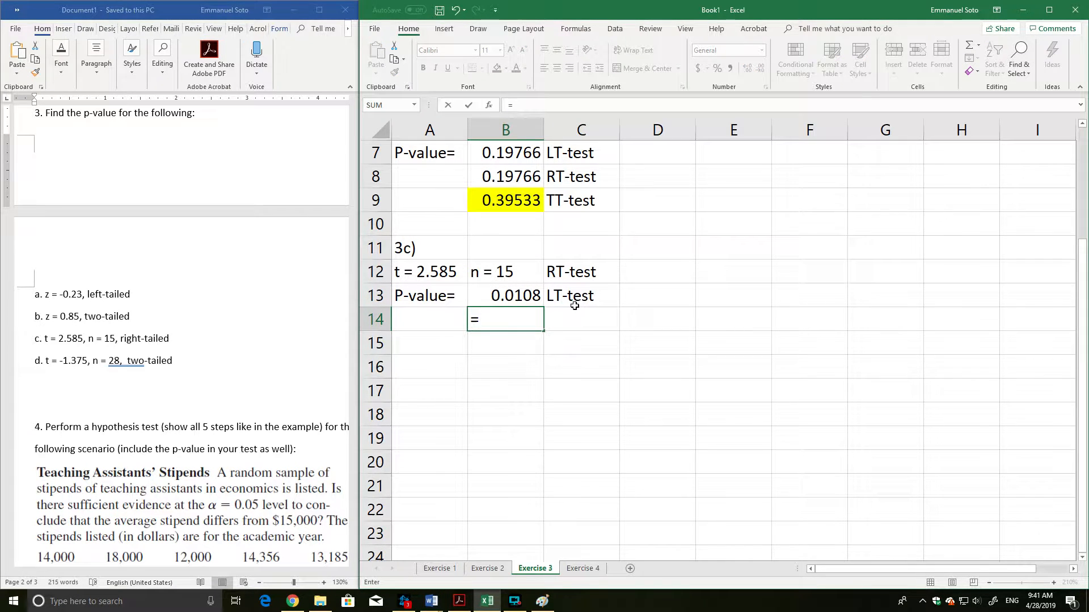
pyautogui.write('norm')
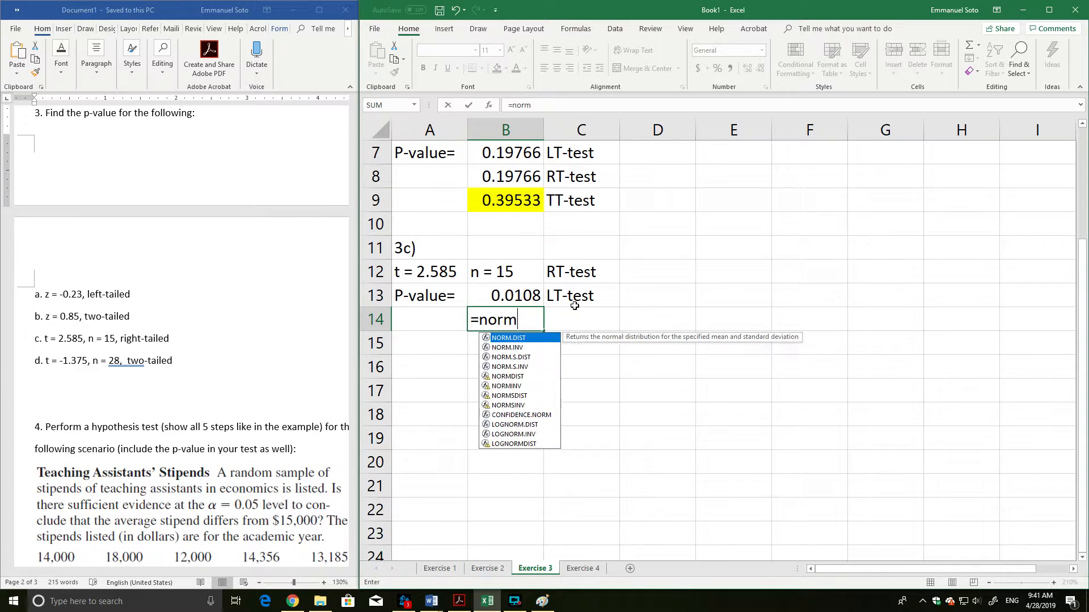
pyautogui.write('.s.dist')
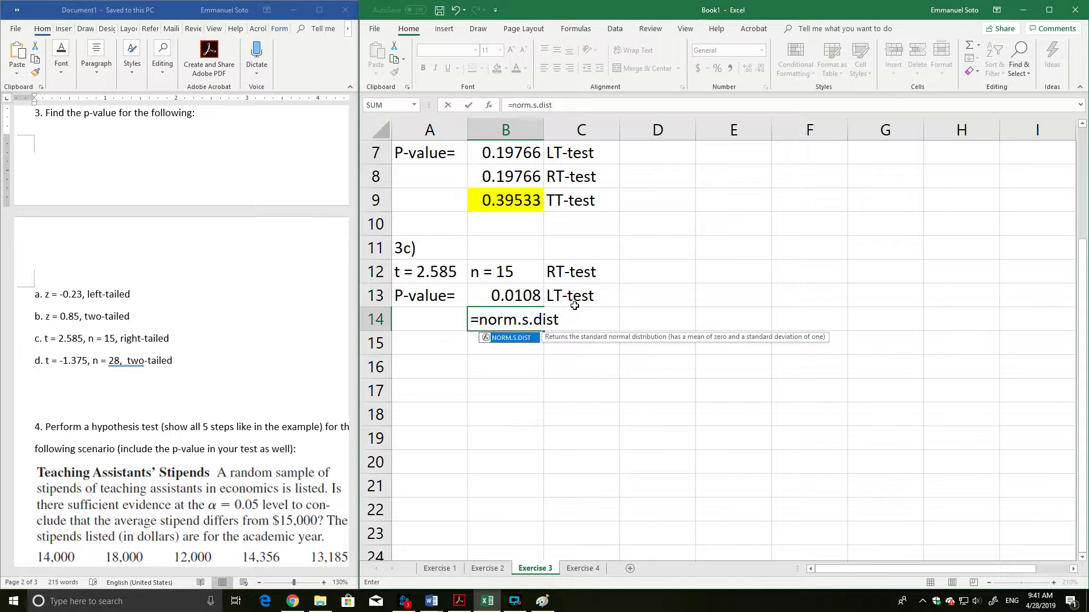
pyautogui.press('BackSpace')
pyautogui.press('BackSpace')
pyautogui.press('BackSpace')
pyautogui.press('BackSpace')
pyautogui.press('BackSpace')
pyautogui.press('BackSpace')
pyautogui.press('BackSpace')
pyautogui.press('BackSpace')
pyautogui.press('BackSpace')
pyautogui.press('BackSpace')
pyautogui.press('BackSpace')
# Calculate the right-tailed p-value for 3c in B14 with =t.dist.RT(2.585,15-1).
pyautogui.write('t.')
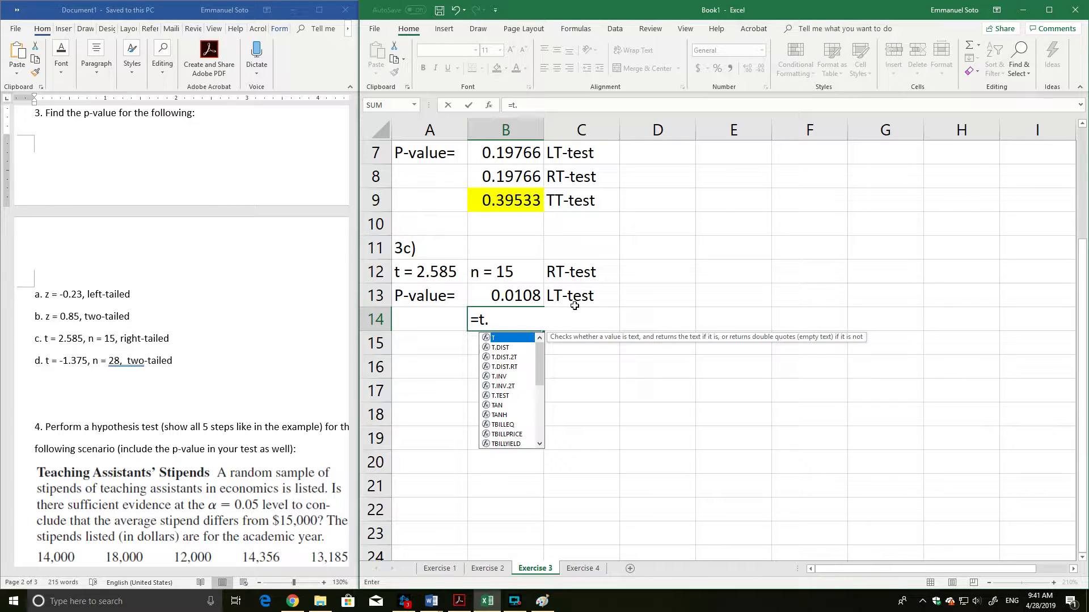
pyautogui.write('dist.R')
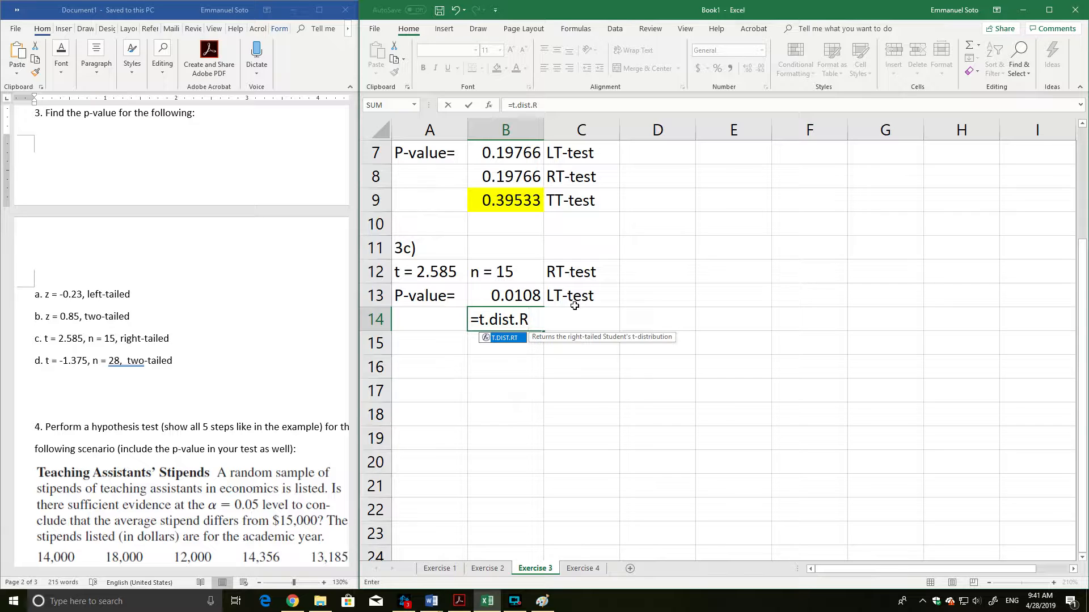
pyautogui.write('T(2.585,')
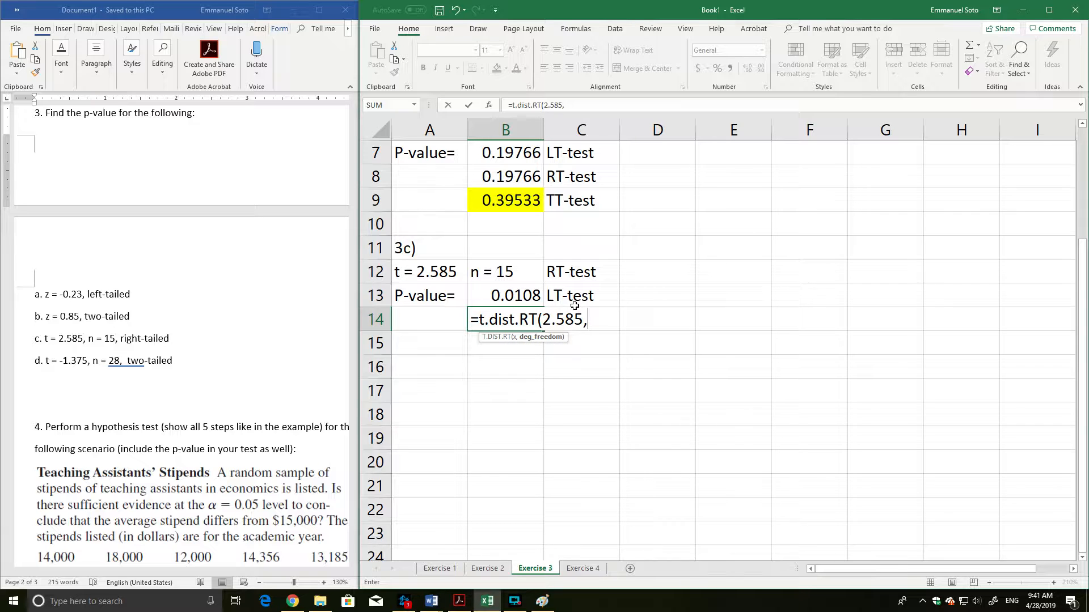
pyautogui.write('15-1)')
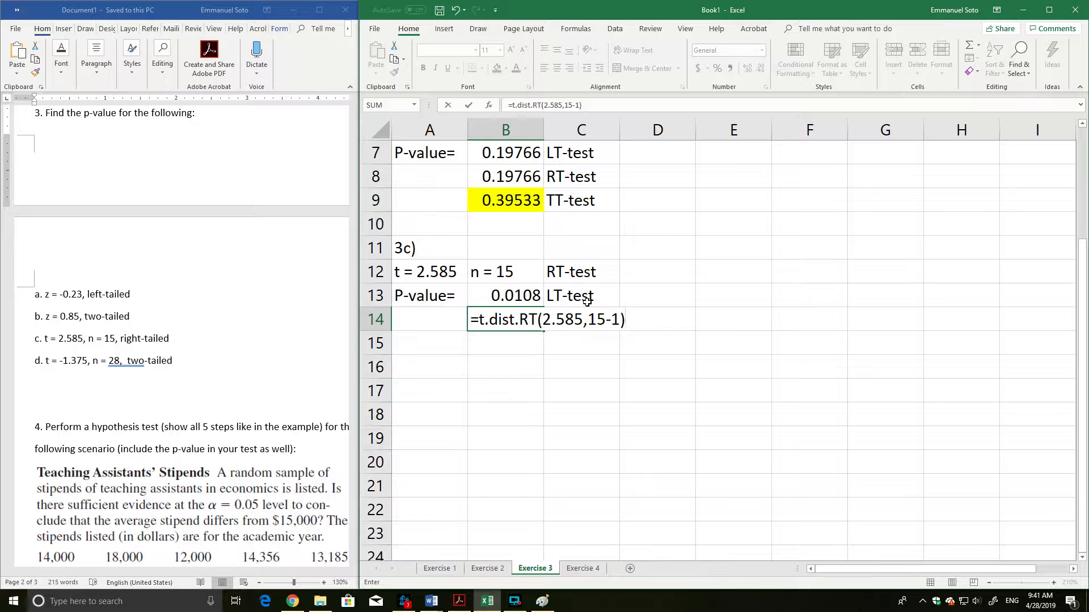
pyautogui.press('Return')
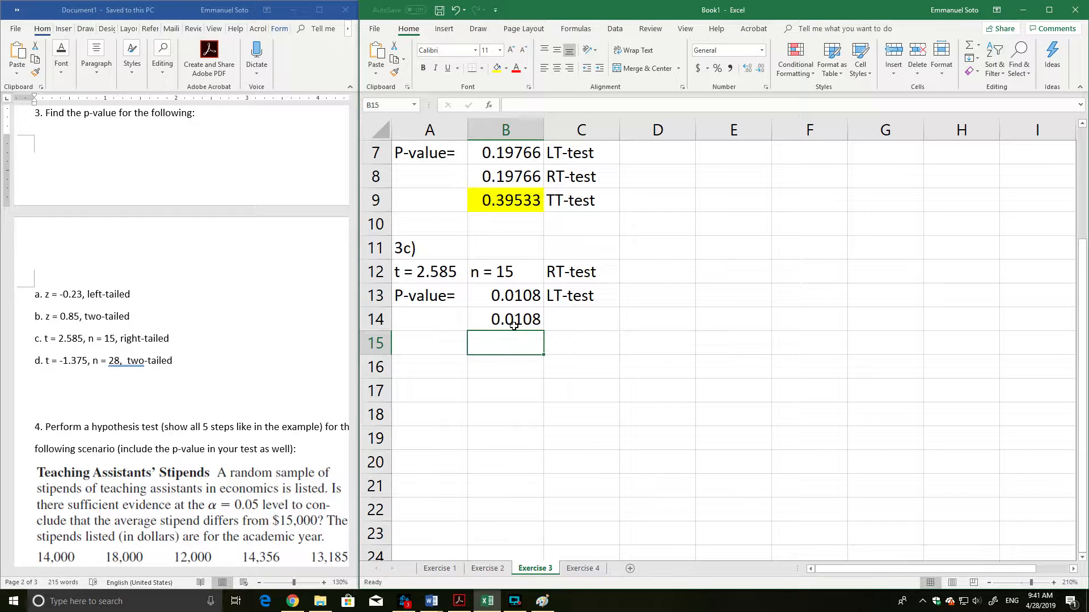
# Label the right-tailed p-value in B14 as RT-test in the adjacent cell C14.
pyautogui.click(606, 319)
pyautogui.write('RT')
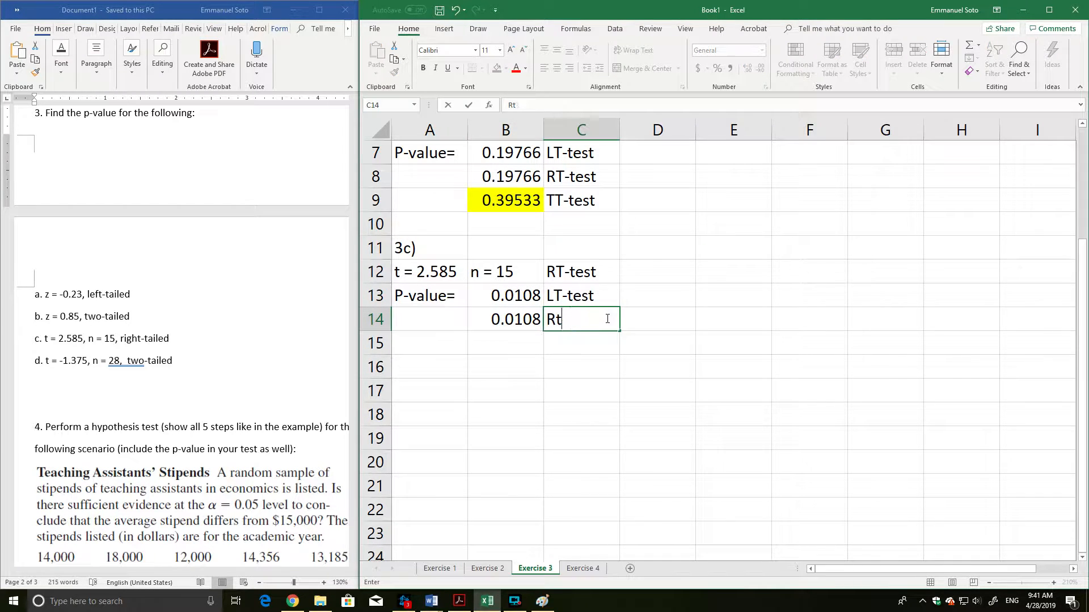
pyautogui.write('-test')
pyautogui.press('Return')
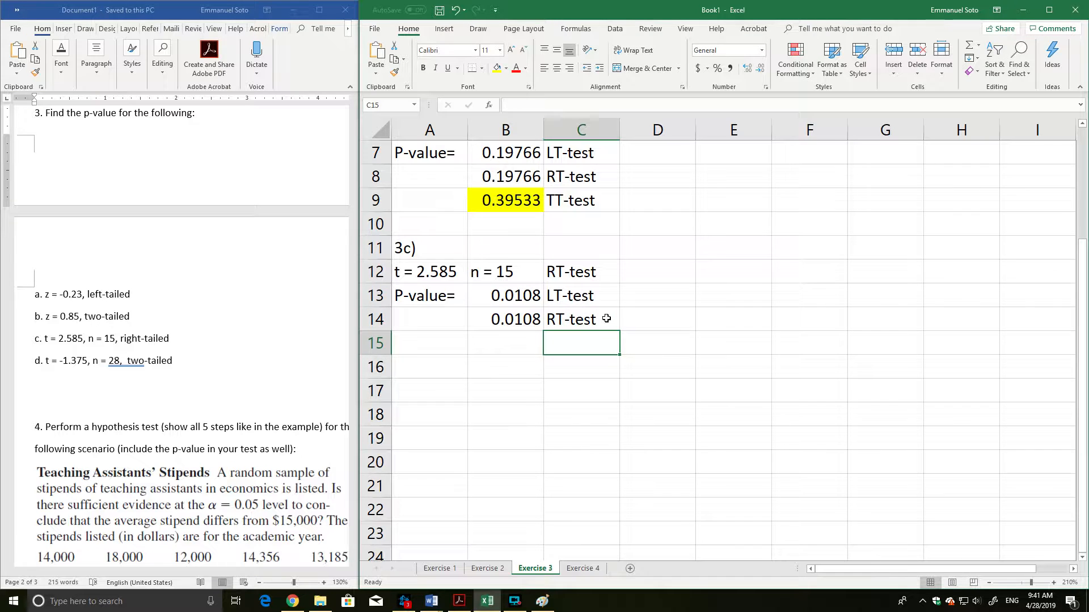
# Calculate the two-tailed p-value for t = 2.585 in B15 with =t.dist.2T(2.585,15-1).
pyautogui.click(498, 346)
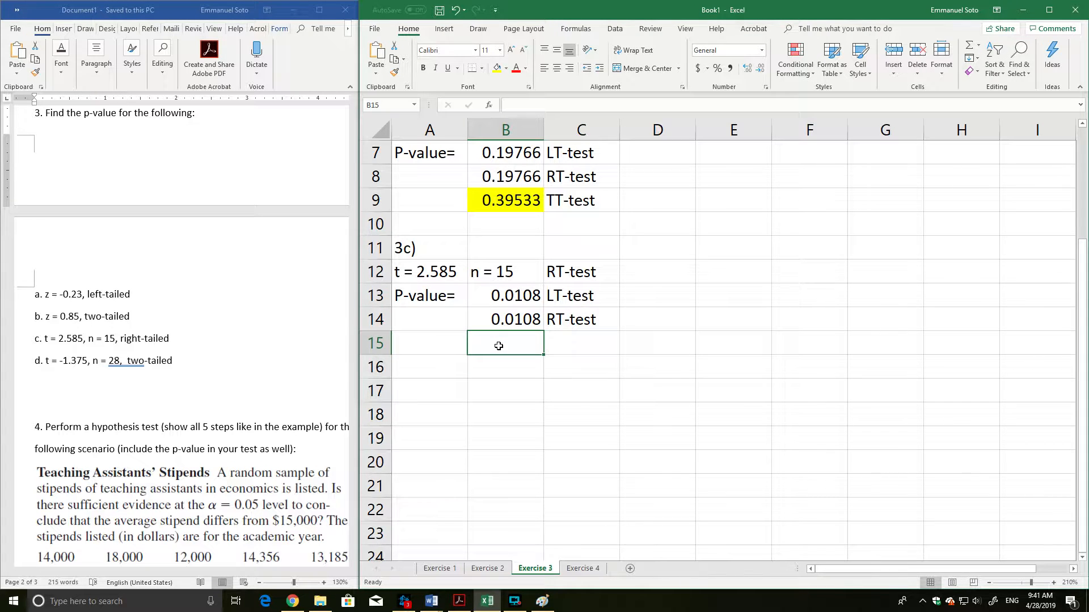
pyautogui.write('=t.dist')
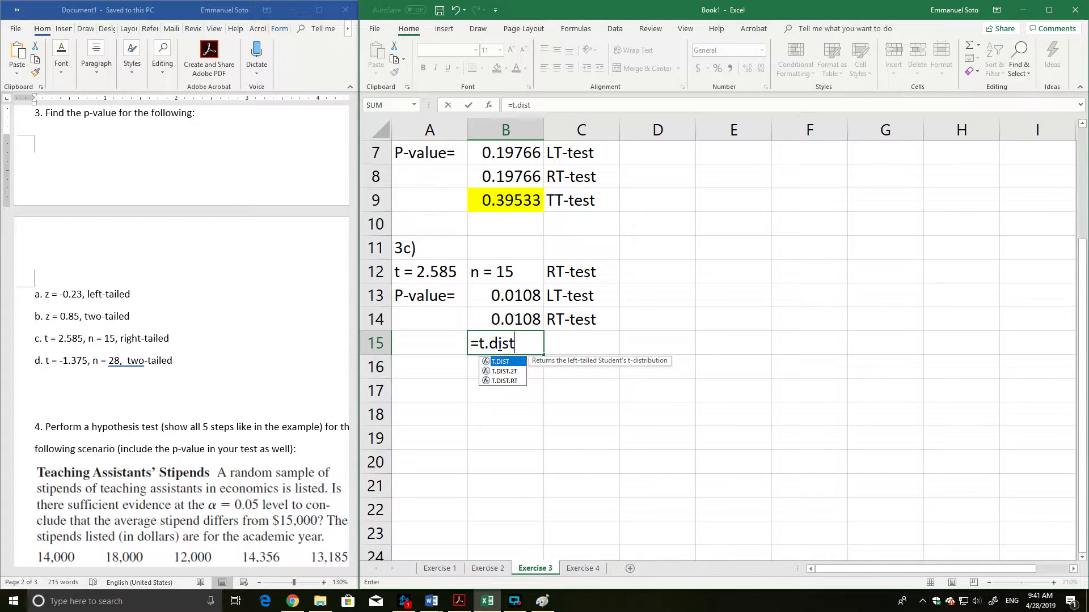
pyautogui.write('.2T')
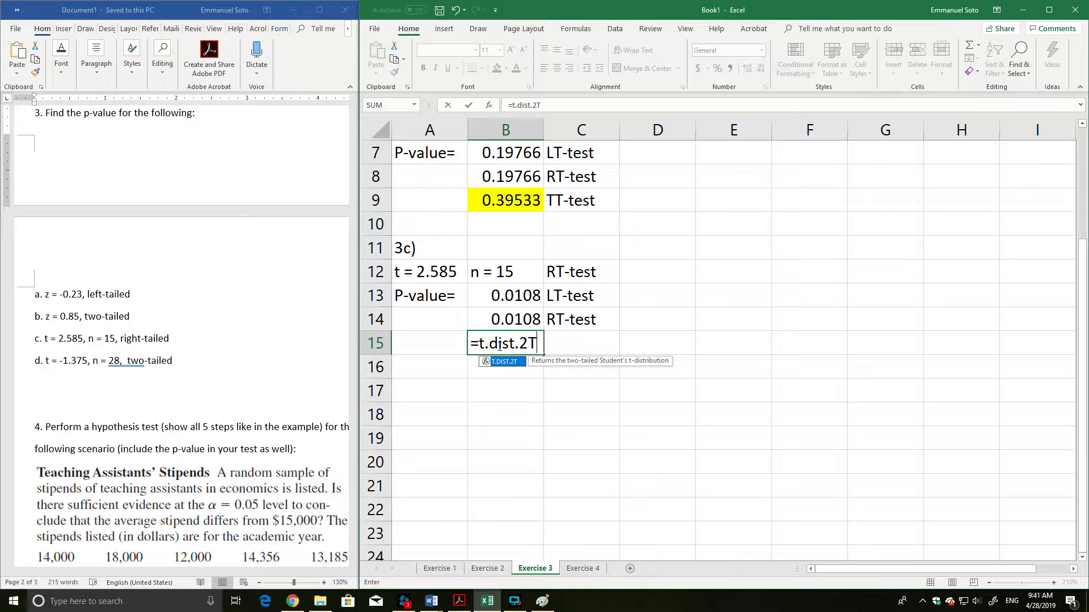
pyautogui.write('(2.585,')
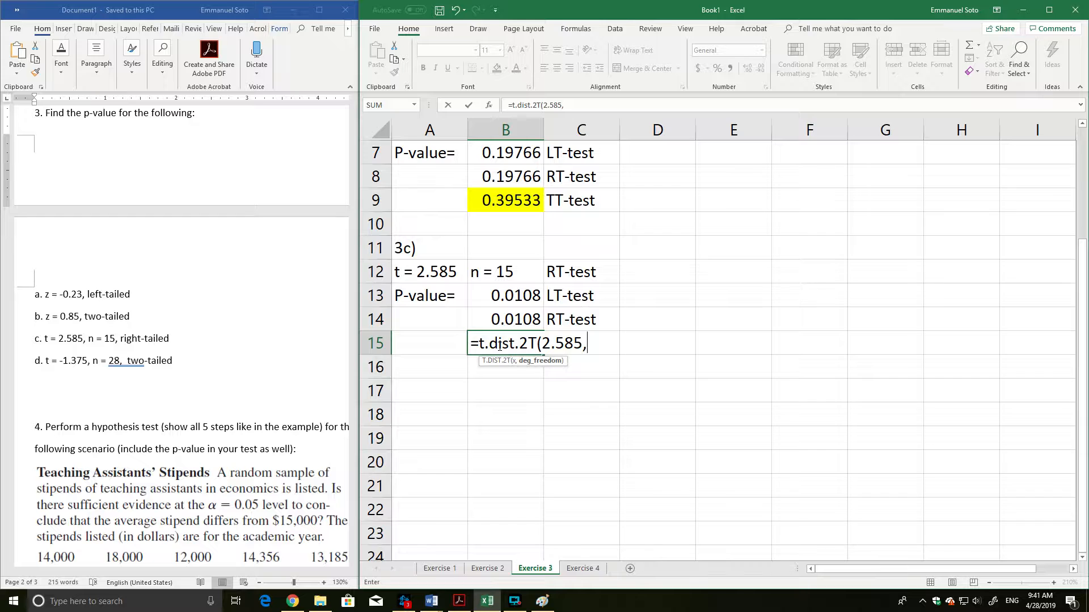
pyautogui.write('15-1)')
pyautogui.press('Return')
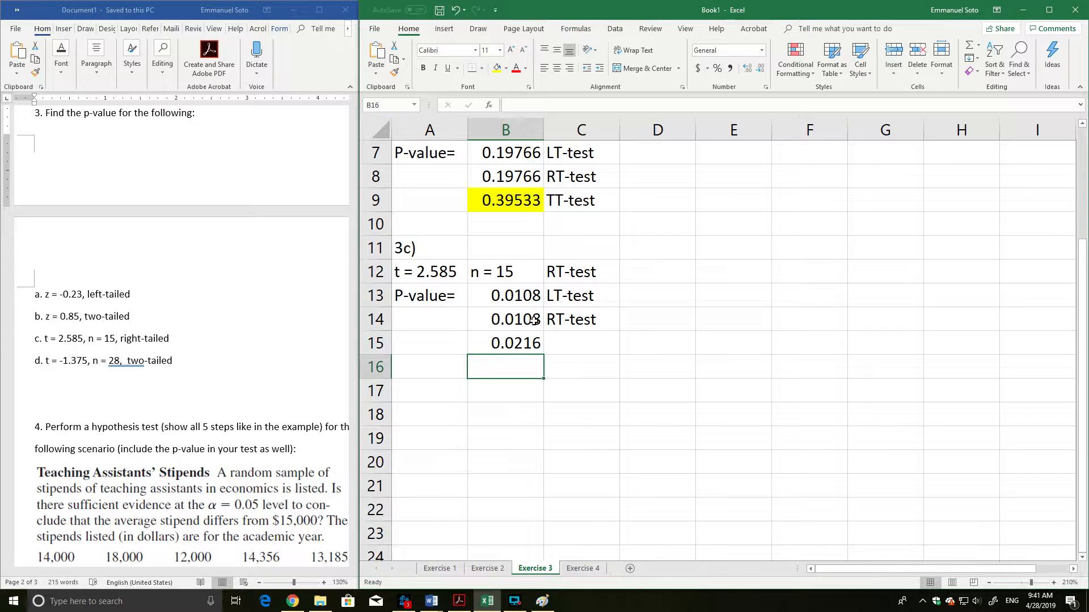
# Review the two-tailed formula in B15 alongside the p-values above it, and label it TT-test in C15.
pyautogui.click(510, 344)
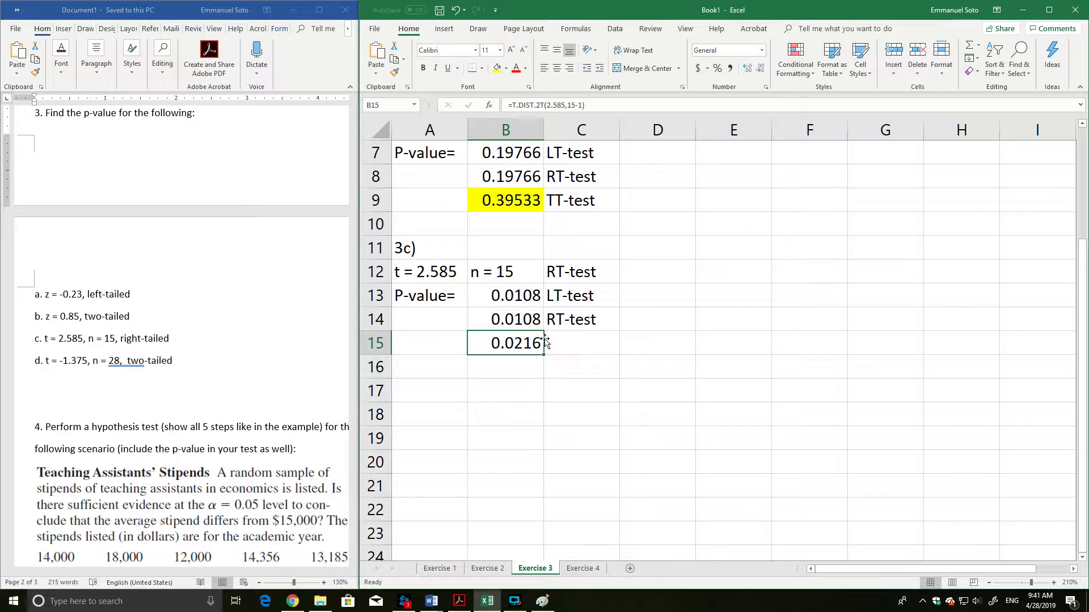
pyautogui.doubleClick(509, 344)
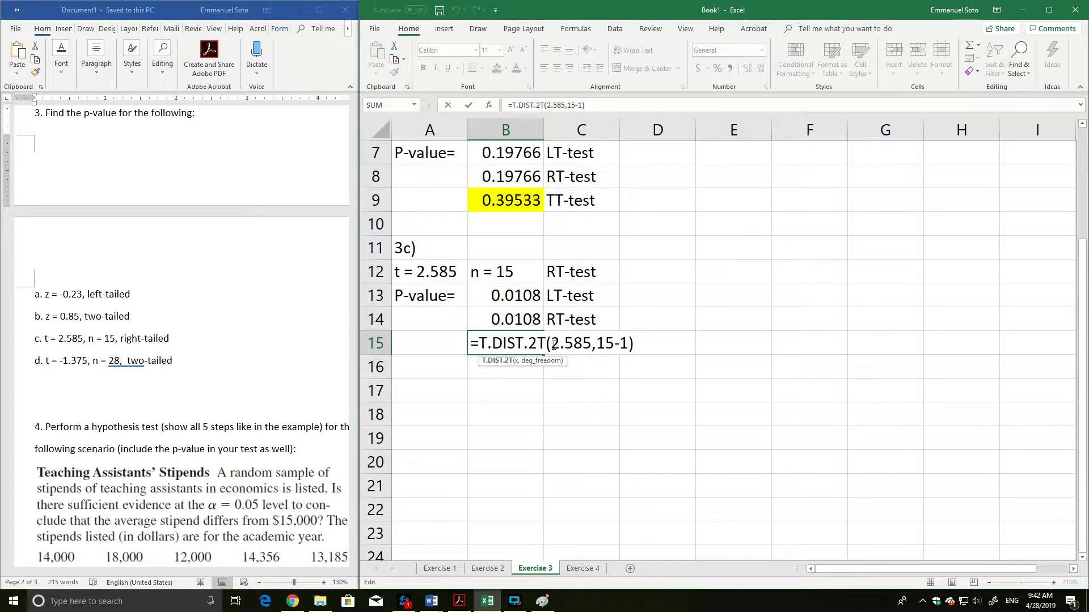
pyautogui.press('Return')
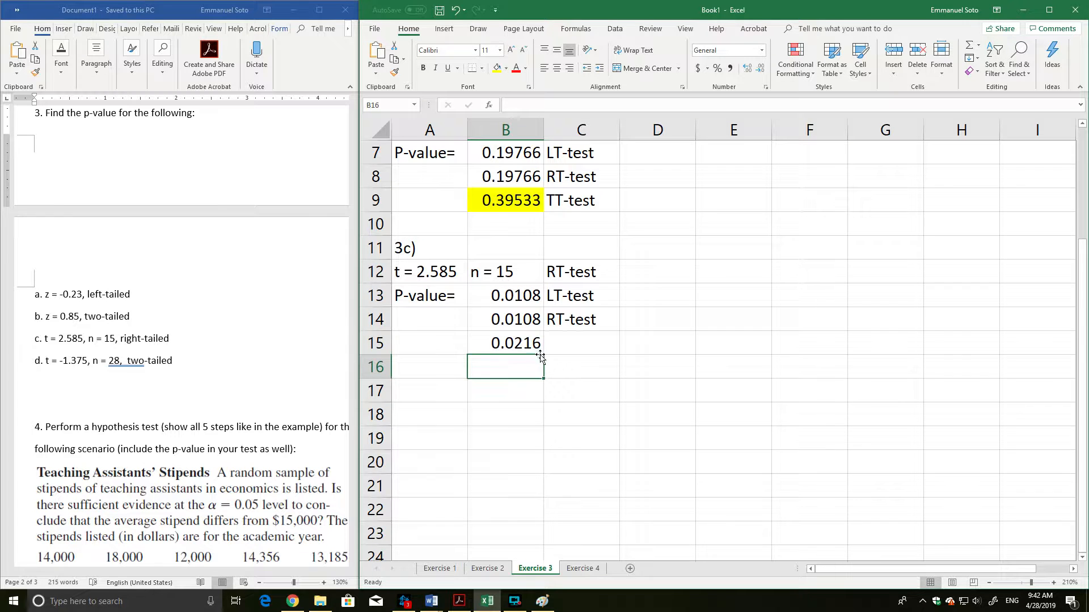
pyautogui.click(520, 298)
pyautogui.moveTo(520, 298); pyautogui.dragTo(529, 328)
pyautogui.click(531, 338)
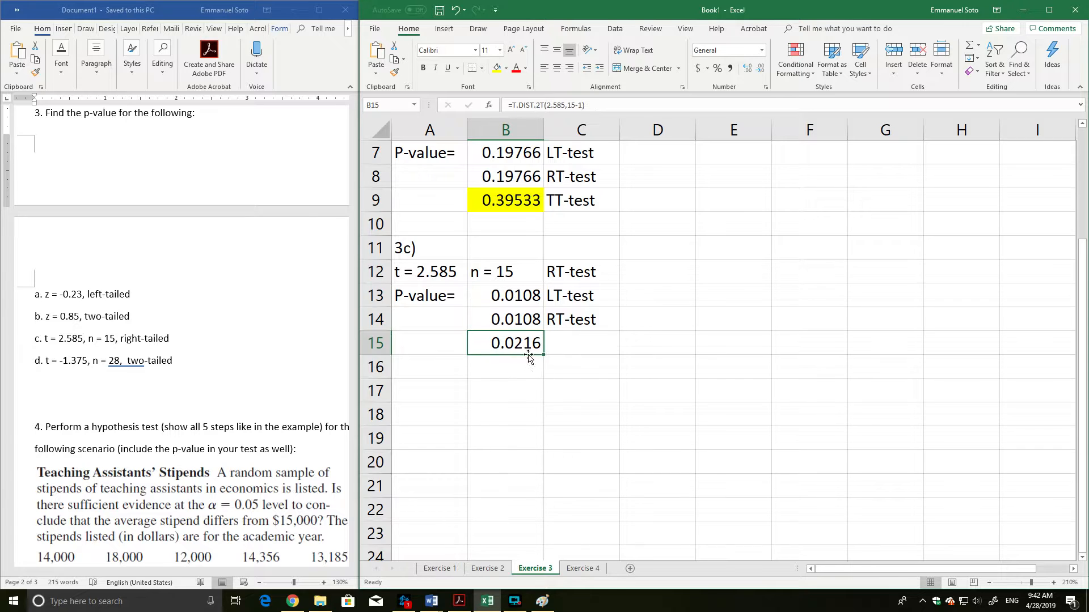
pyautogui.click(572, 343)
pyautogui.write('TT-test')
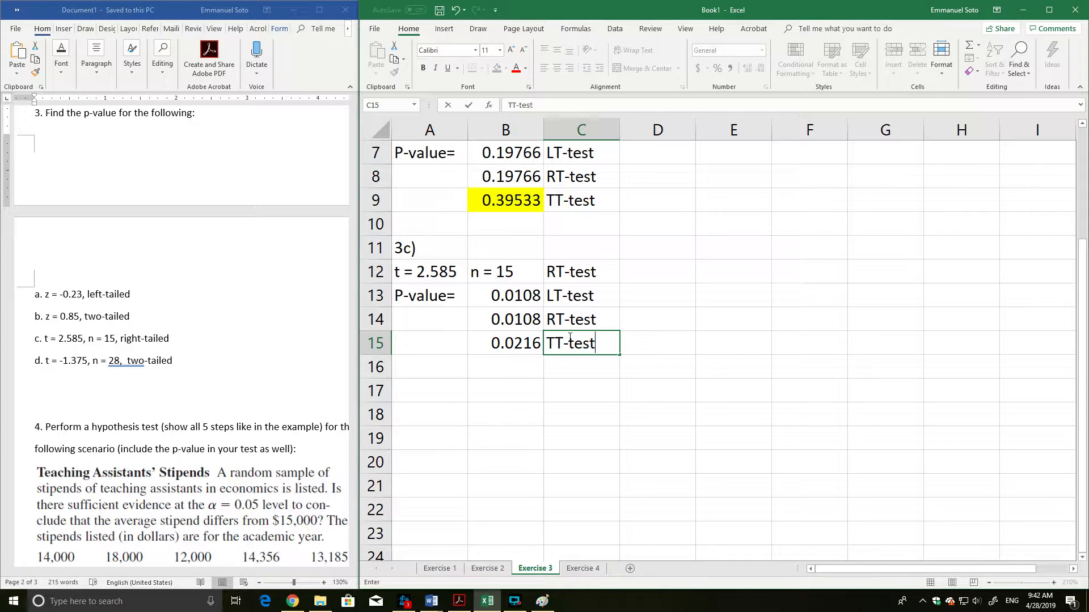
pyautogui.press('Return')
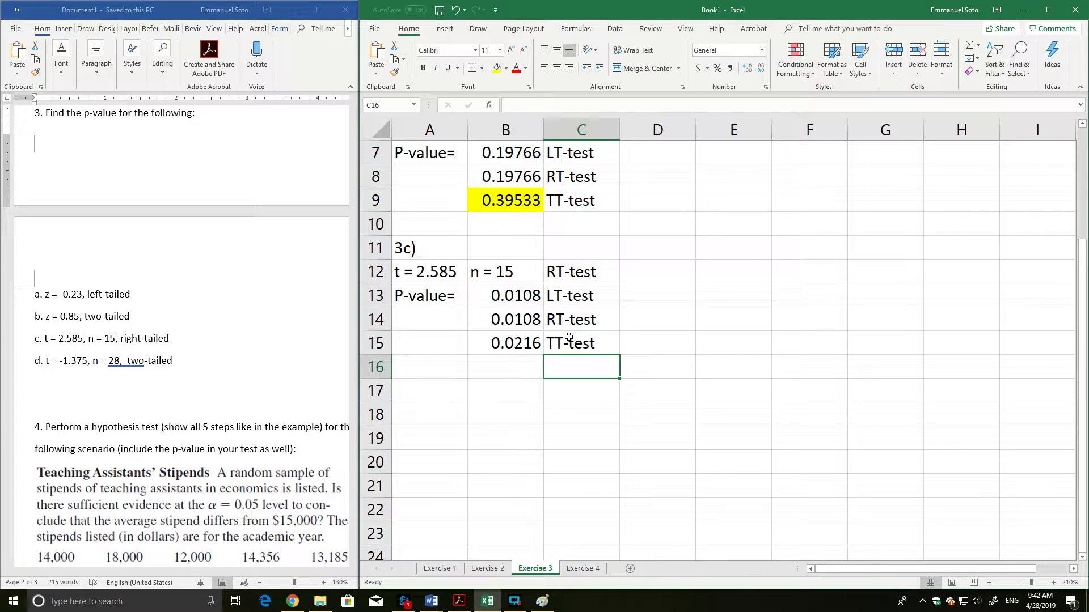
# Recheck the T.DIST.2T function in B15 without changing it, and fill that cell with yellow.
pyautogui.doubleClick(519, 344)
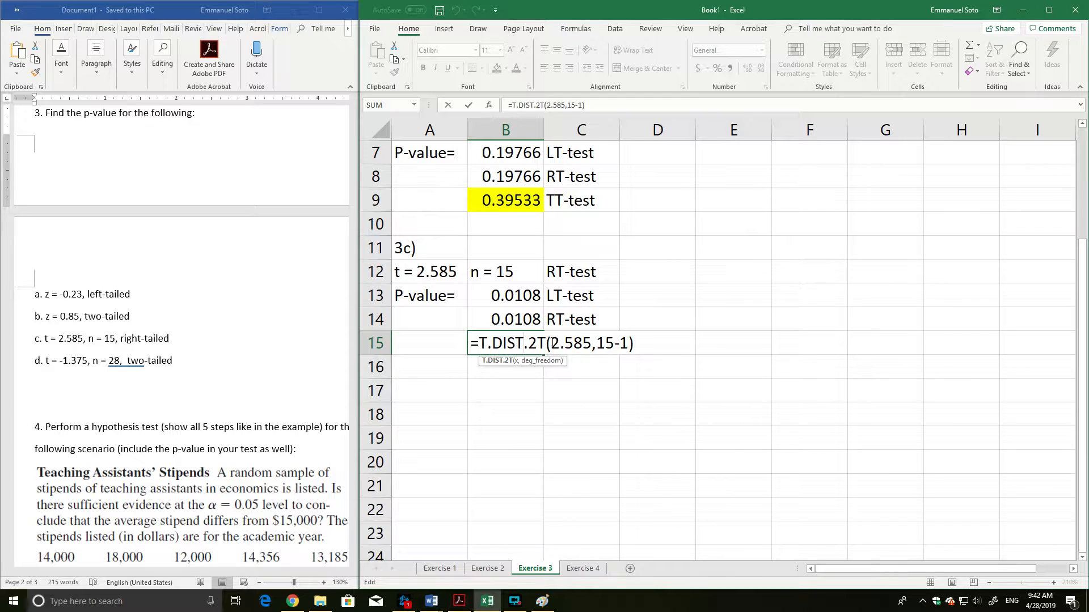
pyautogui.keyDown('shift'); pyautogui.click(550, 343); pyautogui.keyUp('shift')
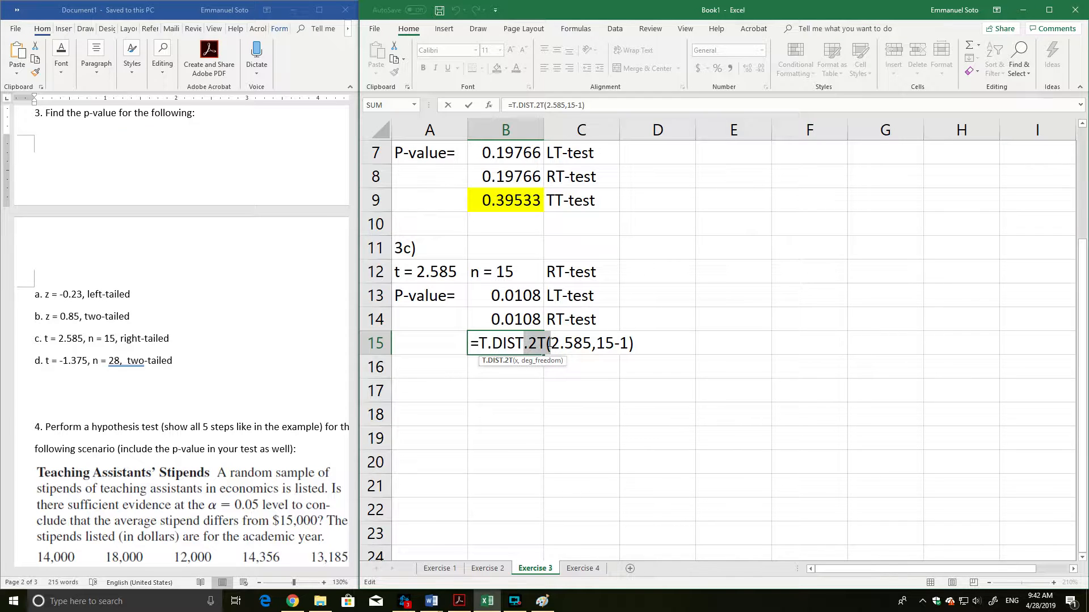
pyautogui.press('Return')
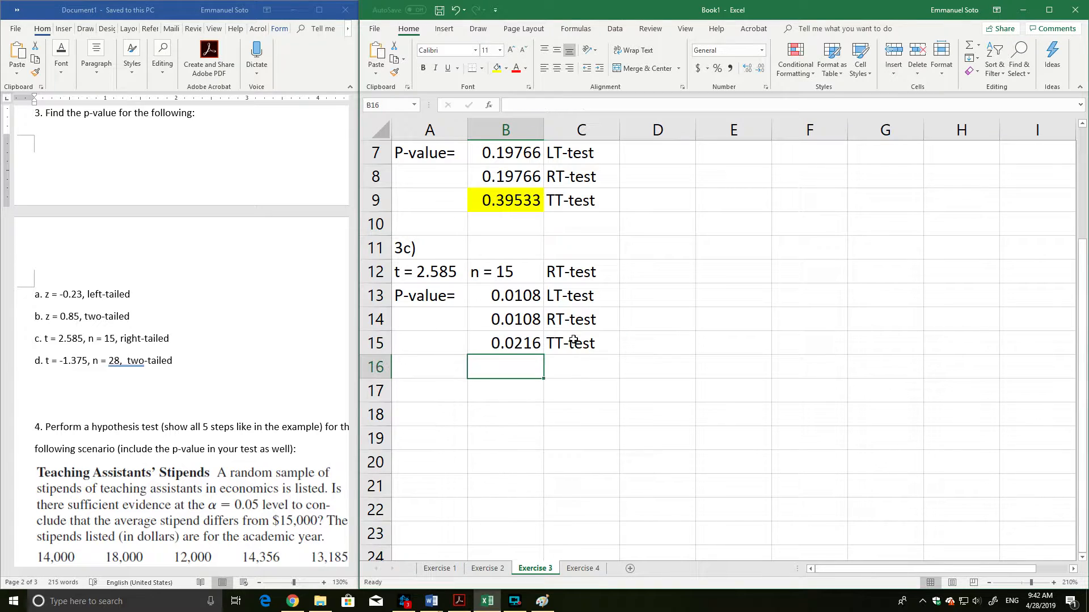
pyautogui.click(524, 351)
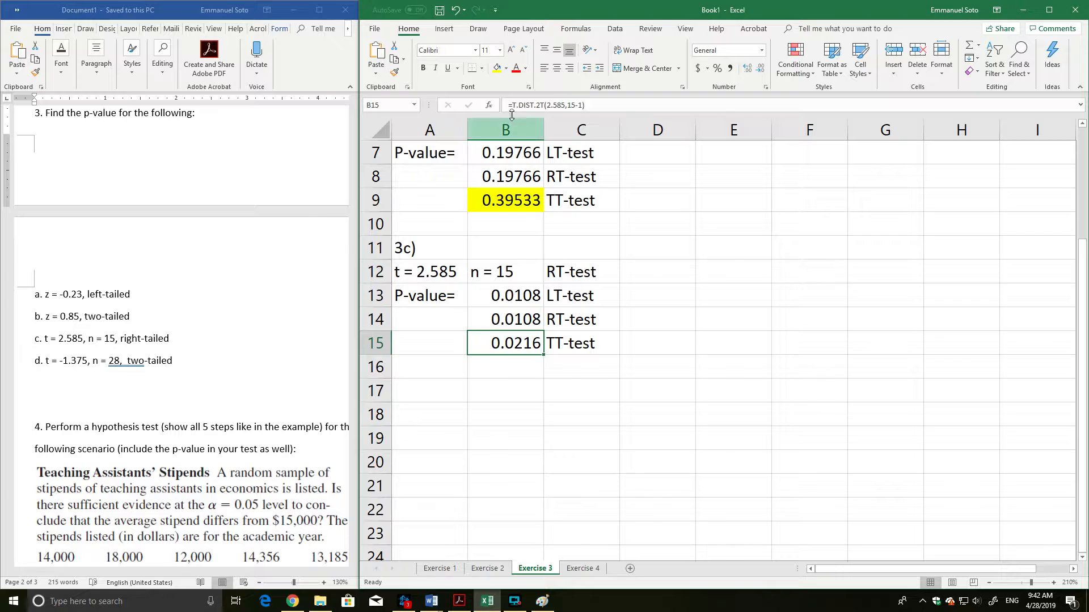
pyautogui.click(497, 68)
pyautogui.click(566, 484)
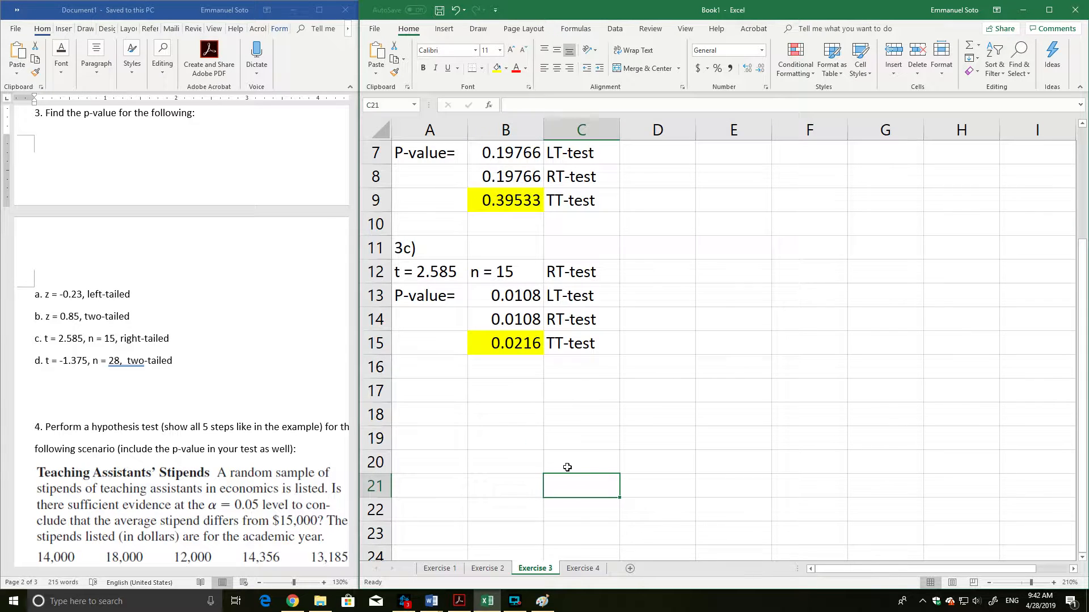
# Start the next question by entering the heading 3d) in A17, leaving row 16 blank.
pyautogui.click(450, 370)
pyautogui.doubleClick(450, 370)
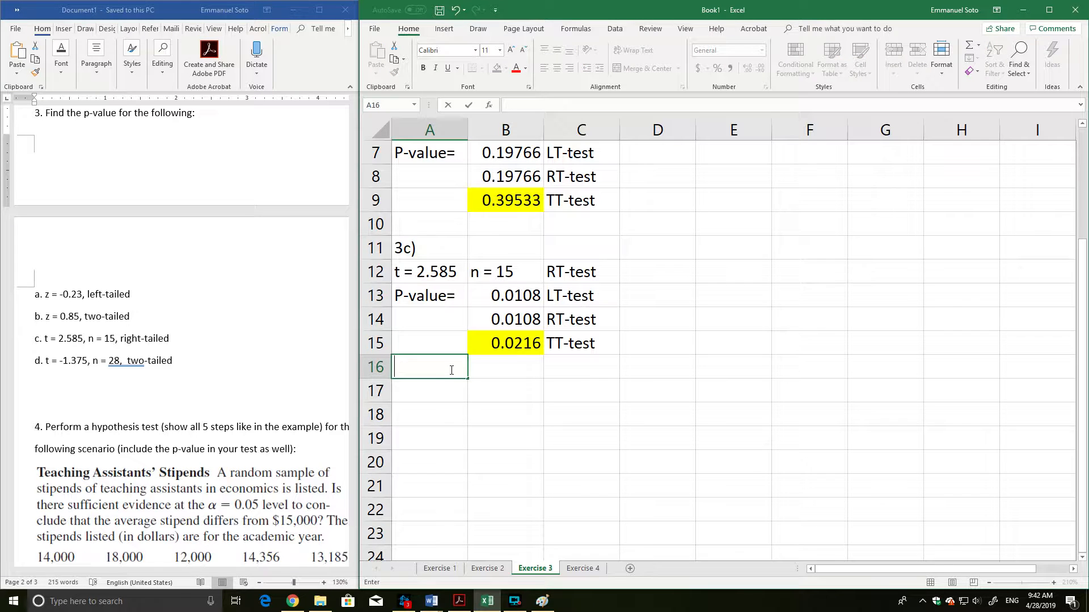
pyautogui.write('3d)')
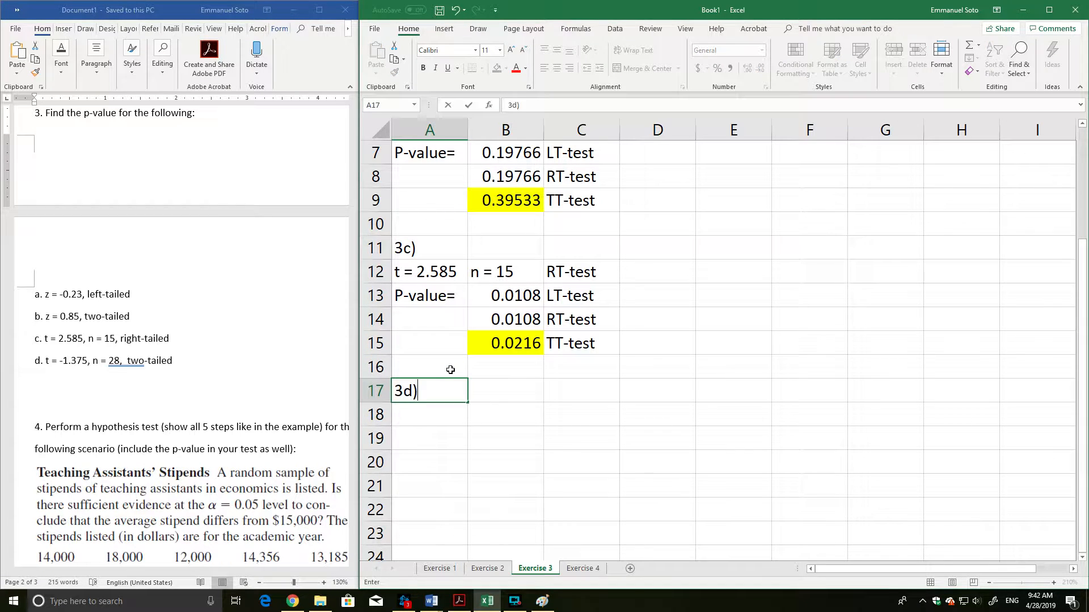
pyautogui.press('Return')
pyautogui.scroll(-3, 541, 433)
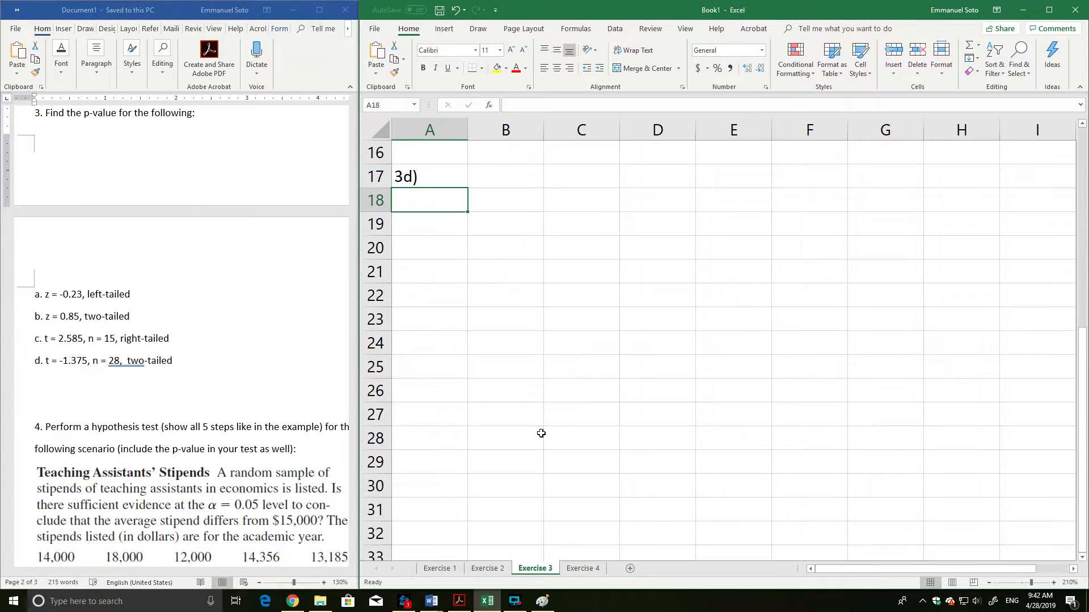
# Enter the 3d givens across A18:C18: t = -1.375, n= 28 and two-tailed.
pyautogui.scroll(2, 539, 433)
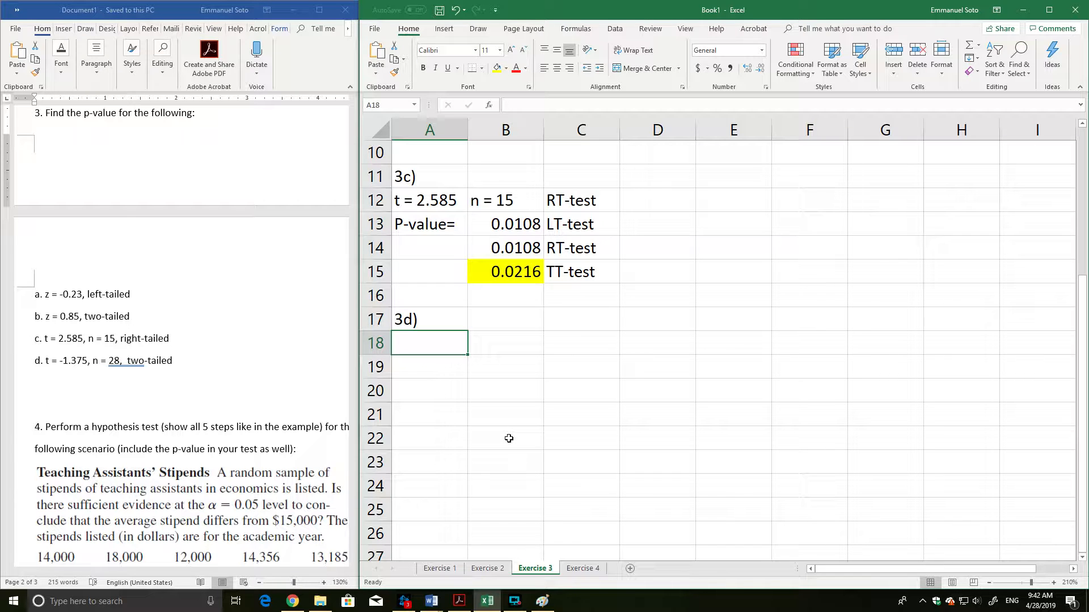
pyautogui.write('t =')
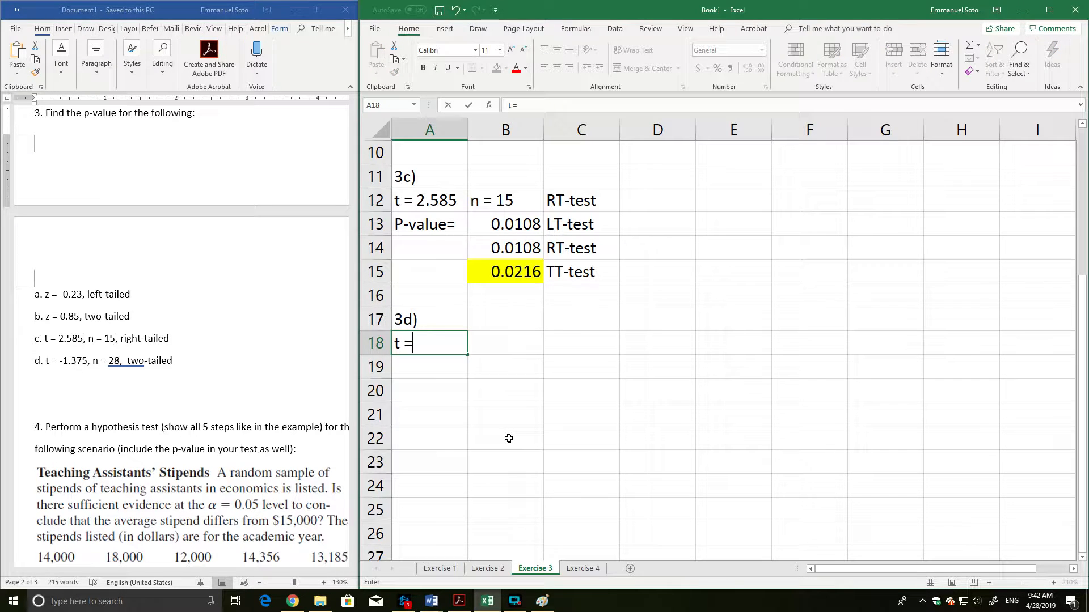
pyautogui.write(' -1.375')
pyautogui.press('Tab')
pyautogui.write('n= ')
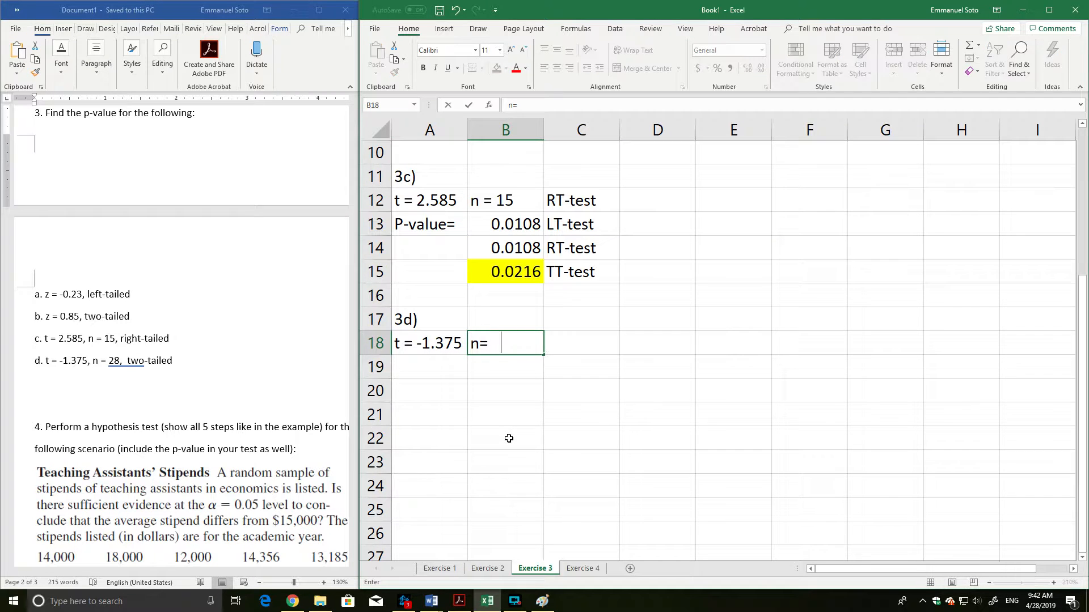
pyautogui.write('28')
pyautogui.press('Tab')
pyautogui.write('two-tailed')
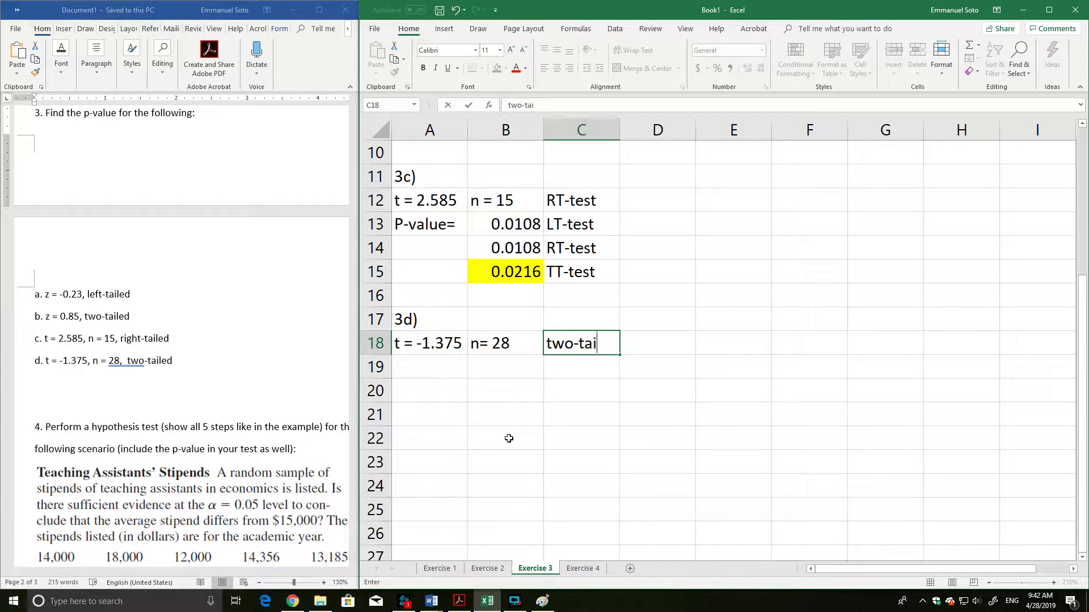
pyautogui.press('Return')
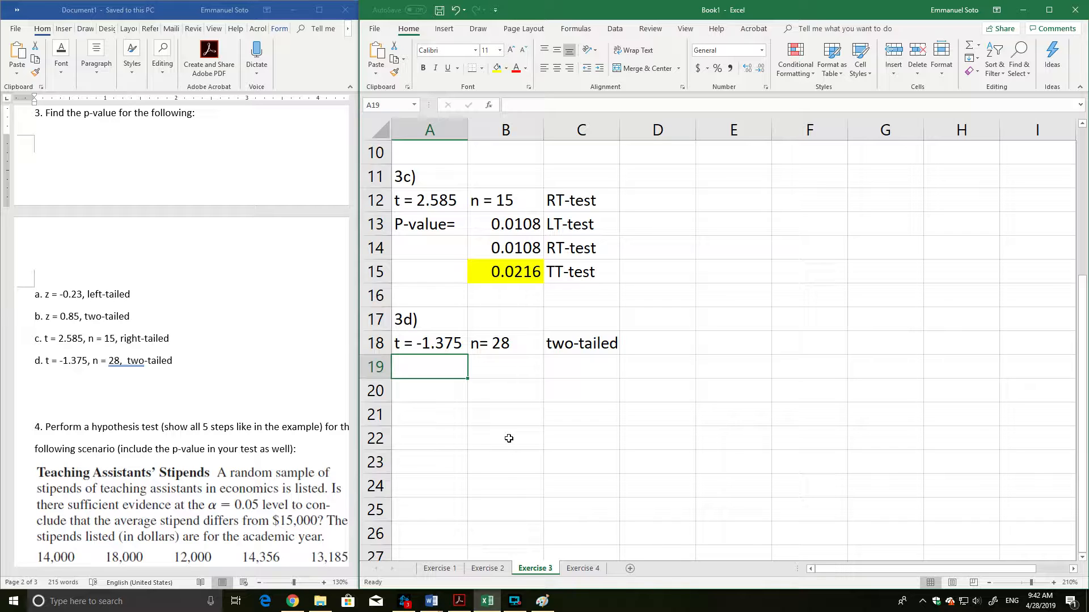
# Label cell A19 as P-value= for question 3d.
pyautogui.write('P')
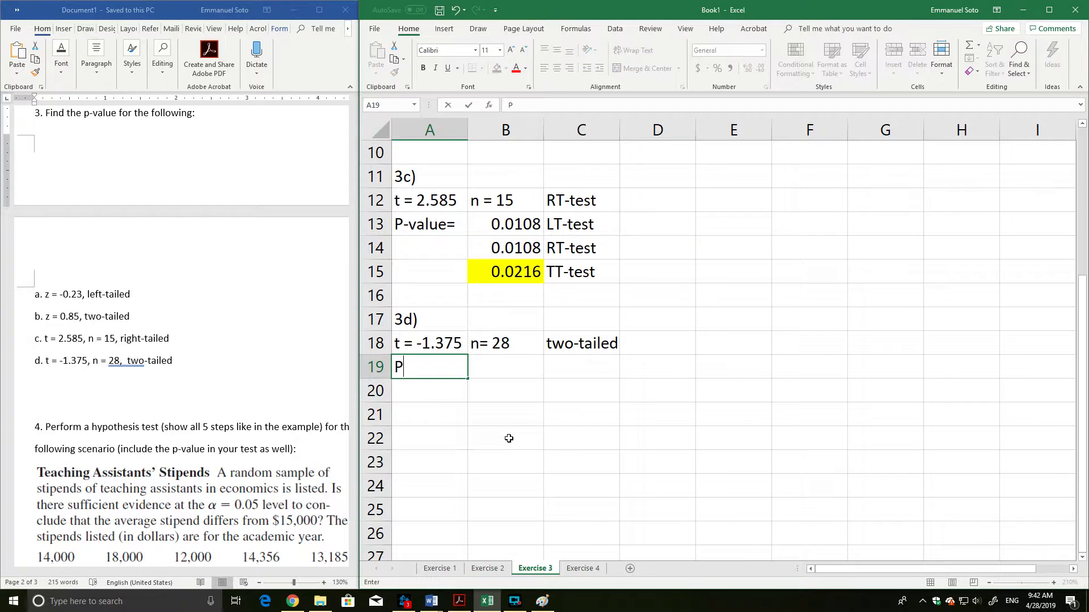
pyautogui.write('-value')
pyautogui.press('Tab')
pyautogui.write('=')
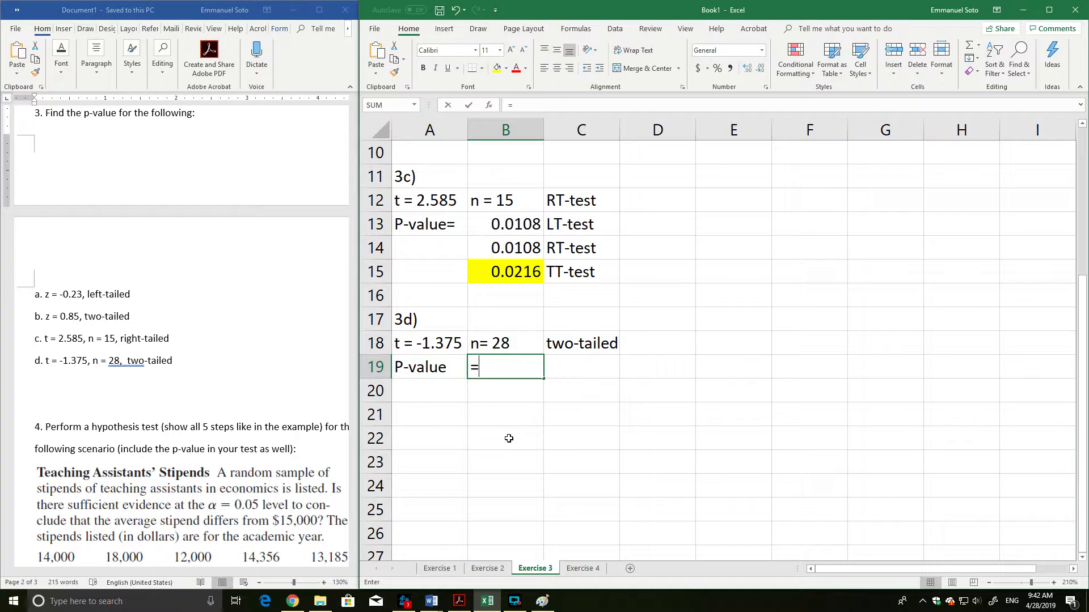
pyautogui.press('Escape')
pyautogui.press('Left')
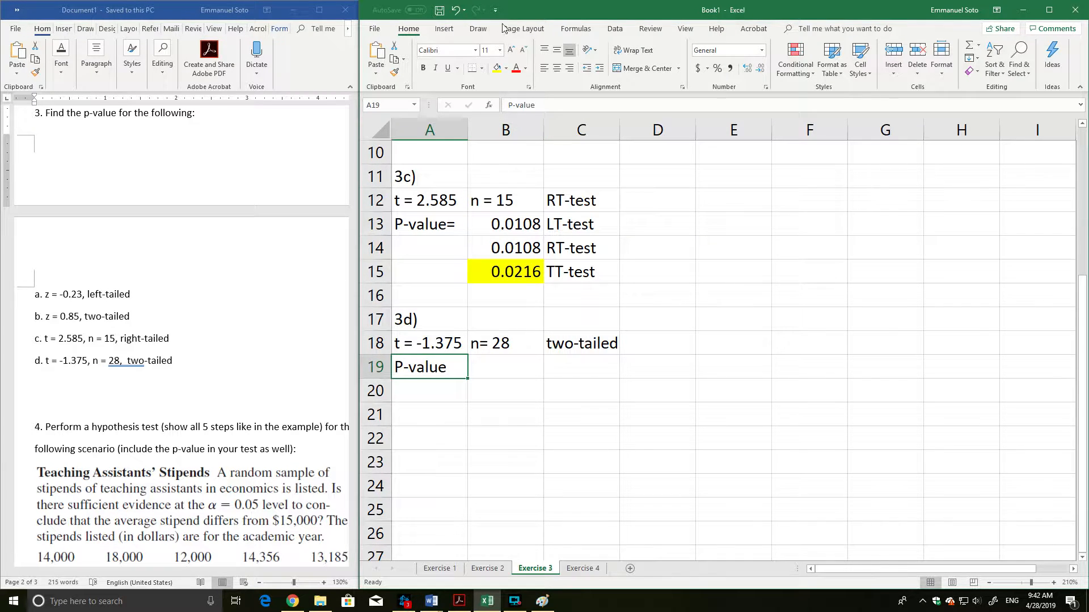
pyautogui.click(543, 105)
pyautogui.write('=')
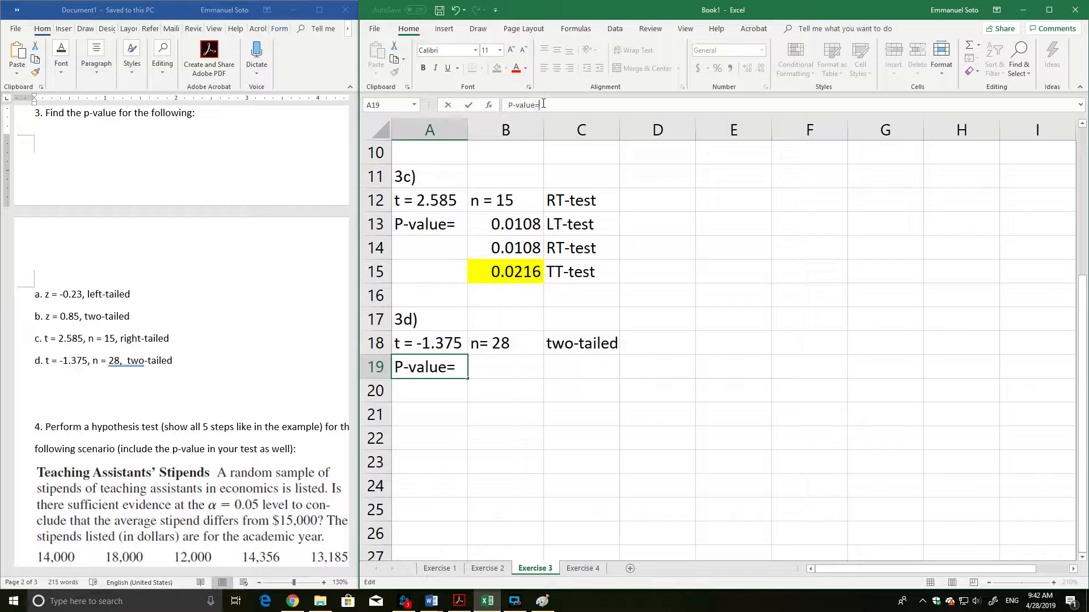
pyautogui.press('Tab')
pyautogui.write('=')
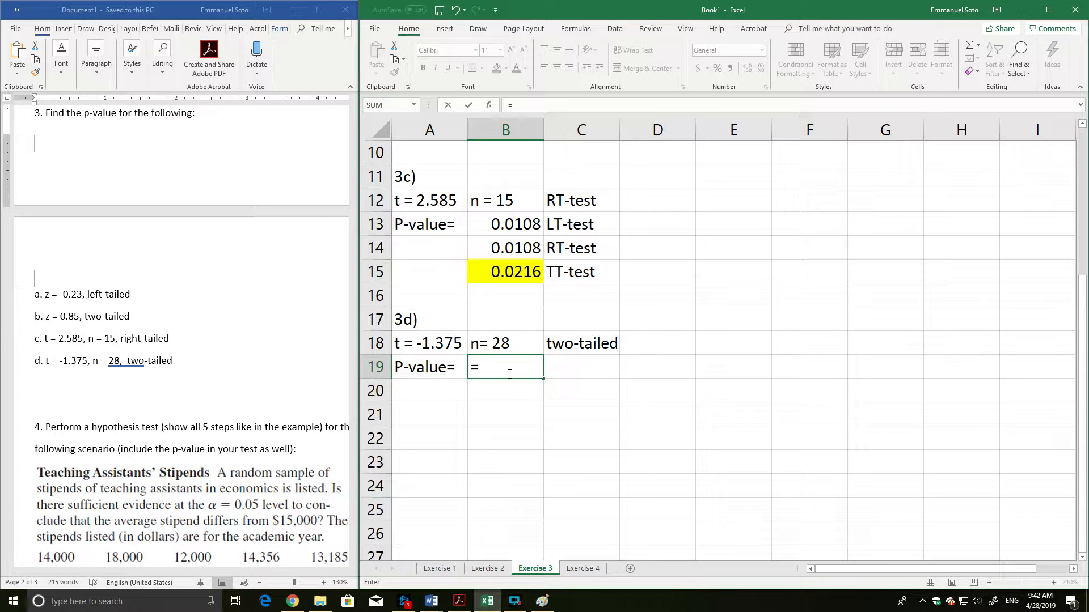
pyautogui.write('n')
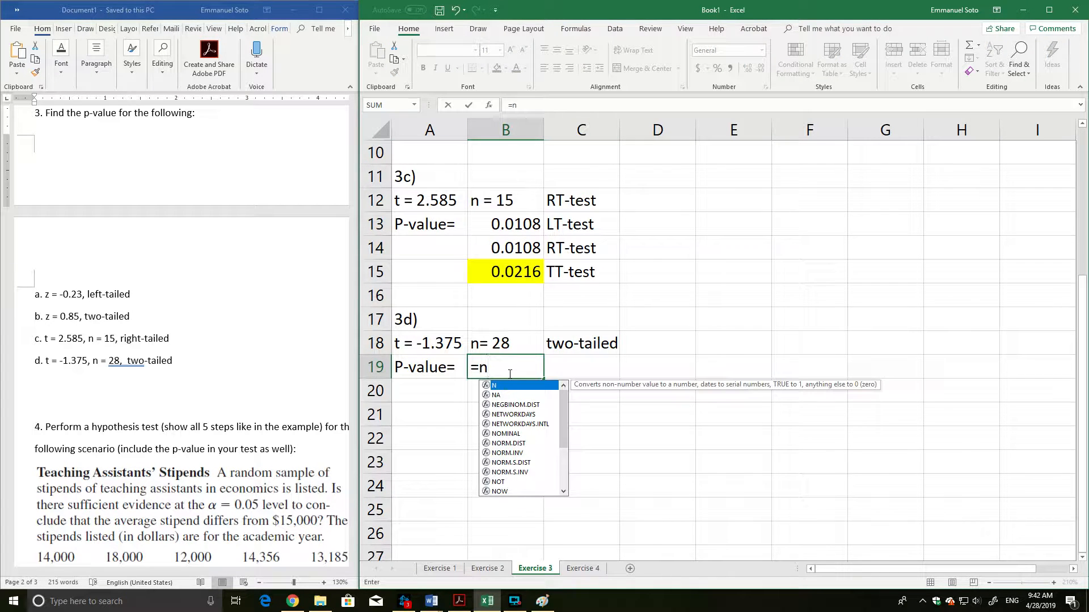
pyautogui.press('BackSpace')
pyautogui.write('t.inv')
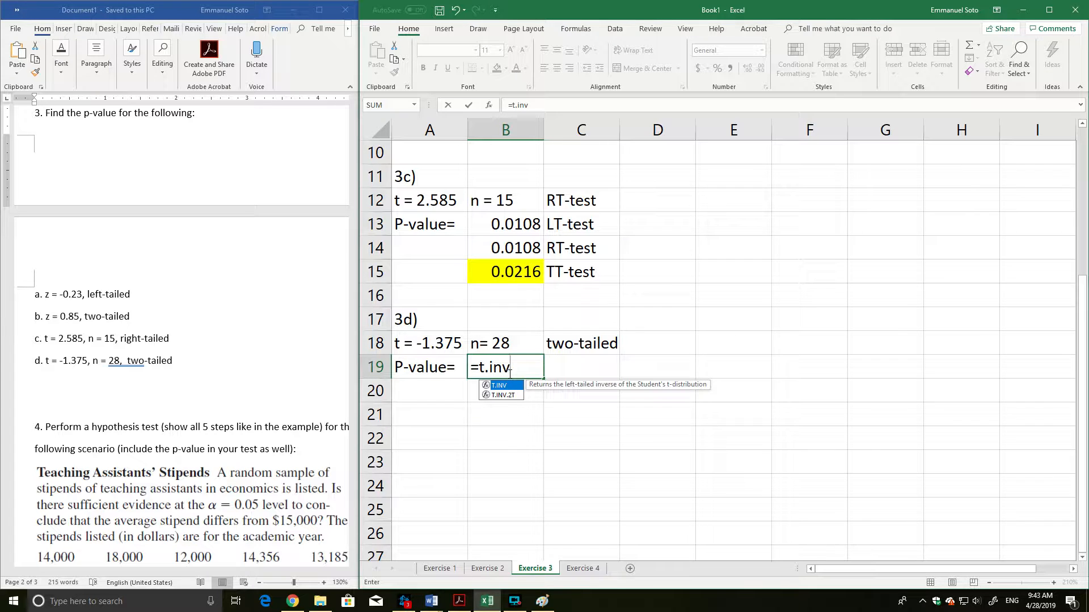
pyautogui.press('BackSpace')
pyautogui.press('BackSpace')
pyautogui.press('BackSpace')
pyautogui.write('dist')
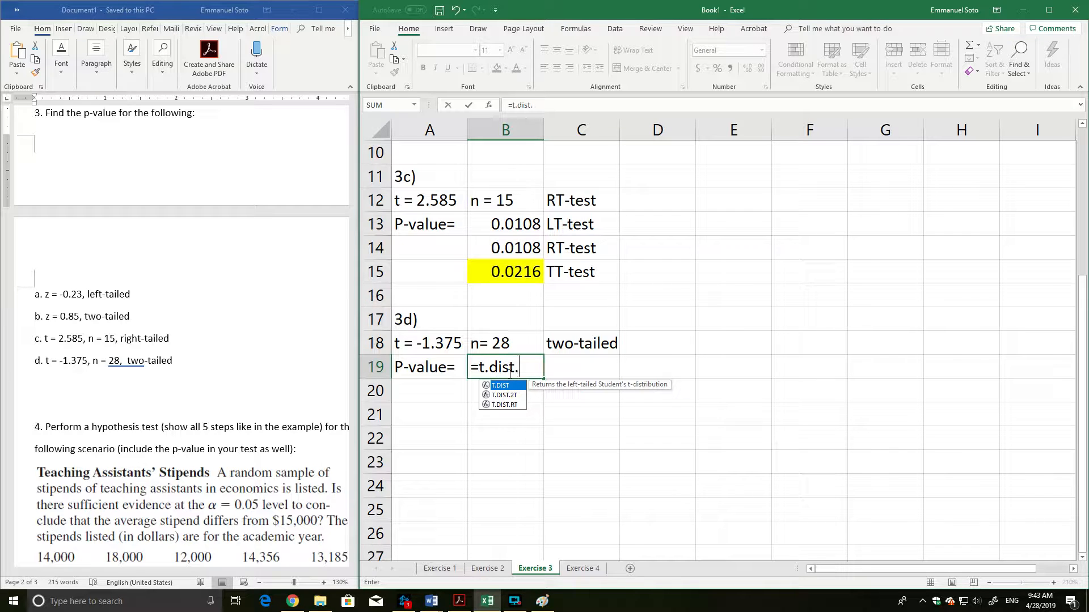
pyautogui.write('.2T')
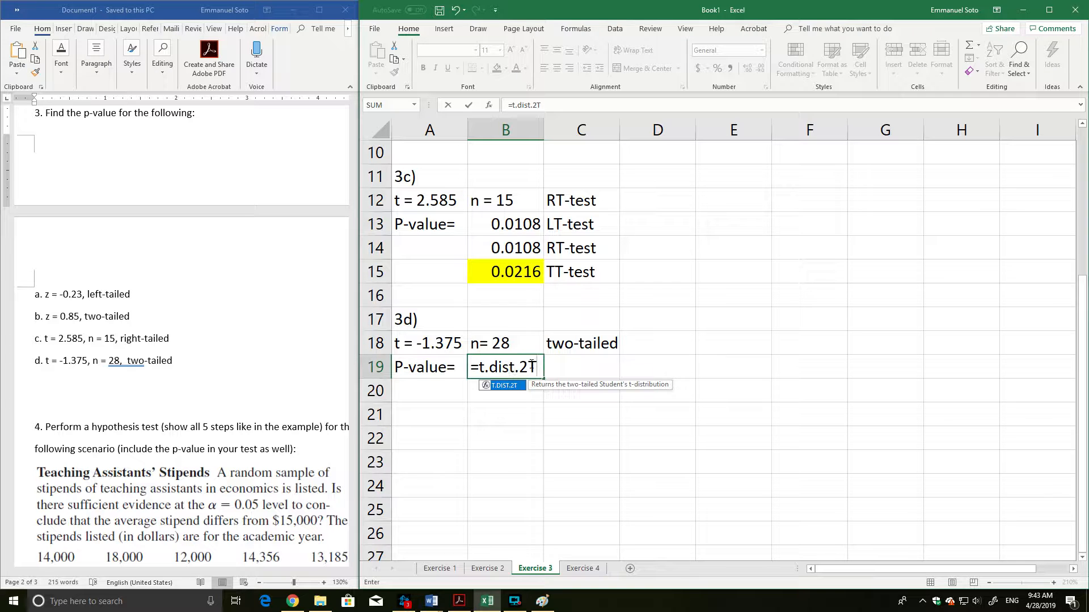
pyautogui.press('BackSpace')
pyautogui.press('BackSpace')
pyautogui.press('BackSpace')
pyautogui.press('BackSpace')
pyautogui.press('BackSpace')
pyautogui.press('BackSpace')
pyautogui.press('BackSpace')
pyautogui.press('BackSpace')
pyautogui.press('BackSpace')
pyautogui.press('BackSpace')
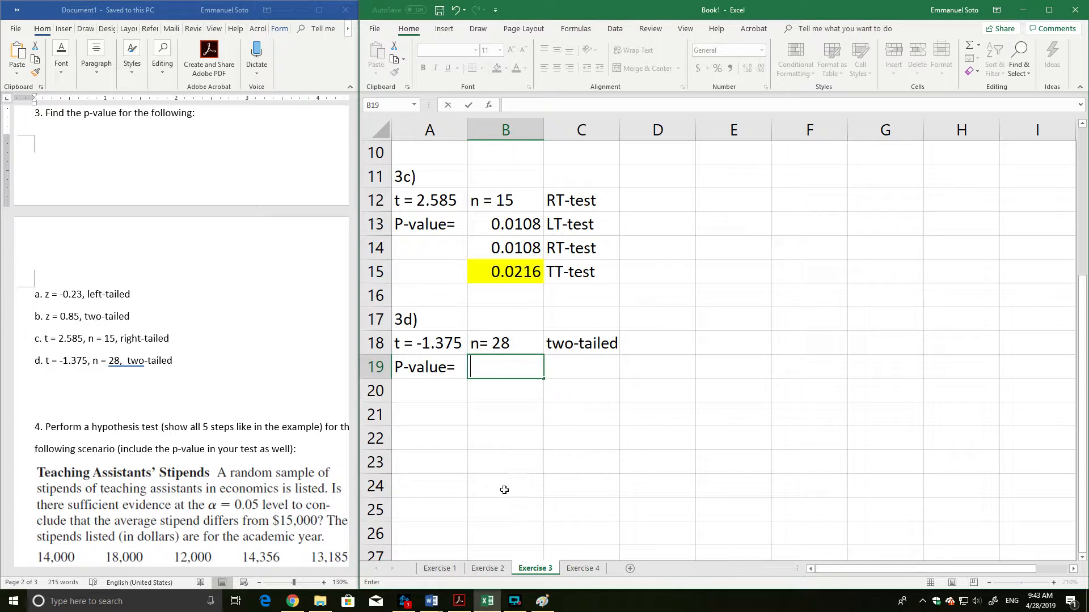
pyautogui.click(505, 486)
# Move the yellow highlight in 3c from the two-tailed p-value in B15 to the right-tailed p-value in B14.
pyautogui.click(509, 276)
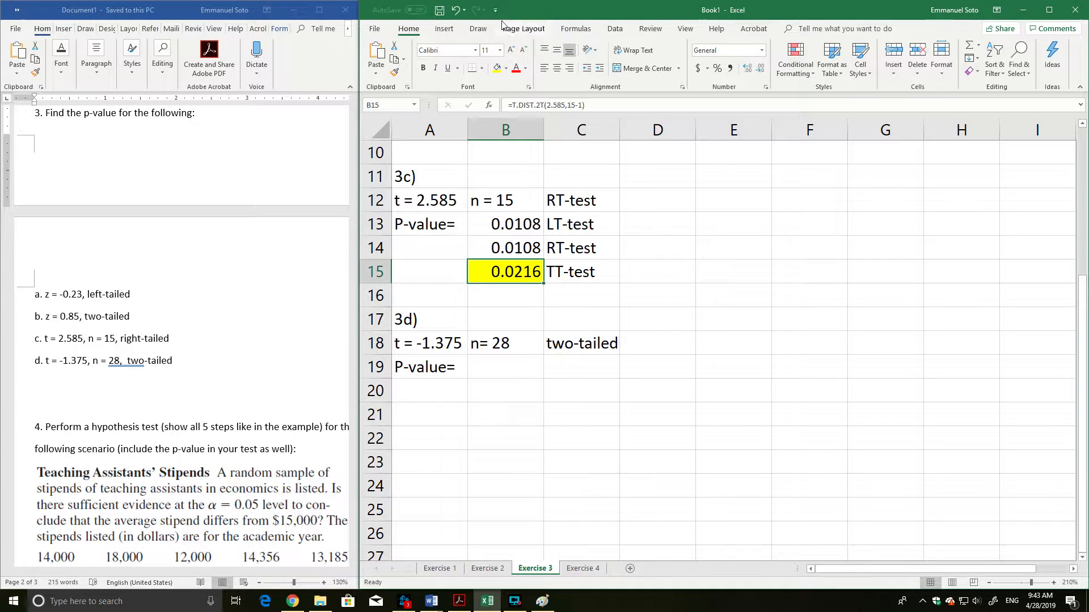
pyautogui.click(505, 68)
pyautogui.click(497, 94)
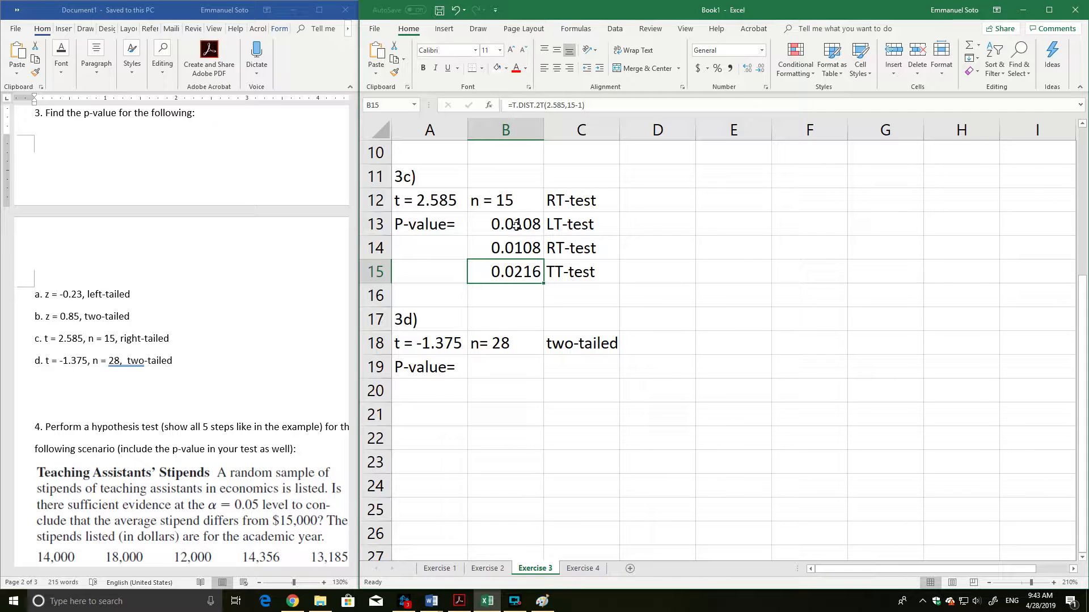
pyautogui.click(518, 249)
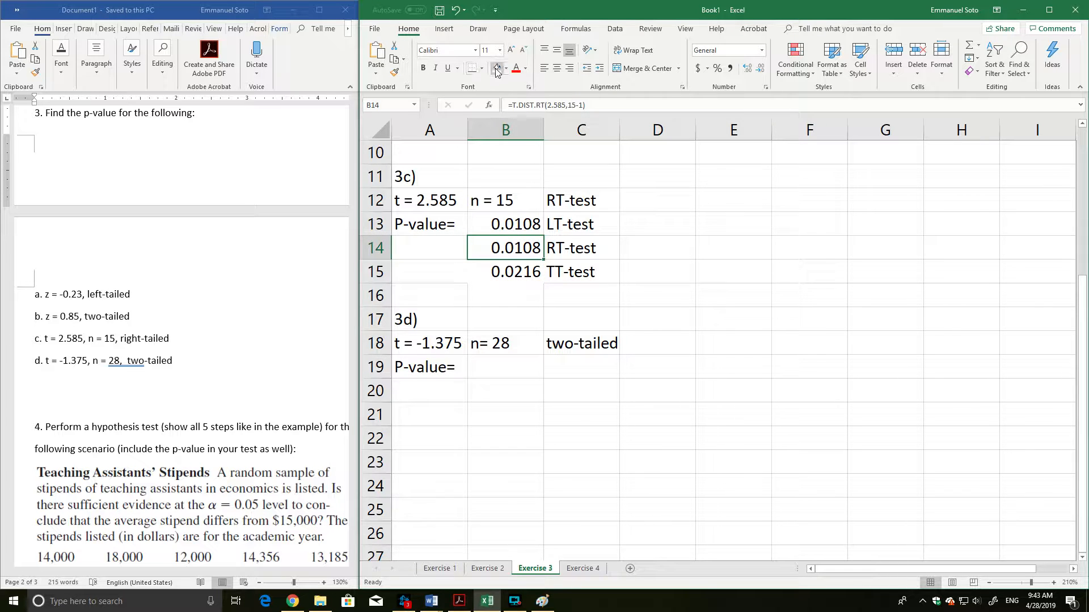
pyautogui.click(505, 68)
pyautogui.click(522, 159)
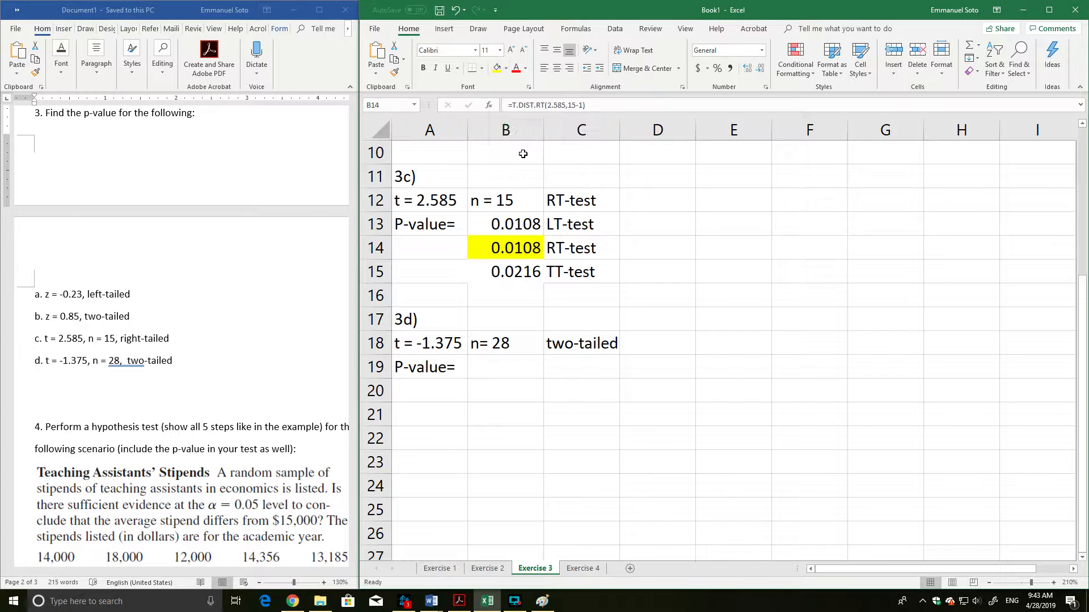
# Change the two-tailed label in C18 to TT-test.
pyautogui.click(516, 371)
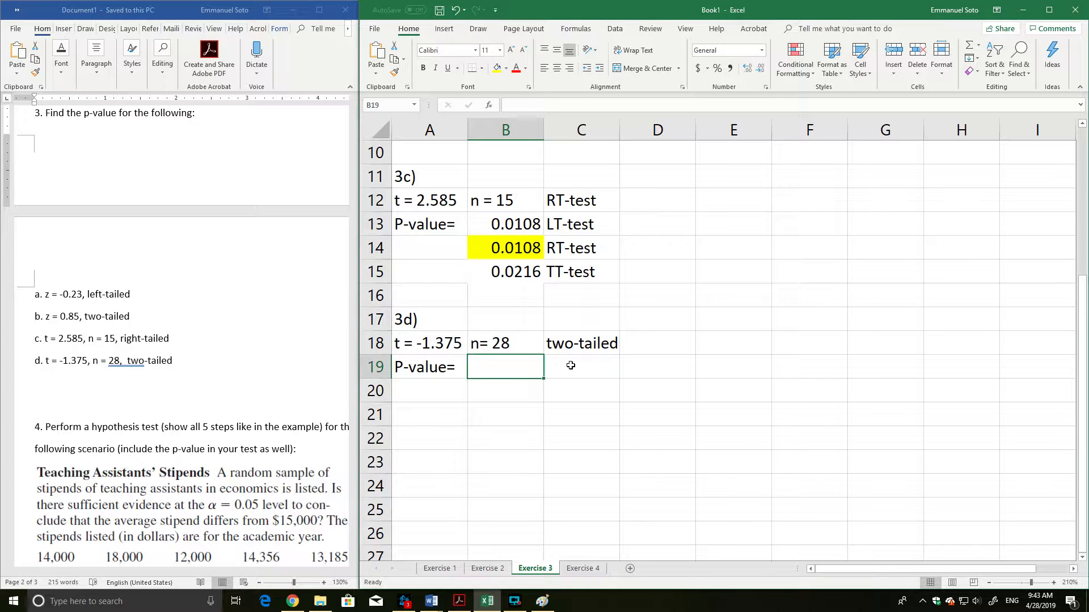
pyautogui.click(578, 347)
pyautogui.doubleClick(578, 346)
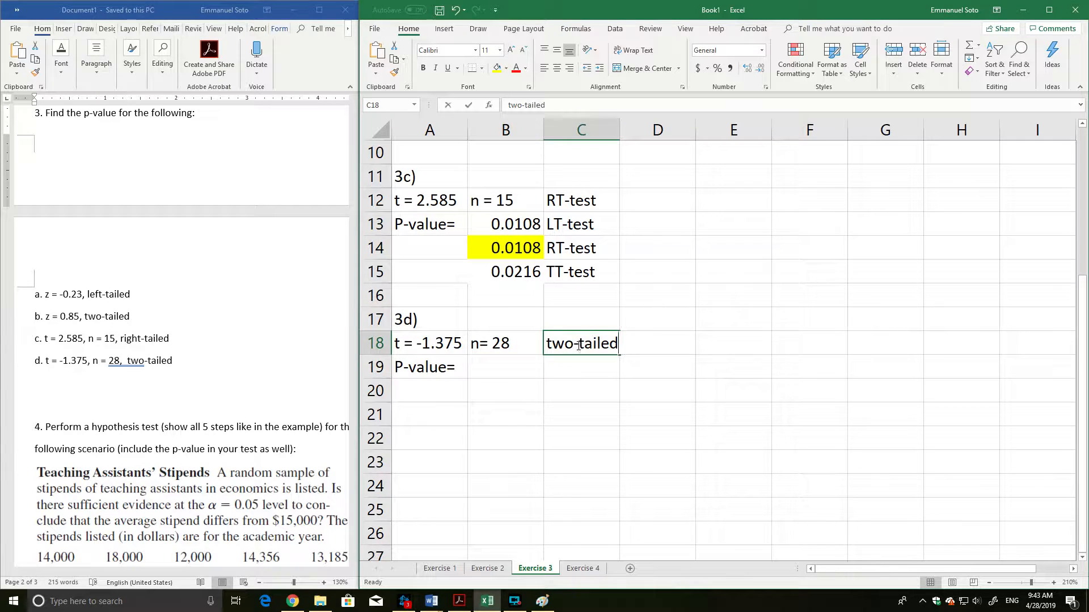
pyautogui.moveTo(578, 346); pyautogui.dragTo(543, 343)
pyautogui.write('T')
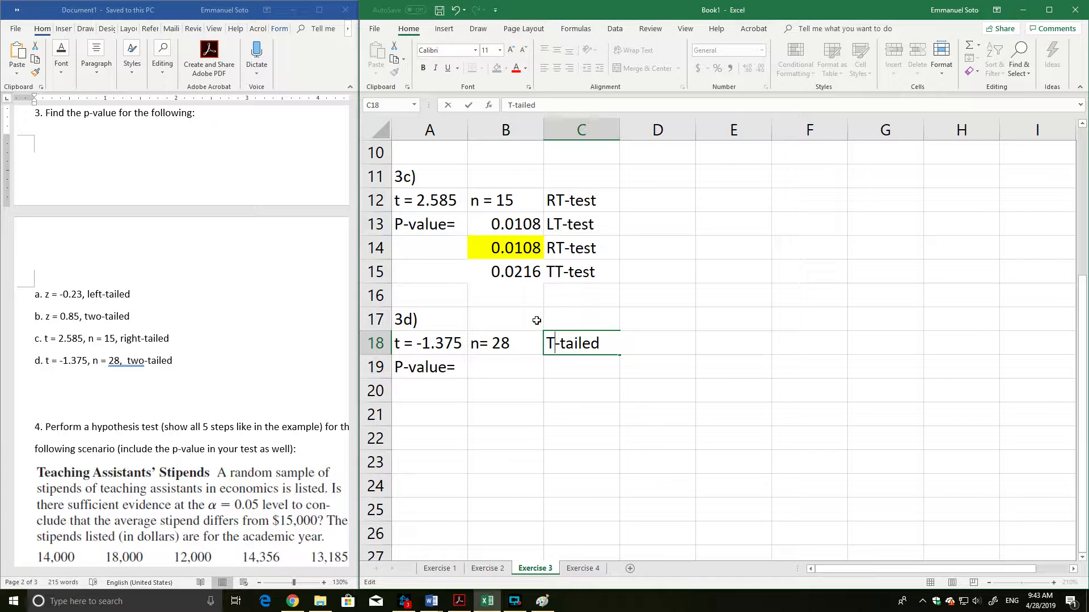
pyautogui.write('T')
pyautogui.press('BackSpace')
pyautogui.press('BackSpace')
pyautogui.press('BackSpace')
pyautogui.write('est')
pyautogui.press('Return')
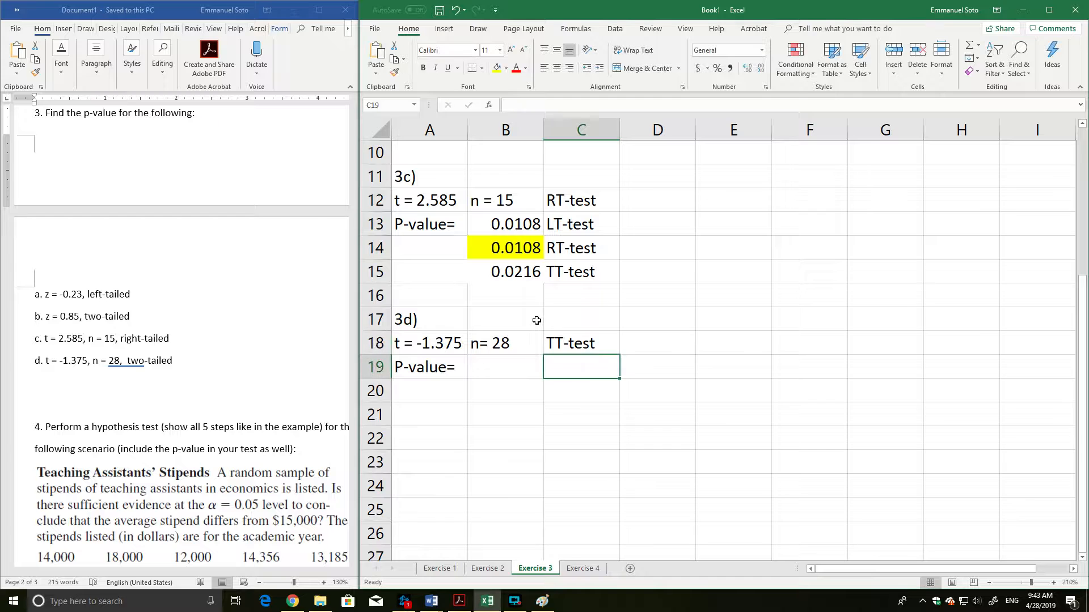
# Try to calculate the two-tailed p-value for 3d in B19 with =t.dist.2T(-1.375,28-1).
pyautogui.click(499, 370)
pyautogui.write('=')
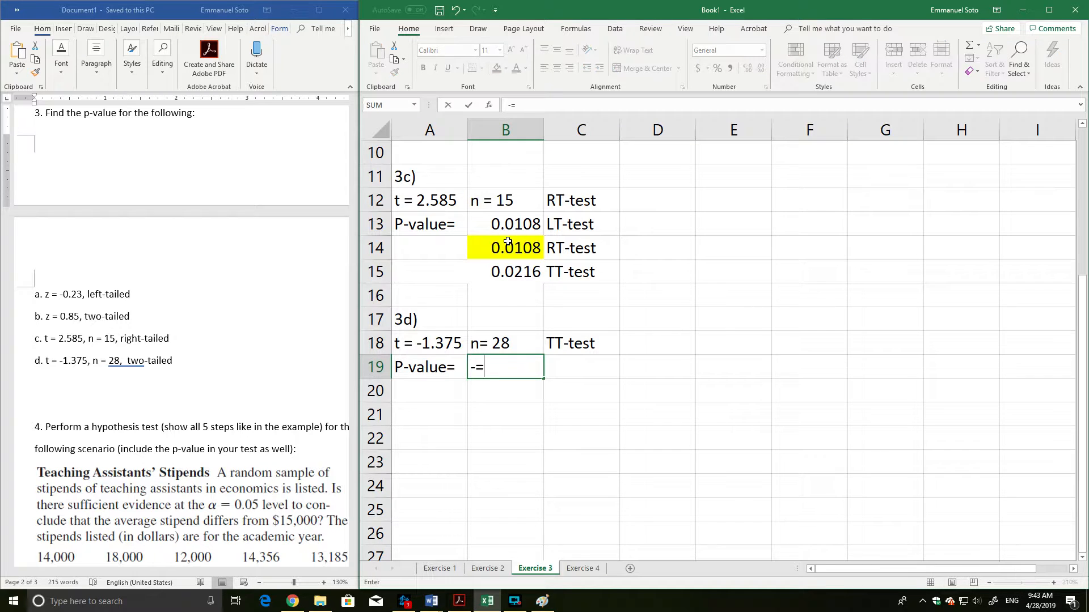
pyautogui.press('BackSpace')
pyautogui.write('=t.dis')
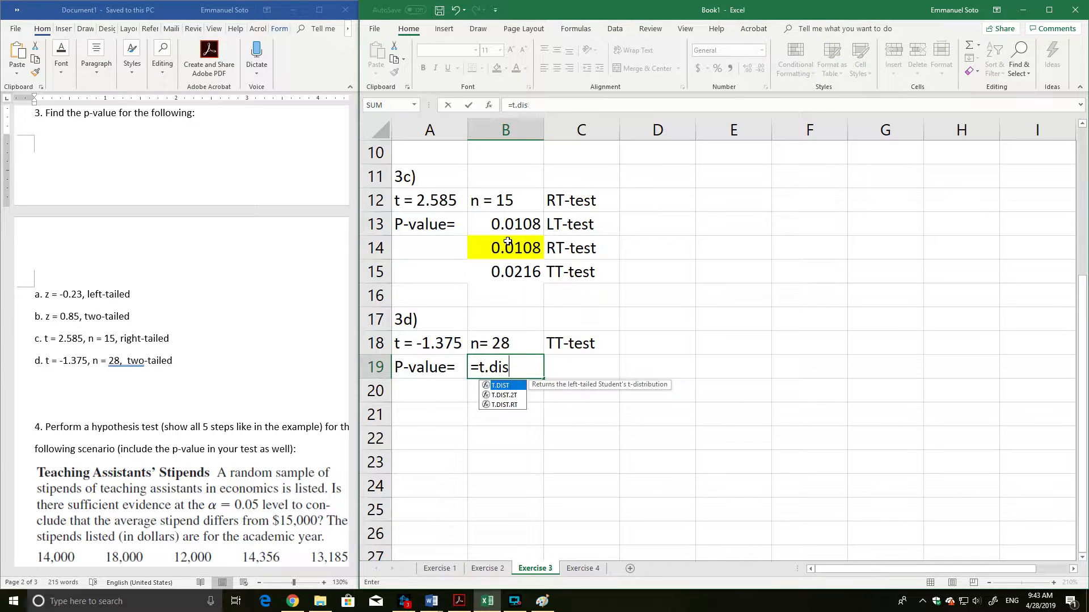
pyautogui.write('t.2T(')
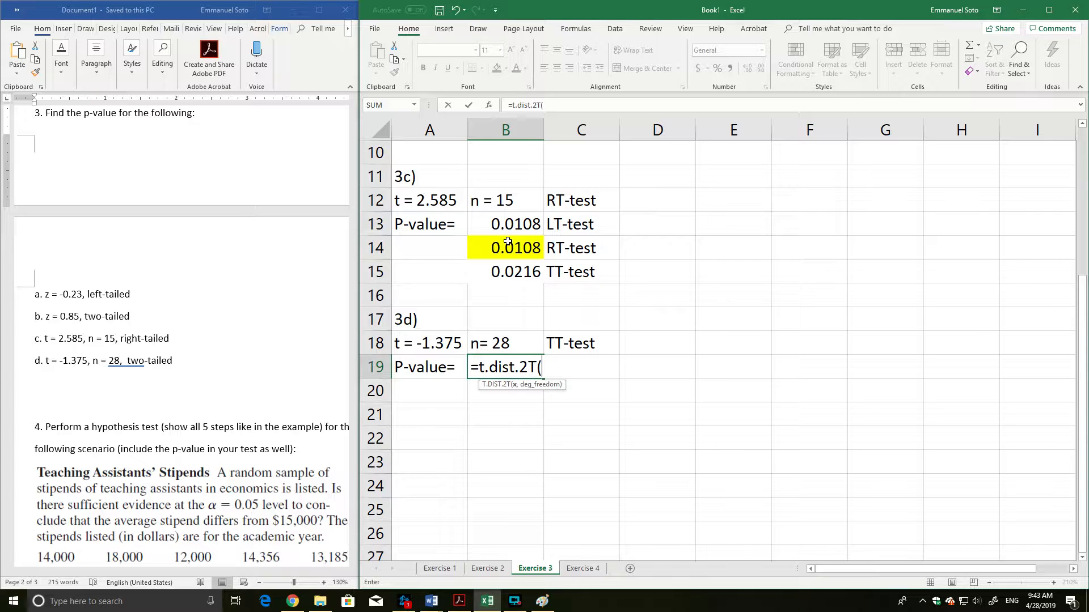
pyautogui.write('-1.375,')
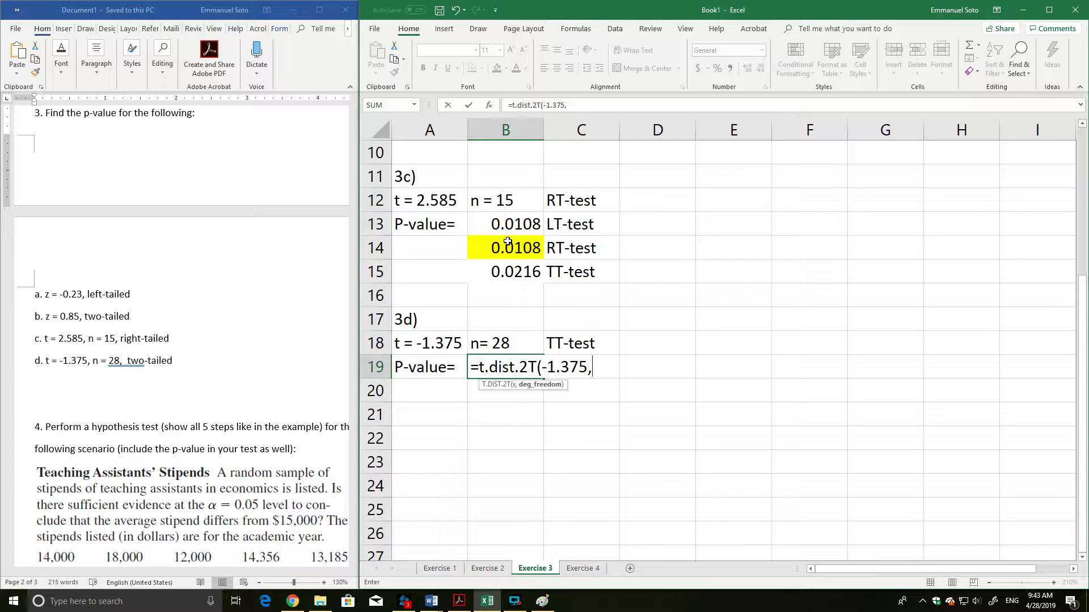
pyautogui.click(549, 366)
pyautogui.click(602, 367)
pyautogui.write('1')
pyautogui.press('BackSpace')
pyautogui.write('28-1)')
pyautogui.press('Return')
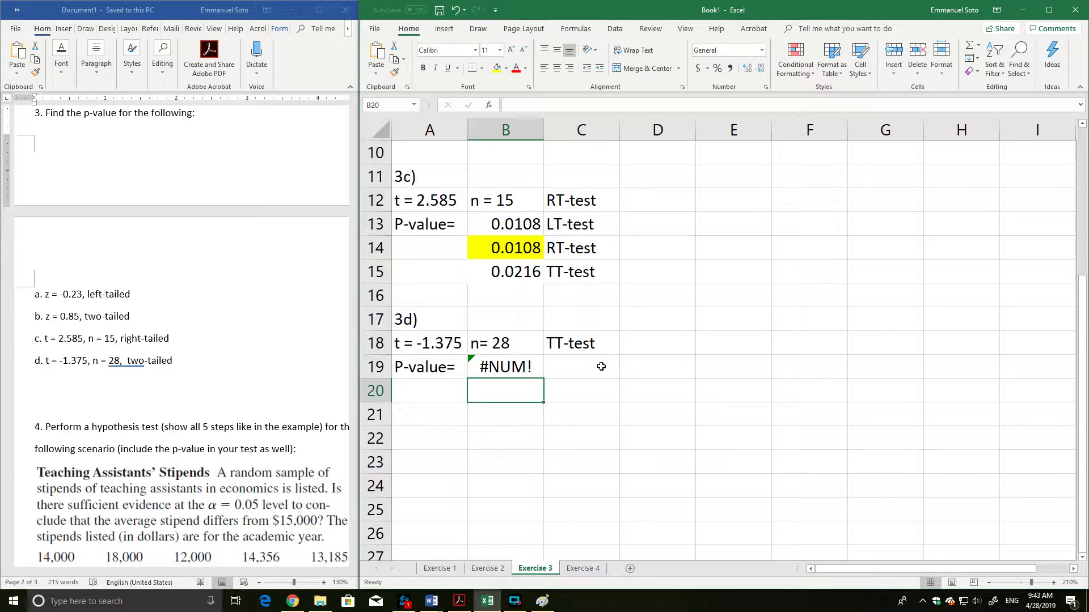
# Make the t value in the B19 formula positive, so it reads =T.DIST.2T(1.375,28-1).
pyautogui.doubleClick(516, 360)
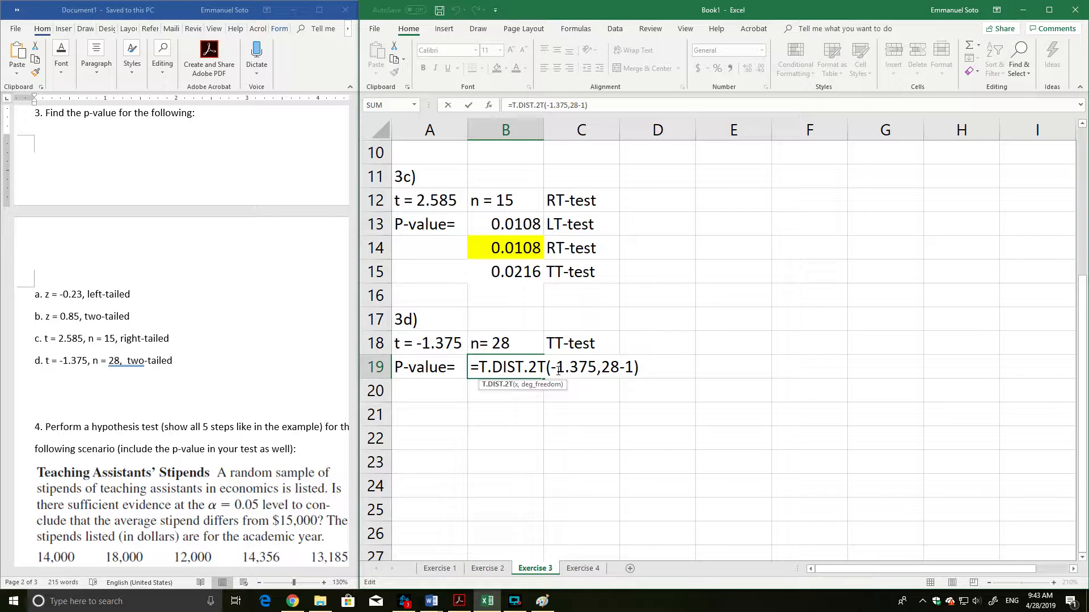
pyautogui.click(494, 394)
pyautogui.doubleClick(504, 369)
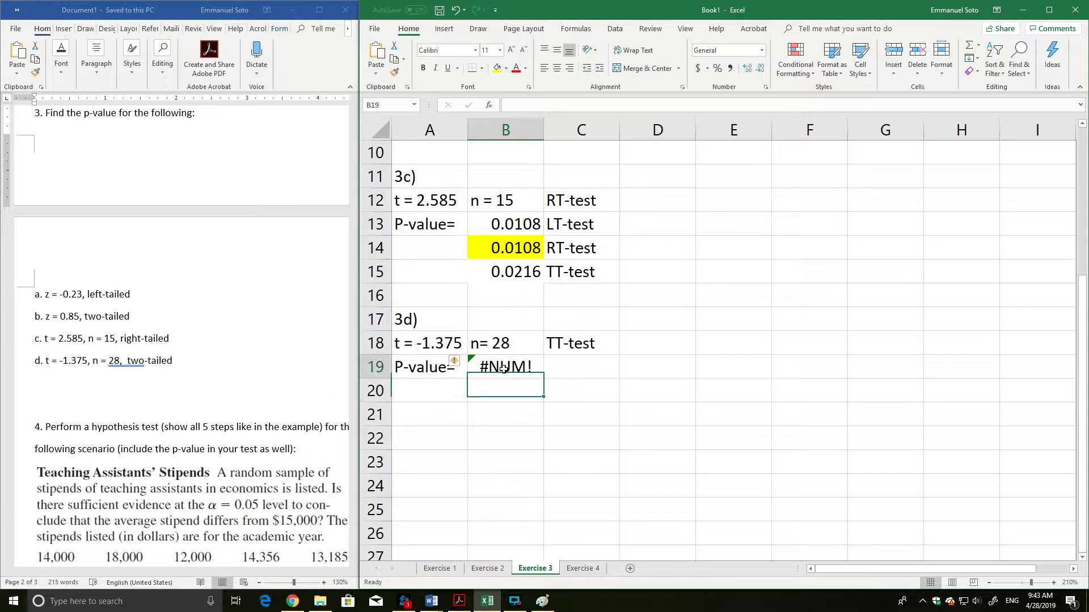
pyautogui.click(557, 368)
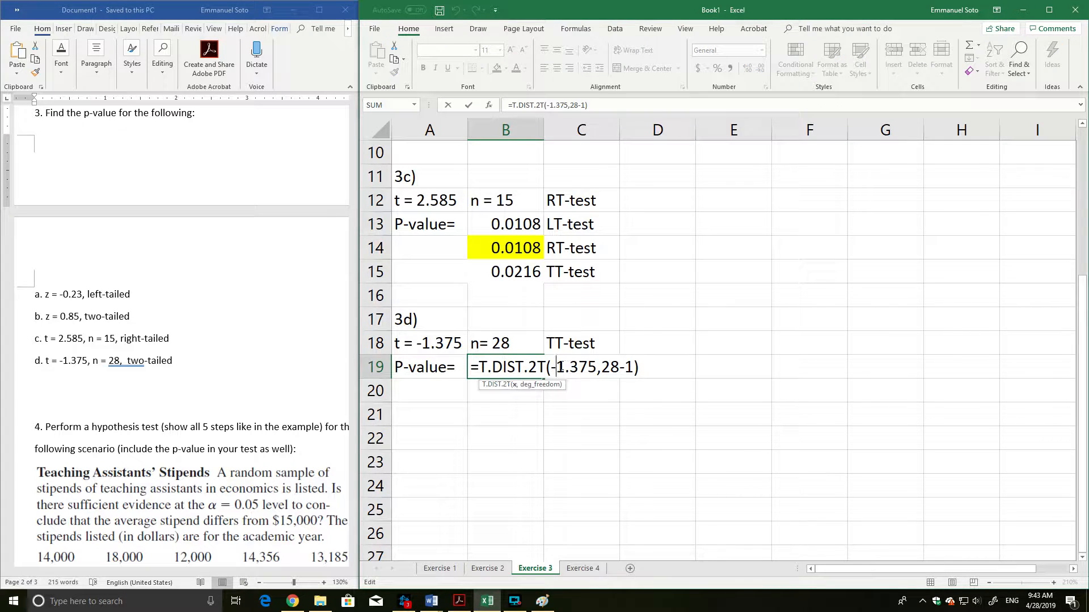
pyautogui.press('BackSpace')
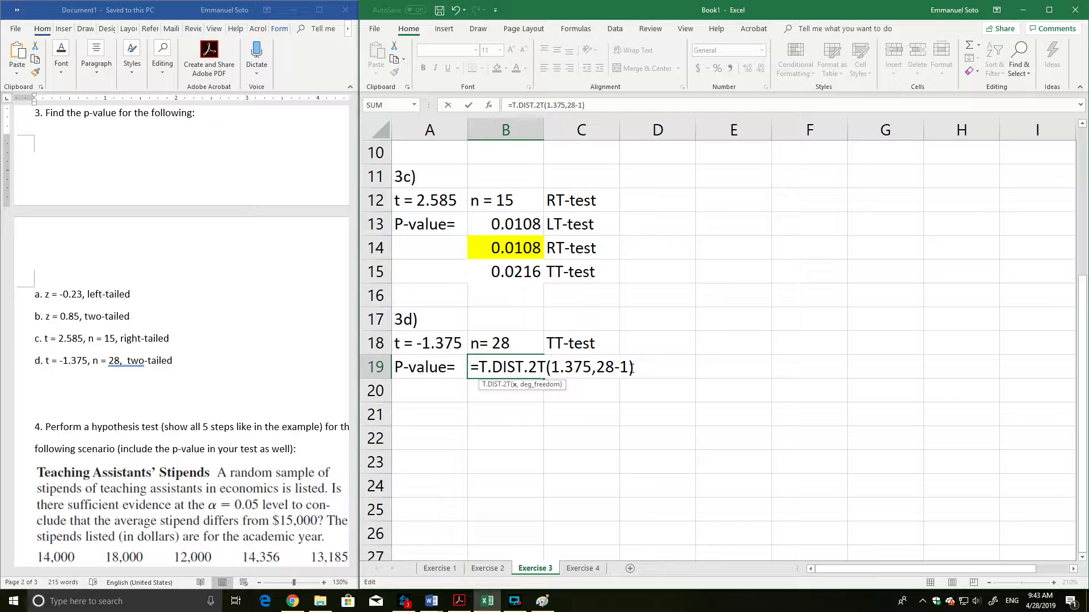
pyautogui.click(642, 369)
pyautogui.press('Return')
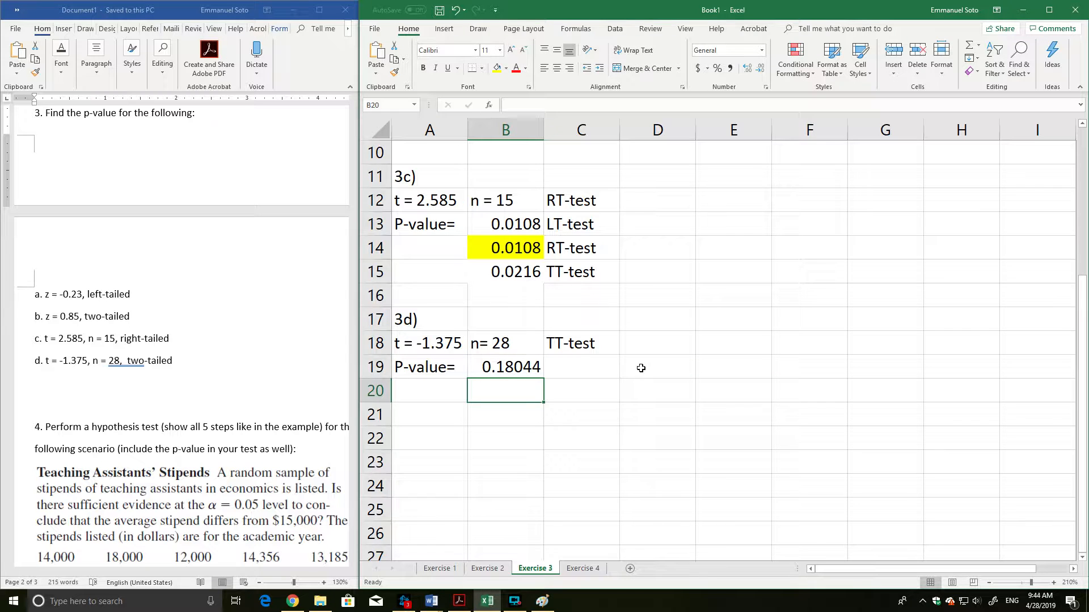
# Review the function name and arguments of the two-tailed p-value formula in B19.
pyautogui.click(526, 367)
pyautogui.doubleClick(530, 366)
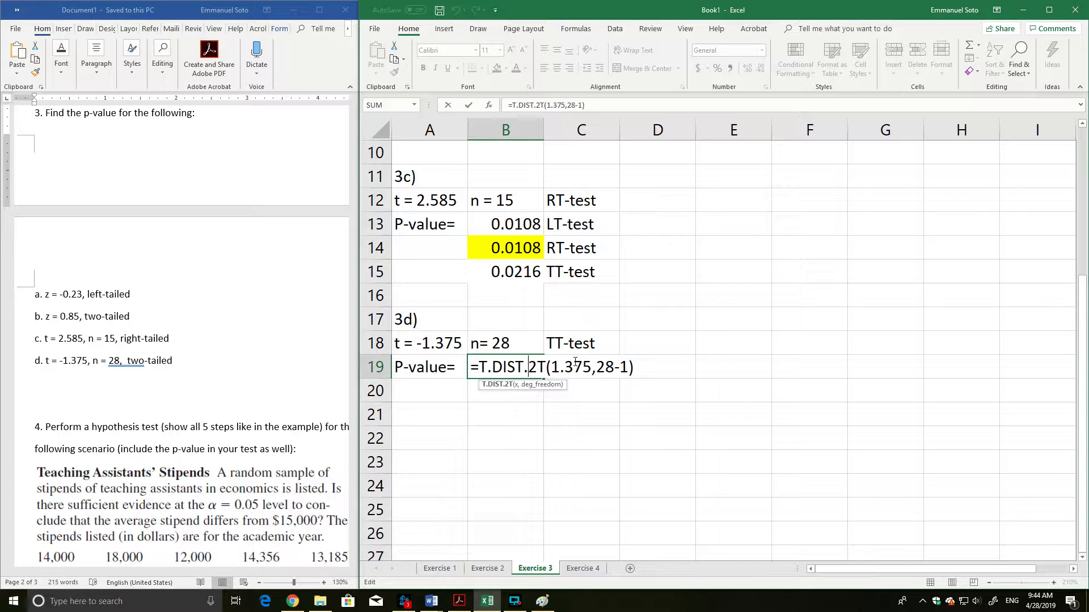
pyautogui.doubleClick(532, 367)
pyautogui.moveTo(472, 370); pyautogui.dragTo(592, 368)
pyautogui.click(555, 370)
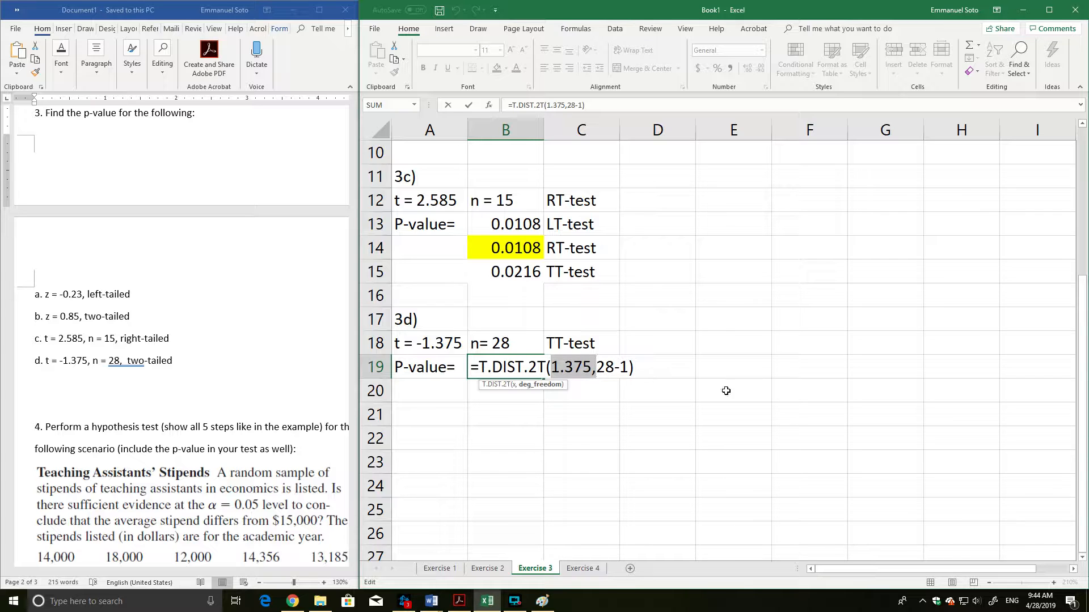
pyautogui.press('Return')
# Label the 3d p-value as TT-test in C19 and highlight the p-value in B19 in yellow.
pyautogui.click(567, 370)
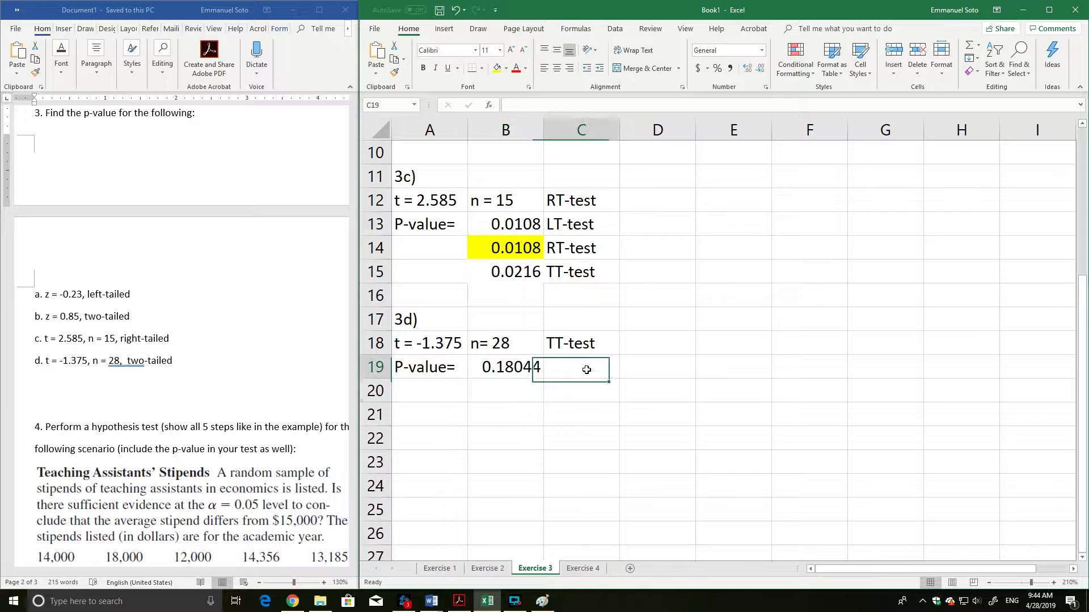
pyautogui.write('TT-test')
pyautogui.press('Return')
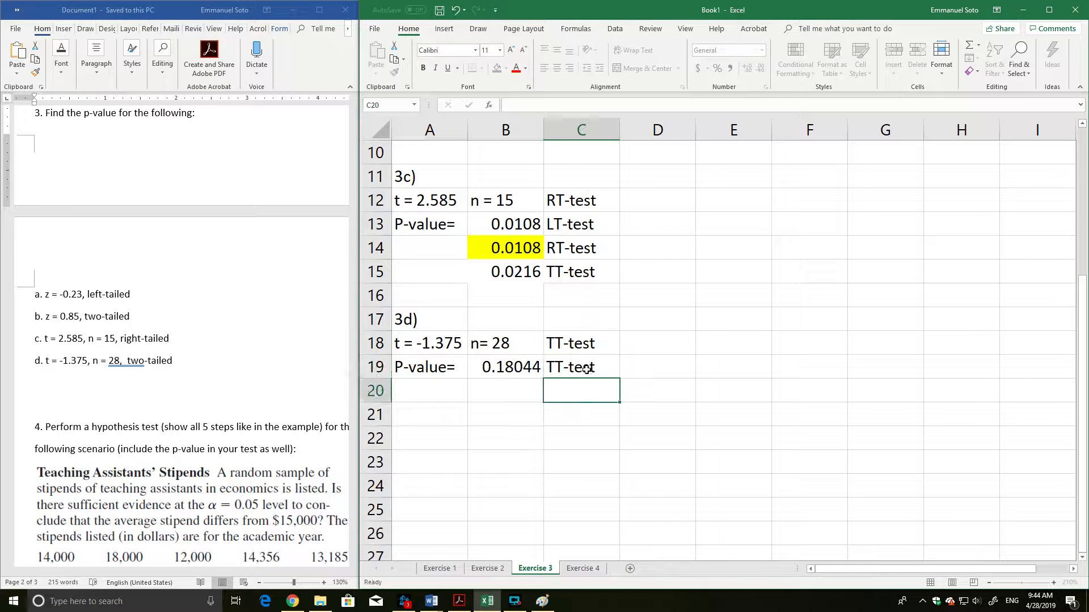
pyautogui.click(498, 371)
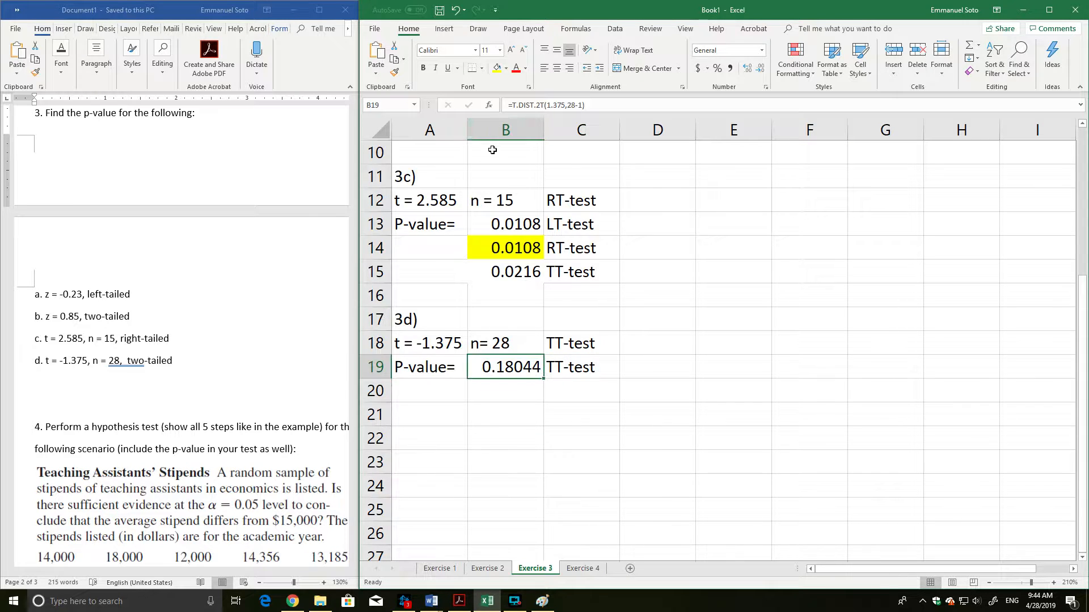
pyautogui.click(497, 68)
pyautogui.click(469, 406)
pyautogui.click(443, 431)
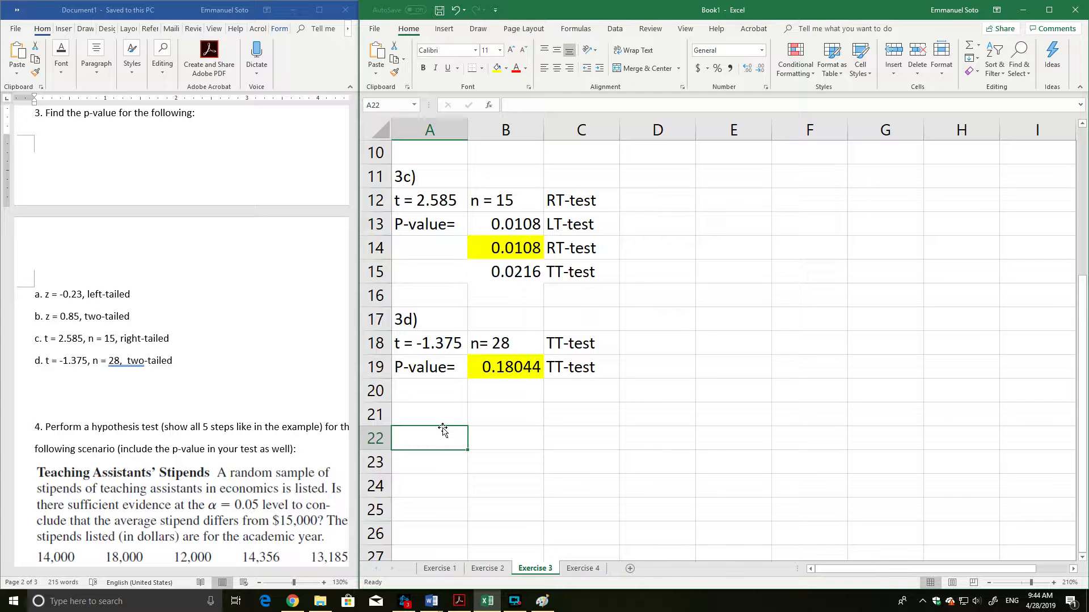
# Open the Exercise 4 sheet and bring the full Teaching Assistants' Stipends problem into view in the Word document.
pyautogui.click(583, 568)
pyautogui.scroll(-3, 216, 437)
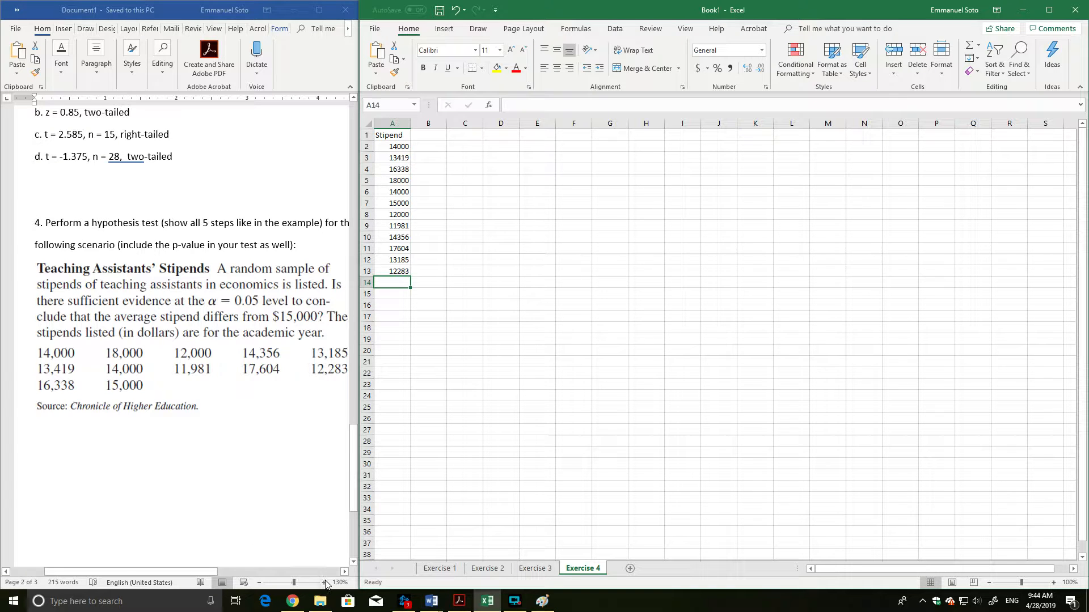
pyautogui.click(343, 572)
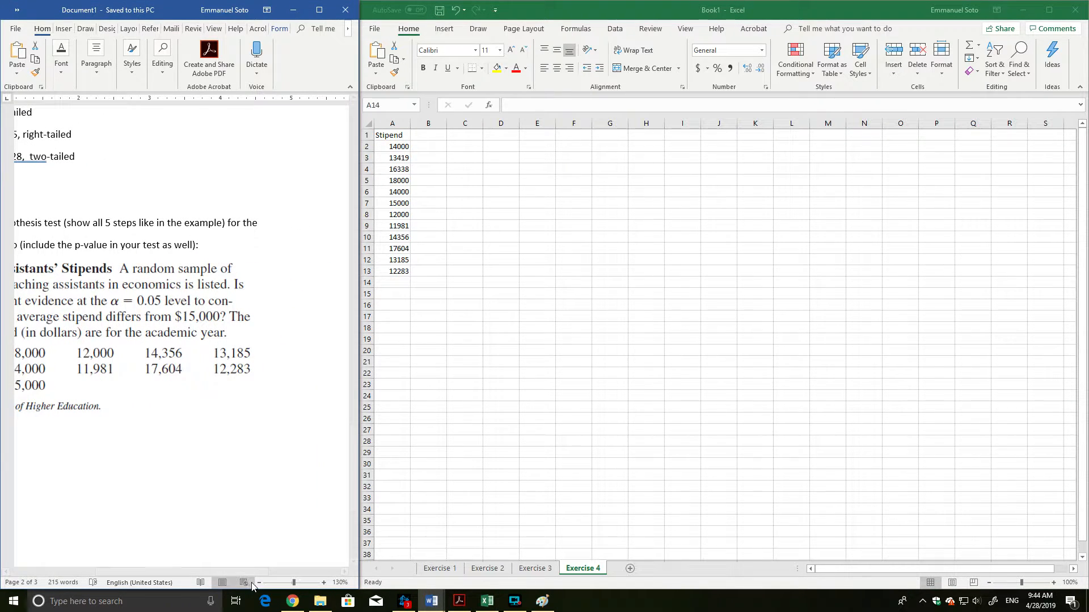
pyautogui.moveTo(107, 572); pyautogui.dragTo(69, 572)
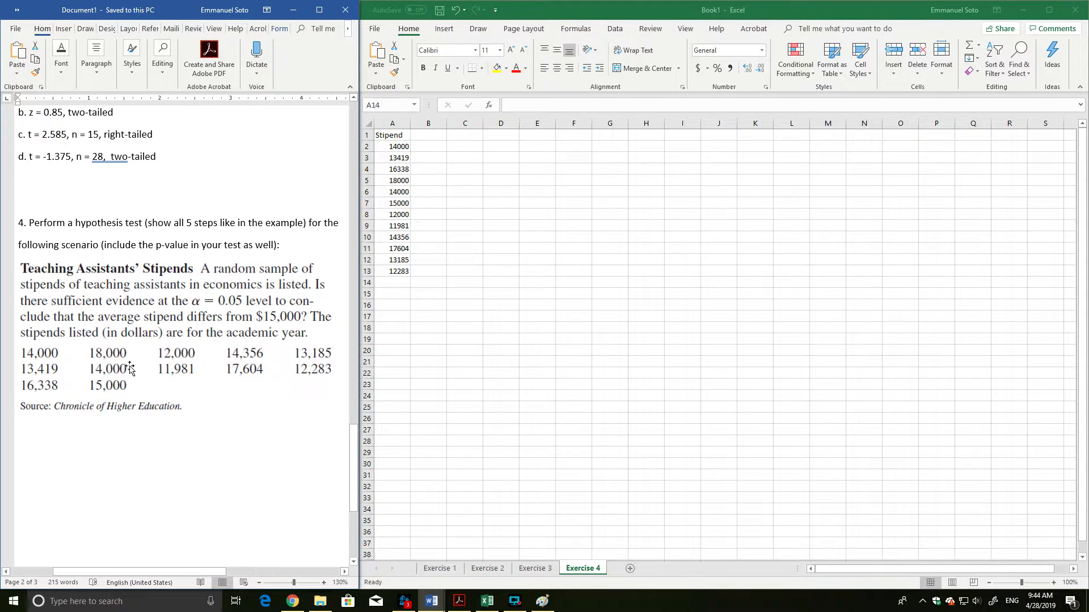
pyautogui.scroll(-2, 69, 313)
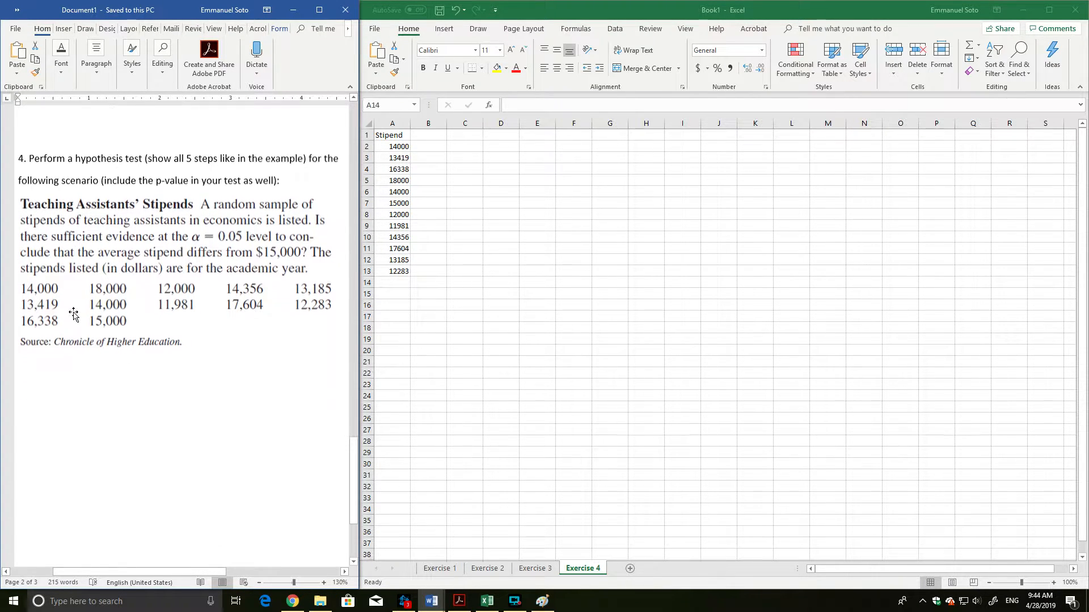
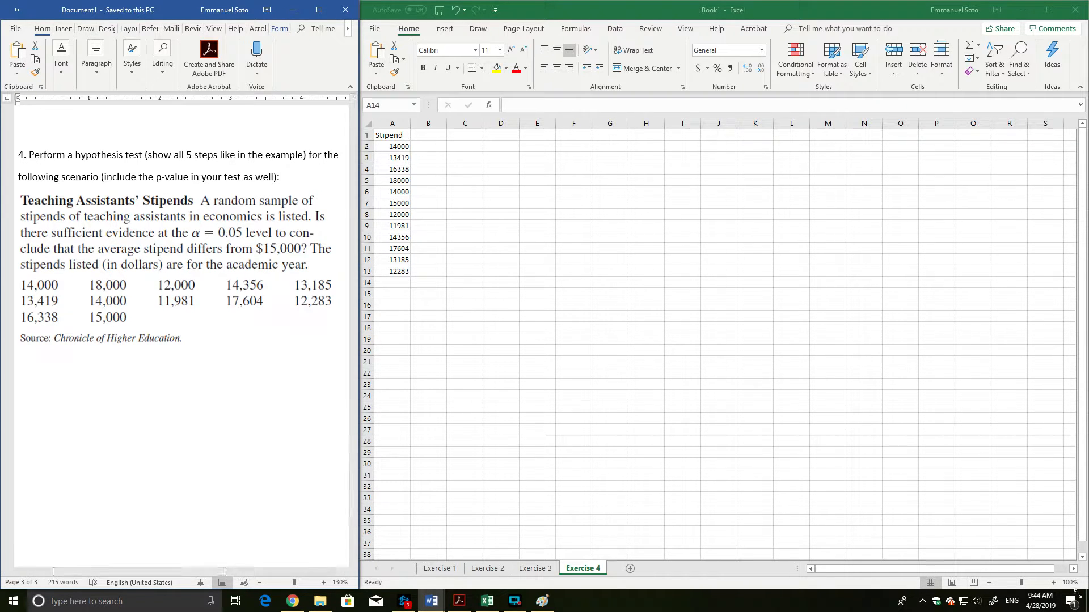
# Enlarge the Exercise 4 sheet to 250% and examine the stipend data in A2:A13.
pyautogui.click(1054, 582)
pyautogui.click(1054, 582)
pyautogui.click(1053, 583)
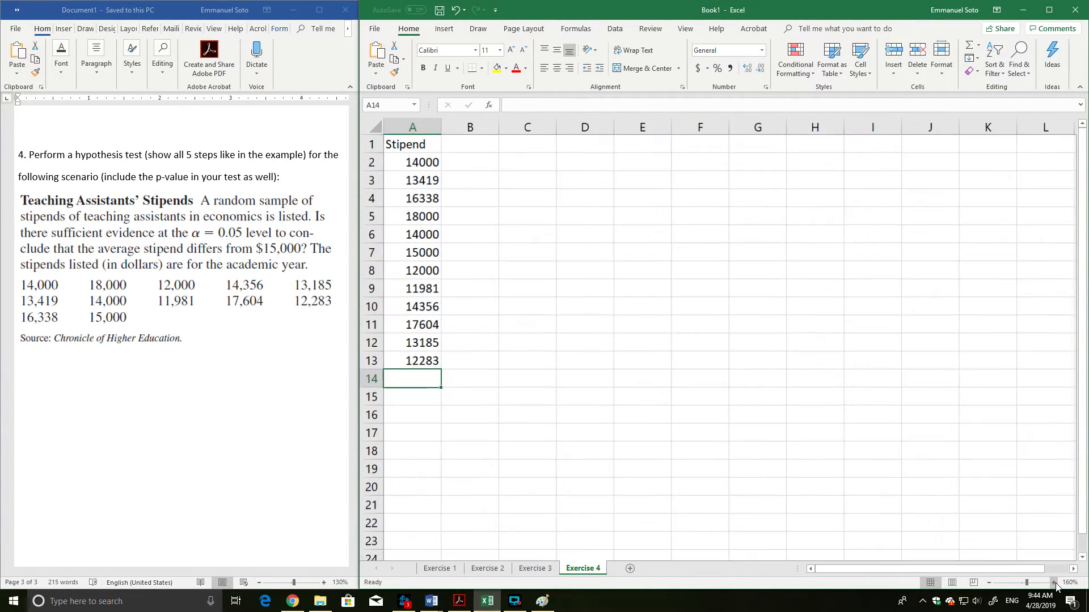
pyautogui.click(1054, 582)
pyautogui.click(1053, 582)
pyautogui.click(1053, 582)
pyautogui.click(1053, 582)
pyautogui.click(1053, 582)
pyautogui.click(1054, 582)
pyautogui.click(1054, 582)
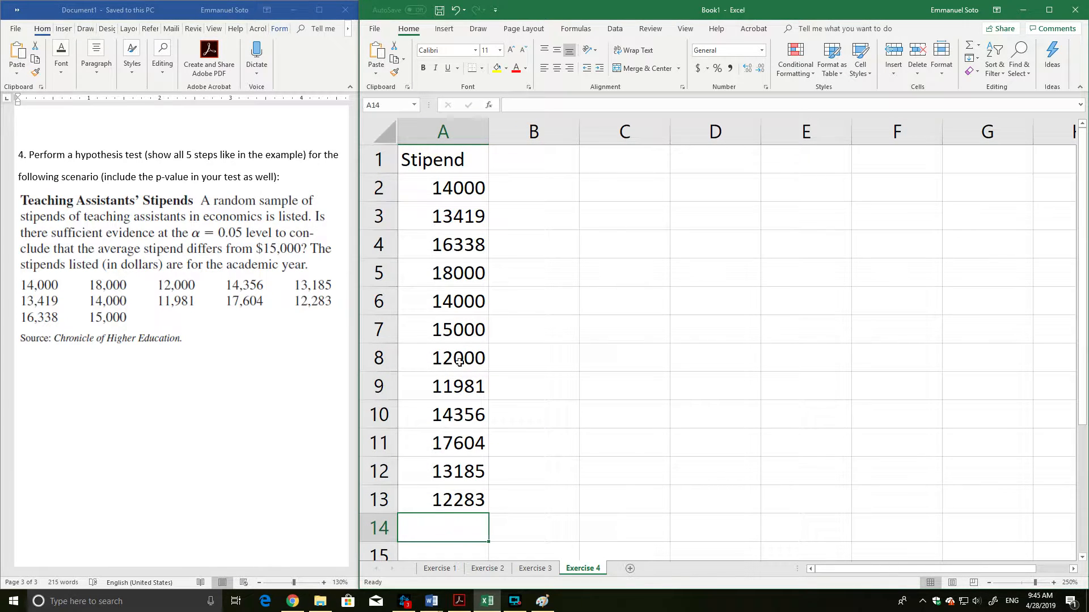
pyautogui.moveTo(438, 189); pyautogui.dragTo(482, 502)
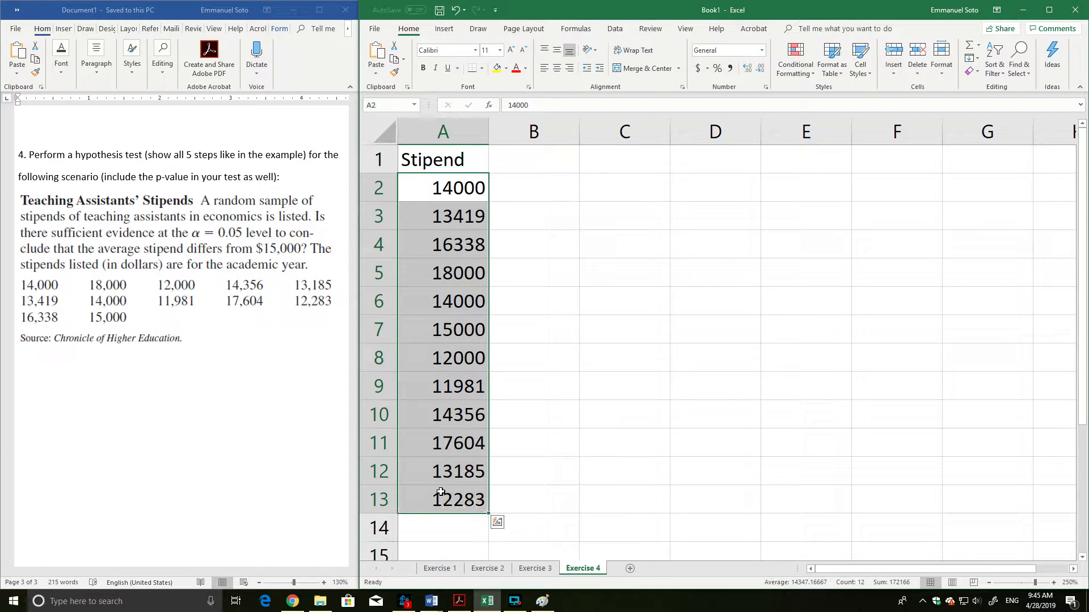
pyautogui.click(584, 396)
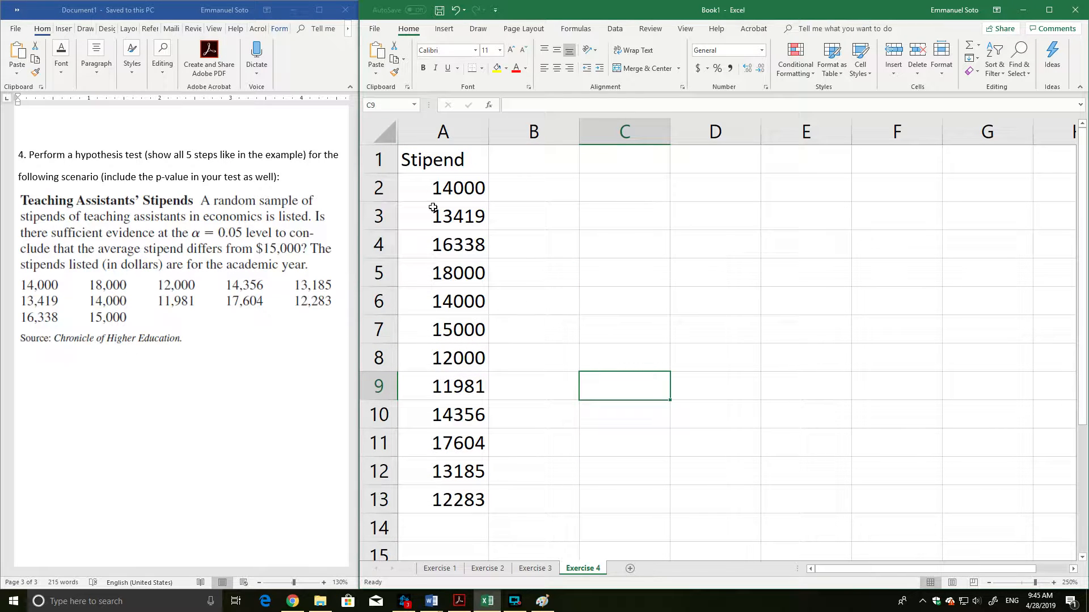
pyautogui.moveTo(420, 165); pyautogui.dragTo(459, 501)
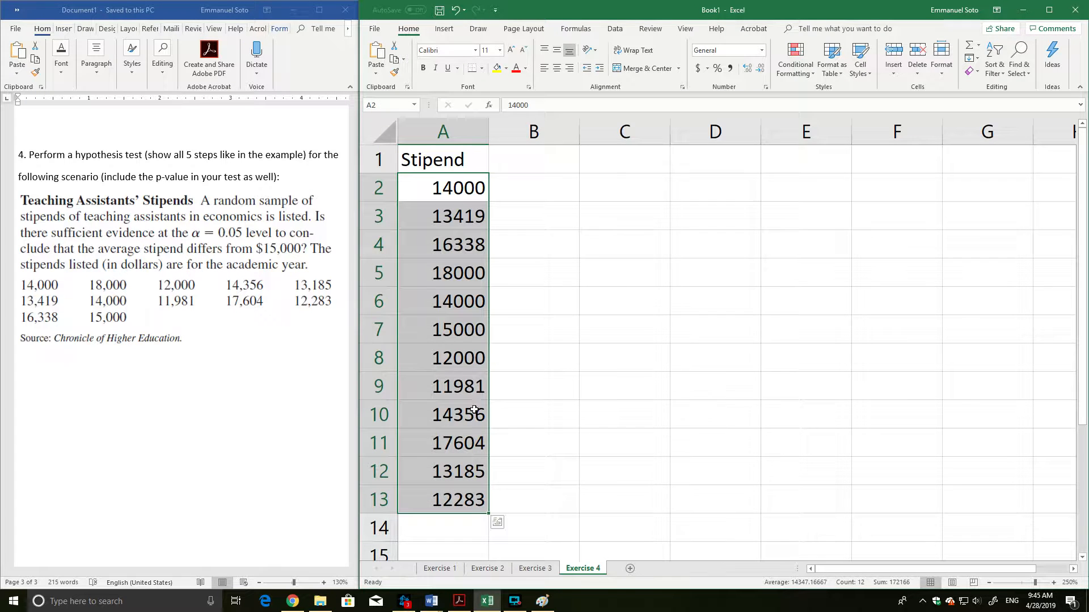
# Label cell C2 beside the stipend data as X-bar.
pyautogui.click(637, 211)
pyautogui.click(640, 191)
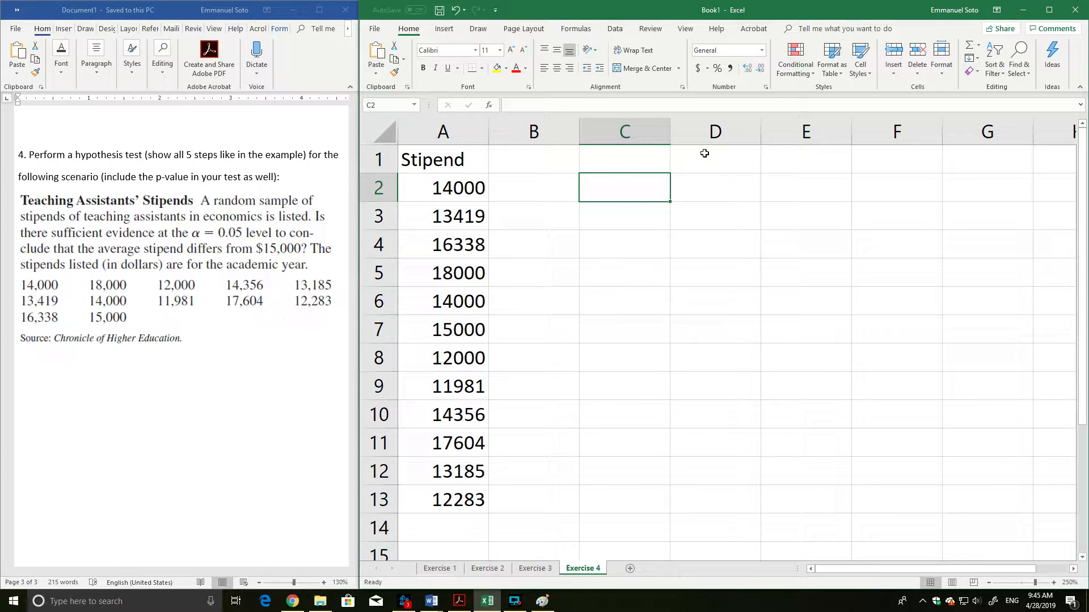
pyautogui.write('S')
pyautogui.press('BackSpace')
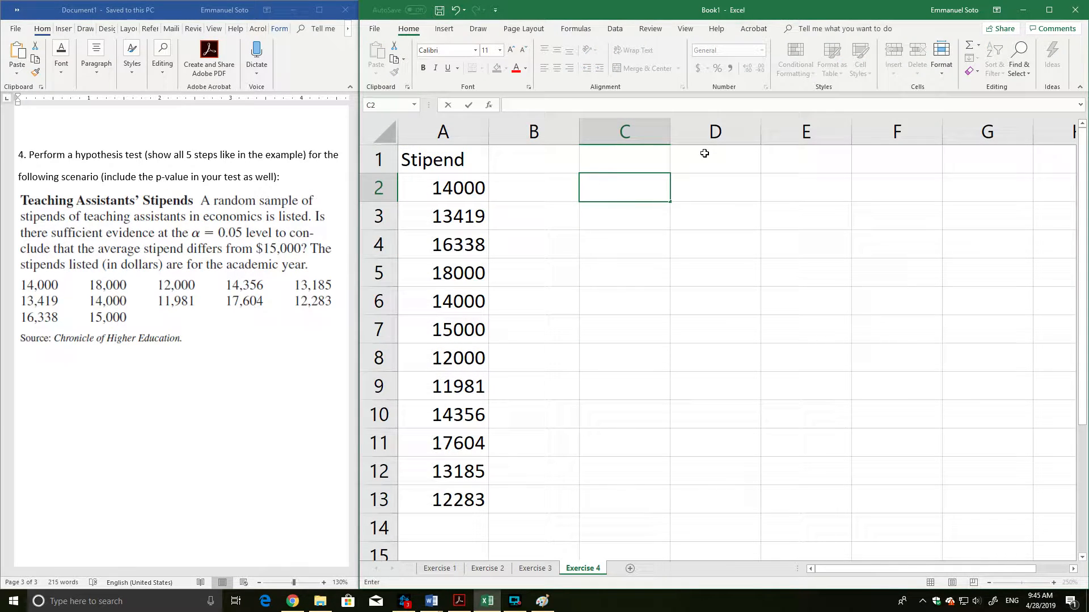
pyautogui.write('Xb')
pyautogui.press('BackSpace')
pyautogui.press('BackSpace')
pyautogui.write('Sample')
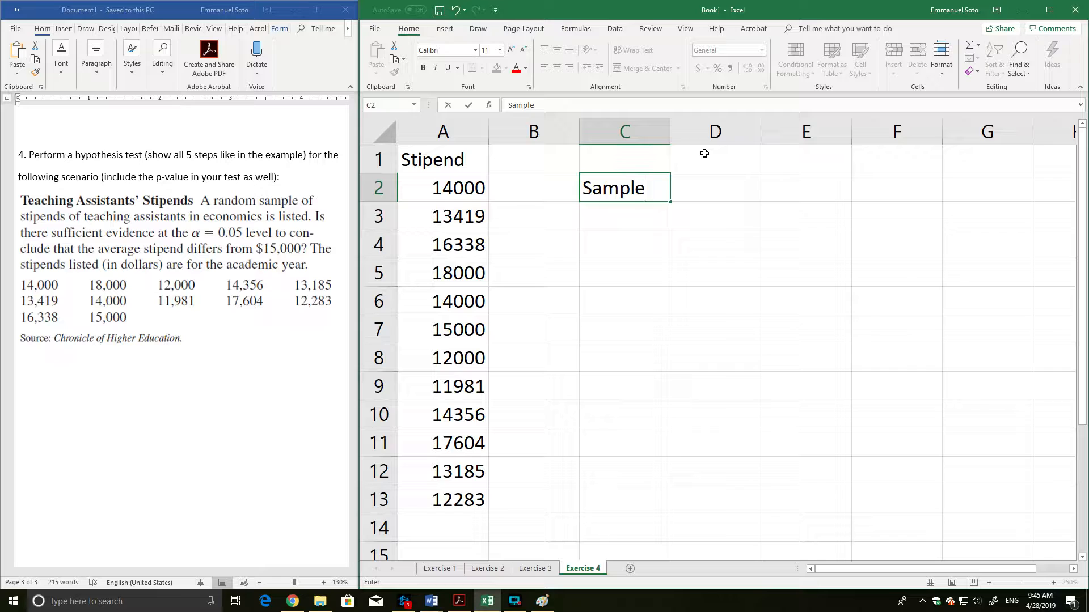
pyautogui.press('BackSpace')
pyautogui.press('BackSpace')
pyautogui.press('BackSpace')
pyautogui.press('BackSpace')
pyautogui.press('BackSpace')
pyautogui.press('BackSpace')
pyautogui.write('"')
pyautogui.press('BackSpace')
pyautogui.write('X-bar')
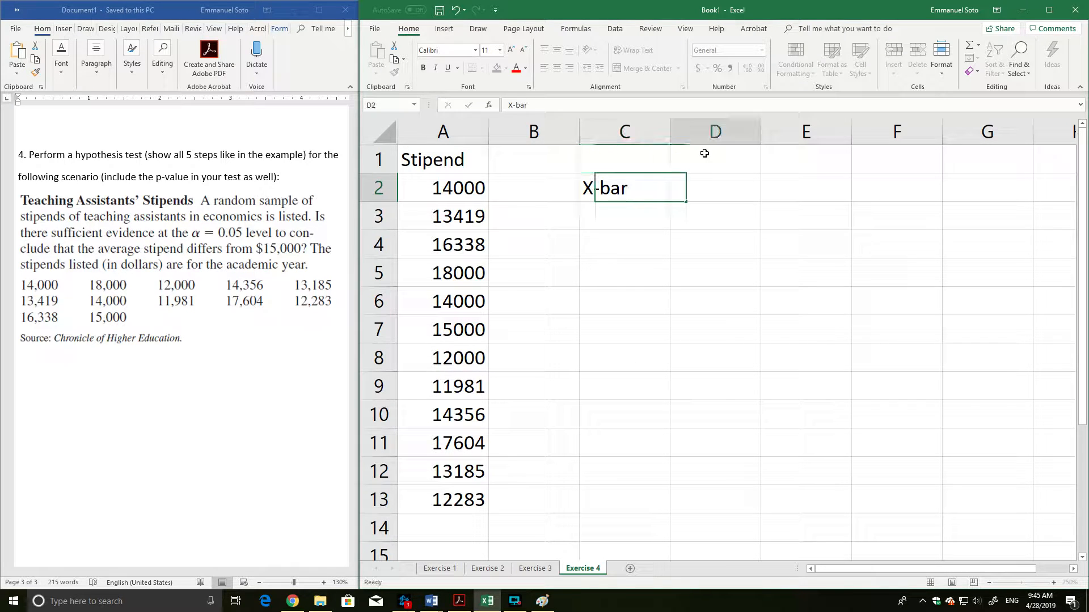
pyautogui.press('Tab')
# Calculate the mean stipend in D2 with the formula =average(A2:A13).
pyautogui.write('=')
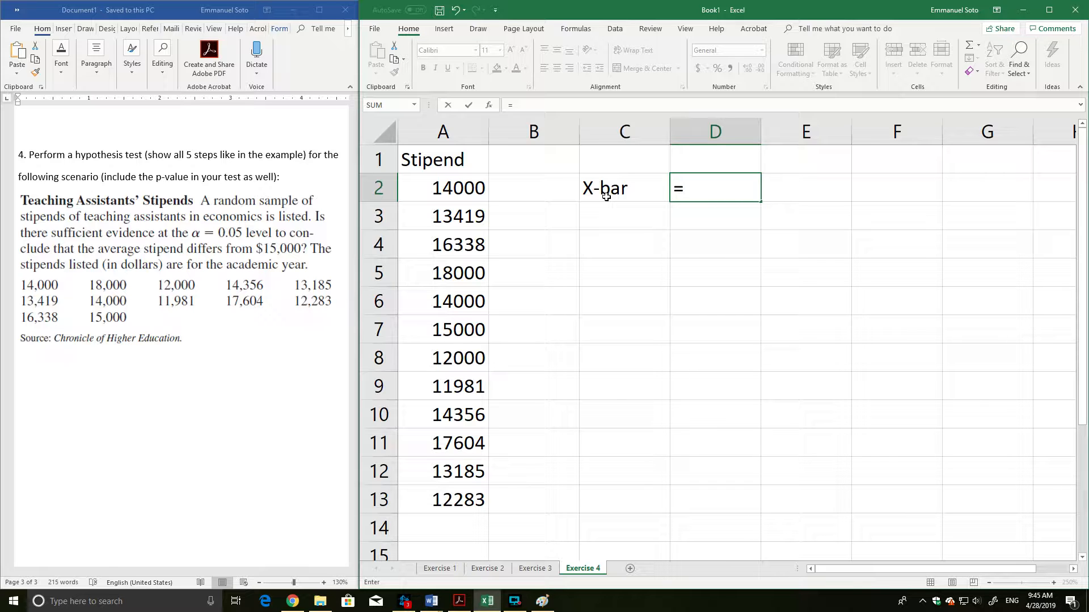
pyautogui.write('average(')
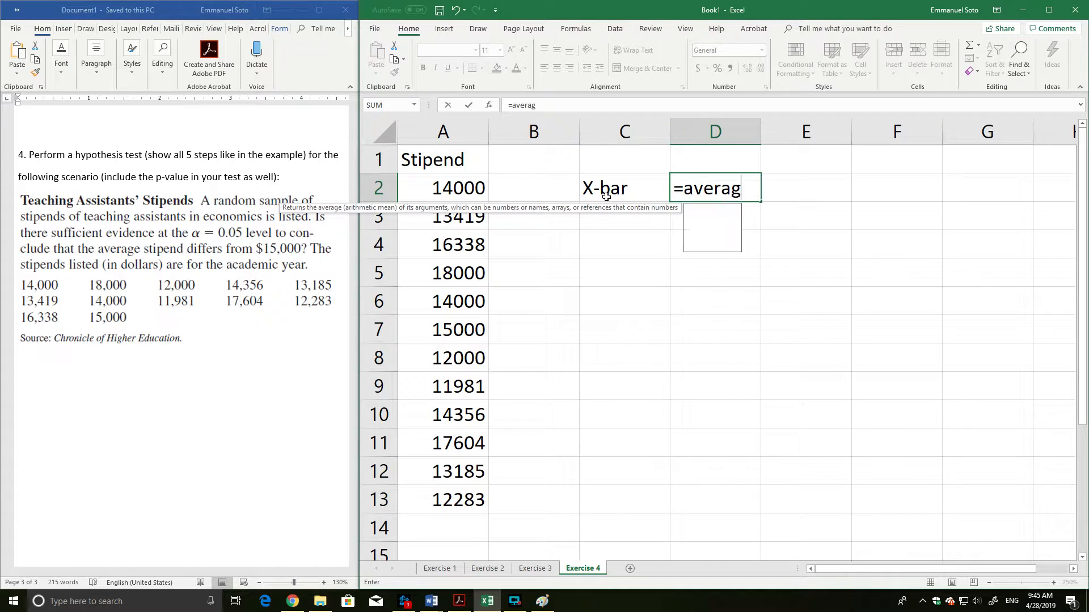
pyautogui.click(455, 190)
pyautogui.moveTo(455, 190); pyautogui.dragTo(466, 493)
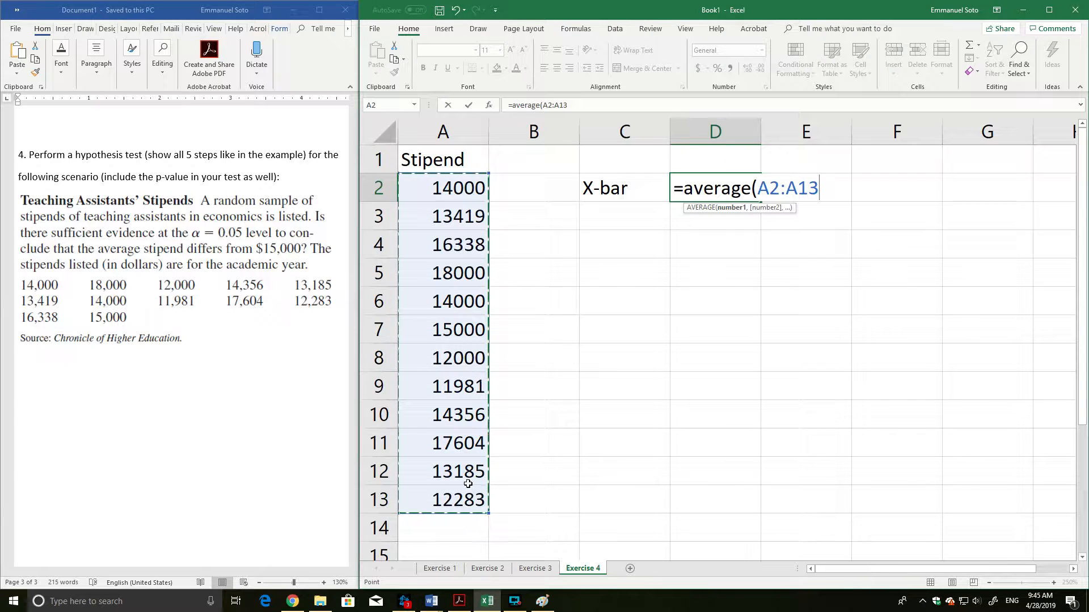
pyautogui.write(')')
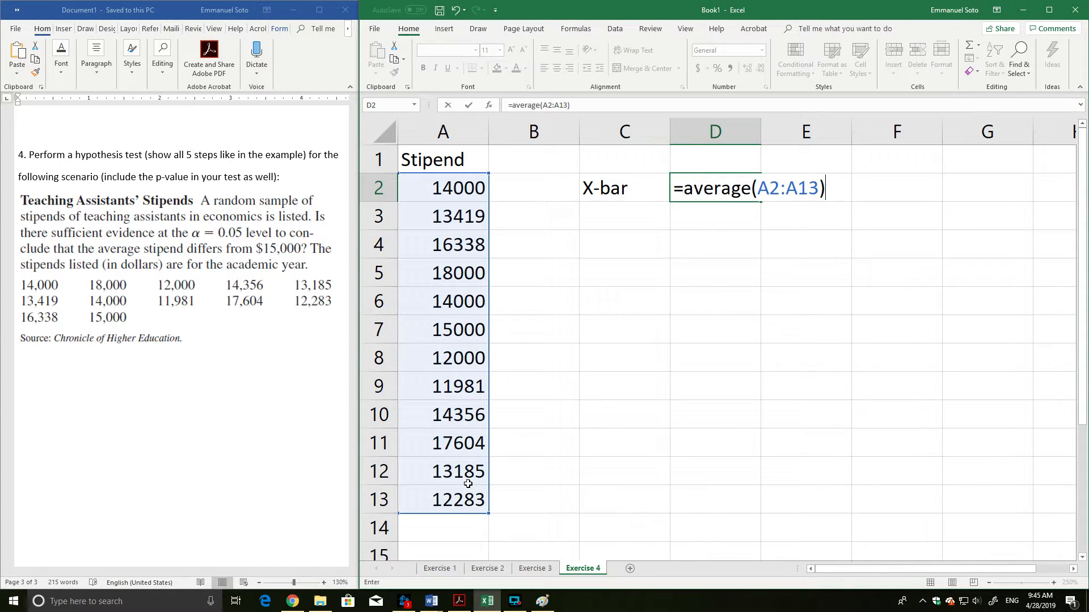
pyautogui.press('Return')
pyautogui.click(745, 196)
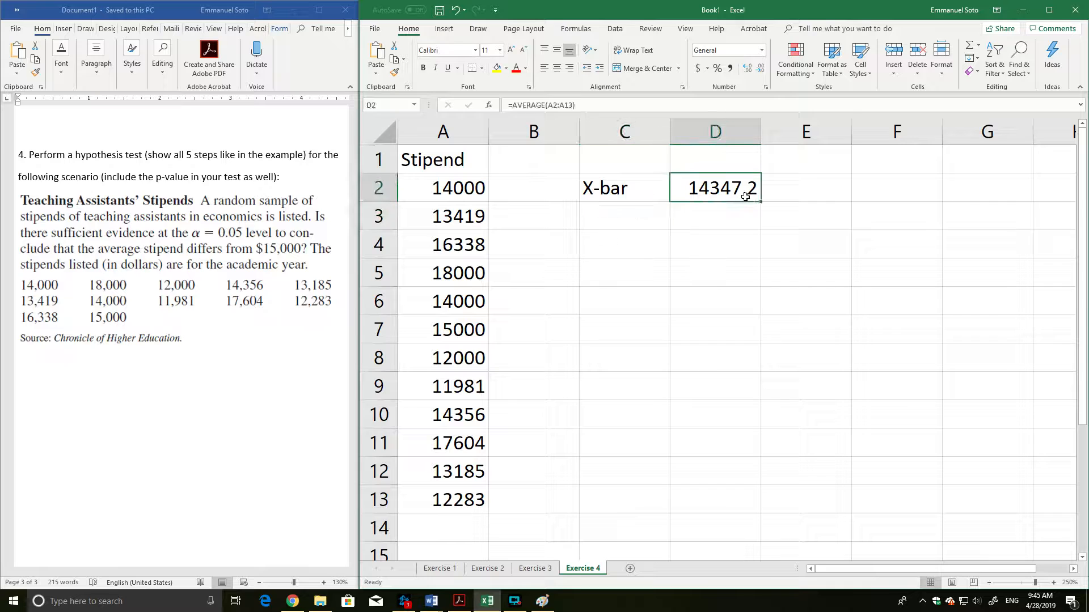
# Label cell C3 below X-bar as s for the sample standard deviation.
pyautogui.click(646, 224)
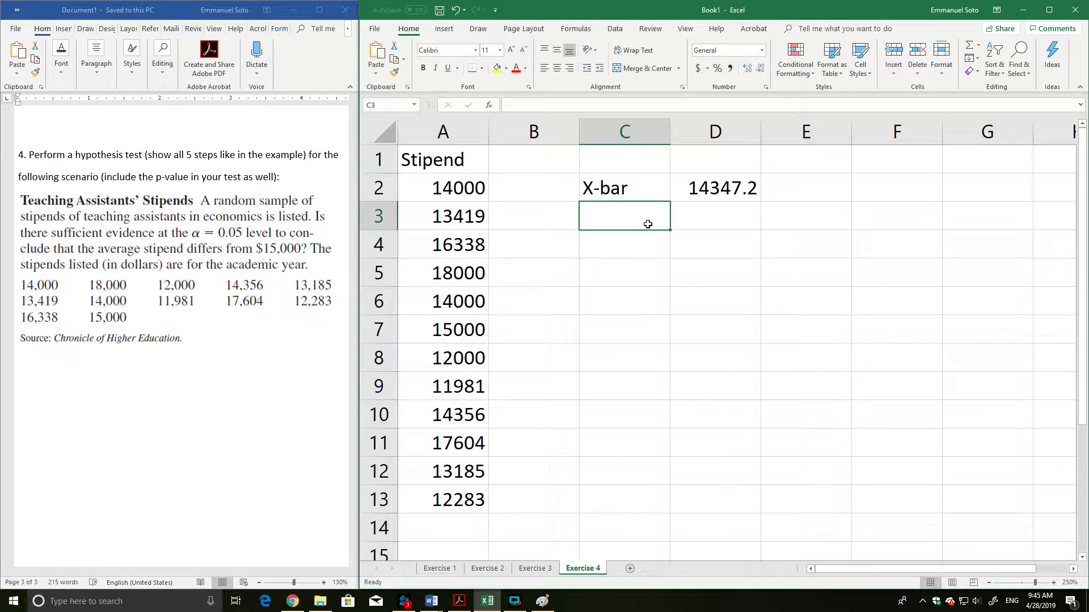
pyautogui.write('S')
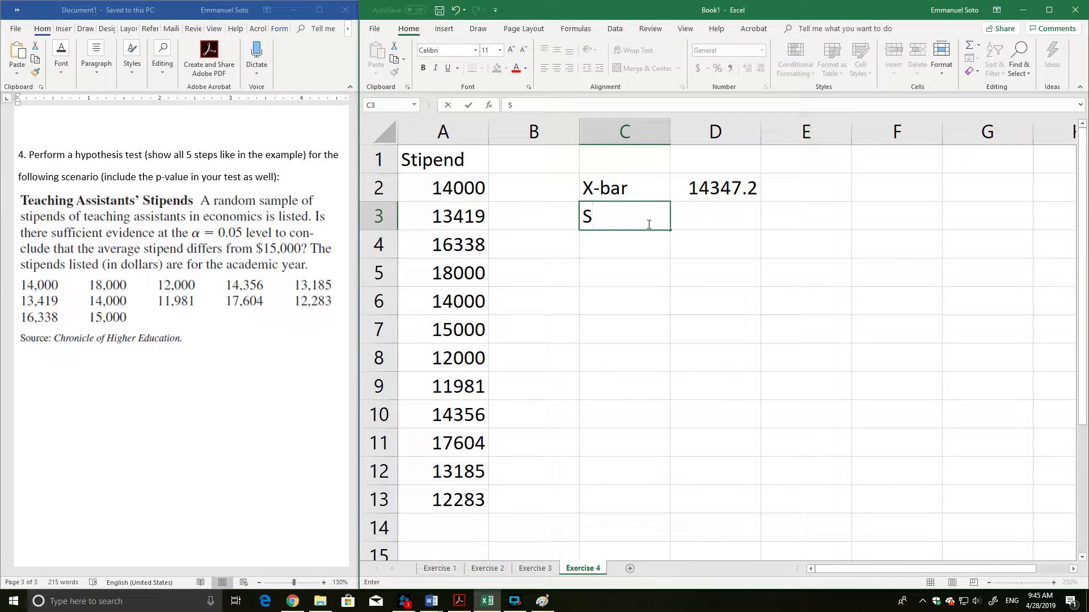
pyautogui.write('D')
pyautogui.press('Tab')
pyautogui.click(649, 221)
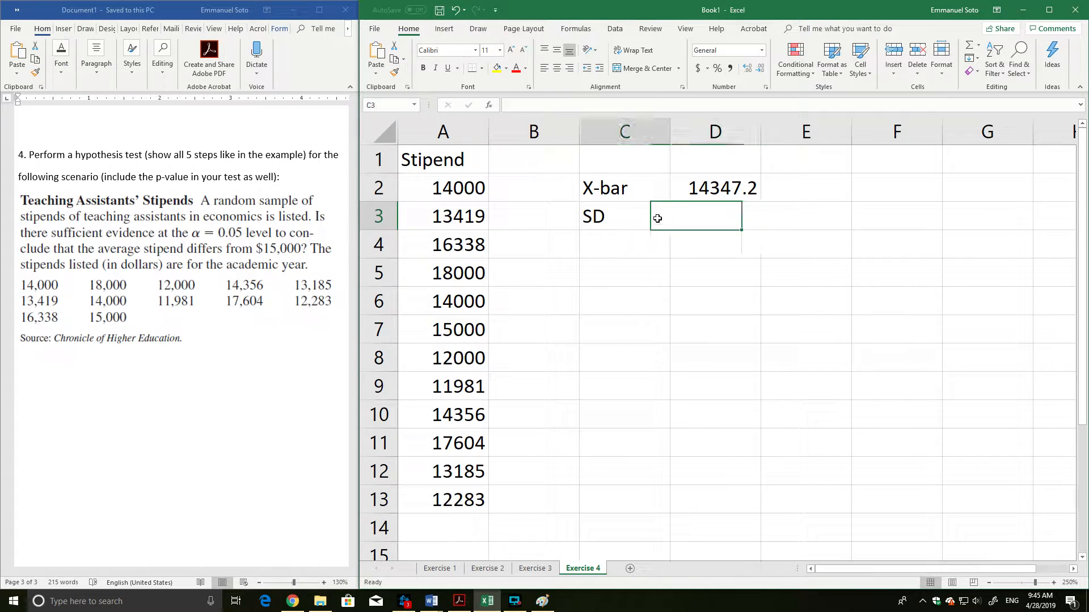
pyautogui.doubleClick(642, 220)
pyautogui.write('s')
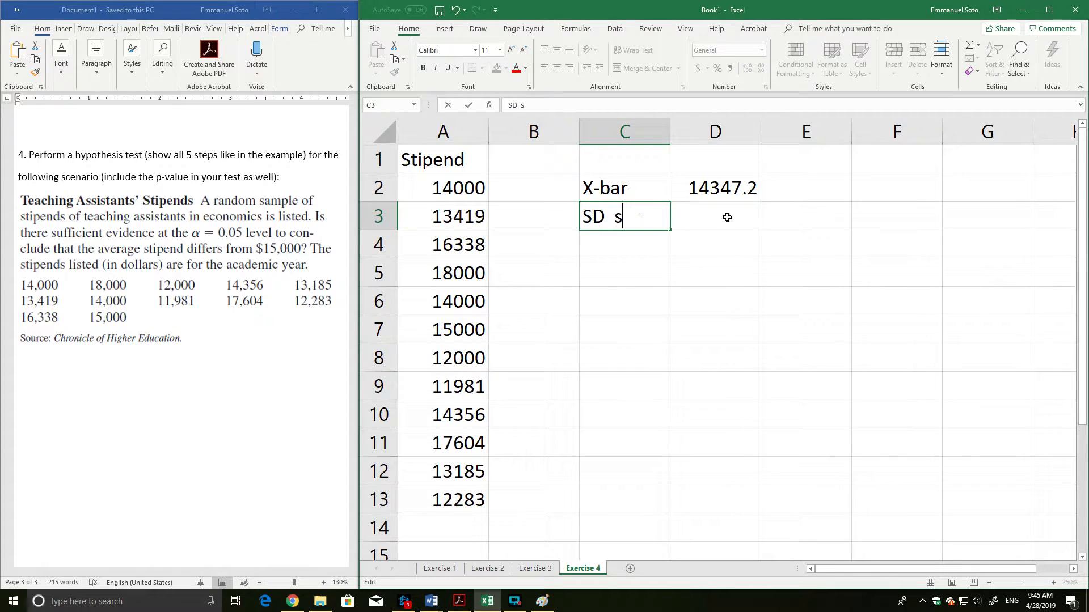
pyautogui.click(726, 219)
pyautogui.click(623, 217)
pyautogui.write('s')
# Calculate the sample standard deviation of the stipends in D3 with =stdev.s(A2:A13).
pyautogui.click(719, 213)
pyautogui.write('=')
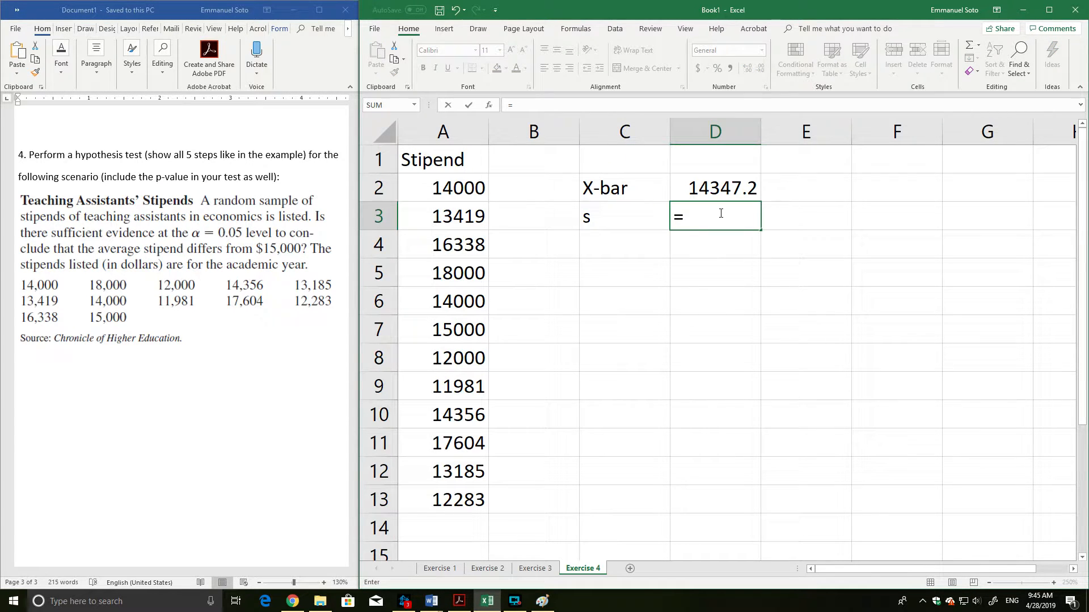
pyautogui.write('s')
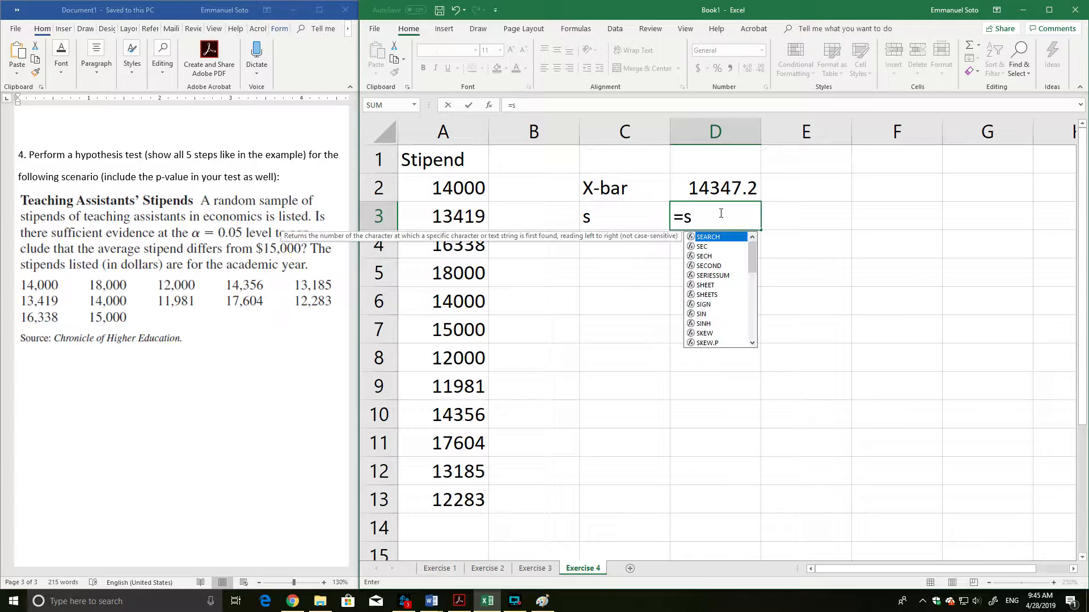
pyautogui.write('tdev.')
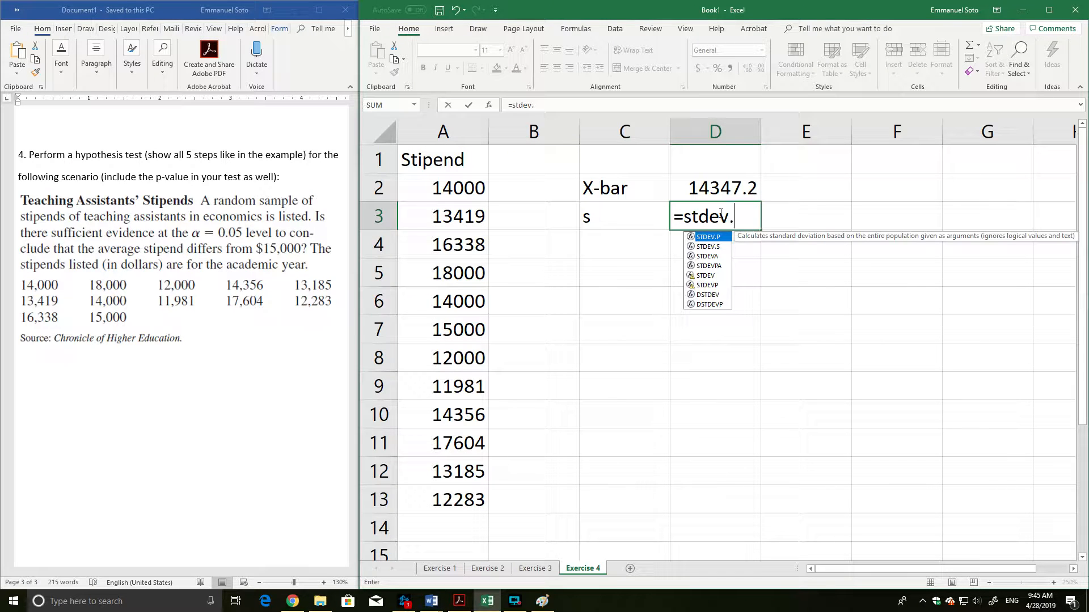
pyautogui.write('s(')
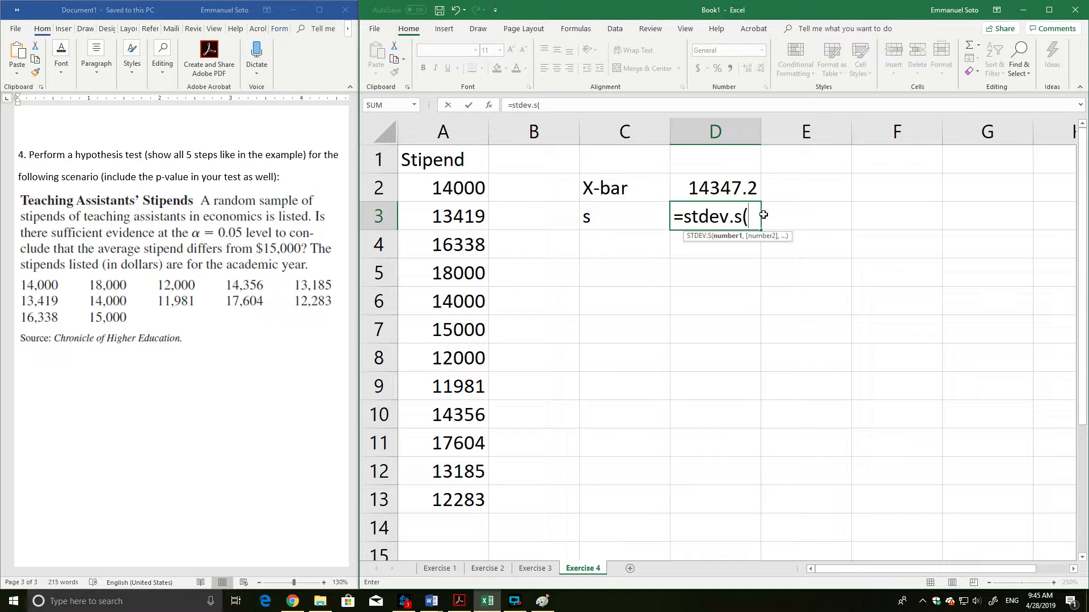
pyautogui.moveTo(462, 188); pyautogui.dragTo(444, 504)
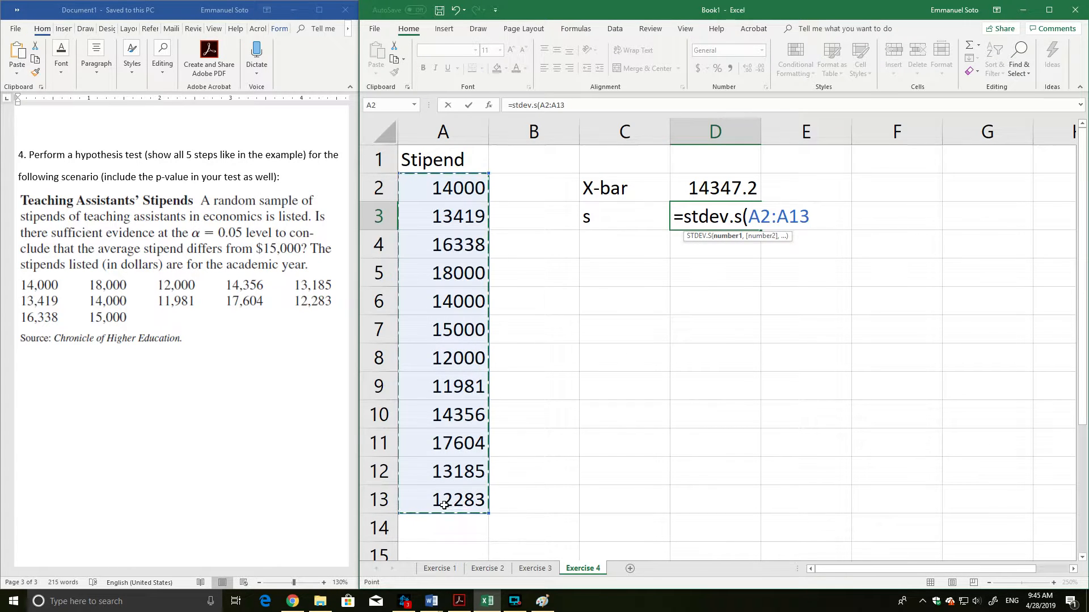
pyautogui.write(')')
pyautogui.press('Return')
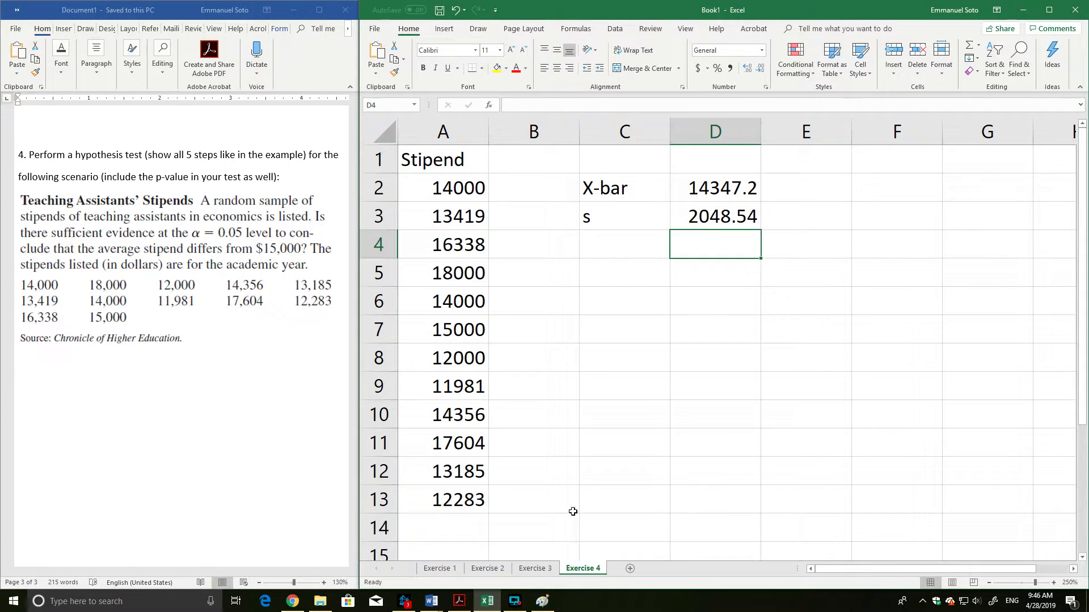
pyautogui.click(709, 219)
pyautogui.click(711, 201)
pyautogui.click(712, 205)
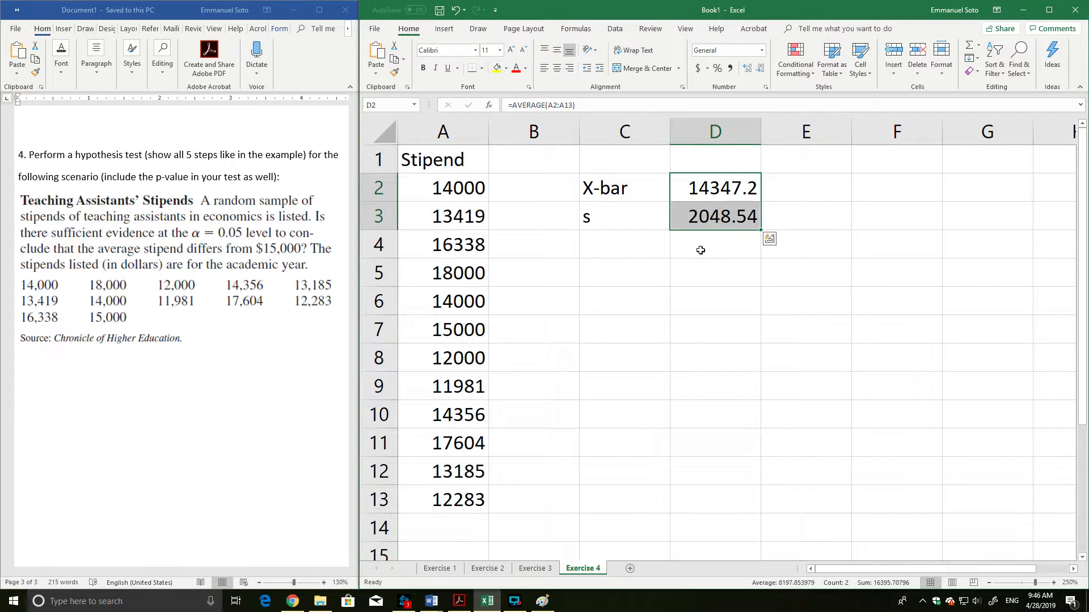
pyautogui.click(700, 246)
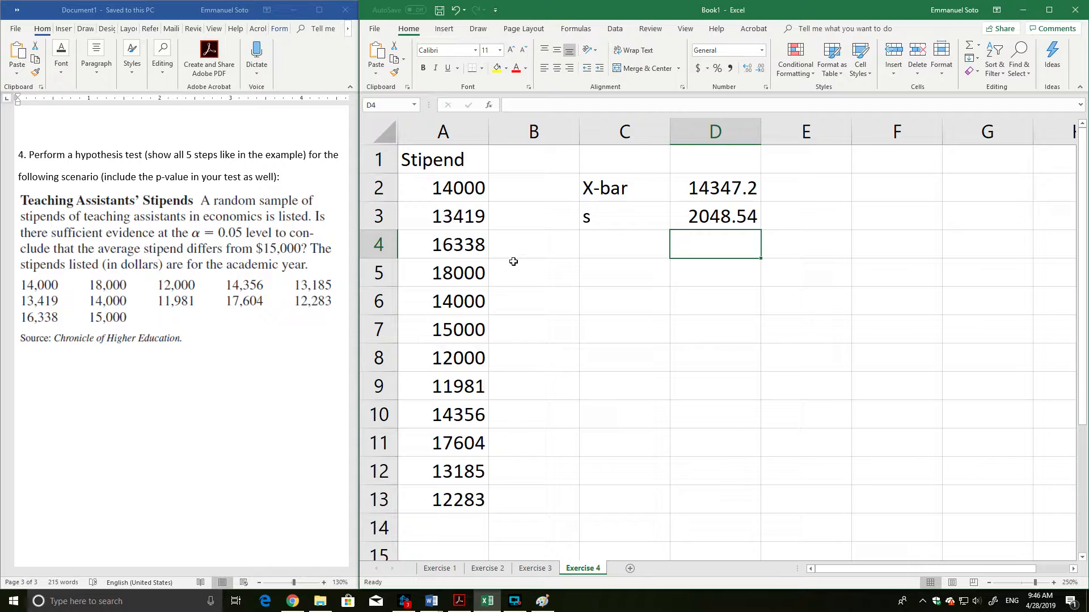
pyautogui.moveTo(618, 183); pyautogui.dragTo(707, 220)
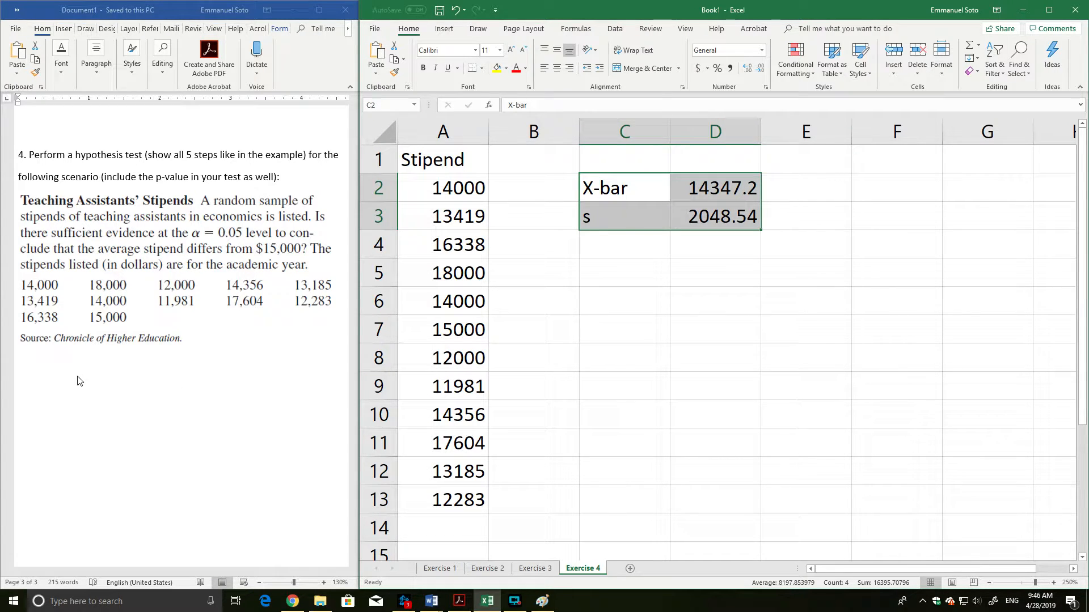
# Switch to the Word document and widen its window beside Excel so the whole stipends problem fits.
pyautogui.click(24, 392)
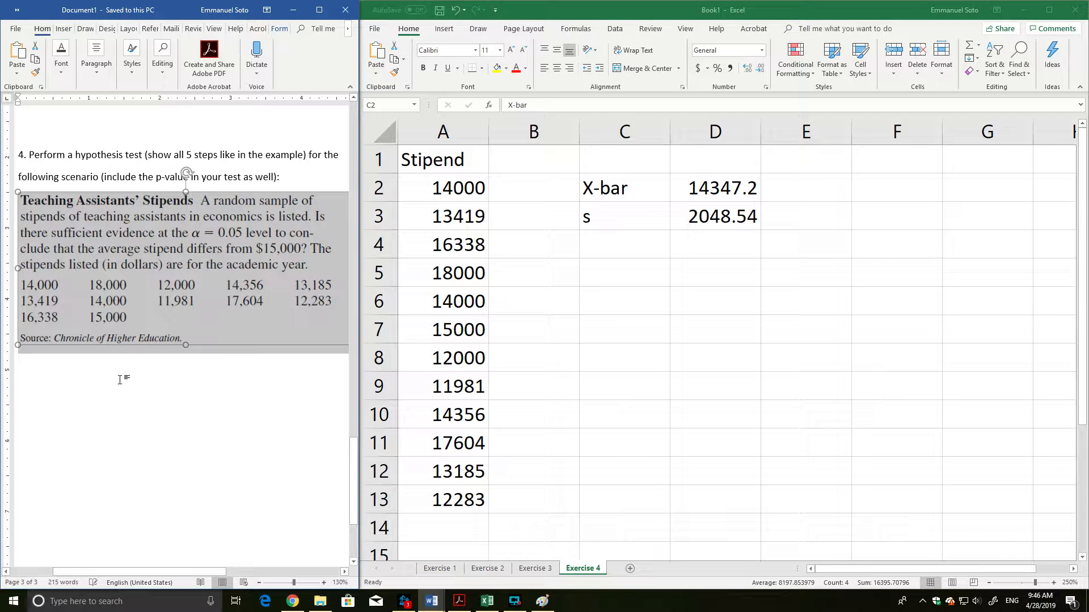
pyautogui.moveTo(180, 575); pyautogui.dragTo(213, 575)
pyautogui.click(315, 386)
pyautogui.press('Return')
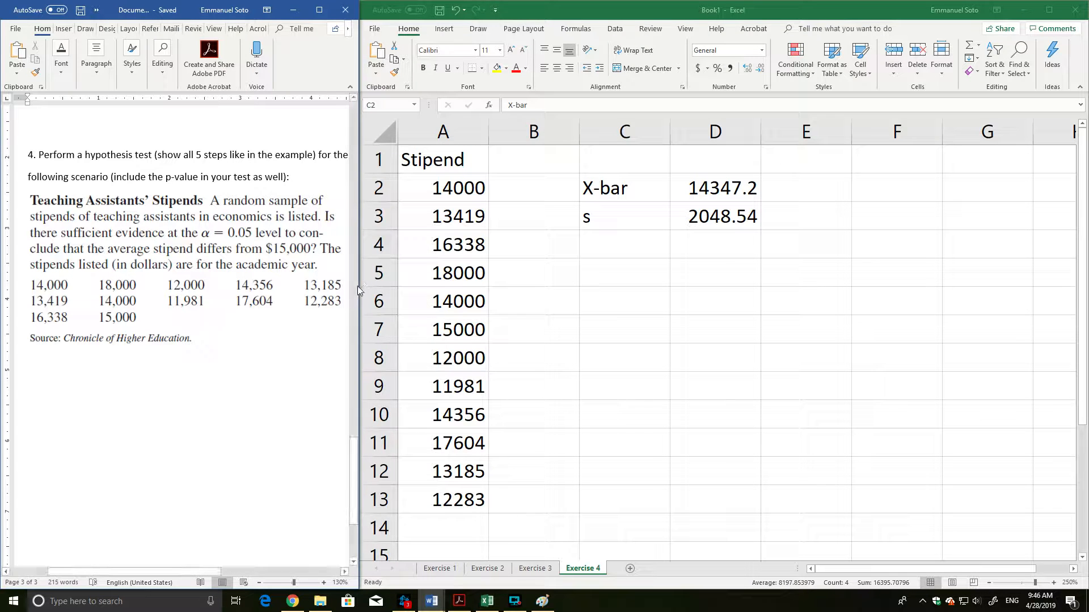
pyautogui.moveTo(360, 286); pyautogui.dragTo(461, 286)
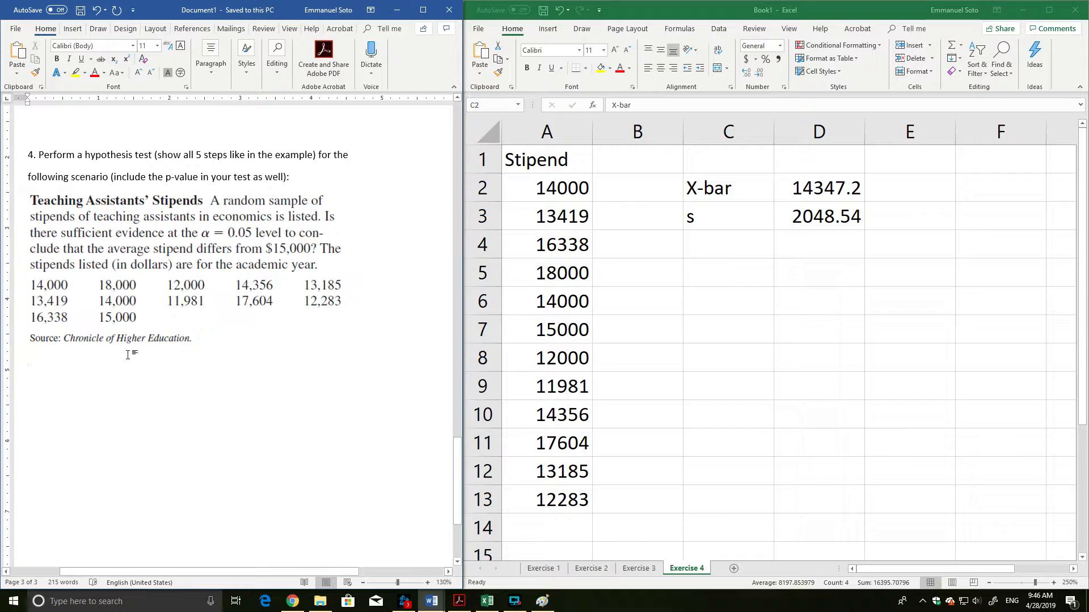
# Add the line "Hypothesis Testing (t -test, n < 30)" below the stipends problem and enlarge the document to 140%.
pyautogui.click(29, 359)
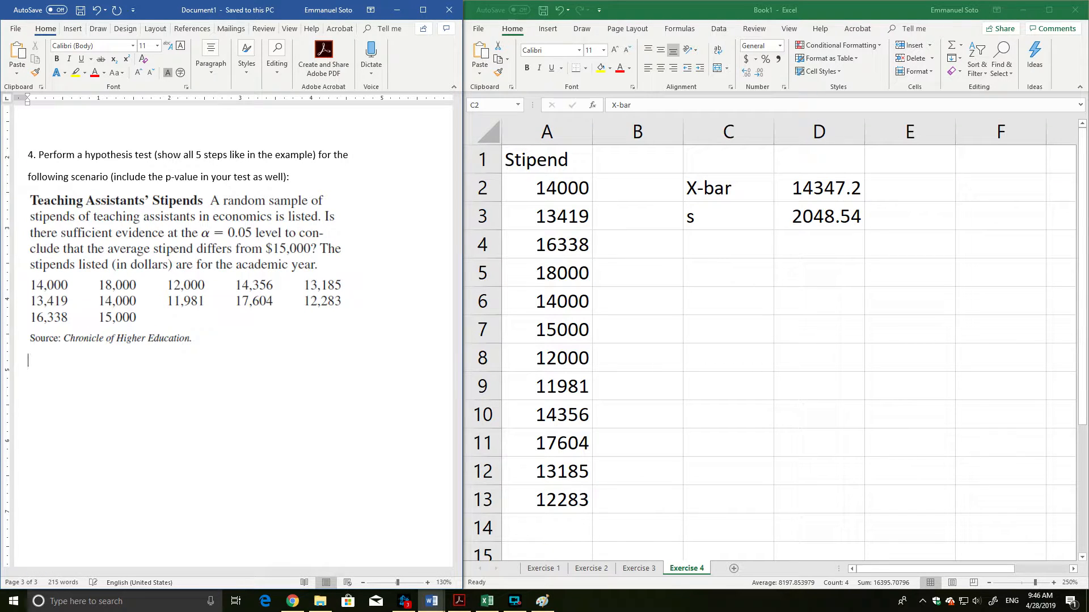
pyautogui.write('Step 1')
pyautogui.press('BackSpace')
pyautogui.press('BackSpace')
pyautogui.press('BackSpace')
pyautogui.press('BackSpace')
pyautogui.press('BackSpace')
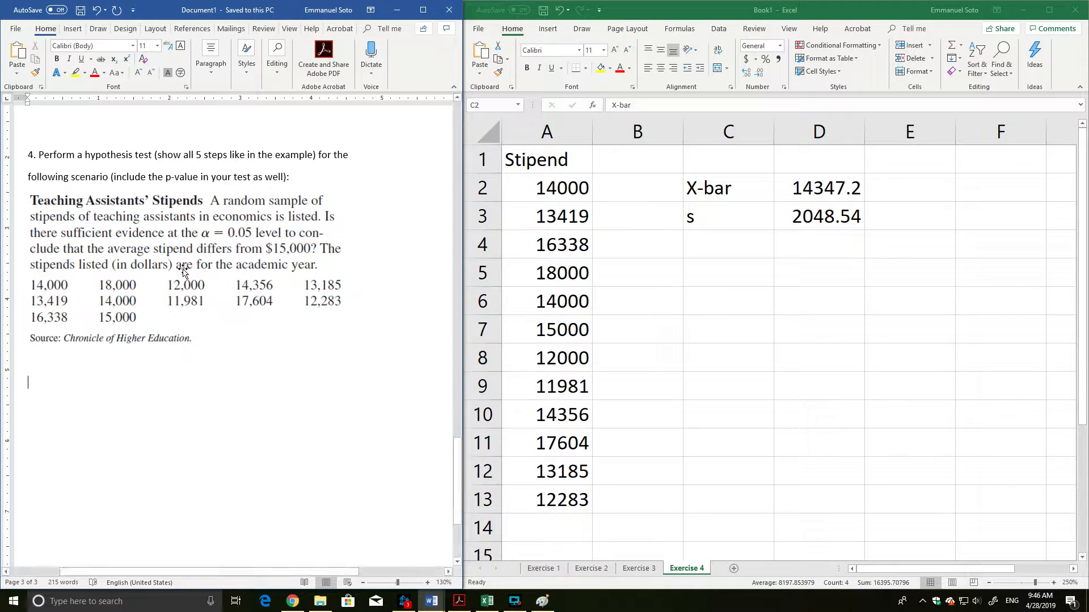
pyautogui.write('Hypt')
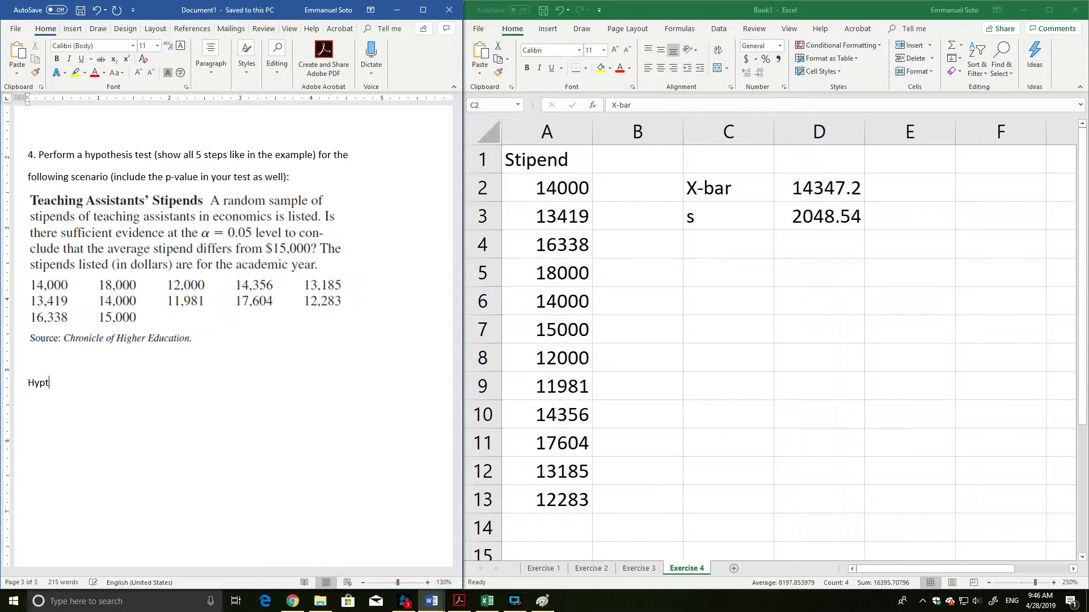
pyautogui.press('BackSpace')
pyautogui.write('othesis Testing (t -test, n < 30)')
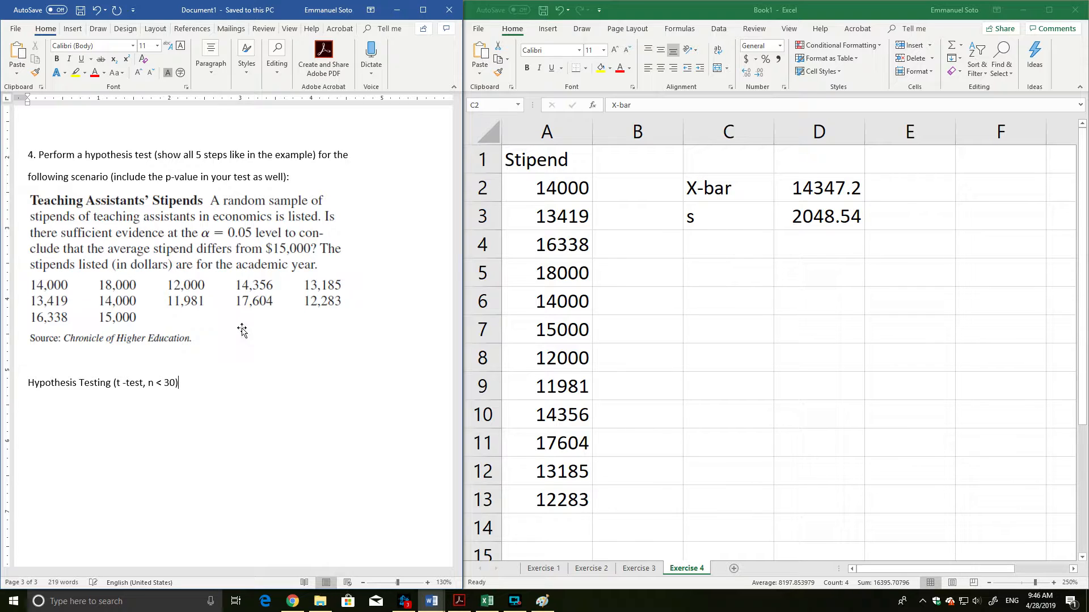
pyautogui.press('Return')
pyautogui.click(427, 582)
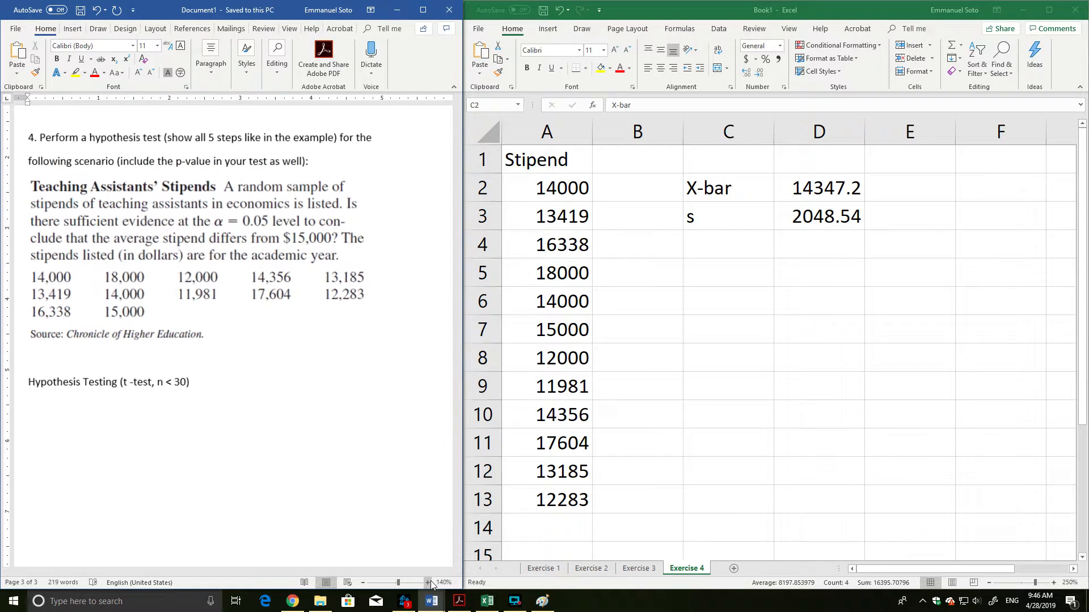
# Start a new line reading "Step 1:" below the Hypothesis Testing (t -test, n < 30) line.
pyautogui.click(427, 582)
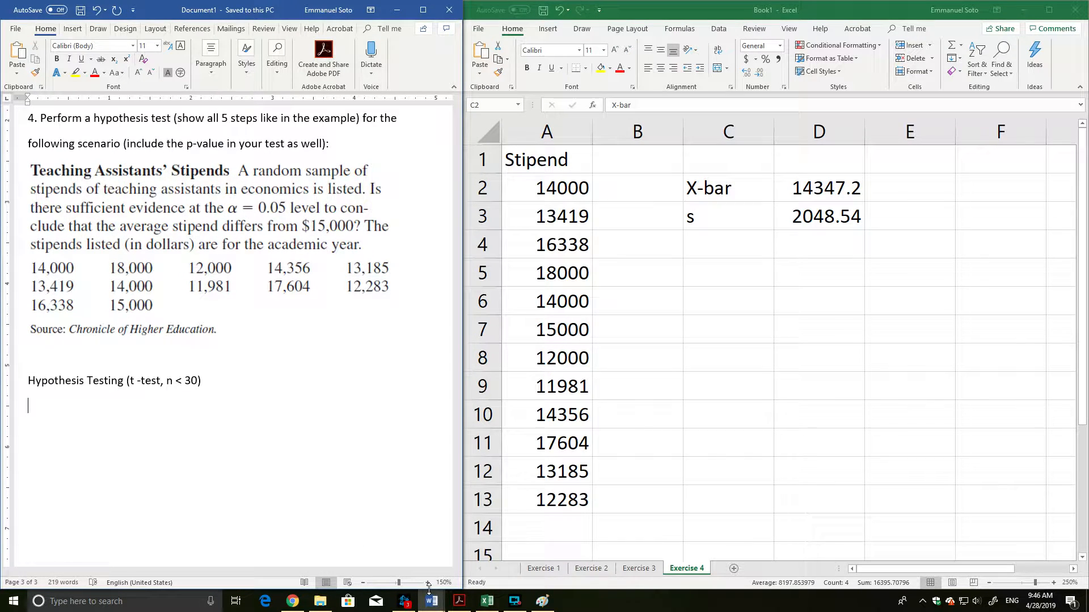
pyautogui.click(428, 584)
pyautogui.click(427, 584)
pyautogui.scroll(-1, 355, 479)
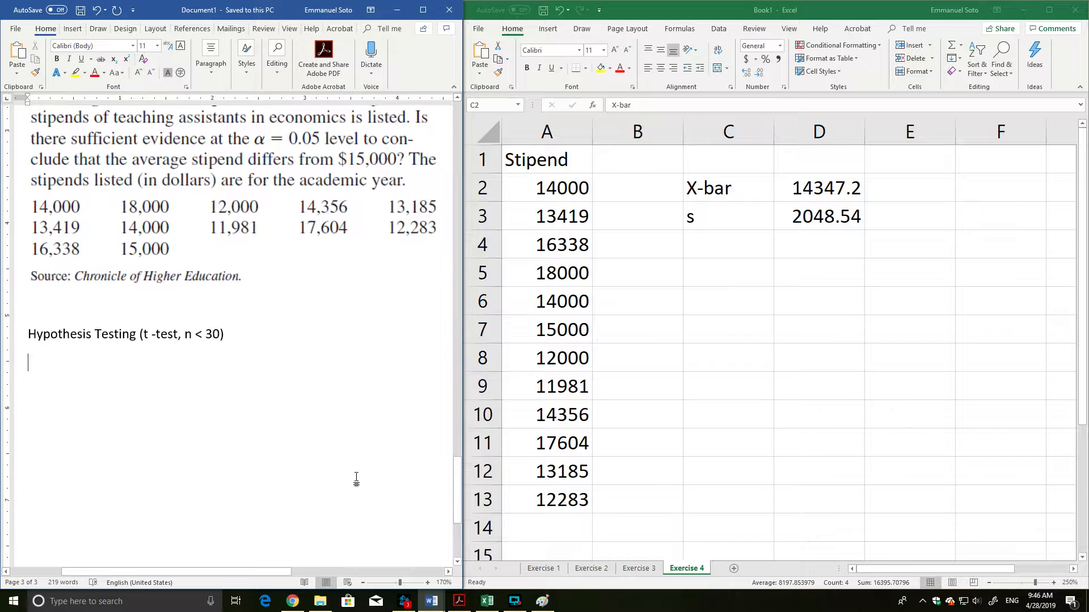
pyautogui.scroll(1, 356, 480)
pyautogui.write('Step 1:')
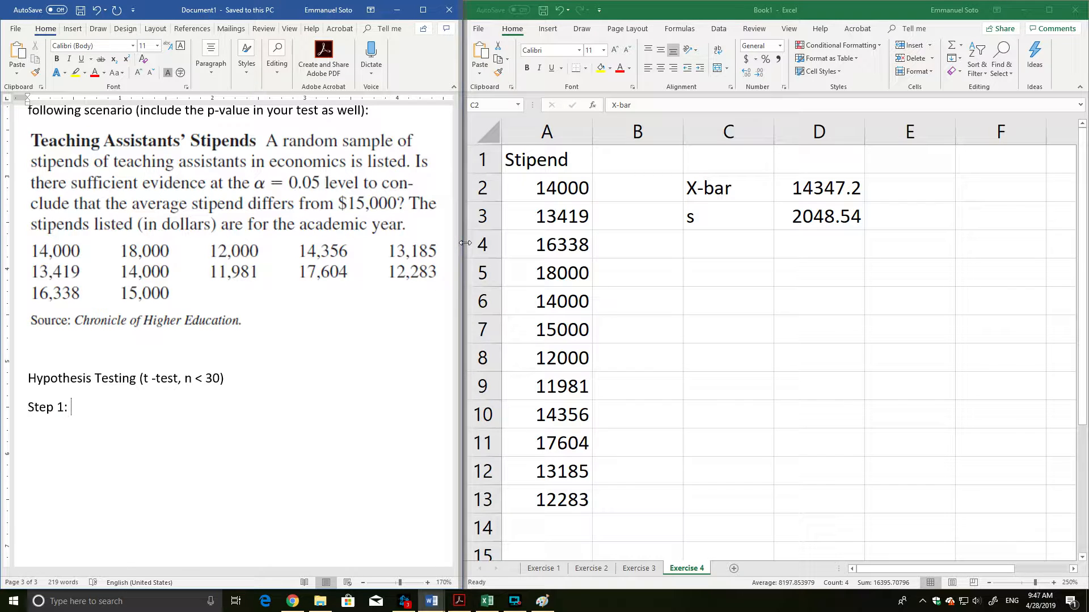
# Widen the Word window to about three quarters of the screen and enlarge the document to 190%.
pyautogui.moveTo(465, 242); pyautogui.dragTo(822, 251)
pyautogui.scroll(-5, 408, 316)
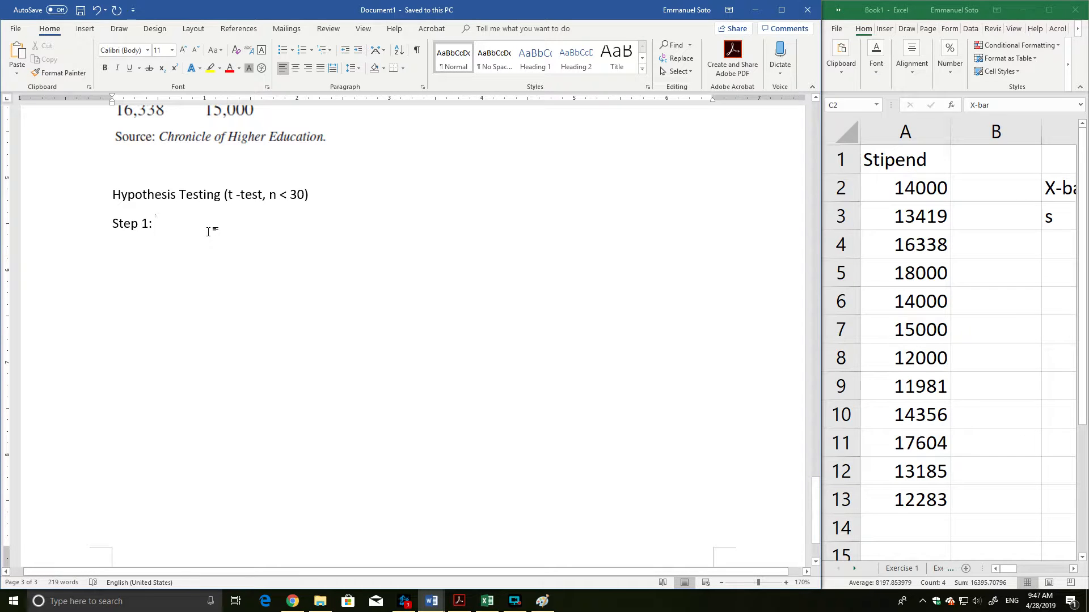
pyautogui.click(786, 583)
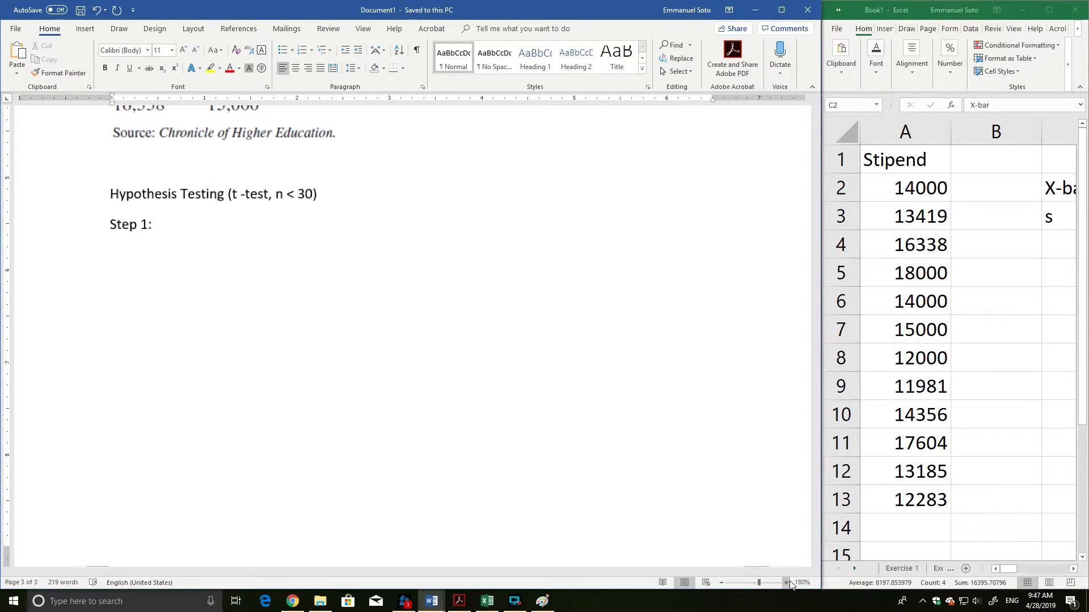
pyautogui.click(786, 583)
pyautogui.scroll(1, 369, 306)
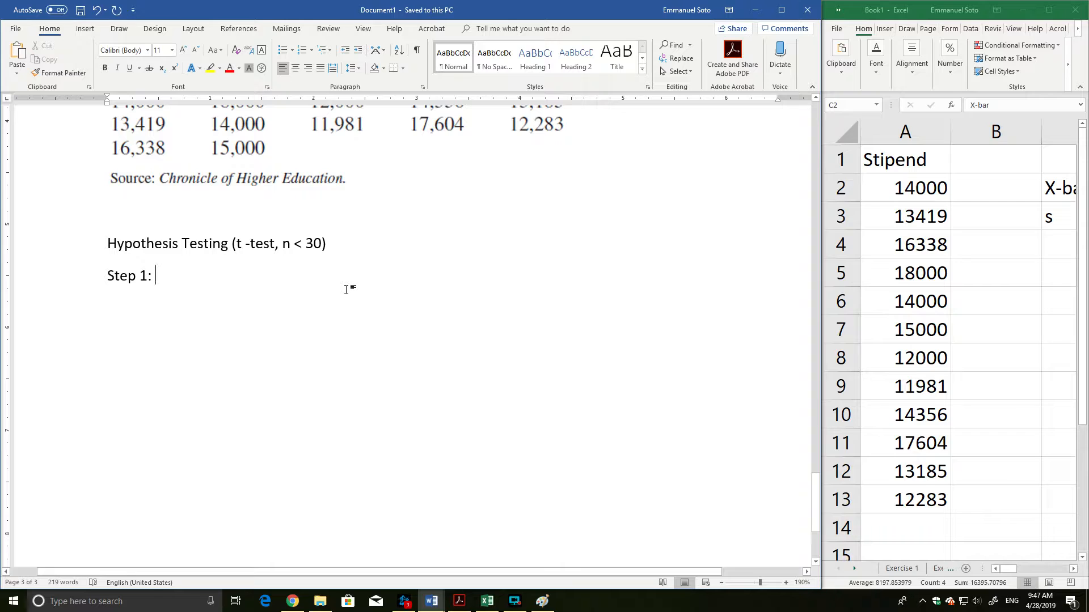
# Complete the Step 1 line with "Write your hypotheses and identify the claim" and start a new line below it.
pyautogui.write('Se')
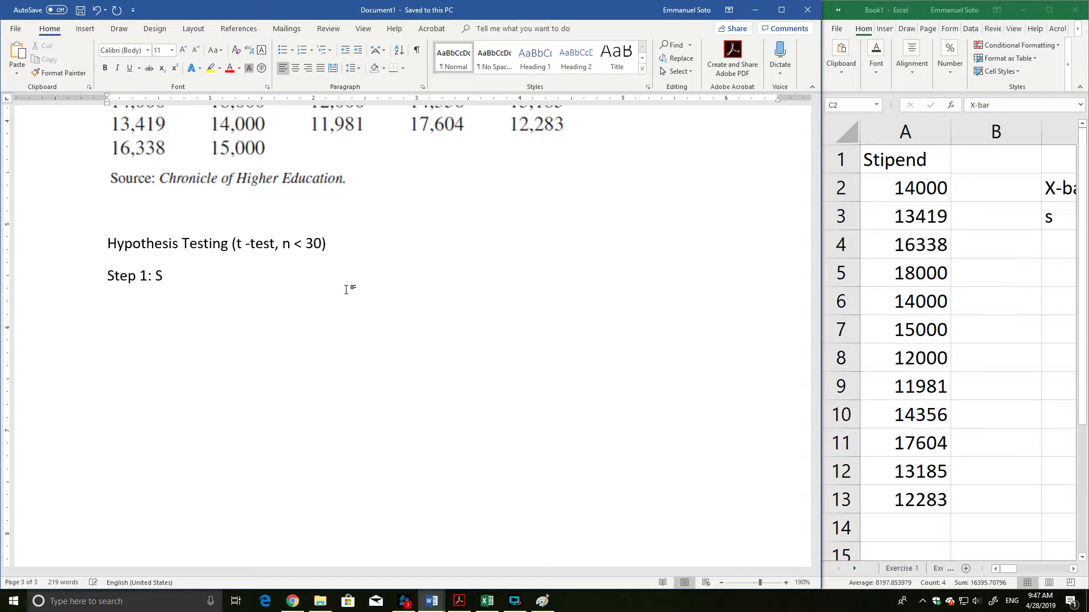
pyautogui.press('BackSpace')
pyautogui.press('BackSpace')
pyautogui.write('Write your H')
pyautogui.press('BackSpace')
pyautogui.write('hypto')
pyautogui.press('BackSpace')
pyautogui.press('BackSpace')
pyautogui.write('othes')
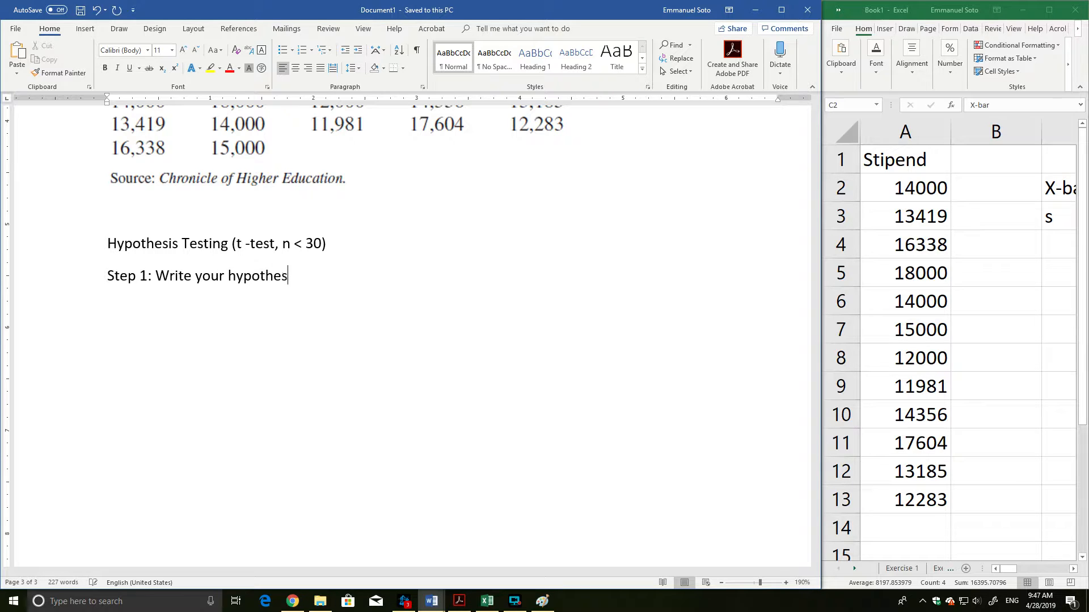
pyautogui.write('es and identify the claim')
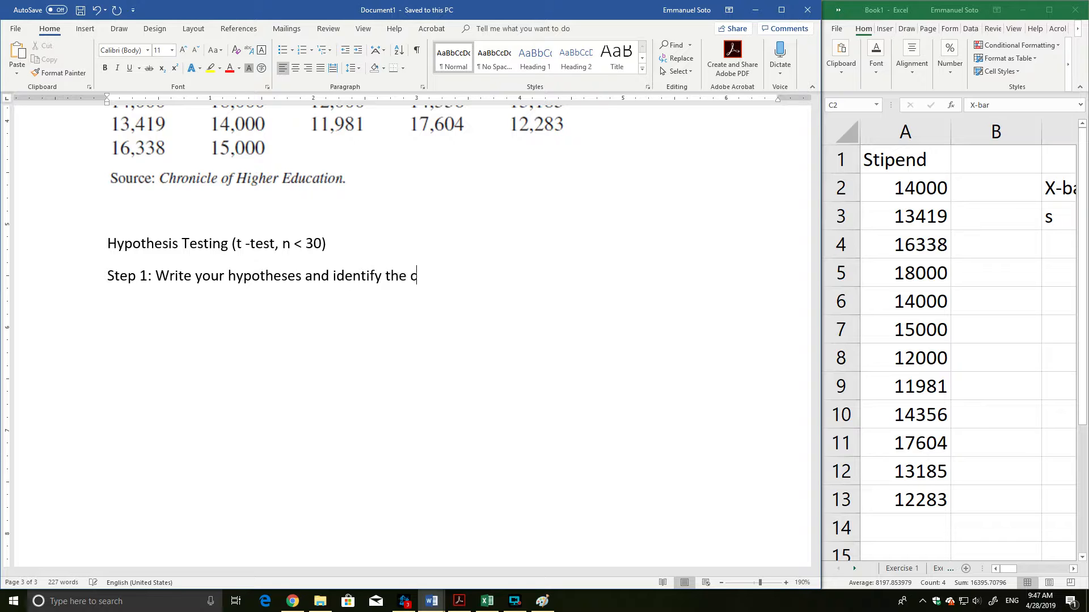
pyautogui.press('Return')
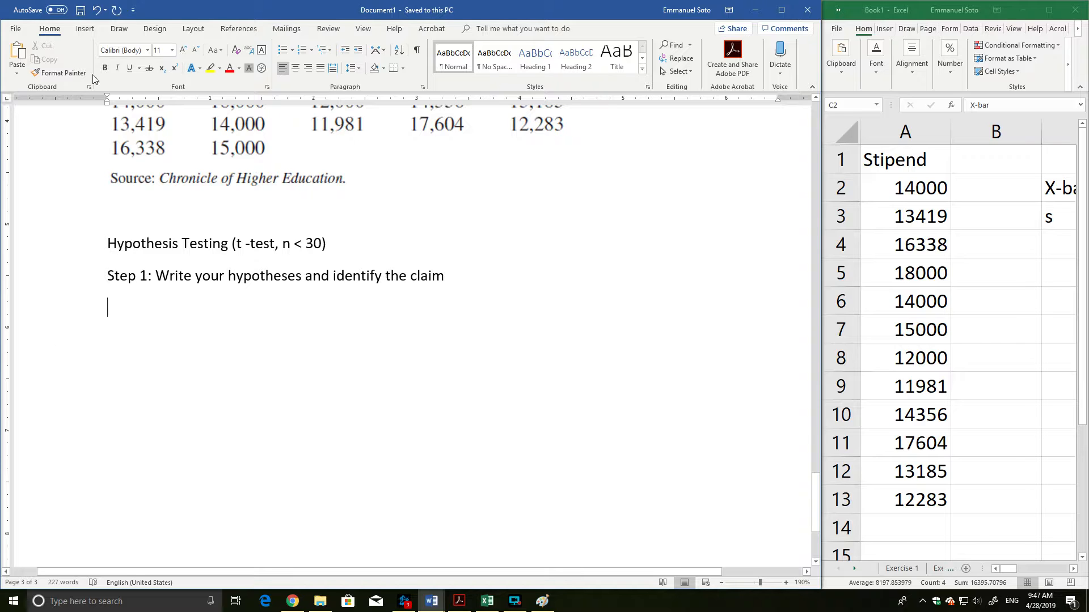
# Insert a left-aligned equation below the Step 1 line and begin the null hypothesis with H_o: μ, with o as subscript.
pyautogui.click(85, 32)
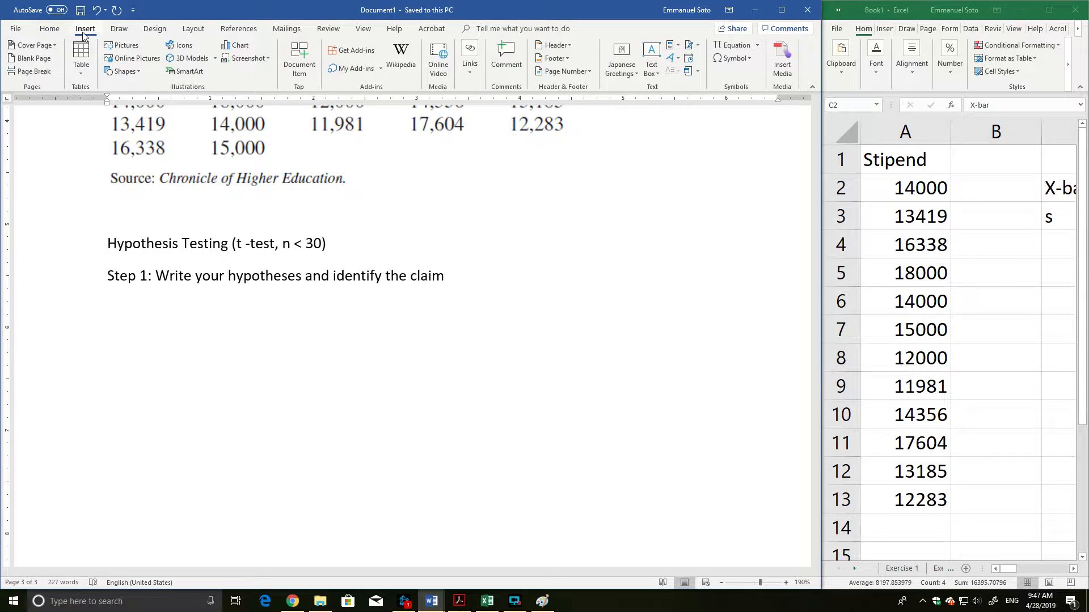
pyautogui.click(730, 45)
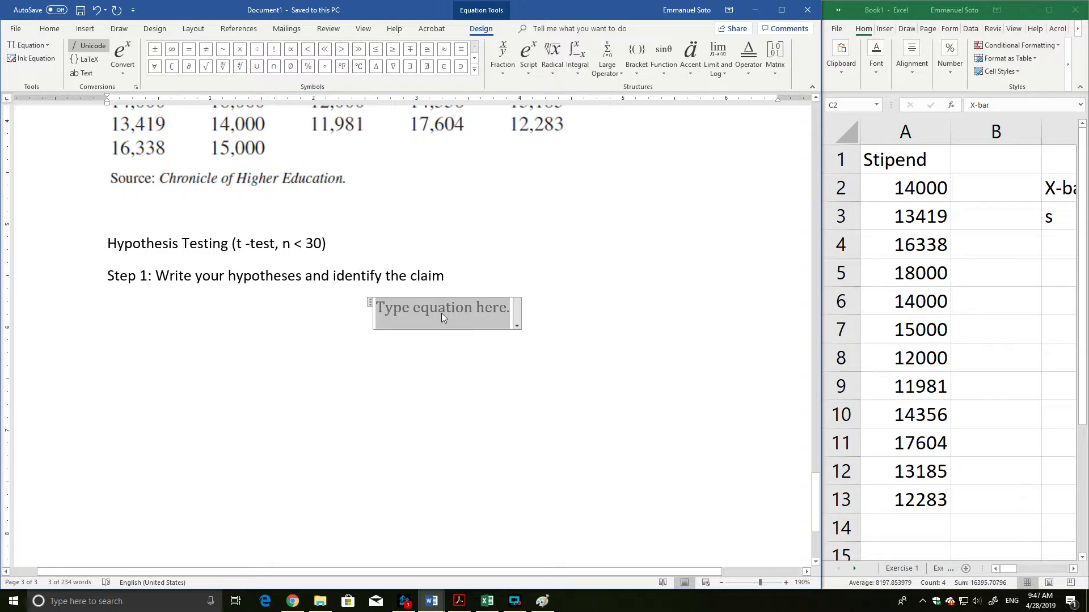
pyautogui.hotkey('ctrl', 'l')
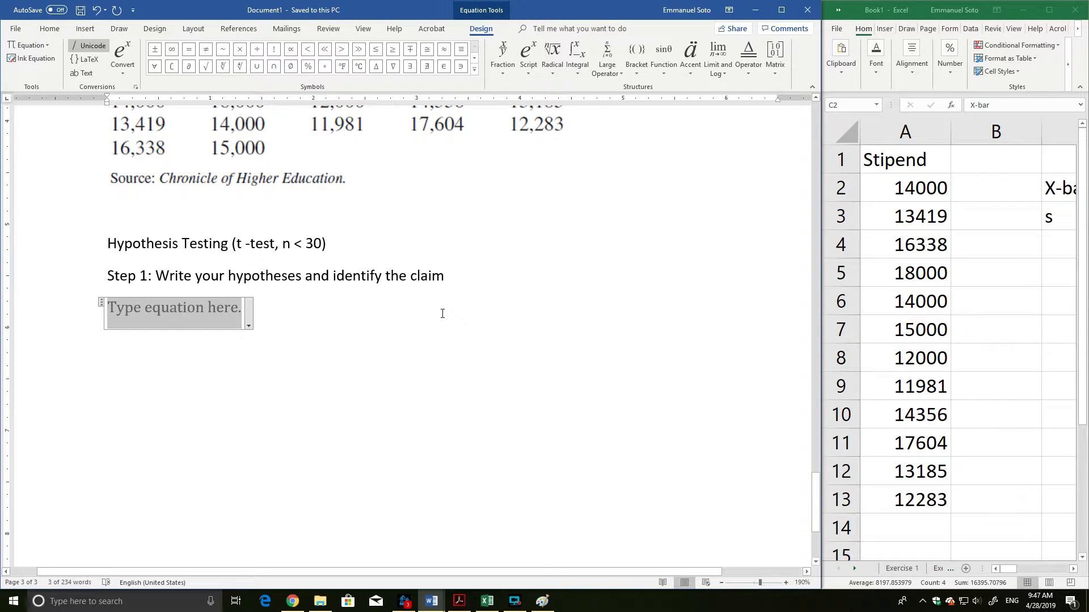
pyautogui.write('H_')
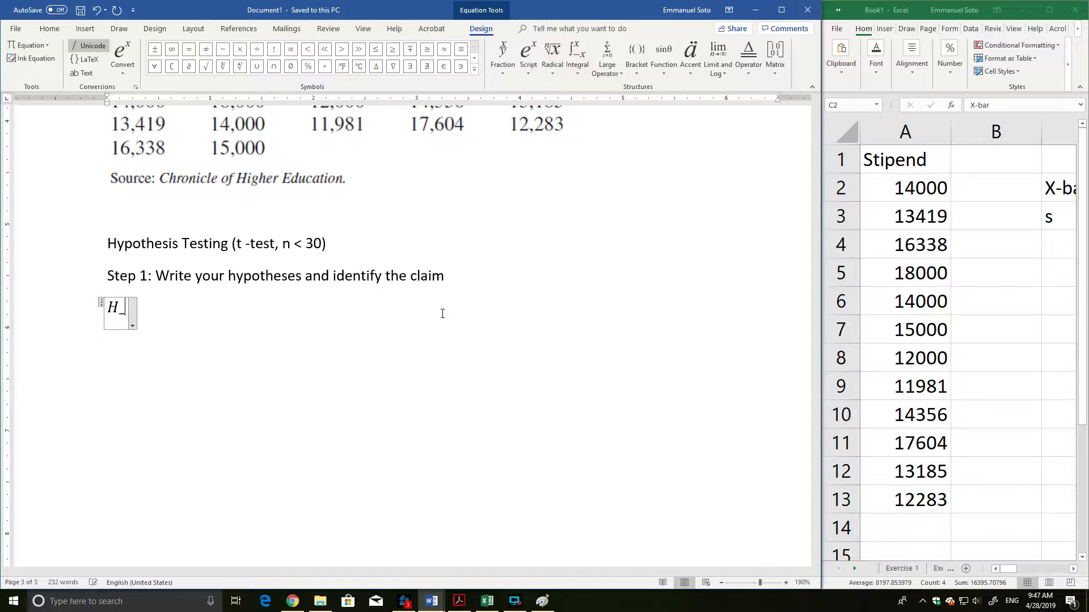
pyautogui.press('BackSpace')
pyautogui.write('_o')
pyautogui.press('space')
pyautogui.write(':')
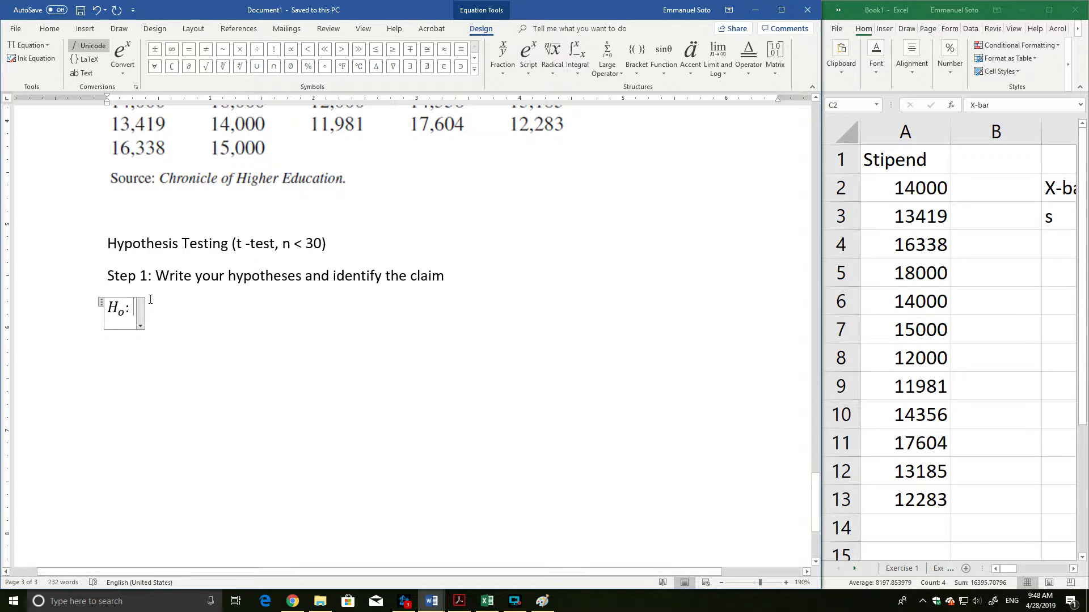
pyautogui.write('\\mu')
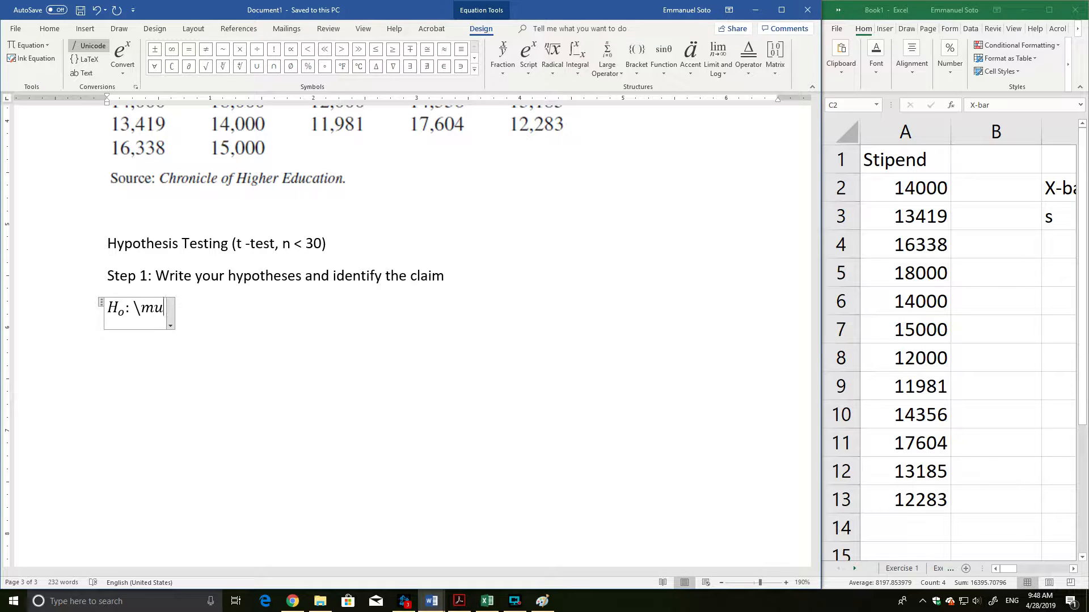
pyautogui.press('space')
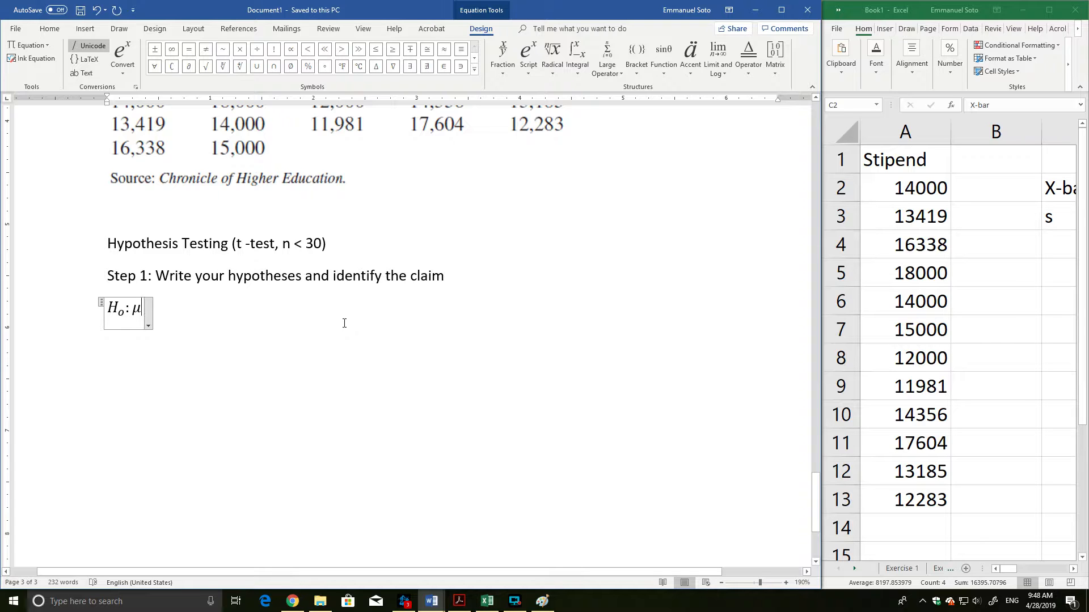
# Check the hypothesized mean in the stipends problem and complete the null hypothesis equation with = 15,000.
pyautogui.scroll(6, 267, 307)
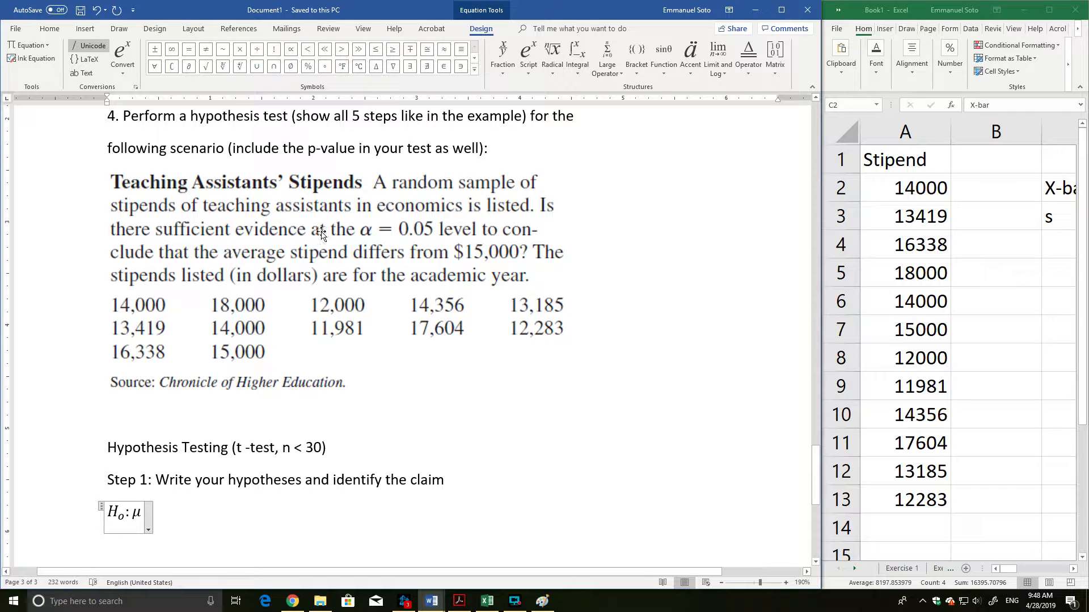
pyautogui.scroll(-1, 442, 227)
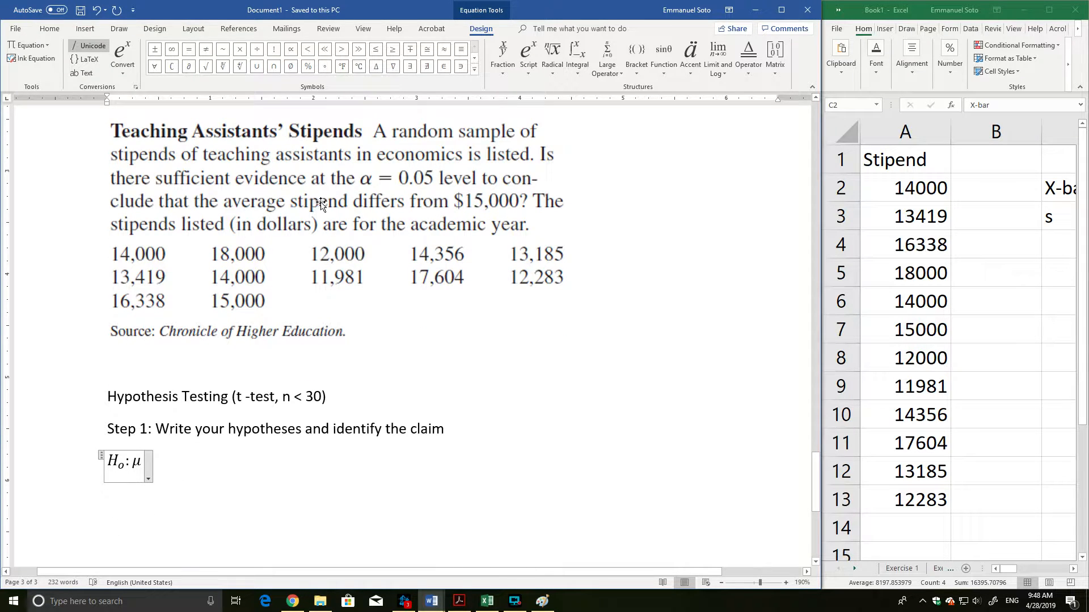
pyautogui.scroll(-1, 525, 211)
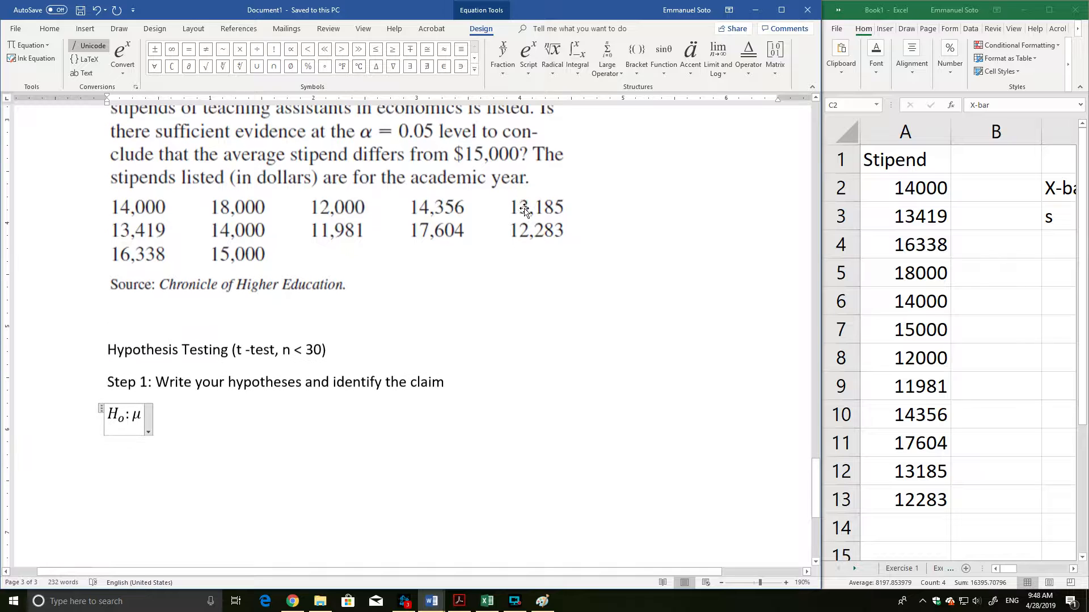
pyautogui.scroll(2, 488, 250)
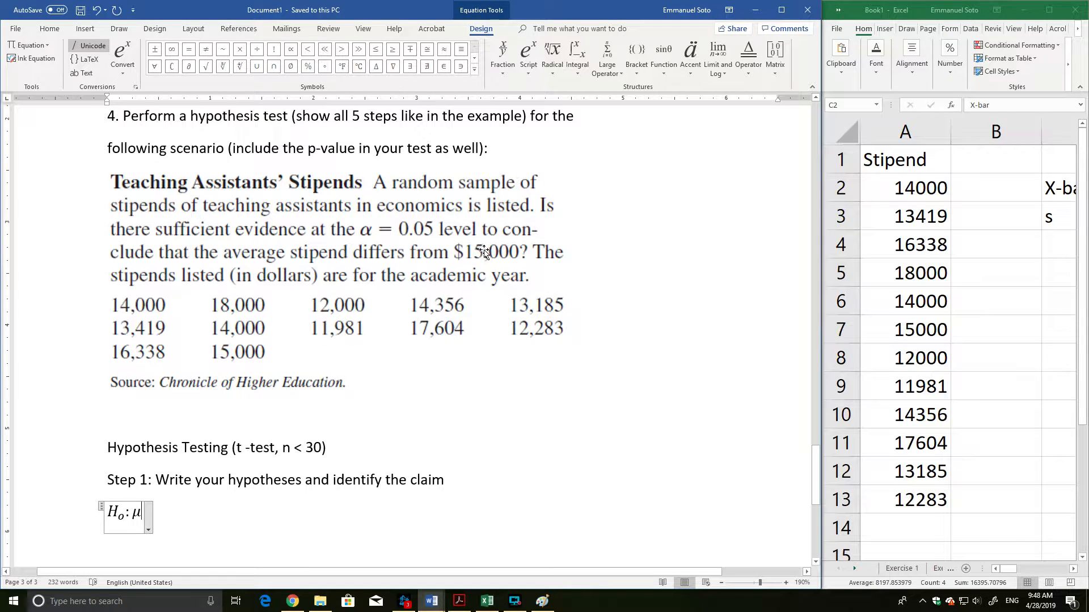
pyautogui.scroll(-1, 485, 252)
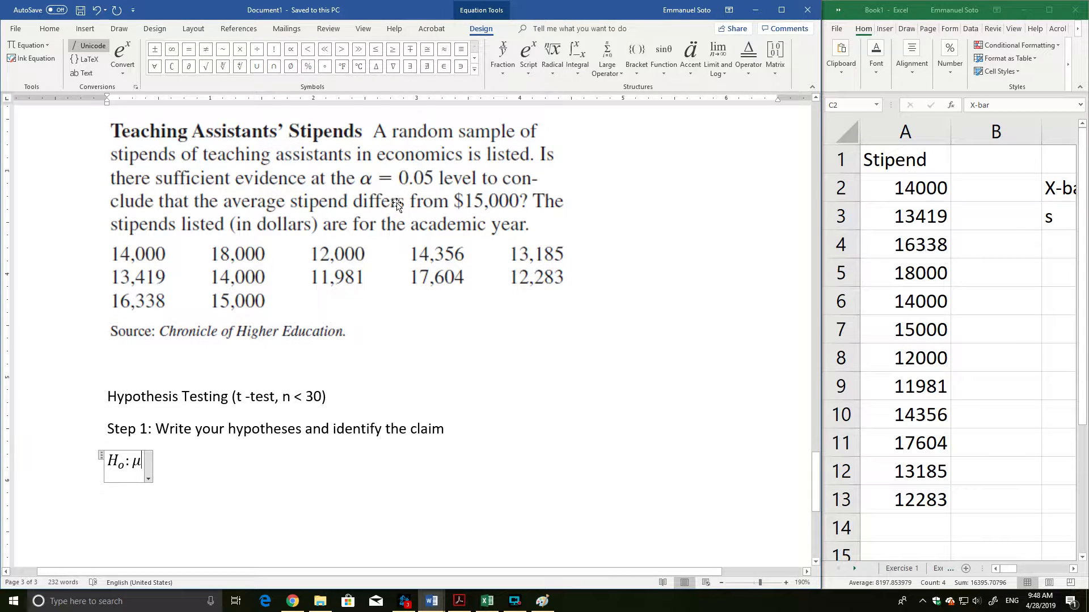
pyautogui.scroll(-2, 329, 206)
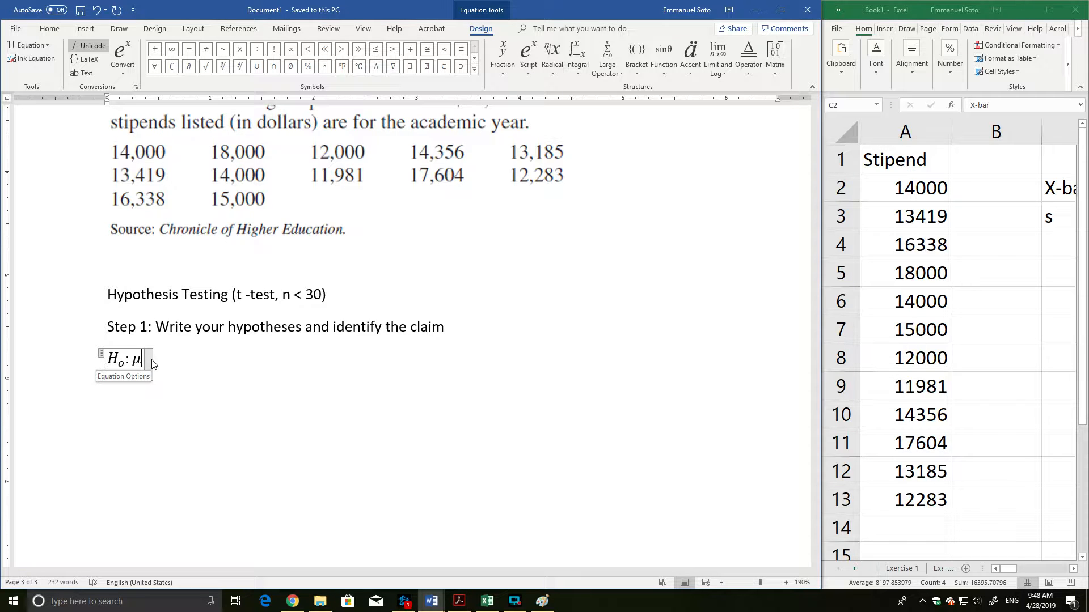
pyautogui.write('=')
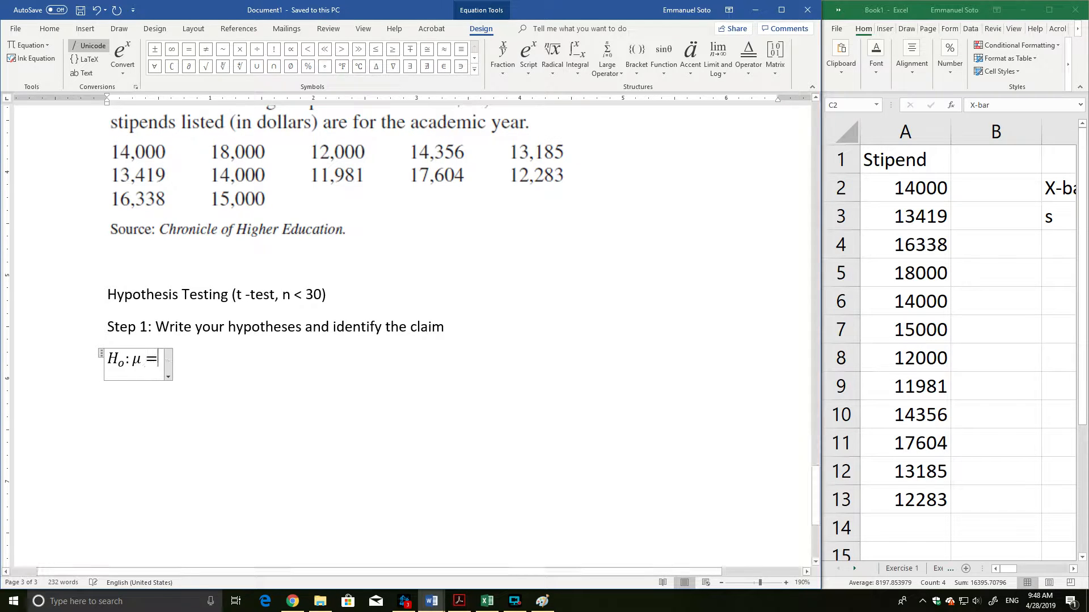
pyautogui.write(' 15,000')
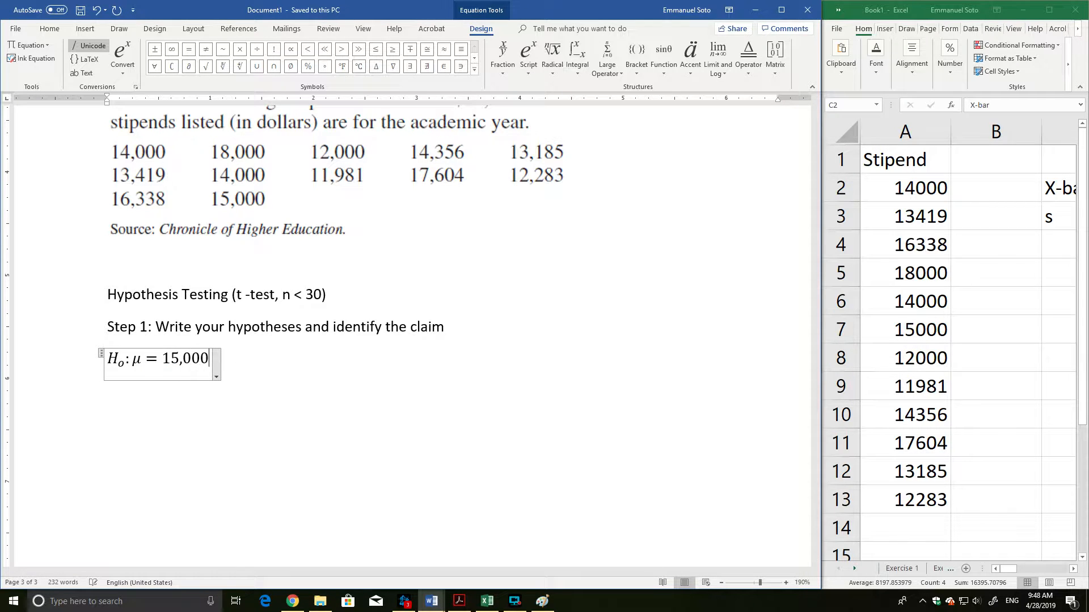
pyautogui.press('Return')
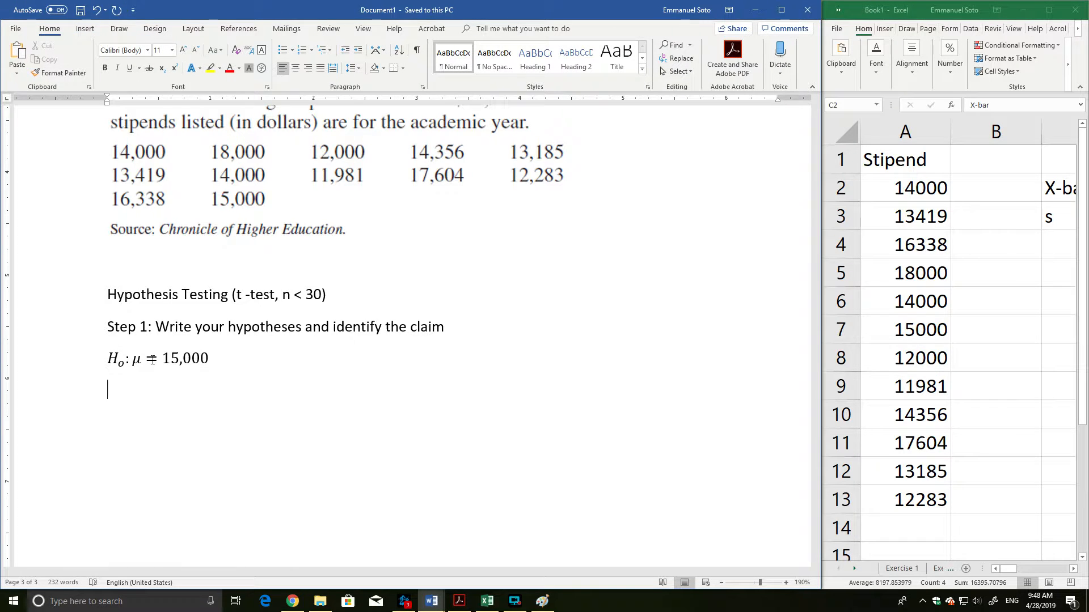
# Add the alternative hypothesis as a second equation reading H_a: μ ≠ 15,000, with a as subscript.
pyautogui.hotkey('alt', '=')
pyautogui.write('H_a')
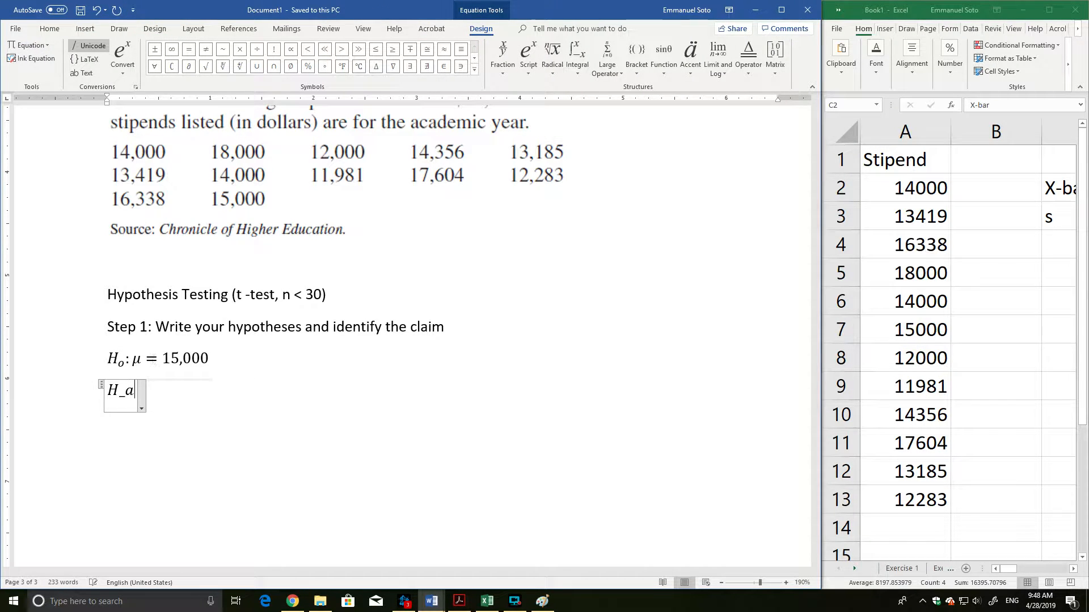
pyautogui.write(':\\')
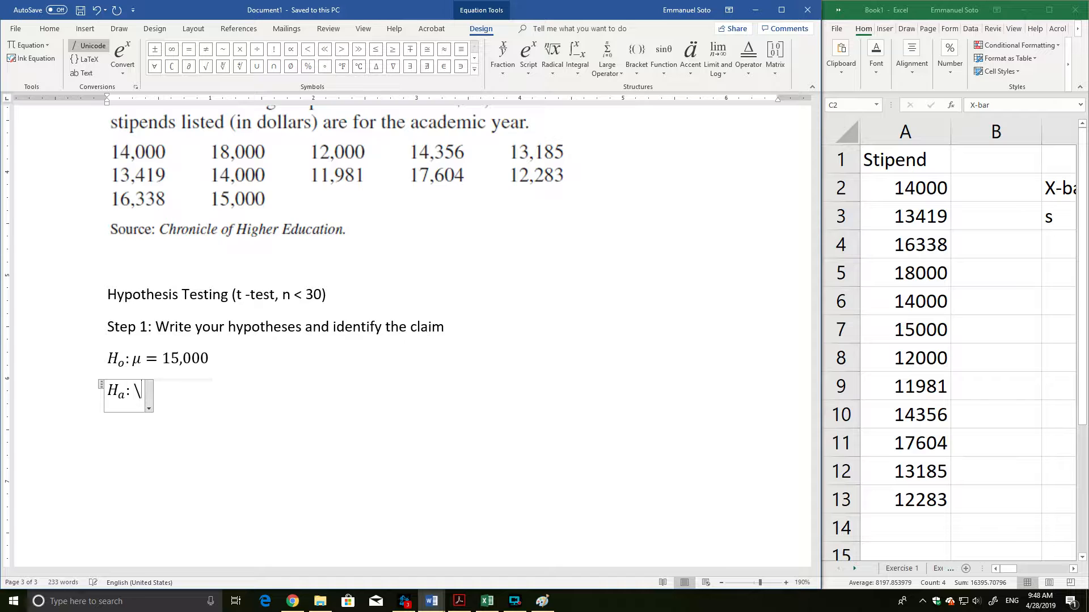
pyautogui.write('mu')
pyautogui.click(205, 50)
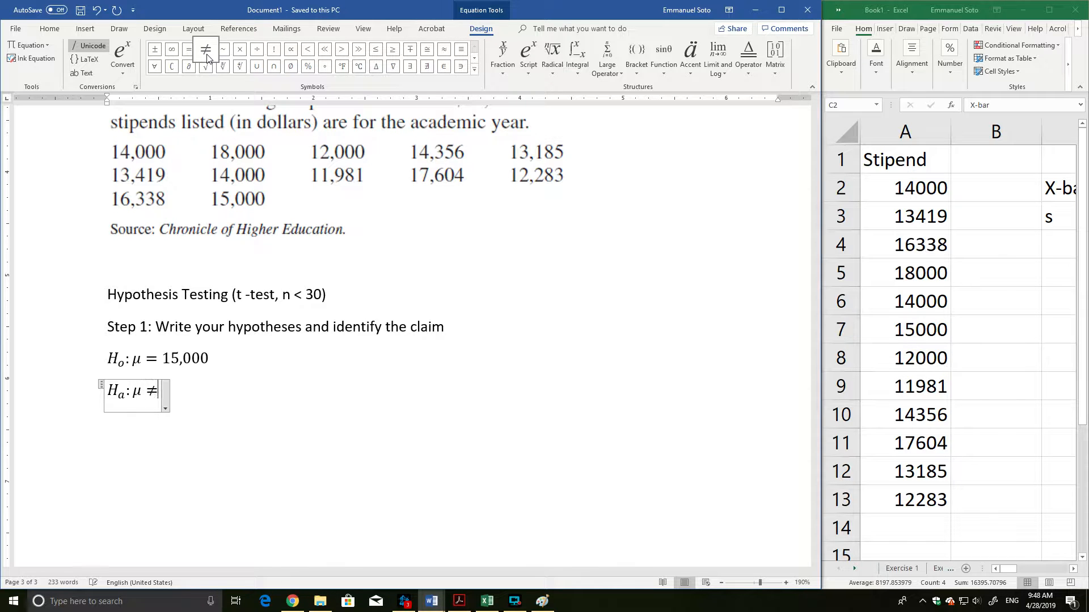
pyautogui.write('15,000')
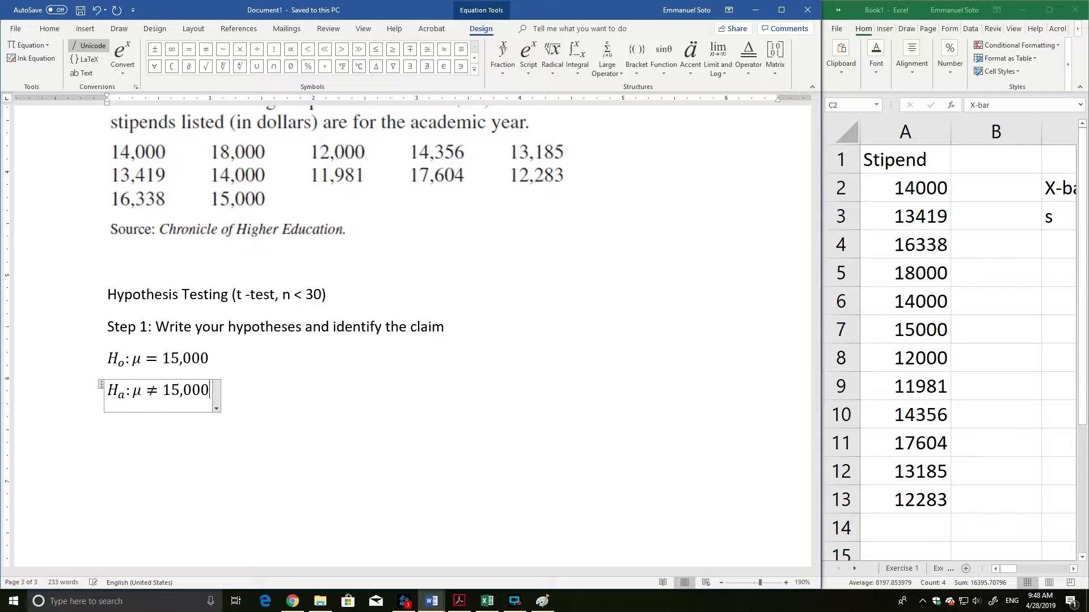
pyautogui.press('Return')
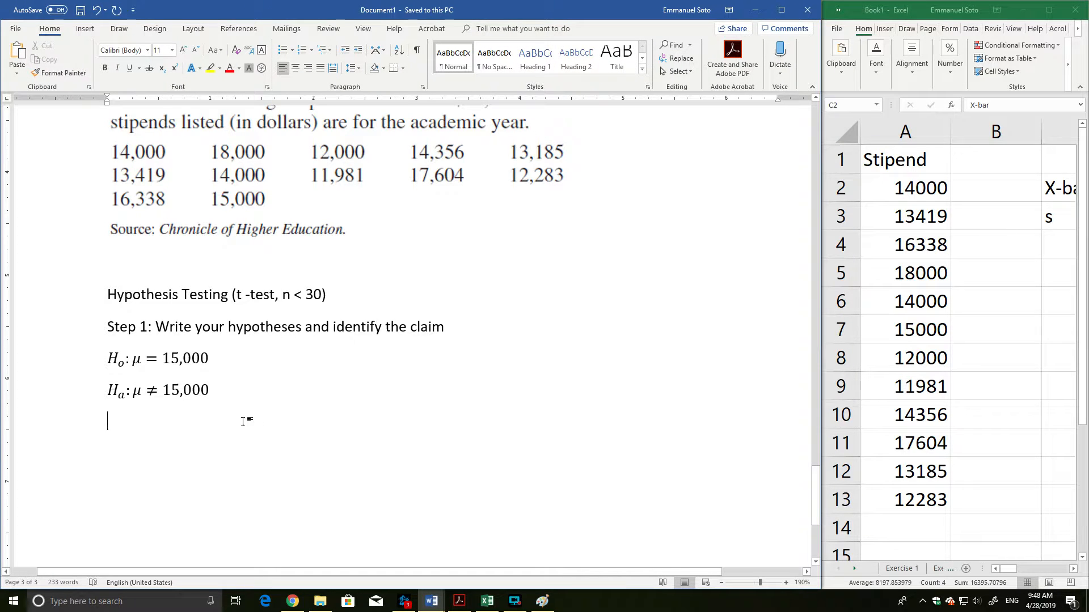
# Mark the null hypothesis as the claim by adding "(claim)" after 15,000 in its equation.
pyautogui.click(210, 359)
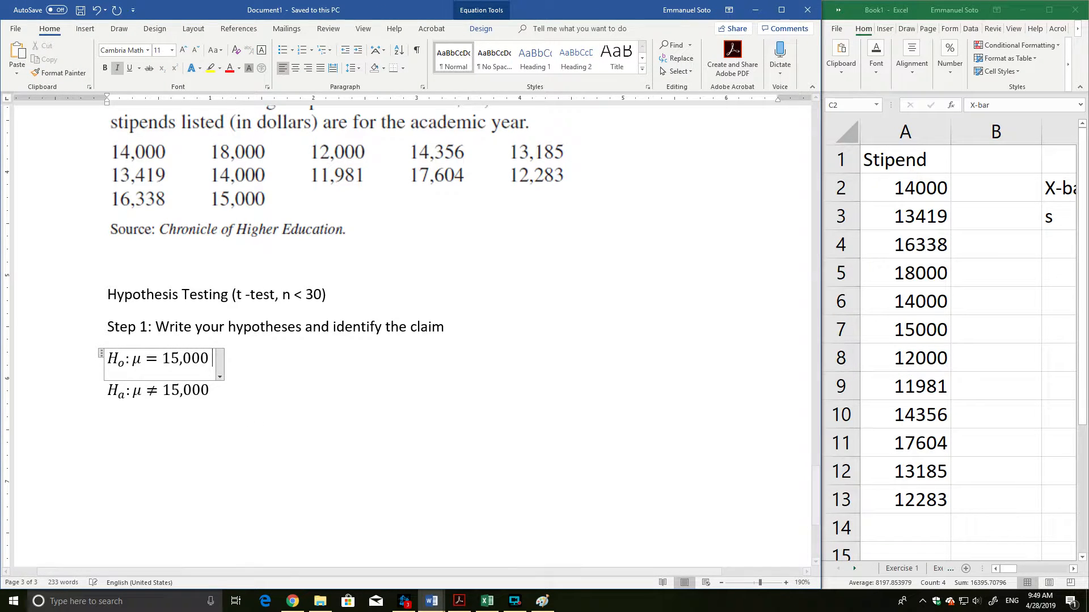
pyautogui.write('(cal')
pyautogui.press('BackSpace')
pyautogui.press('BackSpace')
pyautogui.write('laim)')
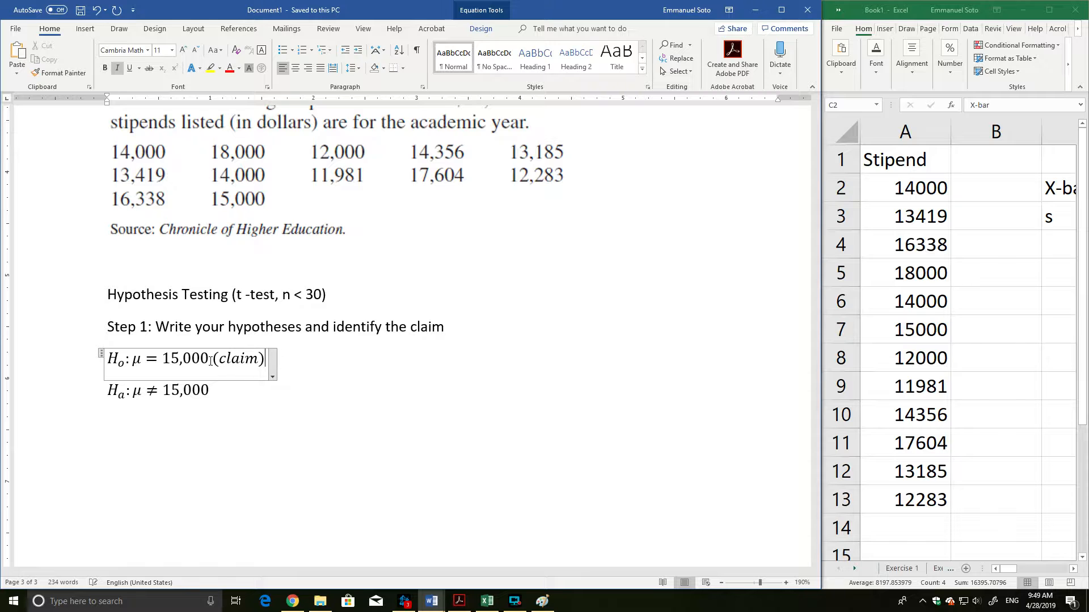
pyautogui.click(219, 430)
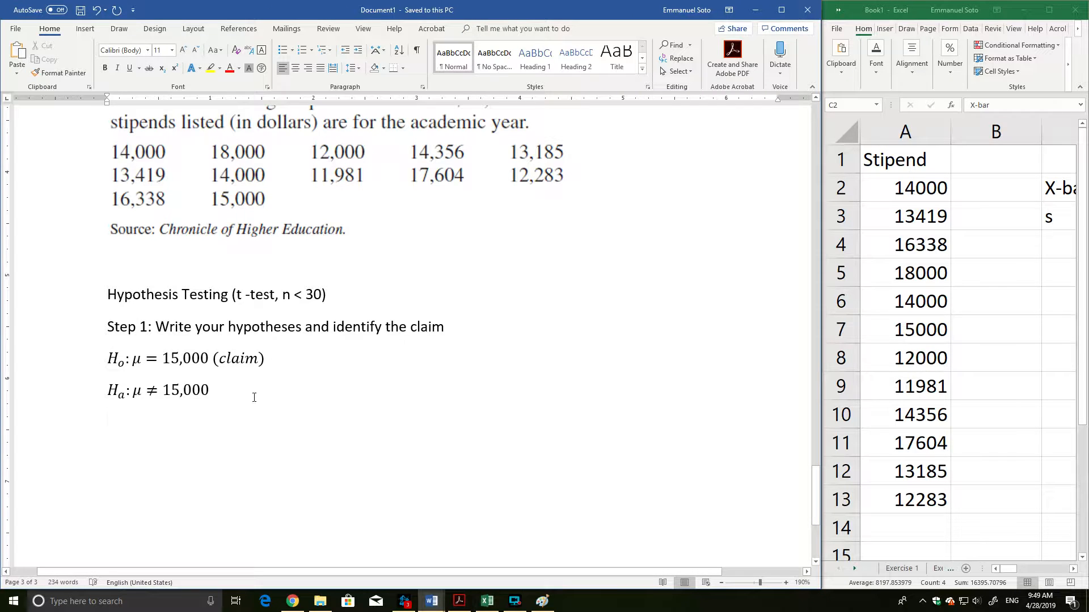
# Add the line "Step 2: Find the critical value" below the alternative hypothesis.
pyautogui.scroll(4, 254, 397)
pyautogui.scroll(-2, 432, 355)
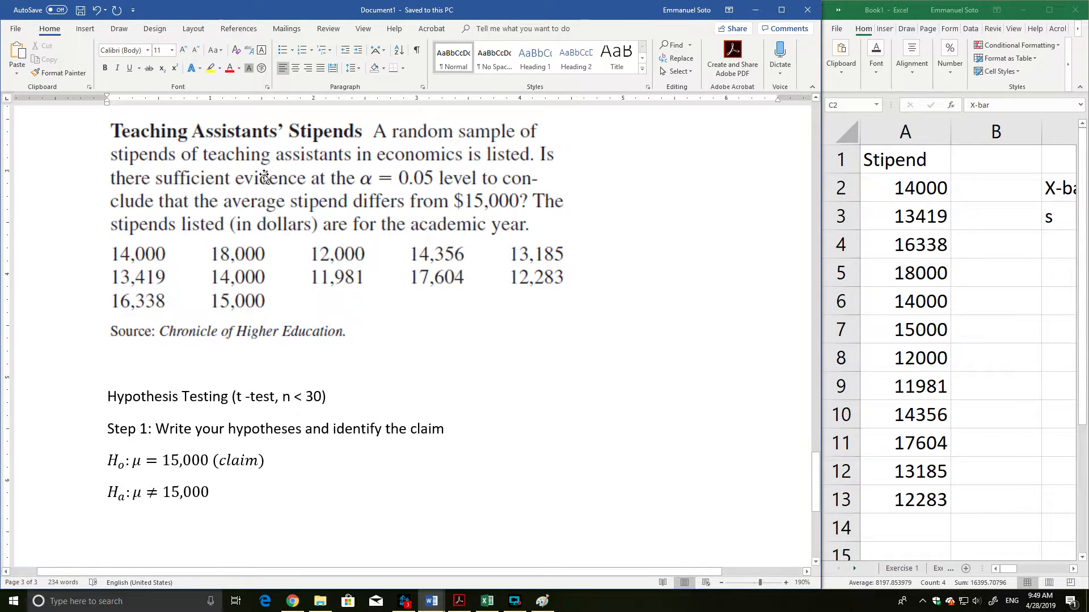
pyautogui.scroll(-3, 412, 272)
pyautogui.scroll(1, 412, 274)
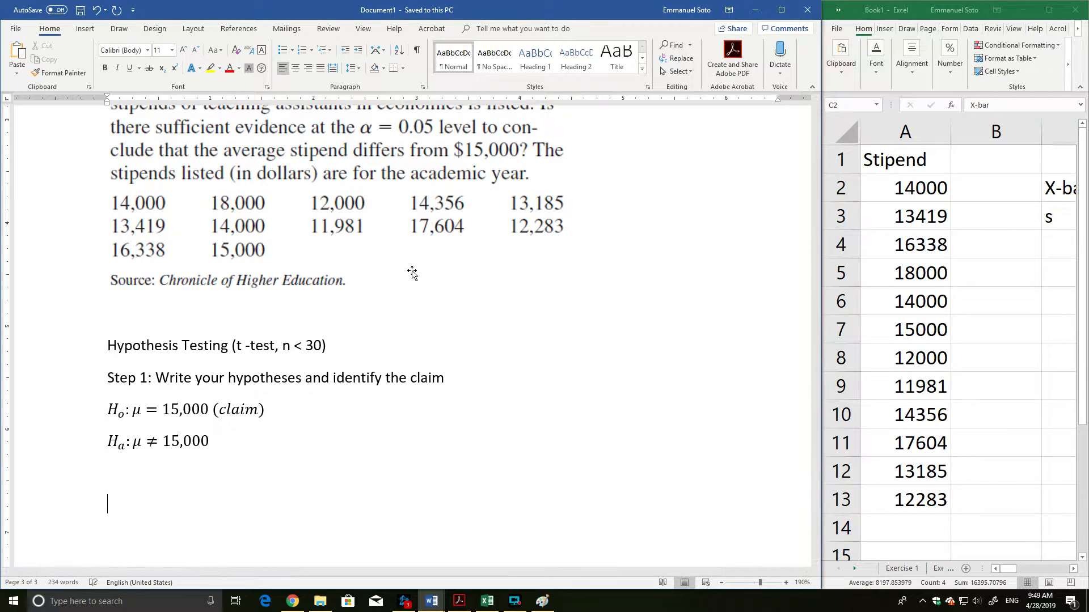
pyautogui.write('St')
pyautogui.press('BackSpace')
pyautogui.press('BackSpace')
pyautogui.press('BackSpace')
pyautogui.write('epo')
pyautogui.press('BackSpace')
pyautogui.write('2: Find the criti')
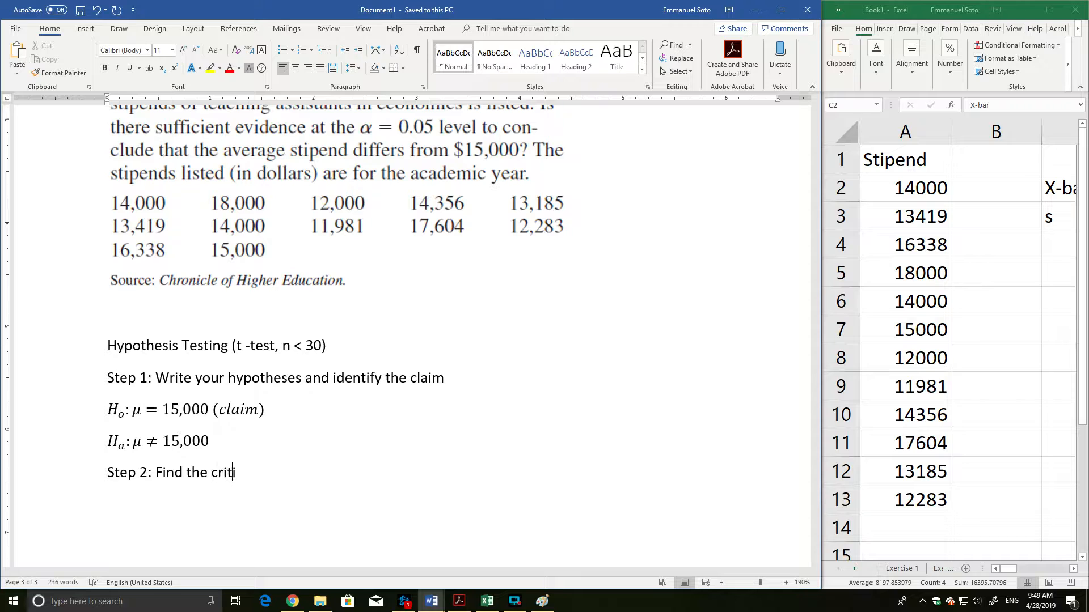
pyautogui.write('cal value')
# Reread the stipends problem statement and the Step 1 hypotheses for the information needed to find the critical value.
pyautogui.scroll(-3, 187, 396)
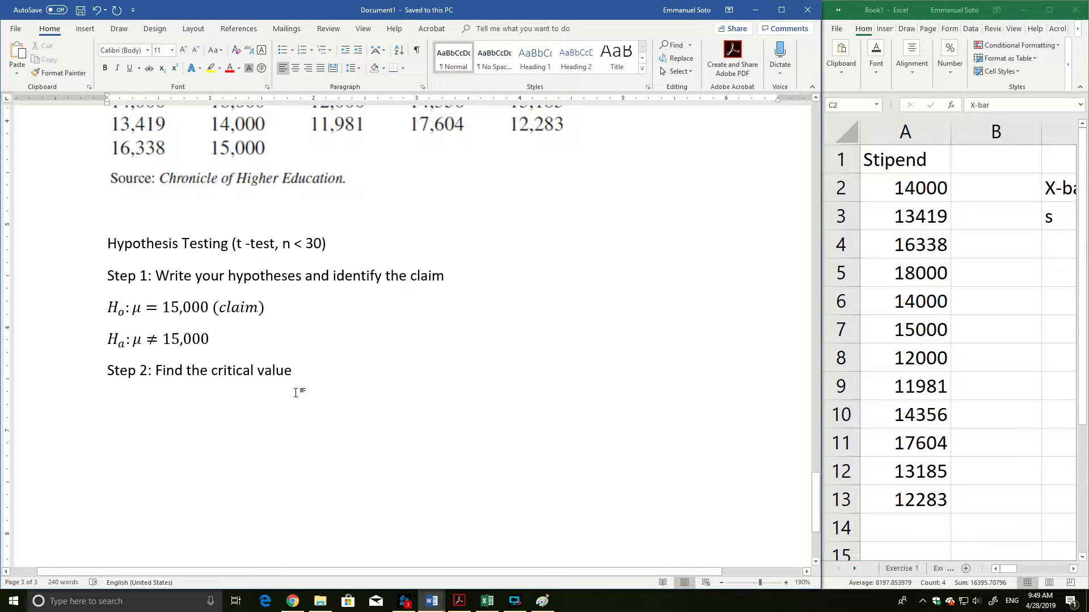
pyautogui.scroll(3, 331, 355)
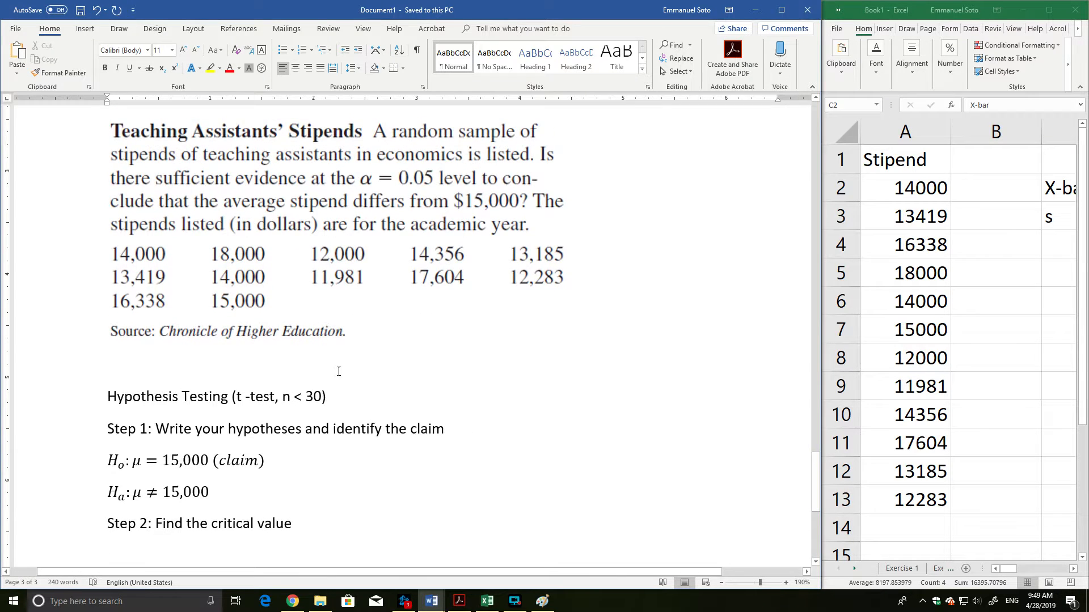
pyautogui.scroll(-3, 334, 354)
pyautogui.scroll(3, 337, 354)
pyautogui.scroll(2, 340, 352)
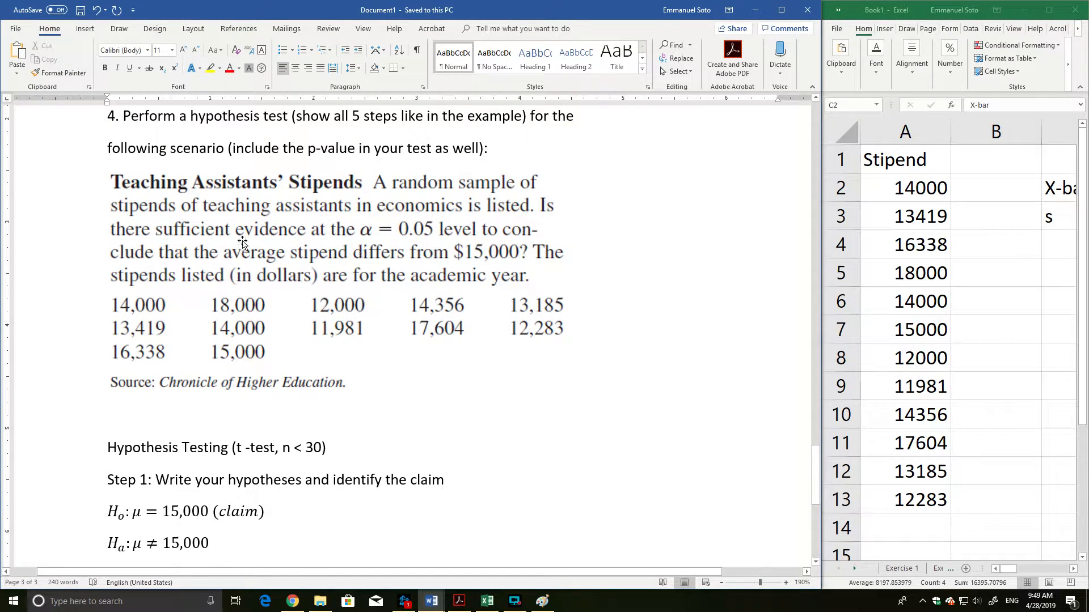
pyautogui.scroll(-2, 501, 252)
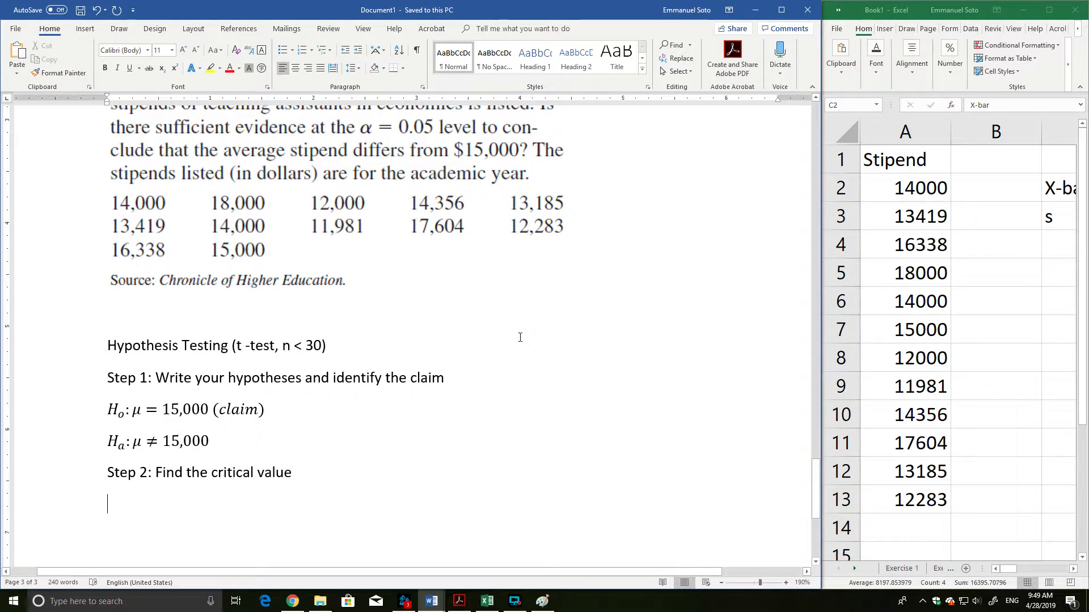
pyautogui.scroll(2, 528, 339)
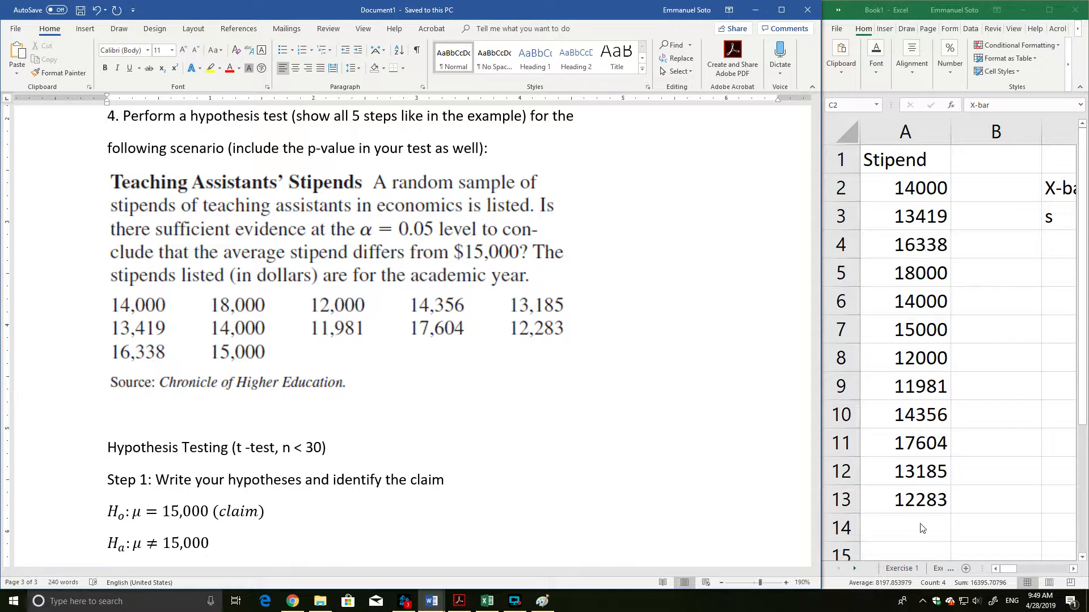
# Widen the Excel window beside the document and record the sample size with the label n in C4 and 12 in D4.
pyautogui.moveTo(819, 264); pyautogui.dragTo(168, 255)
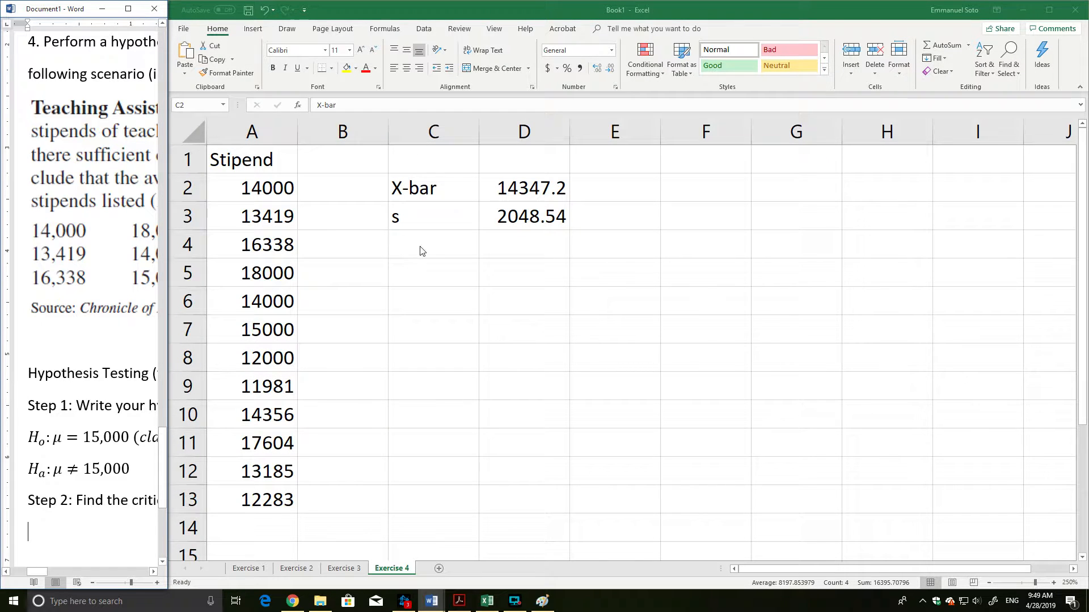
pyautogui.click(488, 252)
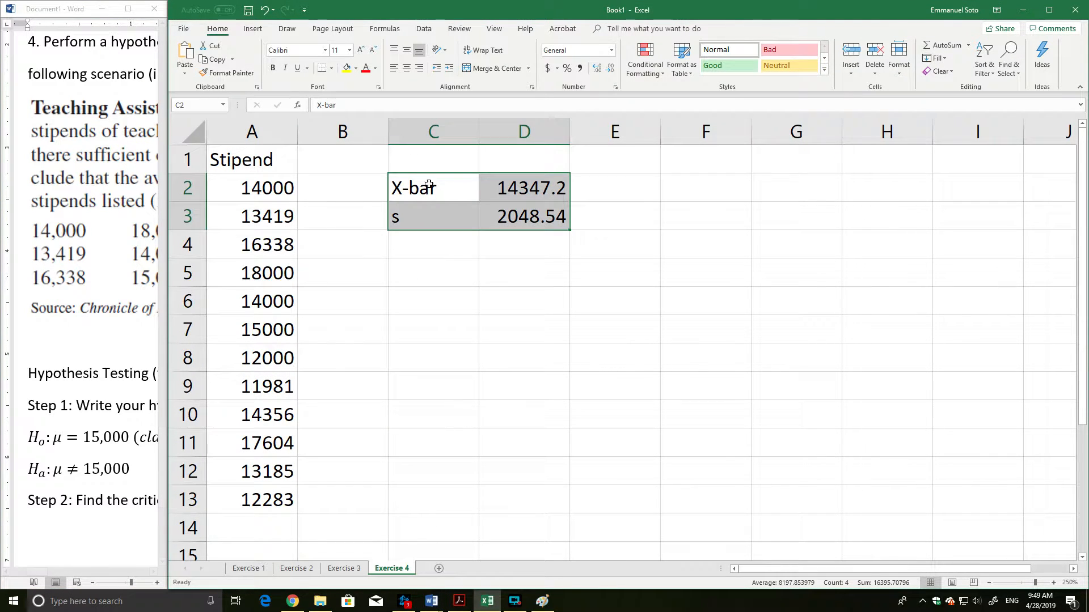
pyautogui.click(425, 257)
pyautogui.write('n = 10')
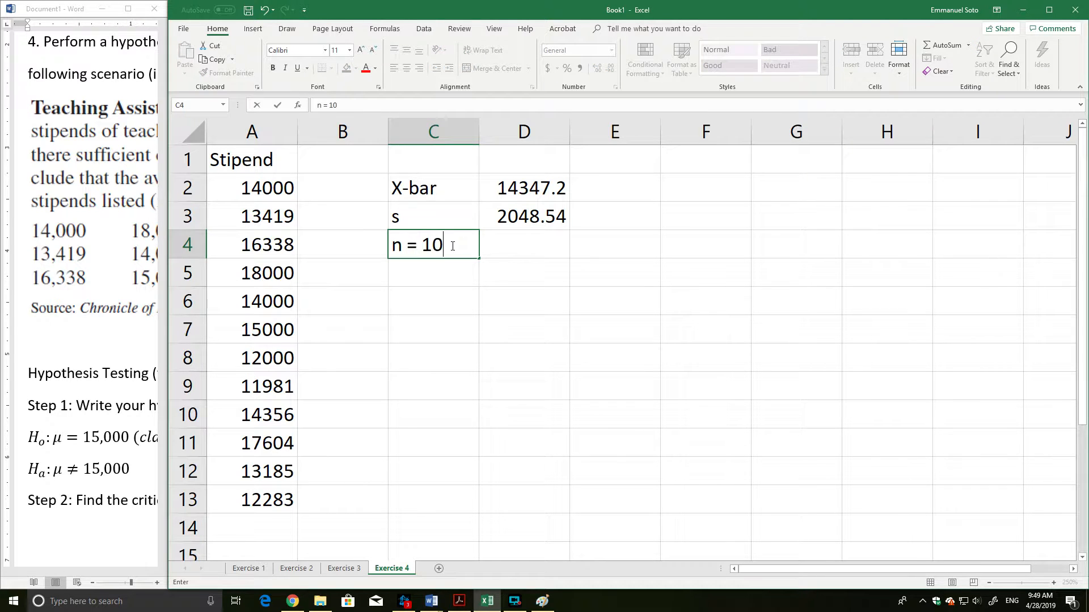
pyautogui.press('BackSpace')
pyautogui.write('2')
pyautogui.press('Return')
pyautogui.click(448, 253)
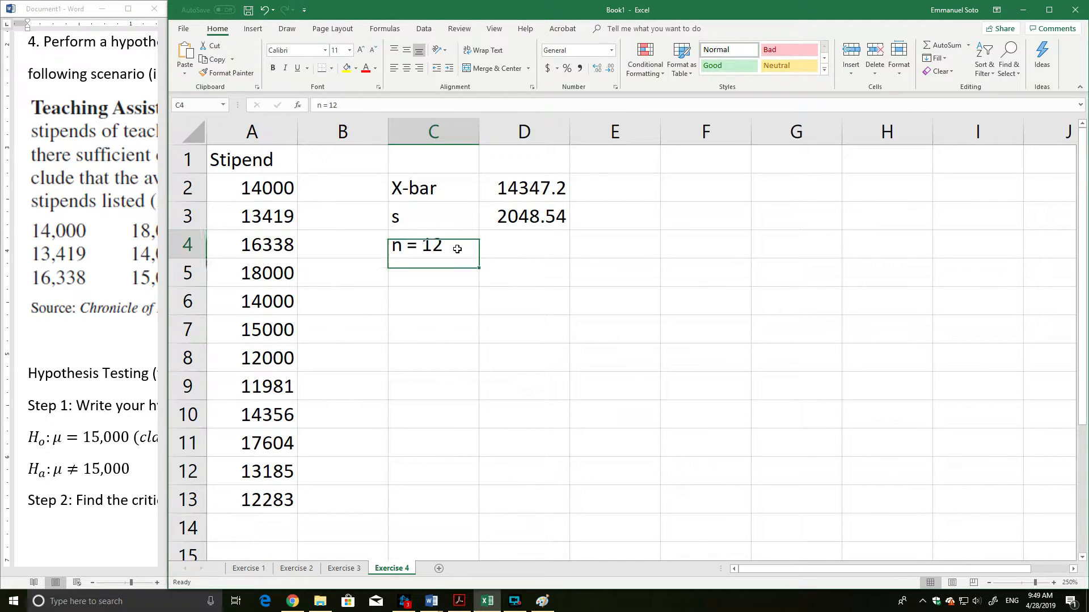
pyautogui.write('n')
pyautogui.click(553, 253)
pyautogui.write('12')
# Label C5 as tc and begin a T.INV formula in D5 for the critical value.
pyautogui.click(437, 272)
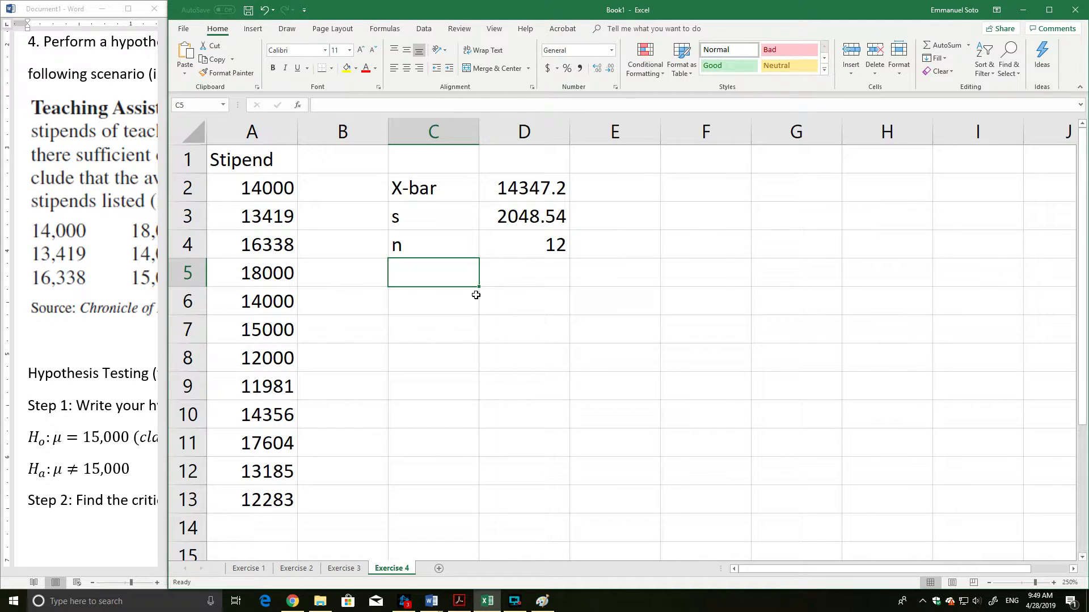
pyautogui.click(437, 306)
pyautogui.press('Up')
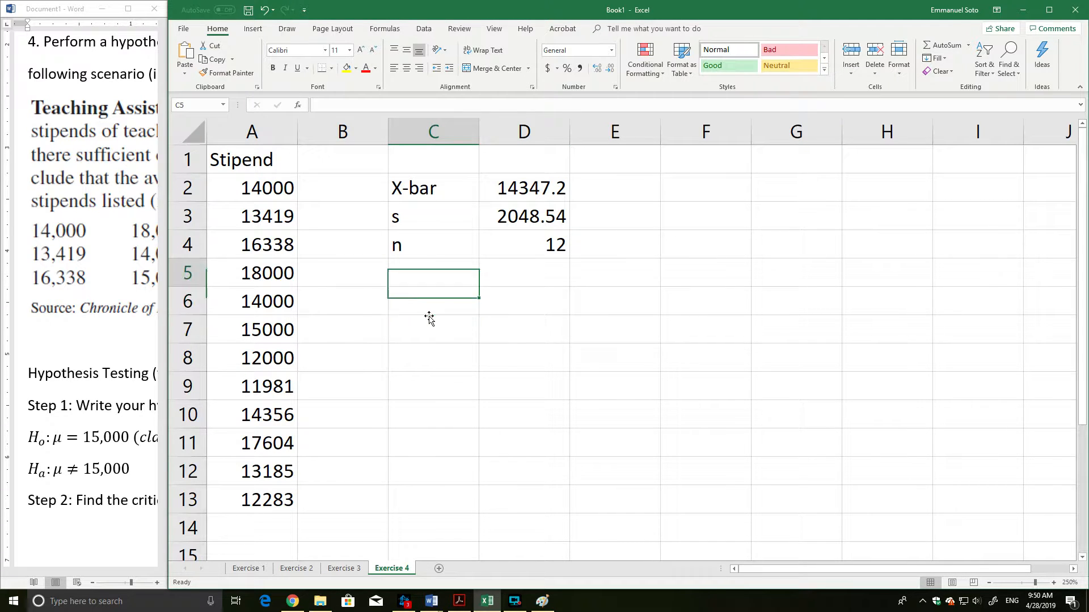
pyautogui.write('tc')
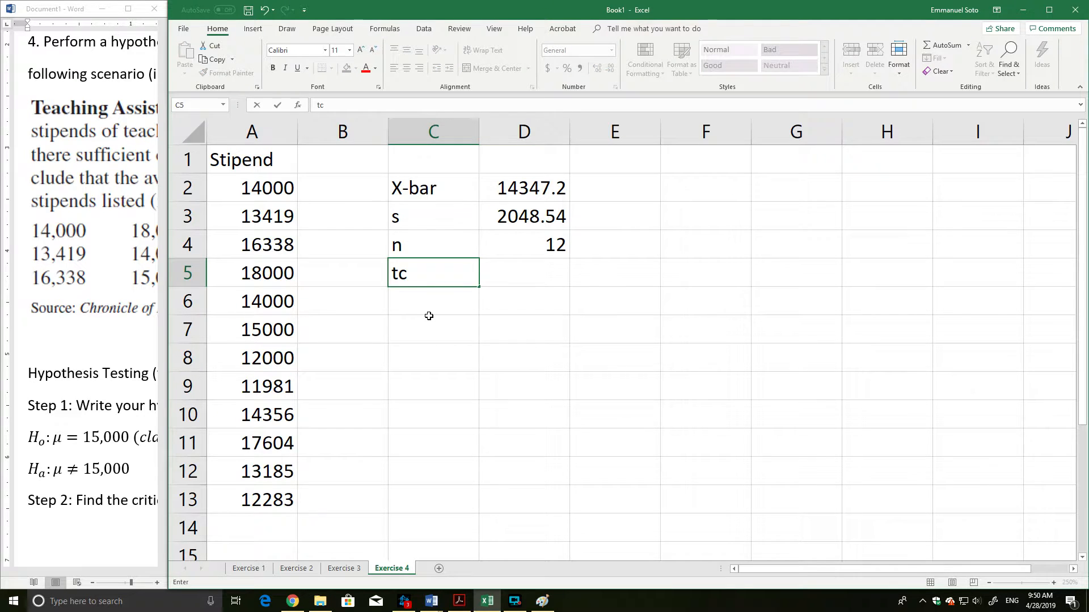
pyautogui.press('Tab')
pyautogui.write('=')
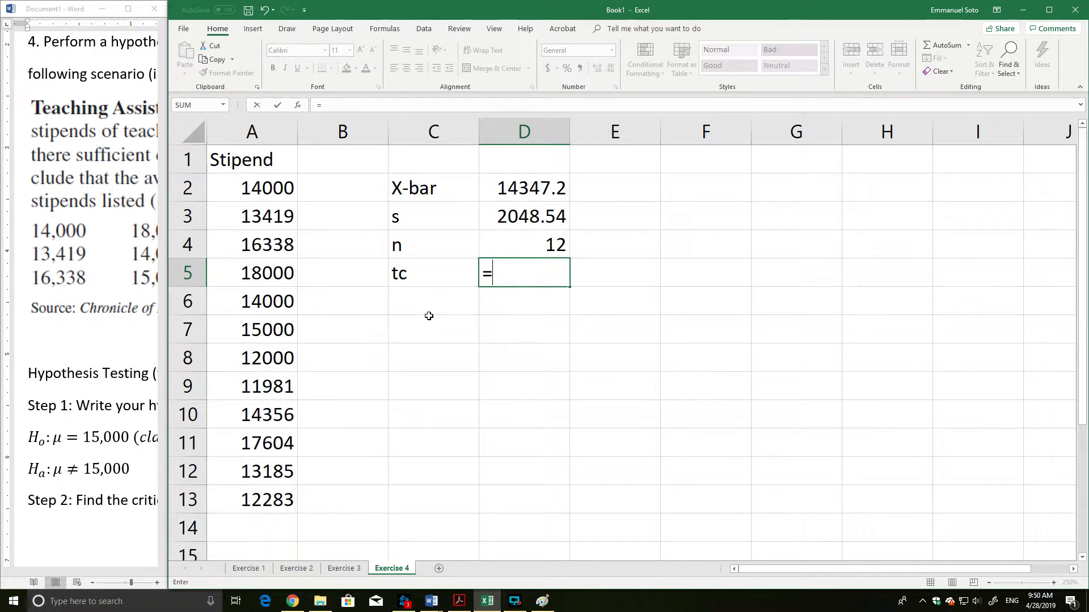
pyautogui.write('t')
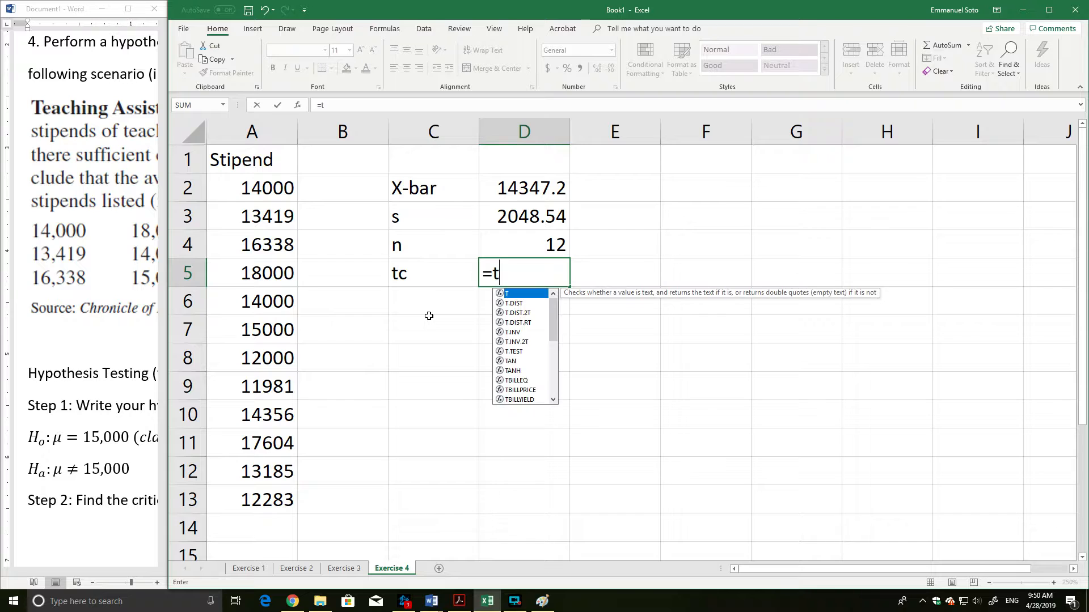
pyautogui.write('.inv')
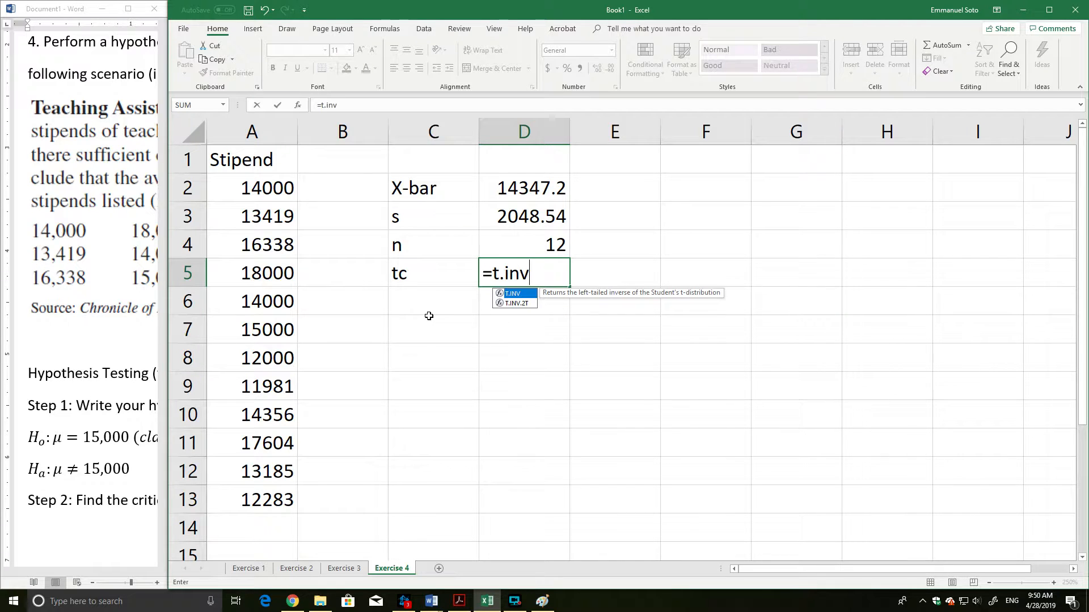
pyautogui.write('(')
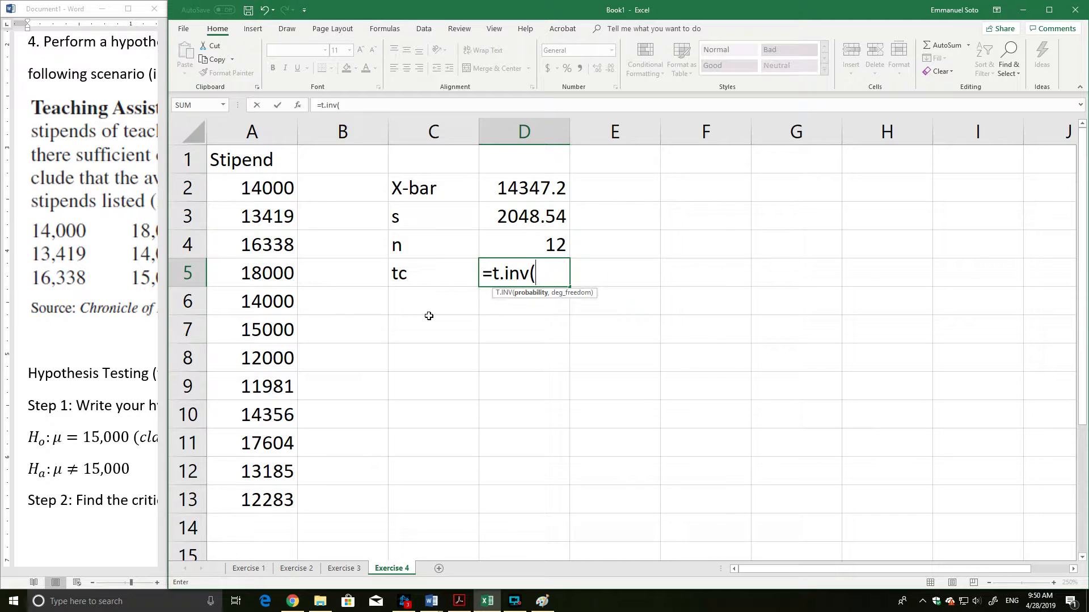
pyautogui.press('BackSpace')
pyautogui.write('(')
# Widen the Word window and add "(two-tailed test)" after 15,000 in the alternative hypothesis equation.
pyautogui.moveTo(165, 299); pyautogui.dragTo(528, 309)
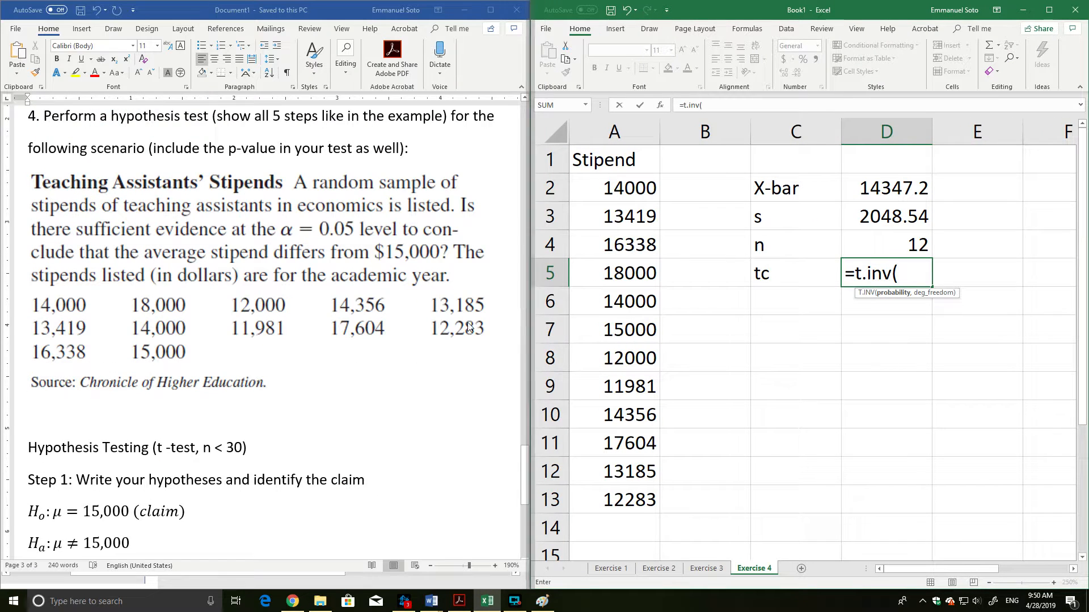
pyautogui.scroll(-3, 152, 374)
pyautogui.click(138, 338)
pyautogui.click(138, 340)
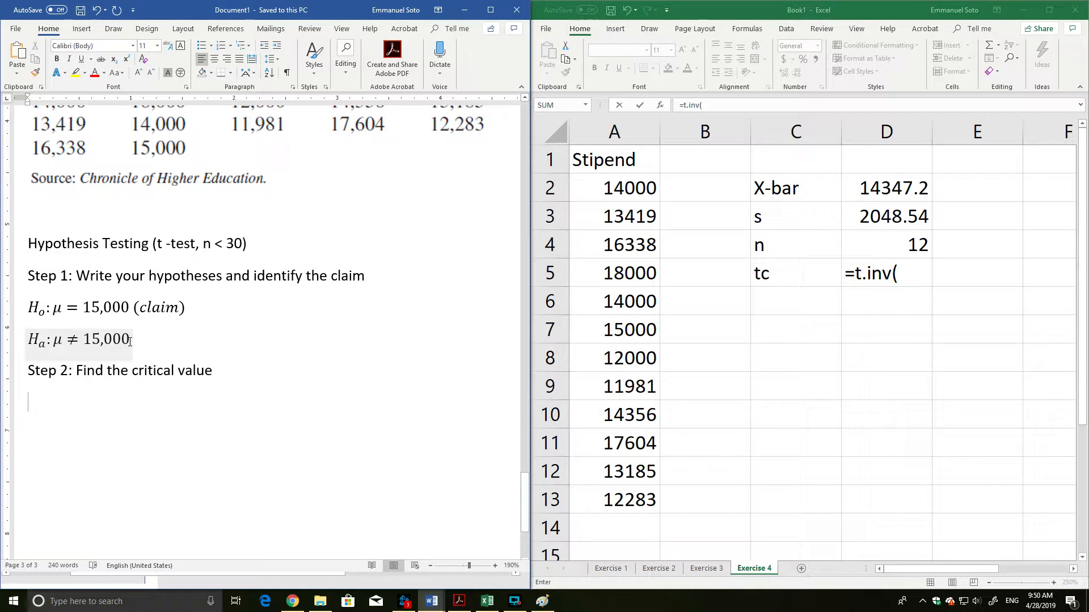
pyautogui.write('(tt')
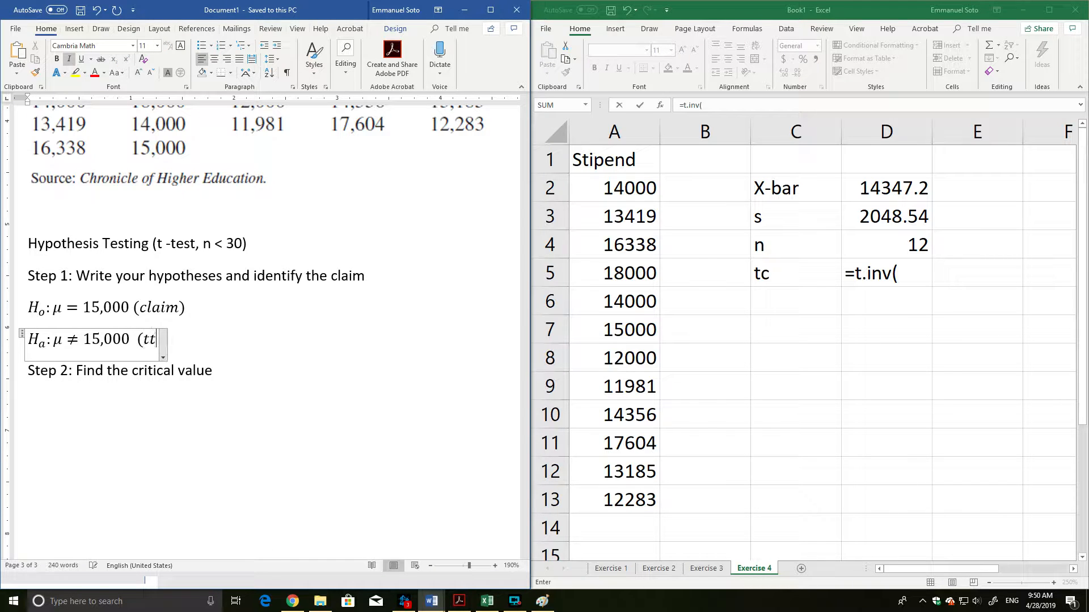
pyautogui.press('BackSpace')
pyautogui.write('wo')
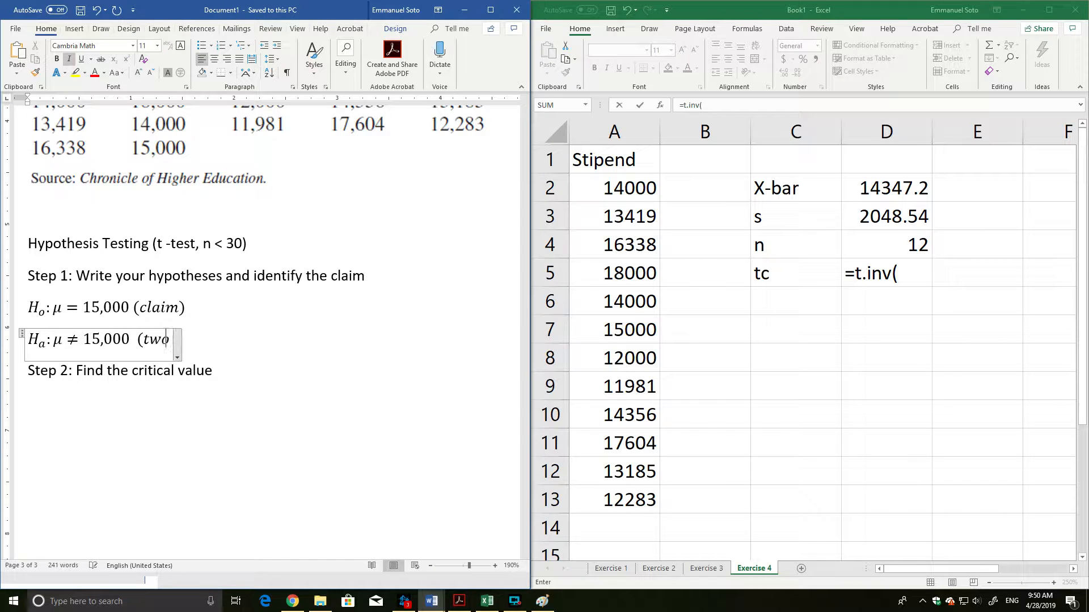
pyautogui.write('-tailed test)')
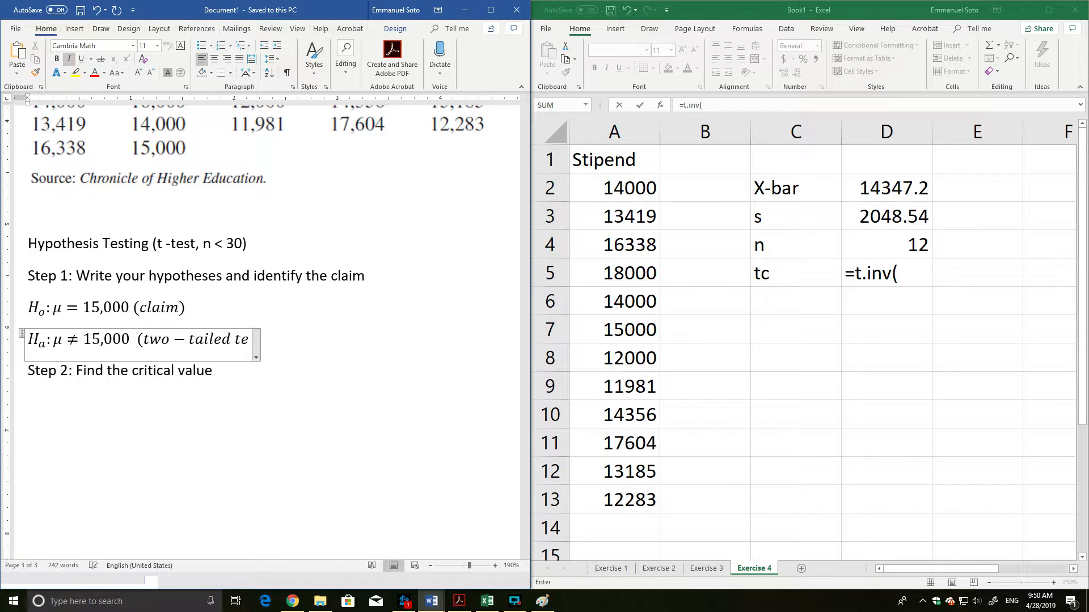
pyautogui.click(266, 359)
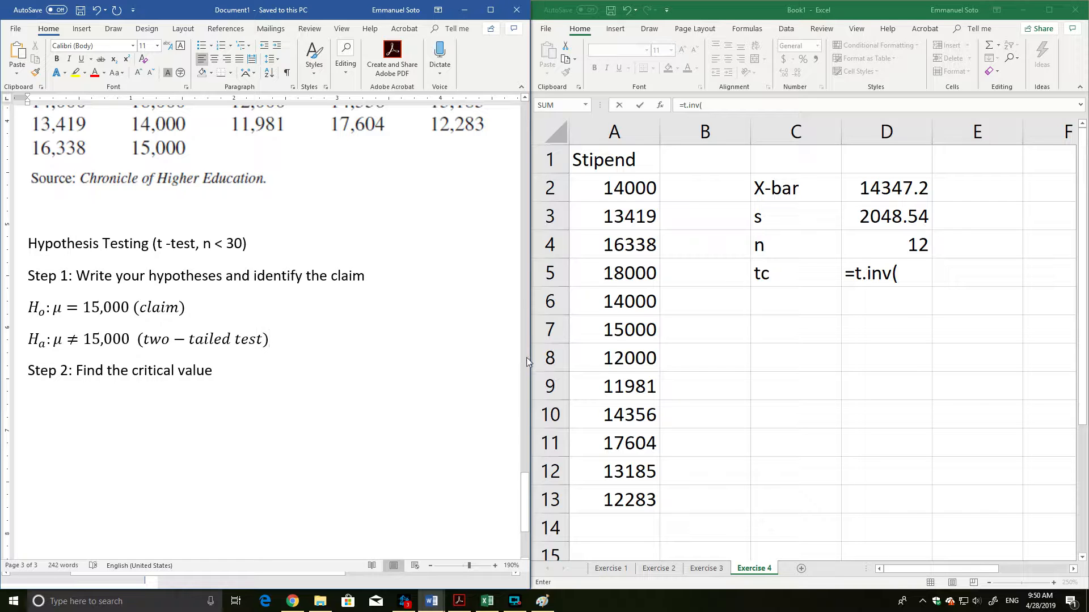
# Give Excel more room again, check the T.INV function variants, and discard the unfinished formula in D5.
pyautogui.moveTo(527, 361); pyautogui.dragTo(221, 358)
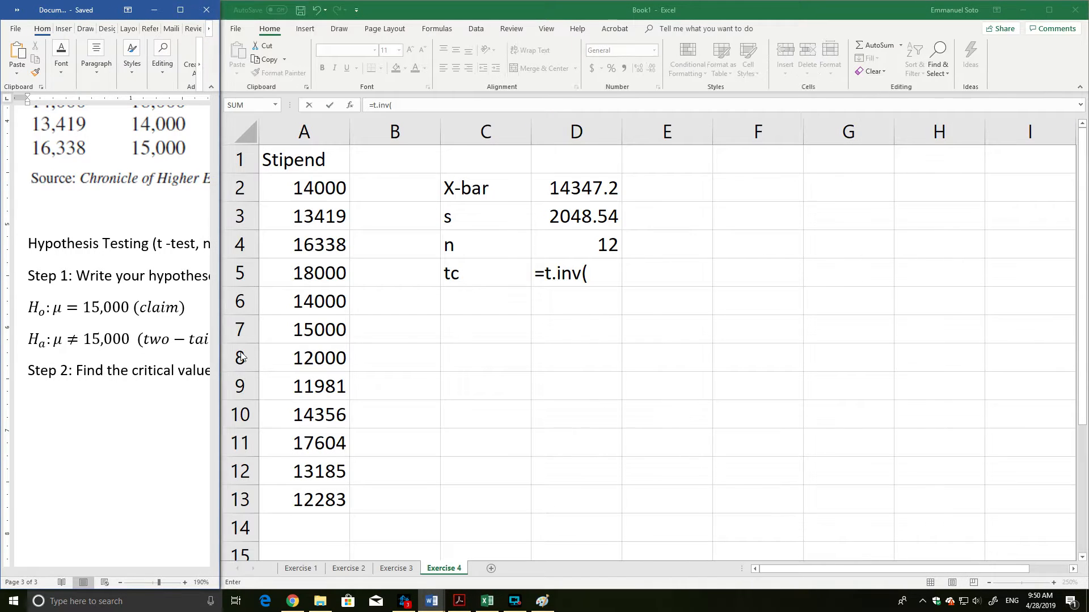
pyautogui.click(591, 278)
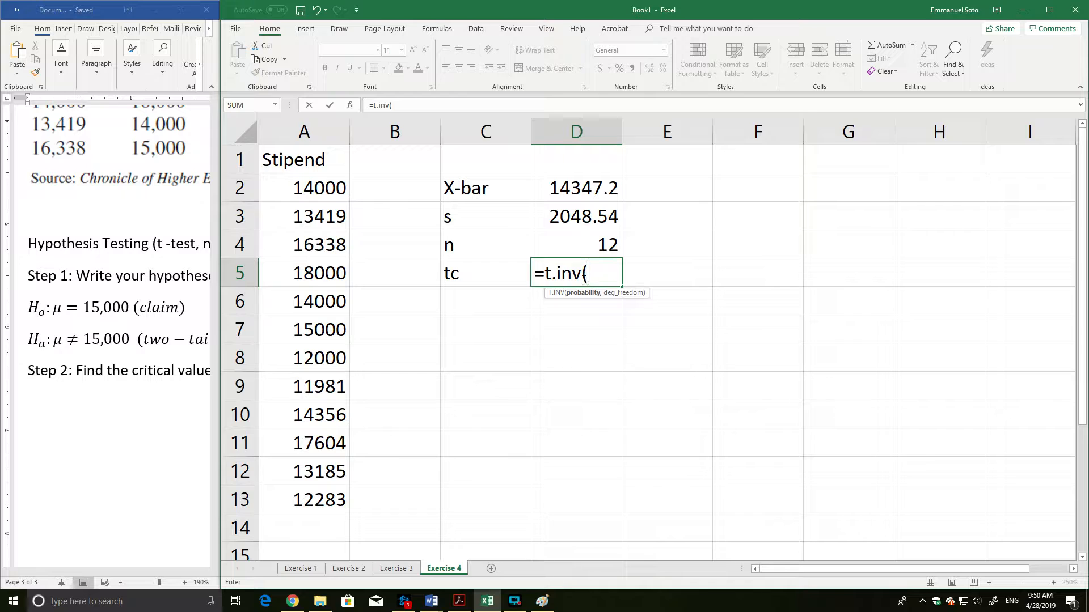
pyautogui.click(584, 277)
pyautogui.write('.')
pyautogui.press('BackSpace')
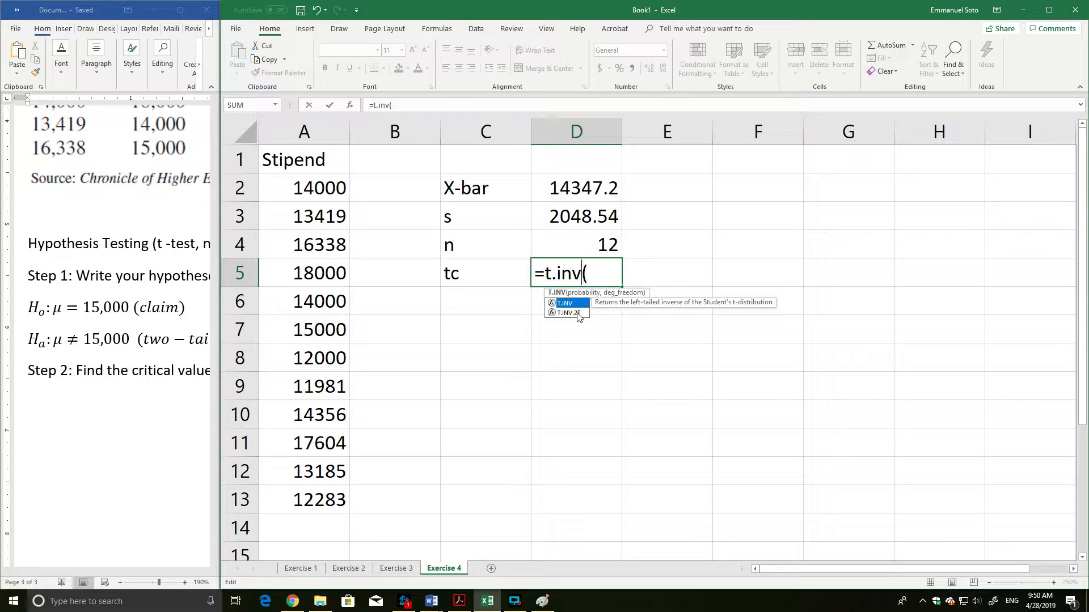
pyautogui.click(588, 275)
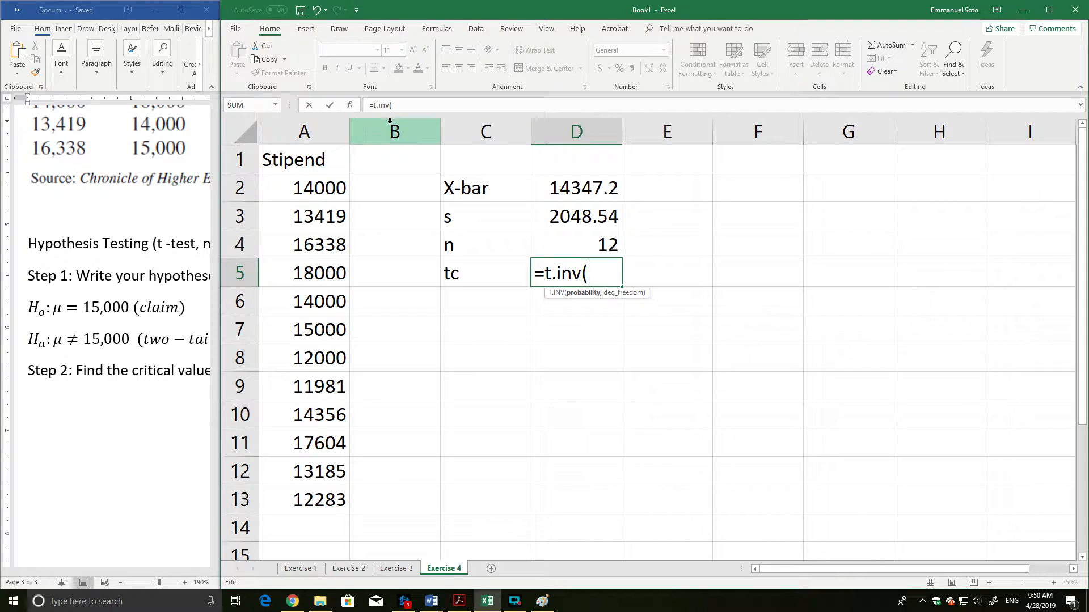
pyautogui.press('BackSpace')
pyautogui.press('Escape')
pyautogui.press('Escape')
# Replace the tc label in C5 with LOS and enter the significance level 0.05 as a plain value in D5.
pyautogui.click(480, 276)
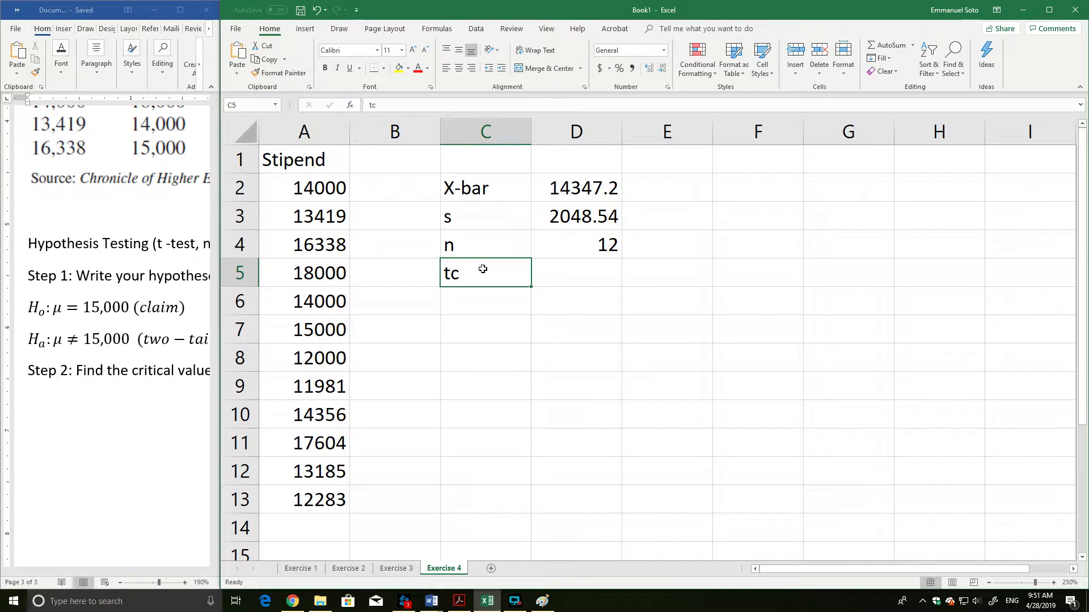
pyautogui.write('LOS')
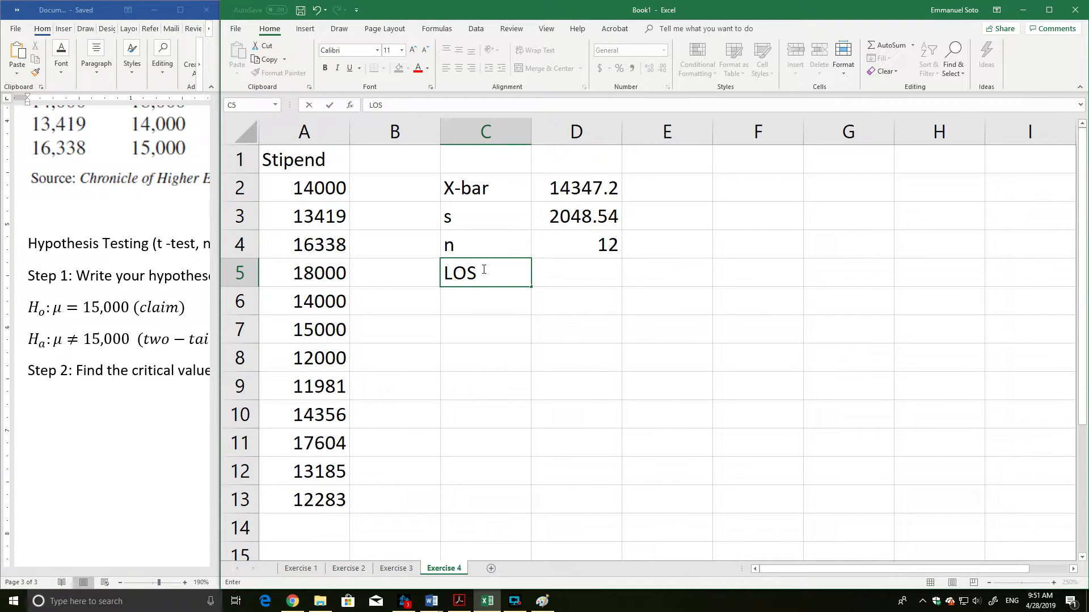
pyautogui.press('Tab')
pyautogui.write('=0.05')
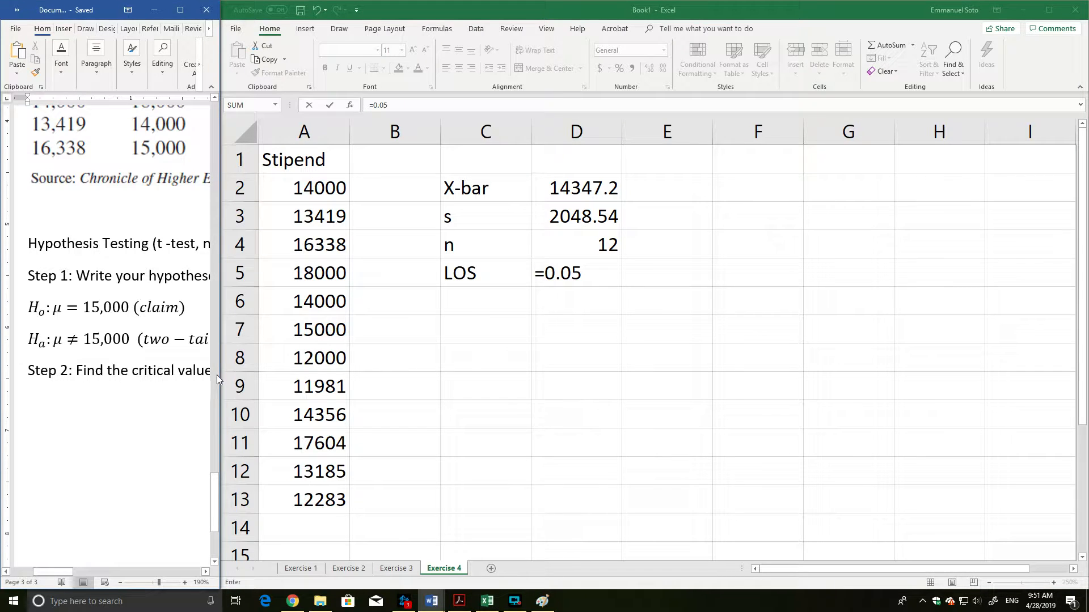
pyautogui.moveTo(219, 376)
pyautogui.mouseDown()
pyautogui.moveTo(457, 375)
pyautogui.moveTo(210, 392)
pyautogui.mouseUp()
pyautogui.scroll(5, 252, 343)
pyautogui.scroll(-4, 252, 343)
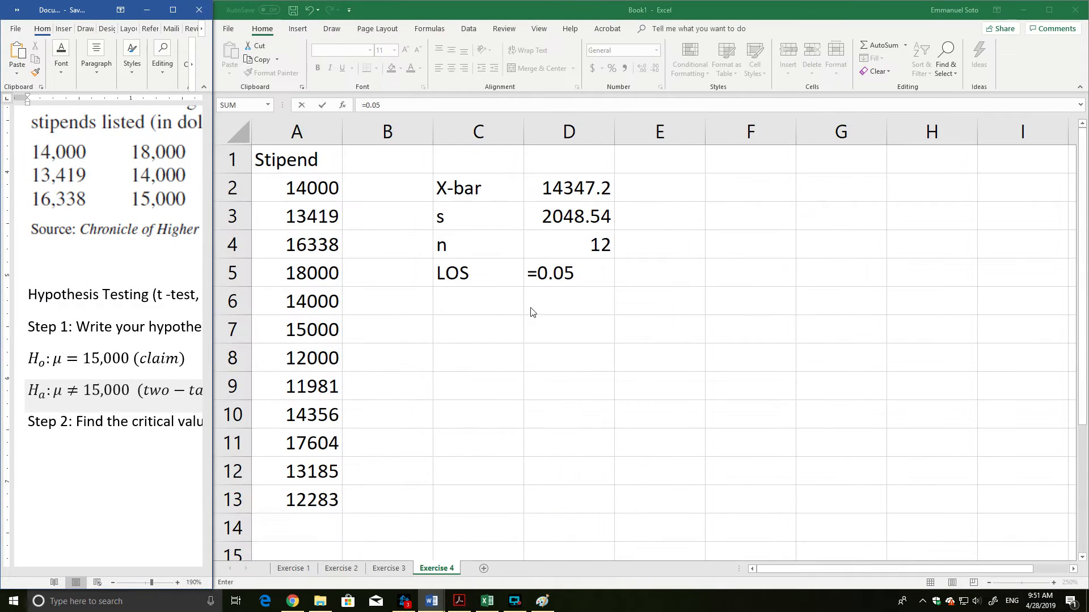
pyautogui.press('BackSpace')
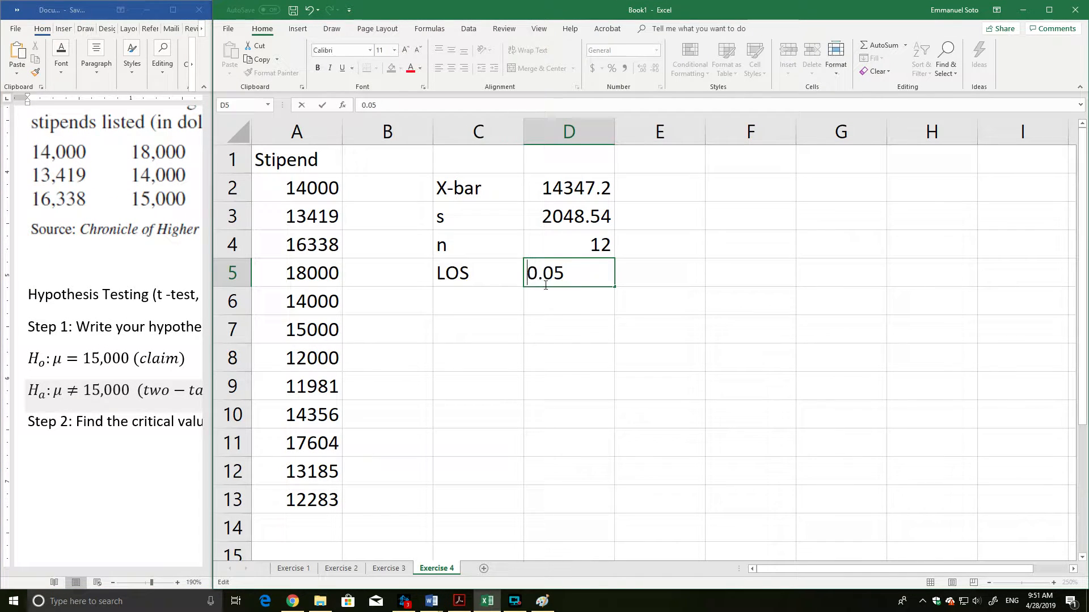
# Label C6 as tc and calculate the left critical value in D6 with =T.INV(0.05/2,12-1).
pyautogui.click(489, 302)
pyautogui.write('tc')
pyautogui.press('Tab')
pyautogui.write('=')
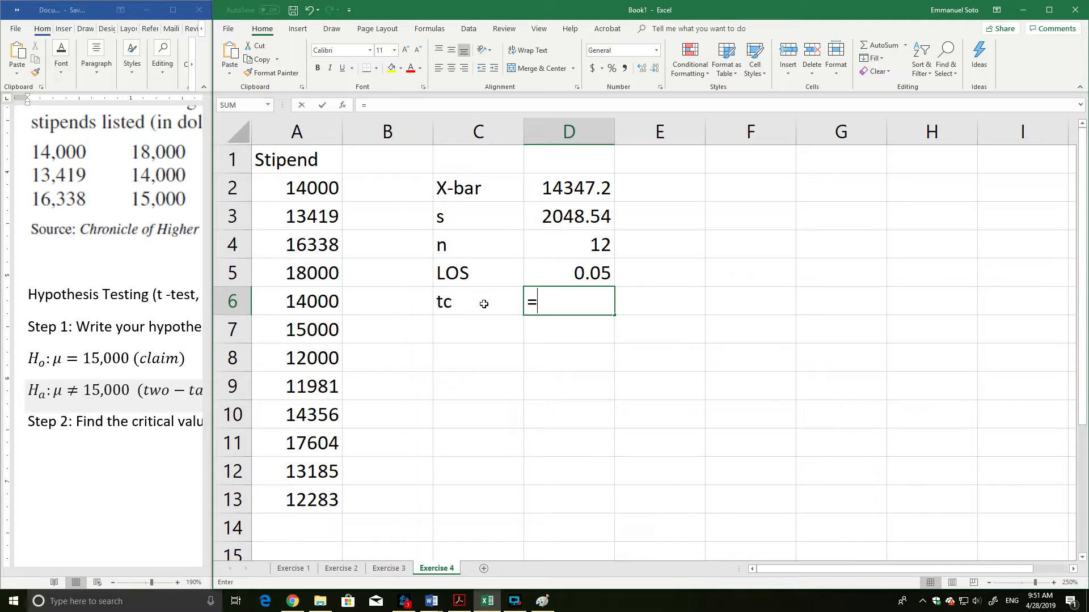
pyautogui.write('t.inv')
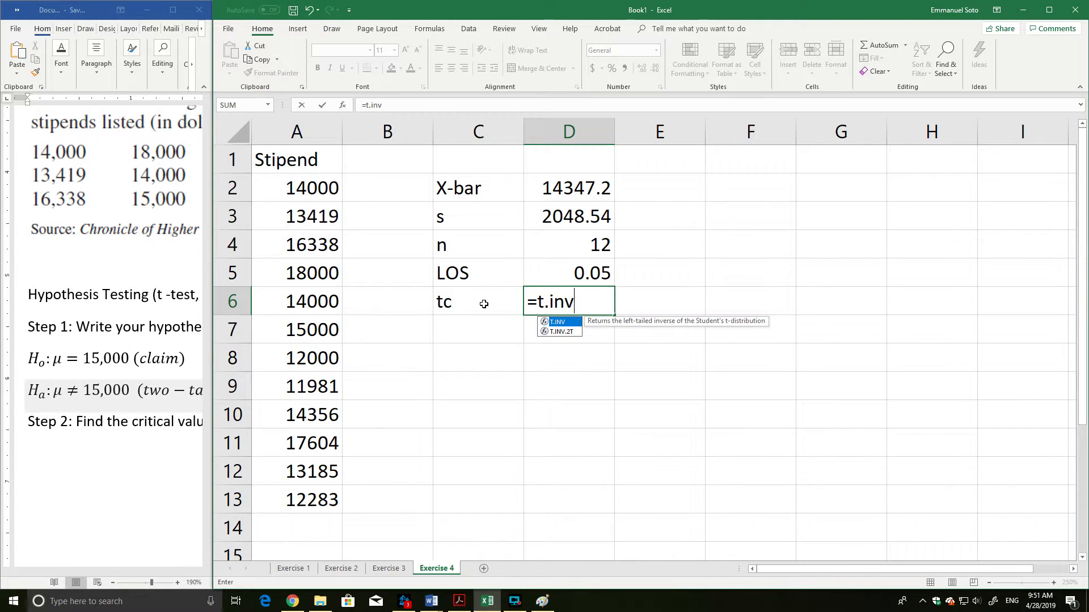
pyautogui.press('BackSpace')
pyautogui.press('BackSpace')
pyautogui.press('BackSpace')
pyautogui.write('inv(')
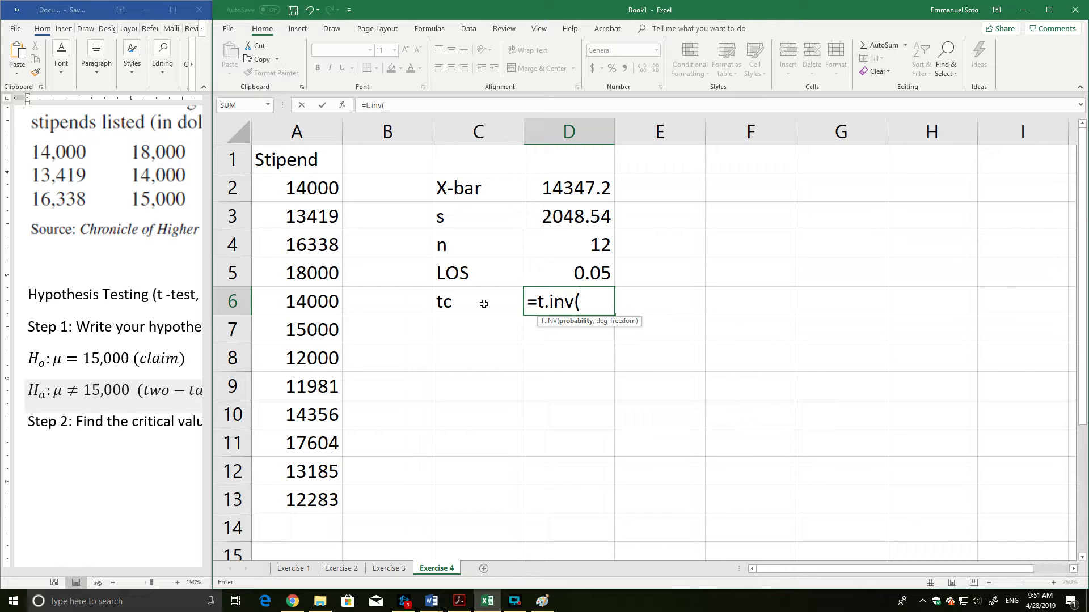
pyautogui.write('-')
pyautogui.press('BackSpace')
pyautogui.write('0.05/2,')
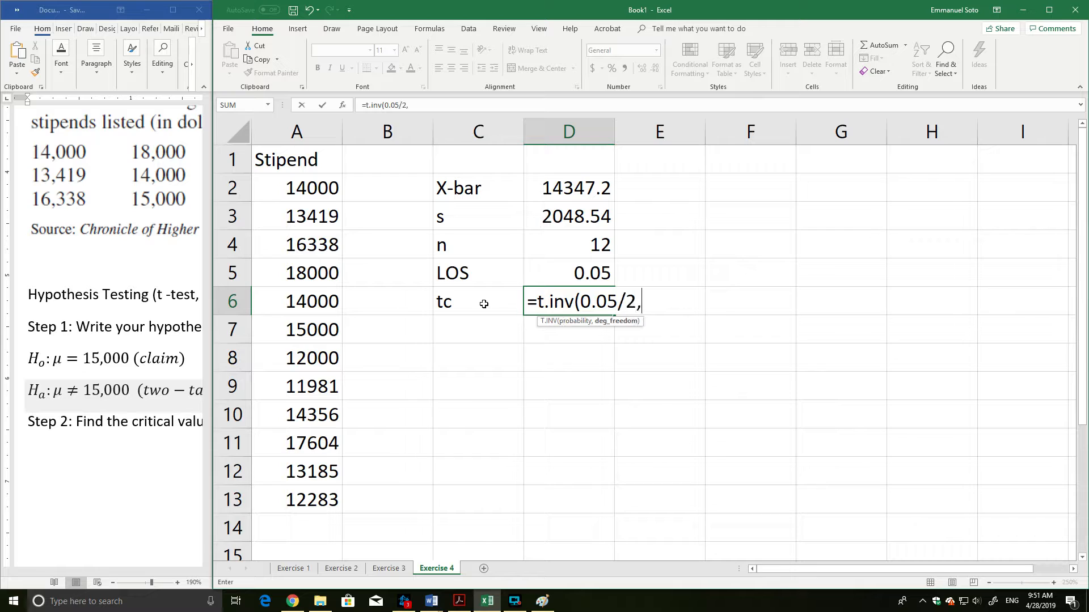
pyautogui.write('12-1)')
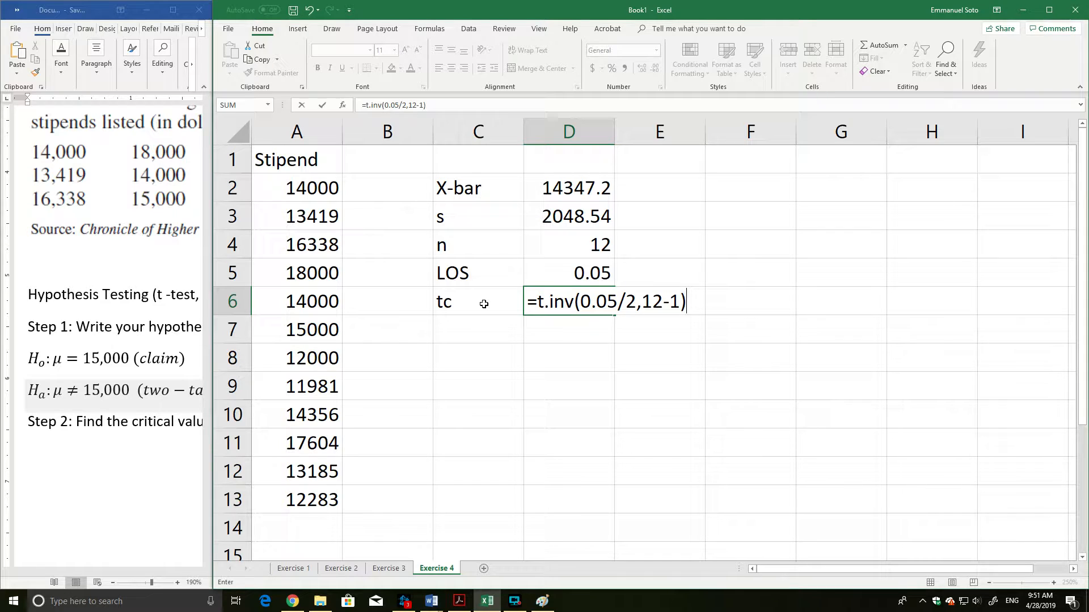
pyautogui.press('Return')
pyautogui.click(570, 310)
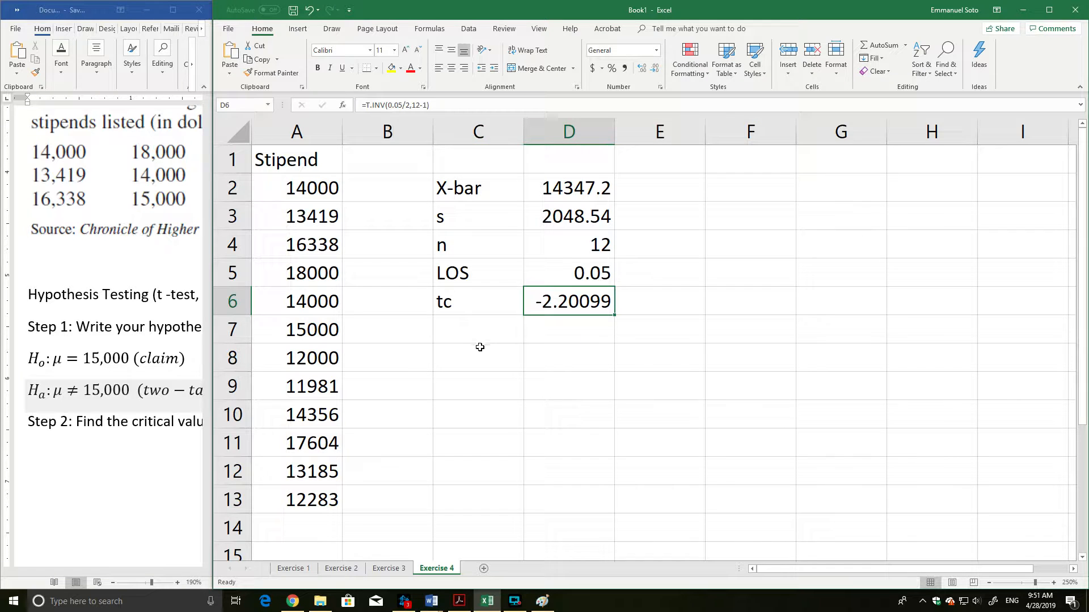
# Calculate the right critical value in D7 with =T.INV(1-0.05/2,12-1).
pyautogui.click(482, 340)
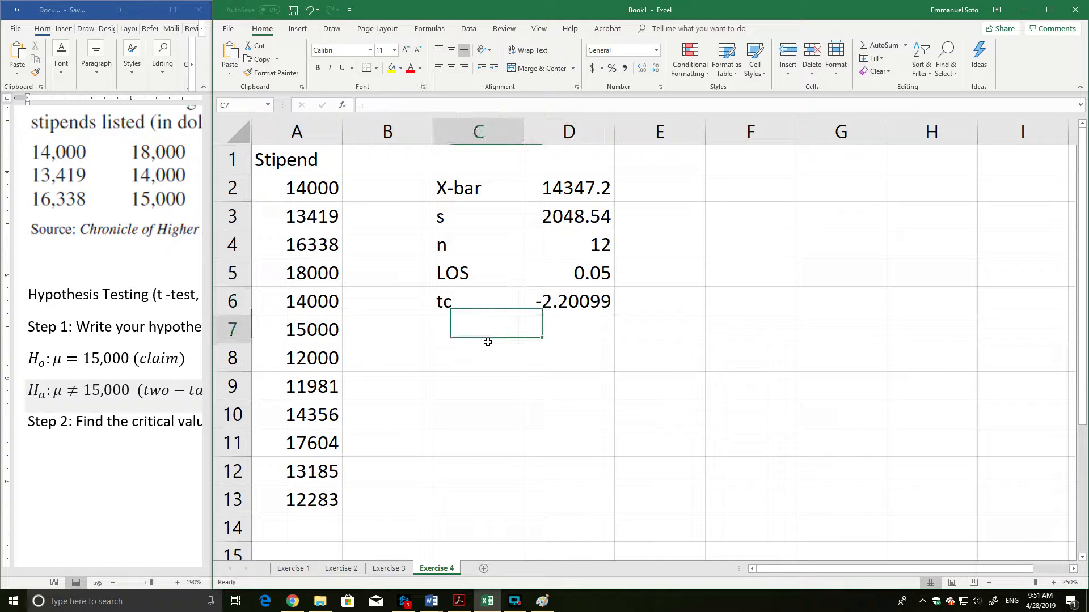
pyautogui.click(563, 334)
pyautogui.write('=t.inv(')
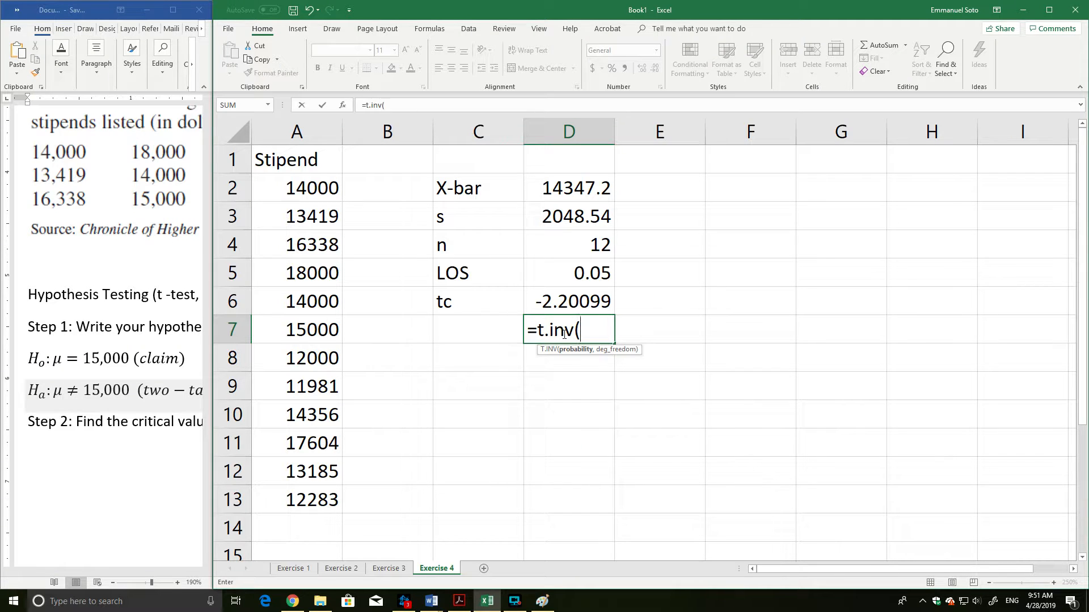
pyautogui.write('1-0.05/2')
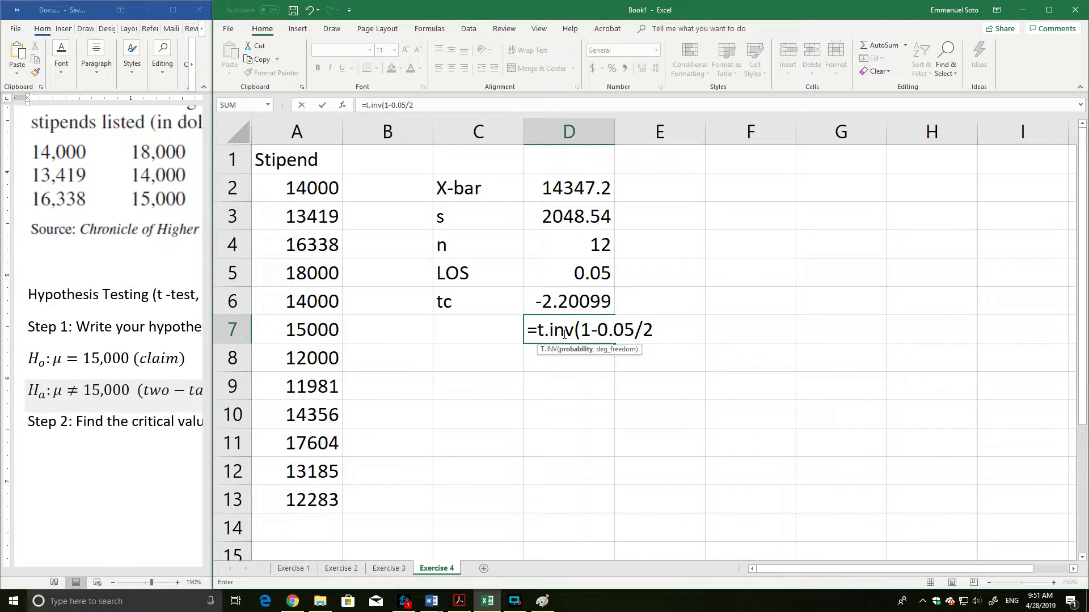
pyautogui.write(',12-1)')
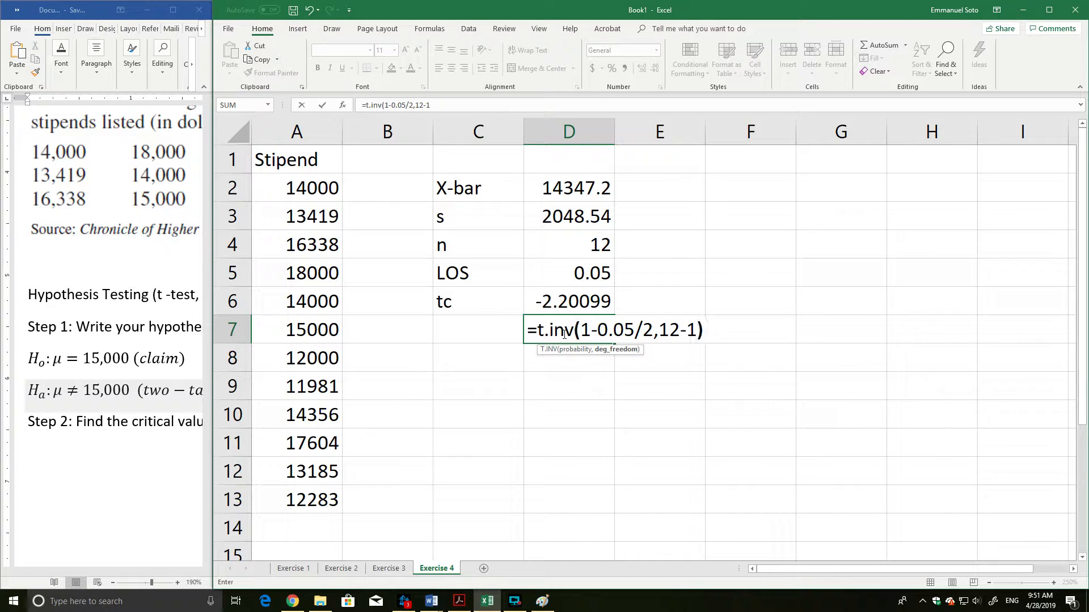
pyautogui.press('Return')
pyautogui.moveTo(546, 309); pyautogui.dragTo(551, 333)
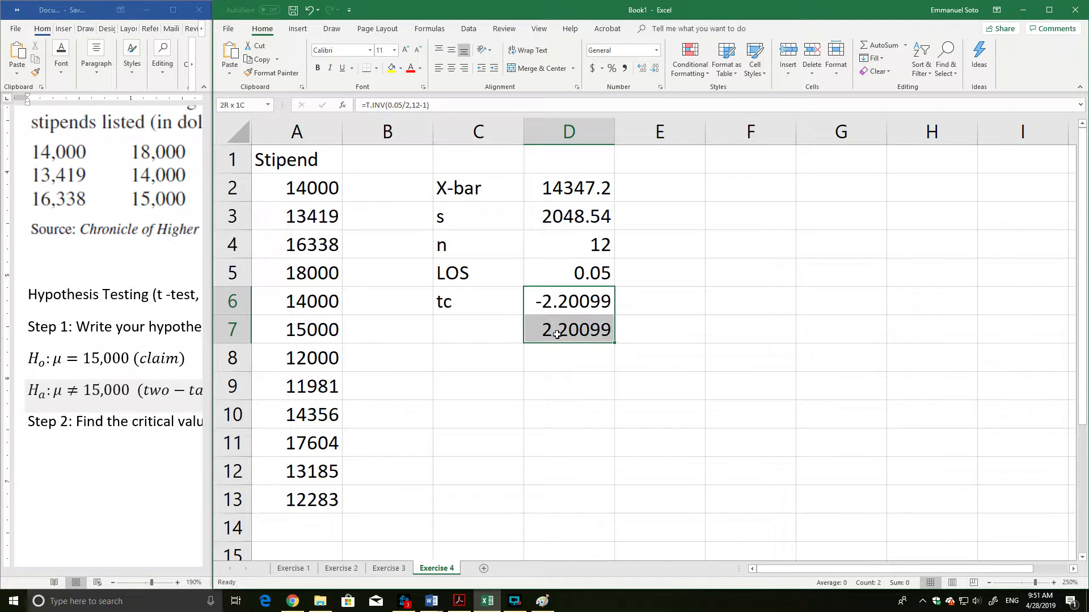
pyautogui.click(520, 380)
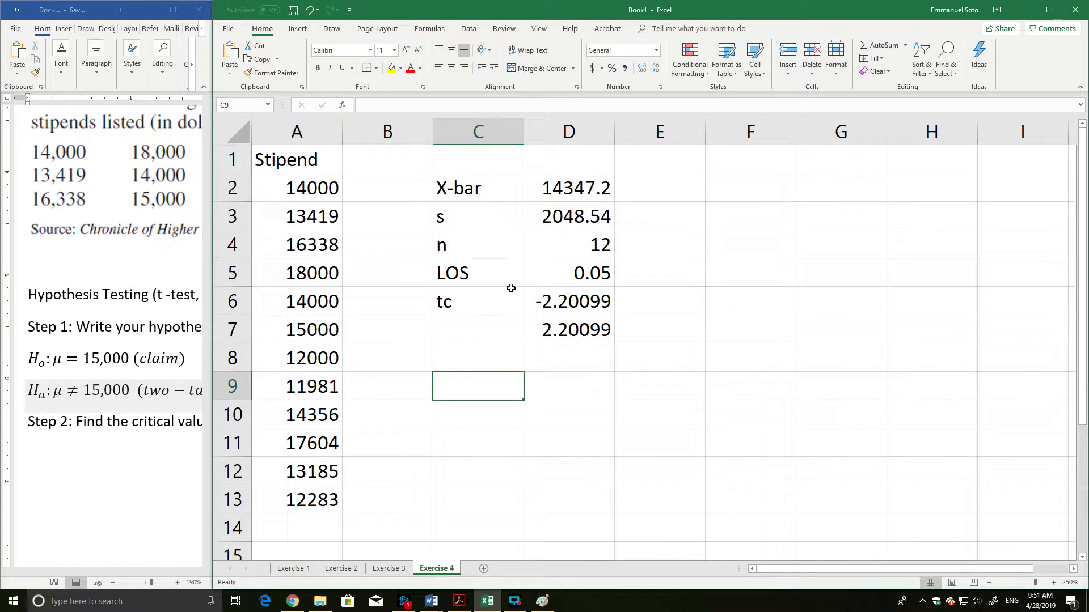
# Switch to Word, widen its window, and add the equation t_c = ±2.201 below the Step 2 line.
pyautogui.click(117, 452)
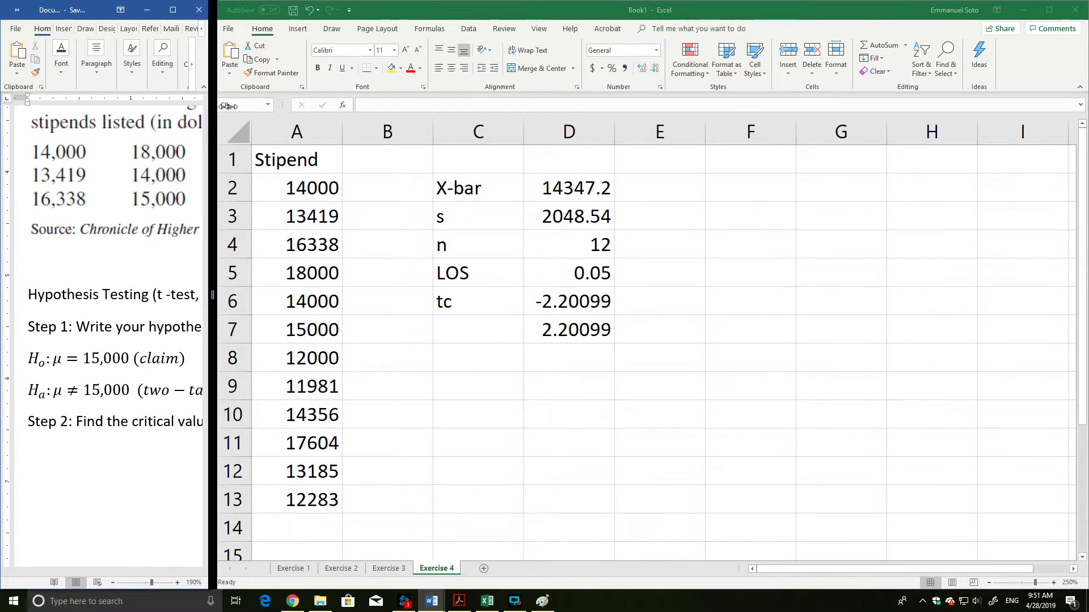
pyautogui.moveTo(213, 118); pyautogui.dragTo(497, 114)
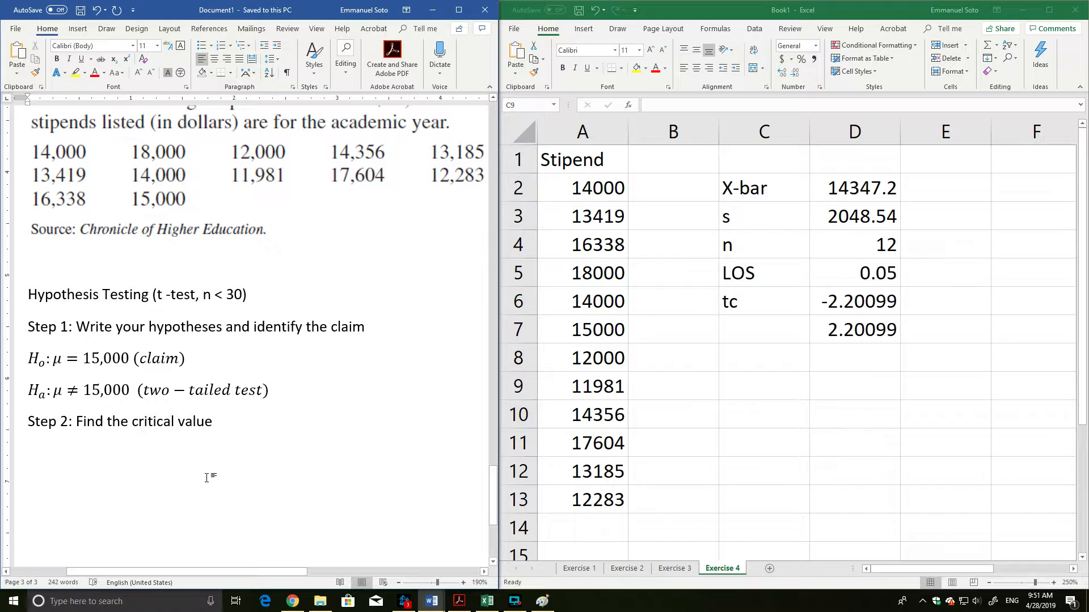
pyautogui.scroll(-1, 207, 478)
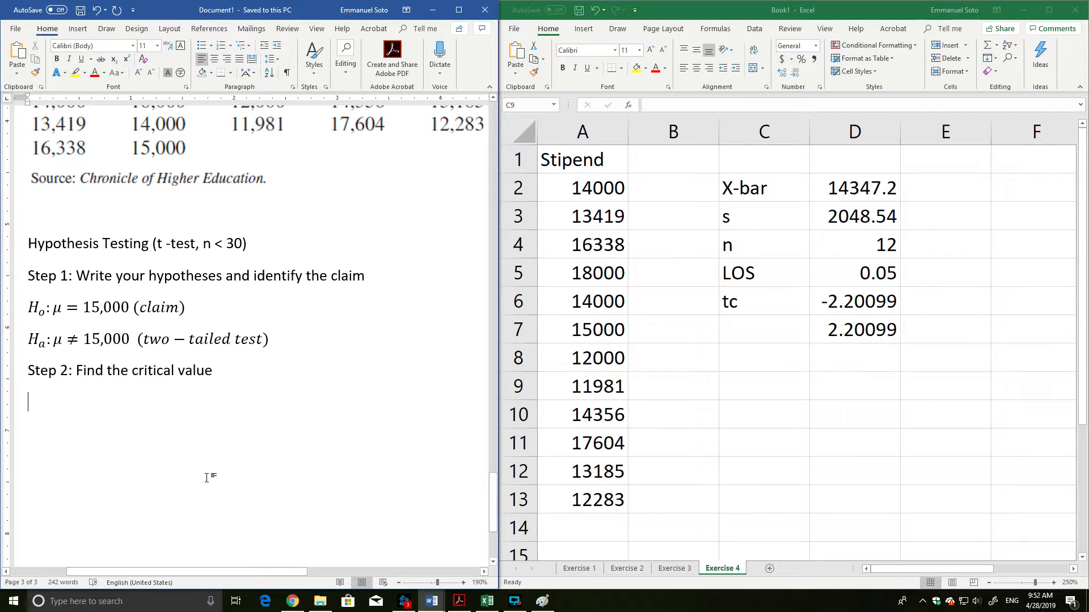
pyautogui.press('alt')
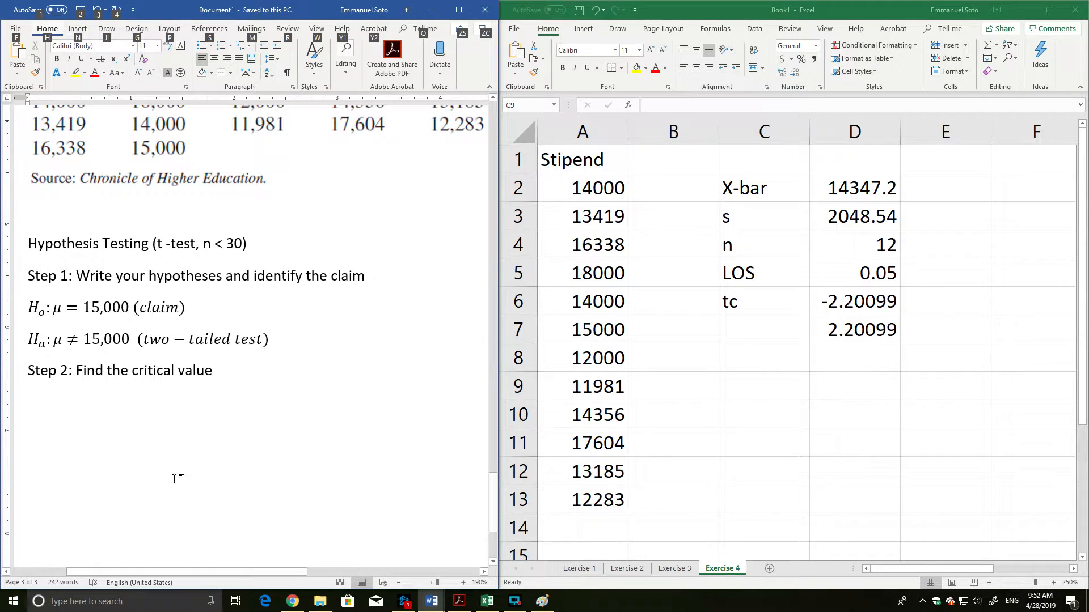
pyautogui.click(150, 404)
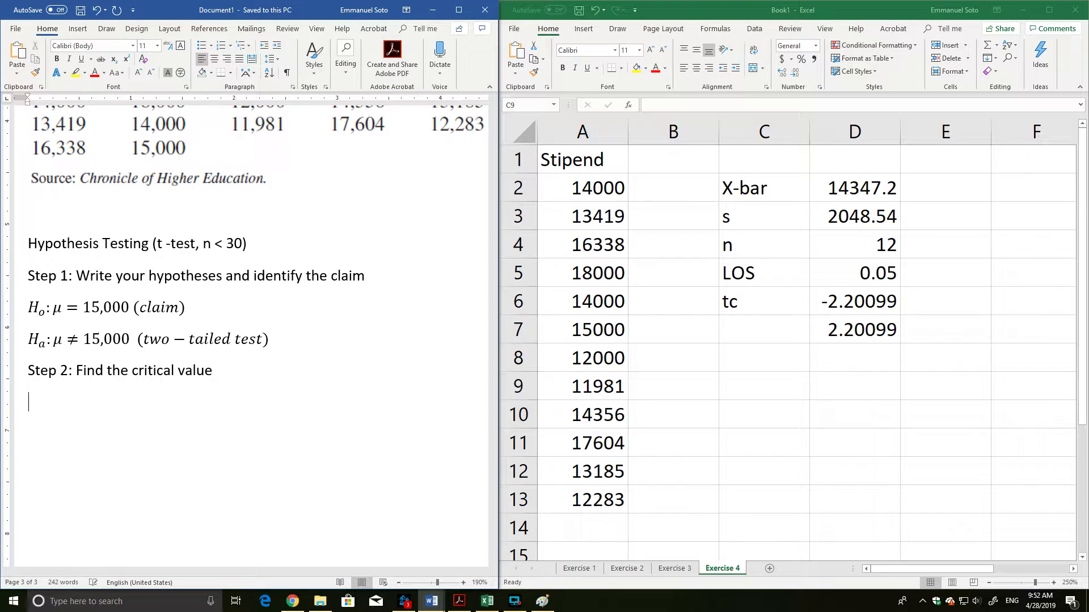
pyautogui.hotkey('alt', '=')
pyautogui.write('t')
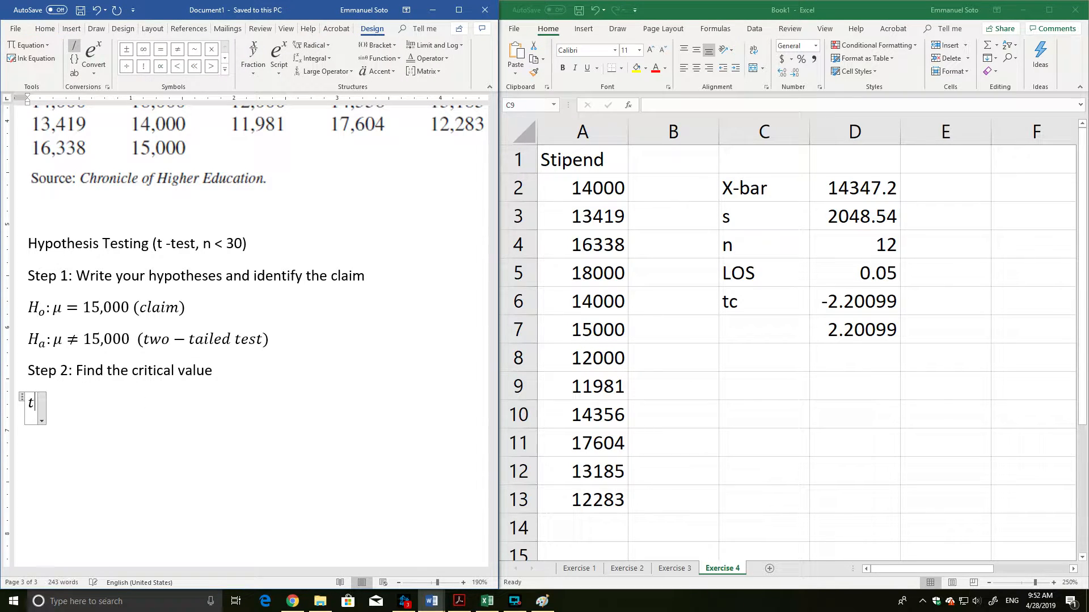
pyautogui.write('_c =')
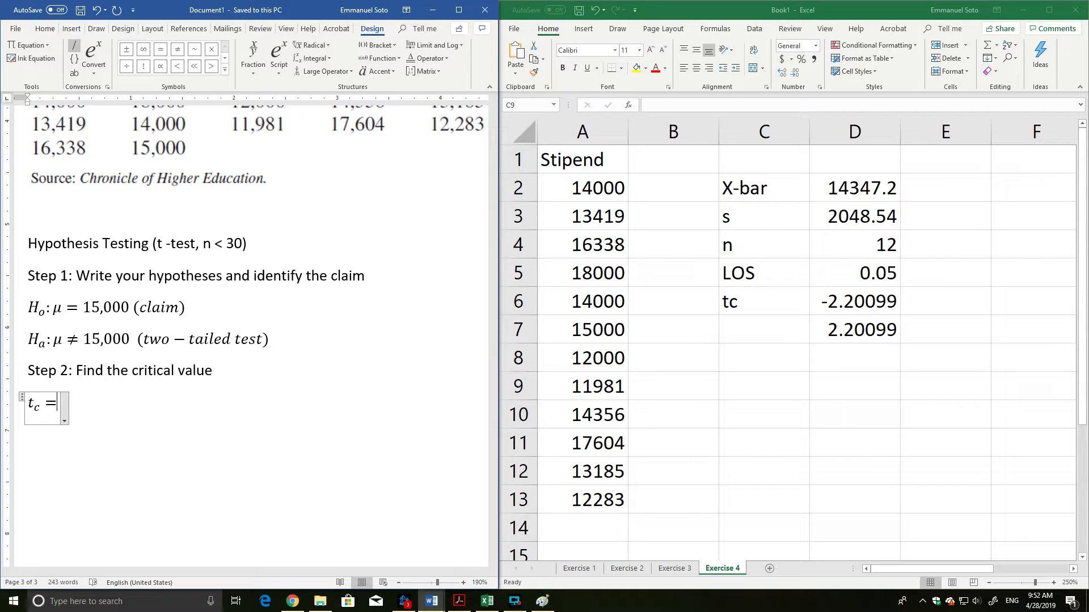
pyautogui.write('+')
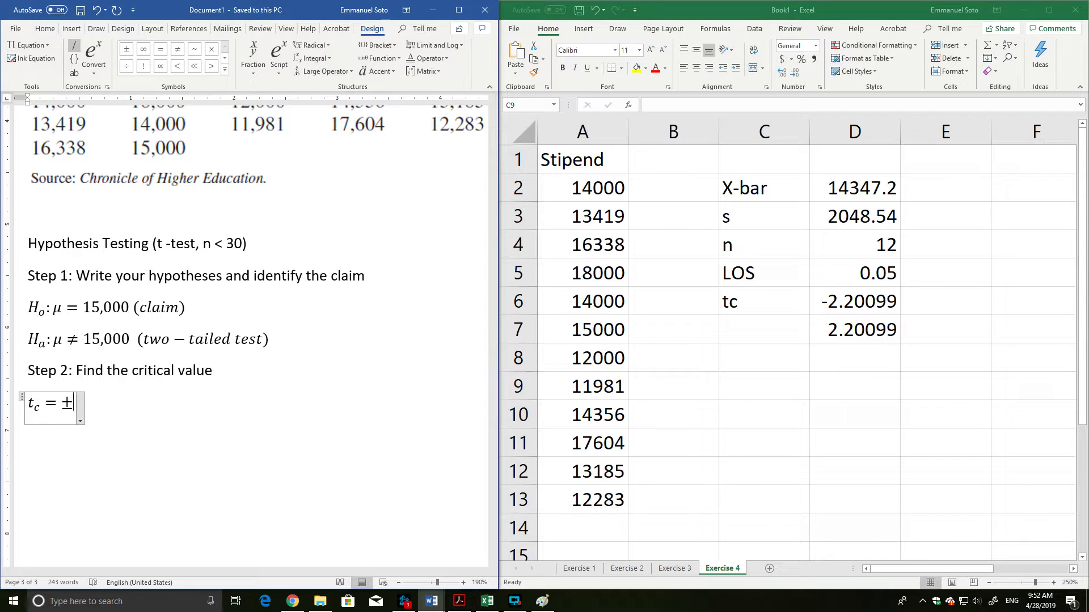
pyautogui.write('2.20')
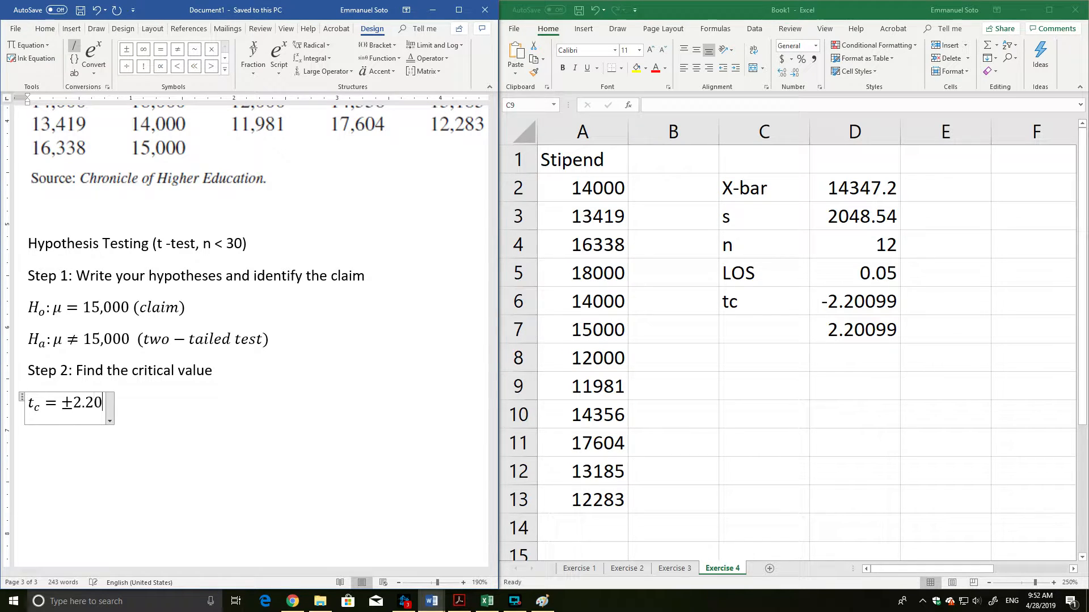
pyautogui.write('1')
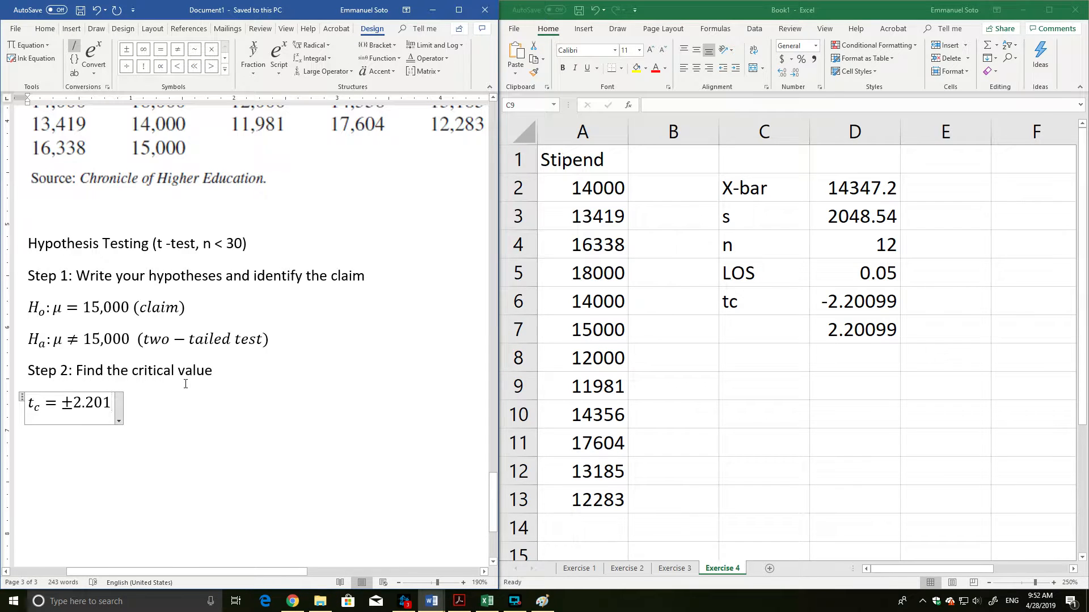
pyautogui.press('Right')
pyautogui.press('Return')
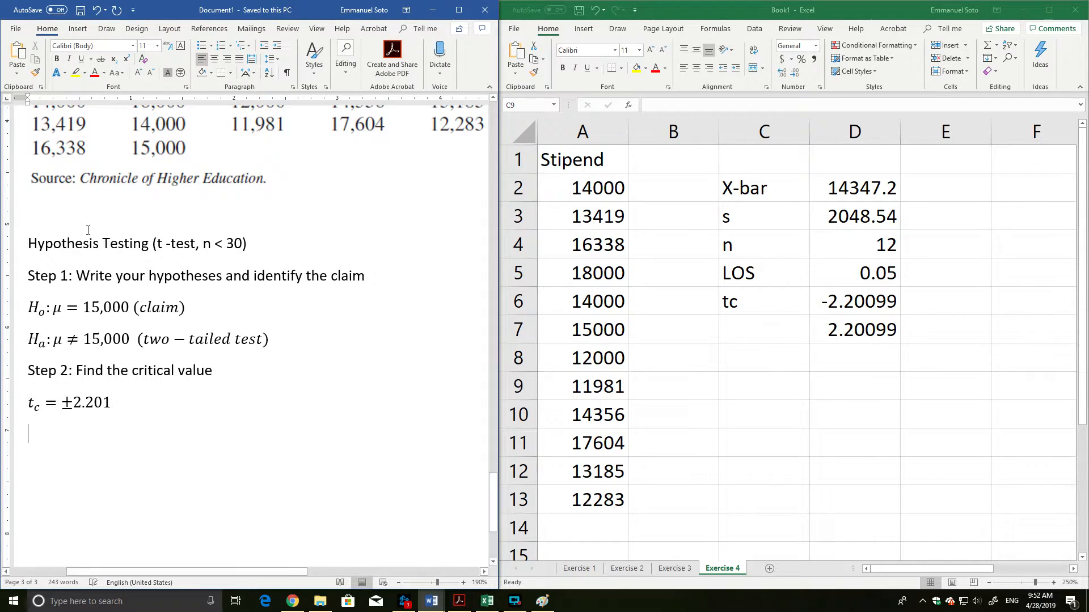
# Add the line "Step 3: Find the test value" below the critical value equation.
pyautogui.scroll(-3, 142, 482)
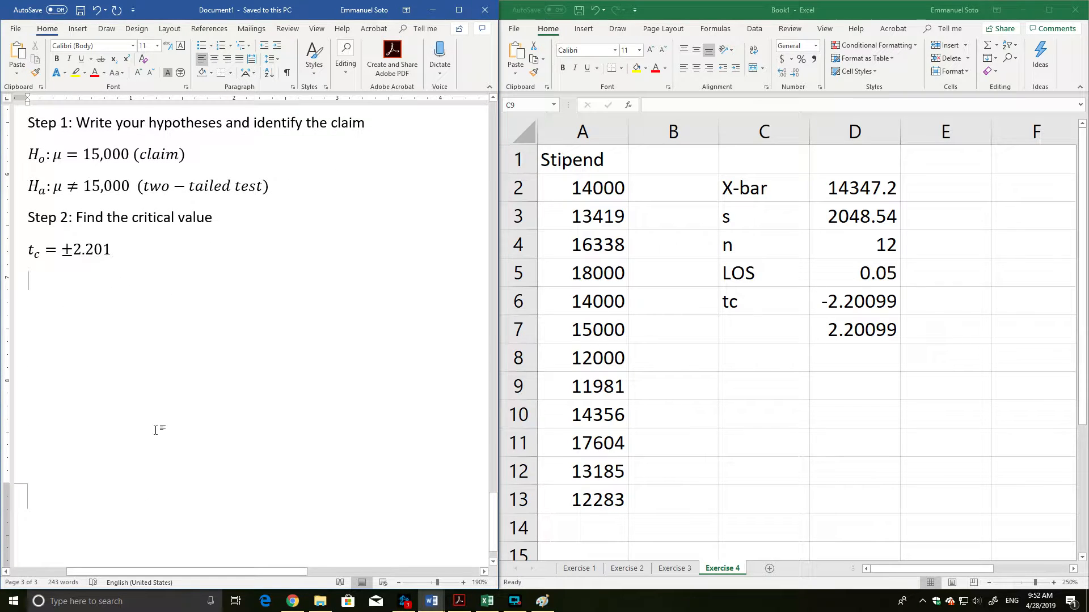
pyautogui.write('Step 3:')
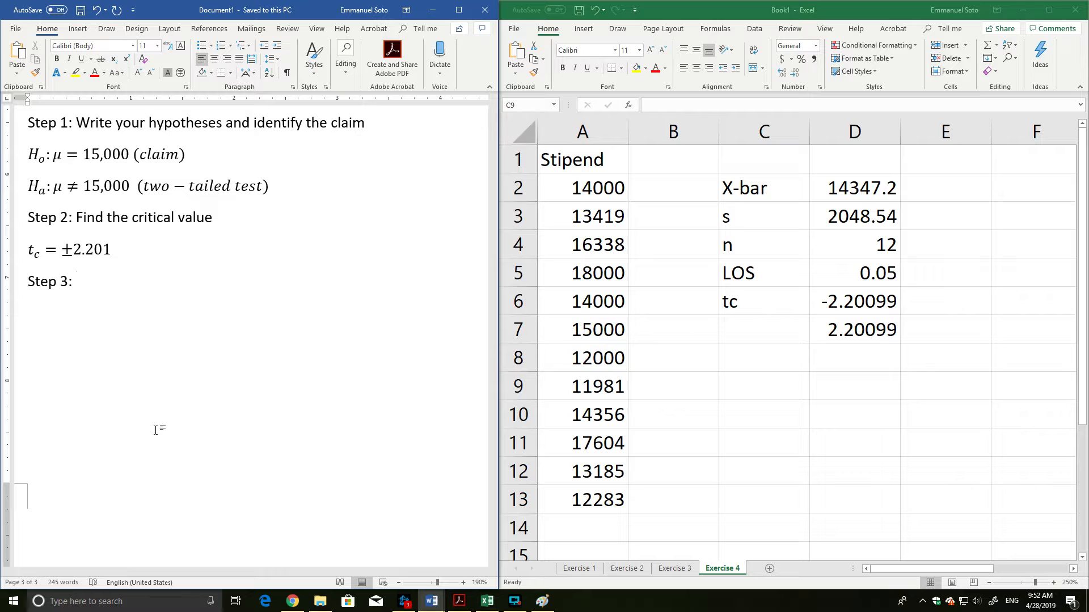
pyautogui.write('nd the test value')
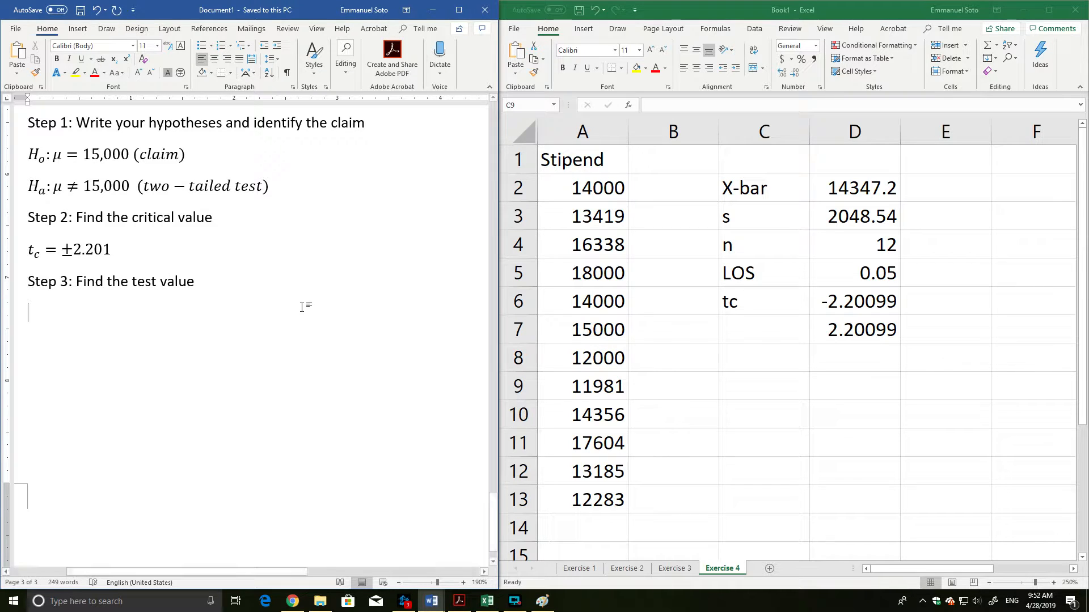
# Start an equation below the Step 3 line with t_test = followed by an empty stacked fraction.
pyautogui.moveTo(437, 582); pyautogui.dragTo(459, 584)
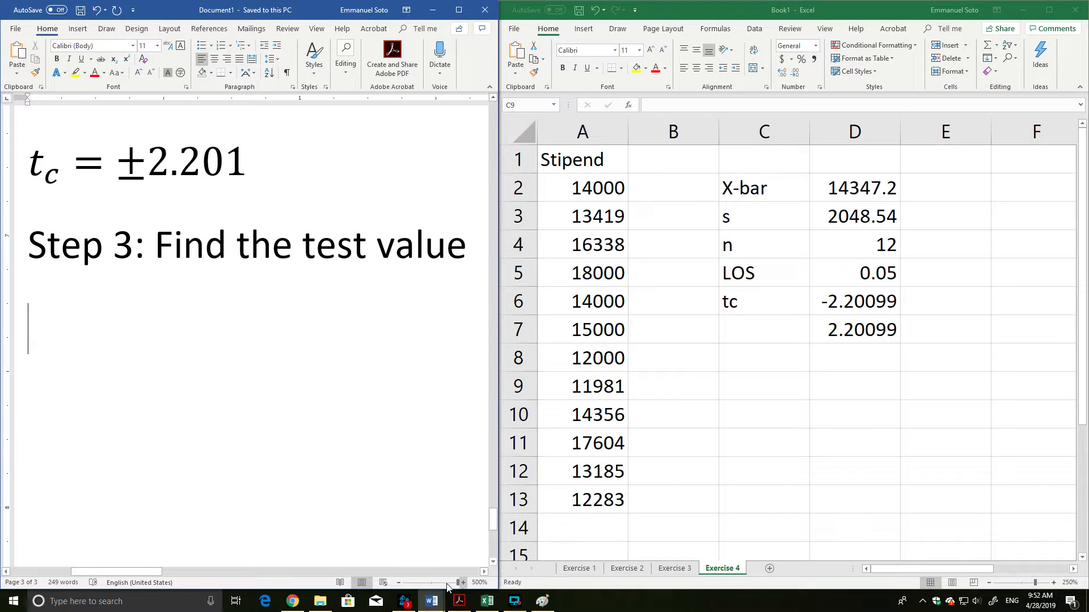
pyautogui.click(424, 584)
pyautogui.click(463, 583)
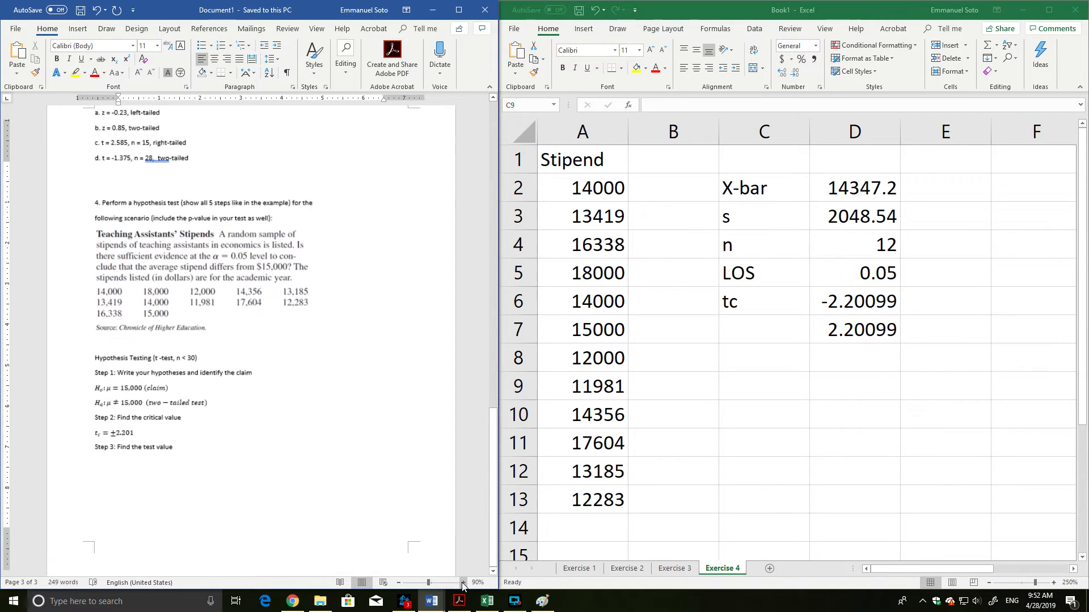
pyautogui.click(462, 583)
pyautogui.click(463, 583)
pyautogui.click(463, 583)
pyautogui.click(462, 583)
pyautogui.click(462, 582)
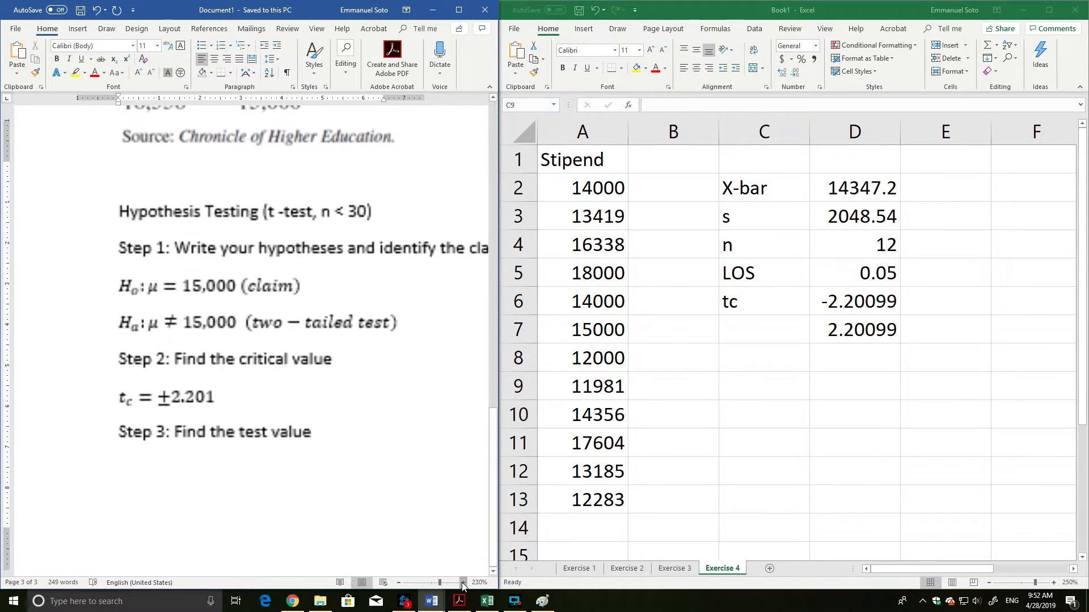
pyautogui.click(463, 583)
pyautogui.click(463, 582)
pyautogui.click(462, 583)
pyautogui.click(463, 583)
pyautogui.click(463, 583)
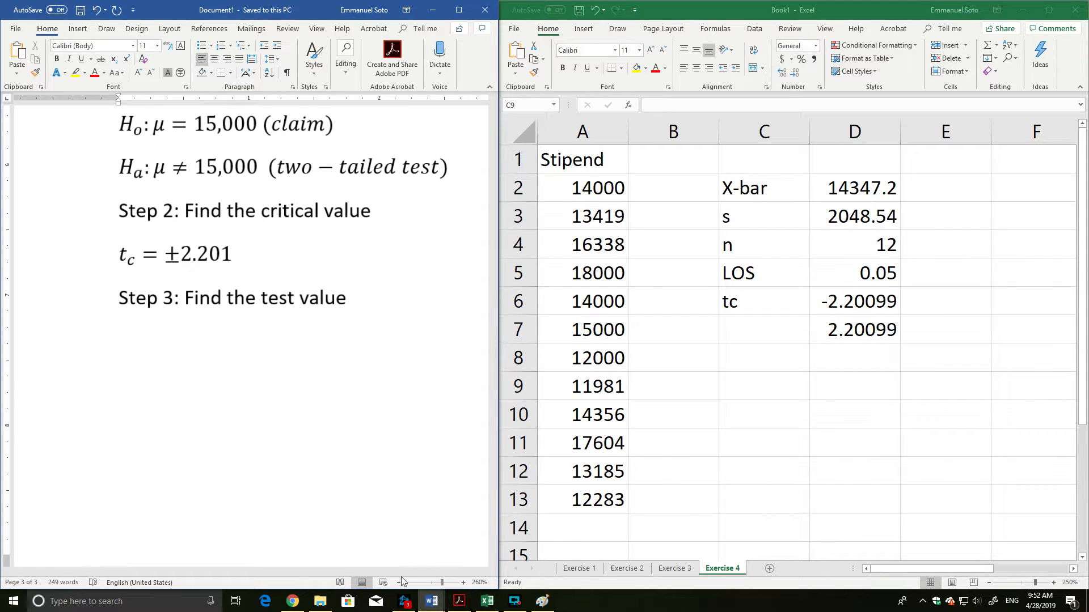
pyautogui.moveTo(201, 572); pyautogui.dragTo(233, 573)
pyautogui.click(226, 528)
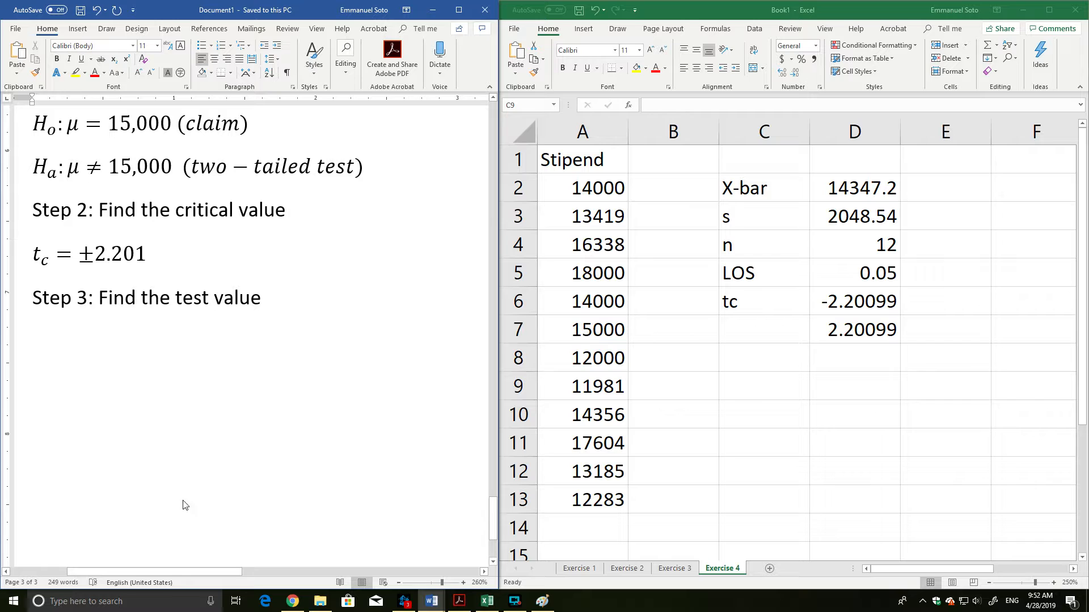
pyautogui.hotkey('alt', '=')
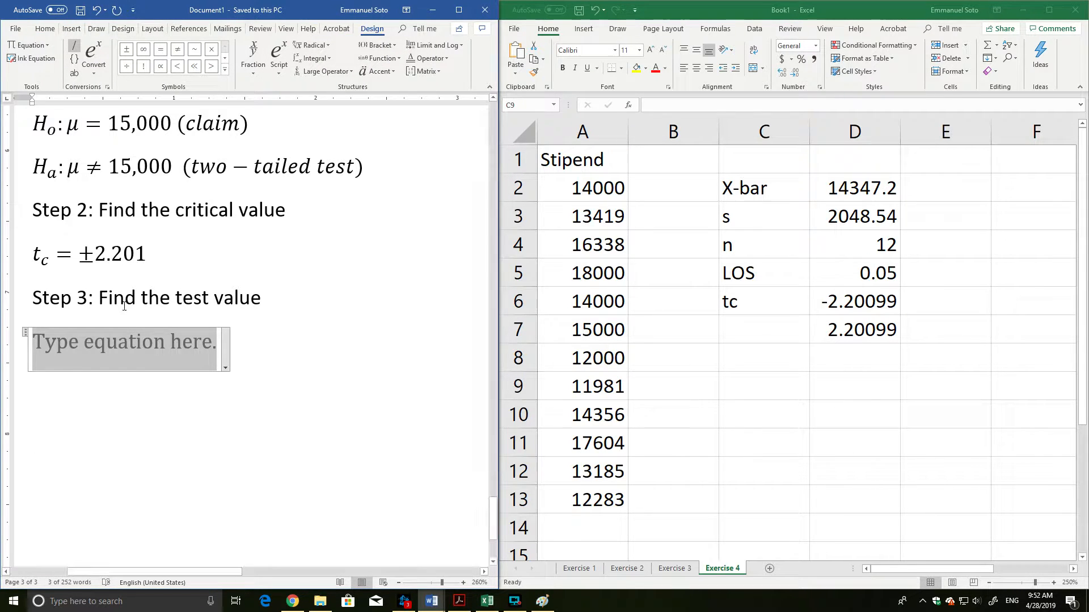
pyautogui.write('t_t')
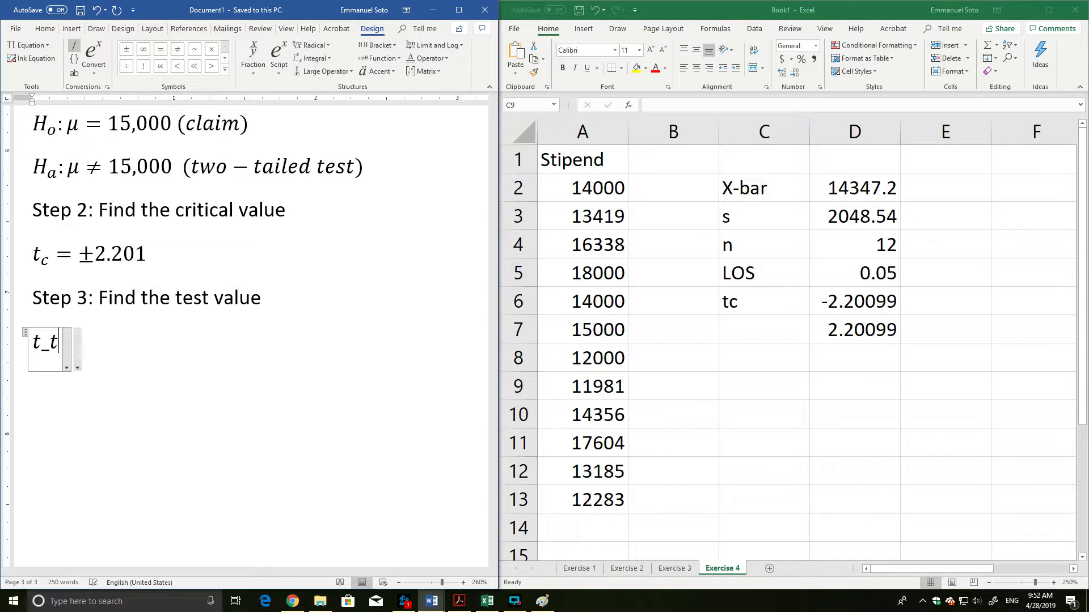
pyautogui.write('est =/')
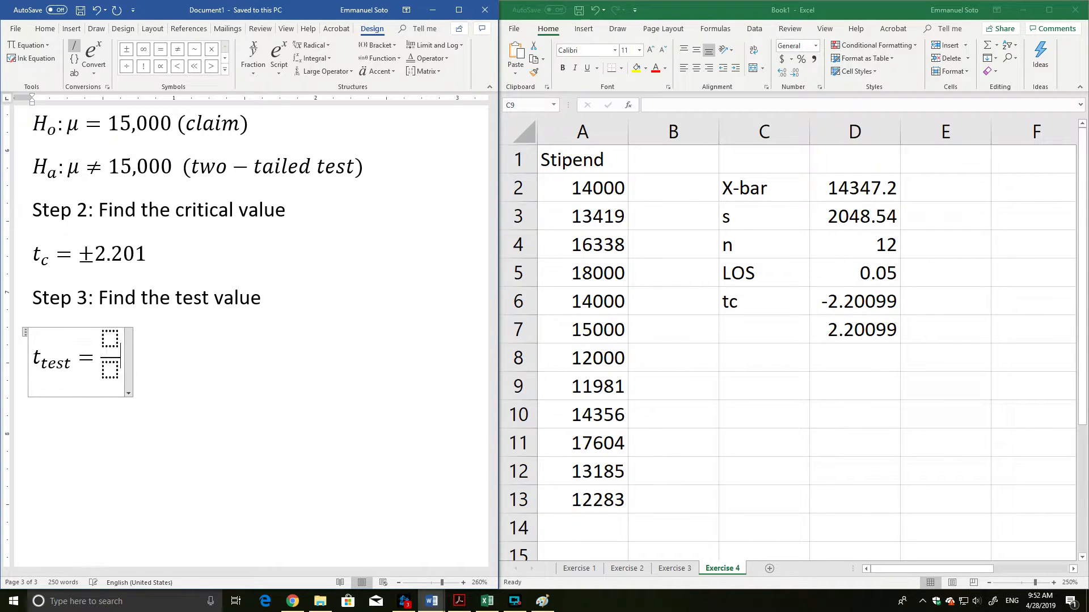
pyautogui.press('Left')
pyautogui.press('Left')
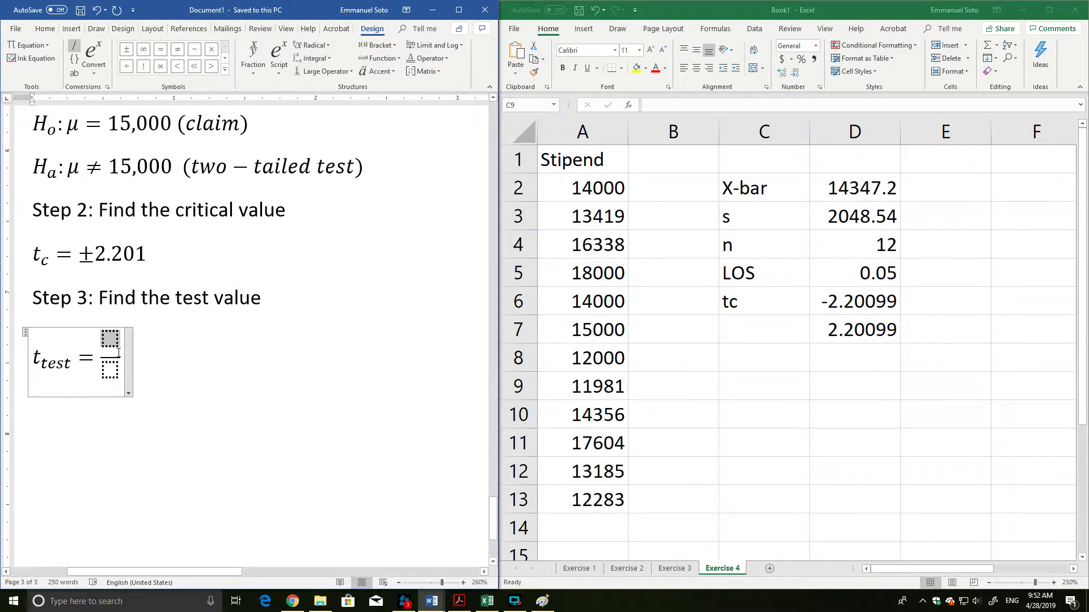
pyautogui.press('BackSpace')
pyautogui.write('/')
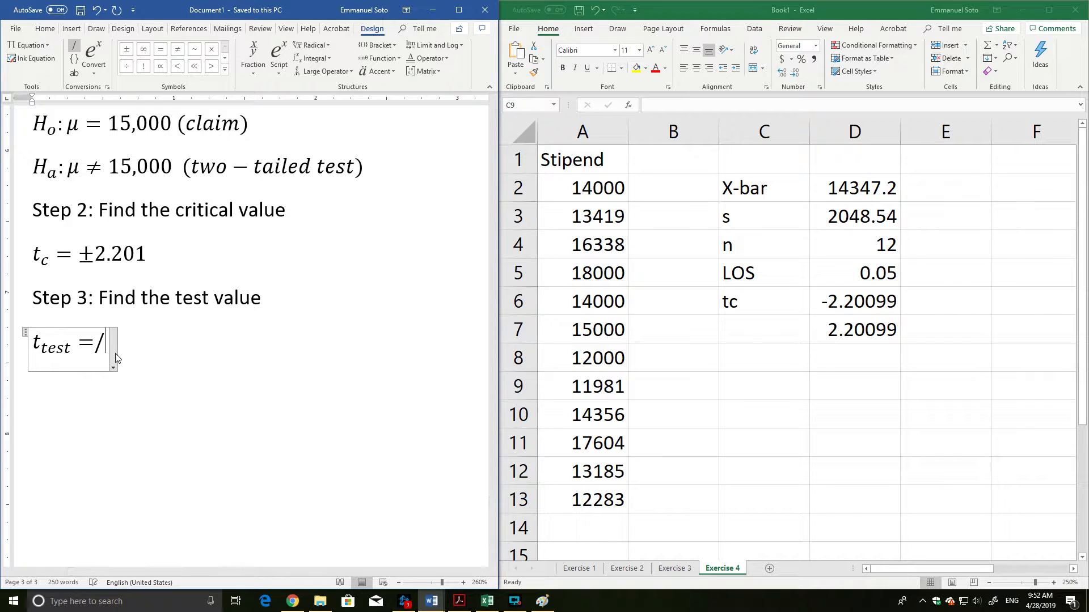
pyautogui.press('Left')
pyautogui.press('Left')
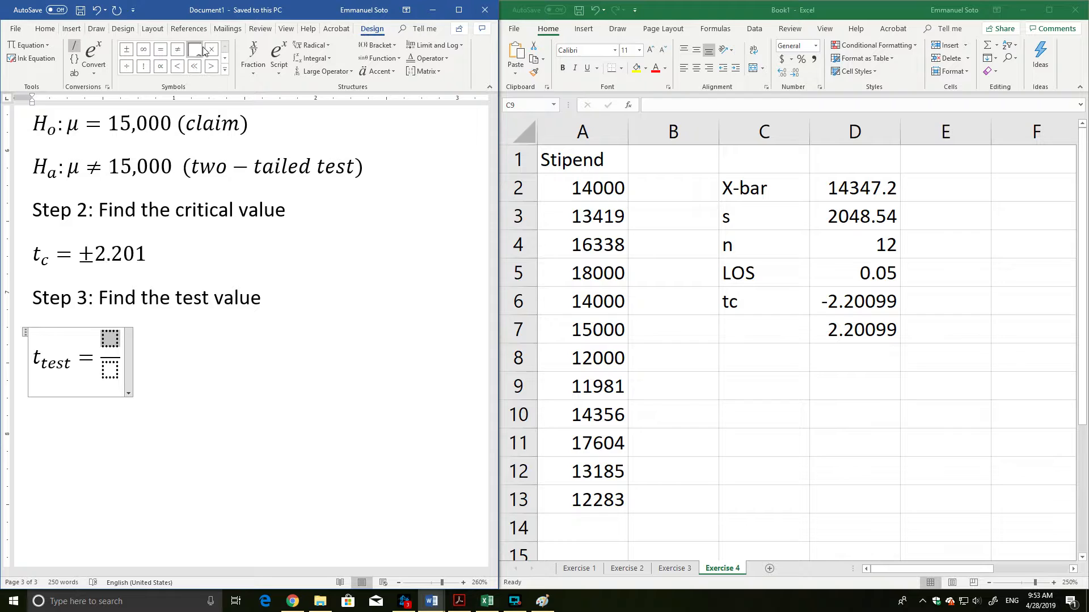
# Widen the Word window and fill the fraction's numerator with x̄ − μ, using a bar accent over the x.
pyautogui.click(279, 60)
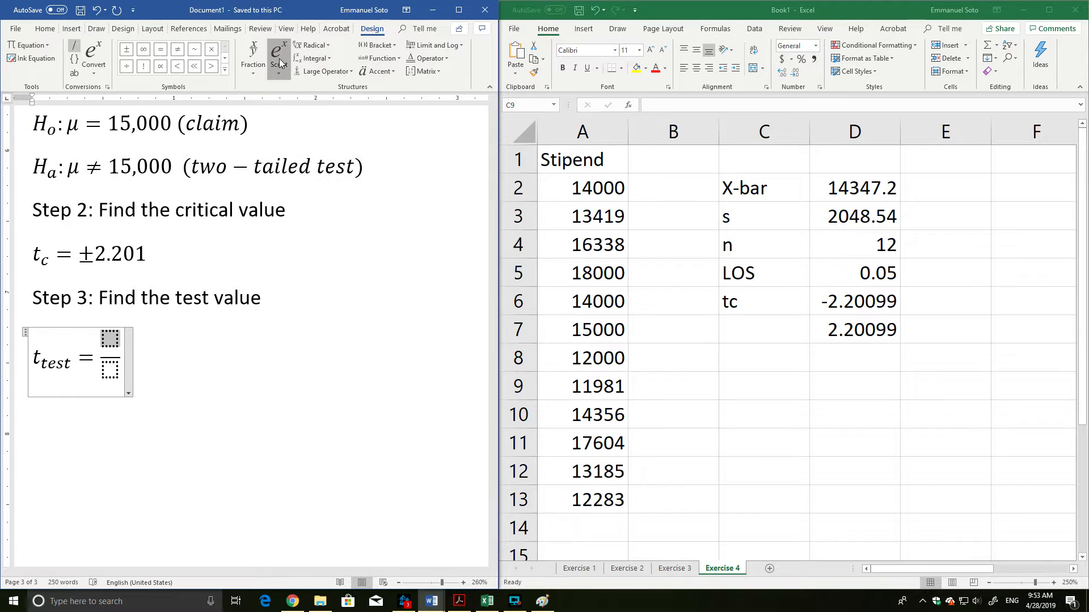
pyautogui.click(383, 74)
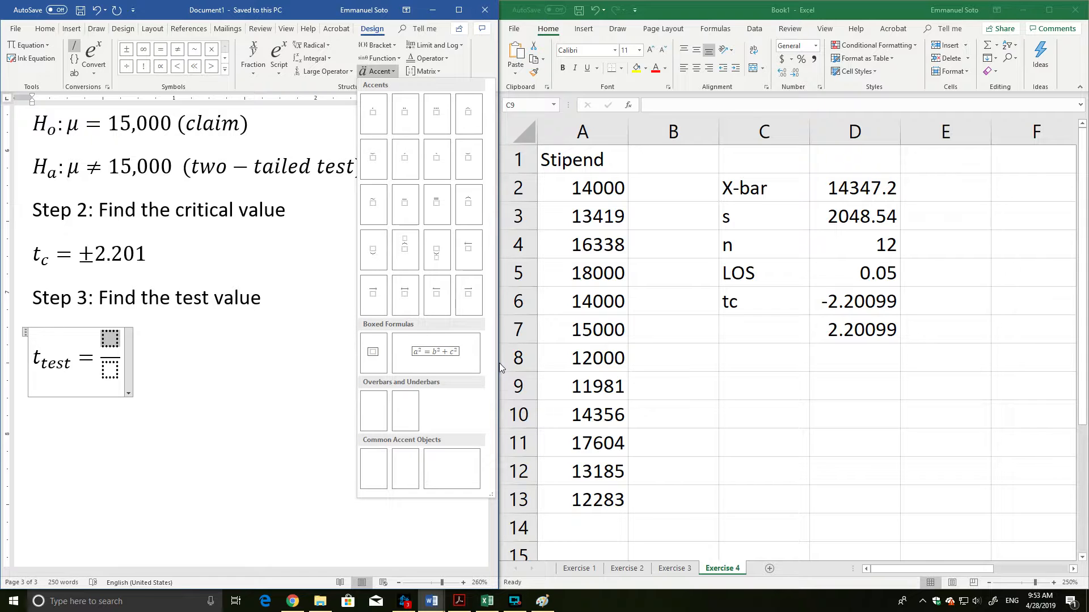
pyautogui.moveTo(499, 363); pyautogui.dragTo(757, 357)
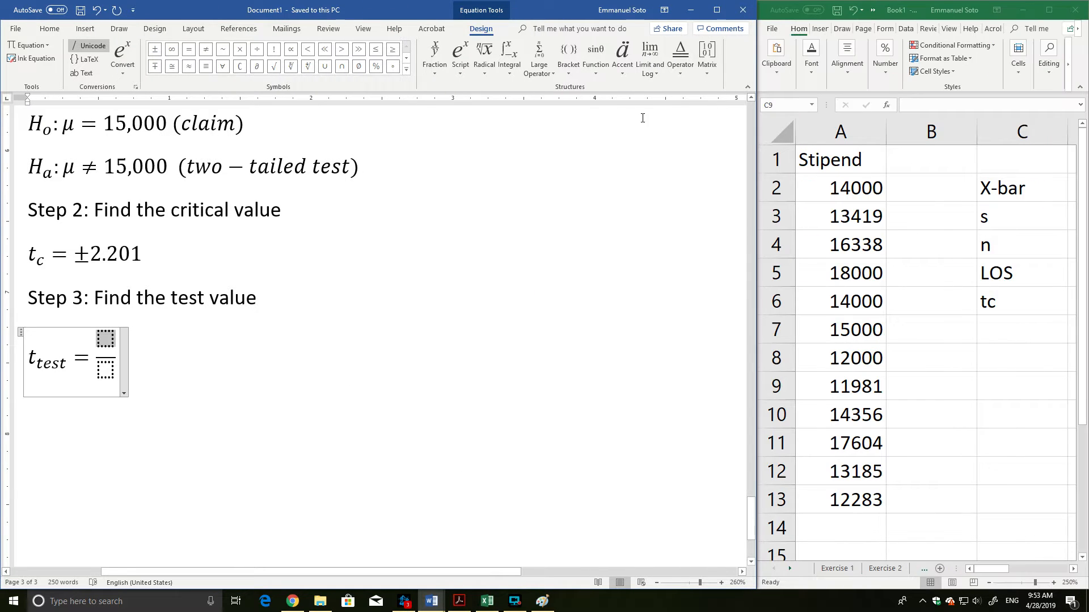
pyautogui.click(622, 68)
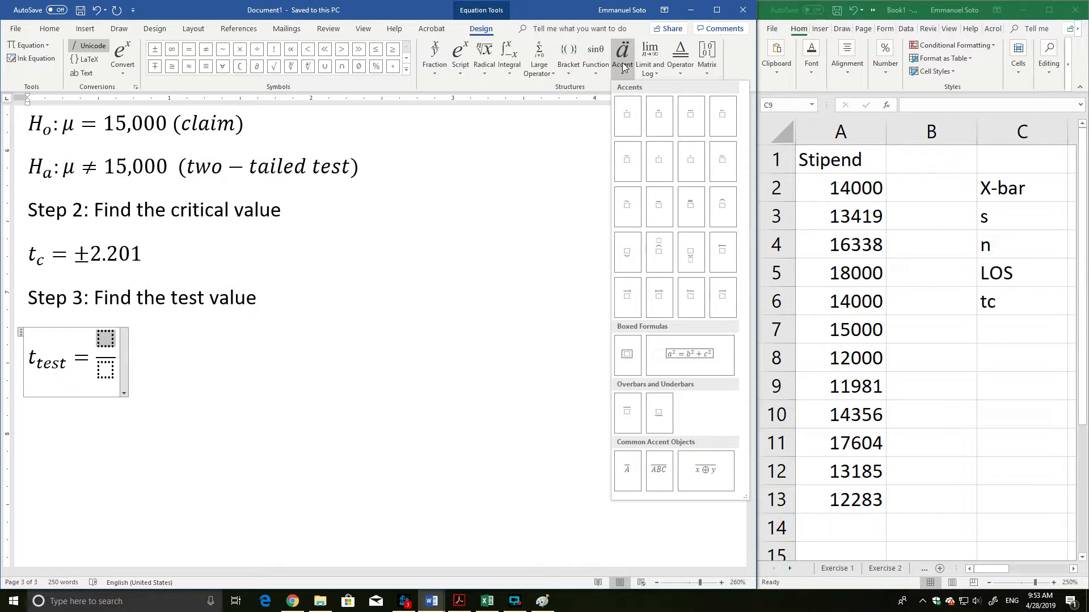
pyautogui.click(661, 208)
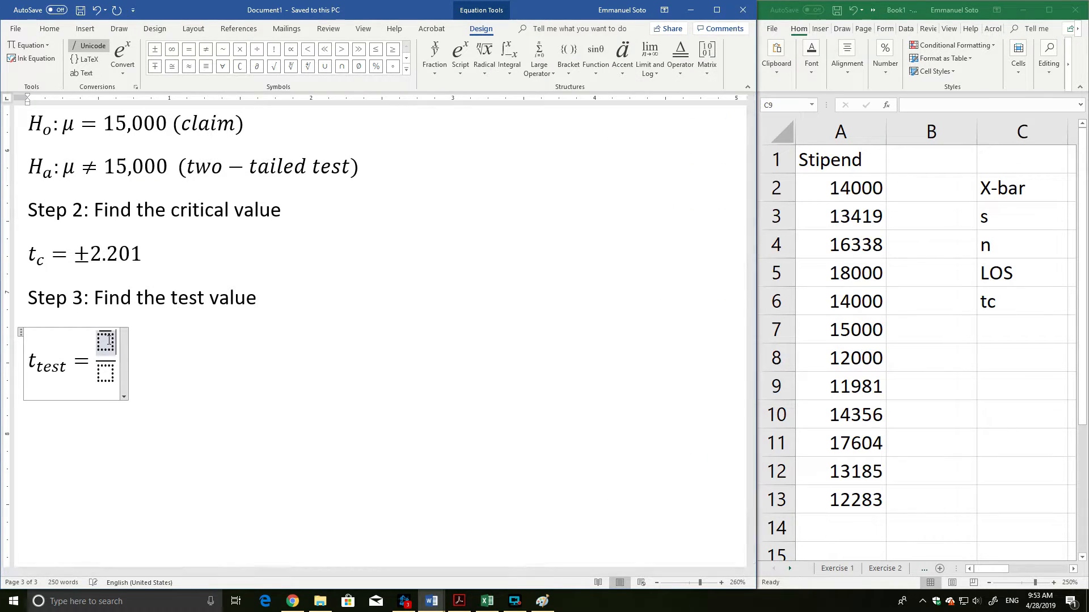
pyautogui.write('x̄')
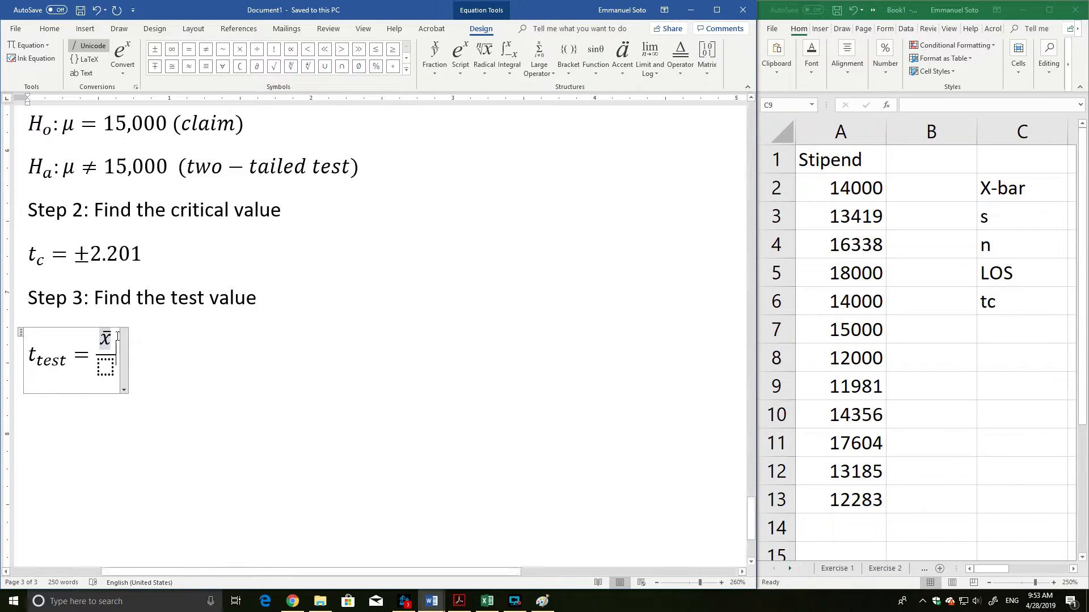
pyautogui.press('Down')
pyautogui.click(111, 339)
pyautogui.write('-\\mu')
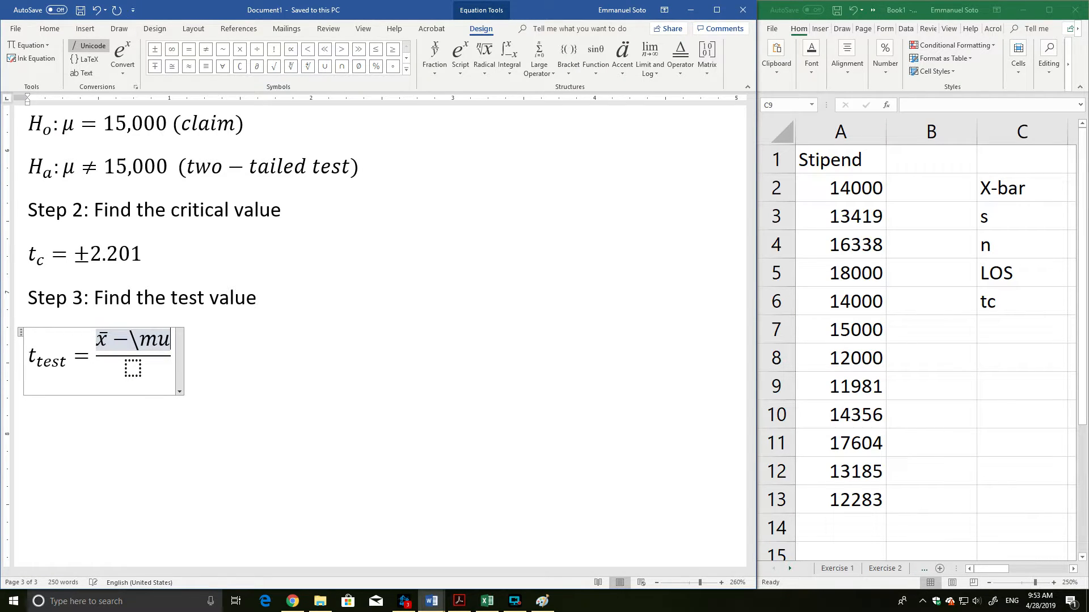
pyautogui.press('space')
# Fill the denominator of the t_test fraction with s/√n.
pyautogui.click(121, 367)
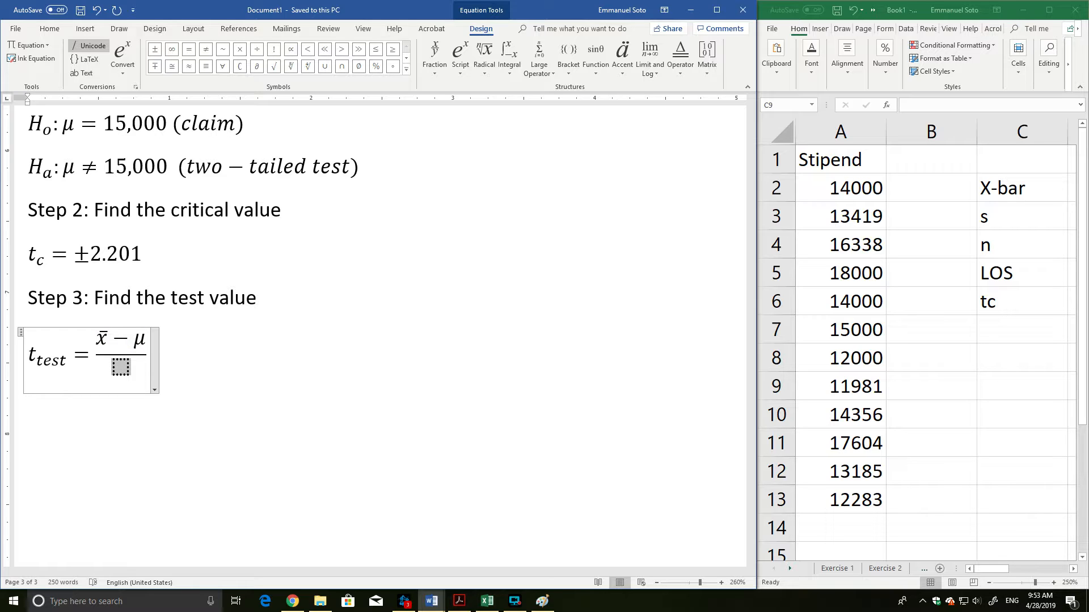
pyautogui.write('\\s')
pyautogui.press('BackSpace')
pyautogui.press('BackSpace')
pyautogui.write('s')
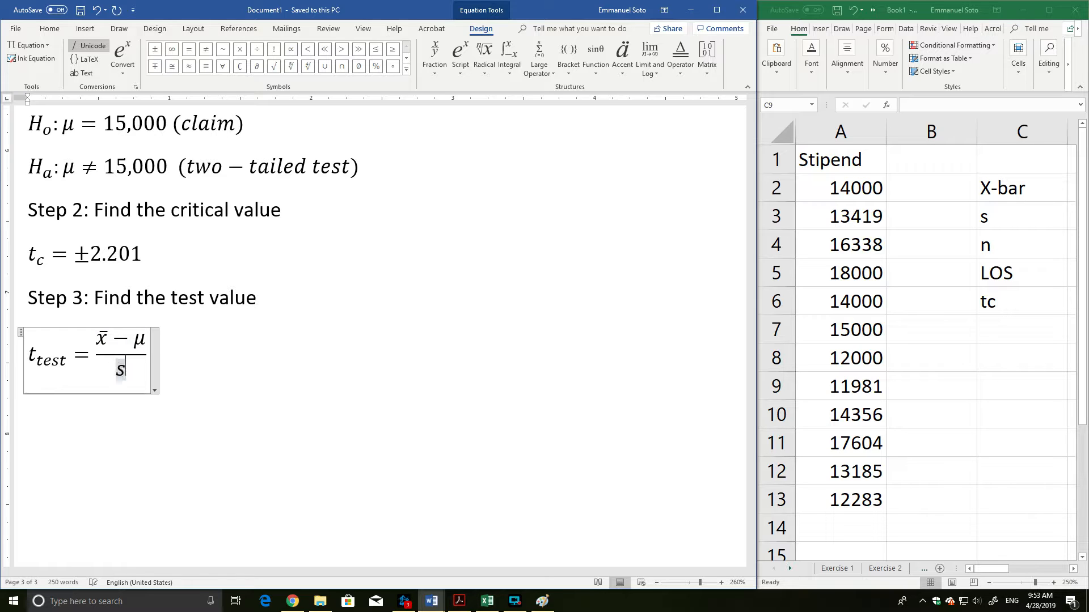
pyautogui.write('/')
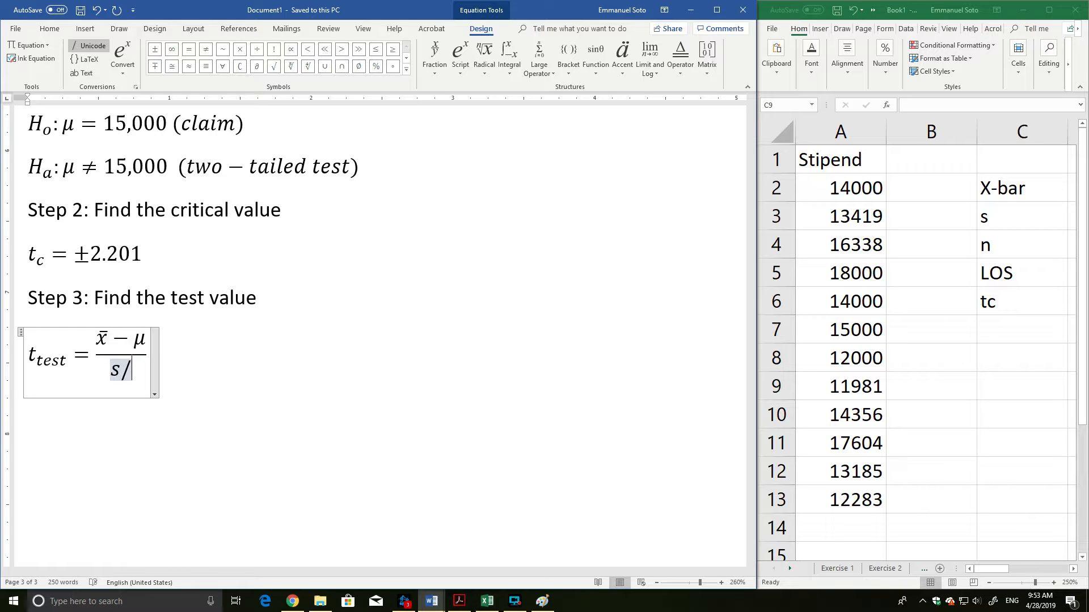
pyautogui.write('\\sqrt ')
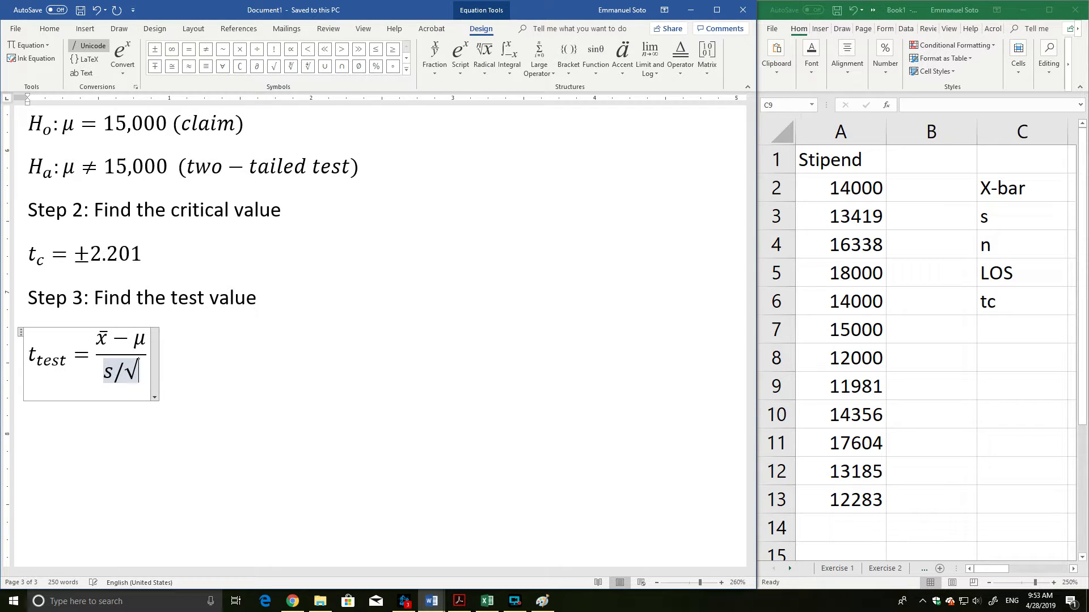
pyautogui.write('n')
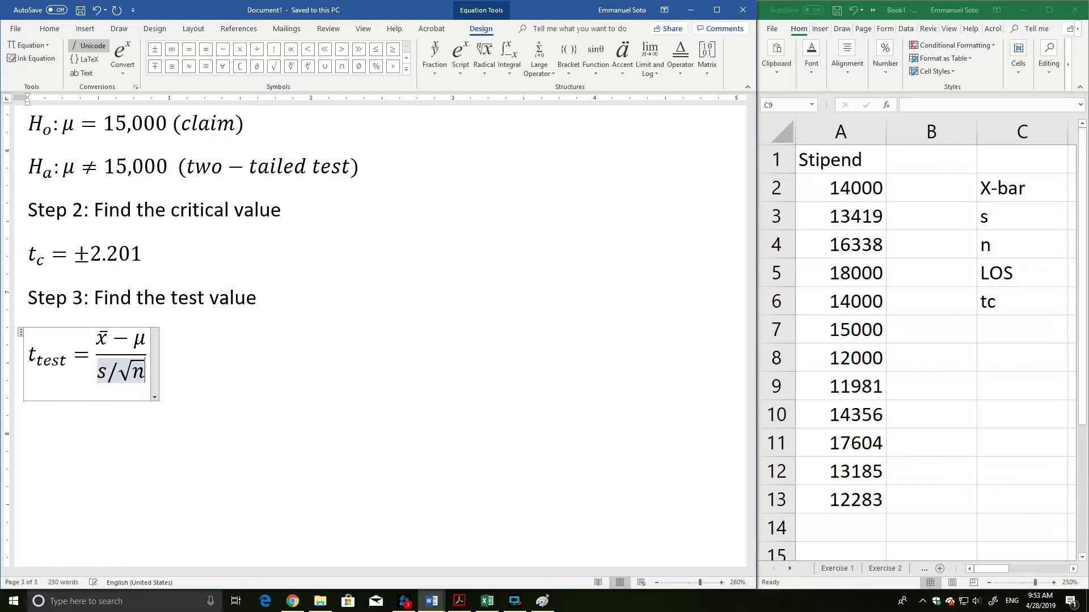
# Append an equals sign and a second empty fraction after the t_test formula.
pyautogui.click(184, 369)
pyautogui.click(147, 356)
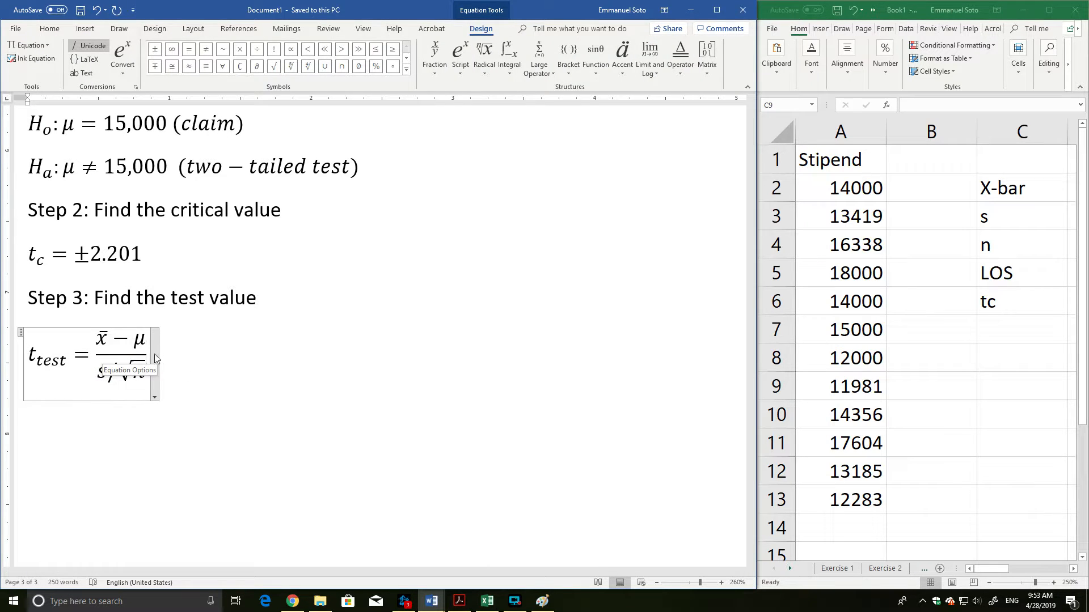
pyautogui.click(484, 57)
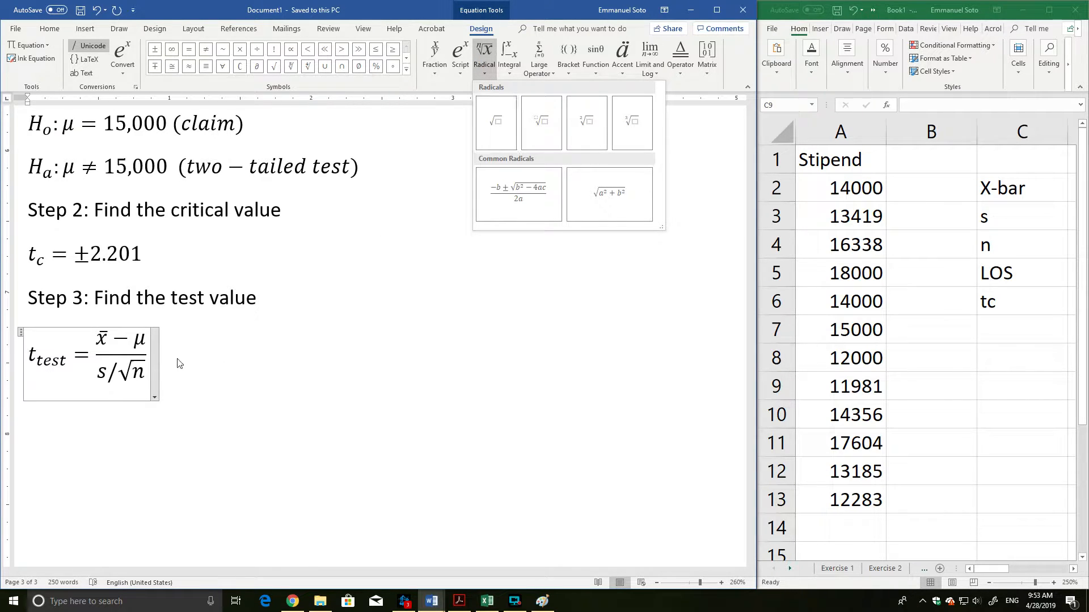
pyautogui.click(433, 67)
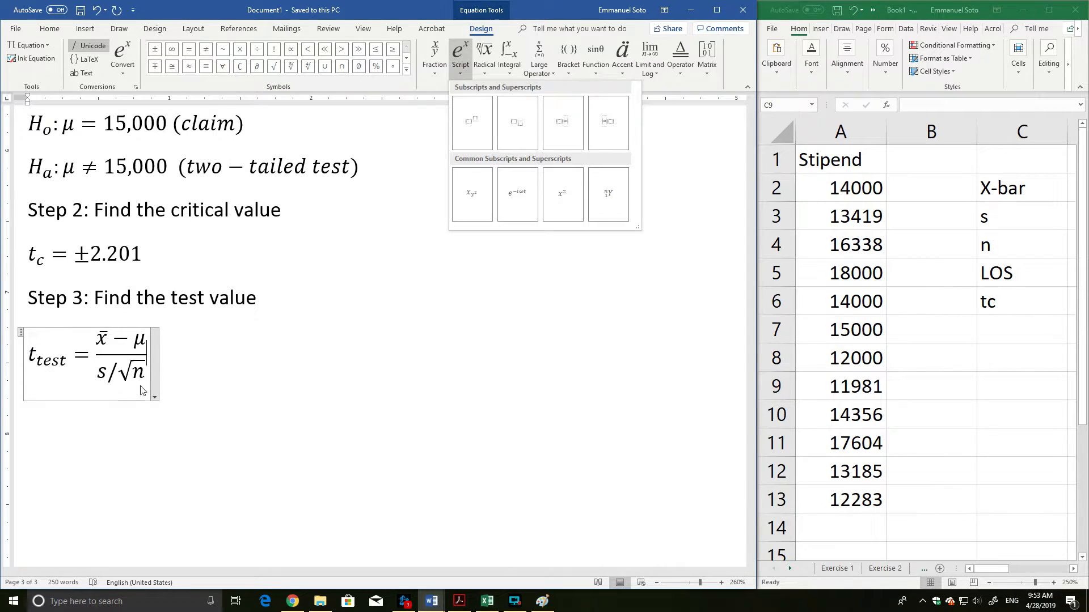
pyautogui.click(152, 351)
pyautogui.moveTo(151, 352); pyautogui.dragTo(41, 354)
pyautogui.click(146, 359)
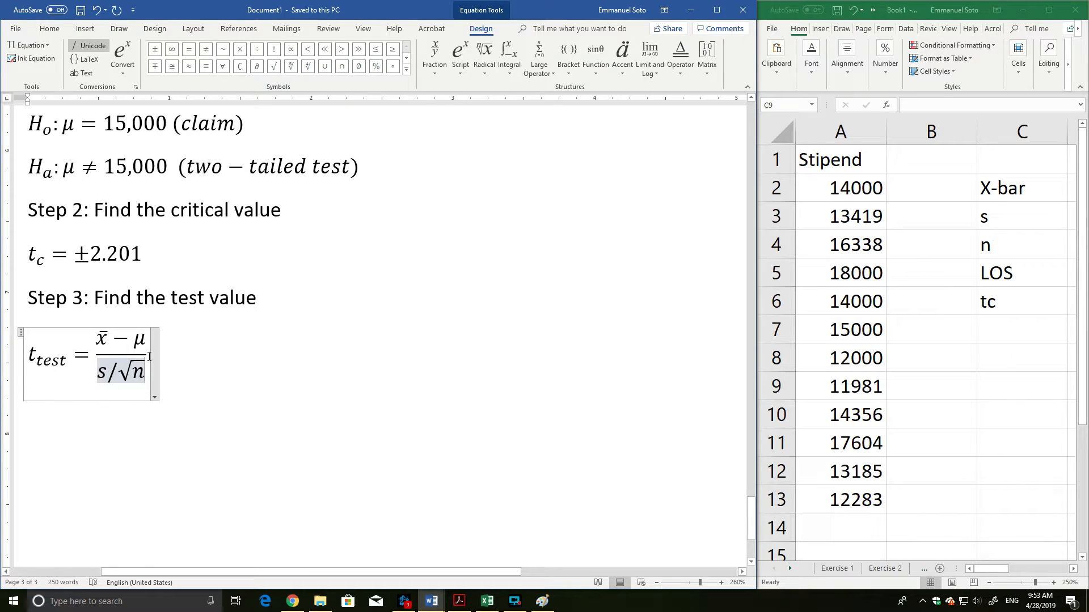
pyautogui.click(150, 356)
pyautogui.write('=/')
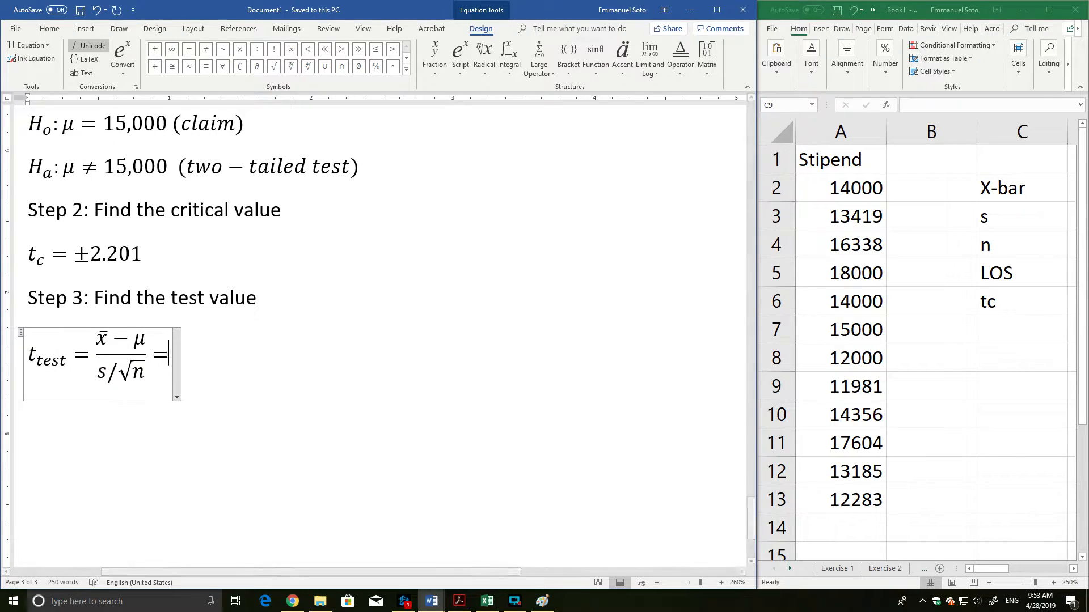
pyautogui.press('Left')
pyautogui.press('Left')
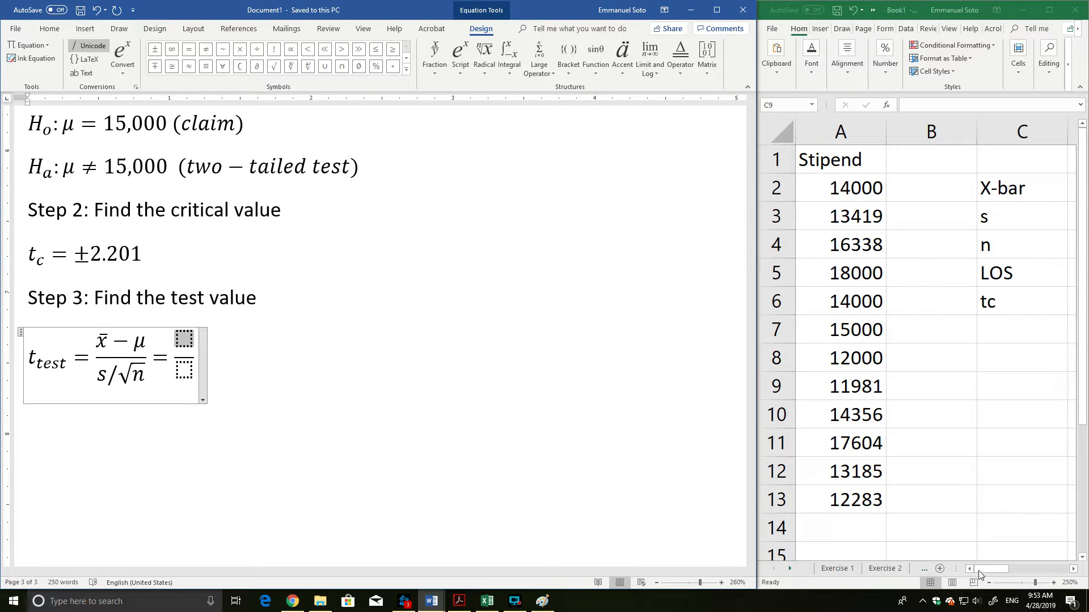
# Bring the statistics in columns C and D into view in Excel and fill the second fraction's numerator in Word with 14347.2 − 15000.
pyautogui.moveTo(993, 569); pyautogui.dragTo(1006, 569)
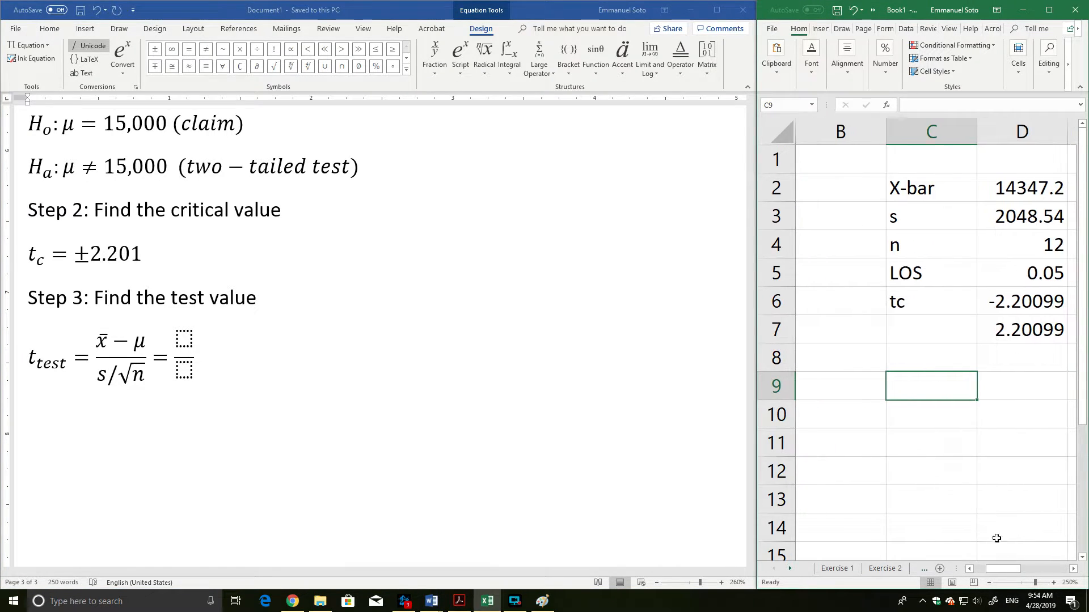
pyautogui.click(1072, 570)
pyautogui.click(1072, 570)
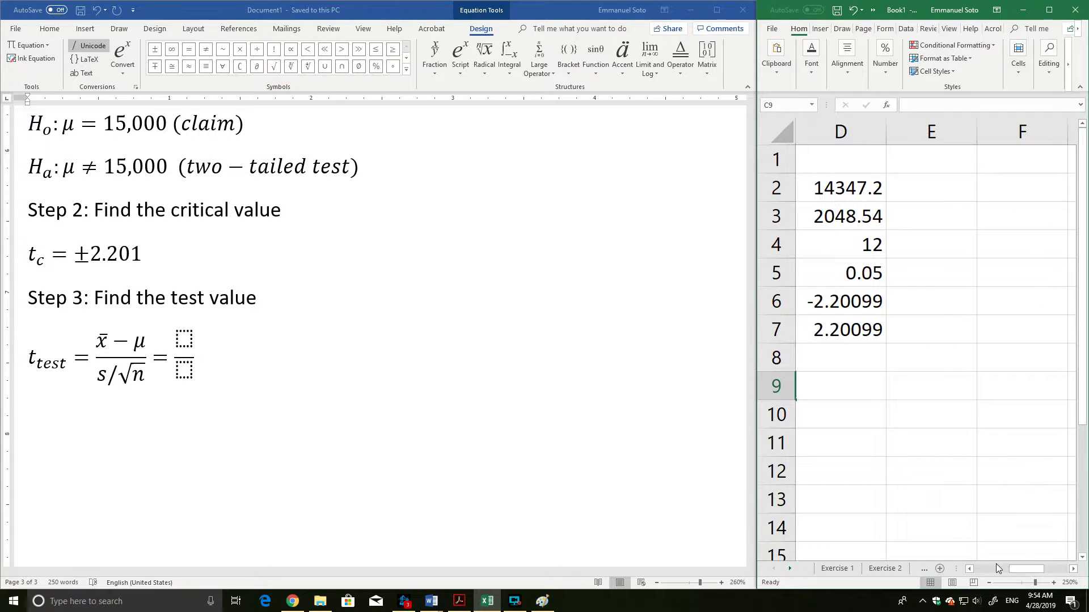
pyautogui.click(969, 569)
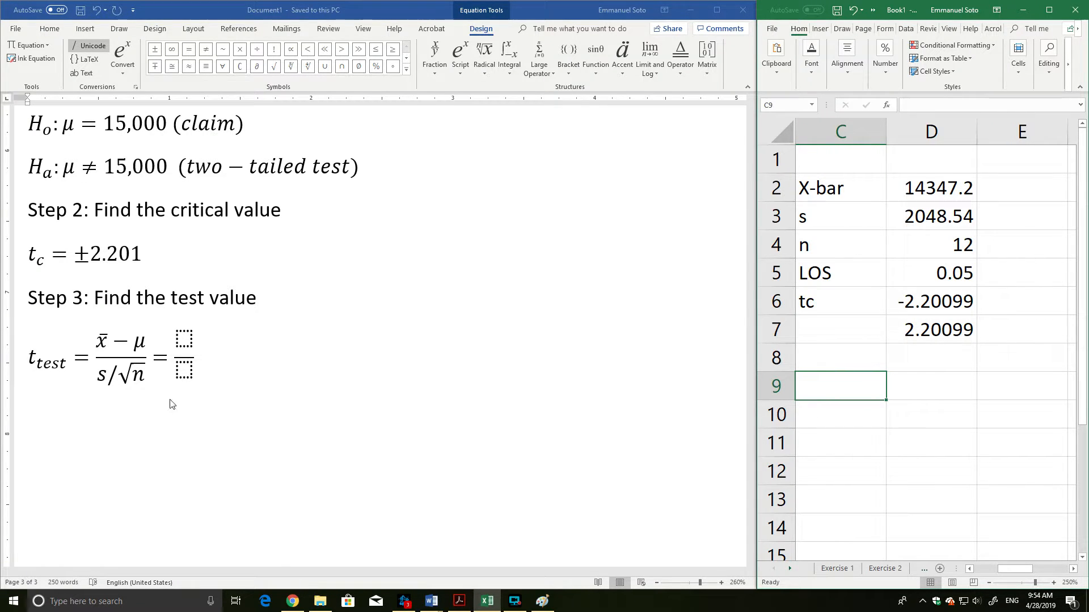
pyautogui.click(183, 345)
pyautogui.write('1437')
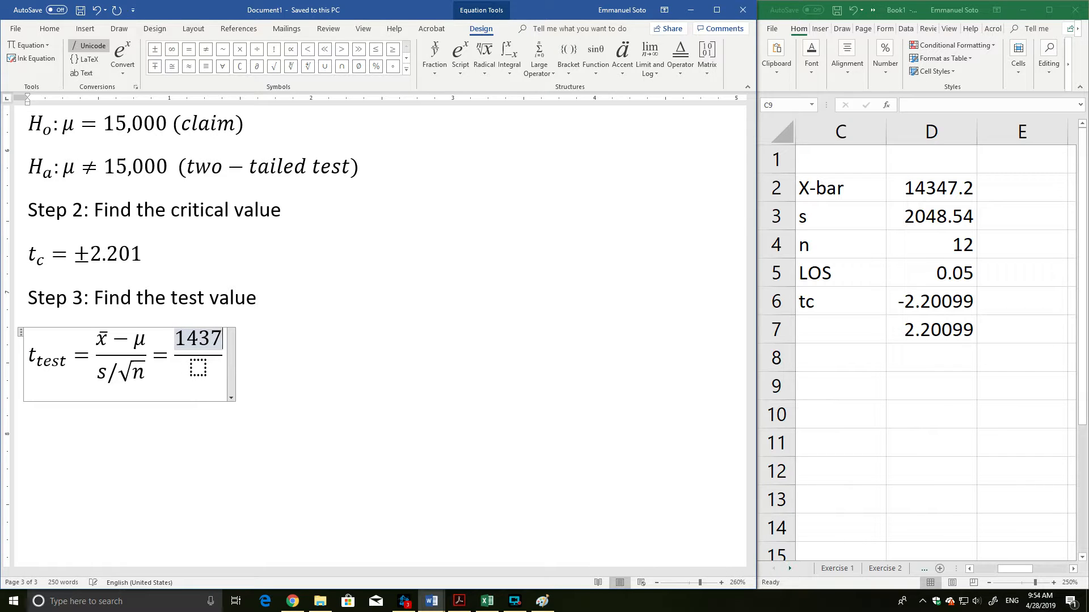
pyautogui.press('BackSpace')
pyautogui.write('47.2 -')
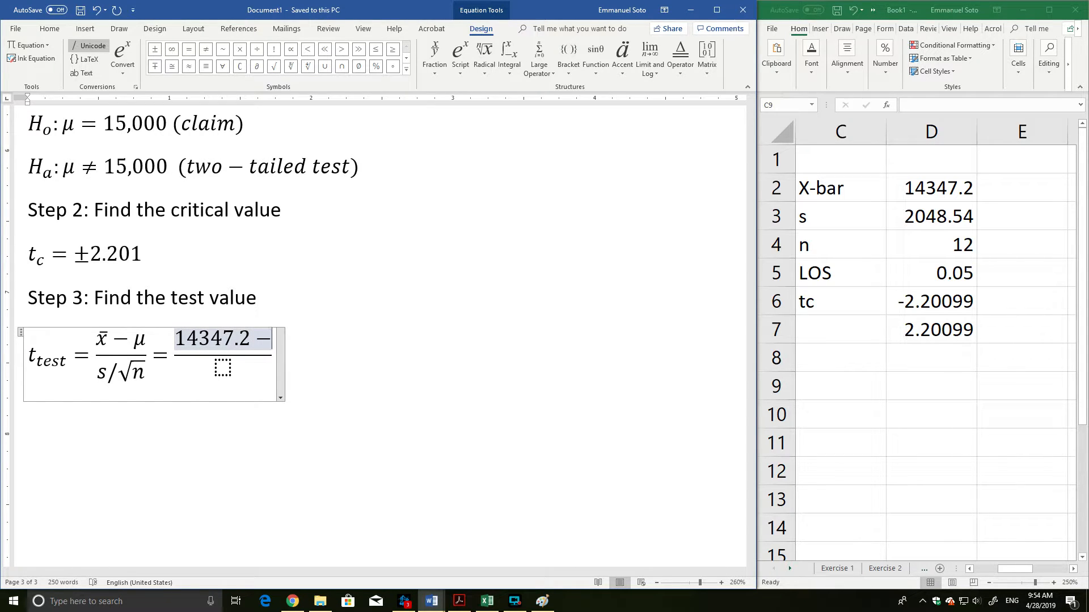
pyautogui.write('15000')
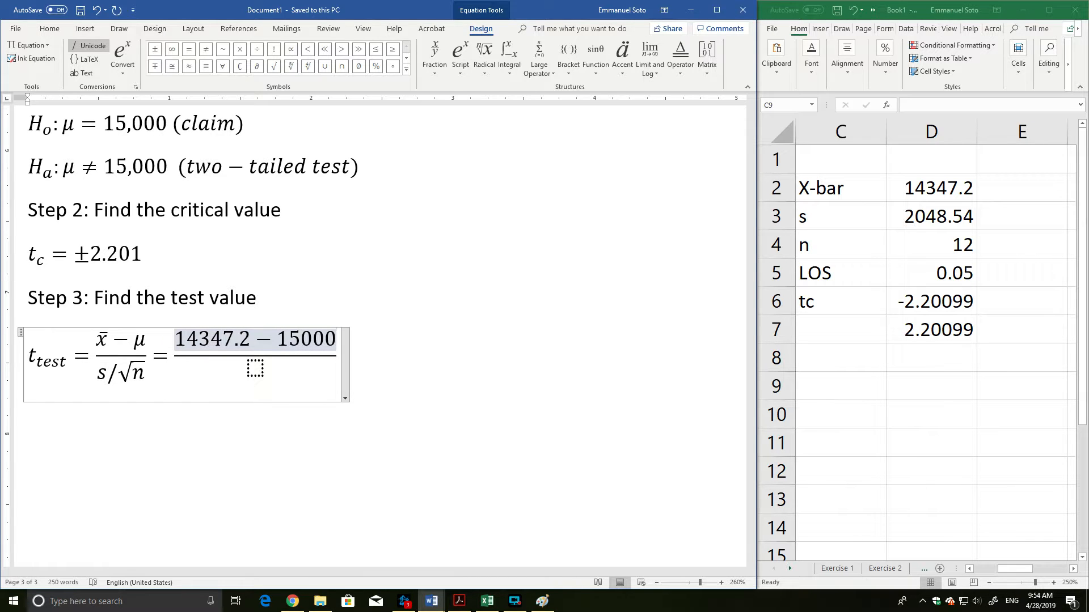
# Fill the second fraction's denominator with 2048.54/√12 and append an almost-equal sign after the fraction.
pyautogui.press('Down')
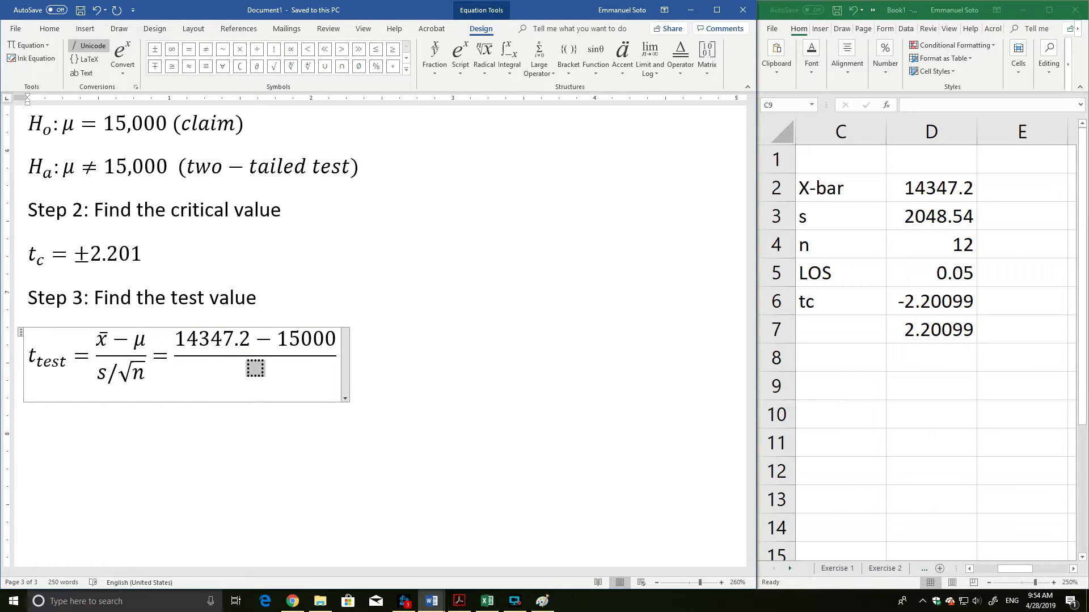
pyautogui.write('2048.5')
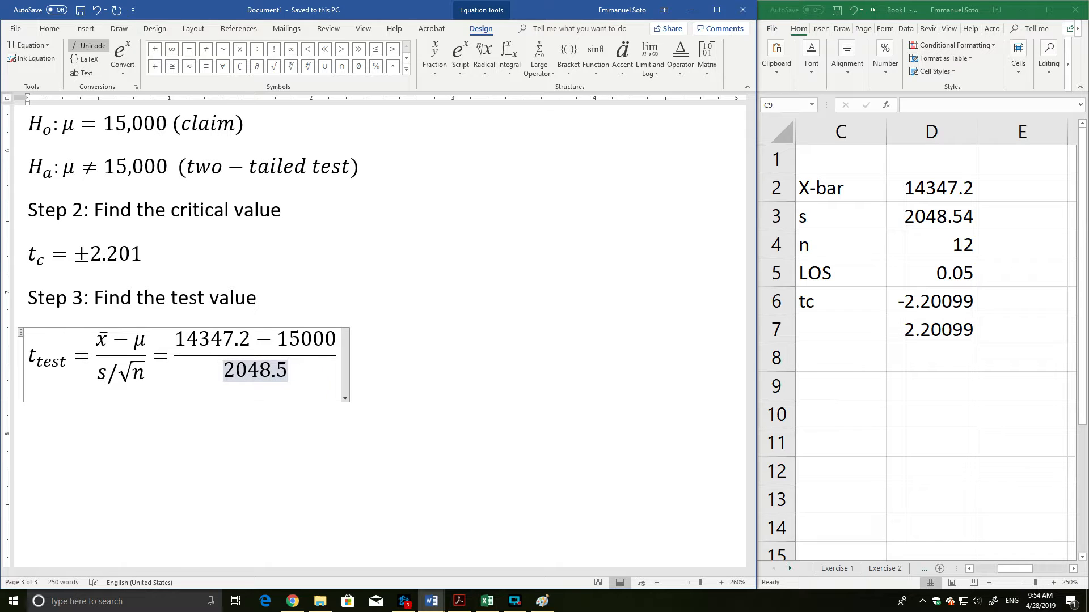
pyautogui.write('4/')
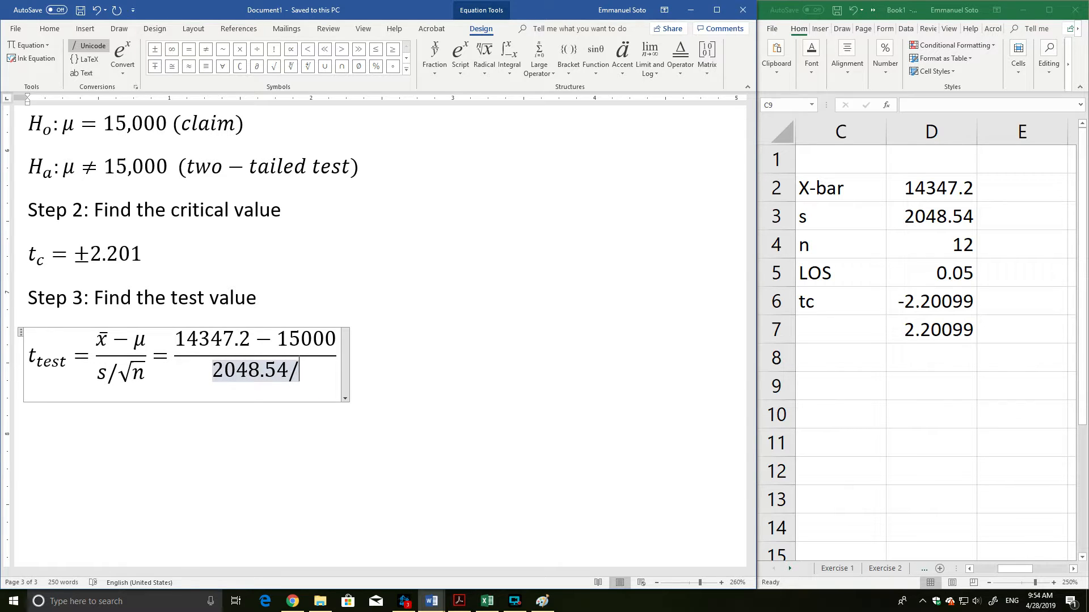
pyautogui.write('\\')
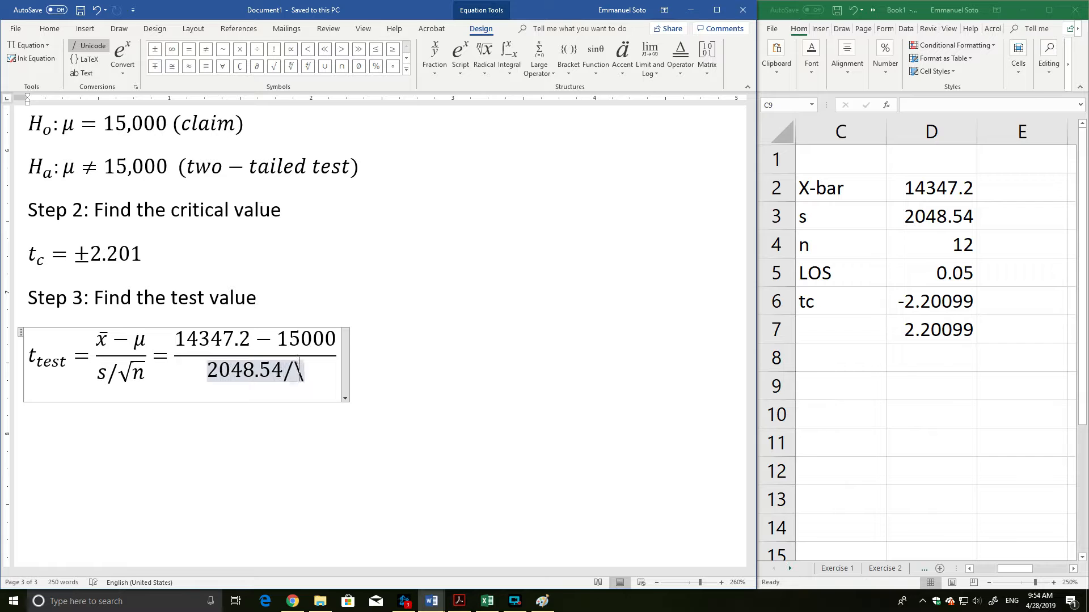
pyautogui.write('sqrt 12')
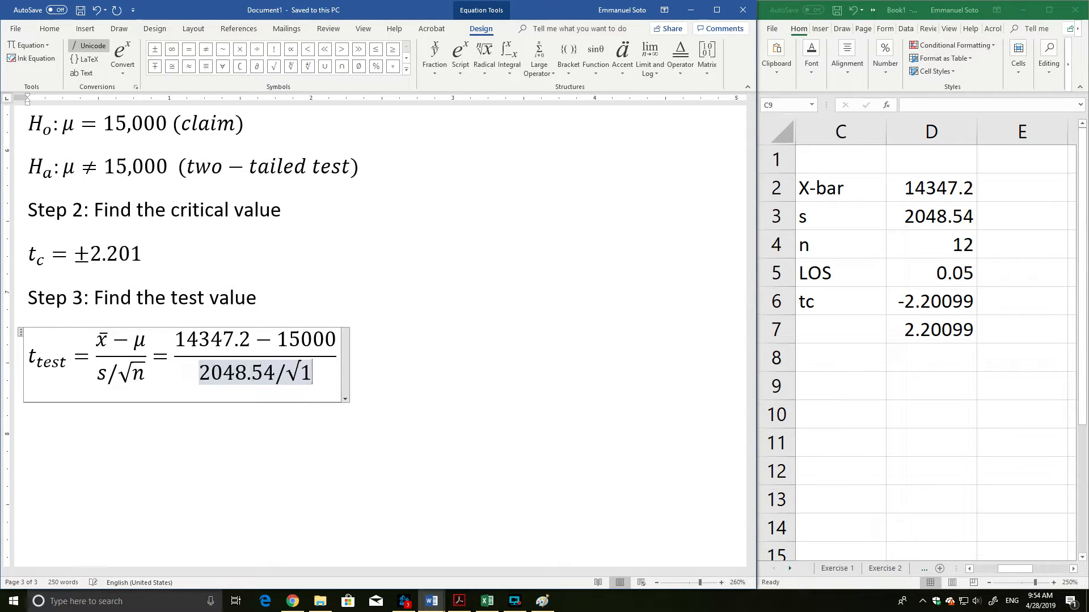
pyautogui.press('Right')
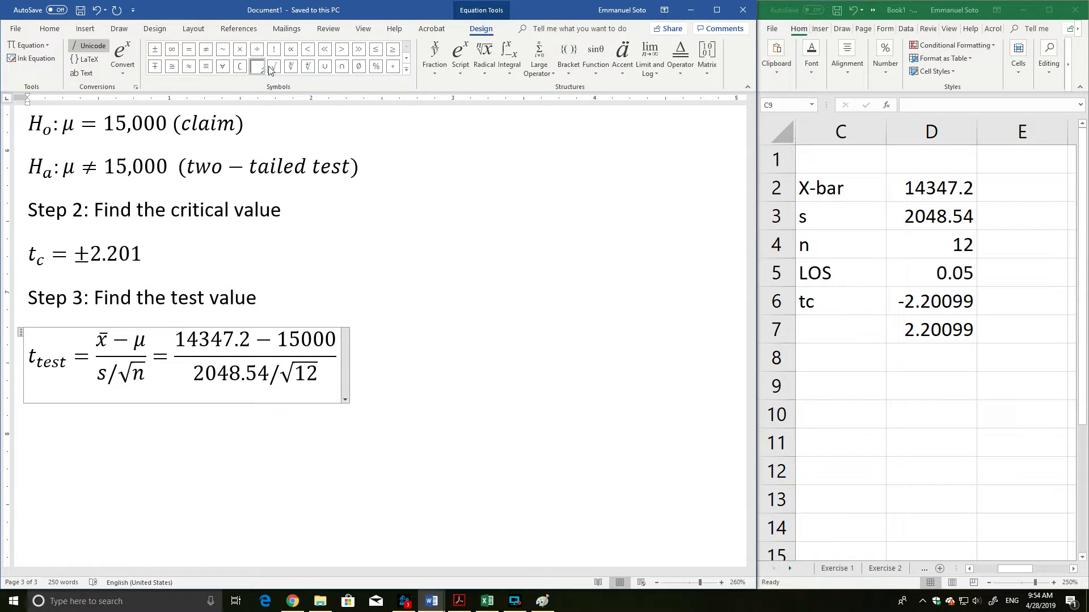
pyautogui.click(190, 68)
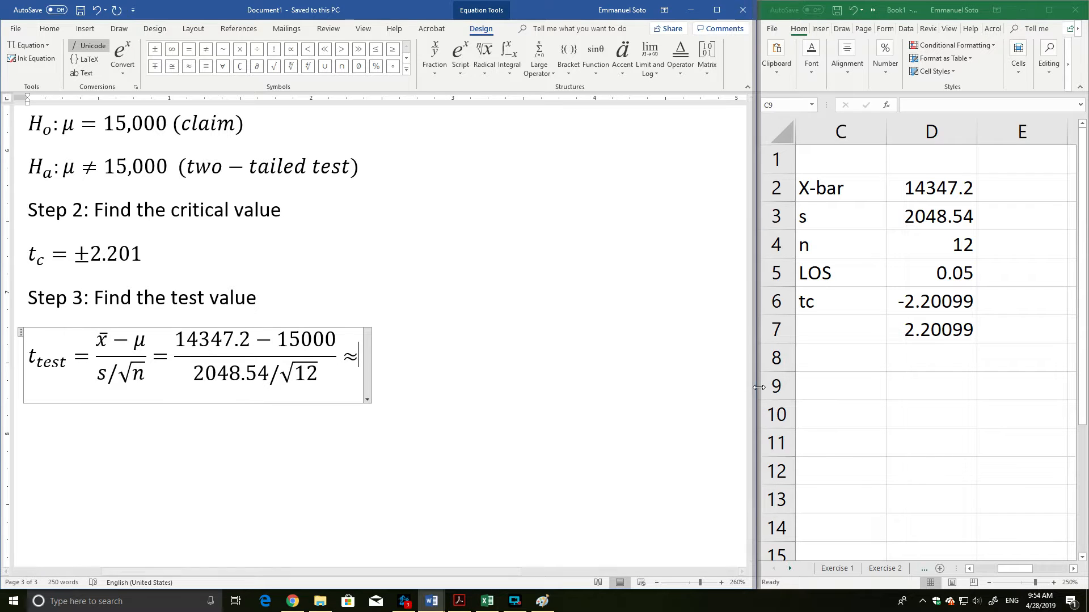
# Widen the Excel window and label cell C8 as t_test.
pyautogui.moveTo(756, 386); pyautogui.dragTo(287, 388)
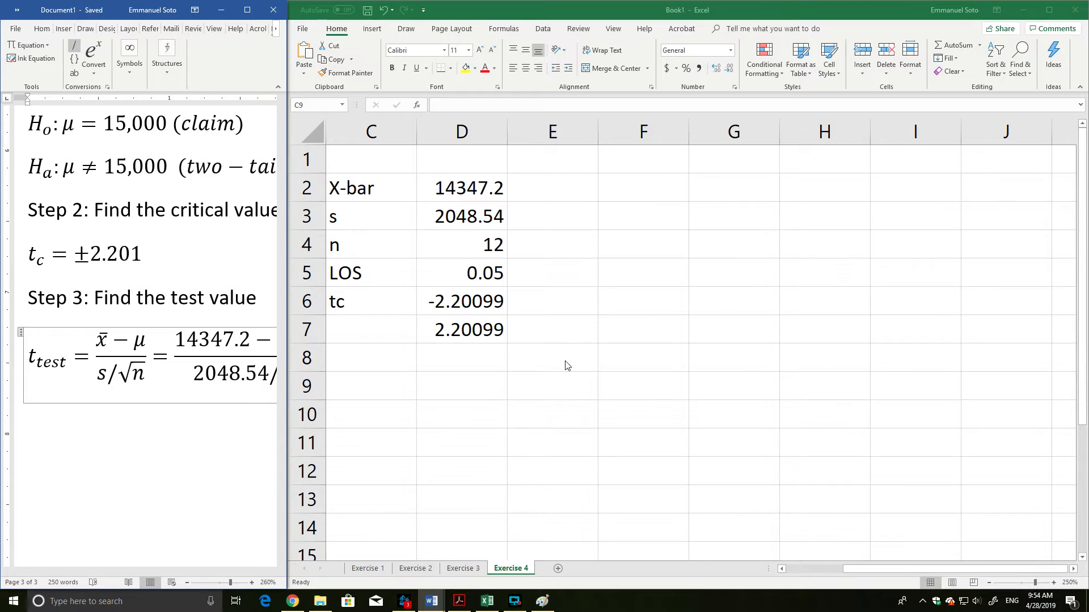
pyautogui.click(383, 362)
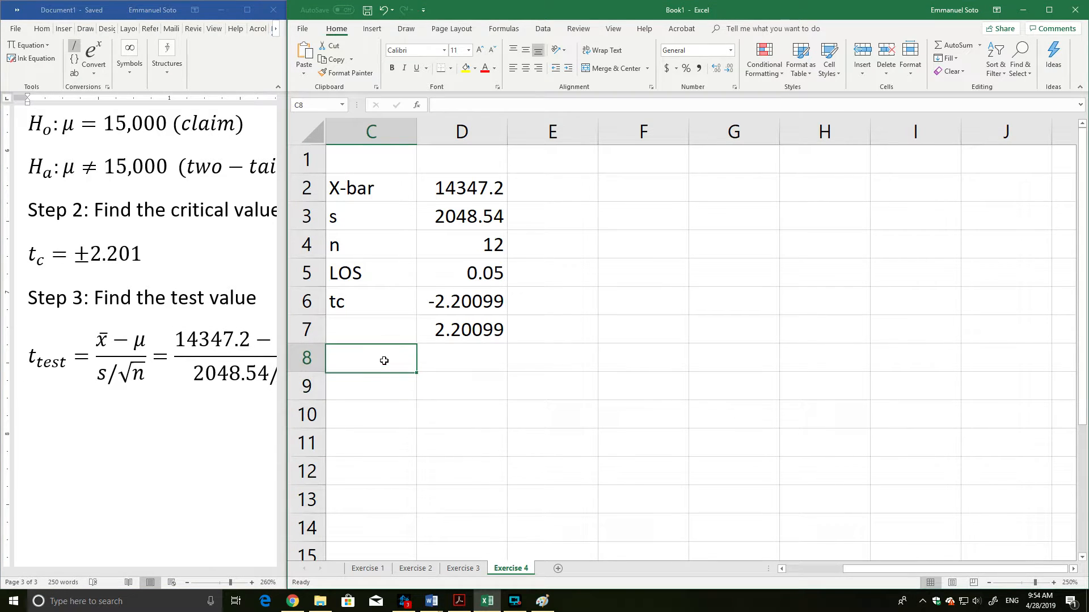
pyautogui.write('t')
pyautogui.write('_test')
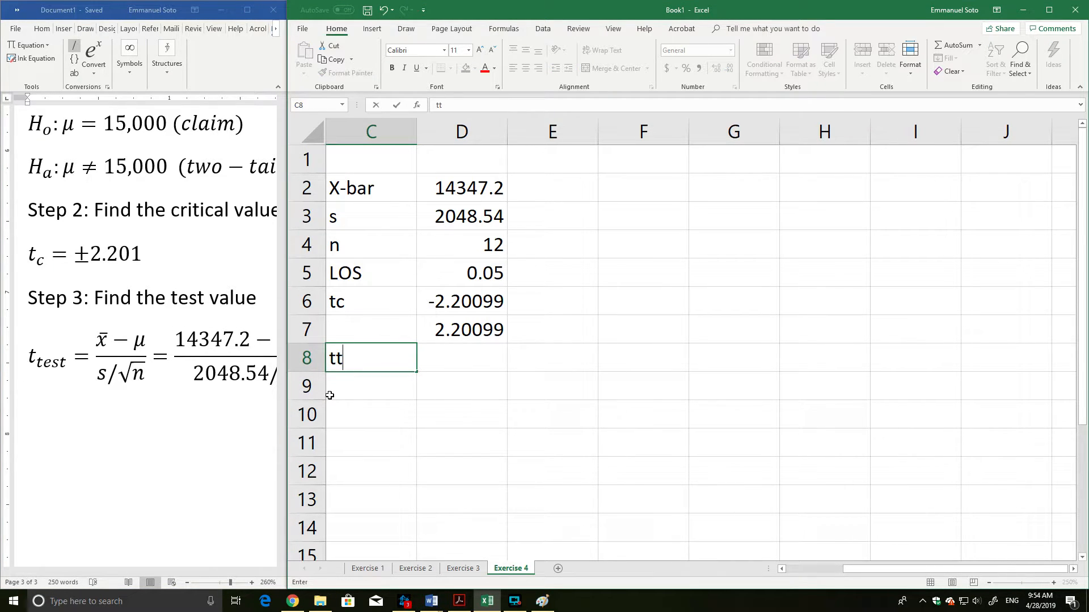
pyautogui.press('Tab')
# Compute the test value in D8 with the formula =(14347.2-15000)/(2048.54/SQRT(12)).
pyautogui.write('=')
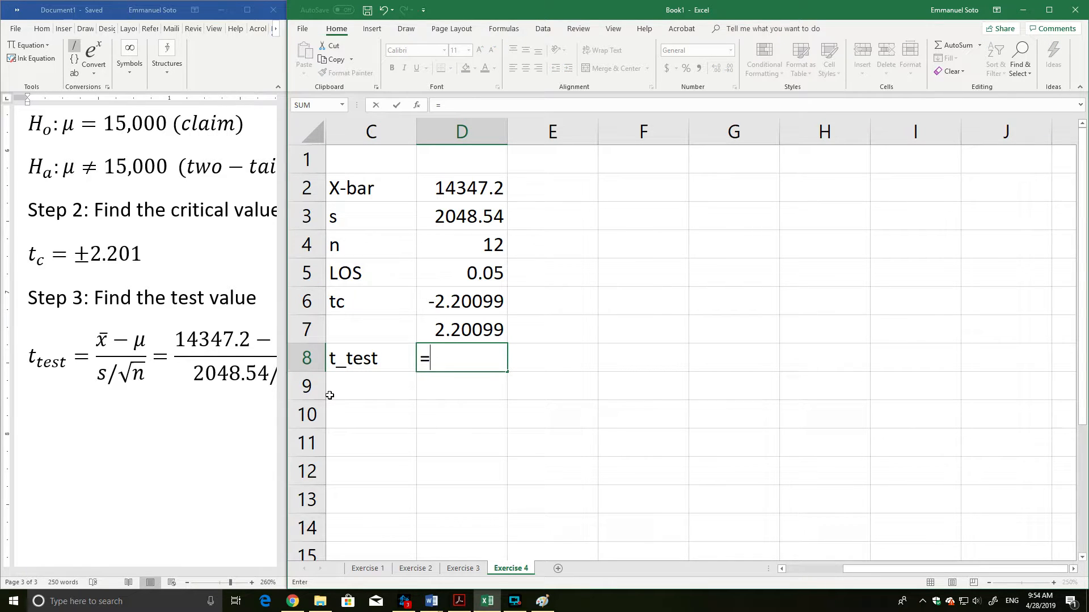
pyautogui.write('(14347.2-')
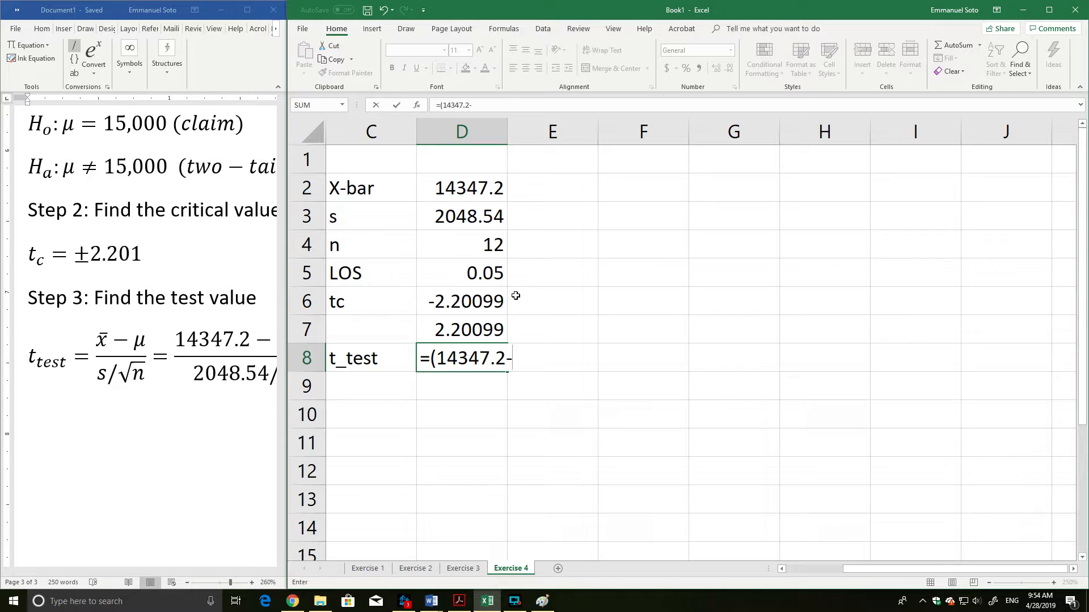
pyautogui.write('15000')
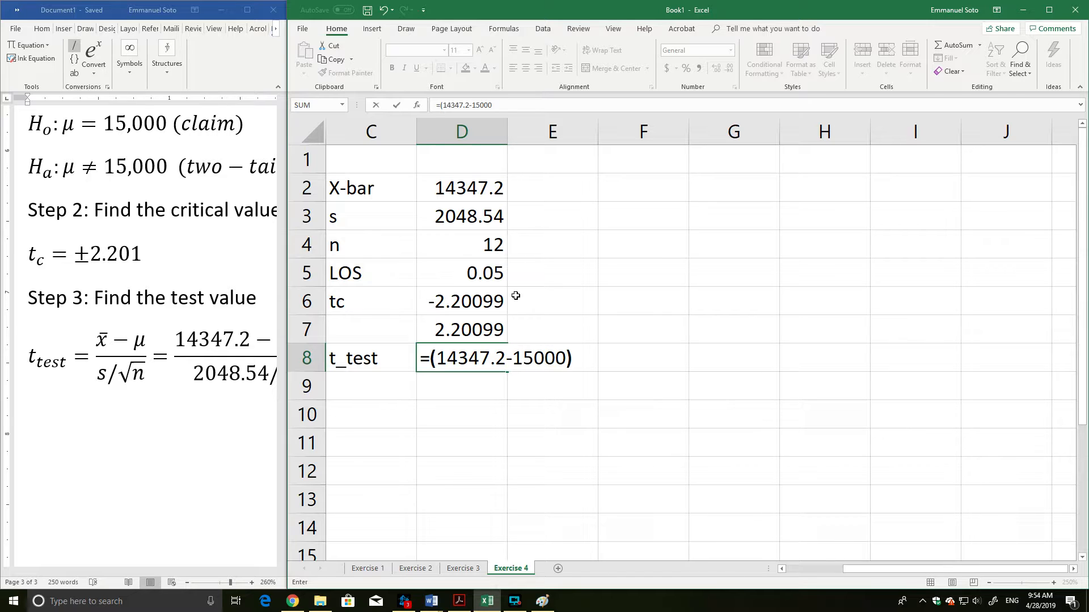
pyautogui.write(')/(2048.54')
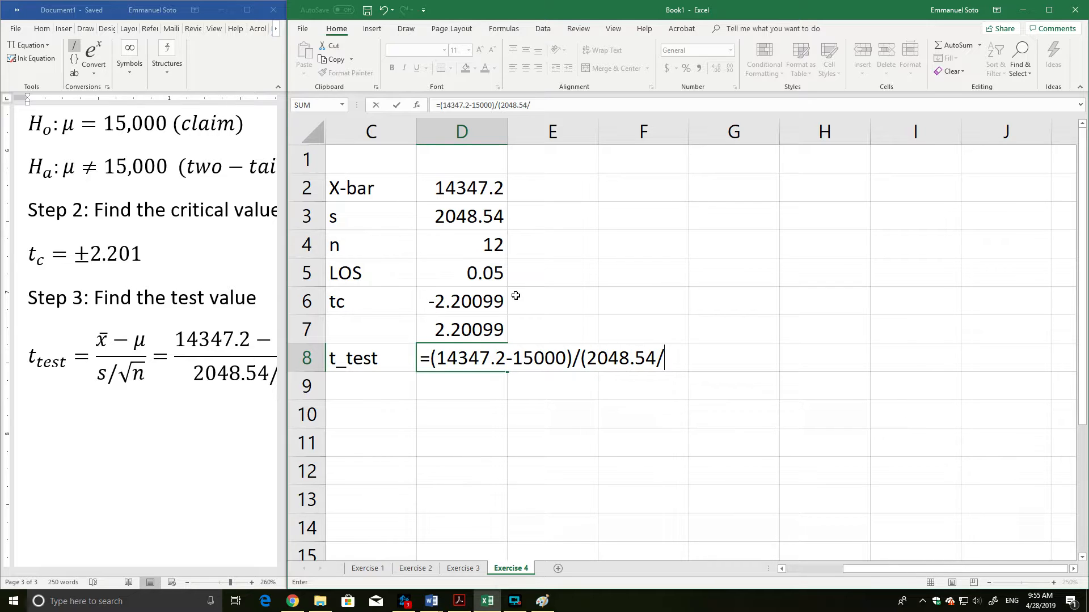
pyautogui.write('/sqrt')
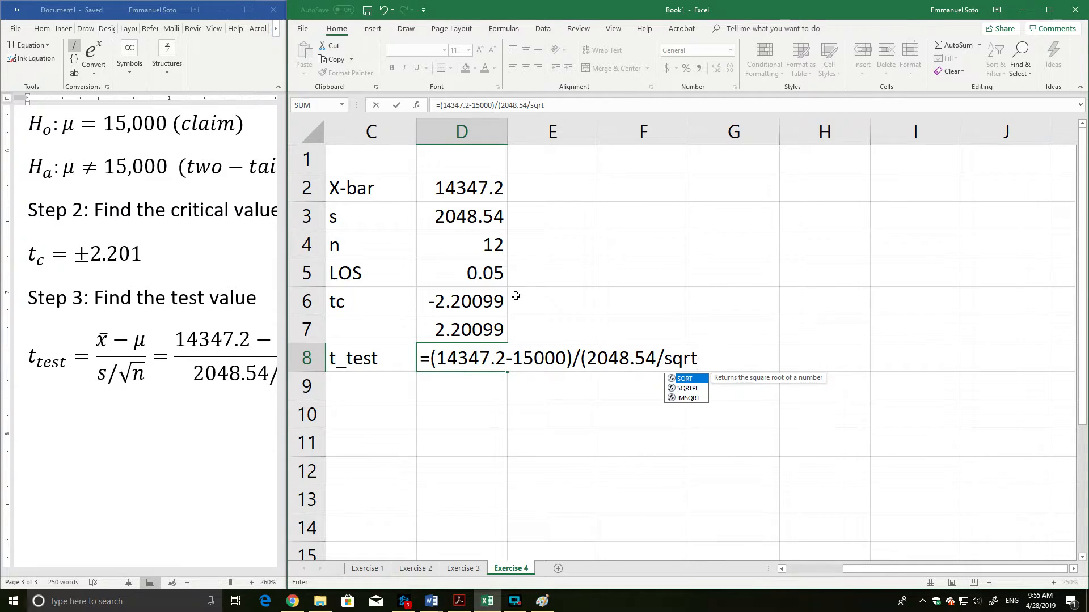
pyautogui.write('(')
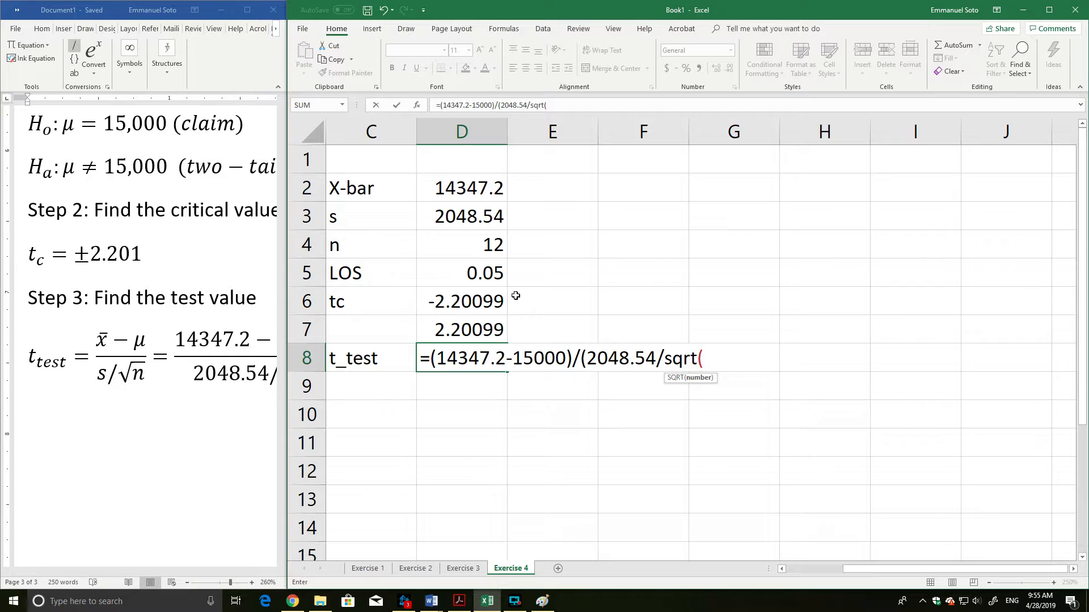
pyautogui.write('12)')
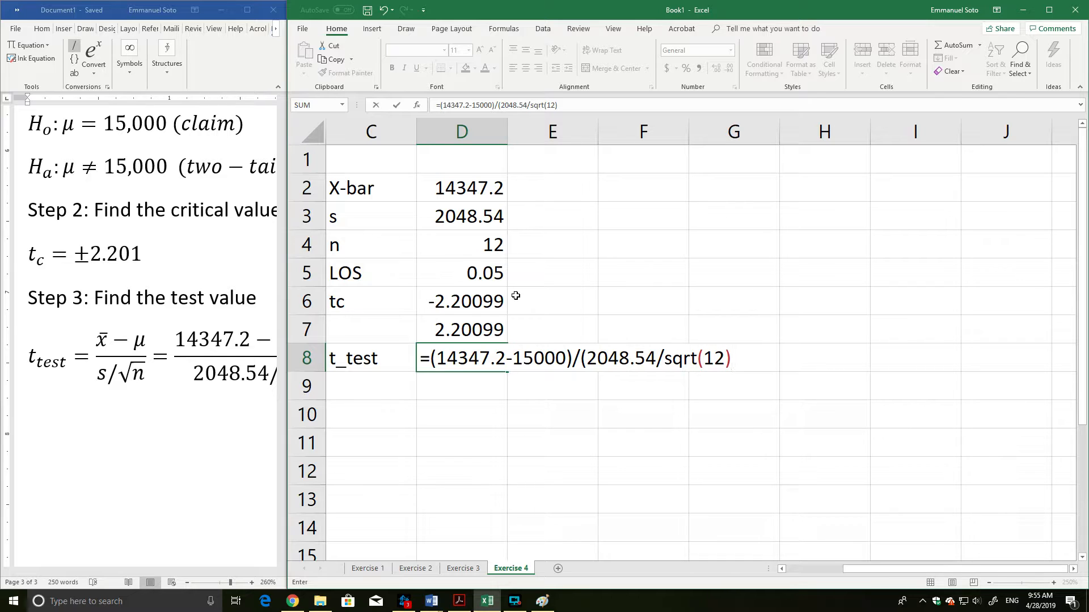
pyautogui.write(')')
pyautogui.press('Return')
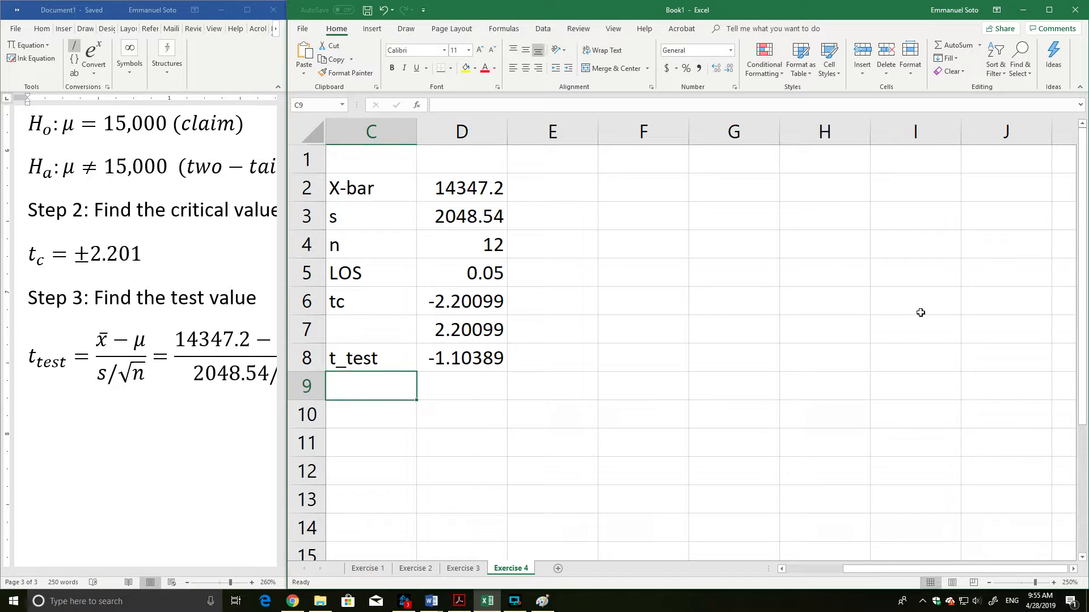
# Widen the Word window again and complete the t_test equation with the D8 result rounded to −1.104.
pyautogui.click(432, 358)
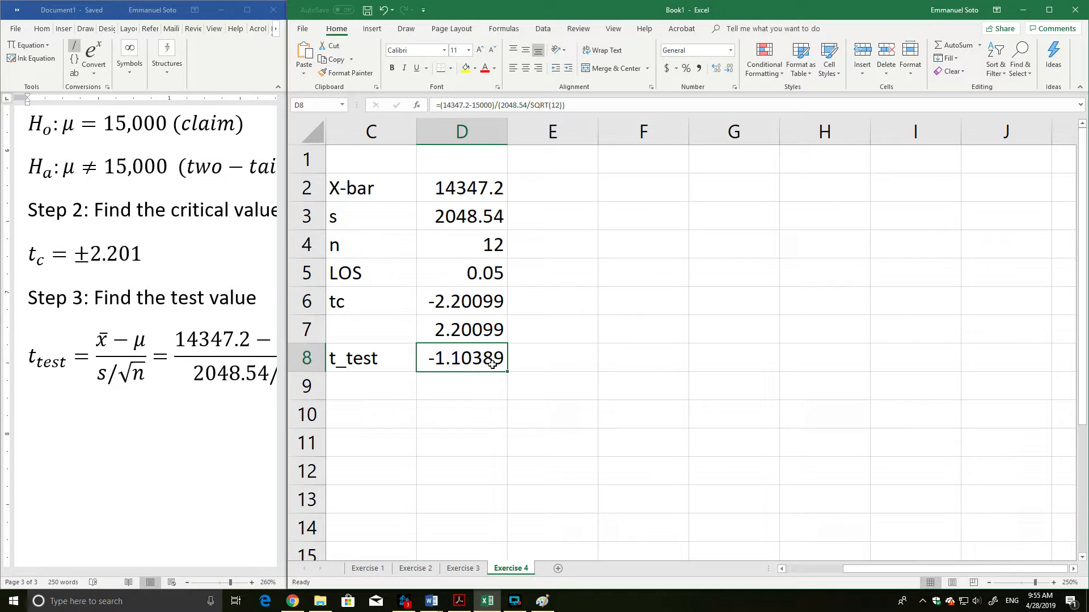
pyautogui.click(257, 402)
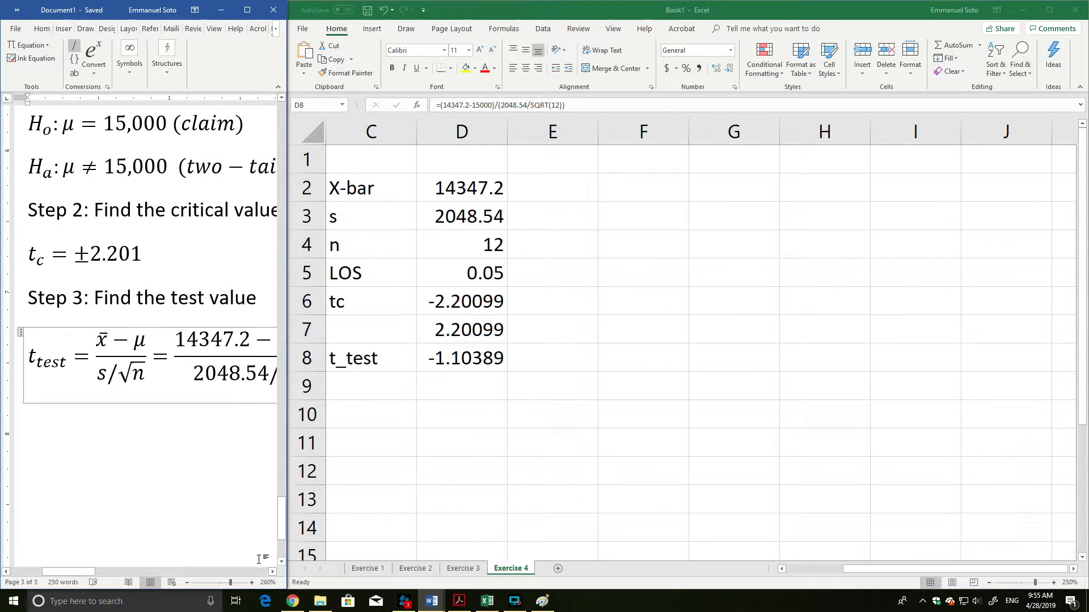
pyautogui.click(273, 572)
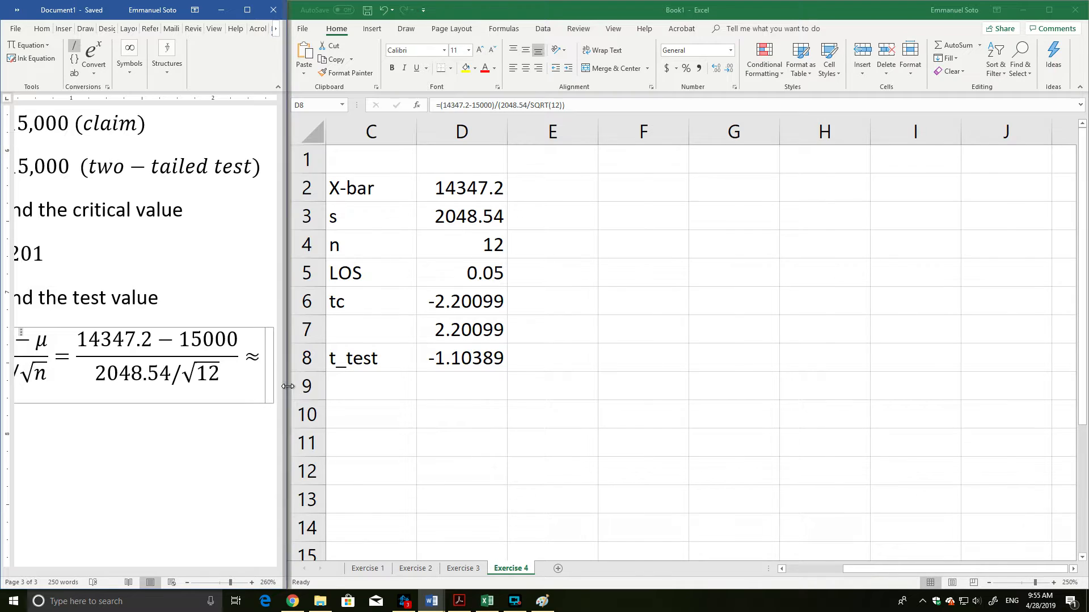
pyautogui.moveTo(288, 386); pyautogui.dragTo(781, 386)
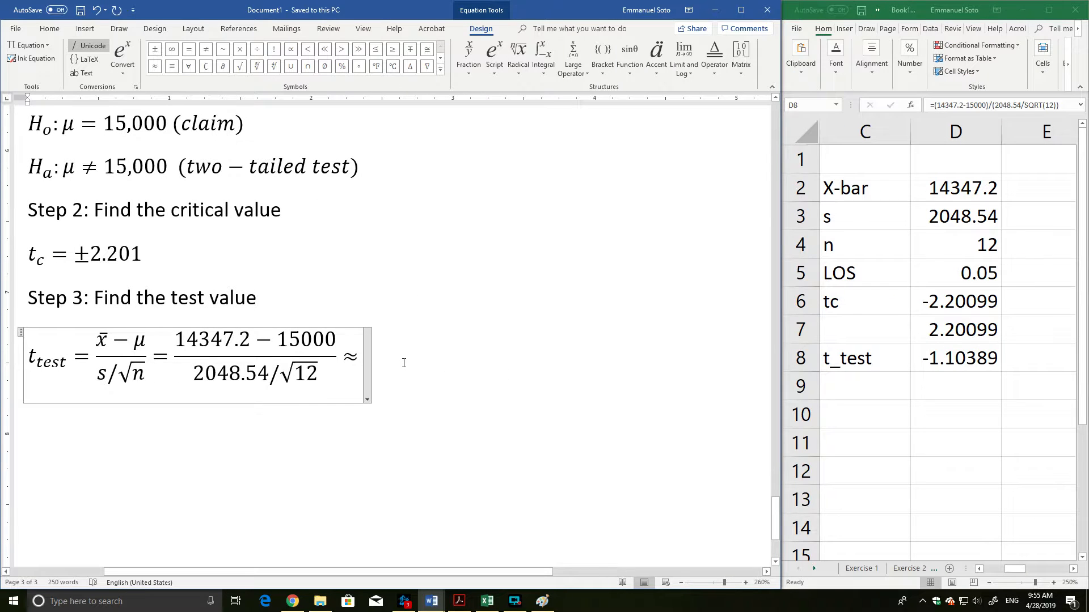
pyautogui.write('-1.10')
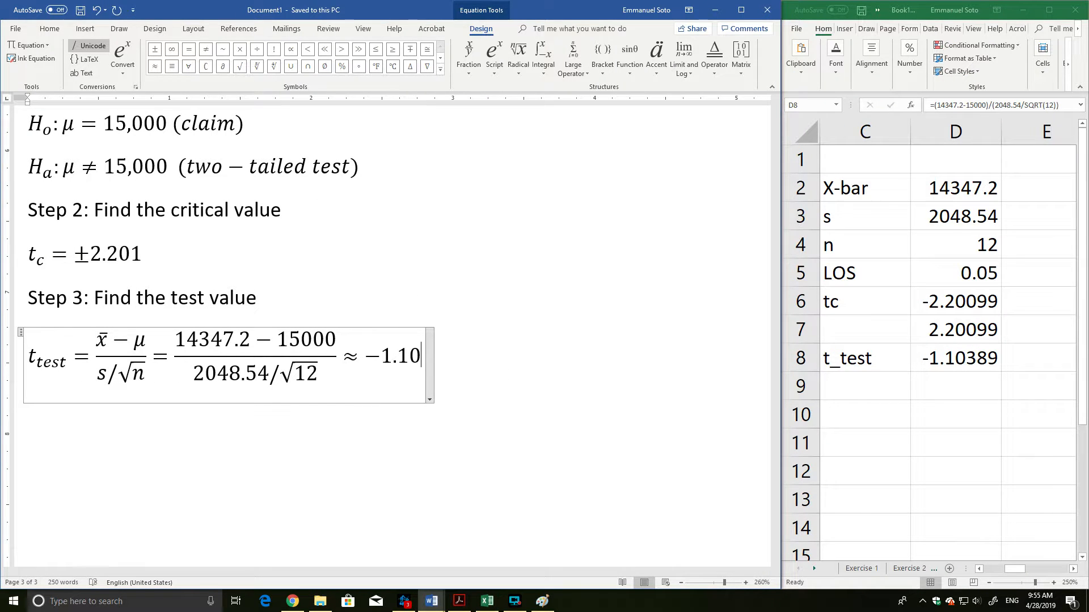
pyautogui.write('4')
pyautogui.click(321, 432)
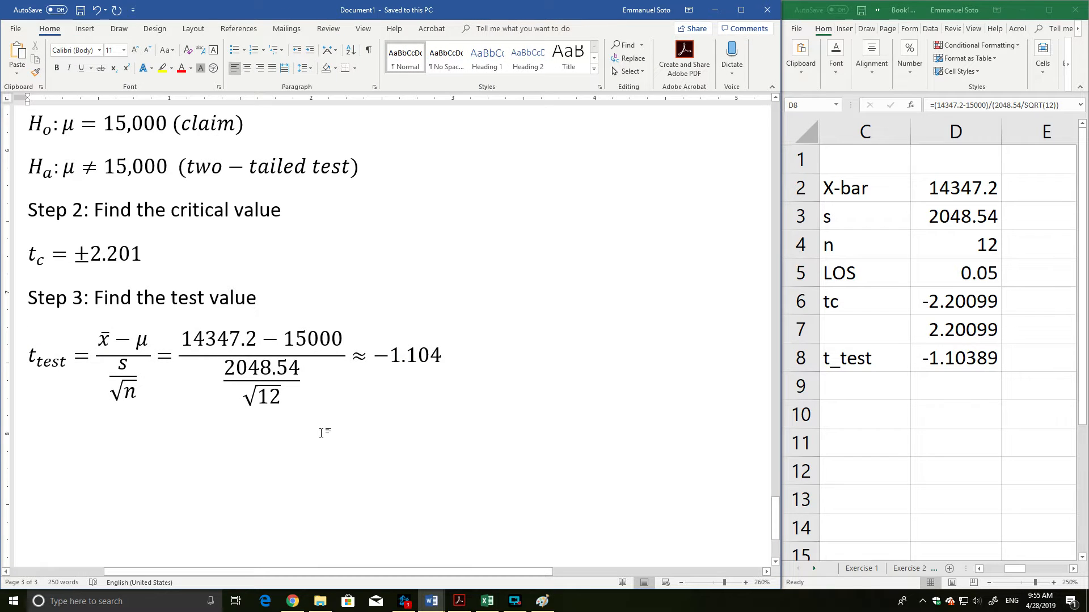
# Review the test value in Step 3 against the critical values in Step 2 of the Word document.
pyautogui.scroll(-3, 343, 423)
pyautogui.scroll(3, 351, 405)
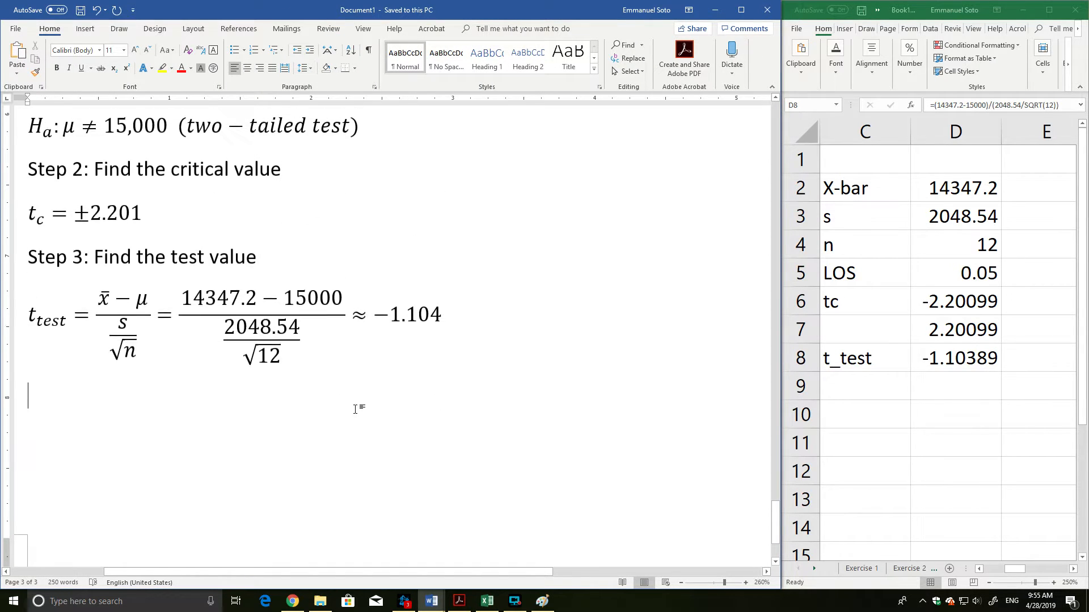
pyautogui.scroll(-1, 354, 384)
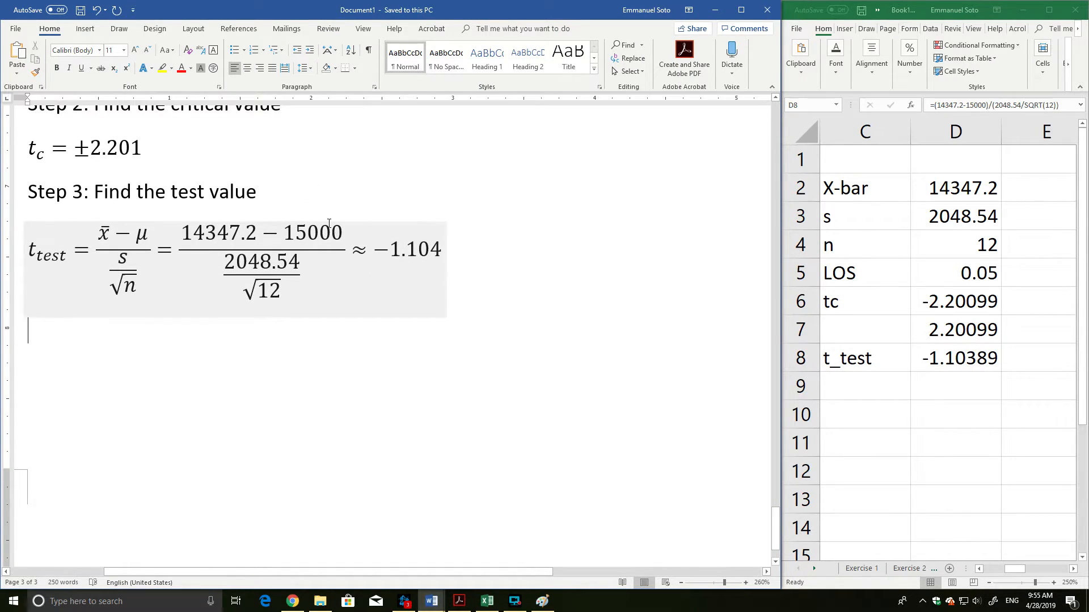
pyautogui.scroll(-1, 324, 298)
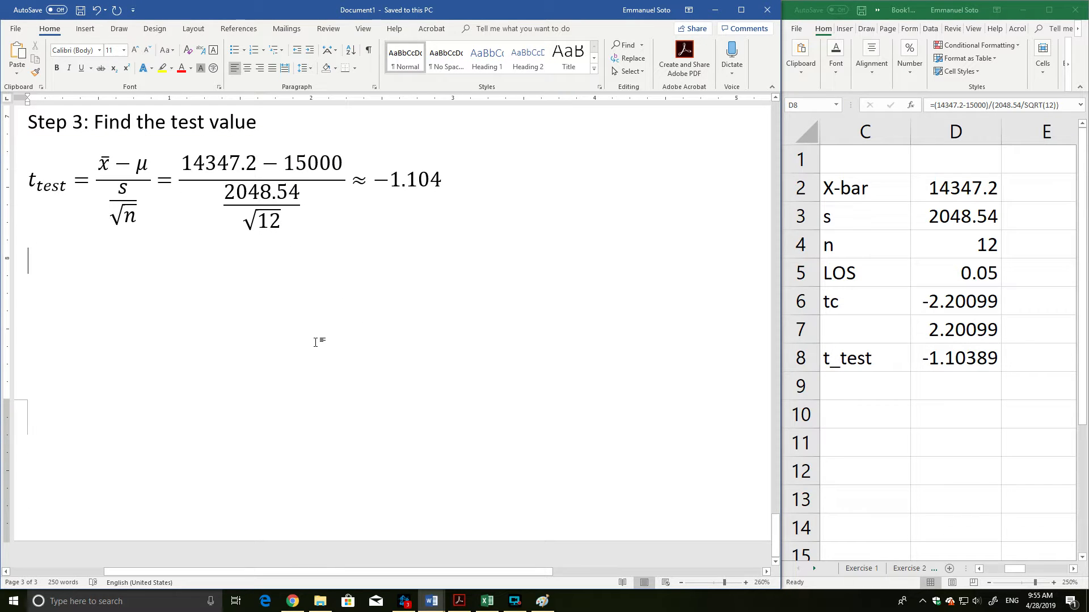
pyautogui.scroll(3, 315, 342)
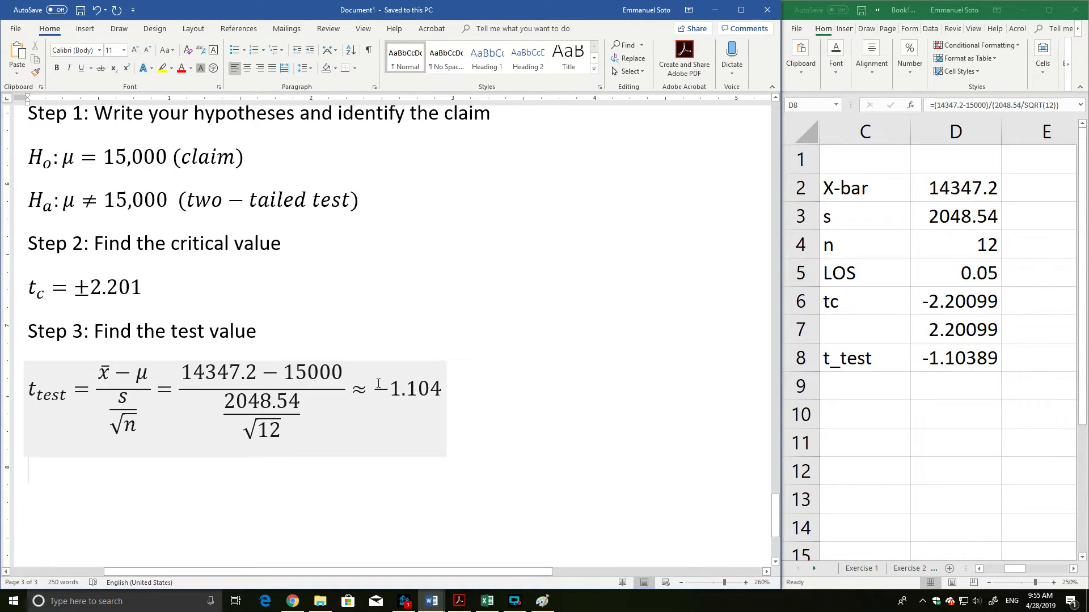
pyautogui.moveTo(419, 393); pyautogui.dragTo(443, 392)
pyautogui.moveTo(72, 289); pyautogui.dragTo(165, 300)
pyautogui.click(508, 304)
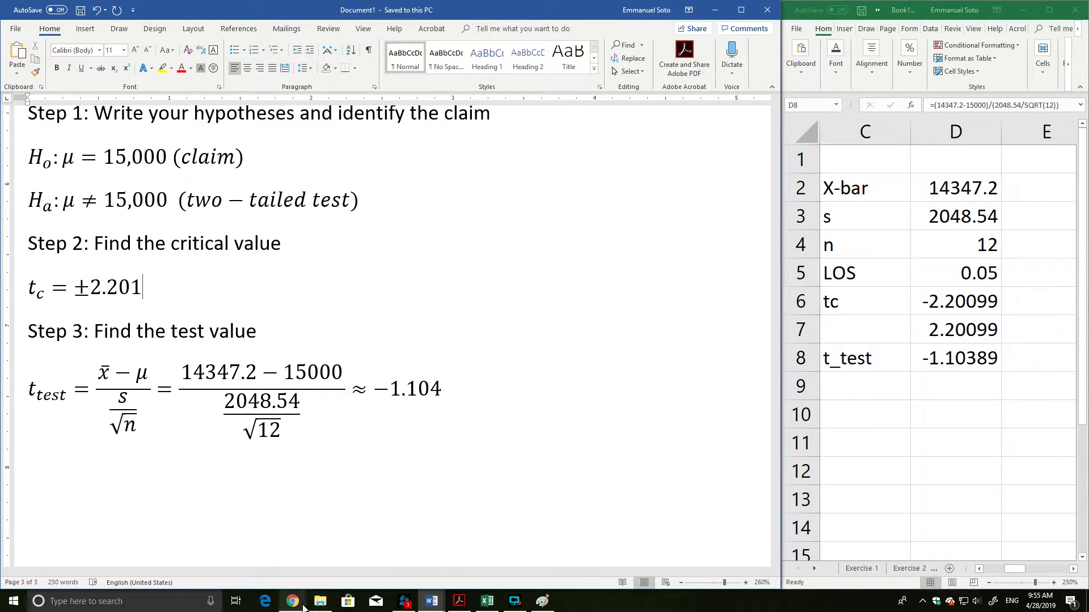
# Switch to Paint and undo back to the plain bell curve without cutoff lines or shaded tails.
pyautogui.click(542, 601)
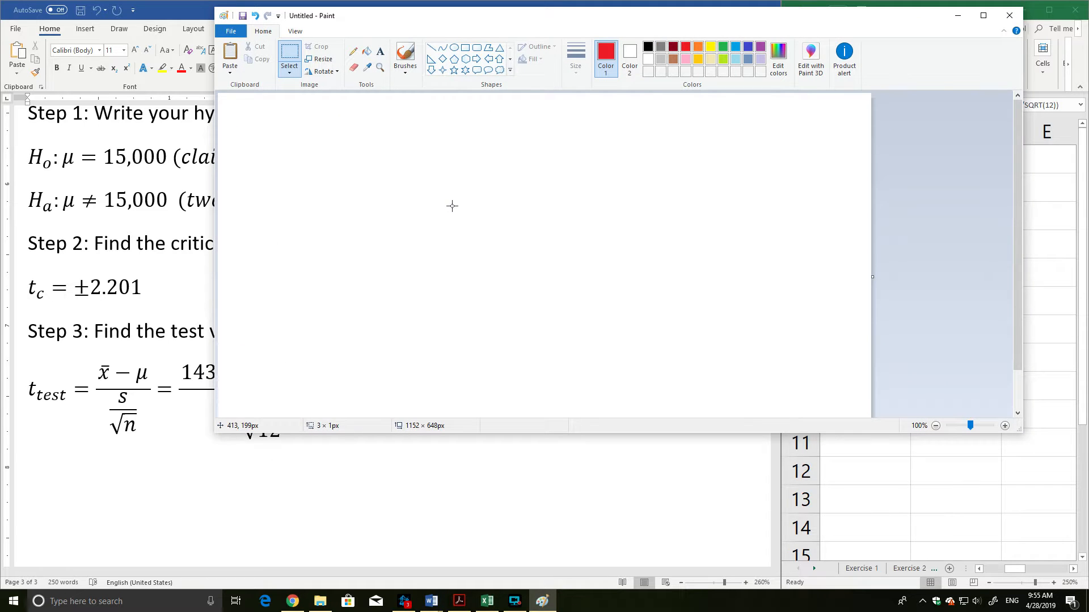
pyautogui.hotkey('ctrl', 'v')
pyautogui.hotkey('ctrl', 'z')
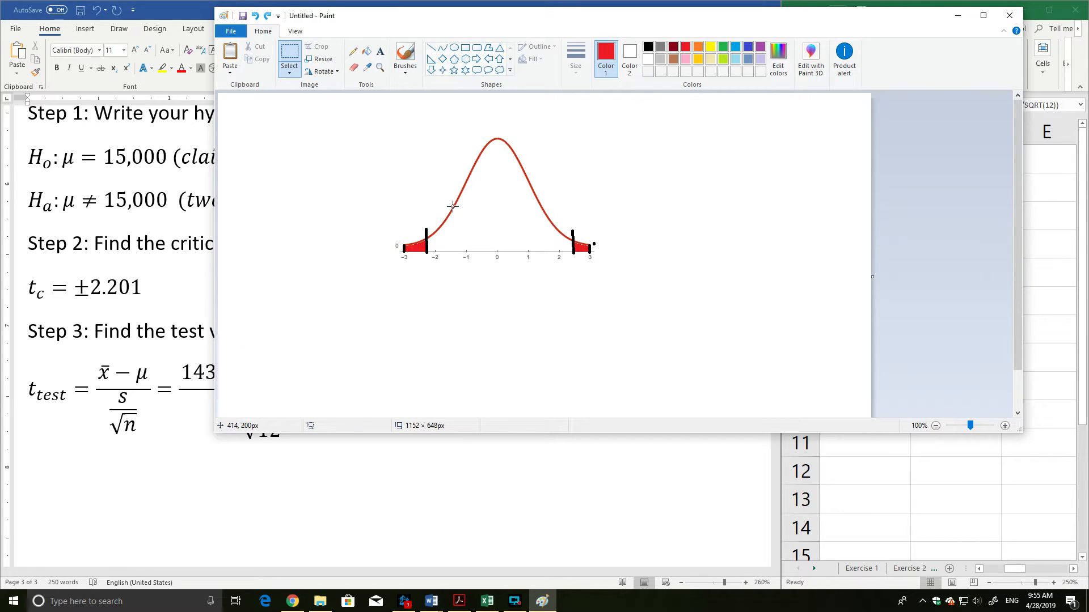
pyautogui.hotkey('ctrl', 'z')
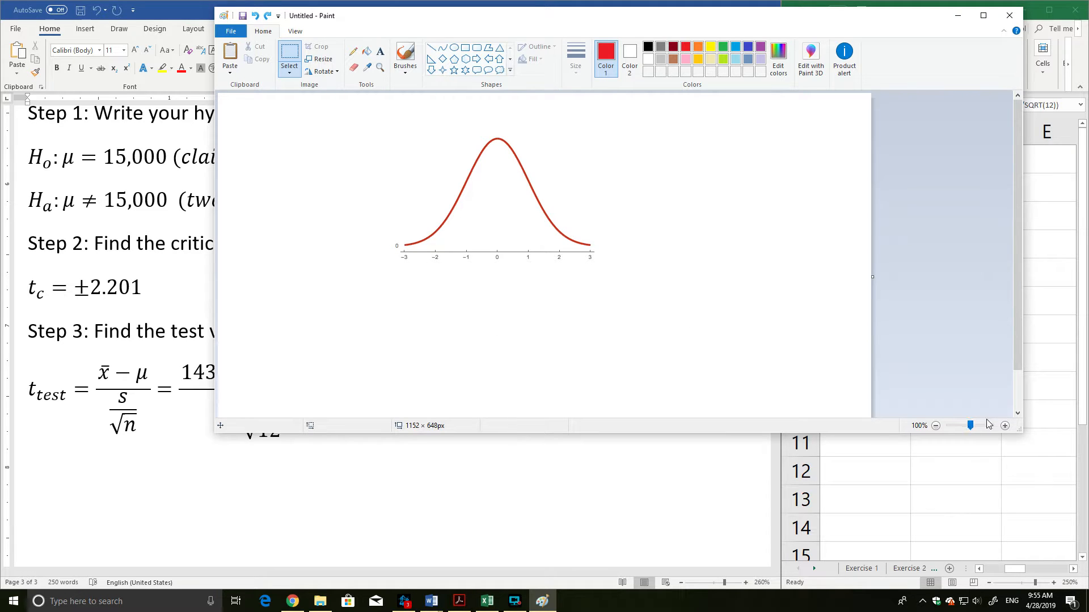
pyautogui.click(1004, 426)
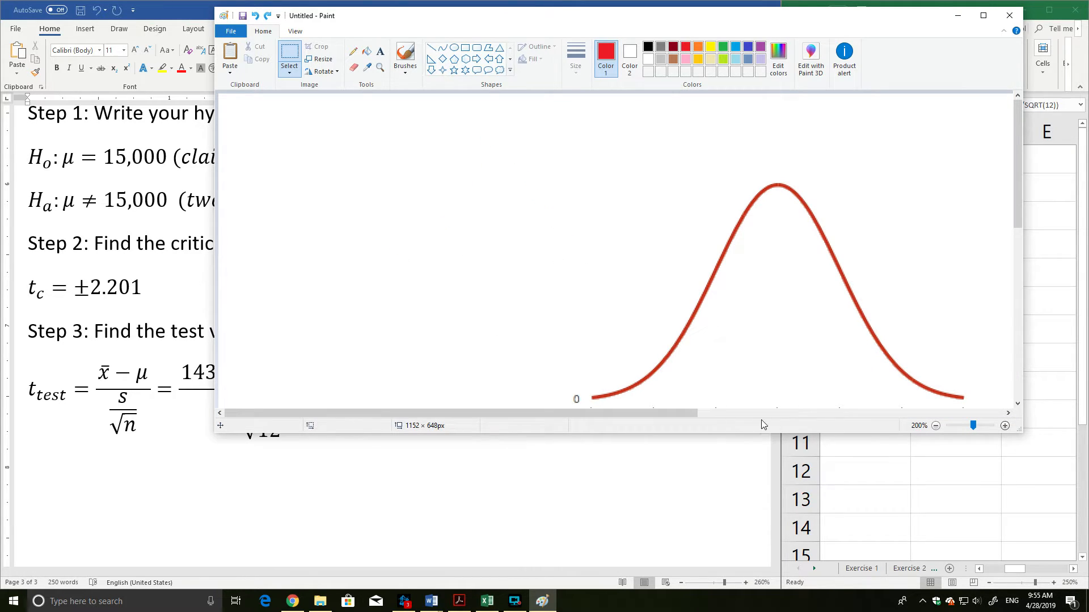
pyautogui.moveTo(685, 411); pyautogui.dragTo(776, 410)
pyautogui.scroll(-3, 778, 241)
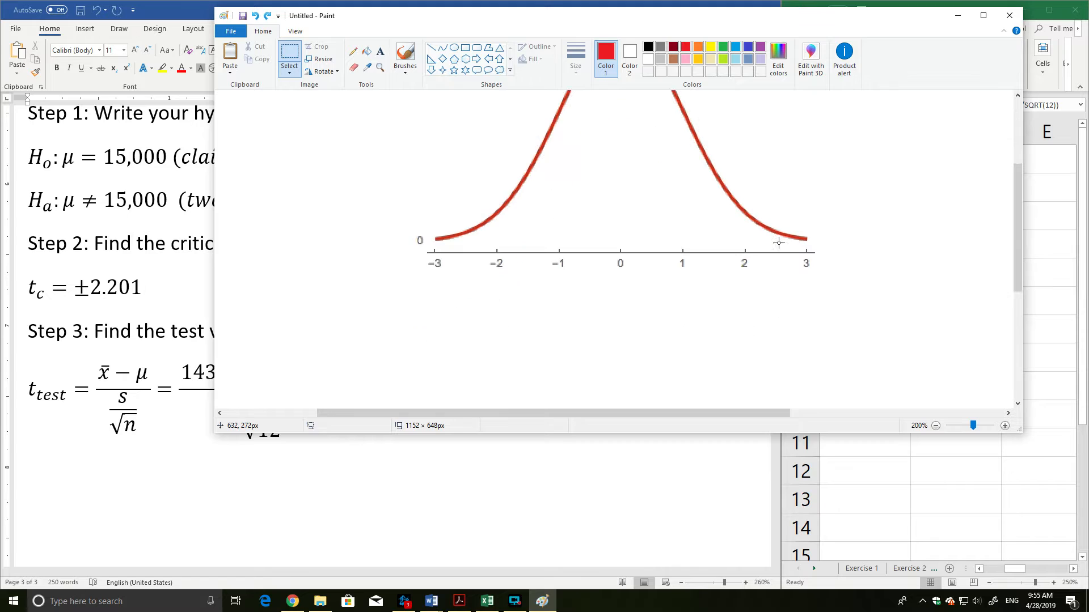
pyautogui.scroll(3, 779, 242)
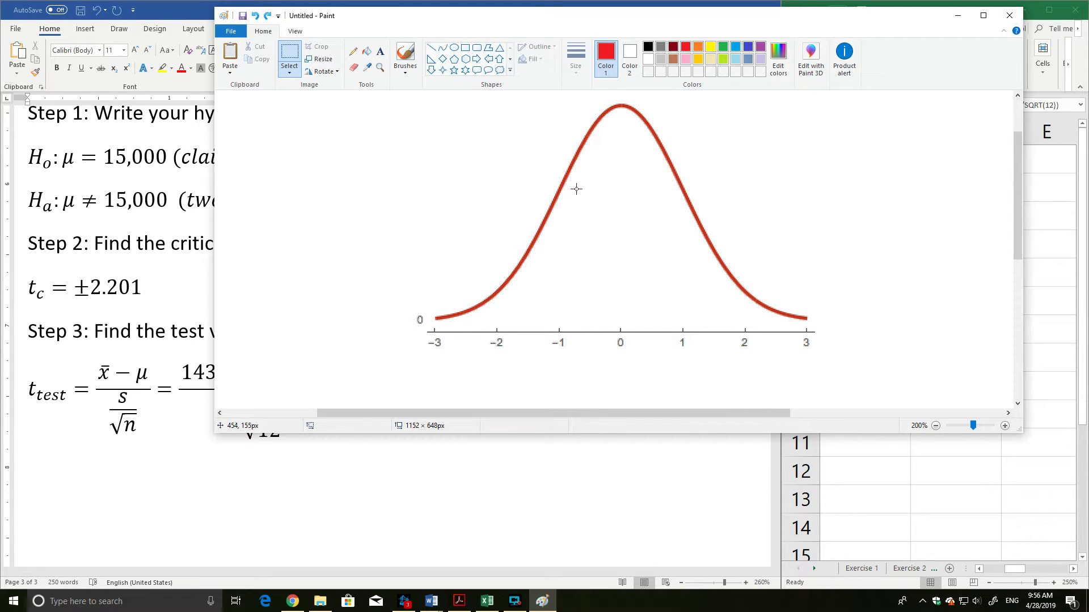
# Check the Step 2 critical value in the Word document and return to the bell curve in Paint.
pyautogui.moveTo(384, 19); pyautogui.dragTo(451, 24)
pyautogui.click(74, 297)
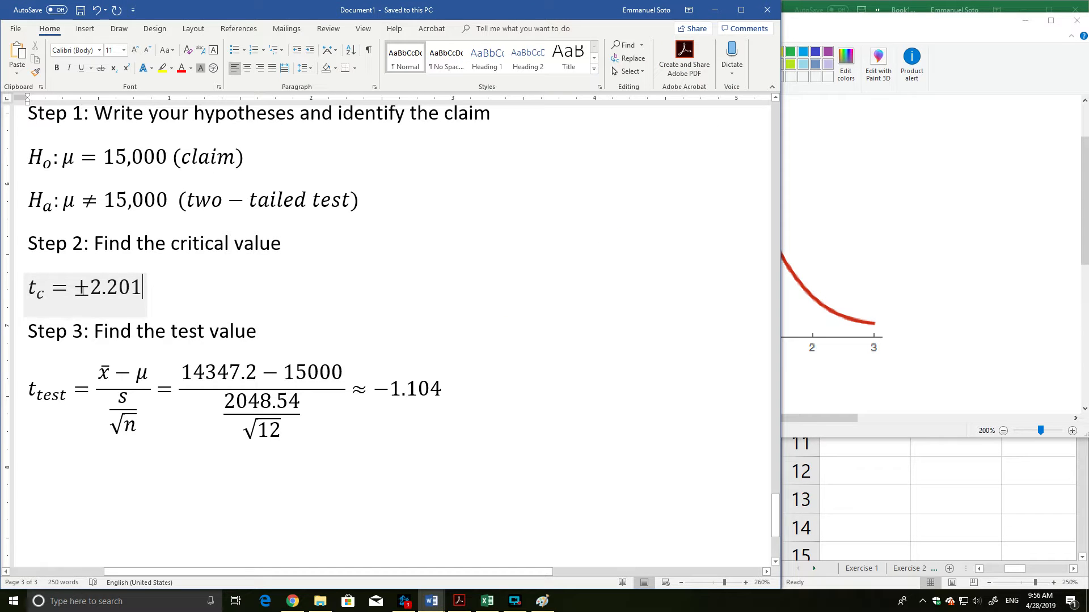
pyautogui.moveTo(89, 288); pyautogui.dragTo(142, 288)
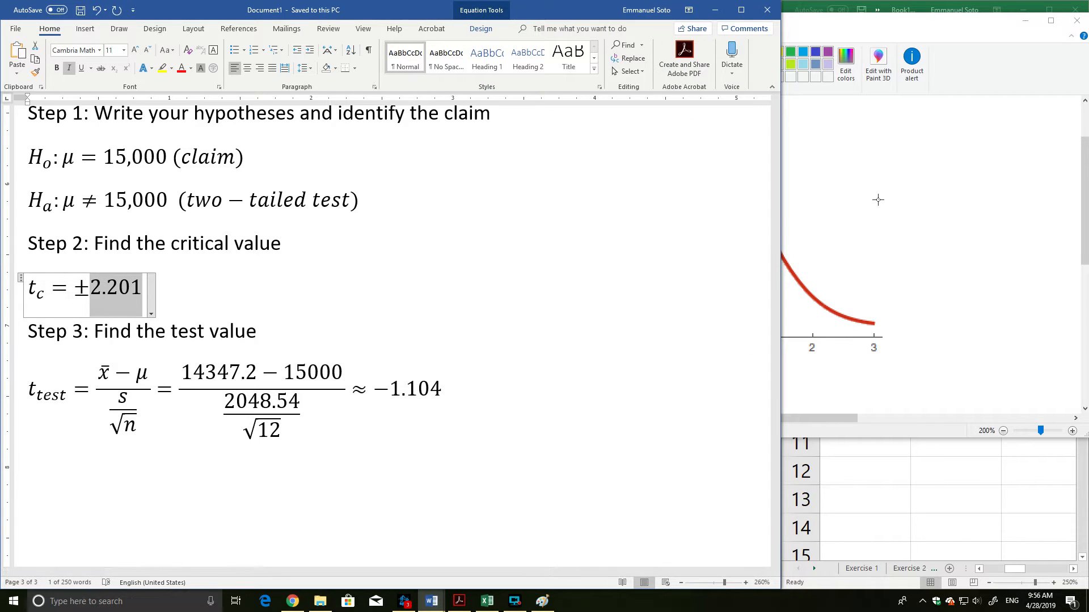
pyautogui.click(794, 25)
pyautogui.moveTo(787, 27); pyautogui.dragTo(751, 36)
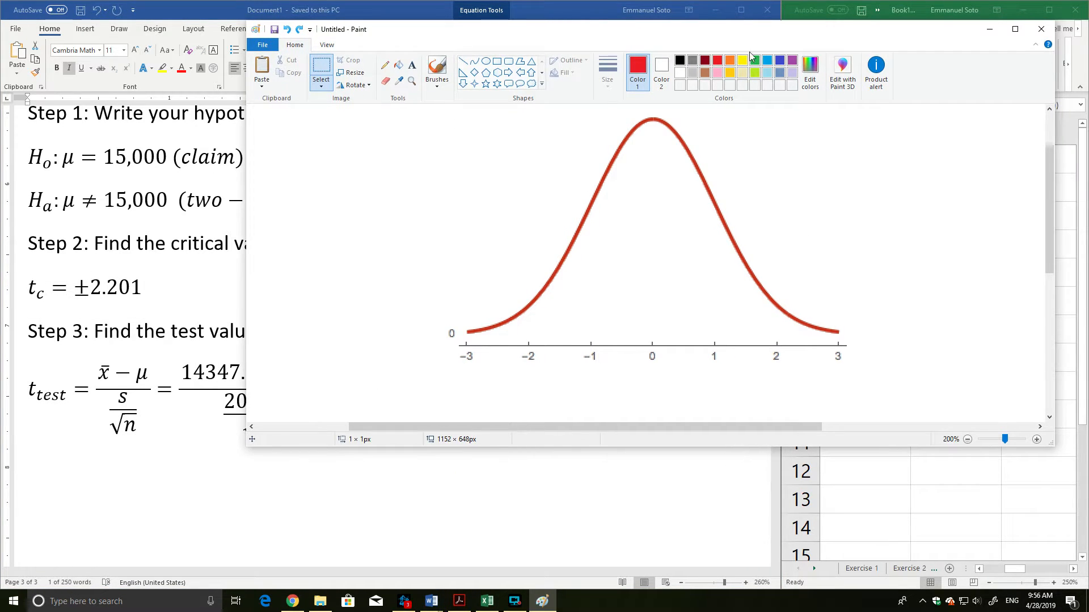
# Draw thin red vertical cutoff lines about 45 px tall through the curve at roughly 2.2 and −2.2.
pyautogui.click(464, 62)
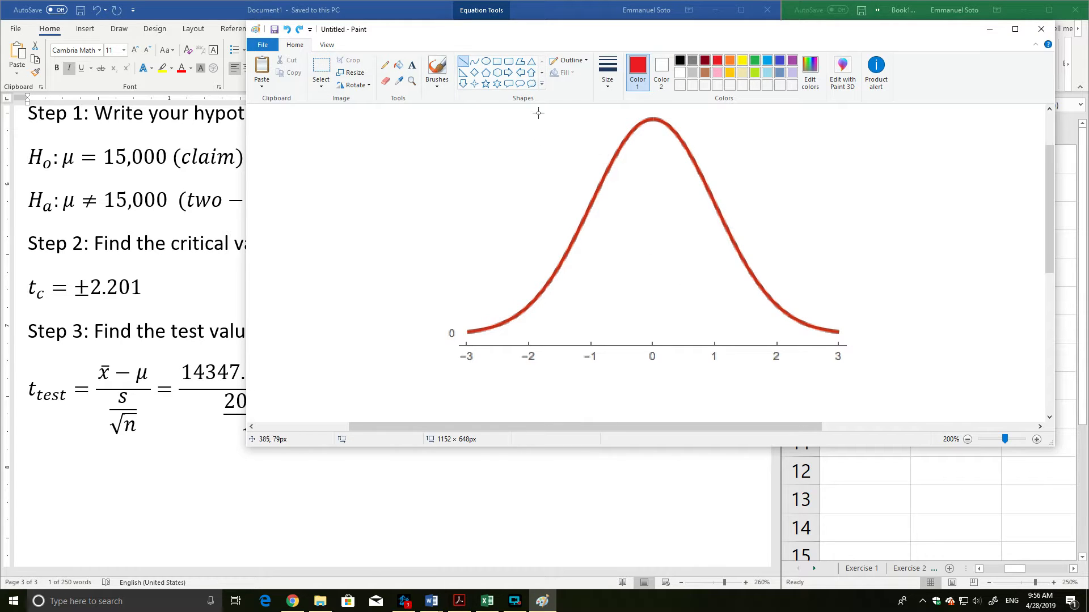
pyautogui.click(679, 60)
pyautogui.click(718, 61)
pyautogui.moveTo(794, 304)
pyautogui.mouseDown()
pyautogui.moveTo(794, 348)
pyautogui.moveTo(795, 271)
pyautogui.mouseUp()
pyautogui.hotkey('ctrl', 'z')
pyautogui.click(611, 86)
pyautogui.click(608, 107)
pyautogui.moveTo(793, 295); pyautogui.dragTo(794, 348)
pyautogui.click(530, 250)
pyautogui.moveTo(514, 300); pyautogui.dragTo(514, 348)
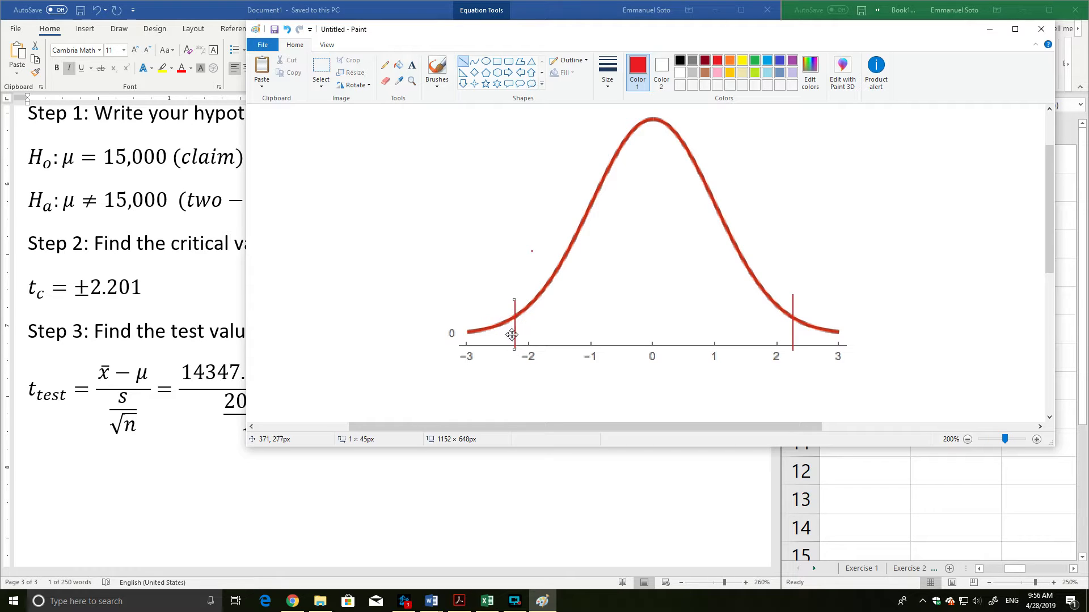
# Close both tails with short red vertical lines from the curve ends to the axis at −3 and 3.
pyautogui.click(529, 217)
pyautogui.moveTo(466, 333); pyautogui.dragTo(466, 347)
pyautogui.click(845, 322)
pyautogui.moveTo(837, 332); pyautogui.dragTo(838, 347)
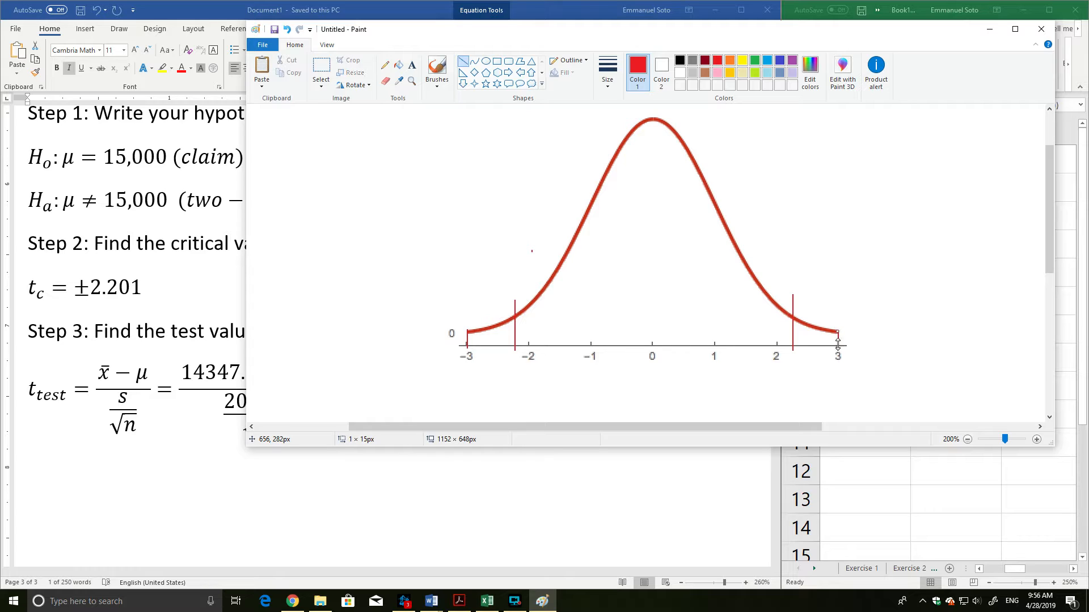
# Fill the two closed tail regions under the curve with red.
pyautogui.click(398, 65)
pyautogui.click(503, 330)
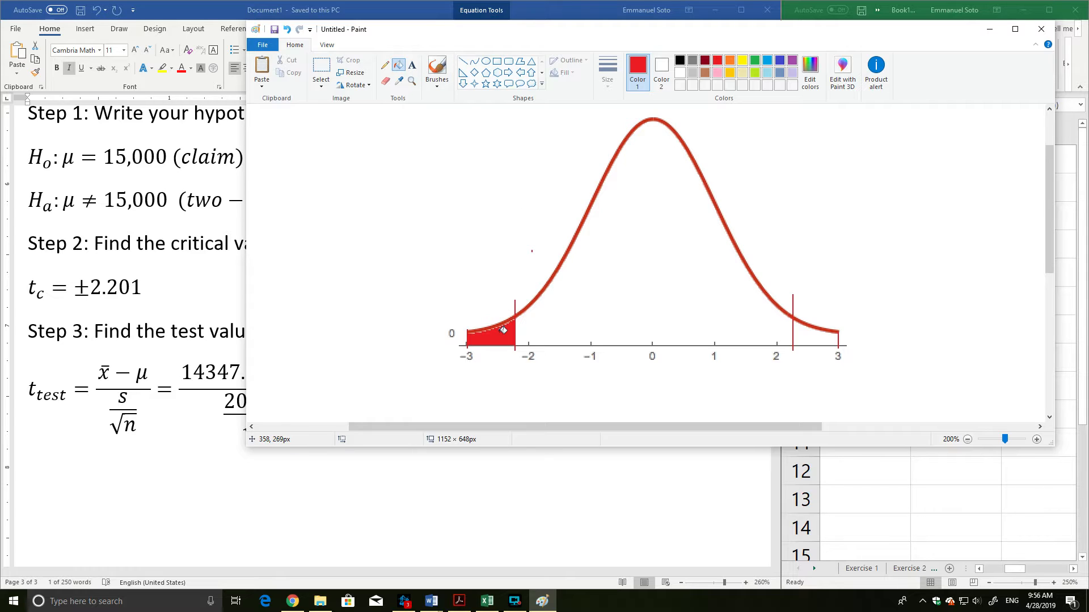
pyautogui.click(821, 333)
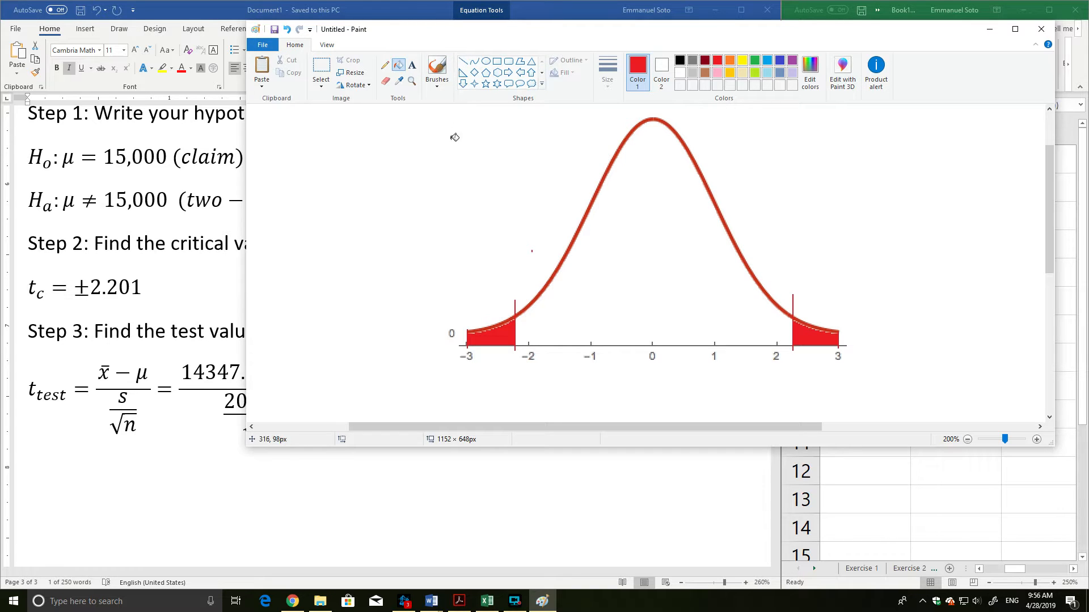
# Label the negative cutoff line with the black text -2.201 just above it.
pyautogui.click(412, 64)
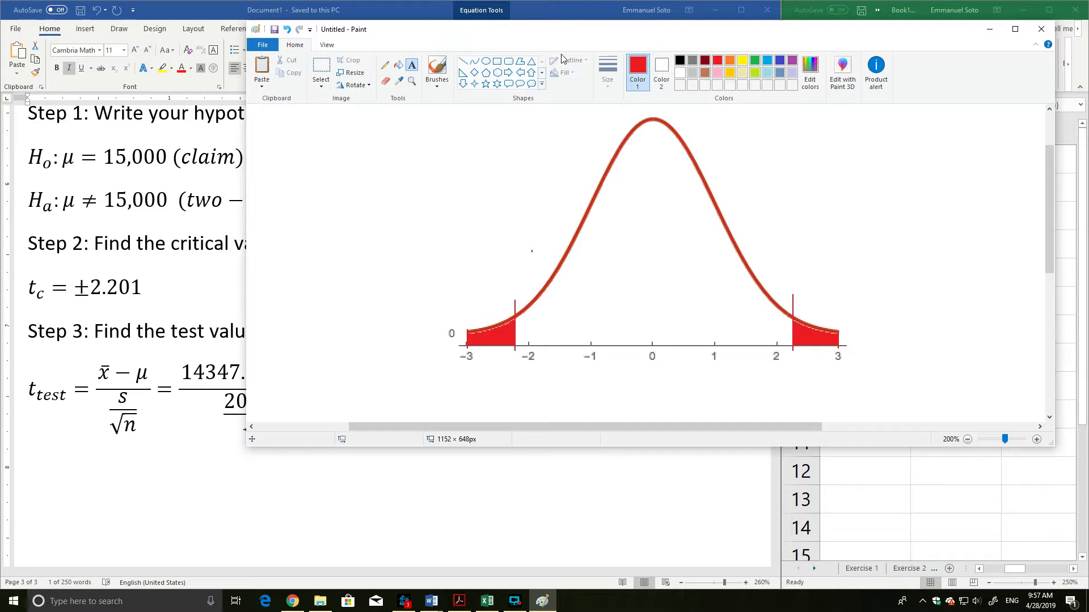
pyautogui.click(679, 61)
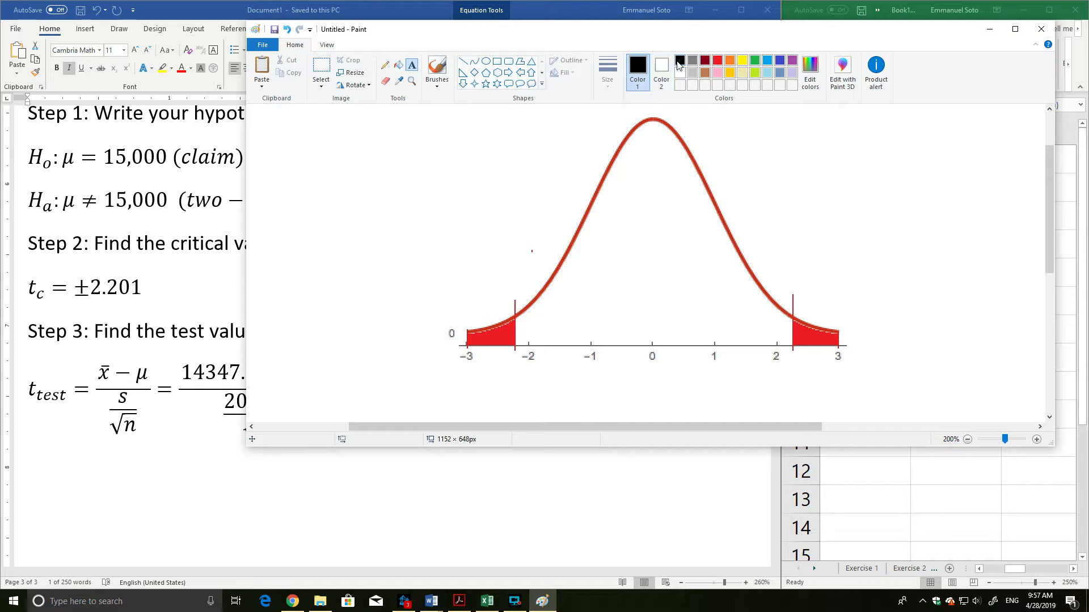
pyautogui.click(481, 287)
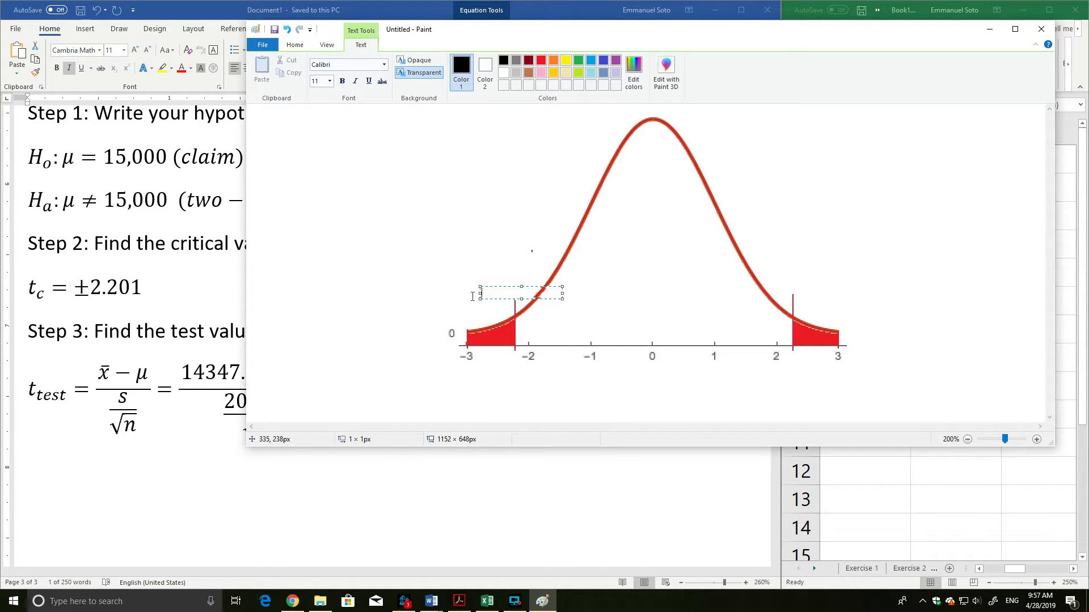
pyautogui.write('2.201')
pyautogui.moveTo(510, 287); pyautogui.dragTo(514, 280)
pyautogui.click(488, 295)
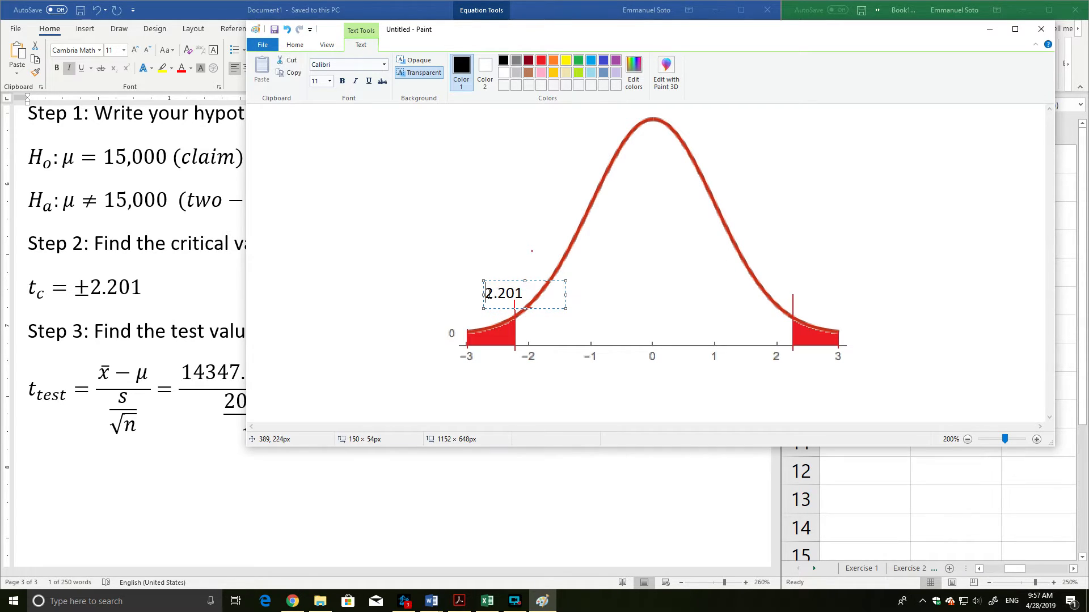
pyautogui.write('-')
pyautogui.click(777, 288)
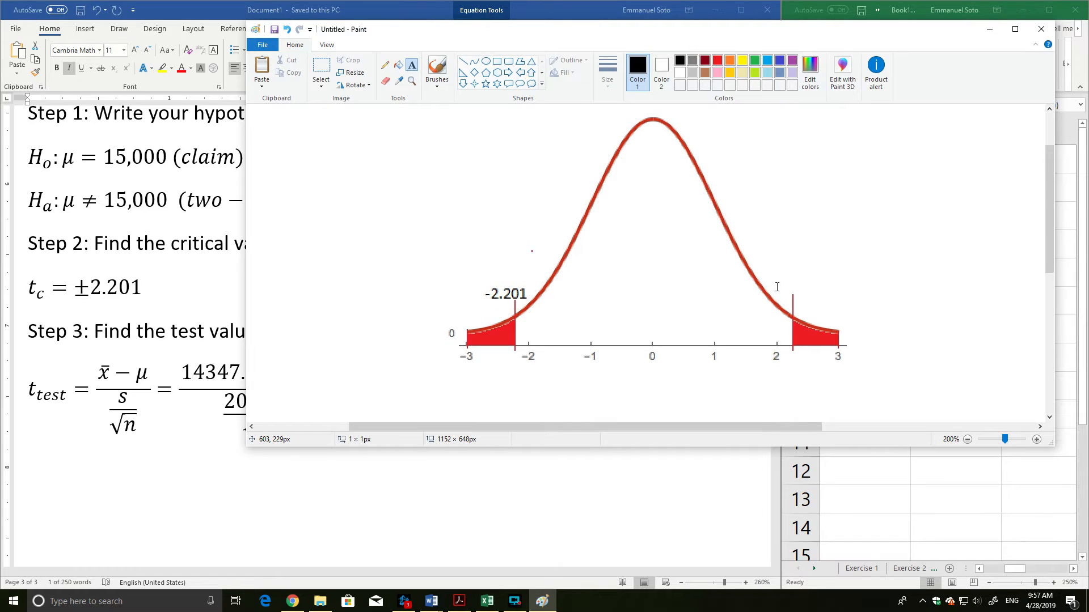
# Label the positive cutoff line with the text 2.201 just above it.
pyautogui.click(777, 288)
pyautogui.write('2.20')
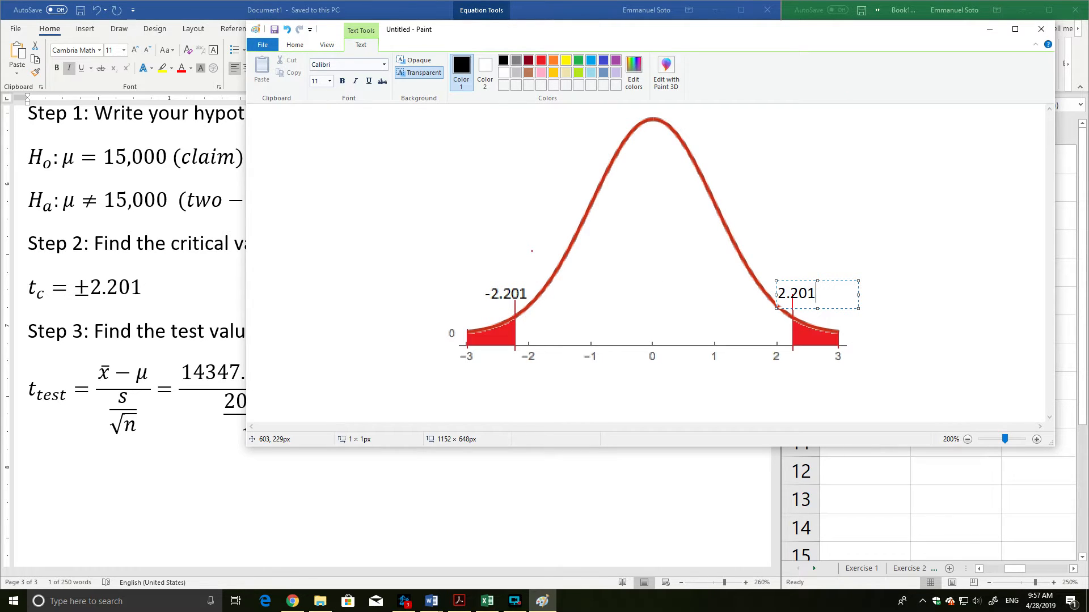
pyautogui.write('1')
pyautogui.moveTo(795, 279); pyautogui.dragTo(795, 276)
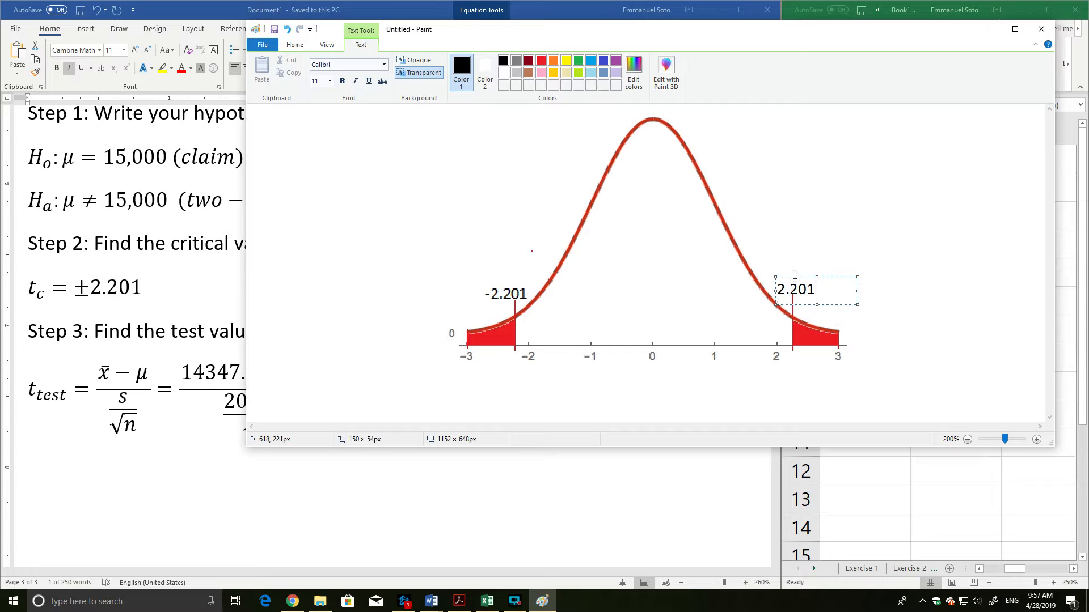
pyautogui.click(565, 211)
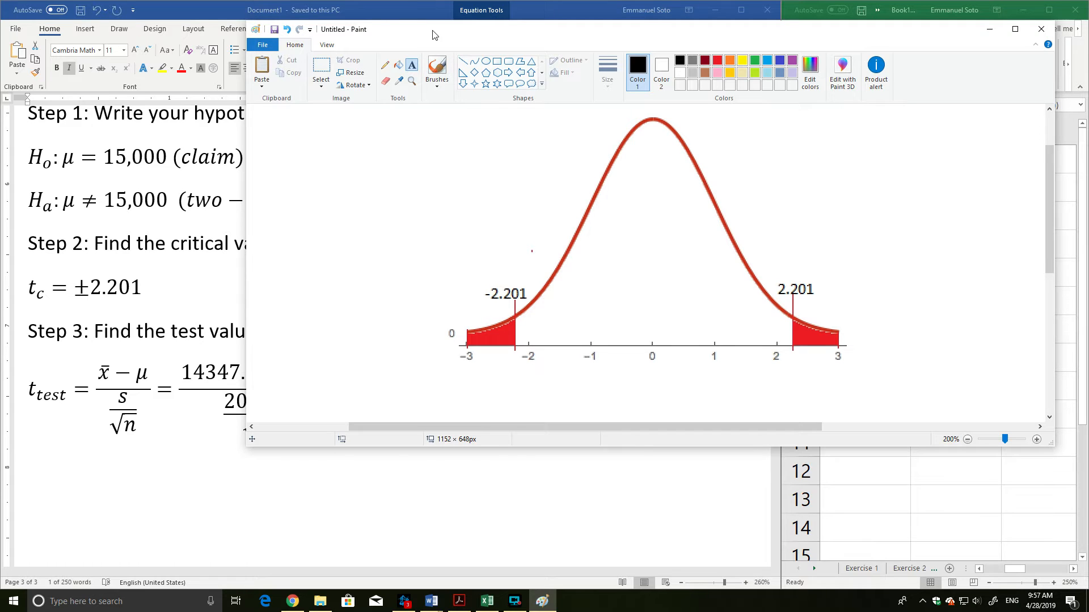
# Draw an indigo vertical line for the test value slightly beyond −1, from above the curve down to the axis.
pyautogui.moveTo(434, 35)
pyautogui.mouseDown()
pyautogui.moveTo(686, 259)
pyautogui.moveTo(713, 300)
pyautogui.moveTo(373, 85)
pyautogui.mouseUp()
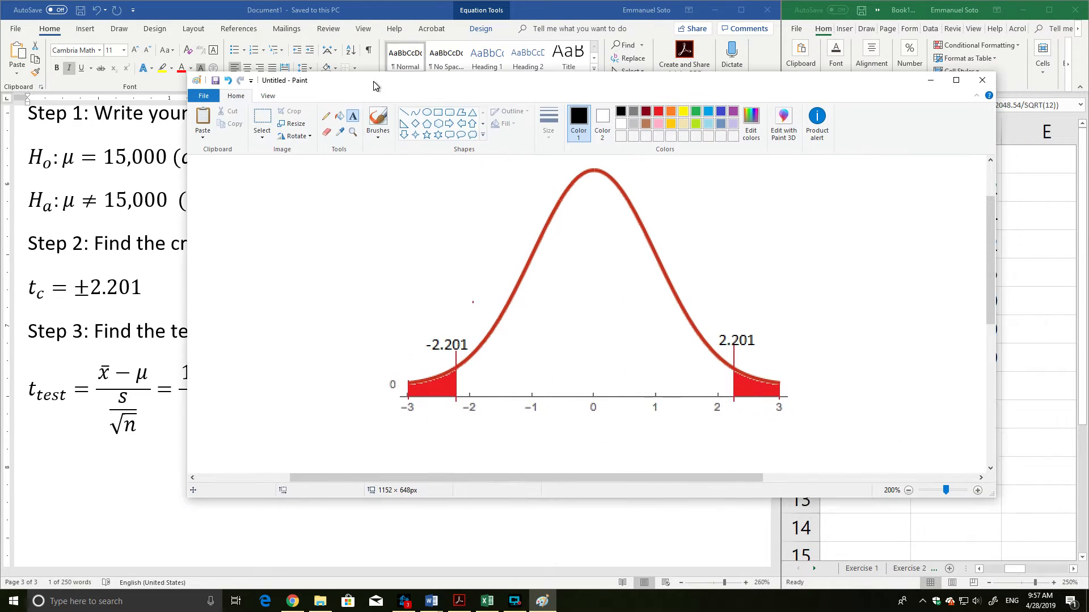
pyautogui.click(718, 112)
pyautogui.click(404, 112)
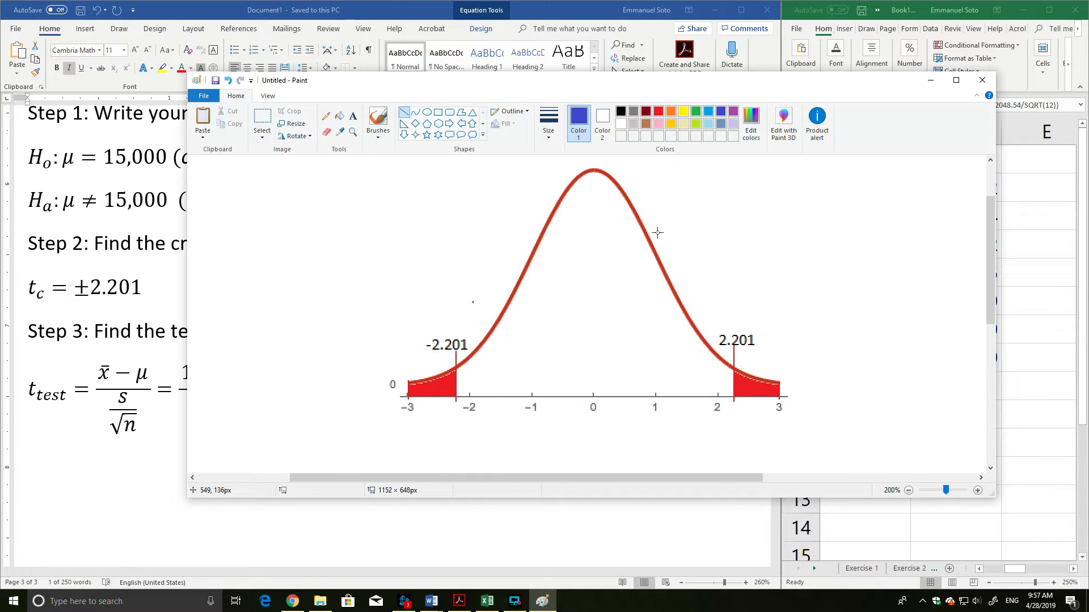
pyautogui.moveTo(562, 83)
pyautogui.mouseDown()
pyautogui.moveTo(588, 117)
pyautogui.moveTo(727, 139)
pyautogui.moveTo(579, 83)
pyautogui.mouseUp()
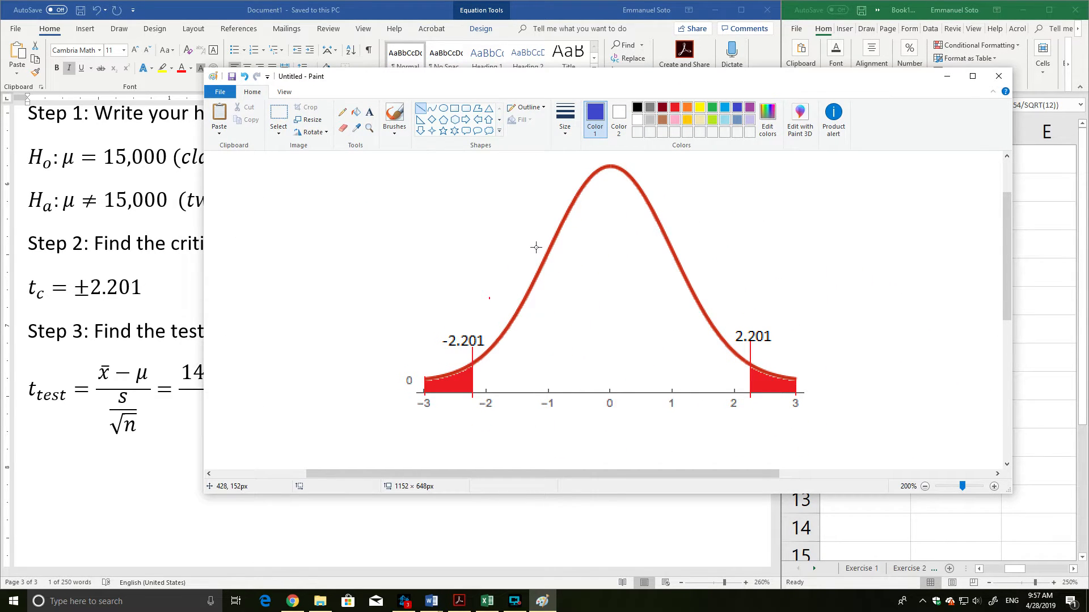
pyautogui.moveTo(535, 250); pyautogui.dragTo(537, 398)
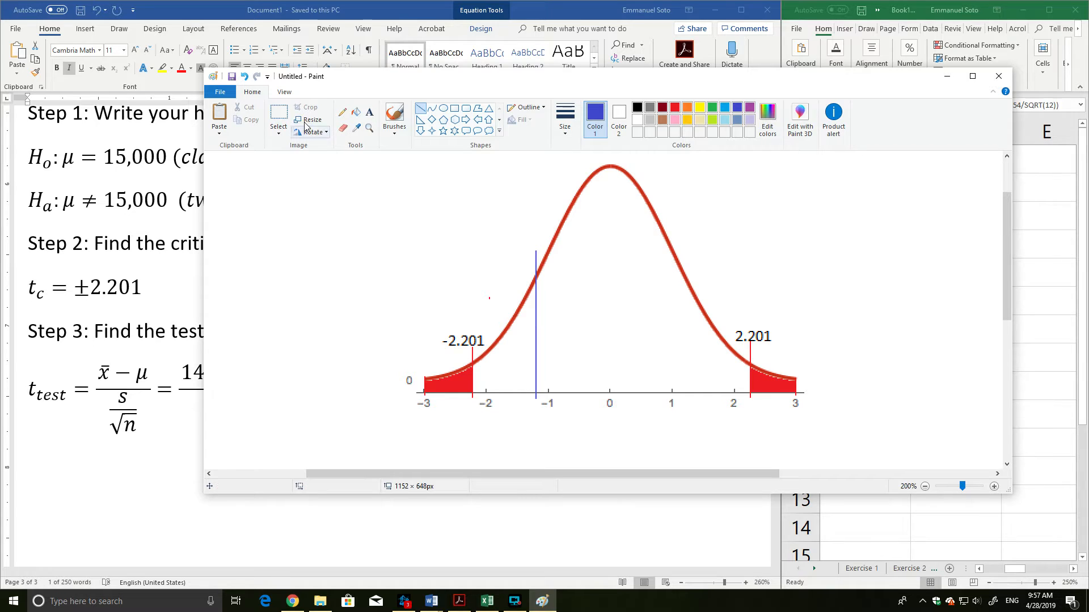
# Add the black text label 1.104 just above the indigo test value line.
pyautogui.click(637, 108)
pyautogui.click(369, 112)
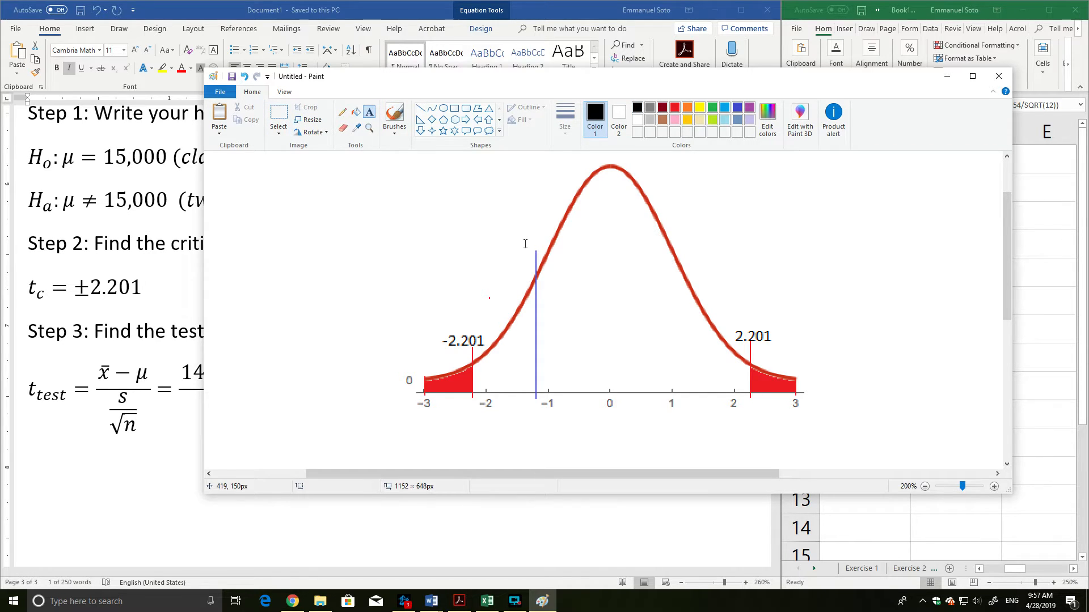
pyautogui.click(508, 244)
pyautogui.write('1.104')
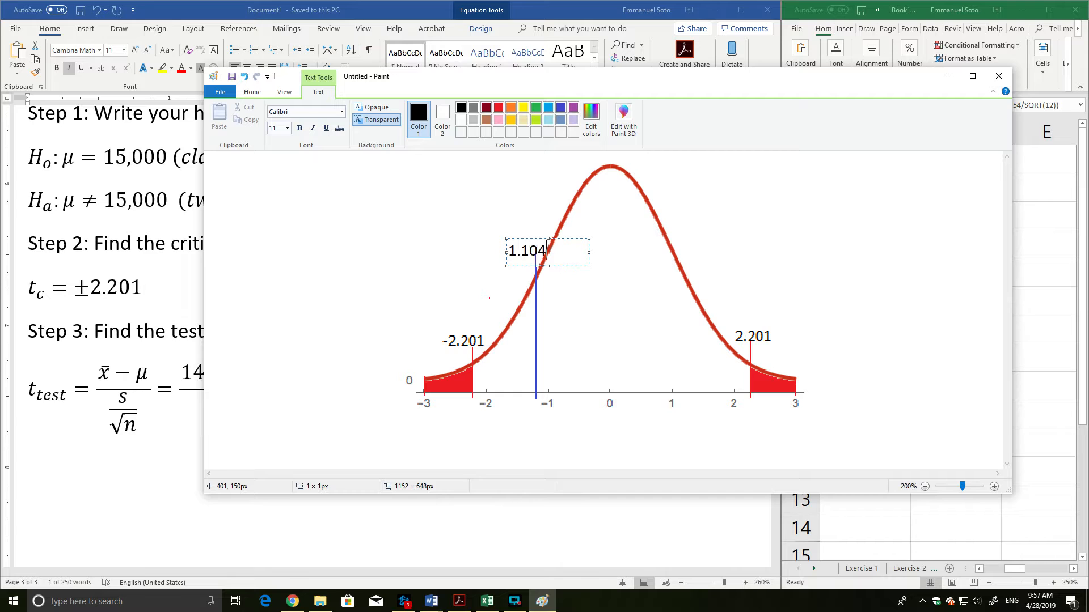
pyautogui.moveTo(529, 238); pyautogui.dragTo(534, 228)
pyautogui.click(531, 191)
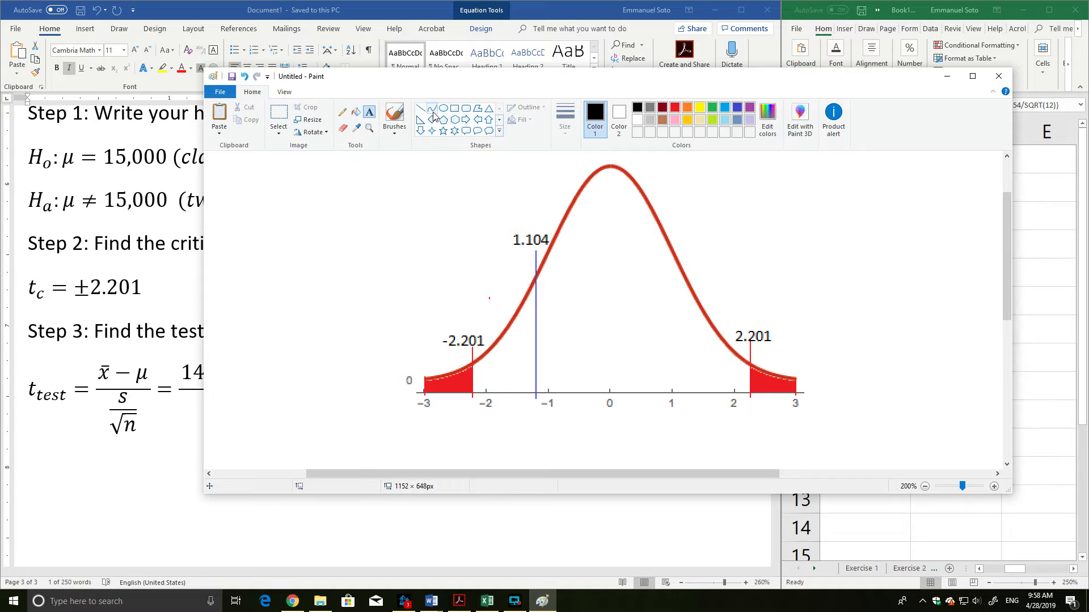
pyautogui.click(466, 120)
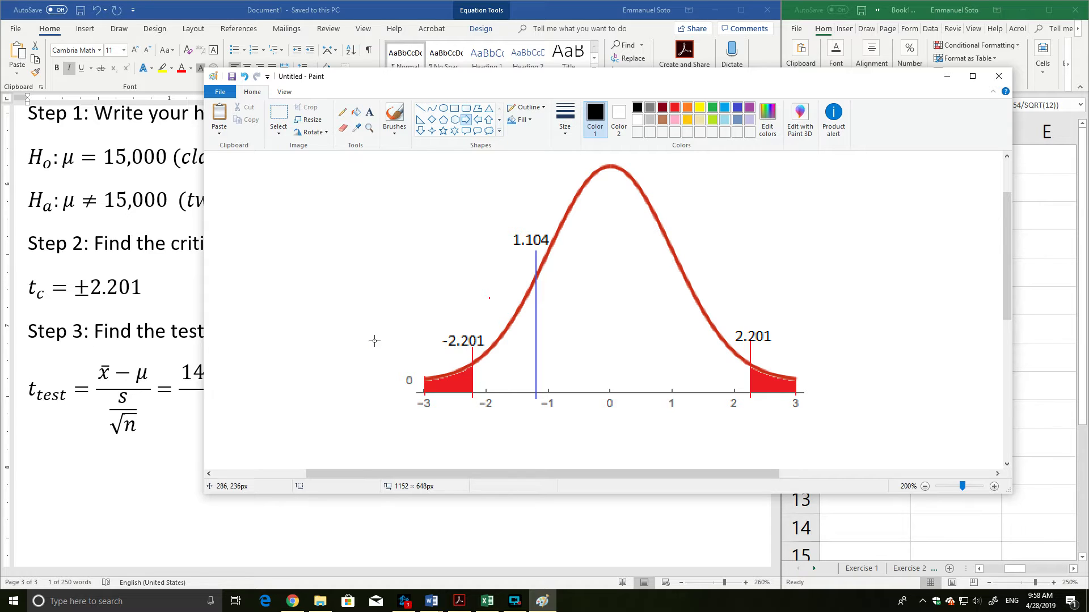
pyautogui.moveTo(372, 341)
pyautogui.mouseDown()
pyautogui.moveTo(421, 361)
pyautogui.moveTo(395, 327)
pyautogui.moveTo(435, 372)
pyautogui.mouseUp()
pyautogui.hotkey('ctrl', 'z')
pyautogui.click(423, 109)
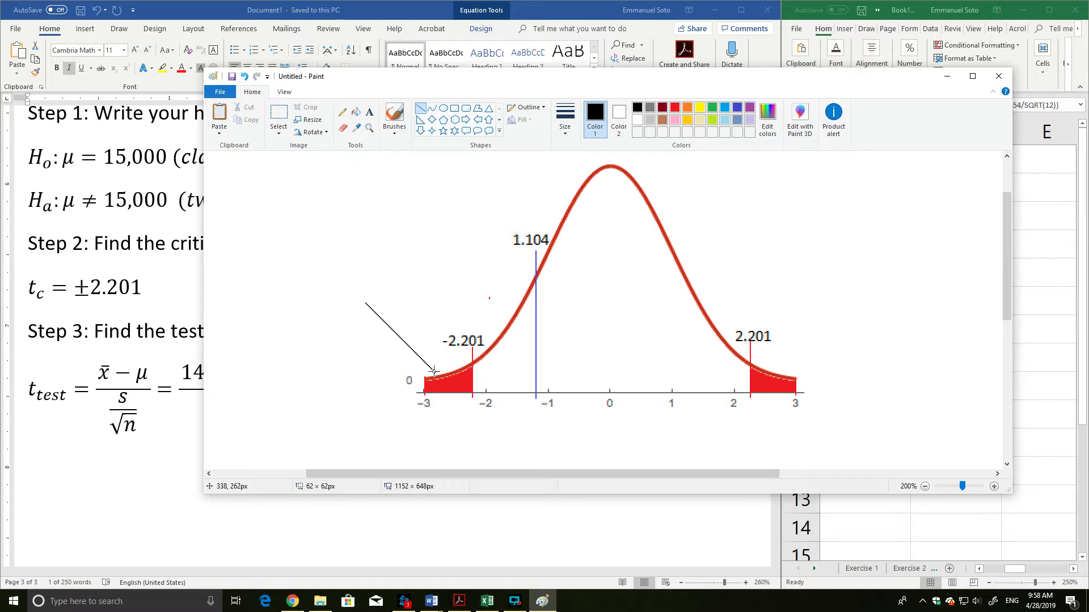
pyautogui.hotkey('ctrl', 'z')
pyautogui.moveTo(822, 325); pyautogui.dragTo(781, 366)
pyautogui.hotkey('ctrl', 'z')
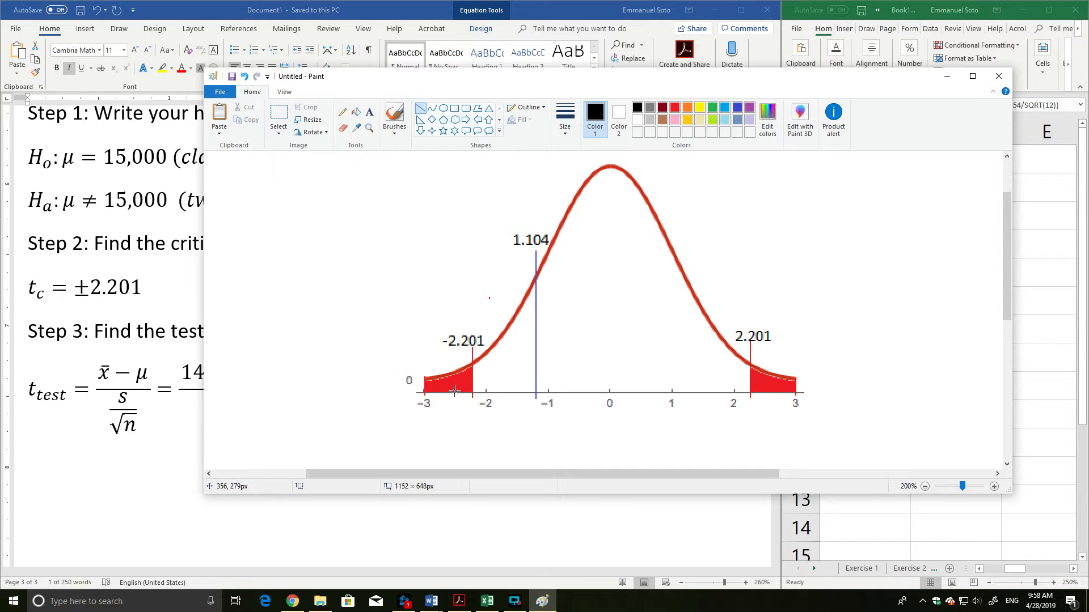
# Cut the finished bell curve sketch out of Paint and paste it into the Word document below the Step 3 equation.
pyautogui.click(279, 116)
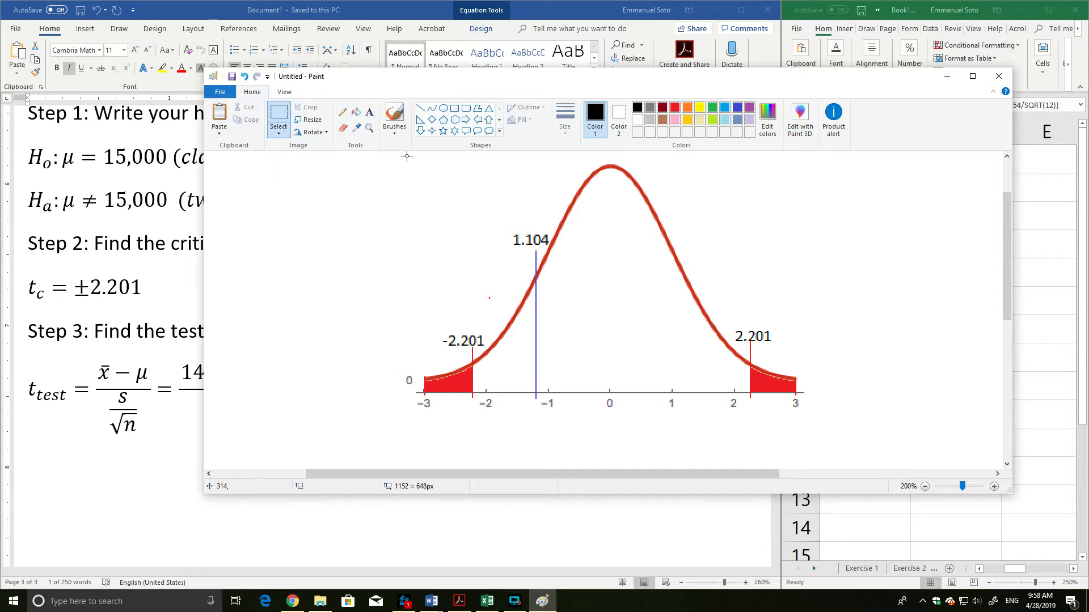
pyautogui.moveTo(388, 159)
pyautogui.mouseDown()
pyautogui.moveTo(491, 175)
pyautogui.moveTo(777, 315)
pyautogui.moveTo(825, 418)
pyautogui.mouseUp()
pyautogui.hotkey('ctrl', 'x')
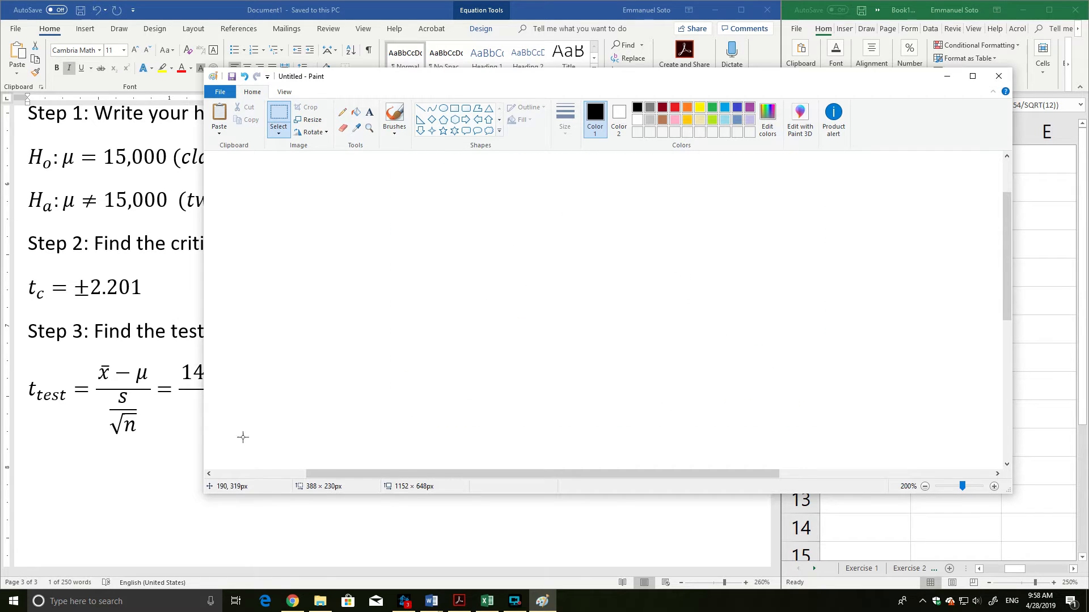
pyautogui.click(168, 446)
pyautogui.scroll(-4, 301, 428)
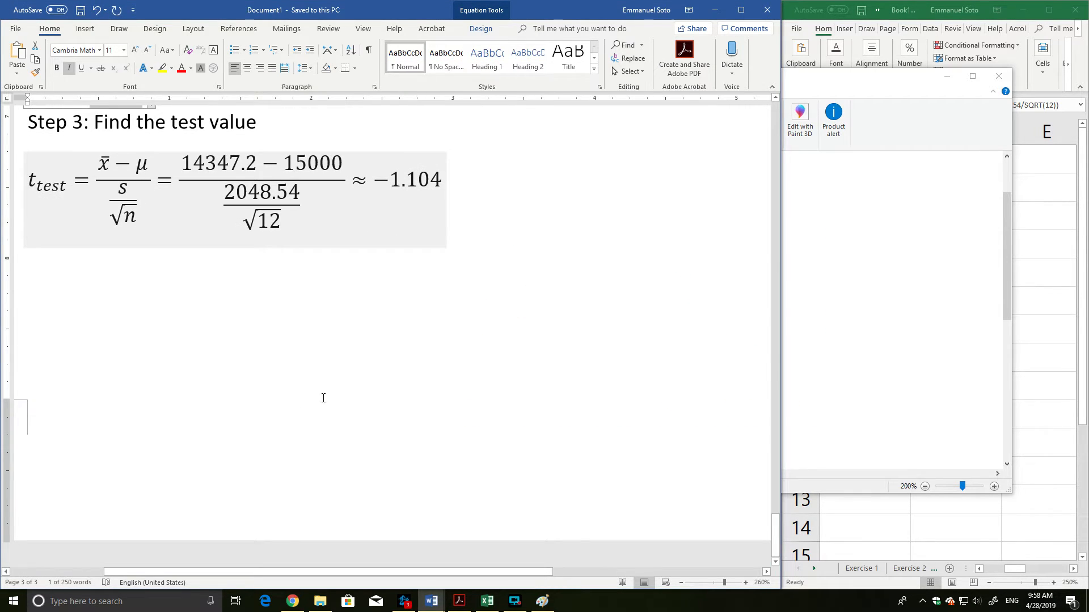
pyautogui.click(169, 370)
pyautogui.press('Return')
pyautogui.hotkey('ctrl', 'v')
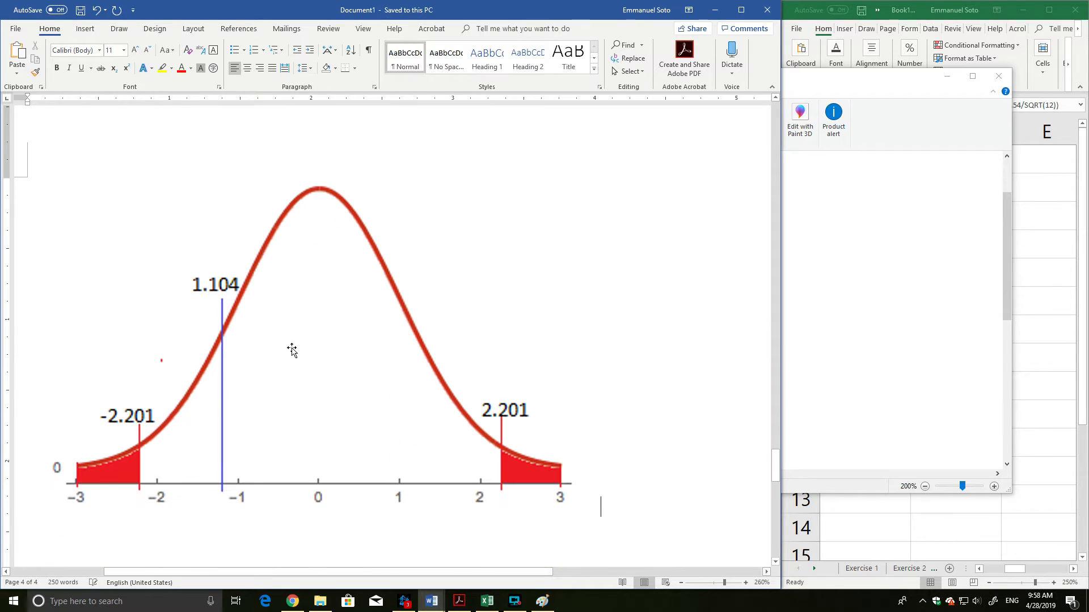
# Shrink the pasted curve picture proportionally to a little over half its size.
pyautogui.click(292, 350)
pyautogui.moveTo(606, 517); pyautogui.dragTo(357, 355)
pyautogui.scroll(5, 437, 311)
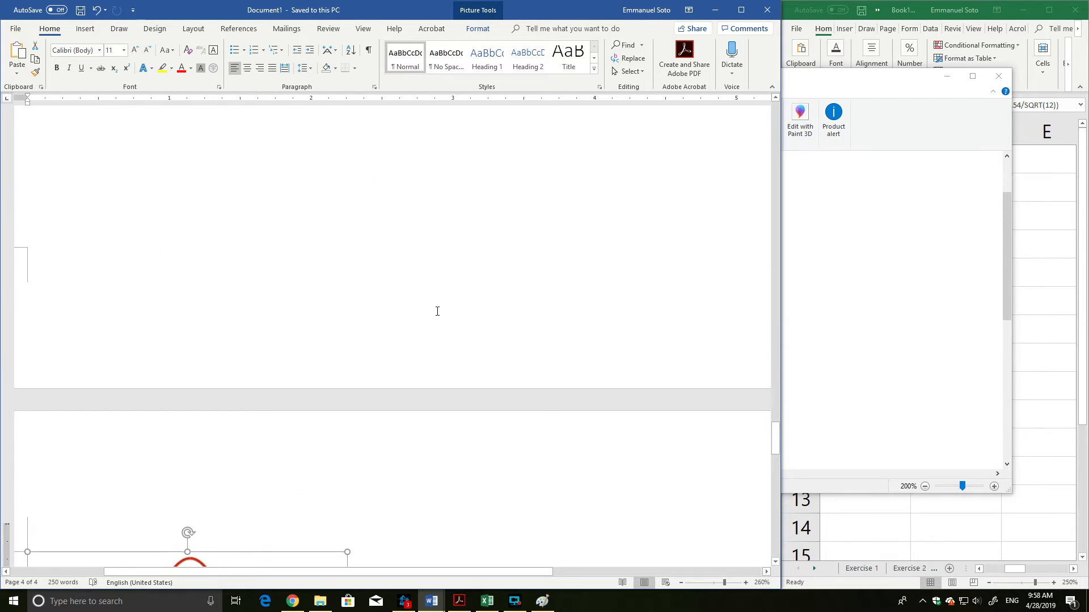
pyautogui.scroll(2, 437, 312)
pyautogui.scroll(-8, 438, 308)
# Add the heading "Step 4: Make a decision" on a new line below the curve picture.
pyautogui.click(435, 224)
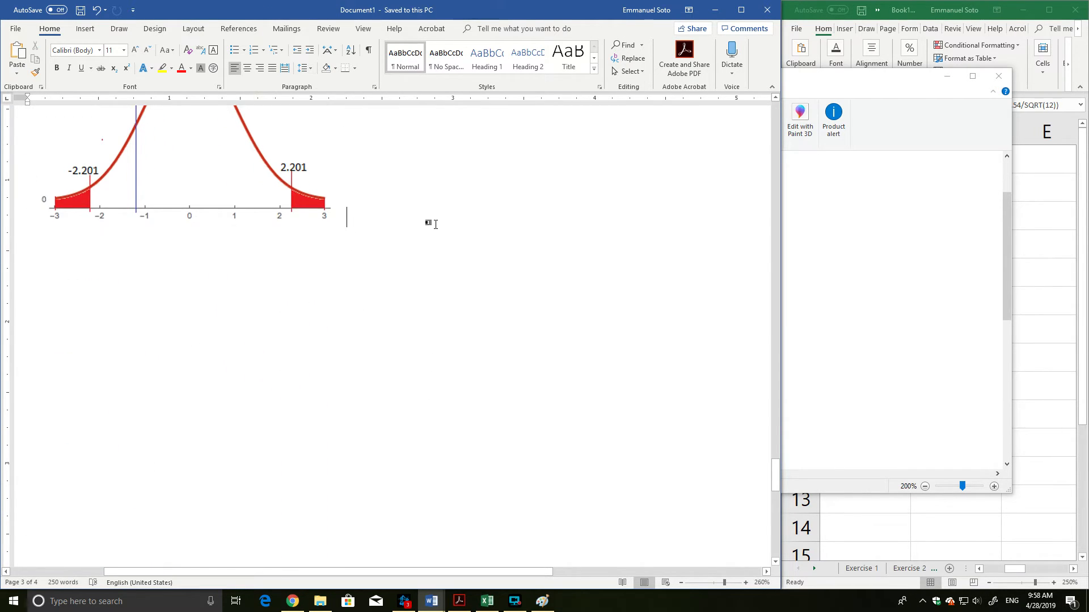
pyautogui.scroll(2, 436, 224)
pyautogui.press('Return')
pyautogui.write('S')
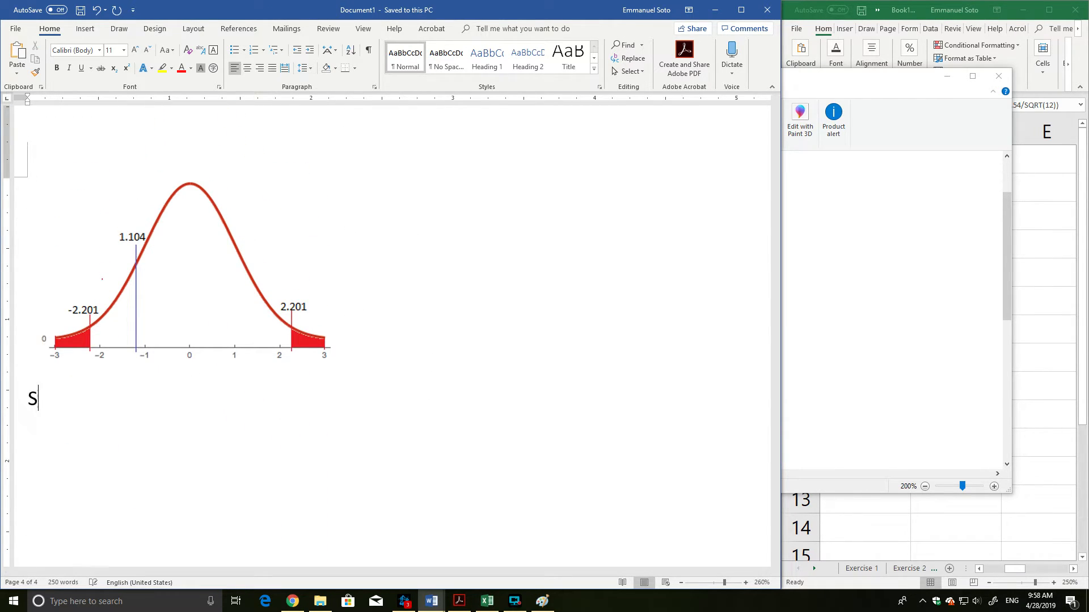
pyautogui.write('tep 4: Mak ')
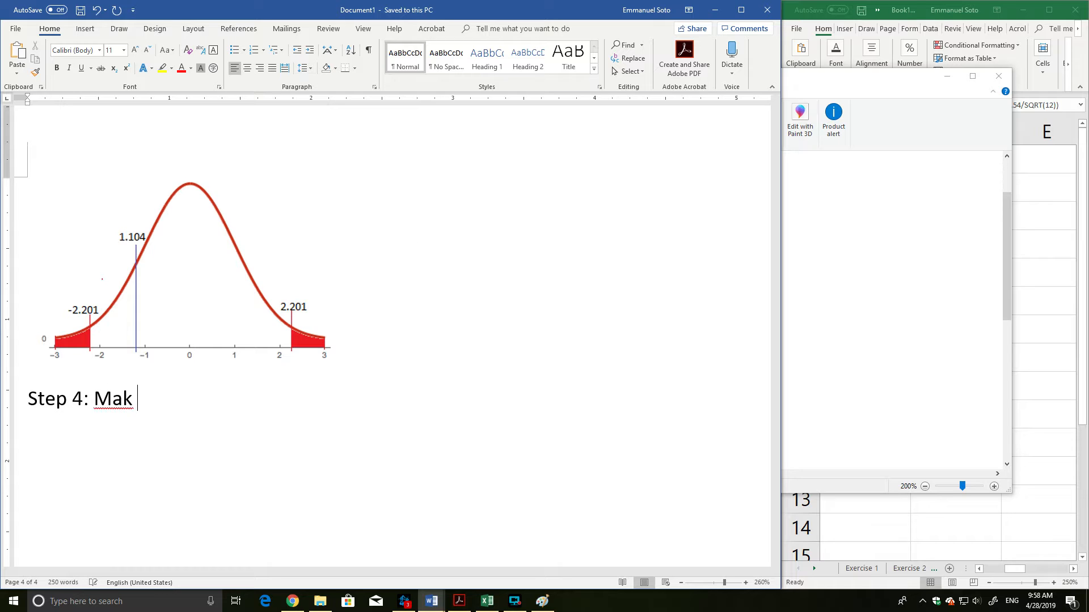
pyautogui.write('e a decision')
pyautogui.press('Return')
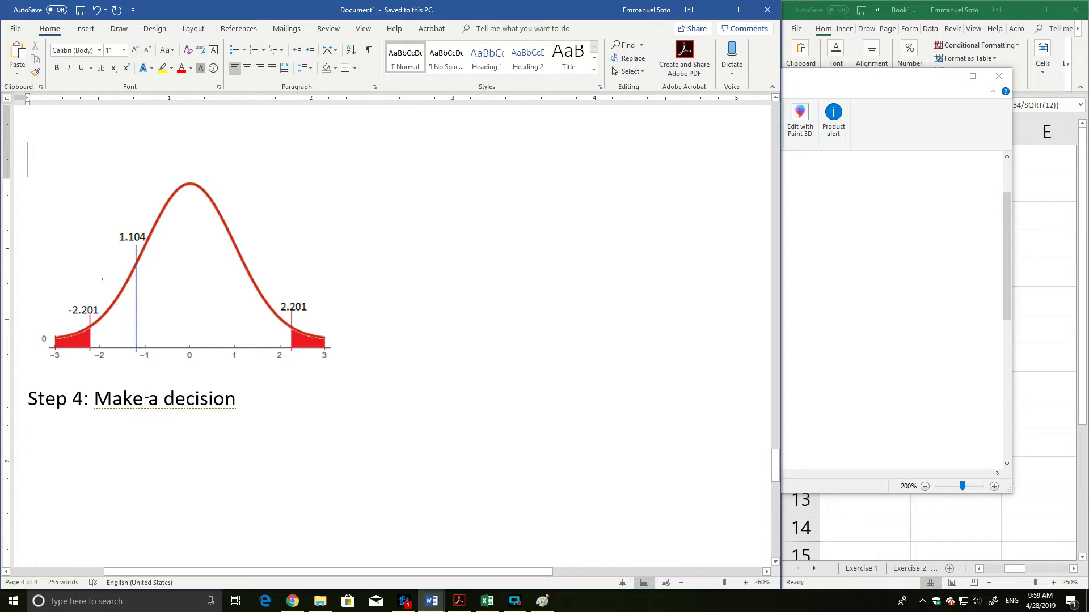
# Write under the Step 4 heading: "The test value is not in the rejection region, so we fail to reject the null hypothesis.".
pyautogui.write('The test va')
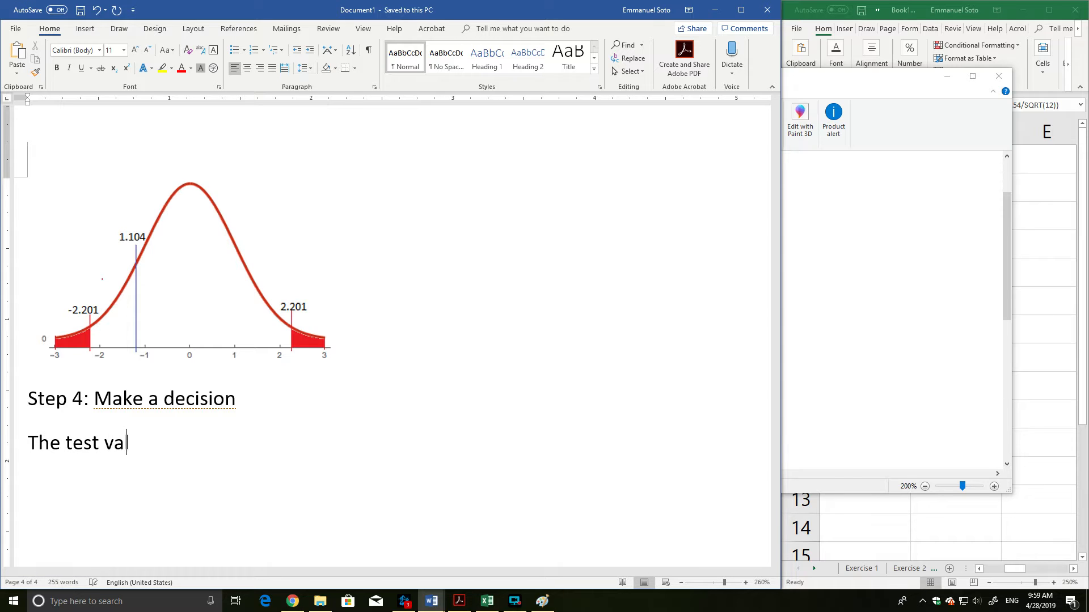
pyautogui.write('lue is not in the ')
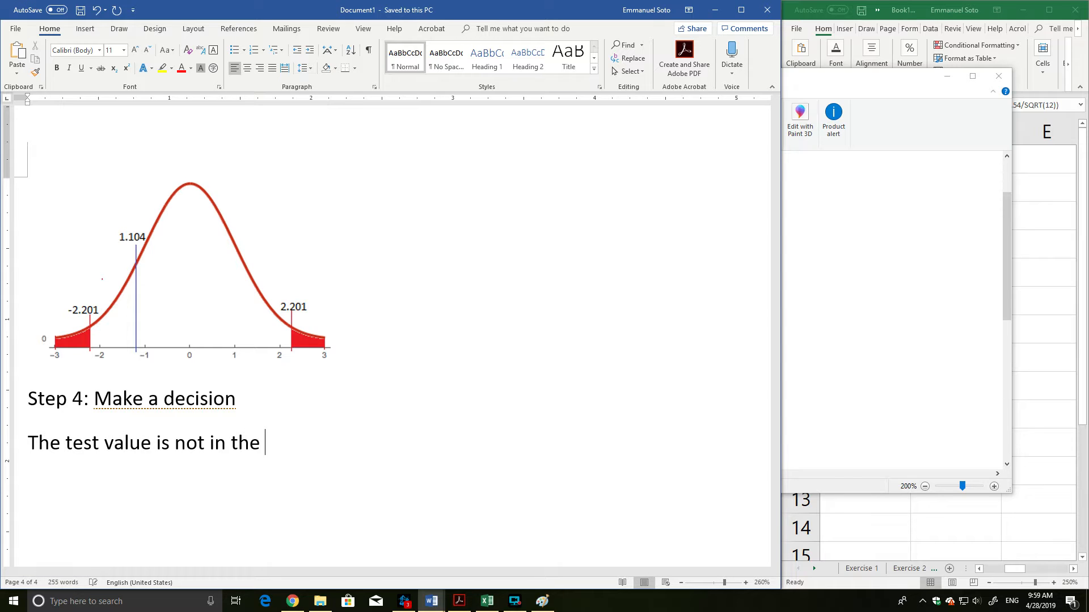
pyautogui.write('rejection region')
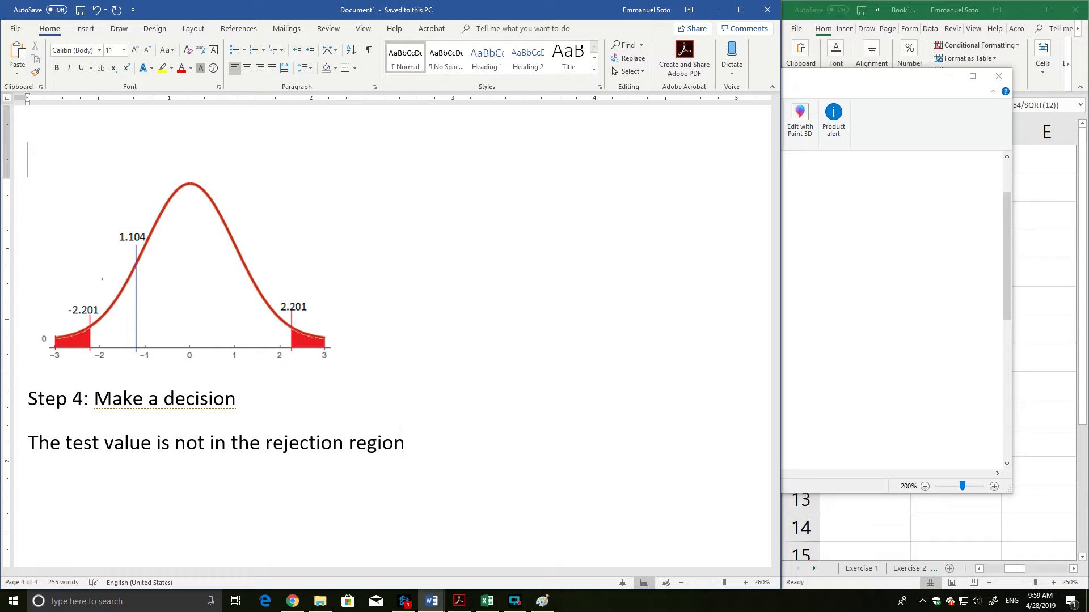
pyautogui.write(', so we fail to reject the')
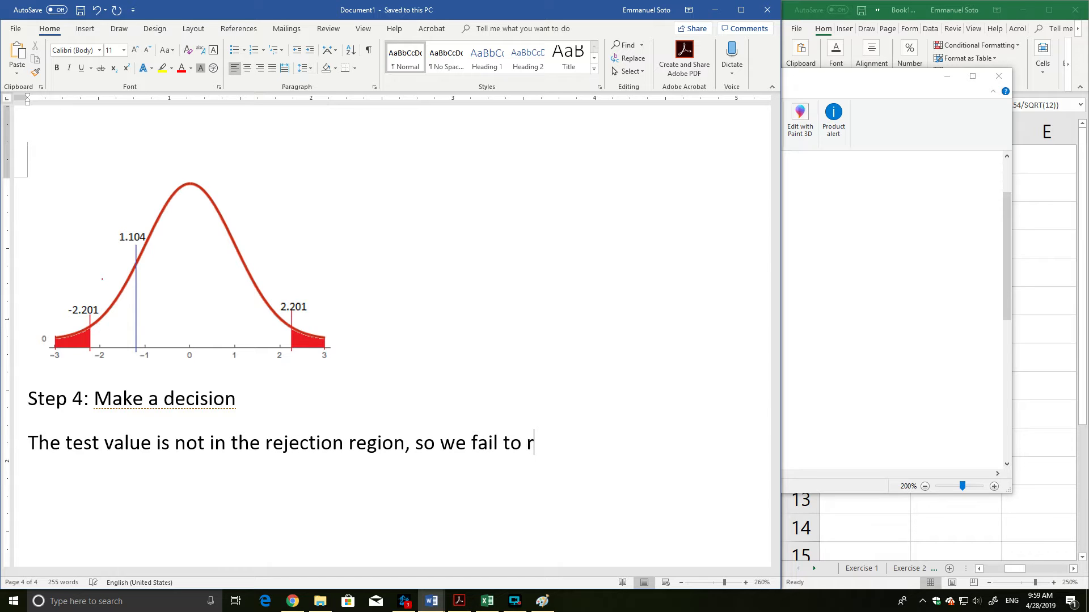
pyautogui.write('l hypothesis.')
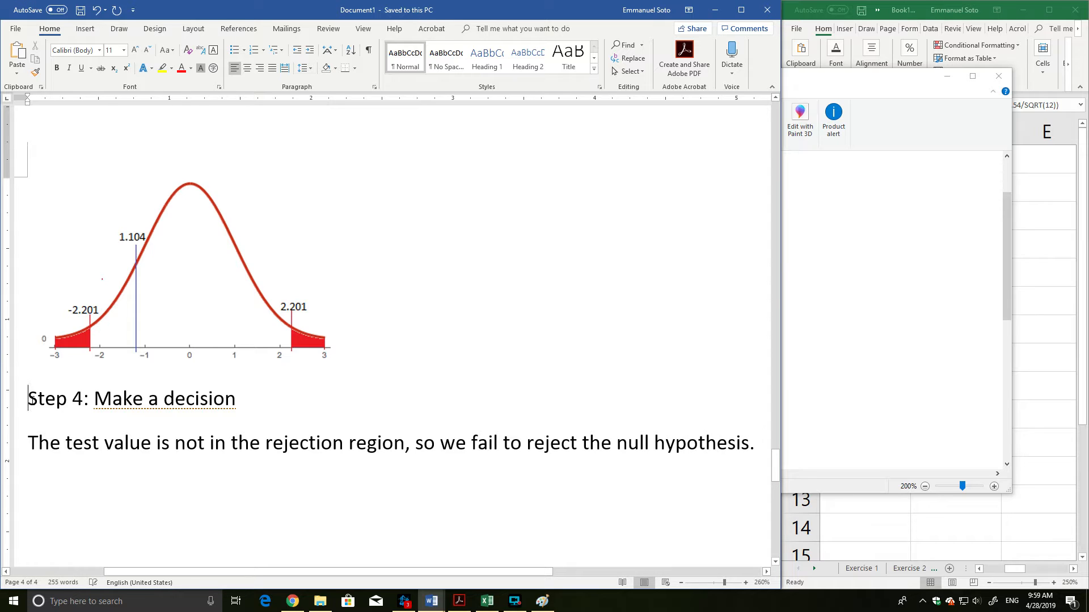
# Insert a new line reading "P-value =" between the curve picture and the Step 4 heading.
pyautogui.press('Return')
pyautogui.click(73, 382)
pyautogui.click(53, 406)
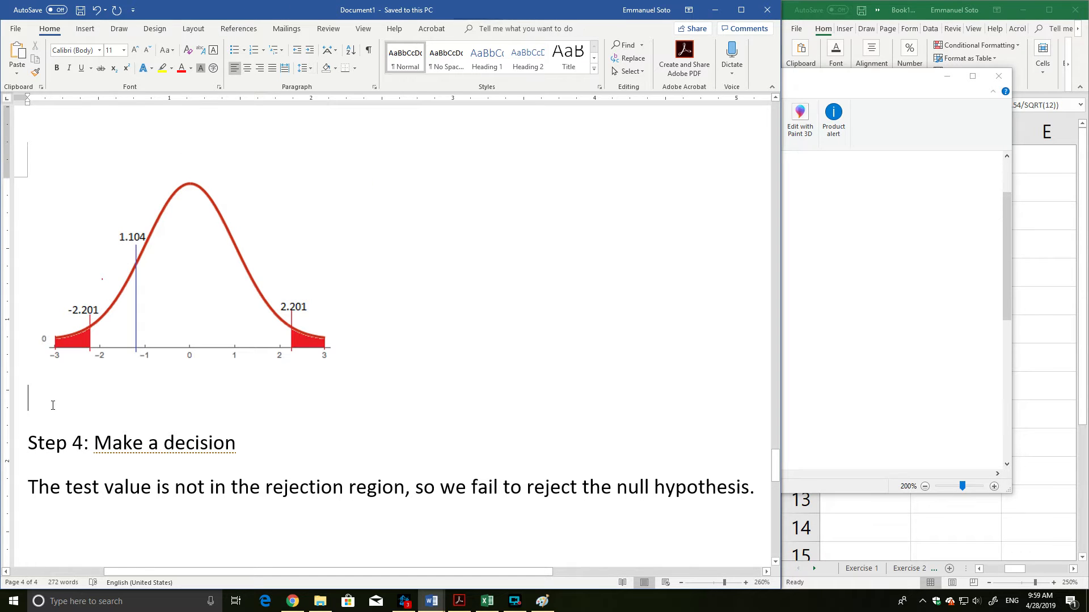
pyautogui.write('P-v')
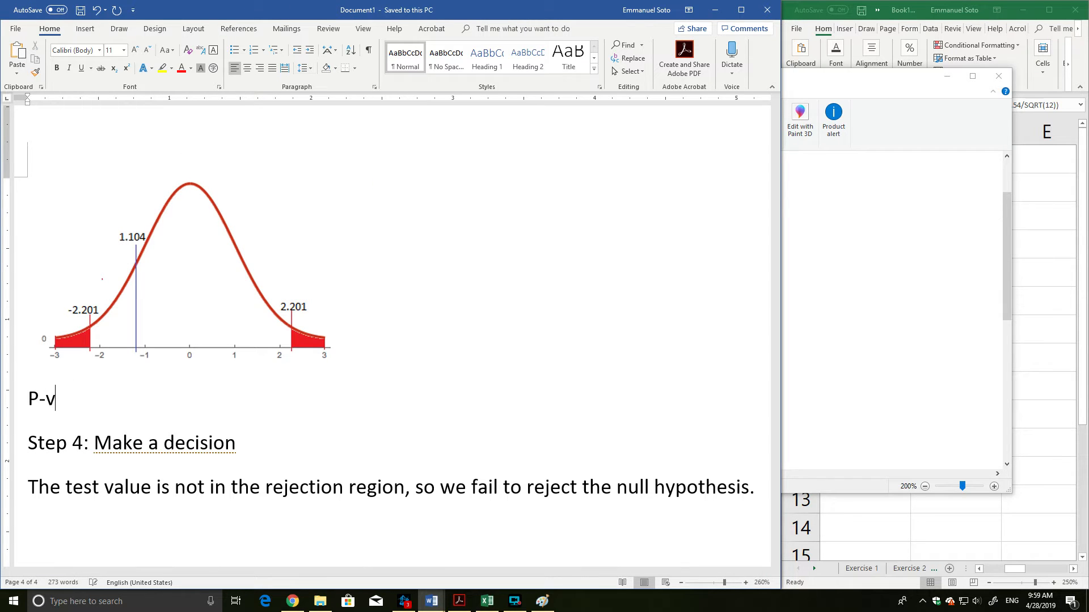
pyautogui.write('alue:')
pyautogui.press('BackSpace')
pyautogui.press('BackSpace')
pyautogui.write(':')
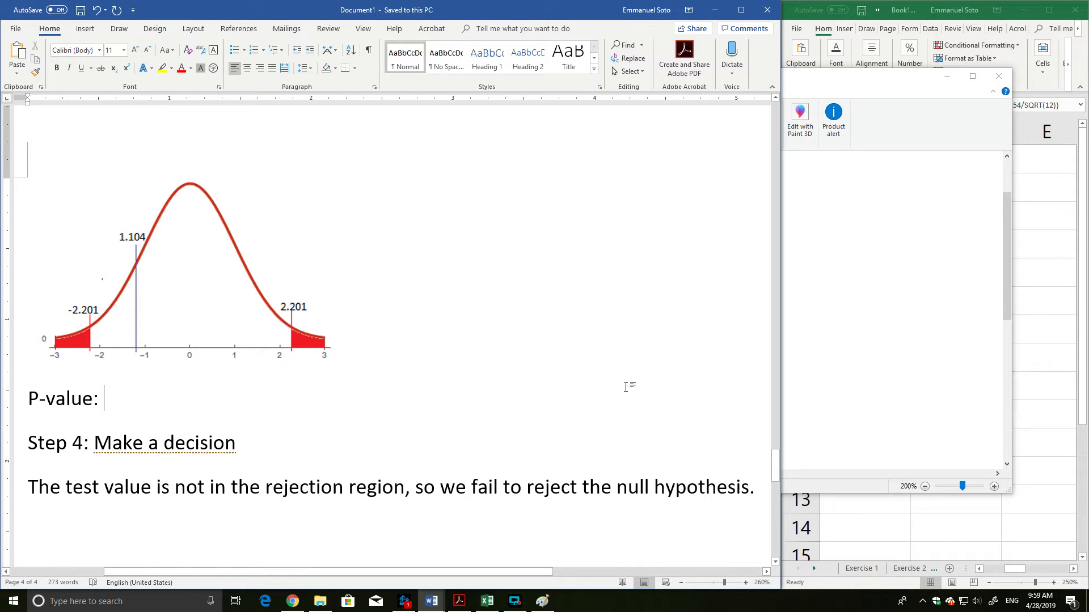
pyautogui.press('BackSpace')
pyautogui.press('BackSpace')
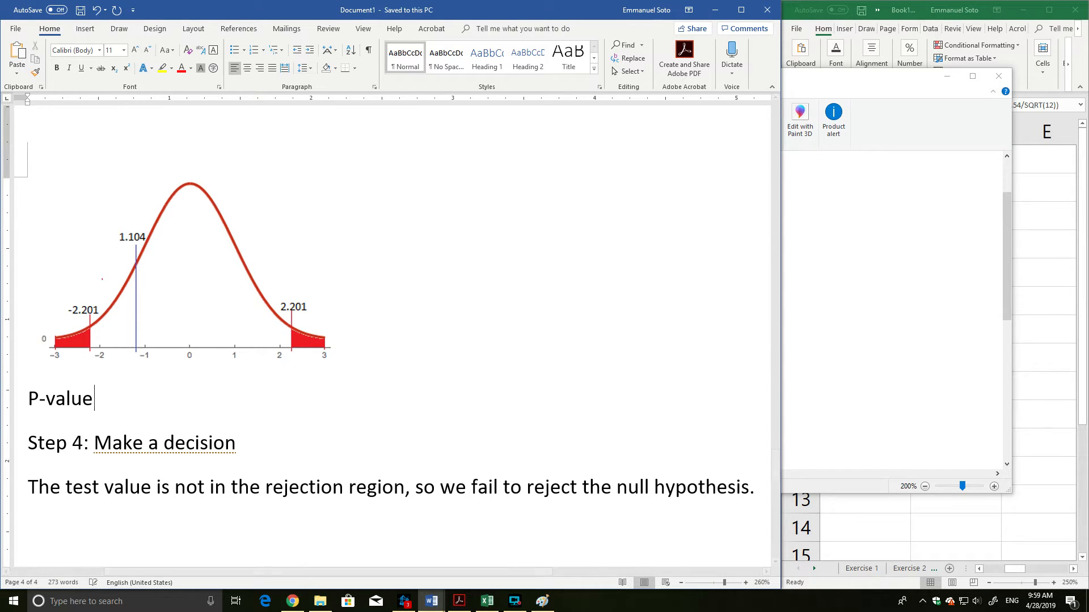
pyautogui.write('=')
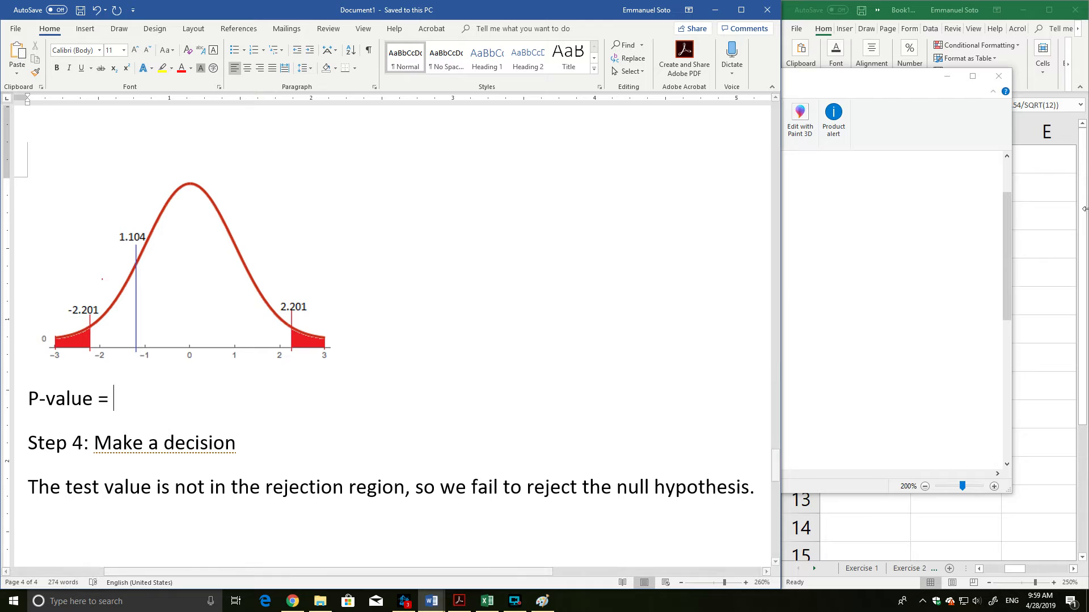
# Switch to Excel, widen its window over most of the screen, and label cell C9 "P-value".
pyautogui.scroll(5, 385, 293)
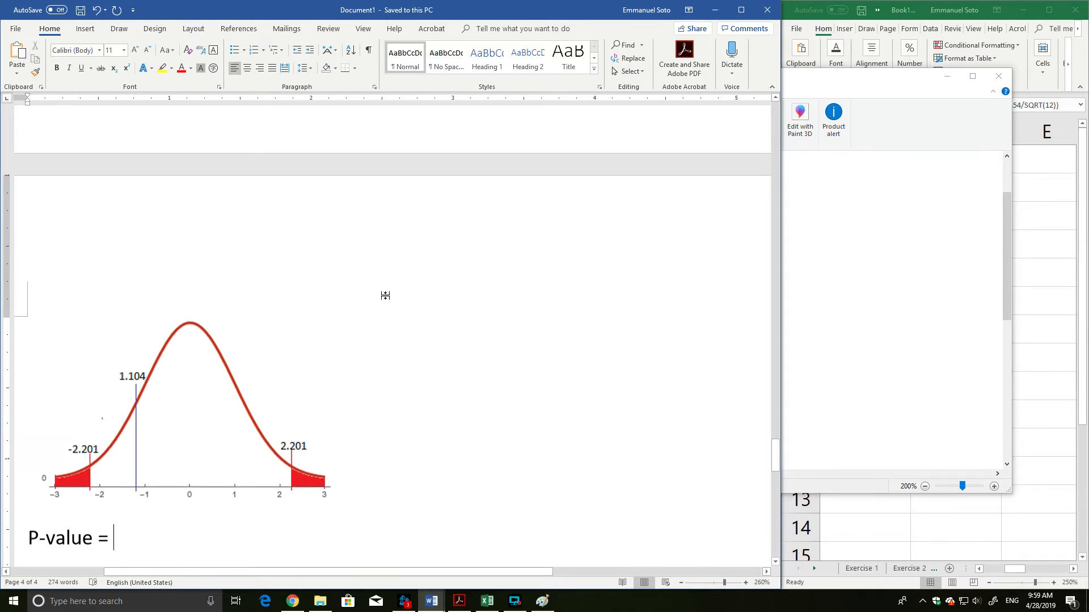
pyautogui.scroll(-7, 388, 292)
pyautogui.scroll(2, 389, 292)
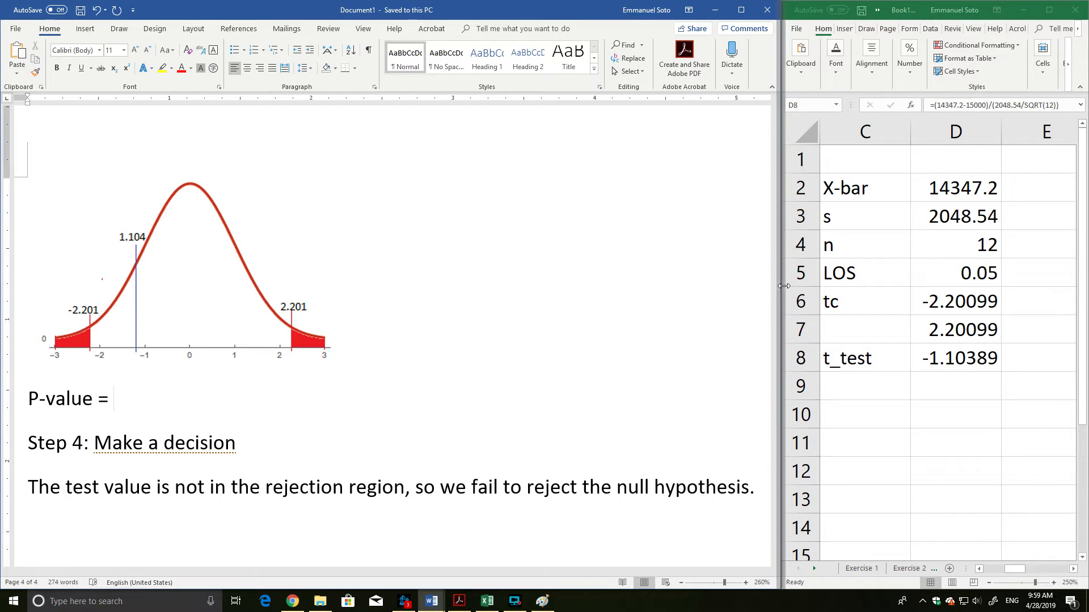
pyautogui.moveTo(775, 287); pyautogui.dragTo(205, 305)
pyautogui.click(297, 388)
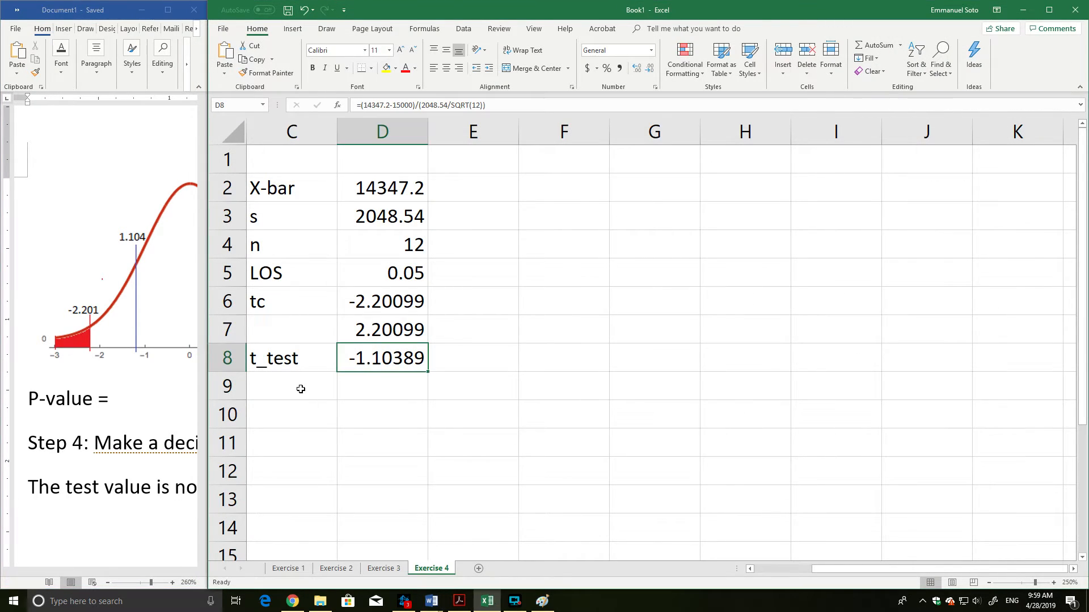
pyautogui.write('P-value')
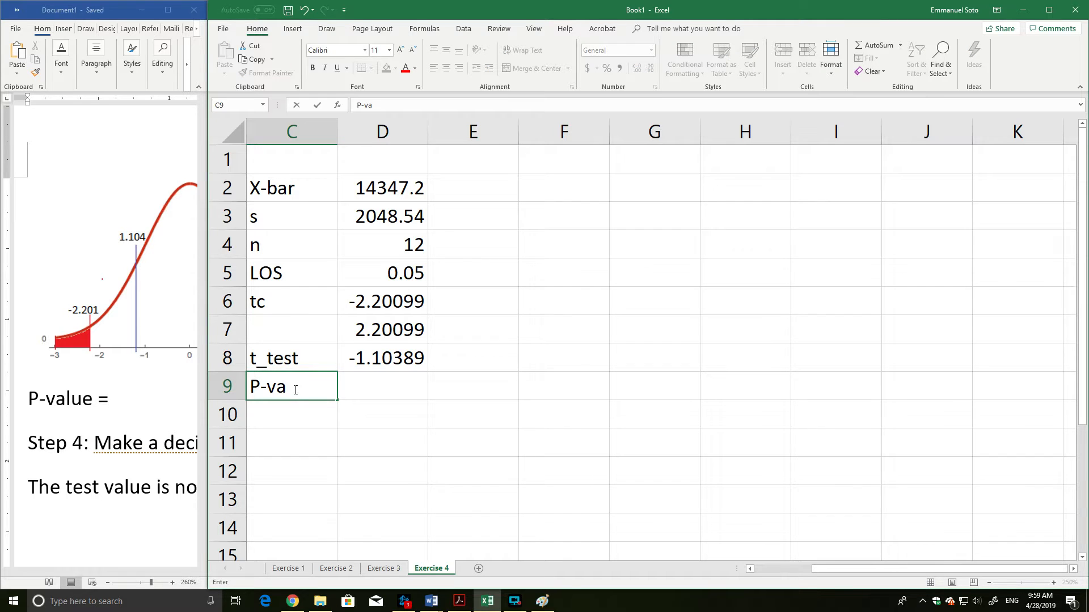
pyautogui.press('Tab')
# Compute the two-tailed P-value in cell D9 with the formula =T.DIST.2T(1.10389,12-1).
pyautogui.write('=t.')
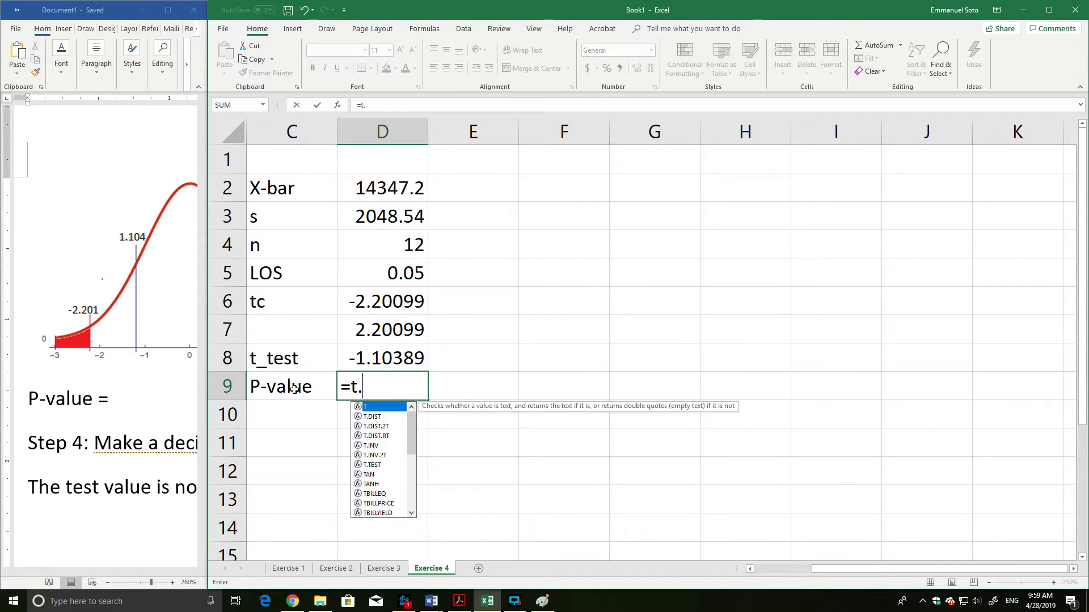
pyautogui.write('dist.')
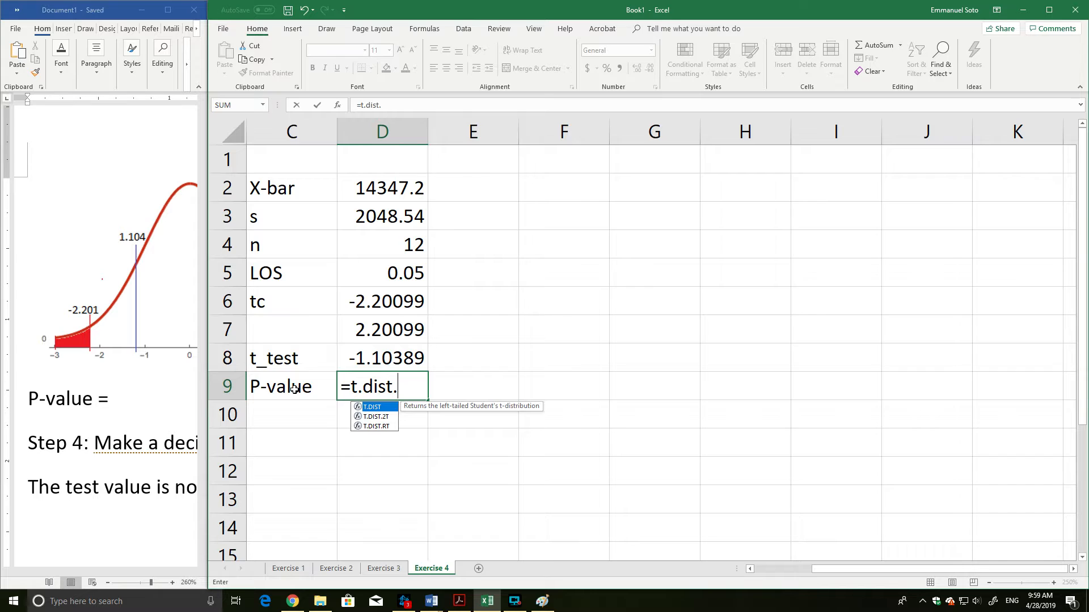
pyautogui.write('2')
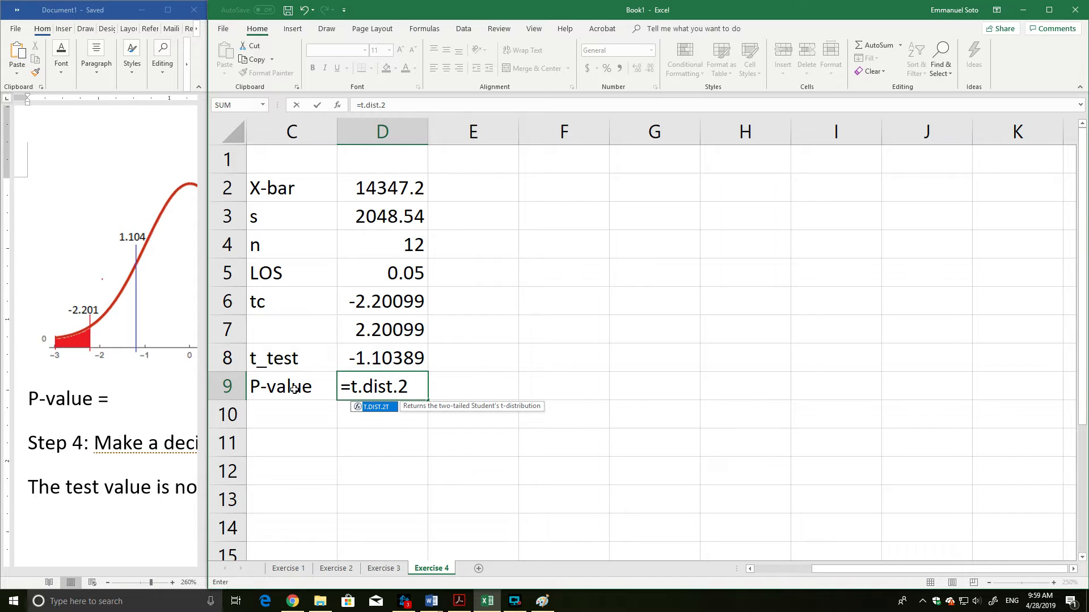
pyautogui.write('T(')
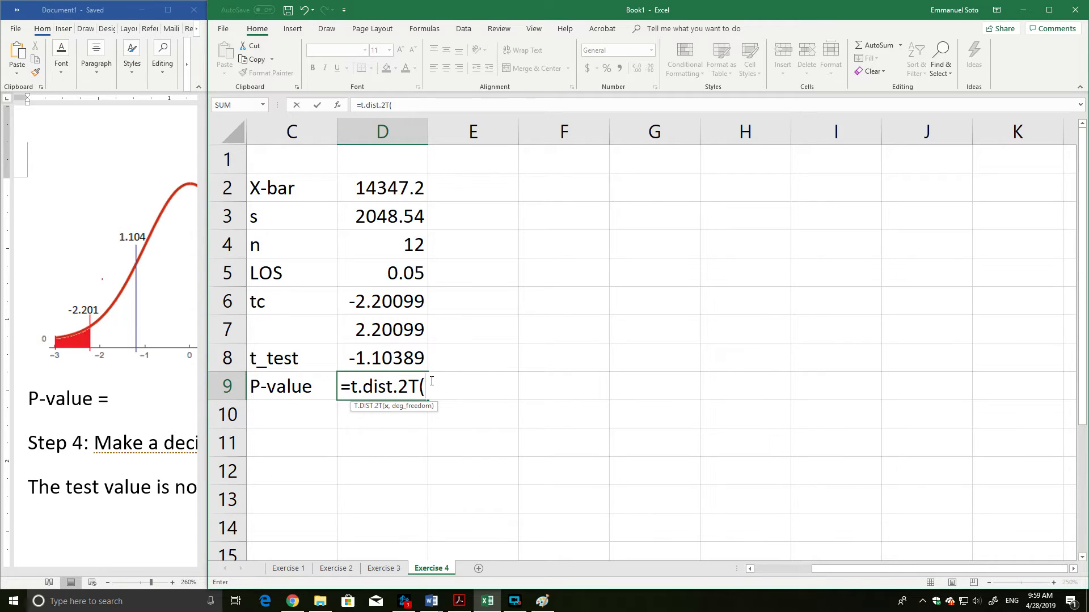
pyautogui.write('1.10389,')
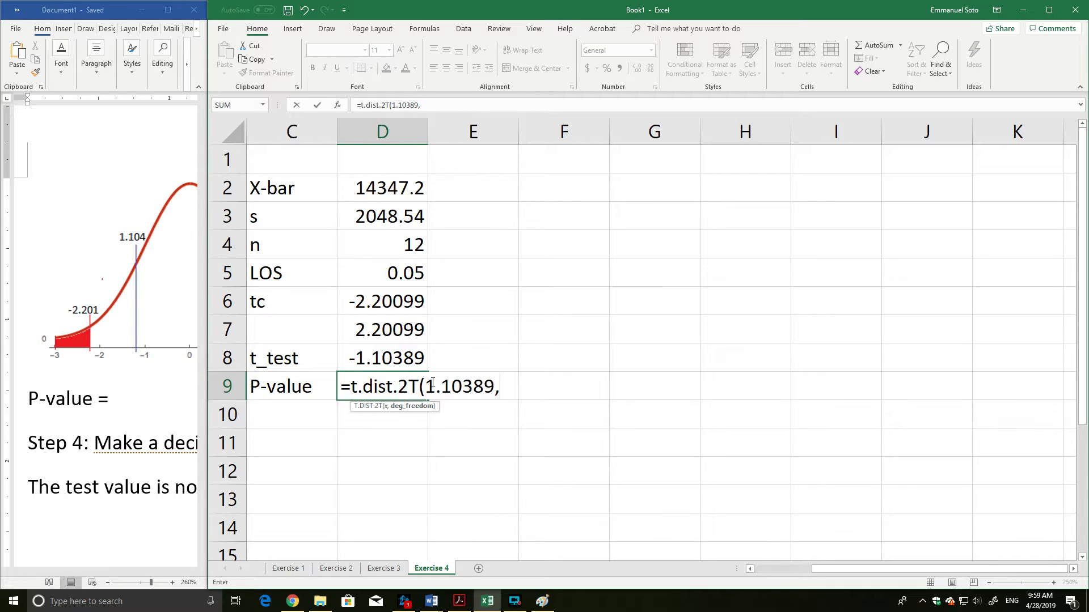
pyautogui.write('12-1)')
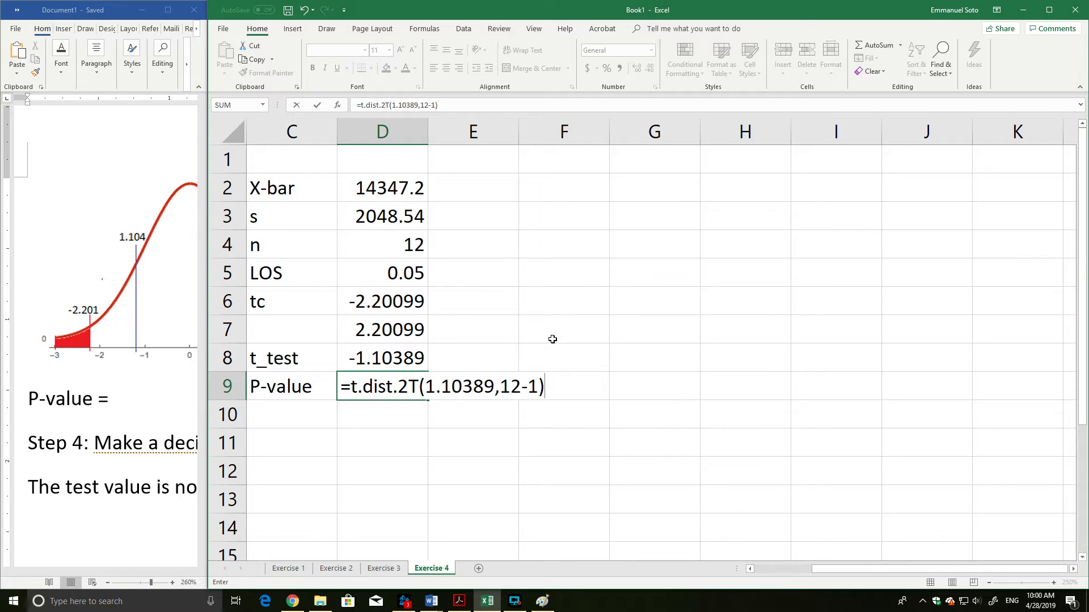
pyautogui.press('Return')
pyautogui.click(396, 392)
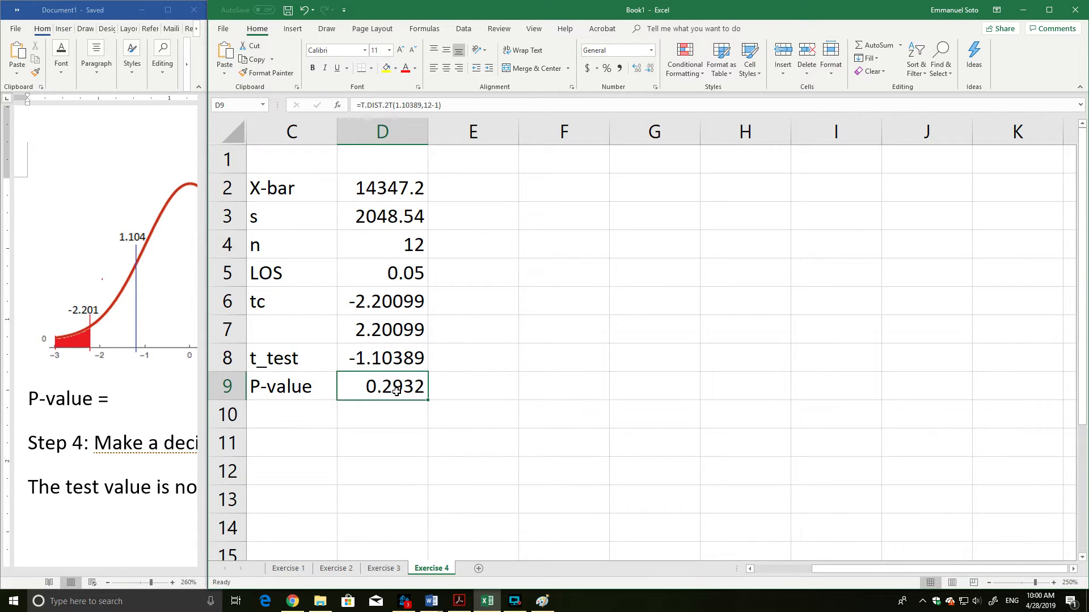
# Try the left-tailed formula =t.dist(-1.0389,12-1) in cell D10, below the two-tailed P-value.
pyautogui.click(398, 415)
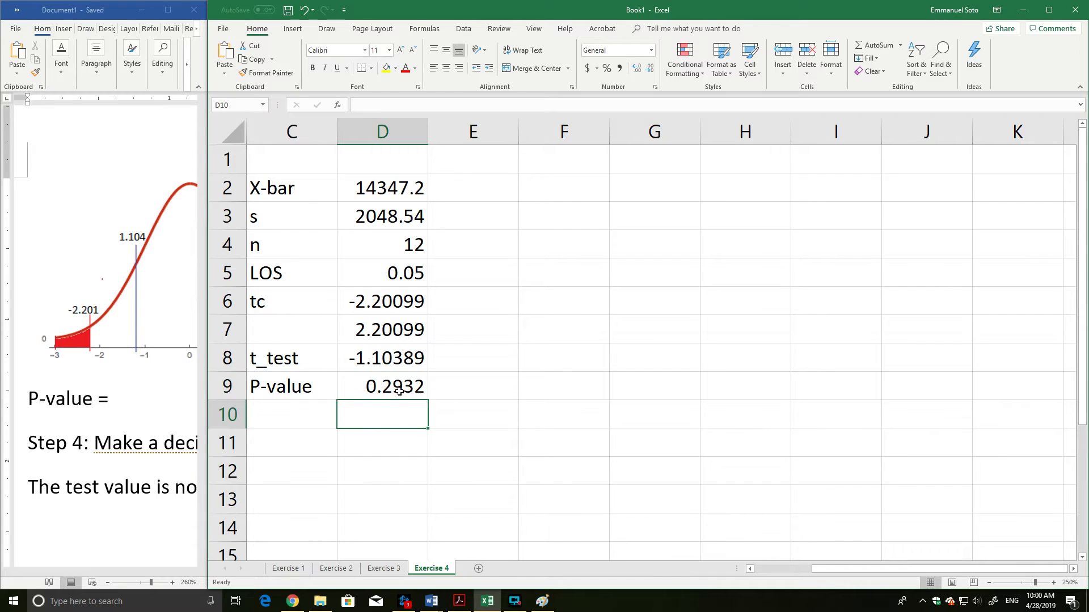
pyautogui.click(396, 392)
pyautogui.click(400, 418)
pyautogui.write('=')
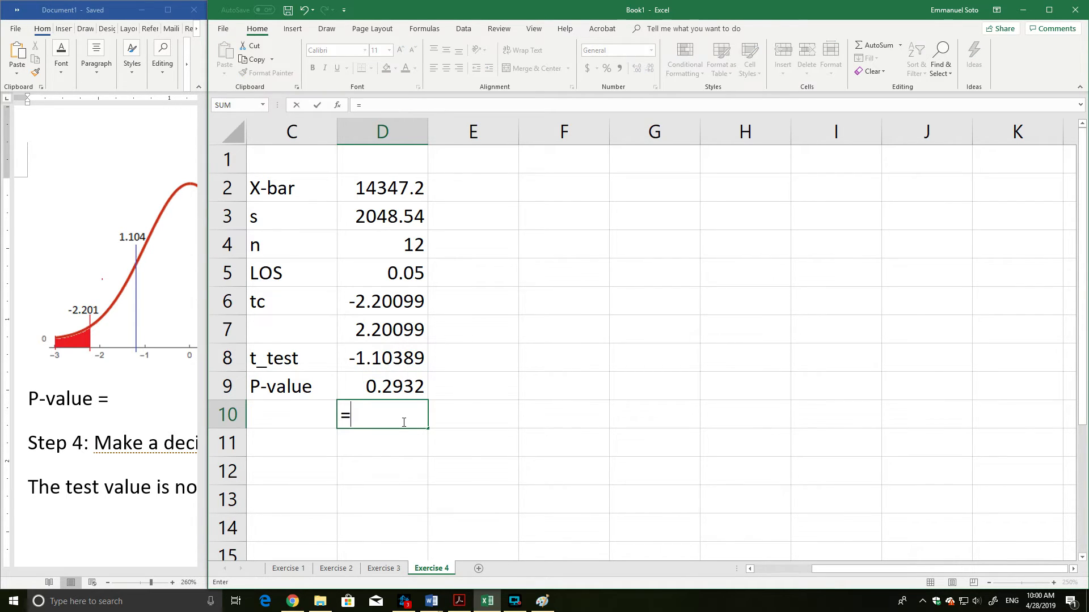
pyautogui.write('t.dist')
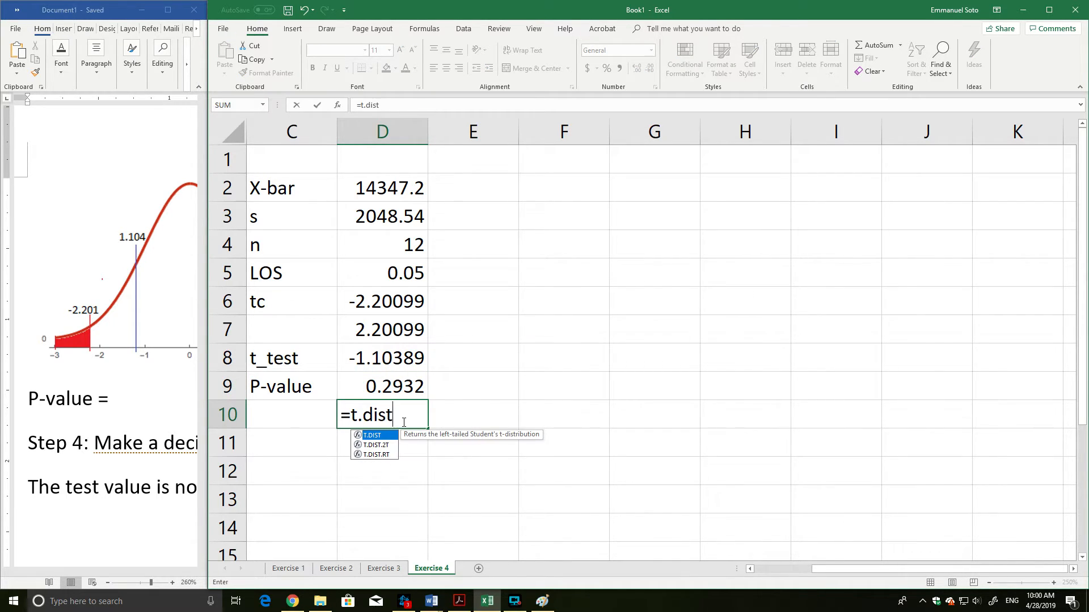
pyautogui.write('(')
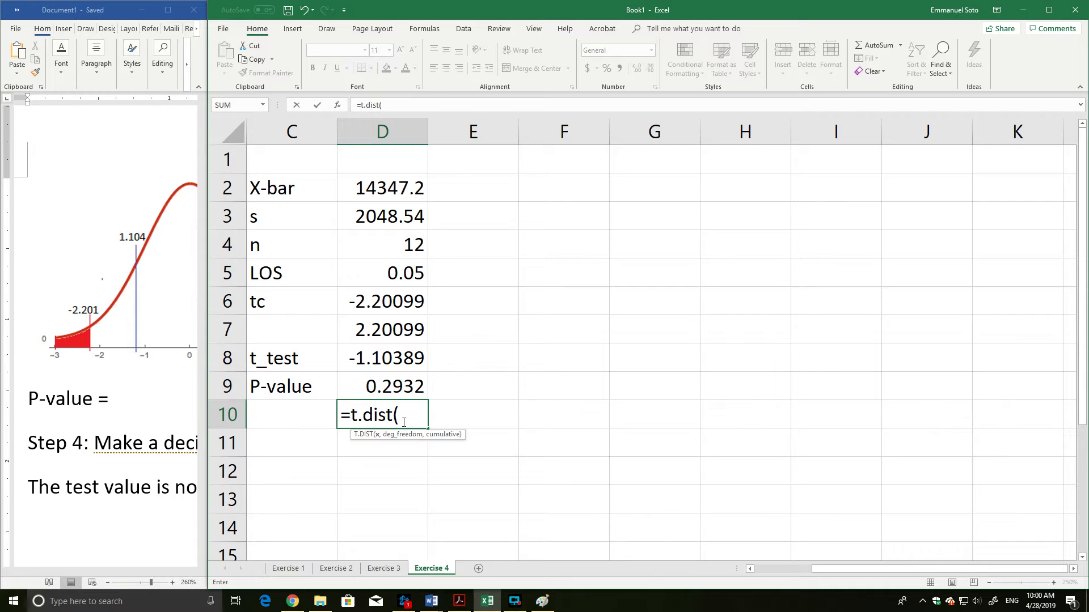
pyautogui.write('-1.0389,')
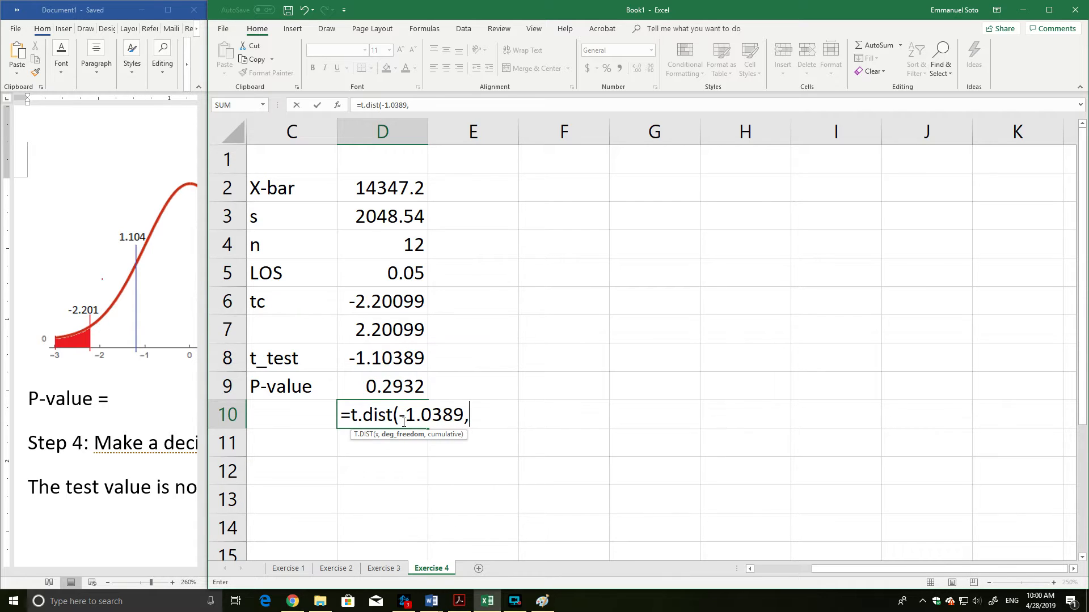
pyautogui.write('12-1)')
pyautogui.press('Return')
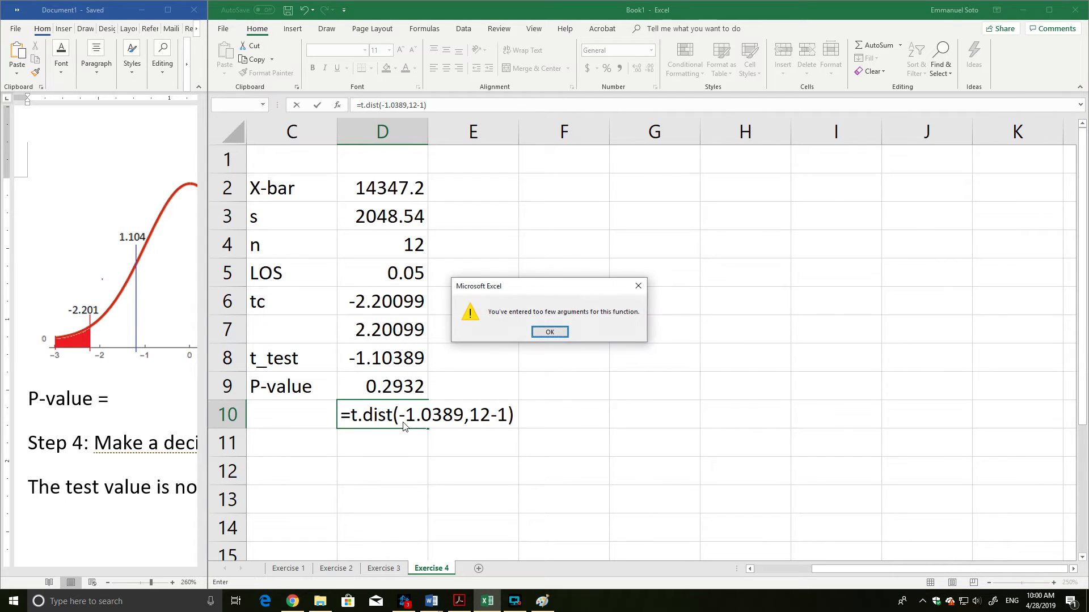
# Add TRUE as the cumulative argument to the T.DIST formula in D10 and enter it.
pyautogui.click(547, 332)
pyautogui.click(505, 416)
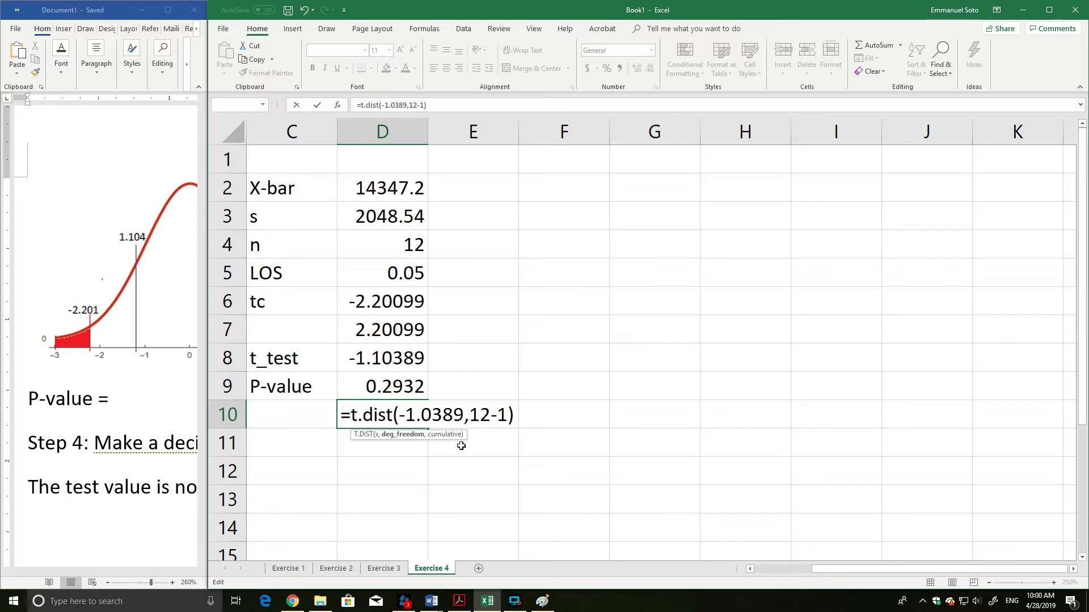
pyautogui.write(',true')
pyautogui.press('Return')
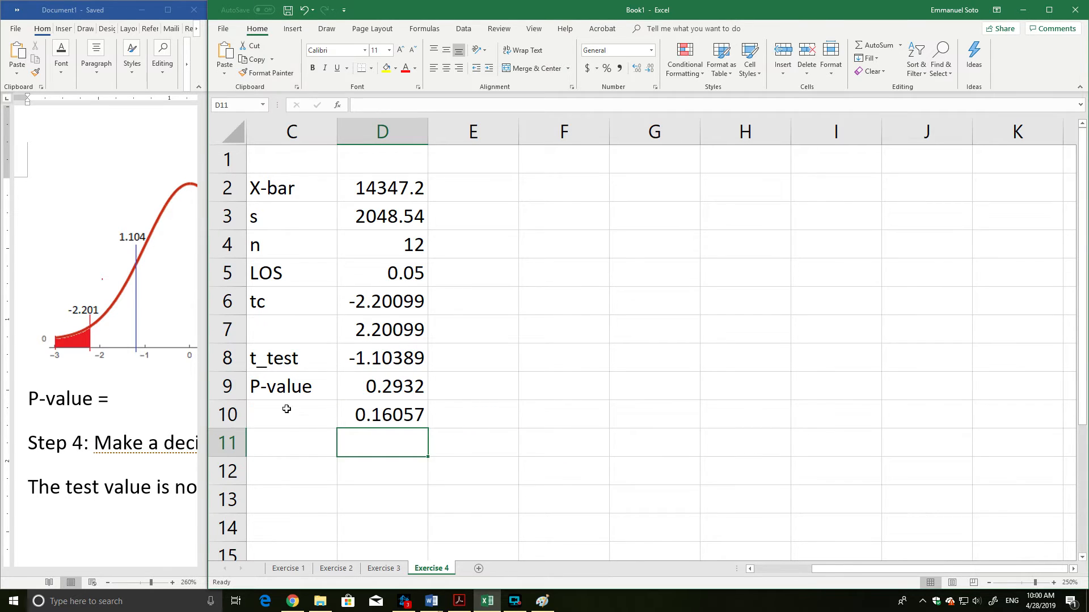
# Correct the test value in D10's formula so it reads =T.DIST(-1.10389,12-1,TRUE).
pyautogui.click(380, 420)
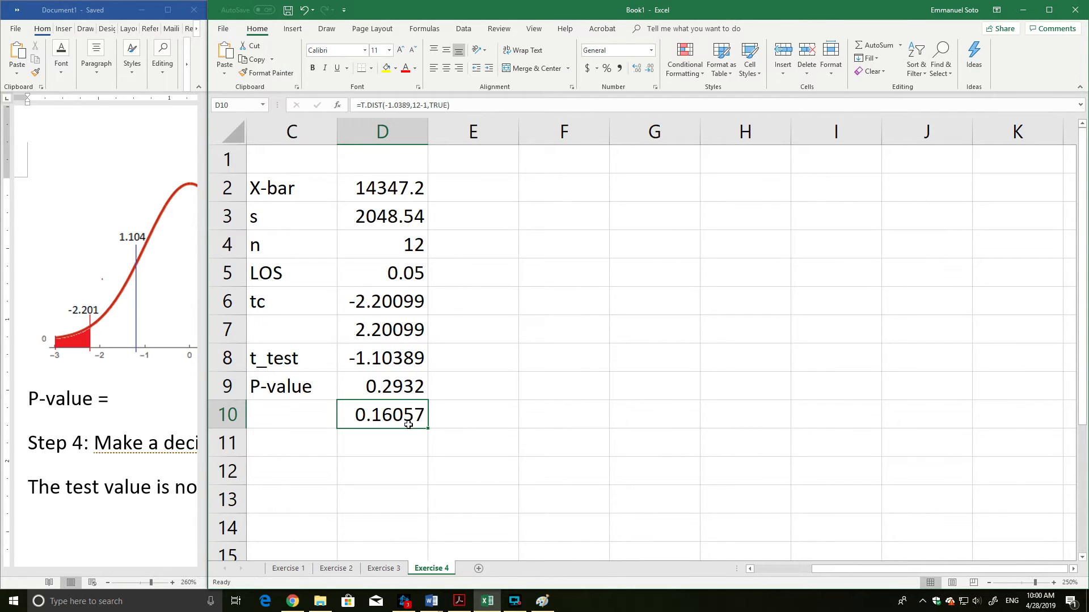
pyautogui.doubleClick(406, 421)
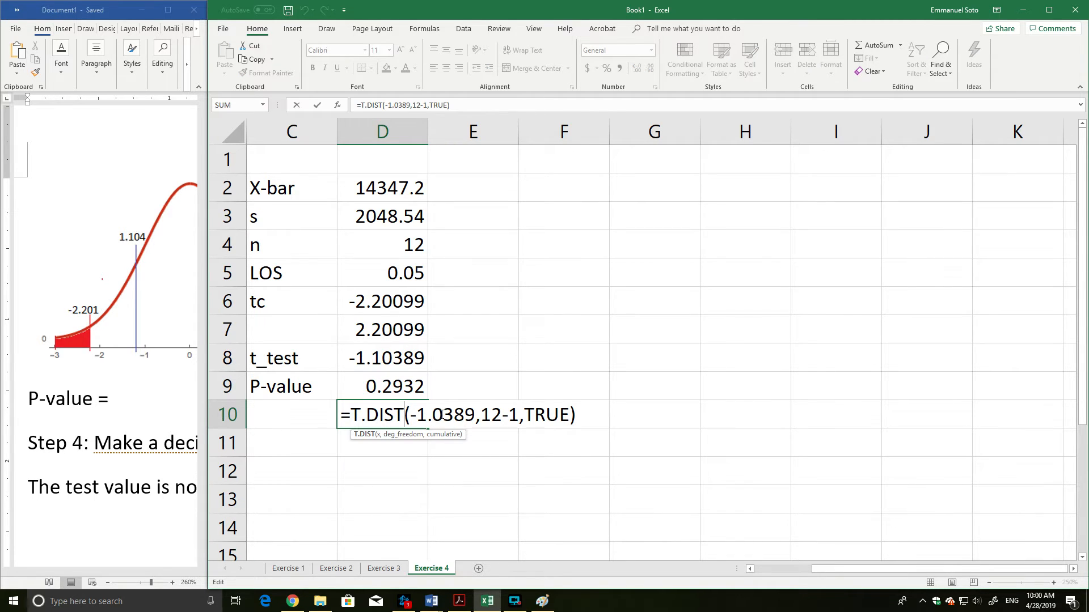
pyautogui.click(443, 414)
pyautogui.press('BackSpace')
pyautogui.write('10')
pyautogui.press('Return')
# Clear the left-tailed result from cell D10 and return to the P-value in D9.
pyautogui.click(410, 402)
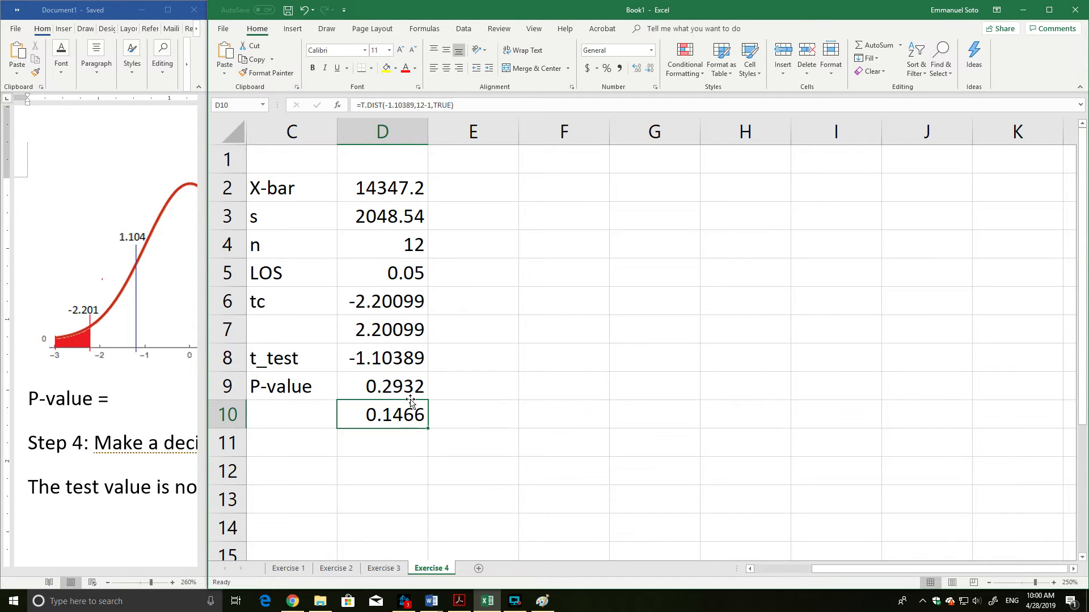
pyautogui.press('Delete')
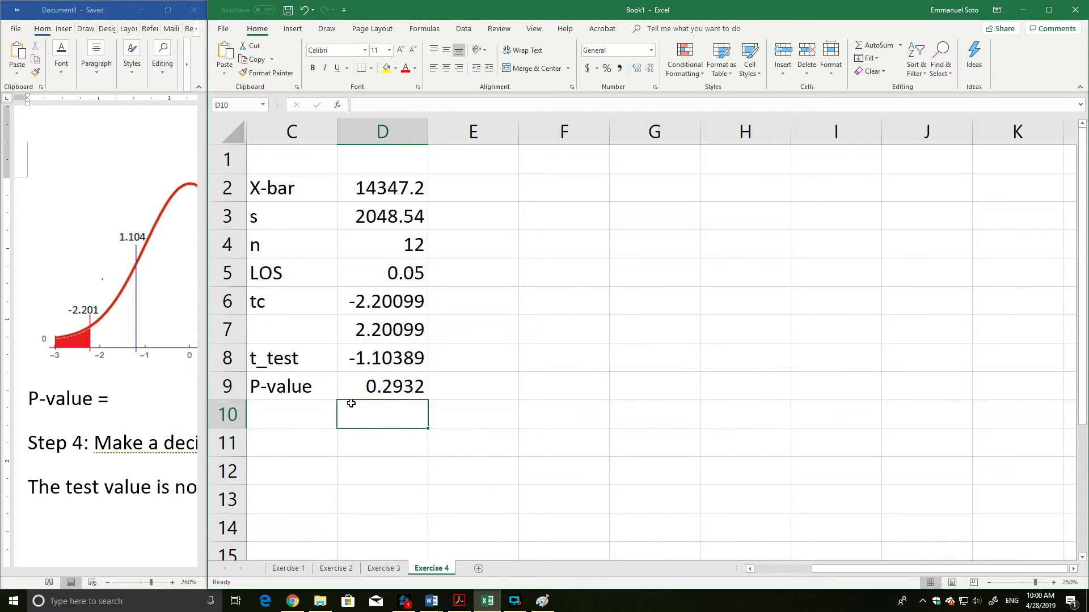
pyautogui.click(368, 392)
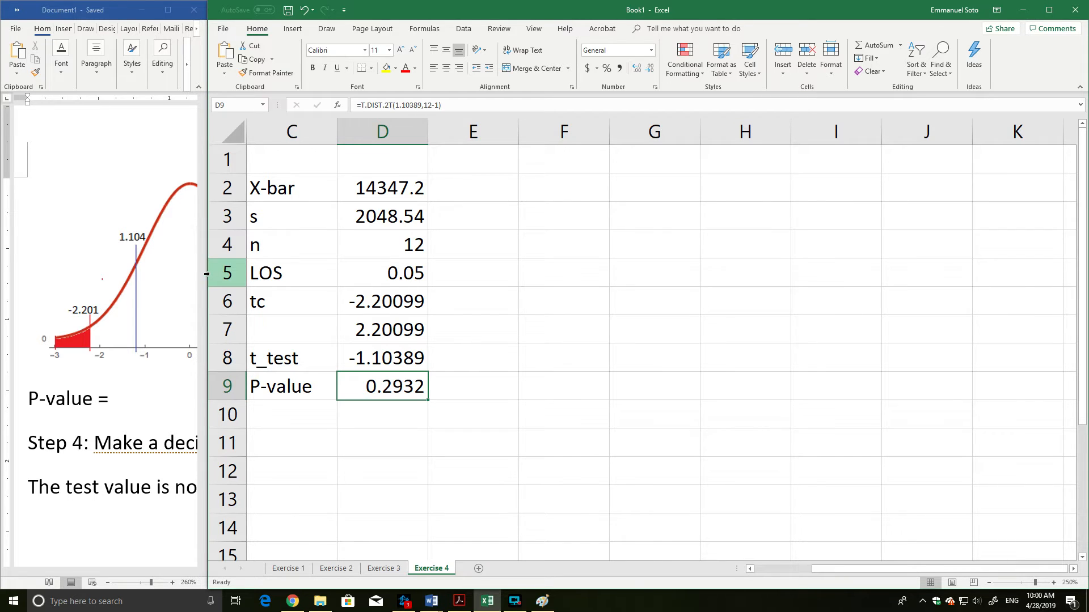
# Narrow the Excel window to uncover Word, and complete the "P-value =" line there with 0.2932.
pyautogui.moveTo(209, 274); pyautogui.dragTo(673, 265)
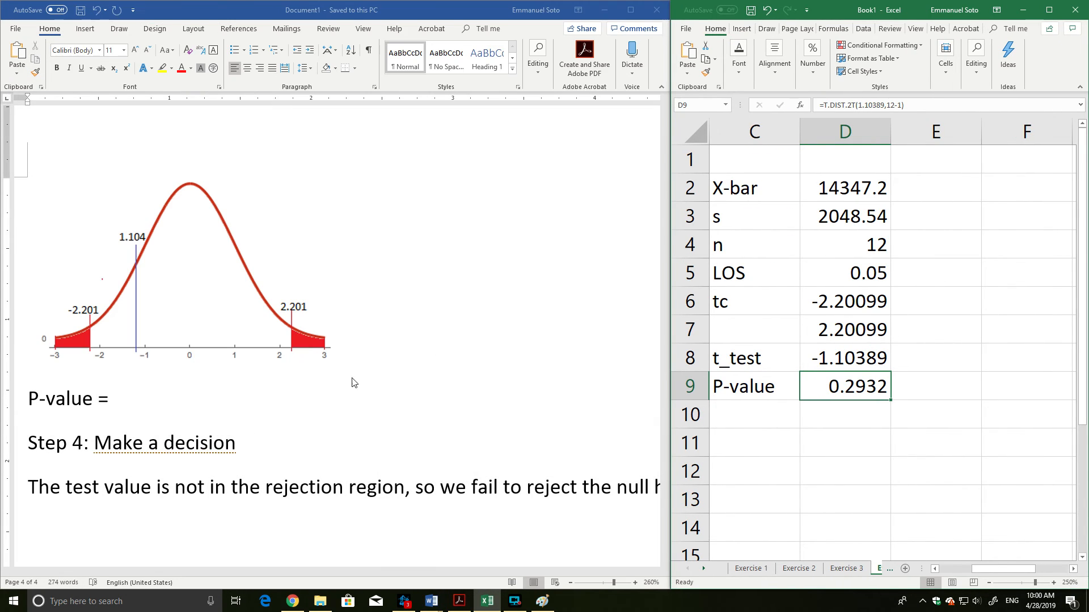
pyautogui.click(139, 394)
pyautogui.write('0')
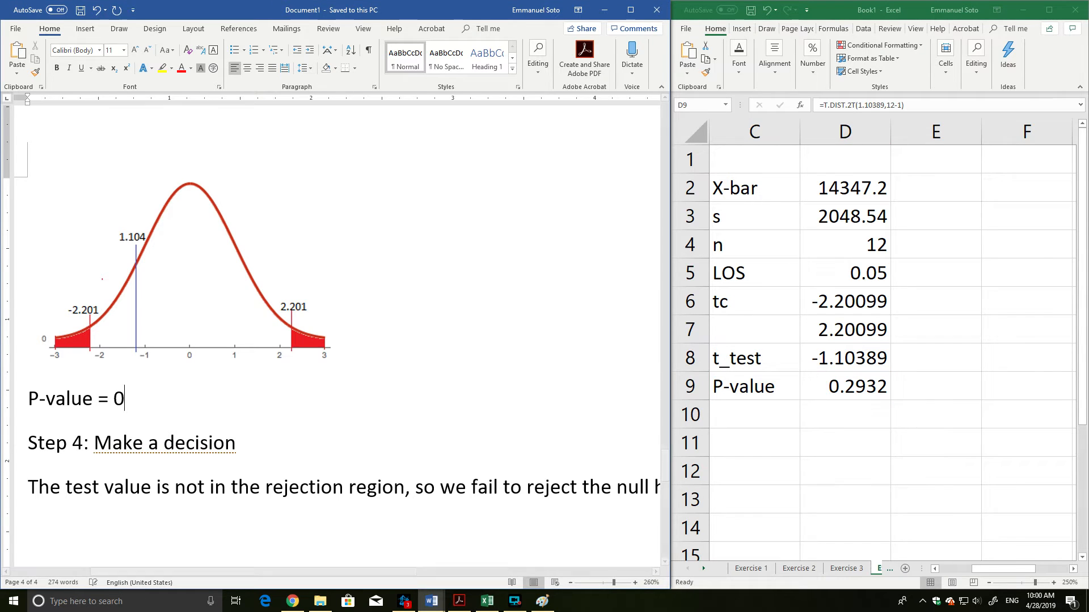
pyautogui.write('.2932')
pyautogui.press('BackSpace')
# Compare the P-value in Excel cell D9 with the level of significance in C5:D5.
pyautogui.scroll(-3, 244, 386)
pyautogui.scroll(-3, 247, 381)
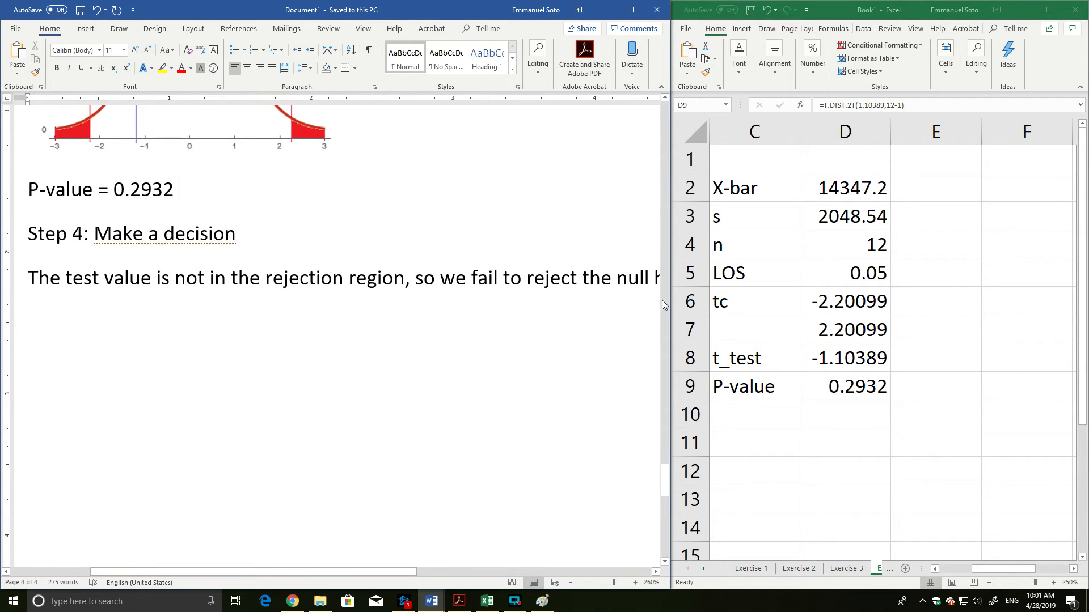
pyautogui.click(844, 386)
pyautogui.click(866, 269)
pyautogui.moveTo(761, 273); pyautogui.dragTo(848, 273)
# In Word, start a new line reading "The p-value >" below the sentence about the rejection region.
pyautogui.click(80, 312)
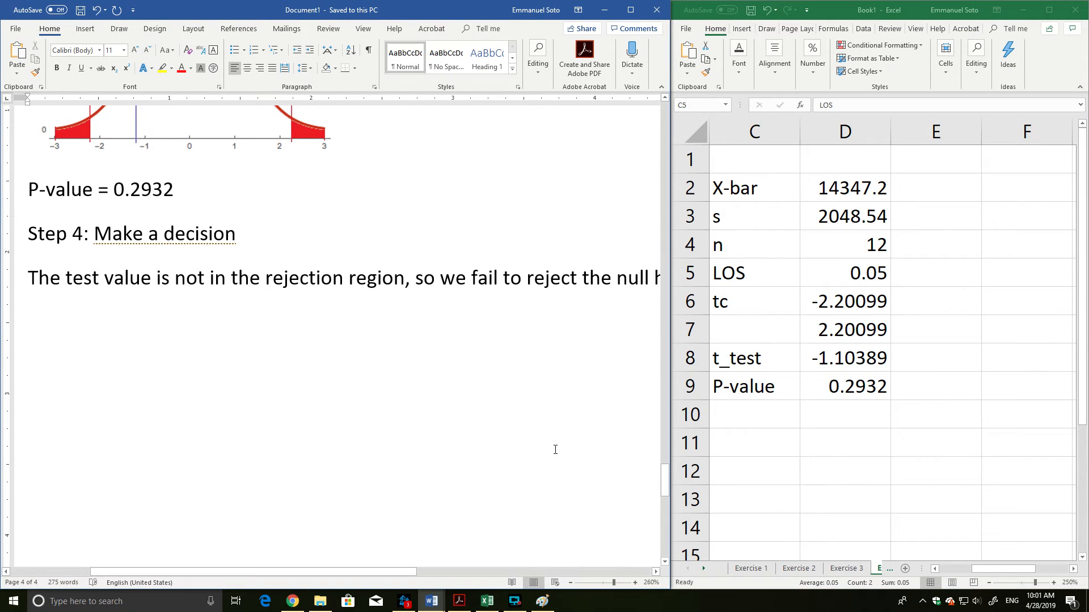
pyautogui.moveTo(406, 570); pyautogui.dragTo(462, 570)
pyautogui.click(655, 282)
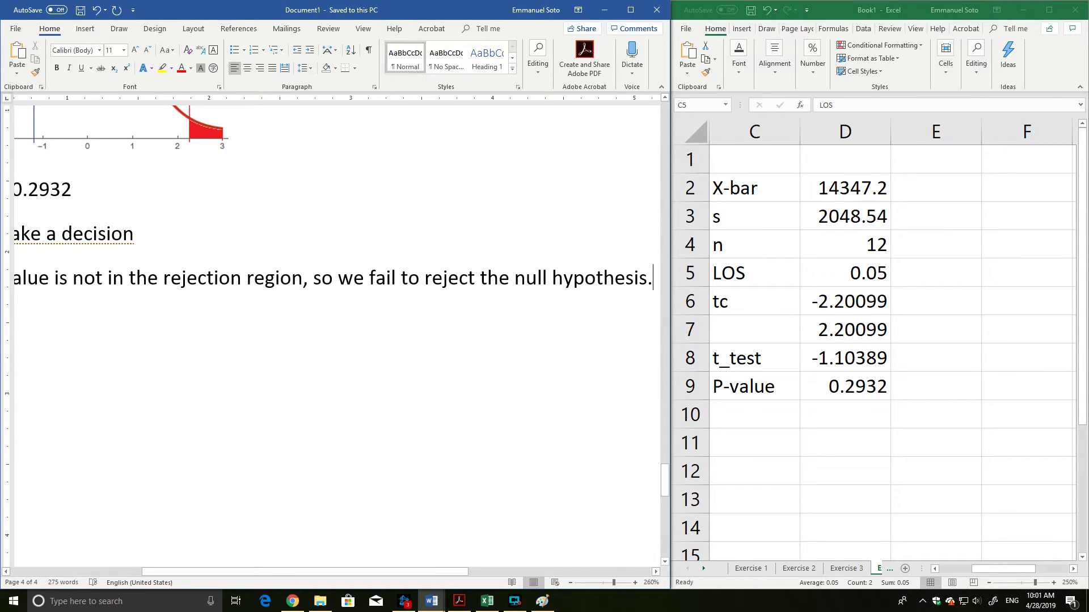
pyautogui.press('Return')
pyautogui.write('The pv')
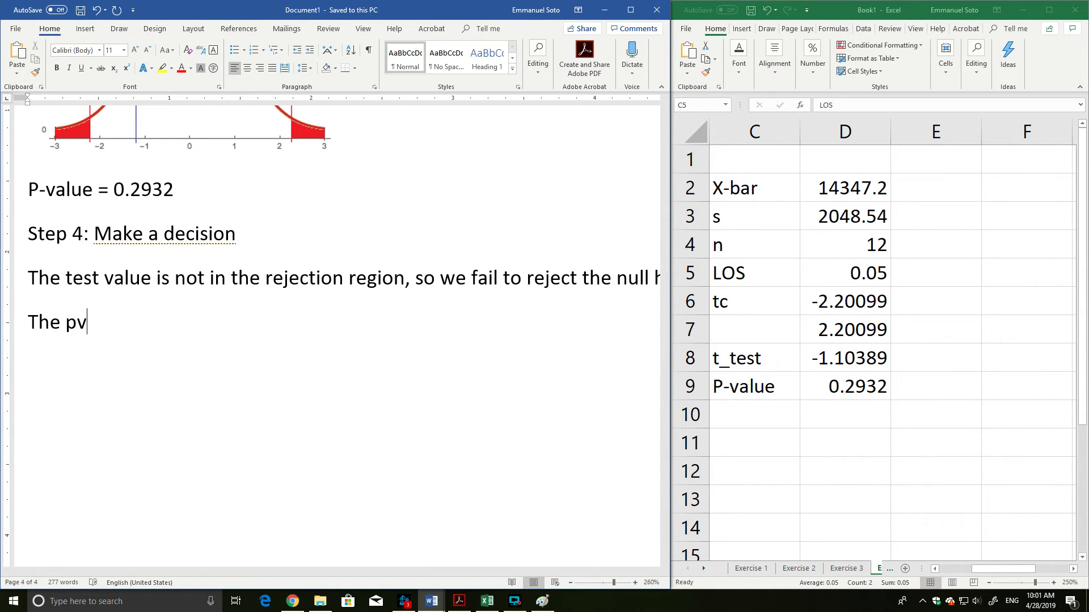
pyautogui.press('BackSpace')
pyautogui.write('-val;u')
pyautogui.press('BackSpace')
pyautogui.press('BackSpace')
pyautogui.write('ue >')
# Insert the symbol α as an inline equation after "The p-value >".
pyautogui.hotkey('alt', '=')
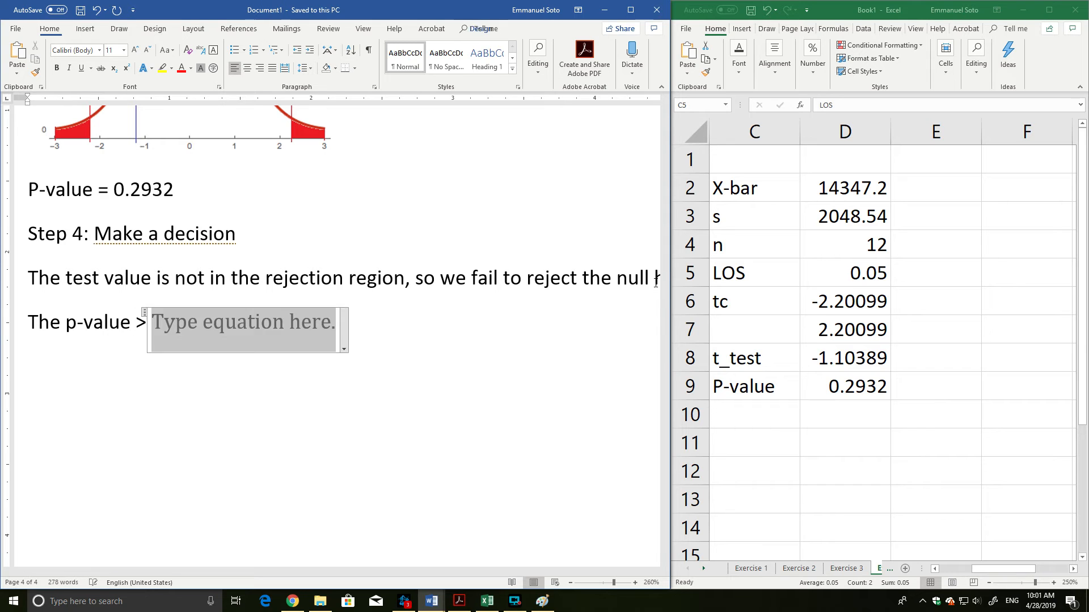
pyautogui.write('\\alpha')
pyautogui.press('BackSpace')
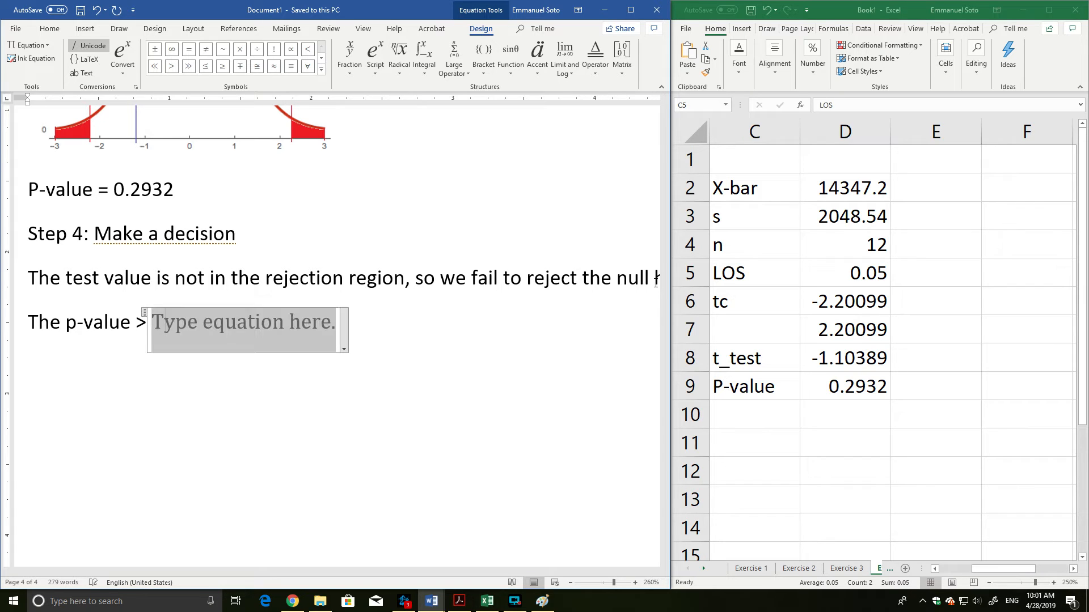
pyautogui.write('\\alpha')
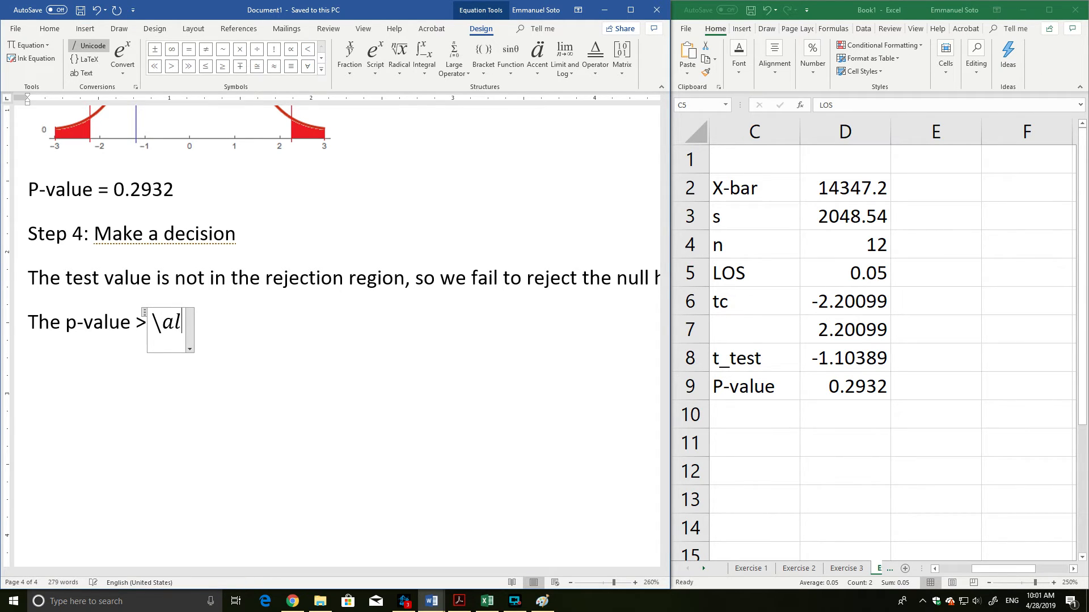
pyautogui.press('Right')
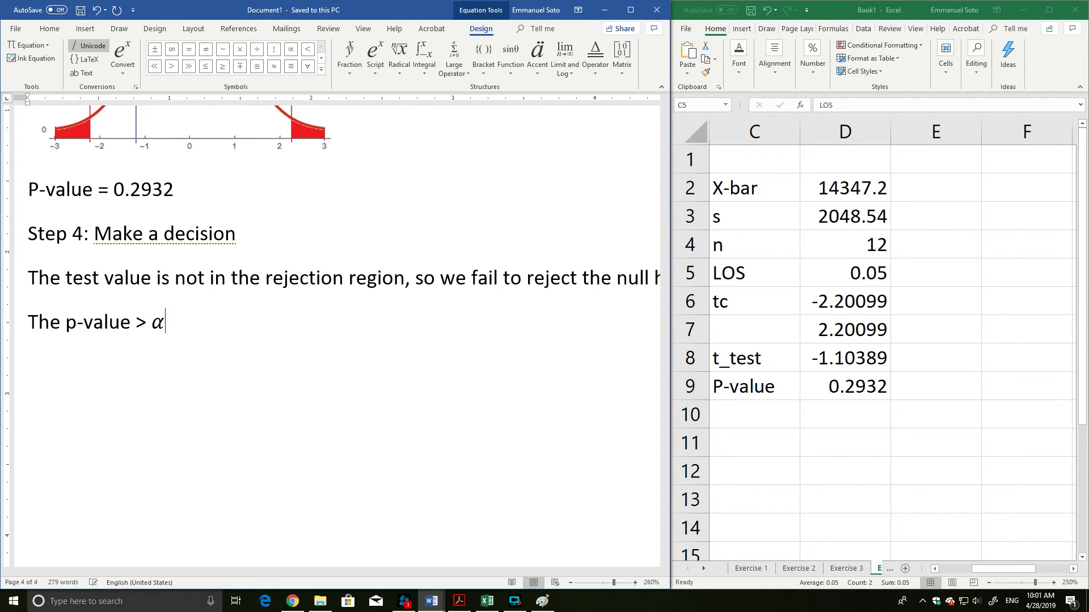
# Finish the p-value sentence with ", so we fail to reject the null hypothesis".
pyautogui.write(', so we fail t')
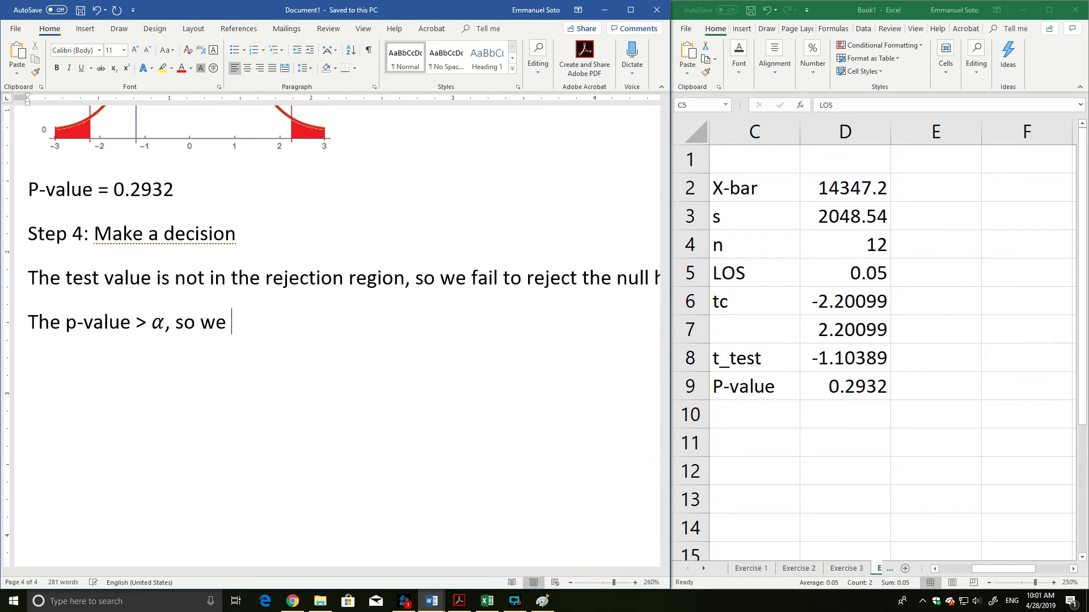
pyautogui.write('o reject thye')
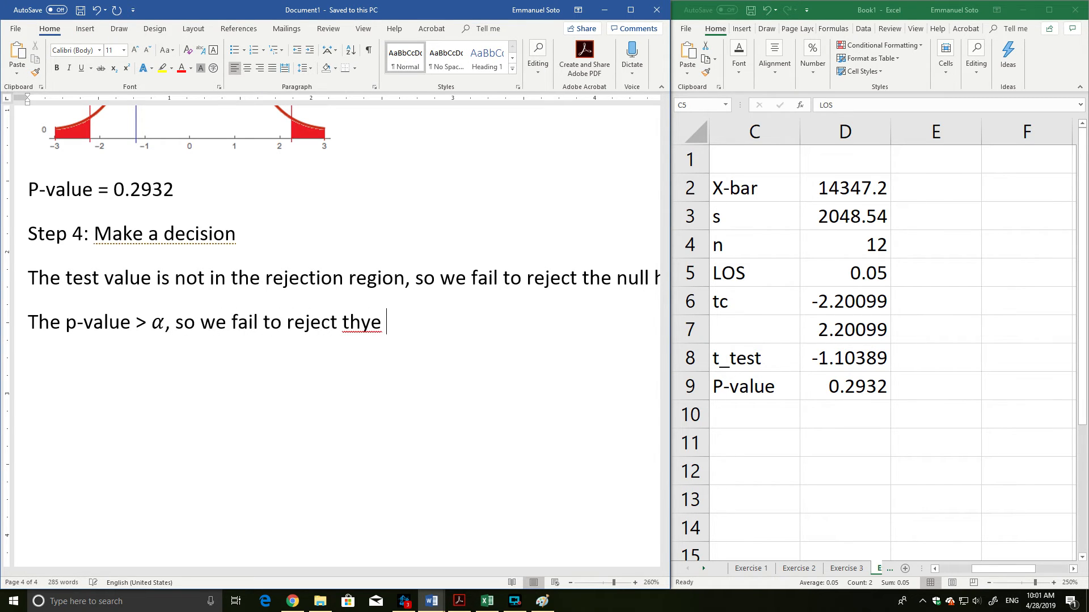
pyautogui.press('BackSpace')
pyautogui.press('BackSpace')
pyautogui.write('e null h')
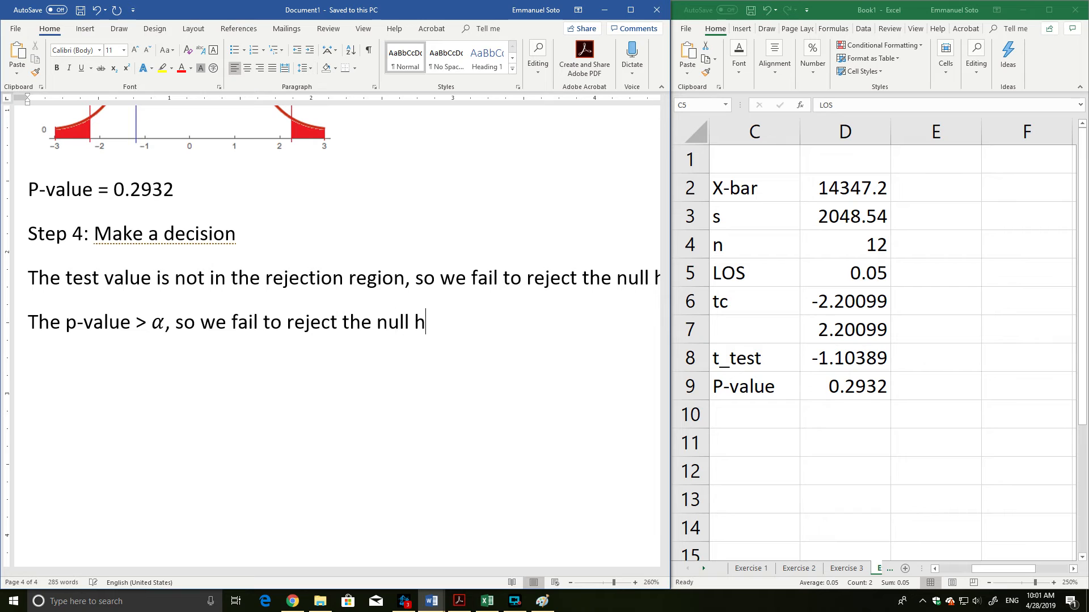
pyautogui.write('ypothesis')
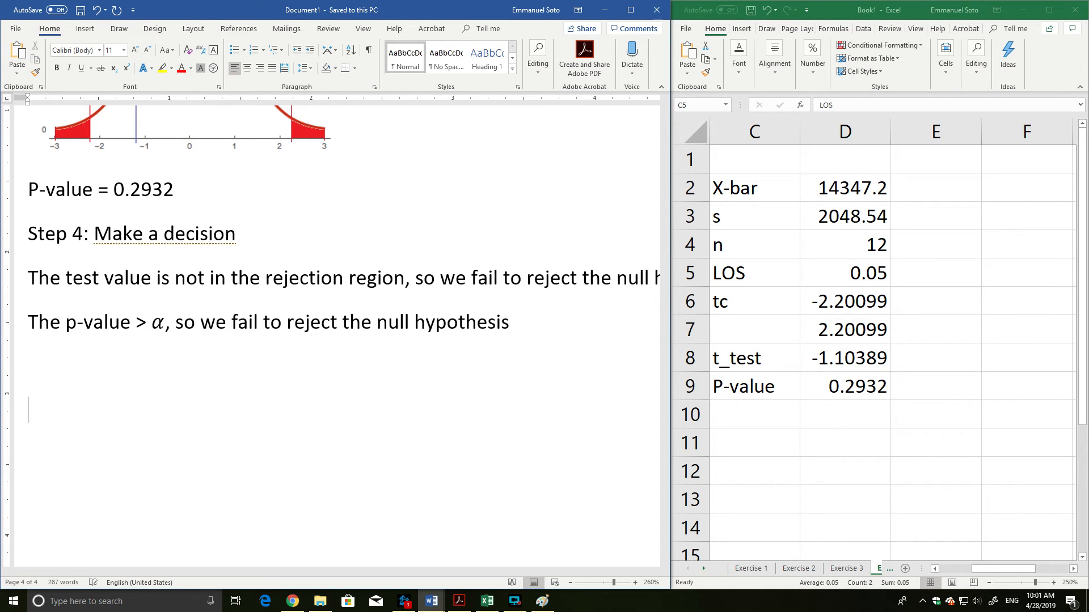
# Add the heading "Step 5: Summarize results" below the p-value sentence, with a new line under it.
pyautogui.press('BackSpace')
pyautogui.write('Step 5: Sum')
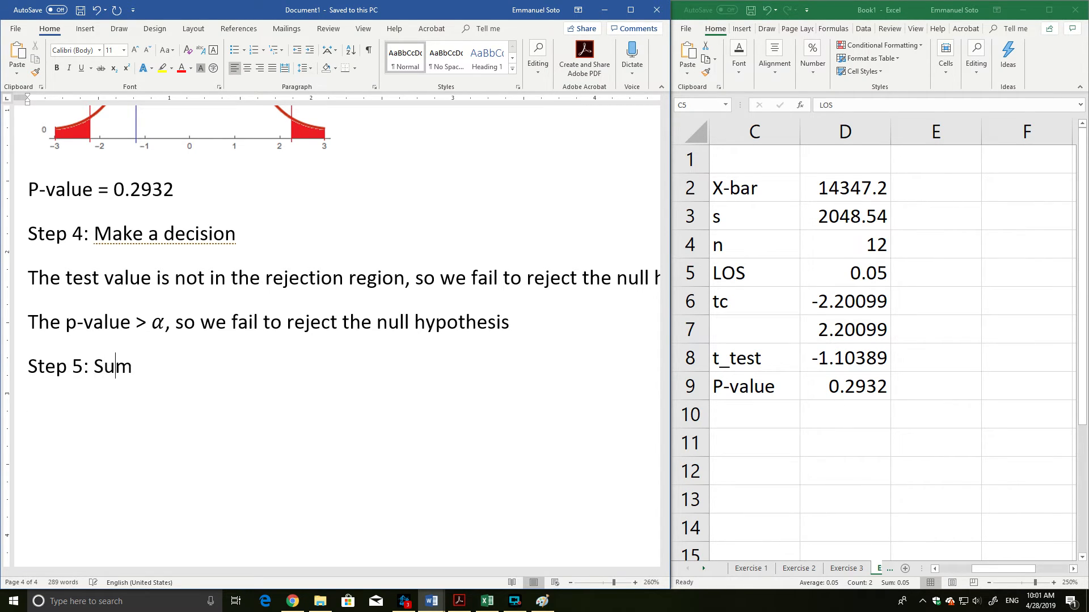
pyautogui.write('marize res')
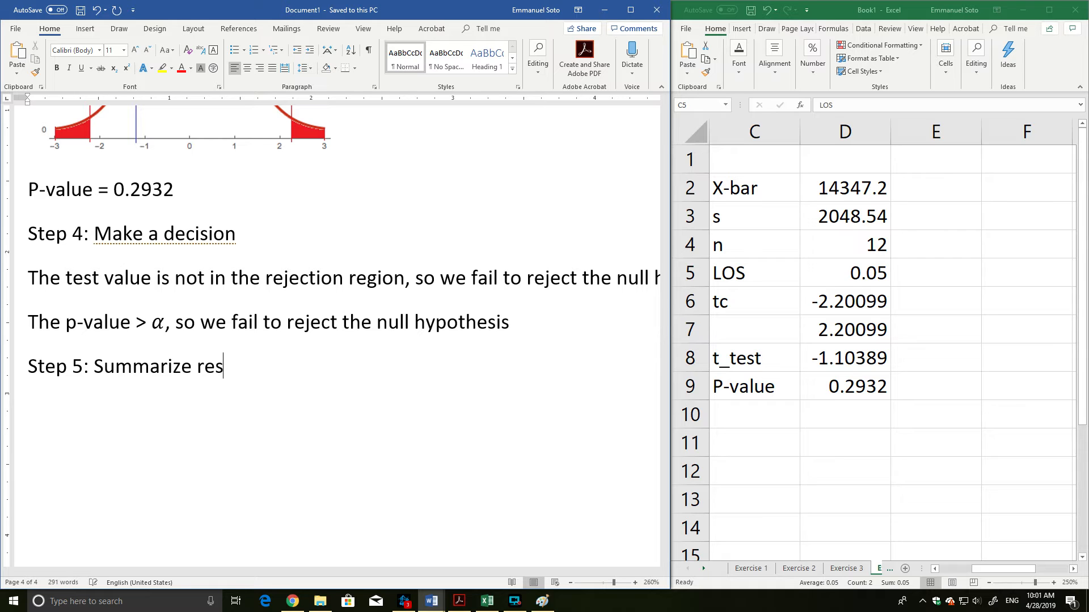
pyautogui.write('ults')
pyautogui.press('Return')
pyautogui.press('Tab')
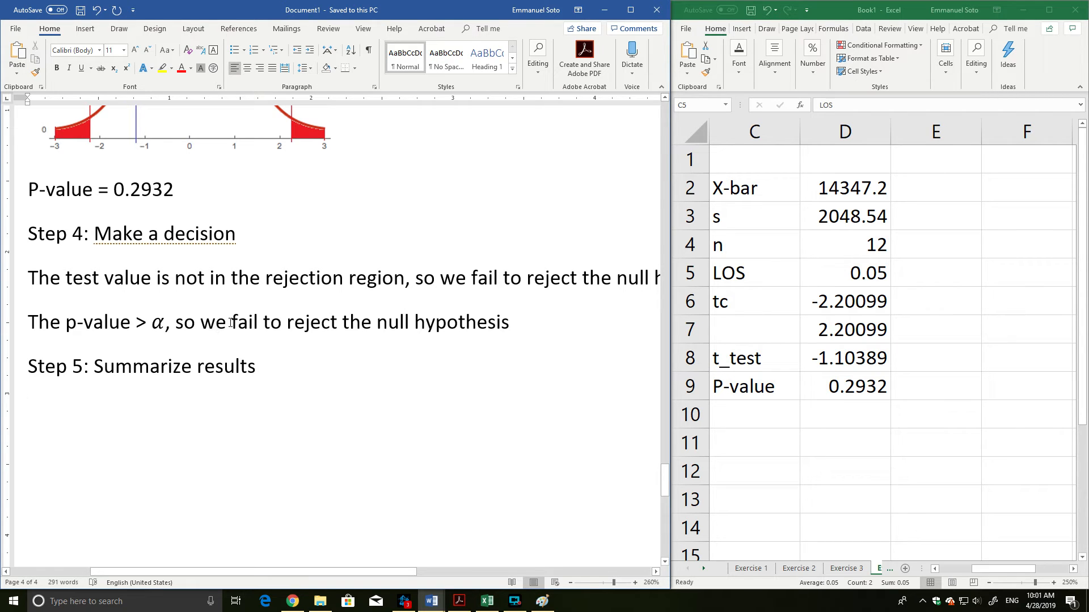
# Begin the summary sentence below the Step 5 heading with "There is not enough evidence at the 5% level of significance".
pyautogui.moveTo(231, 323); pyautogui.dragTo(511, 323)
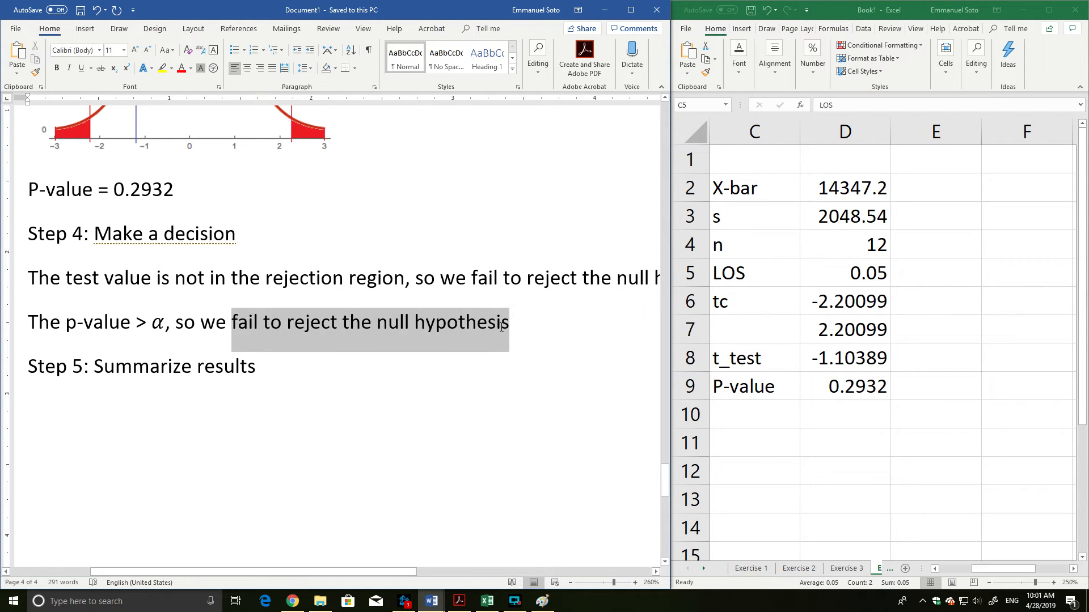
pyautogui.click(162, 404)
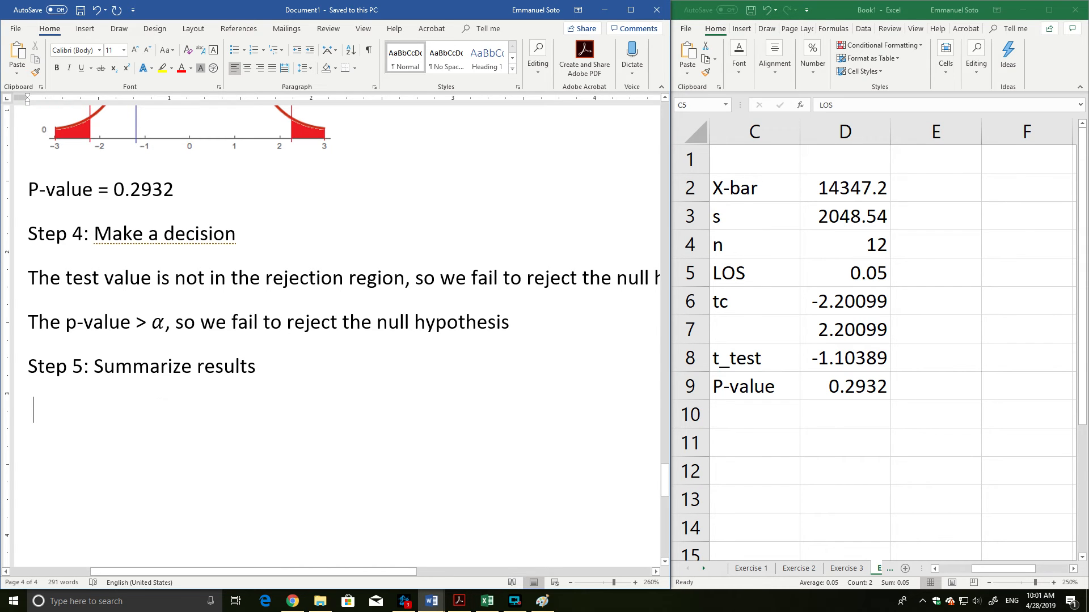
pyautogui.write('There is not enough ')
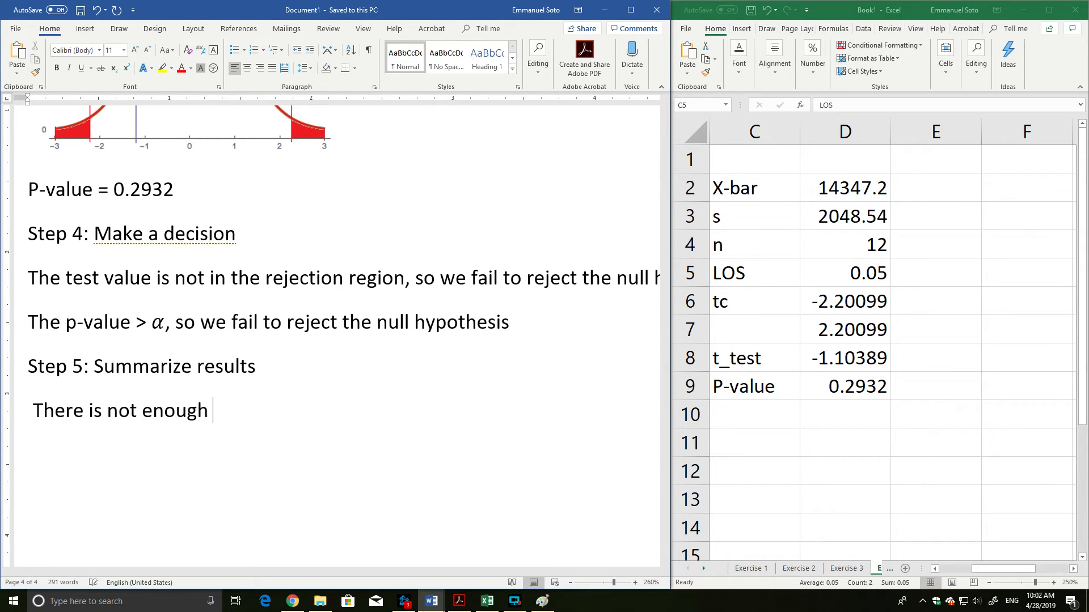
pyautogui.write('evidence at t')
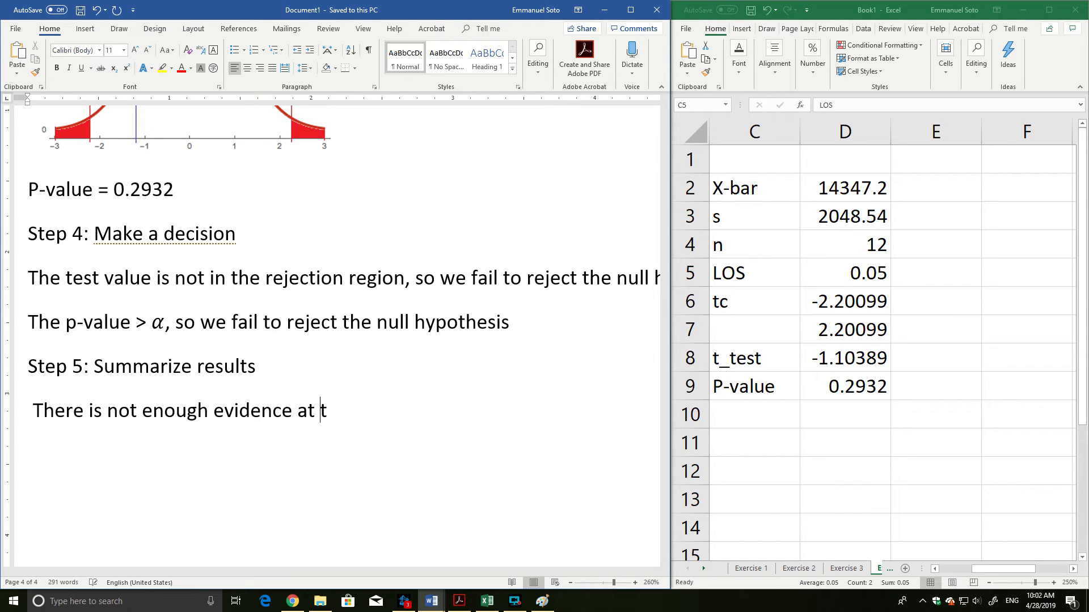
pyautogui.write('he 5% level ')
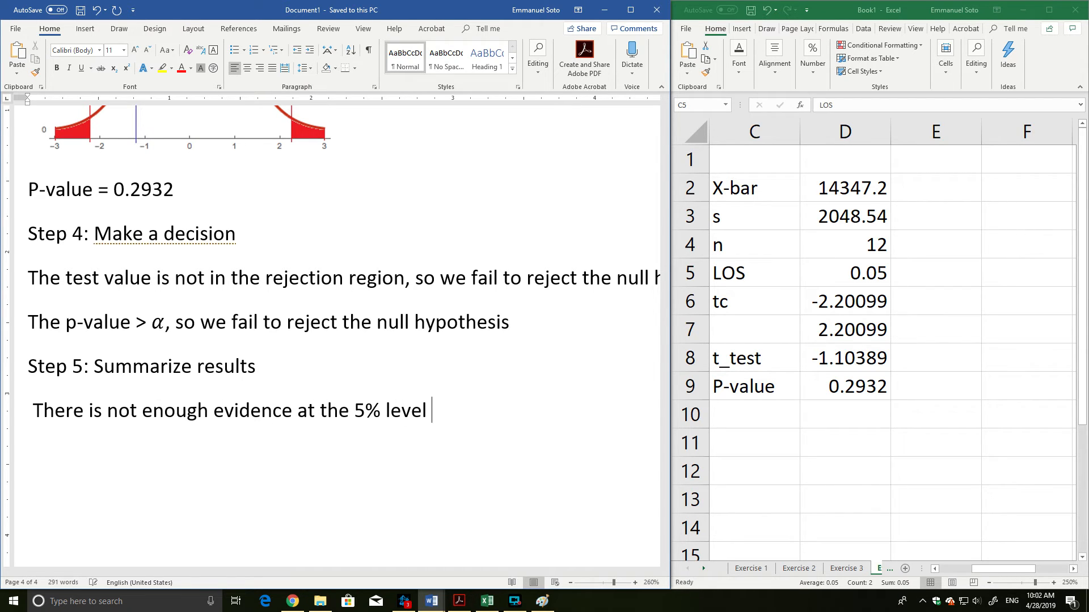
pyautogui.write('of signifian')
pyautogui.press('BackSpace')
pyautogui.press('BackSpace')
pyautogui.write('n')
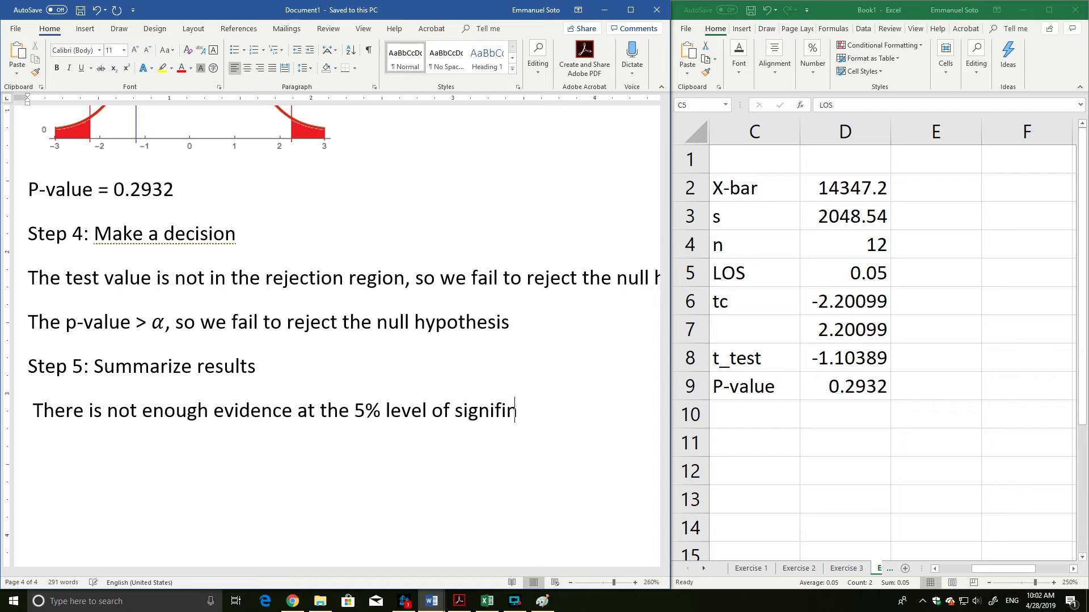
pyautogui.press('BackSpace')
pyautogui.write('significance')
# Examine the null and alternative hypotheses under Step 1 to check which one is marked as the claim.
pyautogui.scroll(10, 197, 282)
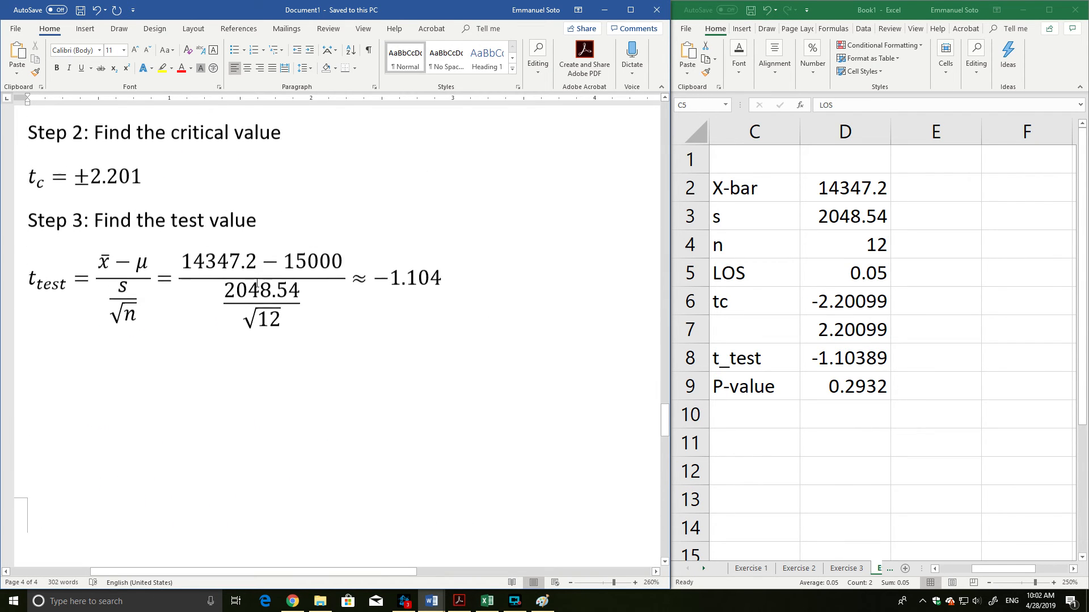
pyautogui.scroll(10, 278, 293)
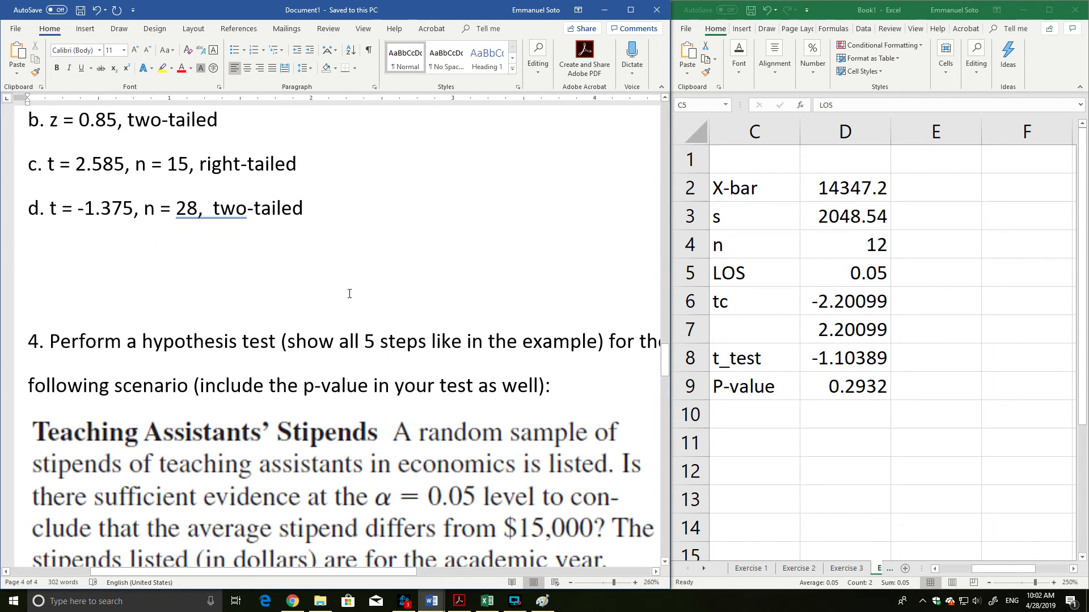
pyautogui.scroll(1, 331, 280)
pyautogui.scroll(-10, 294, 261)
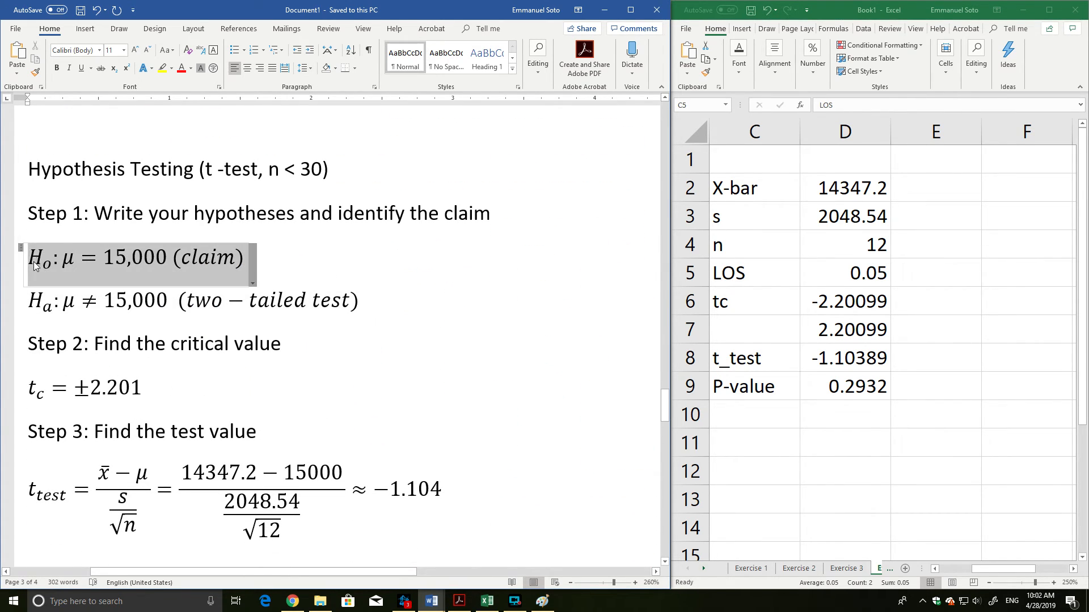
pyautogui.click(246, 260)
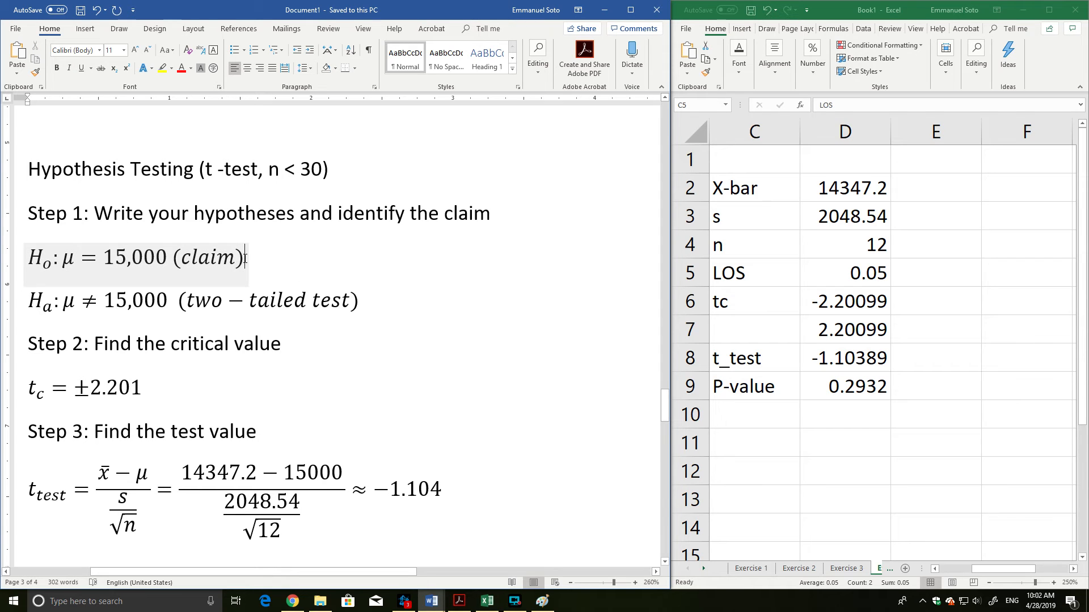
pyautogui.moveTo(246, 260); pyautogui.dragTo(21, 266)
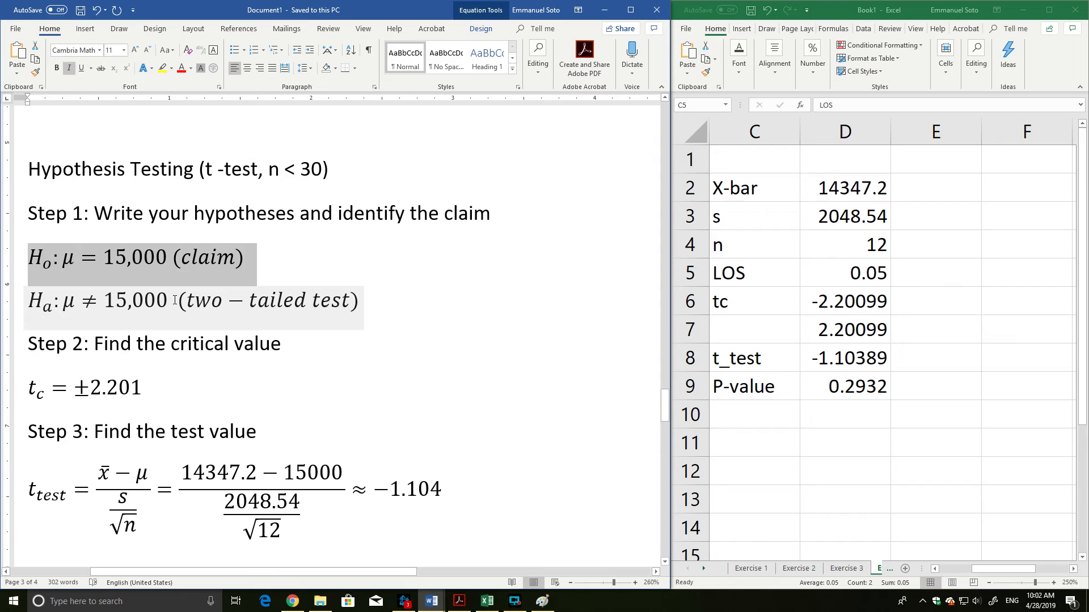
pyautogui.moveTo(175, 301); pyautogui.dragTo(34, 305)
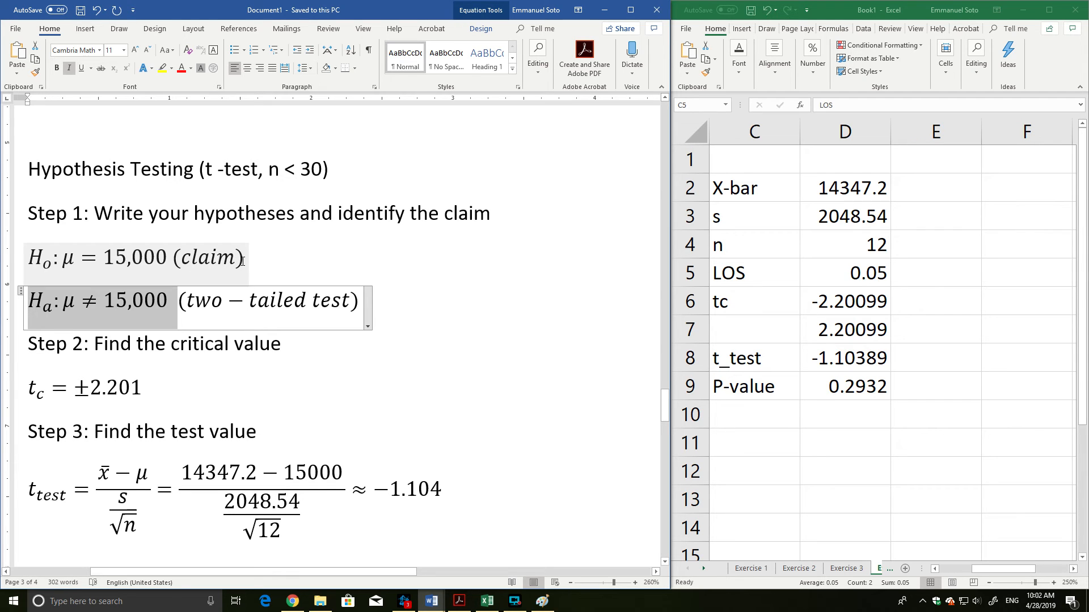
pyautogui.moveTo(242, 261); pyautogui.dragTo(84, 269)
pyautogui.moveTo(31, 270); pyautogui.dragTo(31, 270)
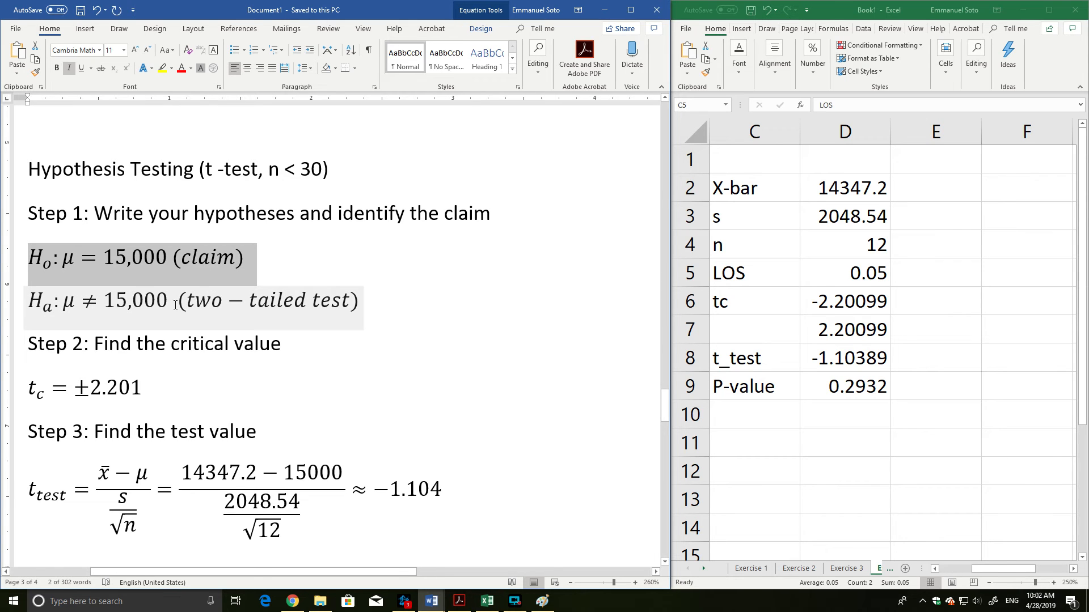
pyautogui.moveTo(173, 305); pyautogui.dragTo(38, 309)
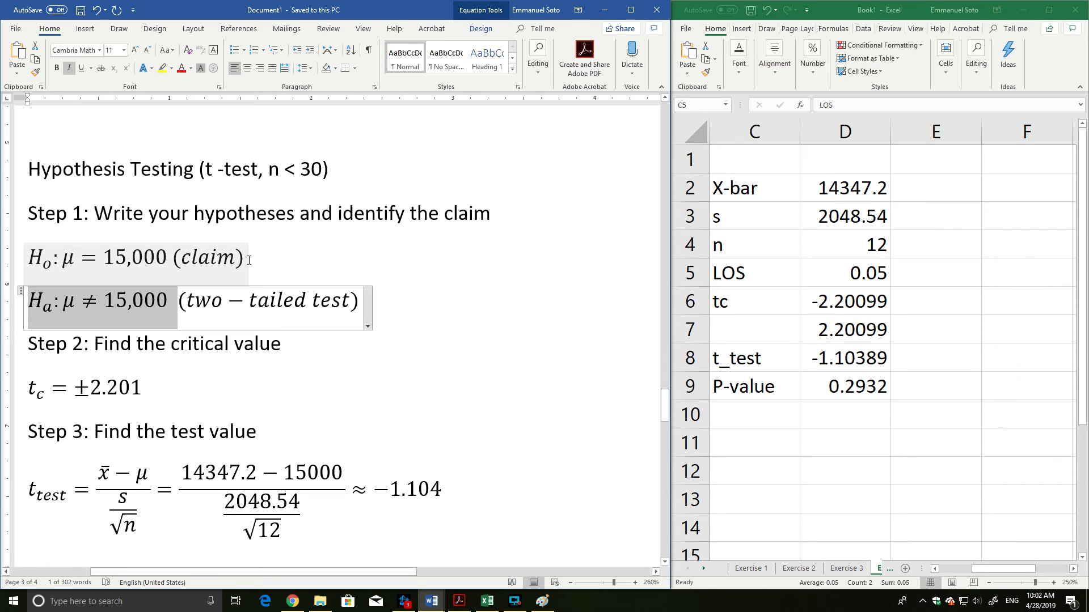
pyautogui.moveTo(247, 261); pyautogui.dragTo(36, 264)
pyautogui.click(33, 269)
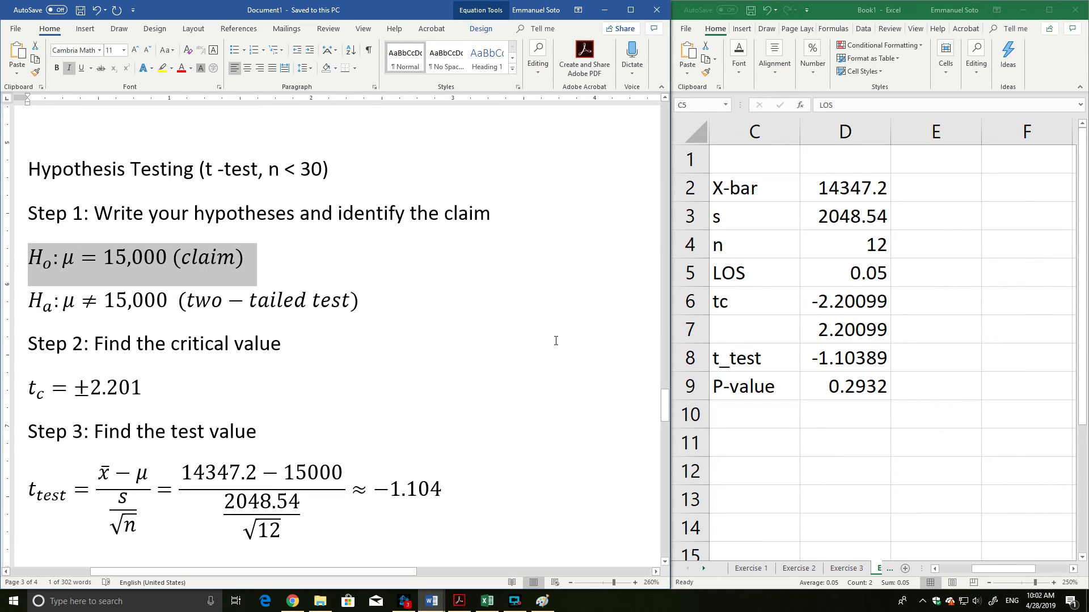
# Continue the Step 5 summary sentence after "significance" with "to reject the claim that".
pyautogui.scroll(-15, 535, 324)
pyautogui.scroll(-3, 519, 316)
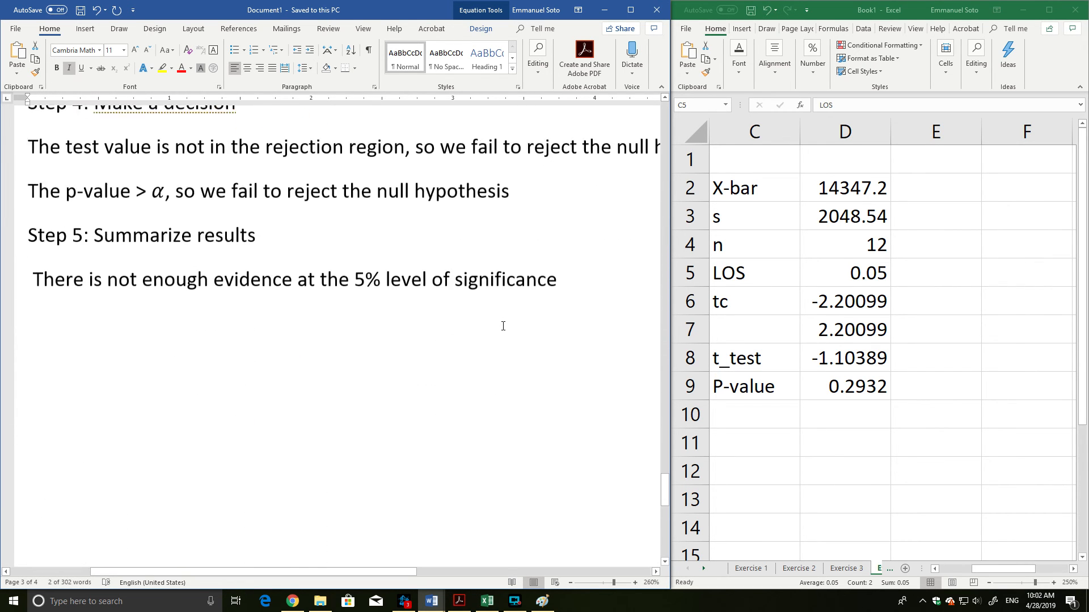
pyautogui.click(572, 275)
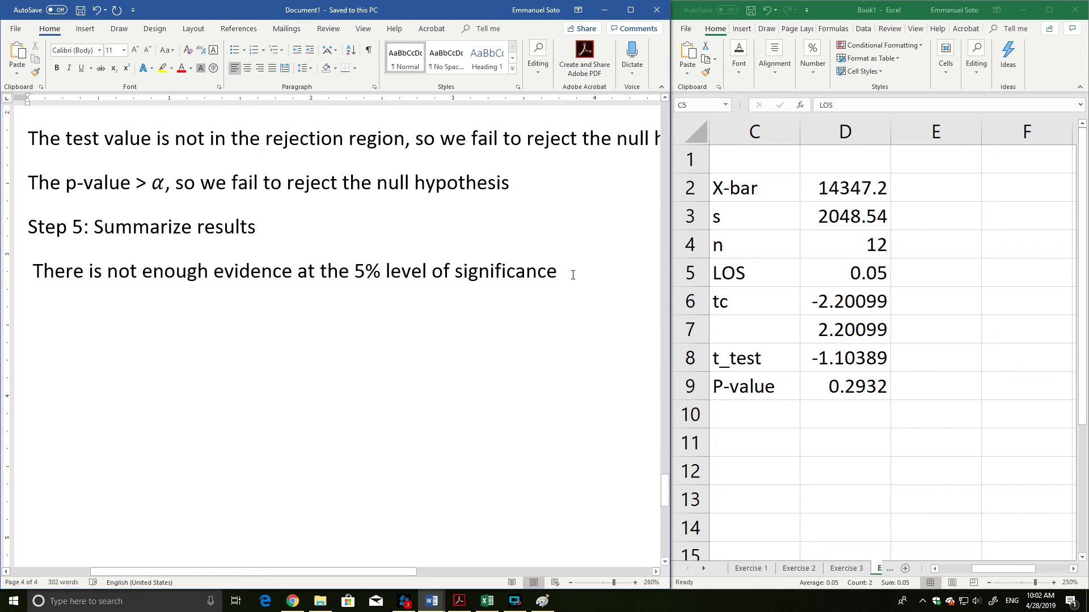
pyautogui.write('to reject the')
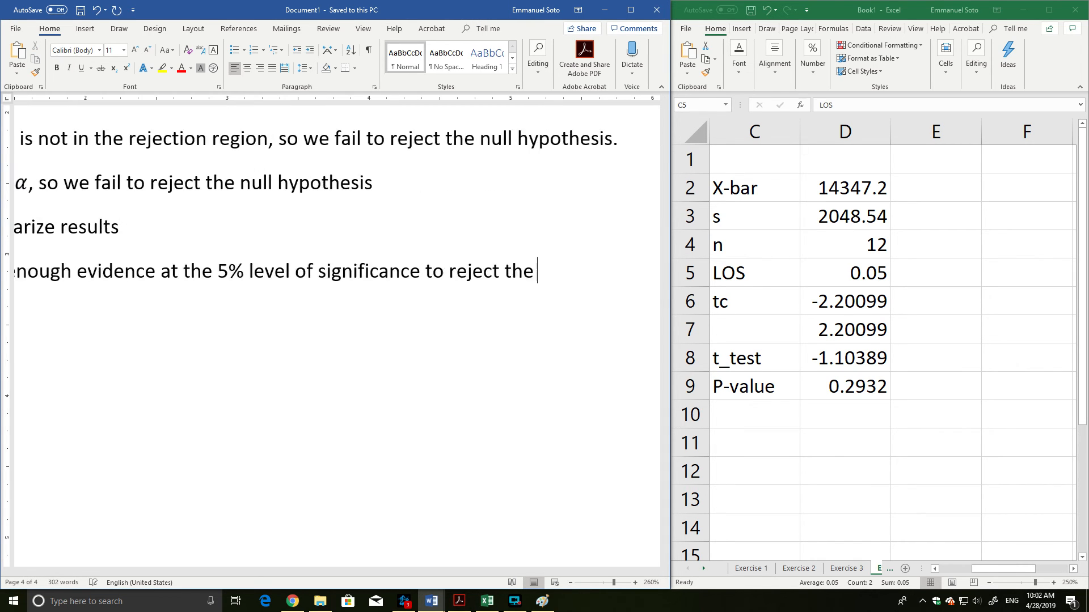
pyautogui.write(' claim that')
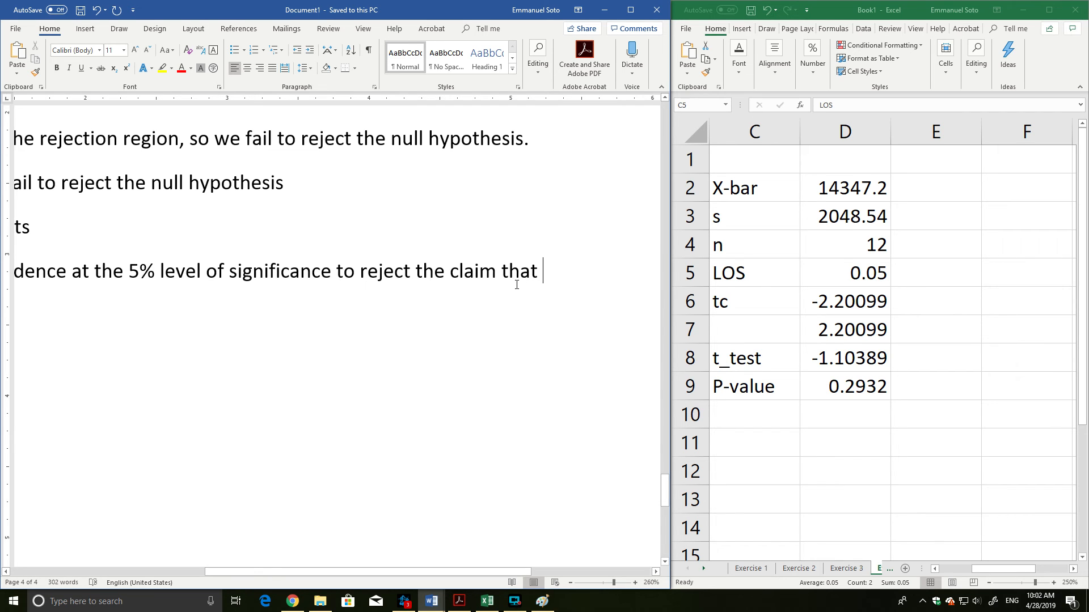
# Check the wording of the Teaching Assistants' Stipends problem and extend the Step 5 summary sentence with "the average".
pyautogui.scroll(6, 517, 284)
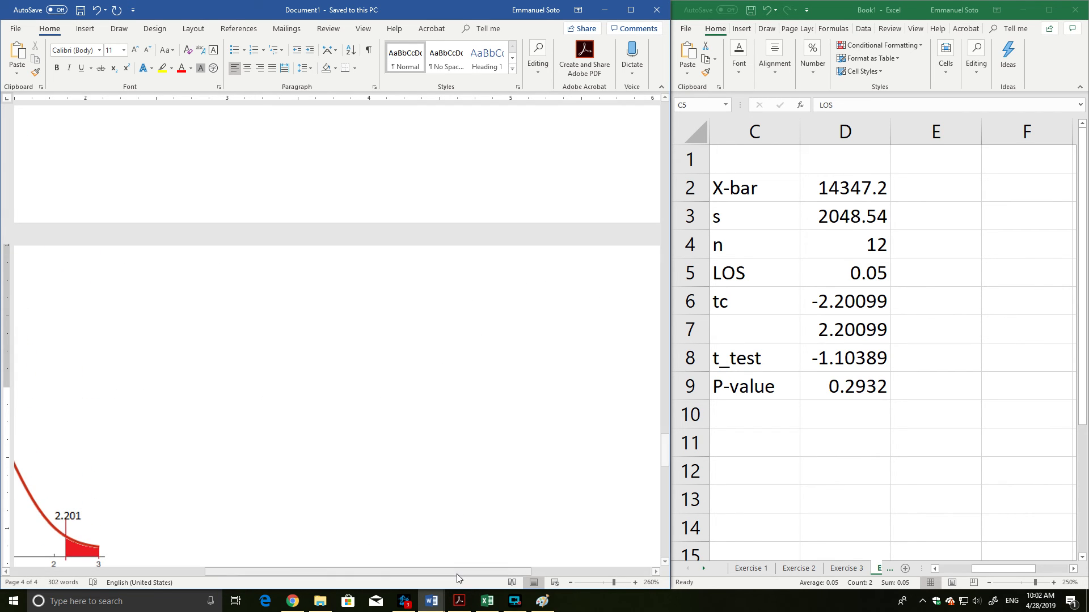
pyautogui.moveTo(457, 573); pyautogui.dragTo(270, 571)
pyautogui.scroll(8, 432, 270)
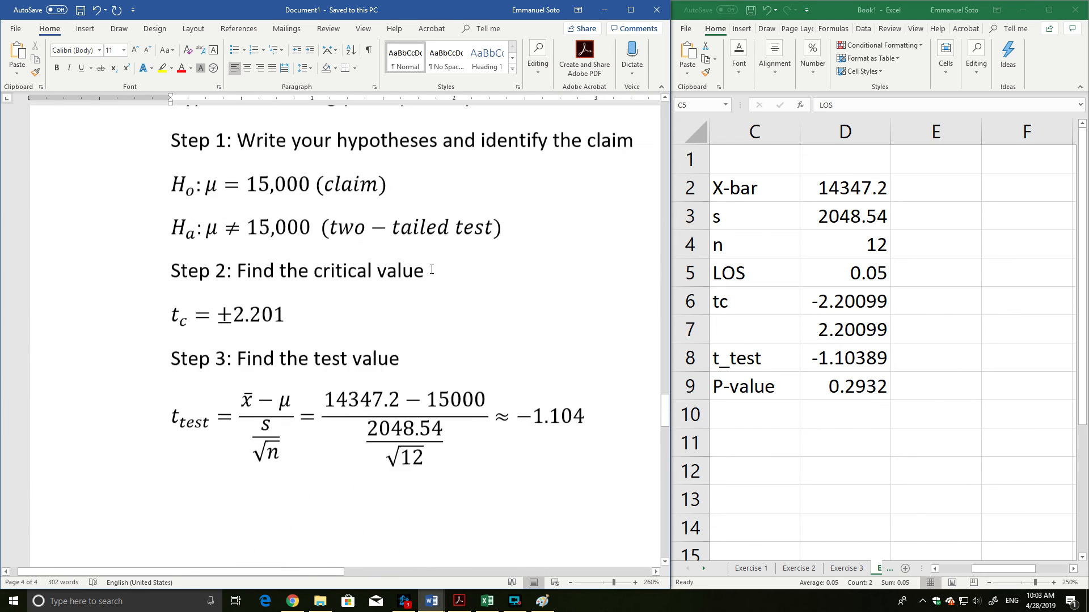
pyautogui.scroll(8, 431, 270)
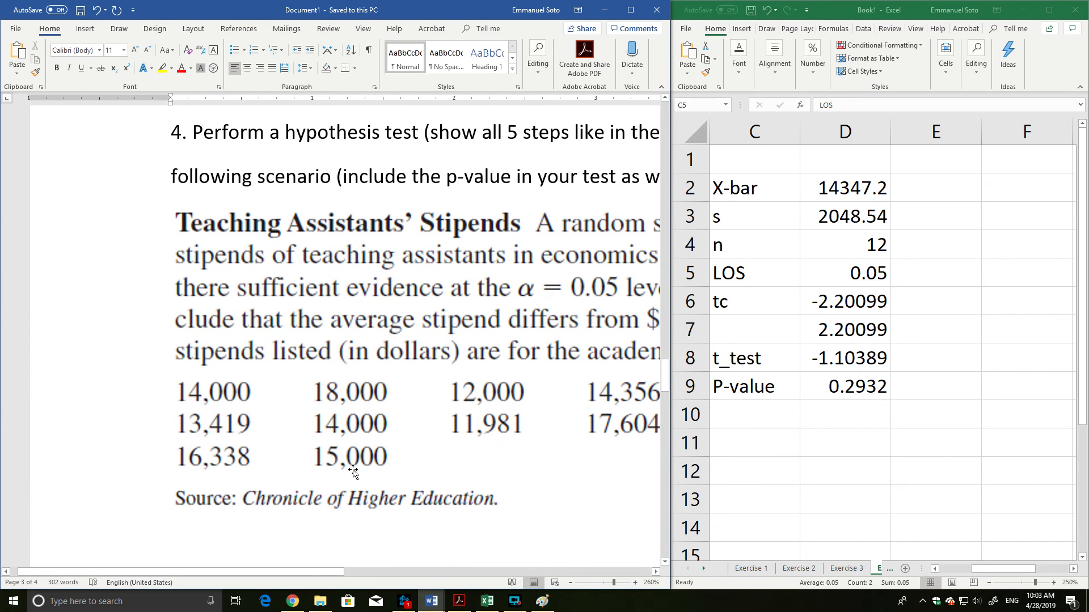
pyautogui.moveTo(331, 573); pyautogui.dragTo(402, 574)
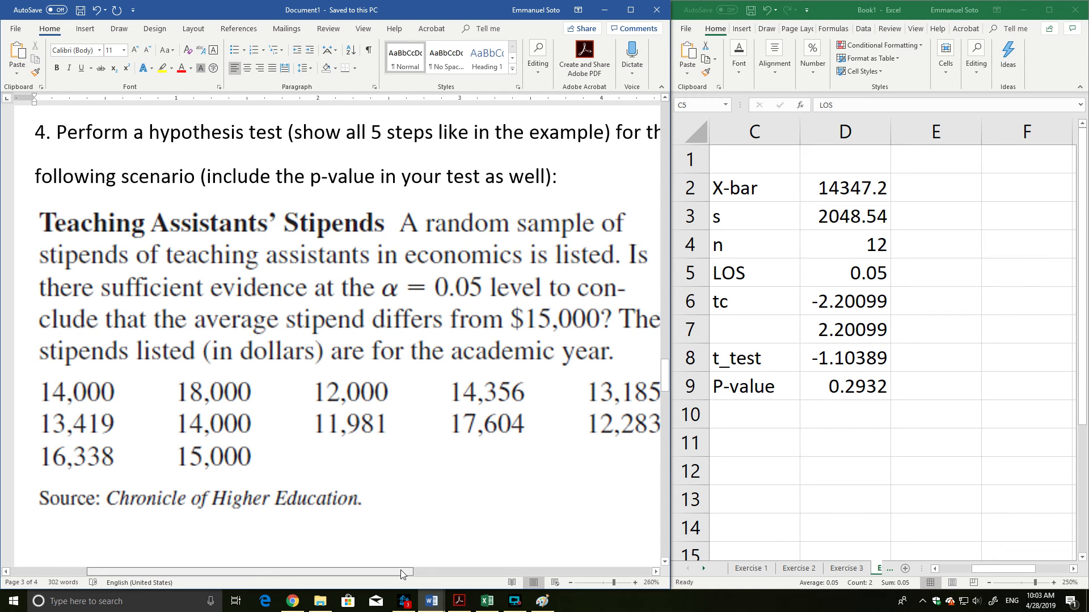
pyautogui.scroll(-10, 517, 298)
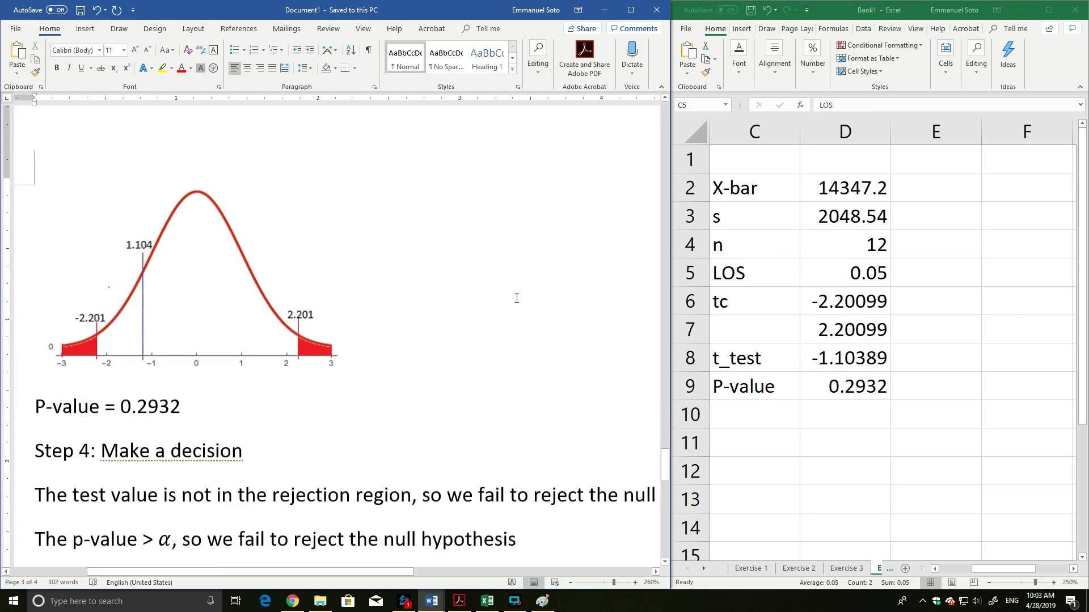
pyautogui.scroll(-1, 516, 298)
pyautogui.write('the claim that t')
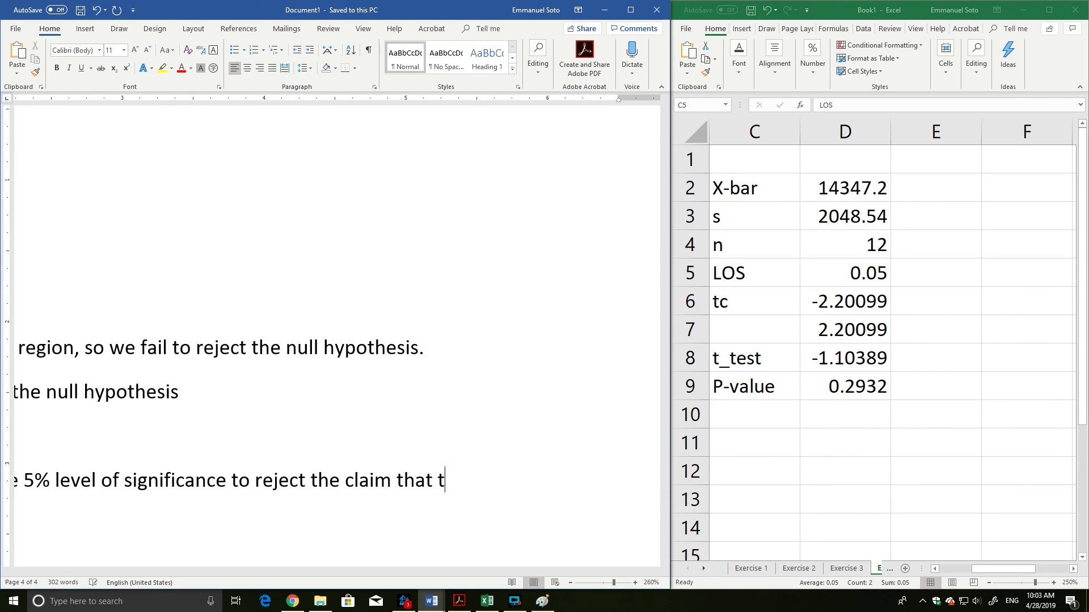
pyautogui.write('av')
pyautogui.scroll(-3, 517, 299)
pyautogui.write('e')
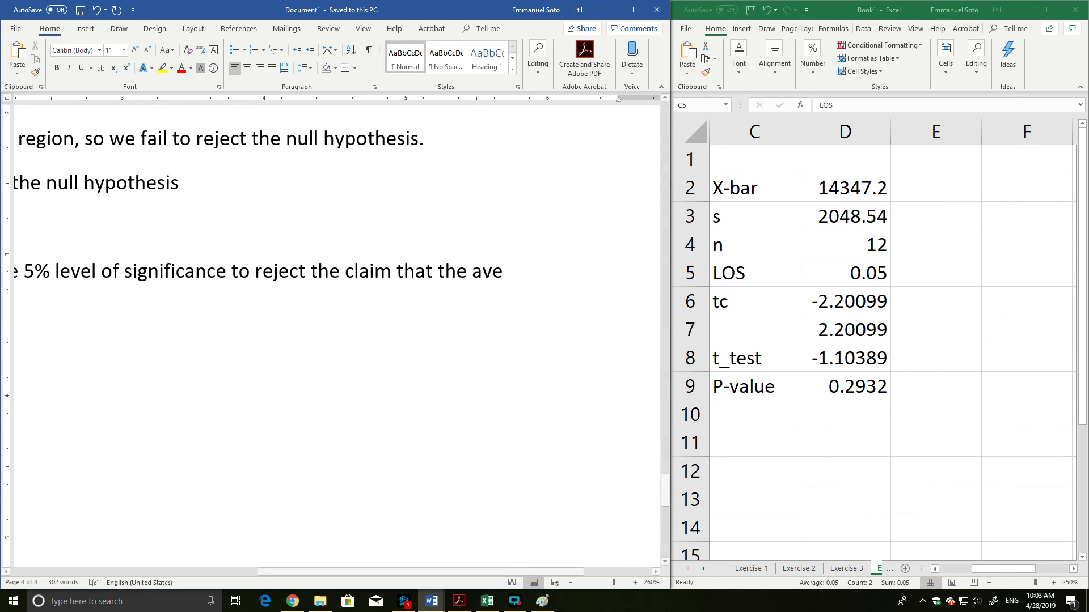
pyautogui.write('rage stipend')
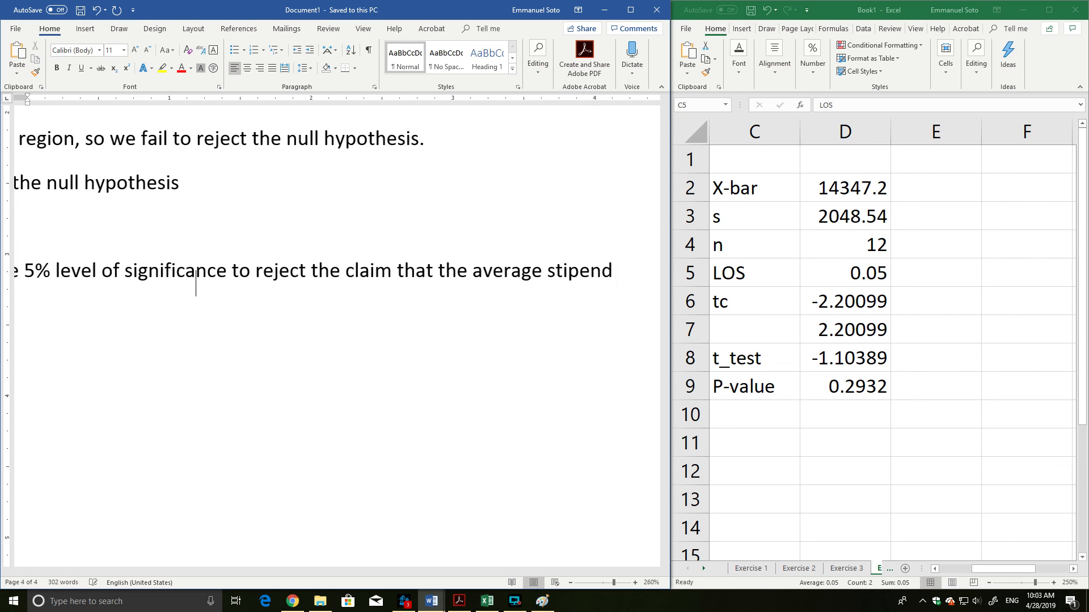
pyautogui.write(' of teaching assi')
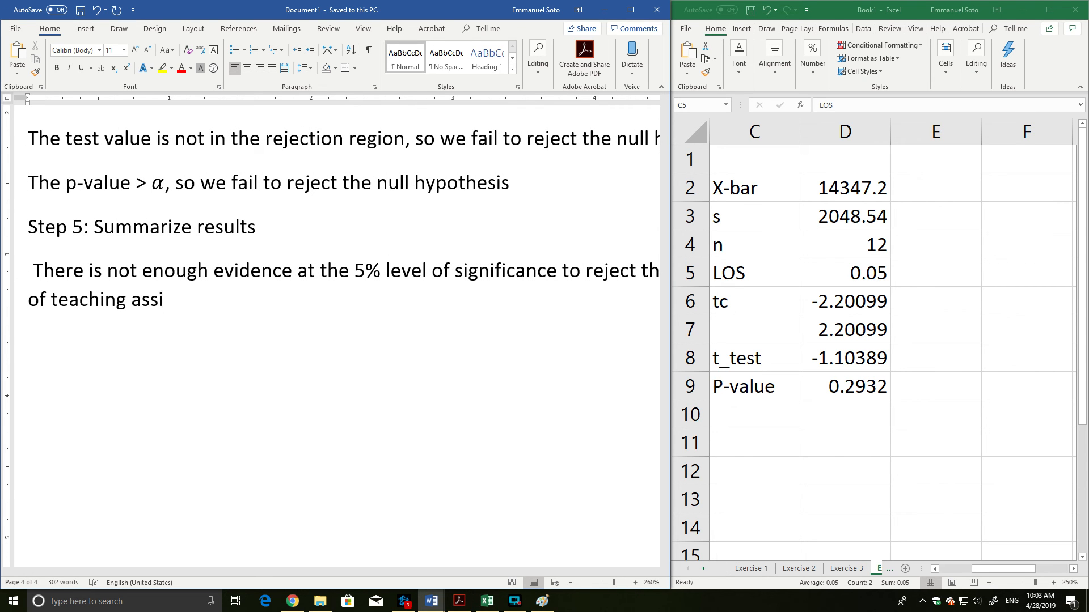
pyautogui.write('stants in eco')
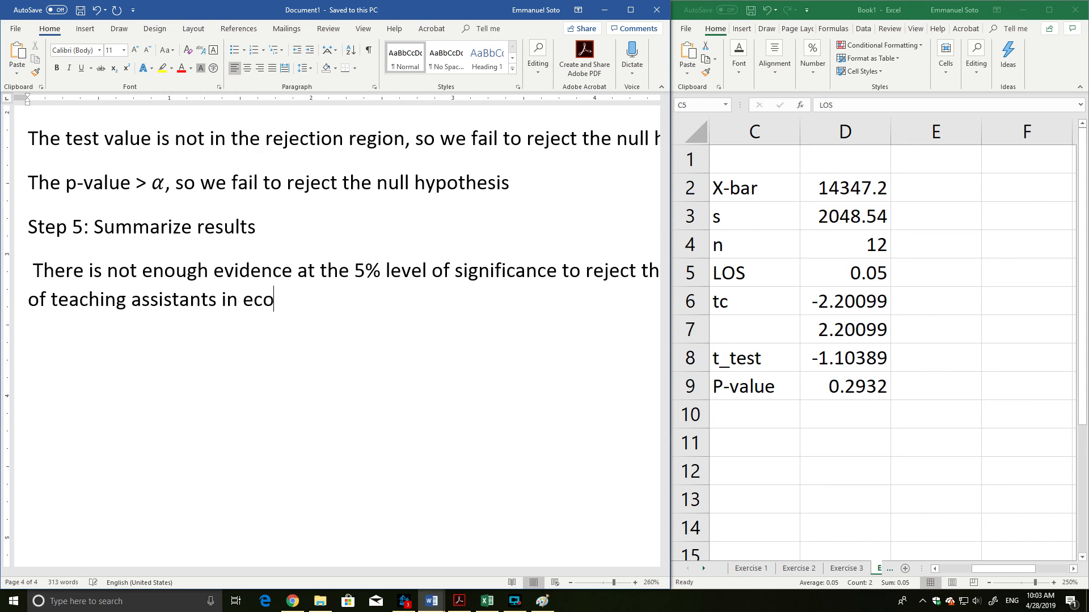
pyautogui.write('nomics is $2')
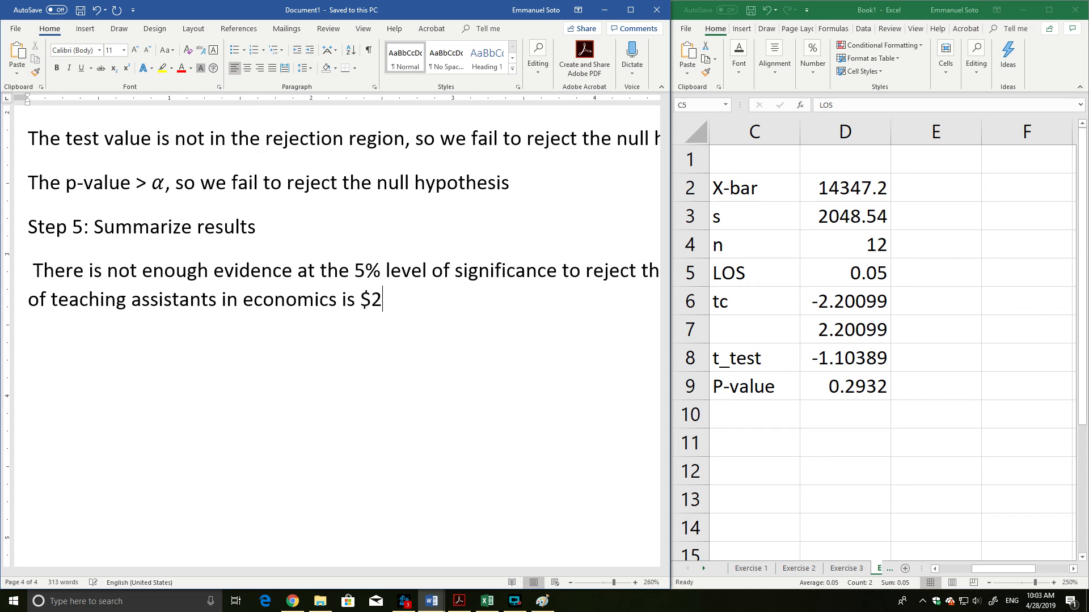
# Finish the Step 5 summary sentence with "stipend of teaching assistants in economics is $15,000.".
pyautogui.press('BackSpace')
pyautogui.write('15,000.')
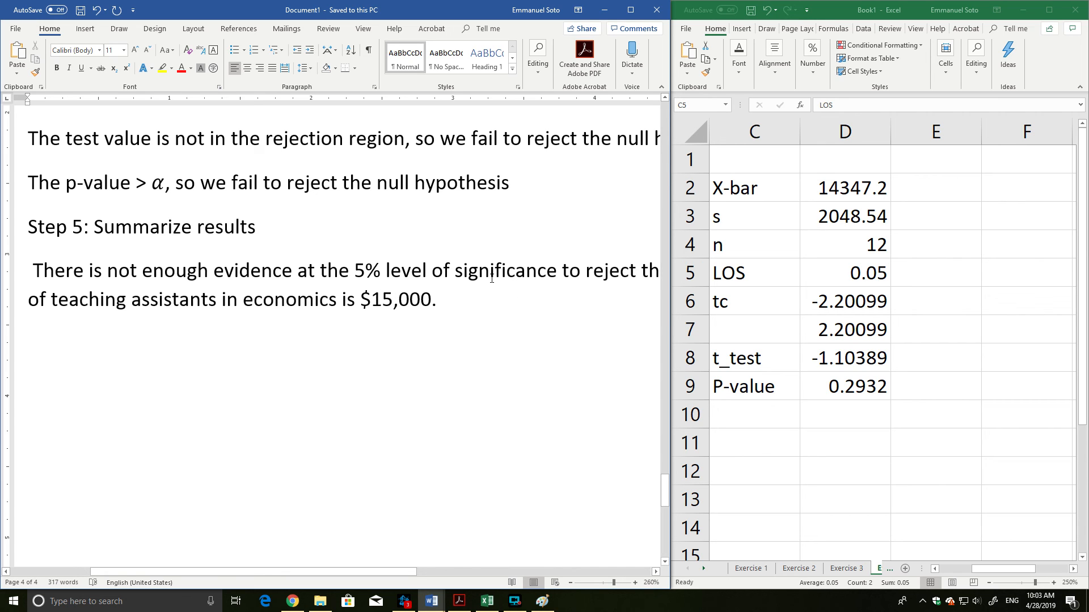
# Review the finished document from the Step 5 summary back through the earlier exercises to the Normal Quantile Plot, and return to the summary.
pyautogui.scroll(6, 482, 297)
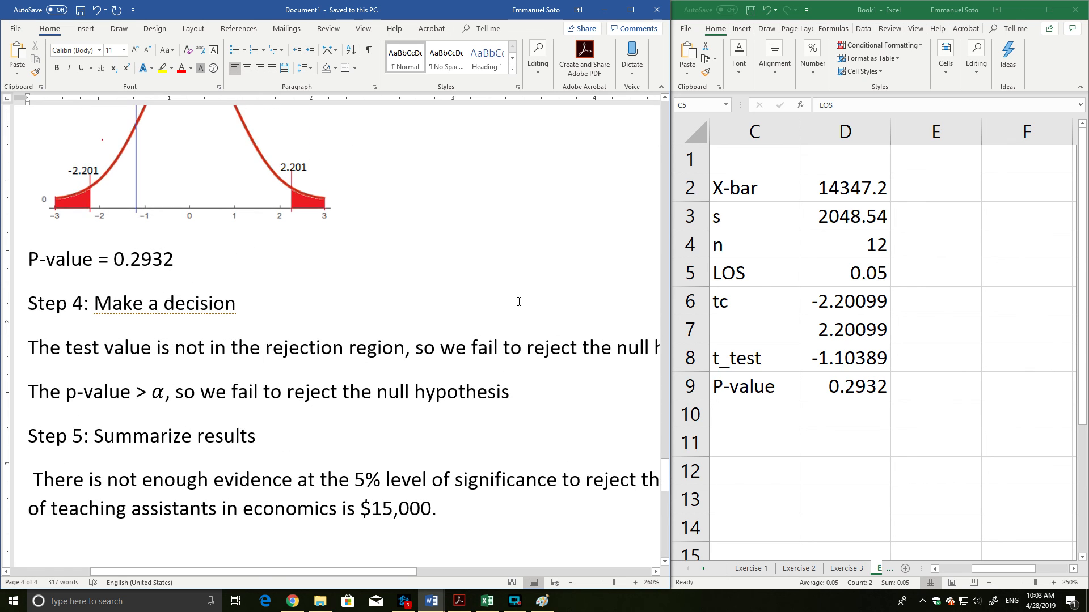
pyautogui.scroll(-3, 510, 309)
pyautogui.scroll(12, 499, 318)
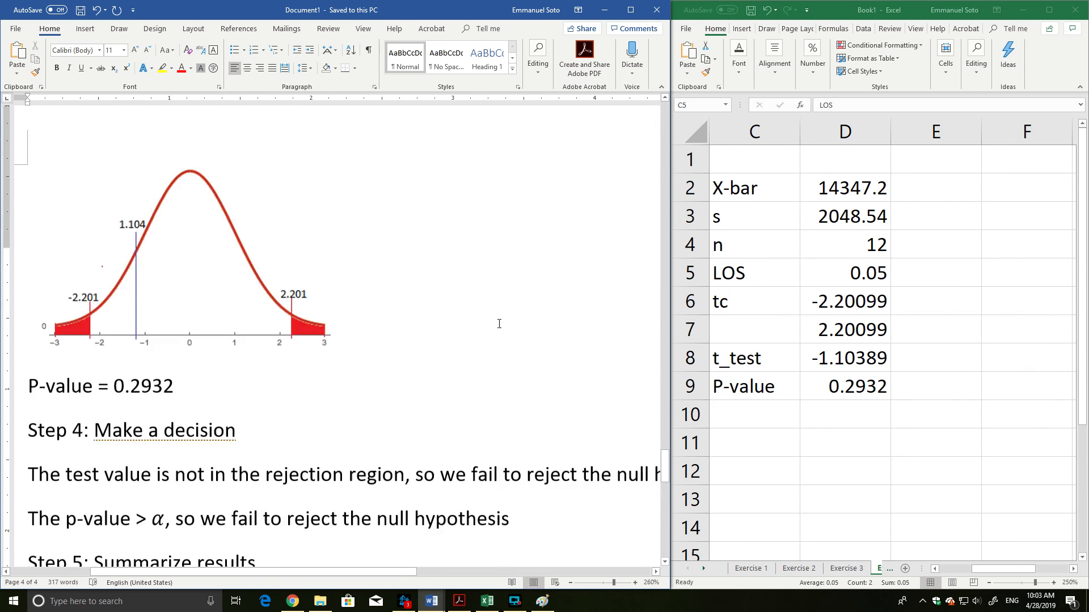
pyautogui.scroll(20, 499, 318)
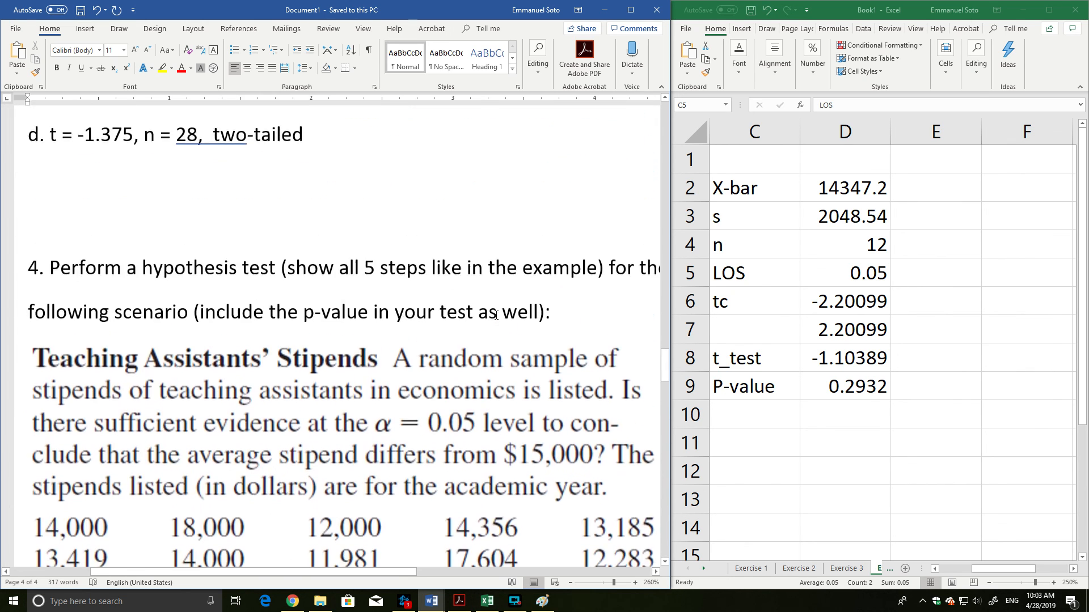
pyautogui.scroll(20, 495, 313)
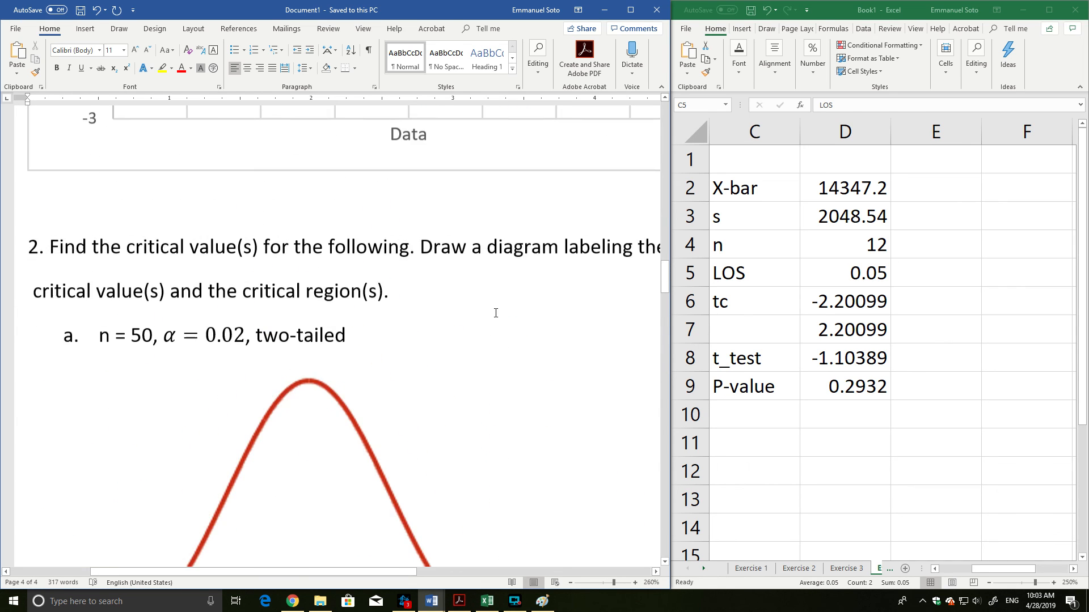
pyautogui.scroll(3, 496, 311)
pyautogui.scroll(-16, 496, 316)
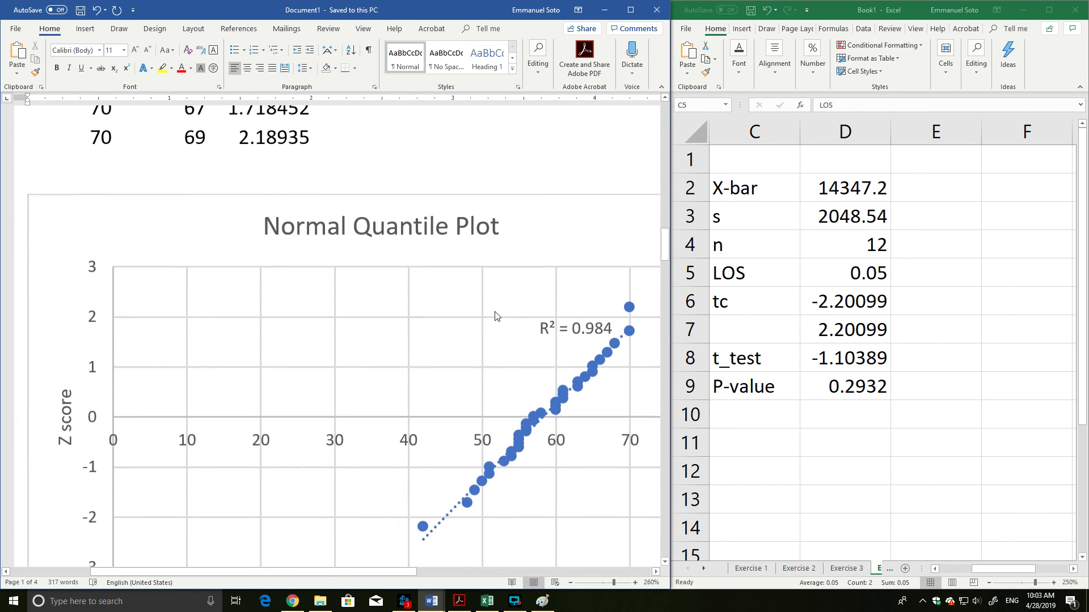
pyautogui.moveTo(664, 300); pyautogui.dragTo(665, 477)
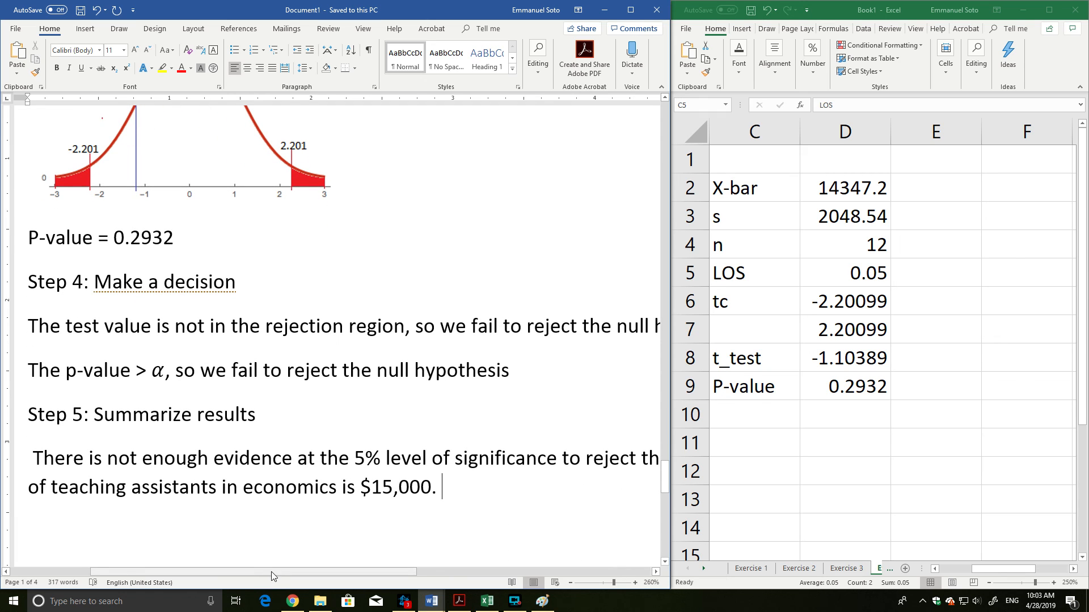
pyautogui.moveTo(270, 573)
pyautogui.mouseDown()
pyautogui.moveTo(290, 571)
pyautogui.moveTo(271, 573)
pyautogui.mouseUp()
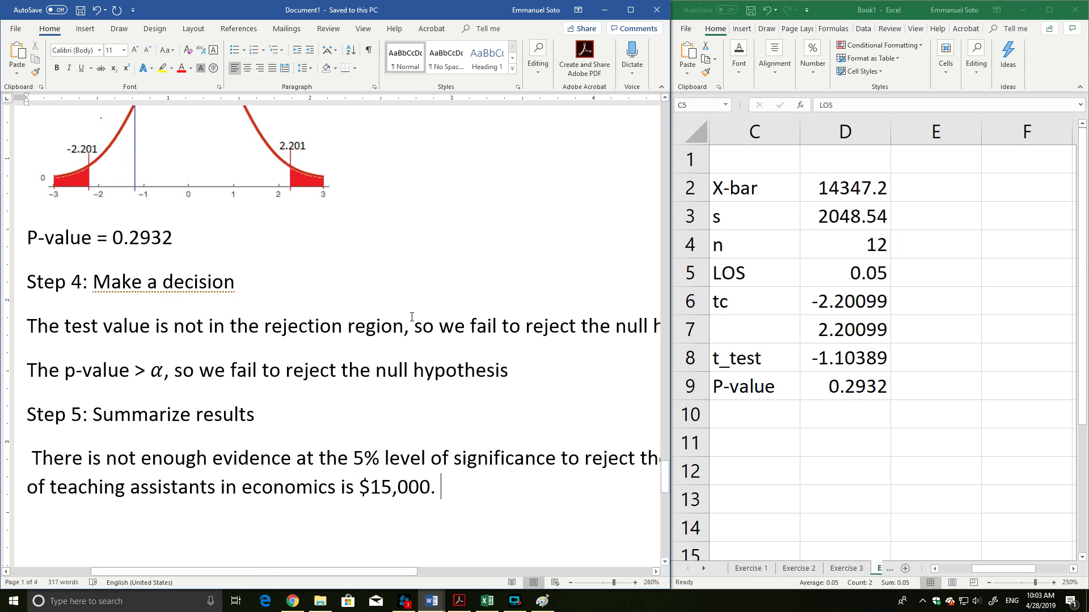